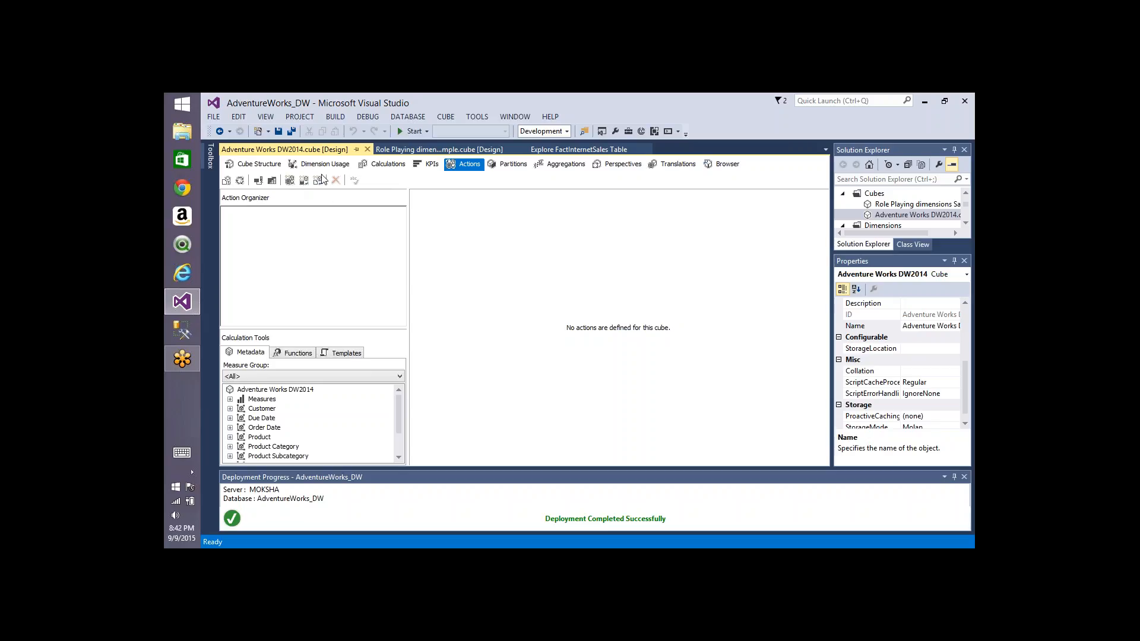
Step: Create a new drillthrough action and name it Detailed Sales
left_click(304, 181)
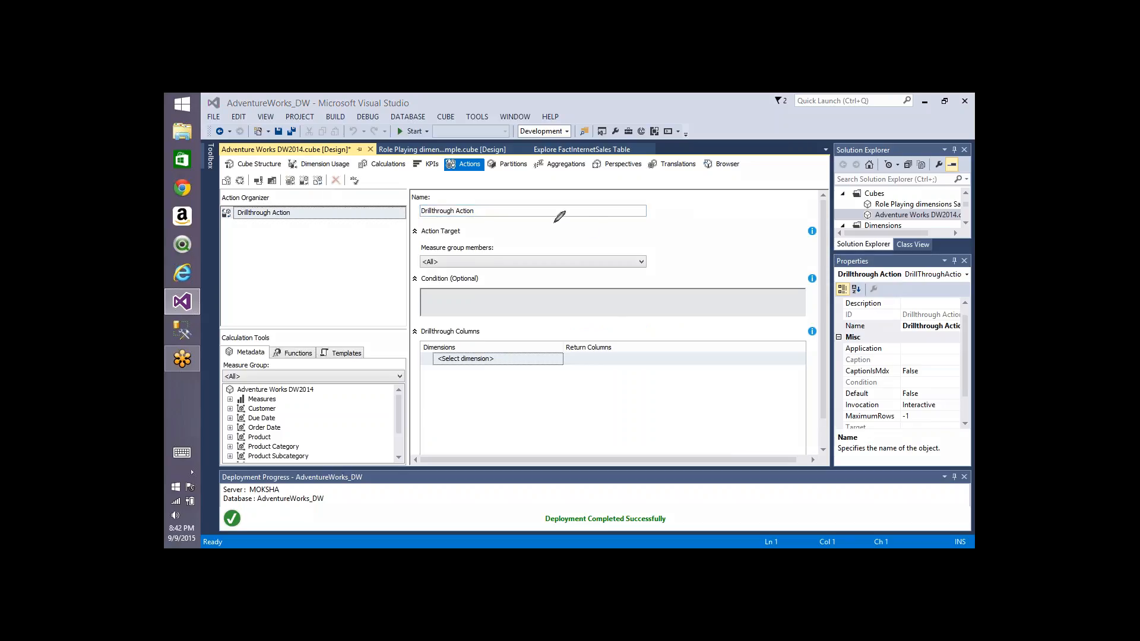
mouse_move(558, 219)
left_mouse_down()
mouse_move(553, 232)
mouse_move(587, 218)
mouse_move(558, 219)
mouse_move(633, 213)
mouse_move(606, 221)
mouse_move(623, 209)
left_mouse_up()
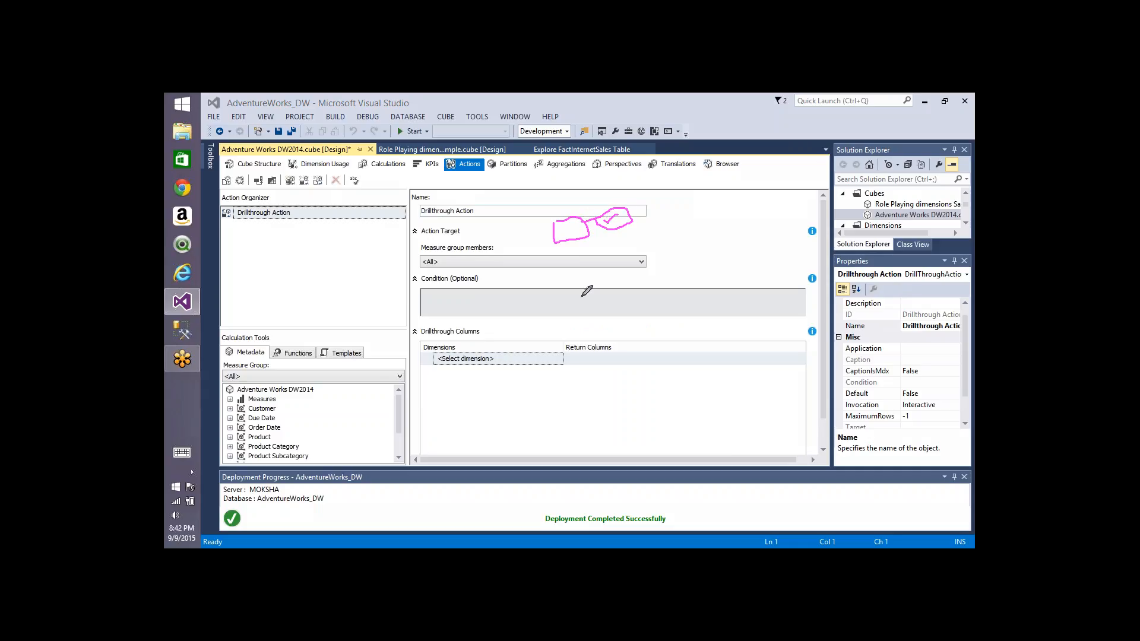
mouse_move(581, 291)
left_mouse_down()
mouse_move(594, 273)
mouse_move(577, 291)
left_mouse_up()
mouse_move(630, 263)
left_mouse_down()
mouse_move(653, 267)
mouse_move(622, 265)
left_mouse_up()
key("Escape")
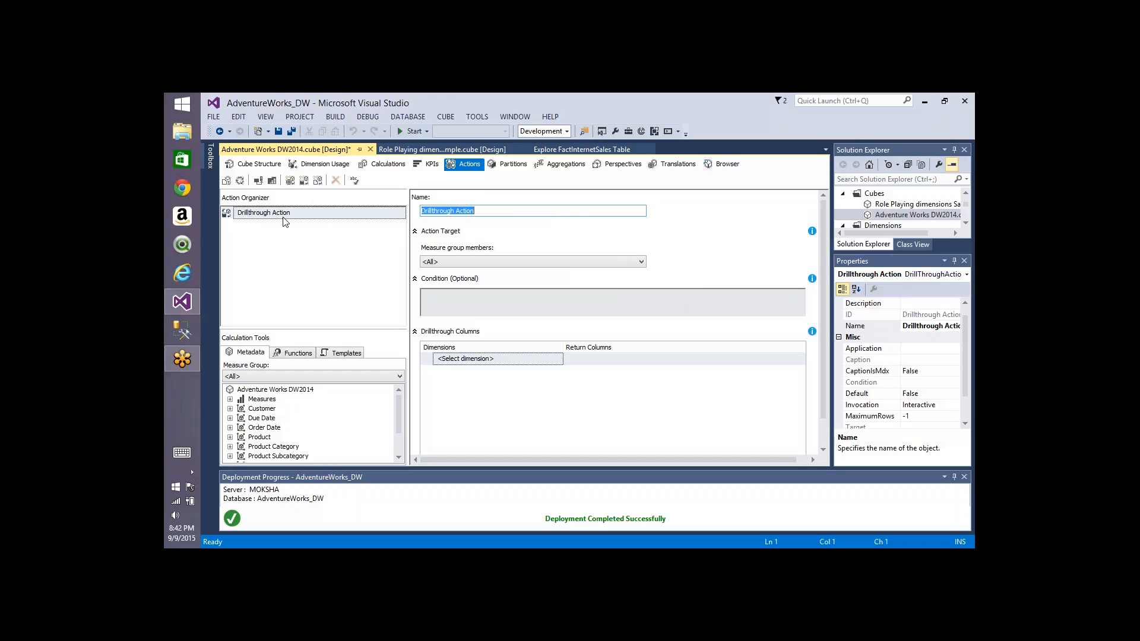
left_click(483, 208)
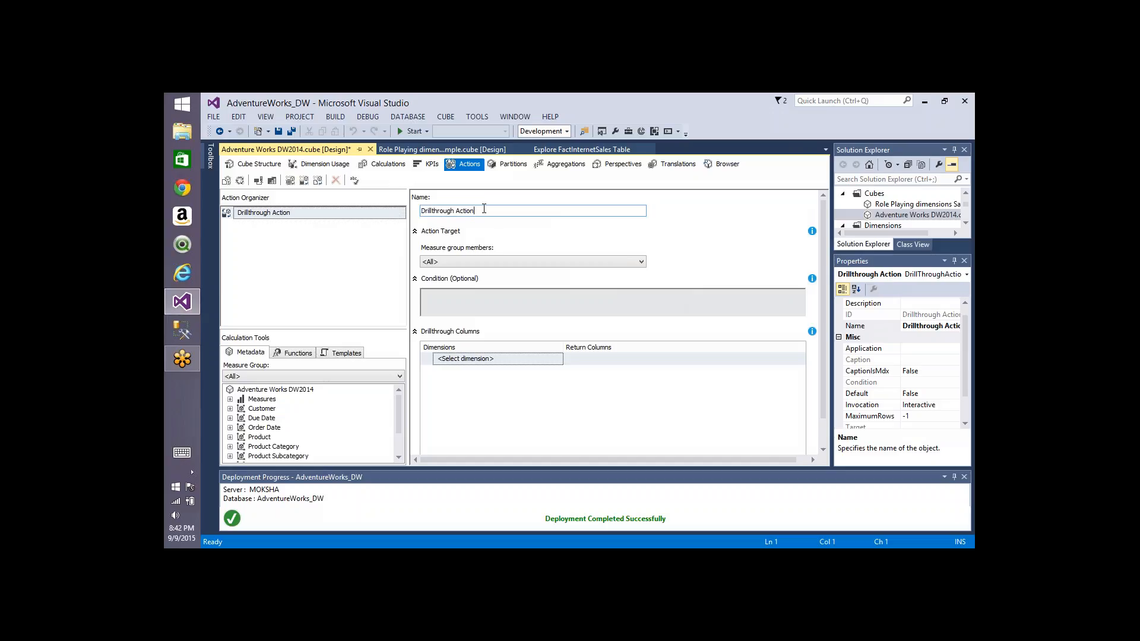
key("ctrl+a")
type("Detailed")
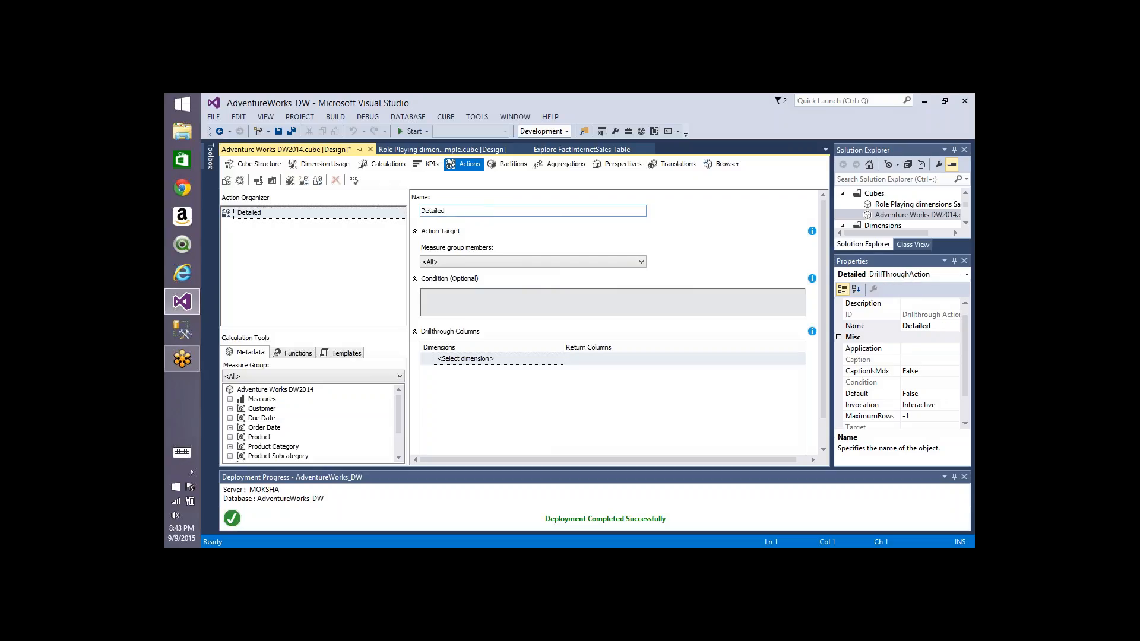
type(" Sales")
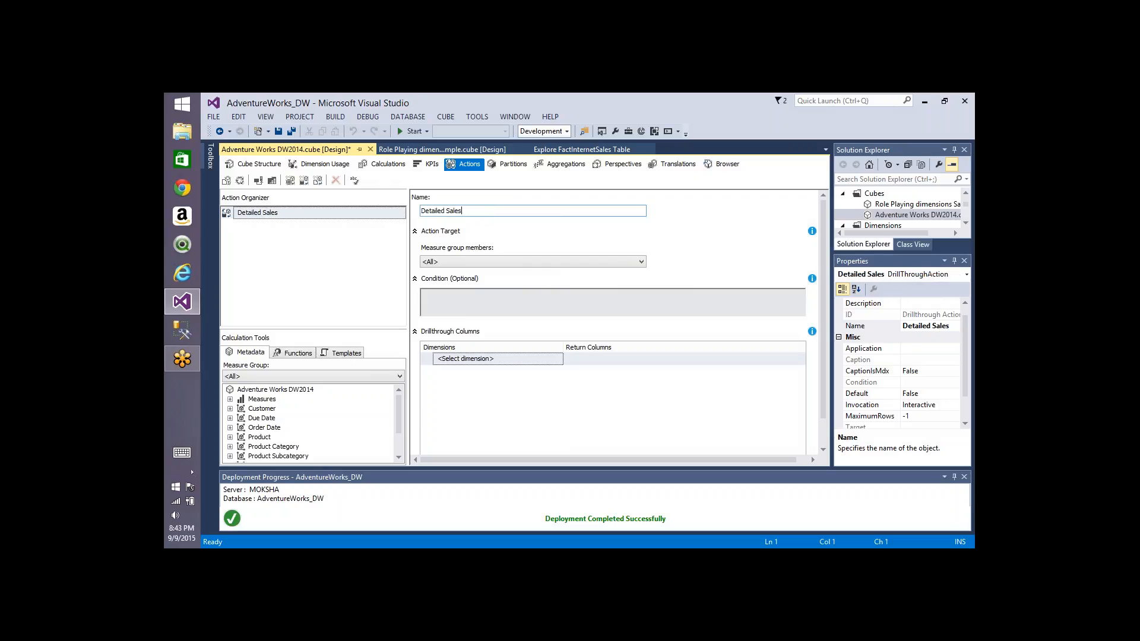
Step: Set the action target's measure group members to Fact Internet Sales
left_click(486, 256)
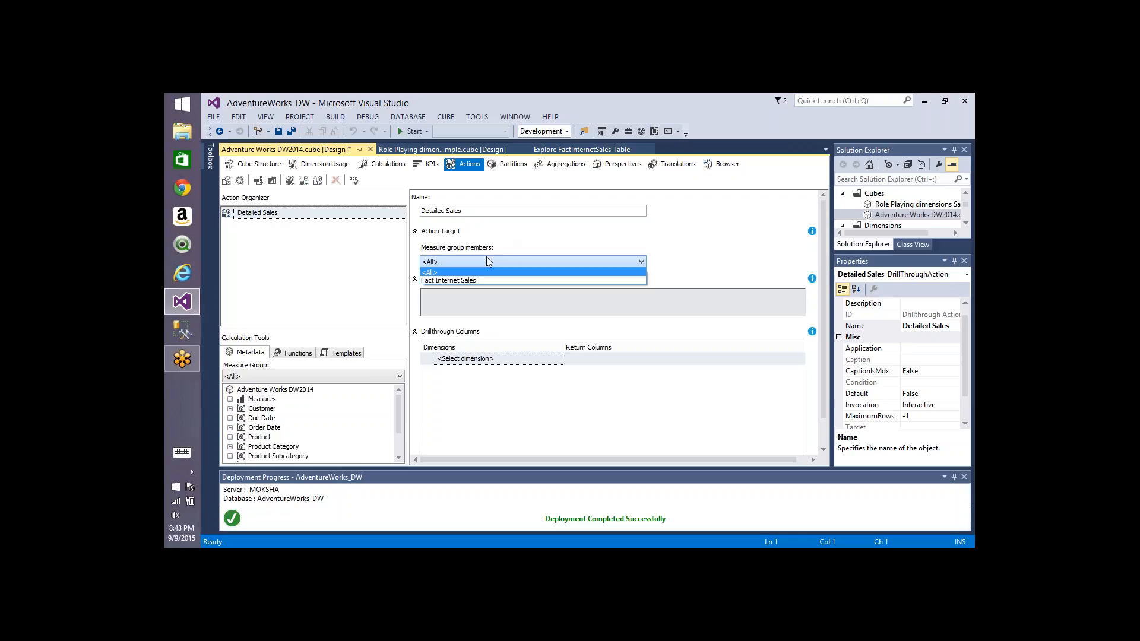
left_click(467, 280)
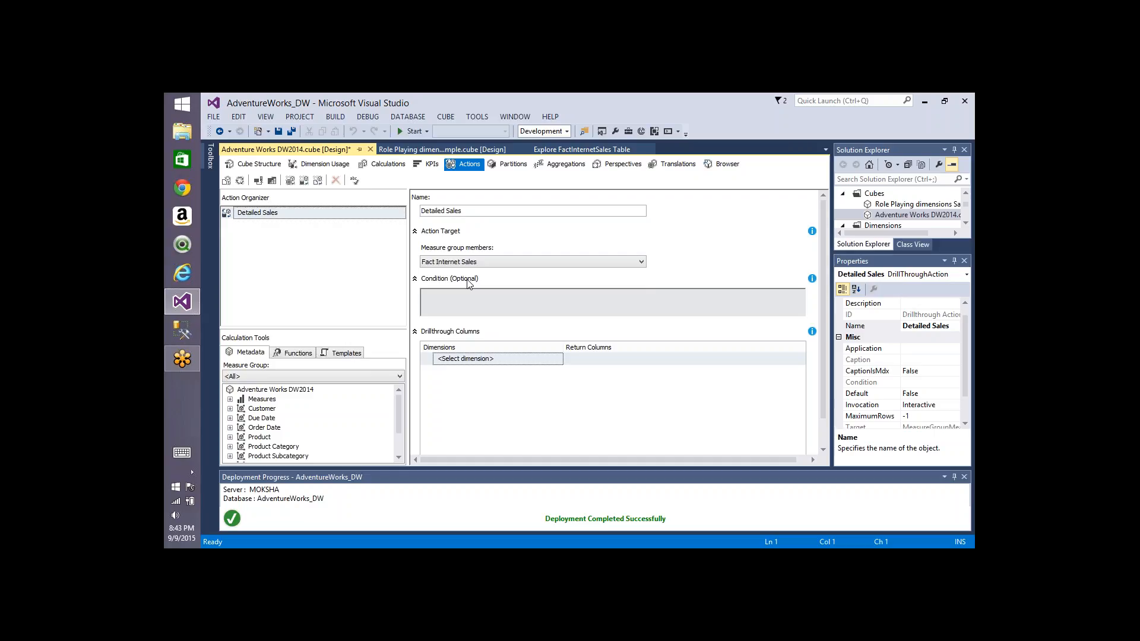
left_click(458, 298)
Step: Add the Product dimension to the drillthrough columns, returning English Product Name and Color
left_click(556, 360)
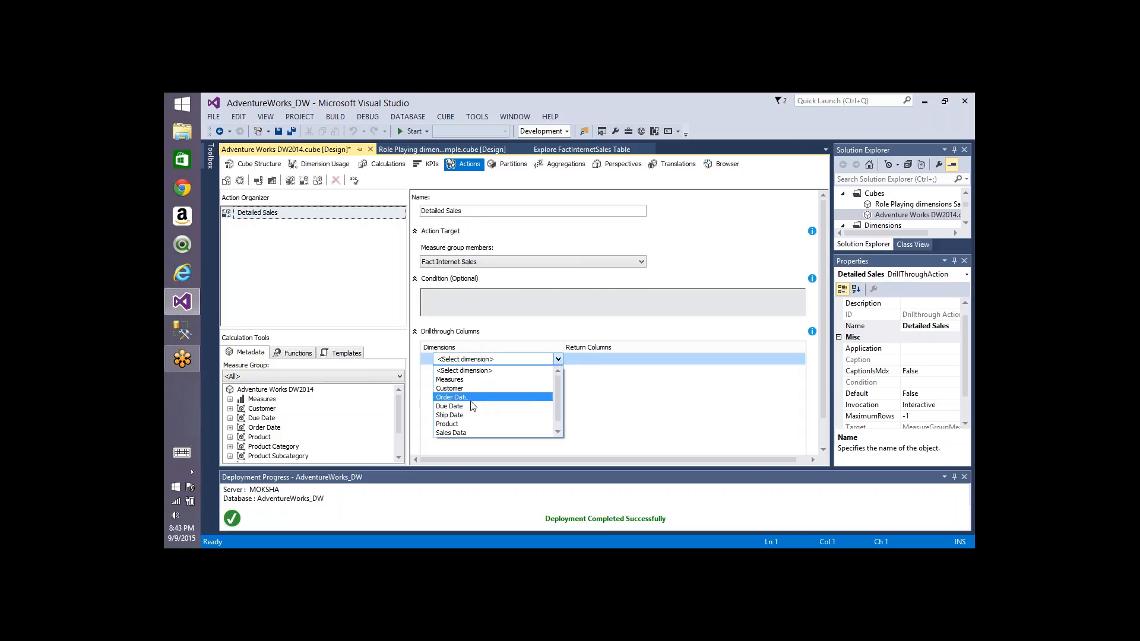
left_click(470, 423)
left_click(634, 362)
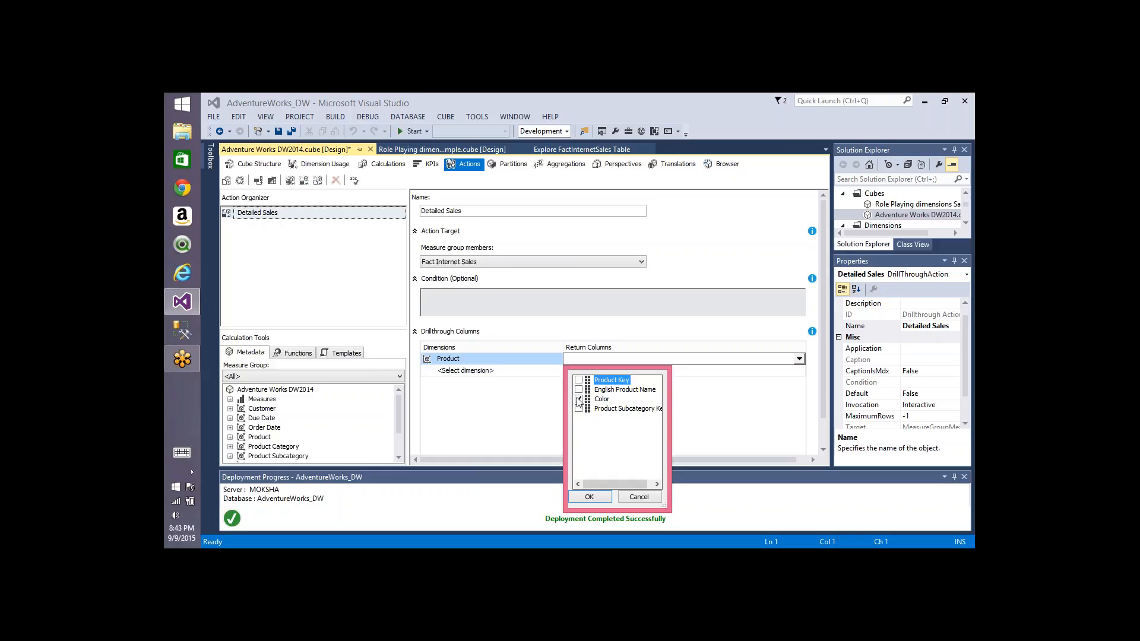
left_click(579, 389)
left_click(588, 496)
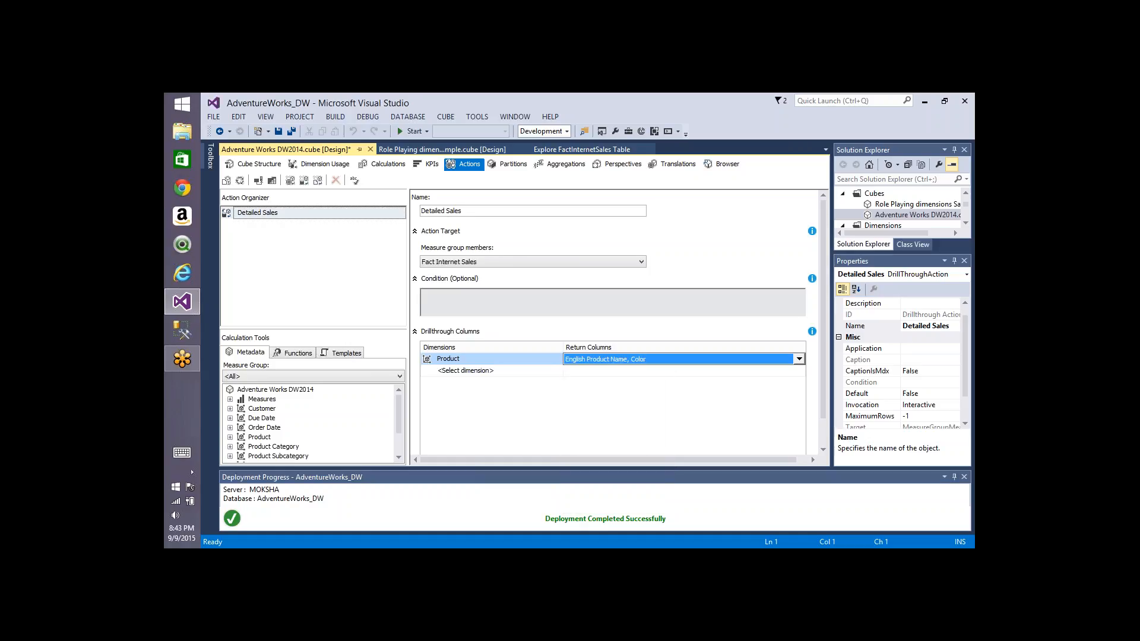
Step: Deploy and fully process the Adventure Works DW2014 cube, then close the processing dialogs
left_click(240, 182)
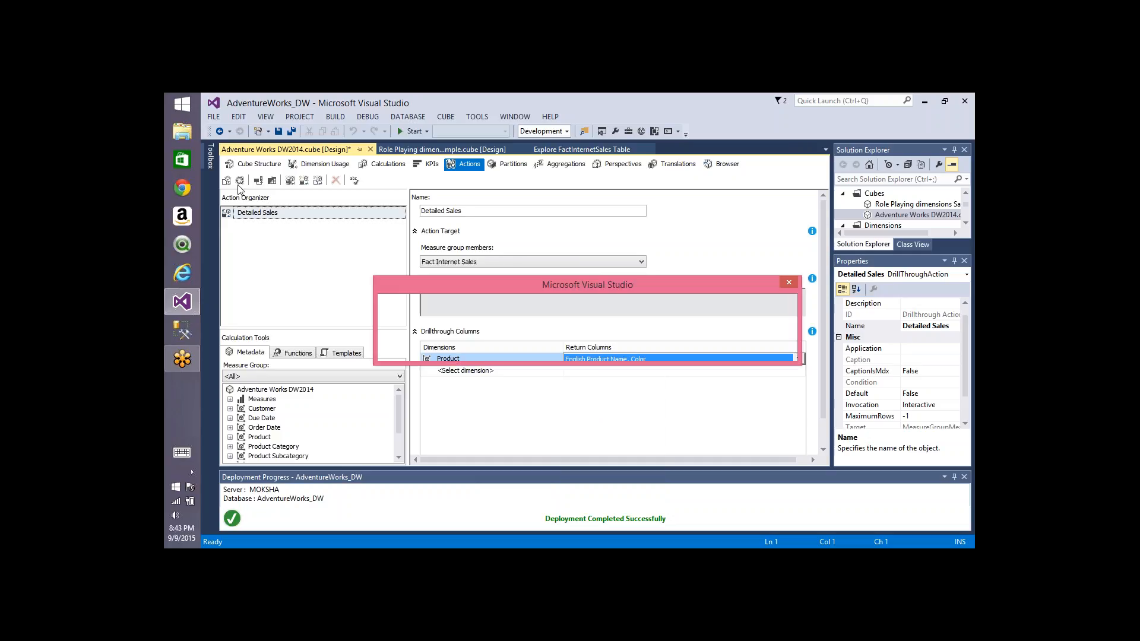
key("Return")
key("Return")
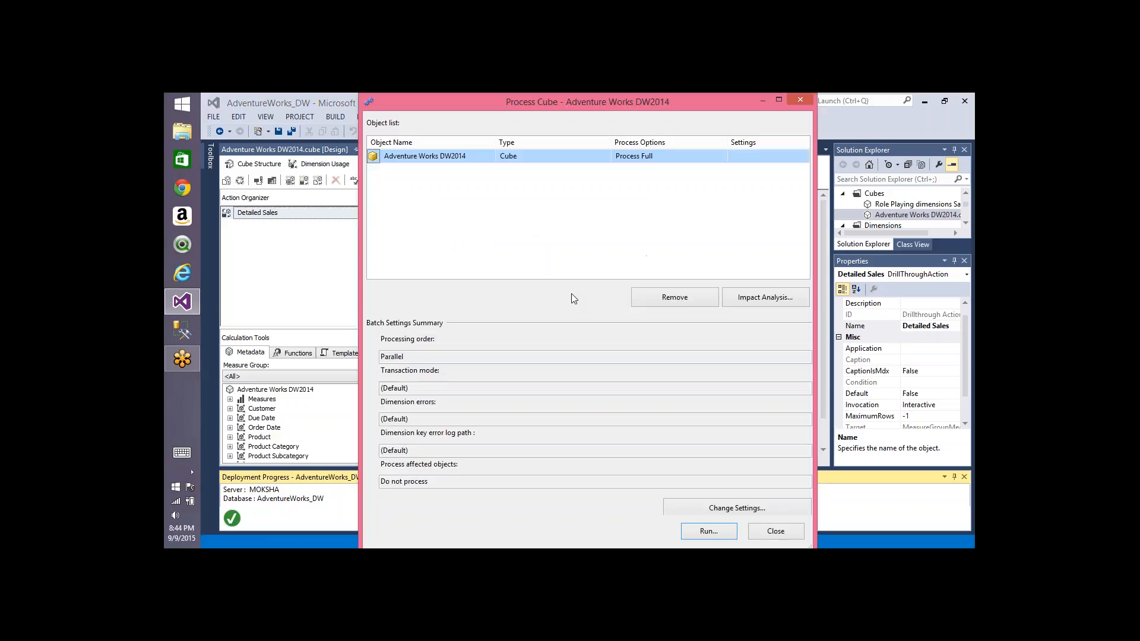
key("Return")
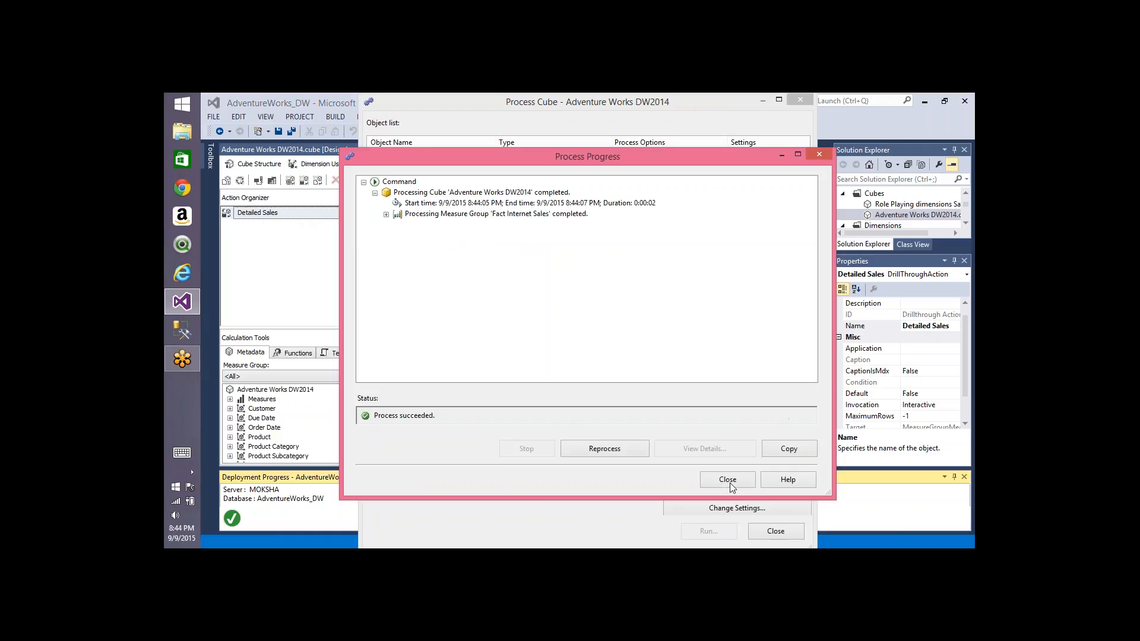
left_click(729, 483)
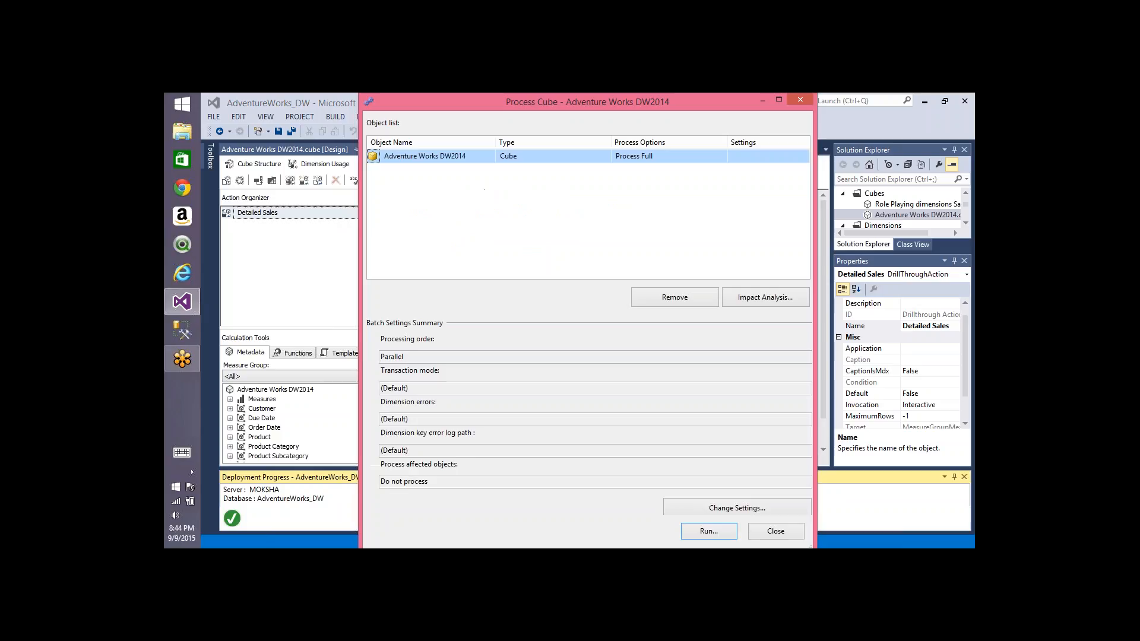
left_click(771, 531)
Step: Open the cube browser and analyze the cube in Excel, maximizing the Excel window
left_click(721, 164)
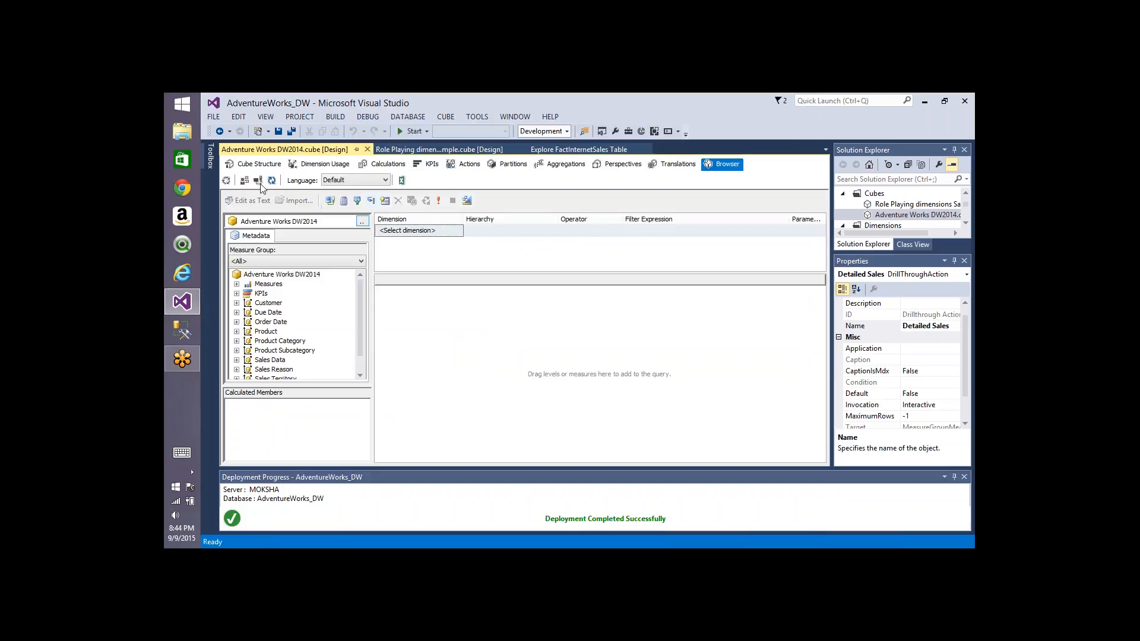
left_click(258, 180)
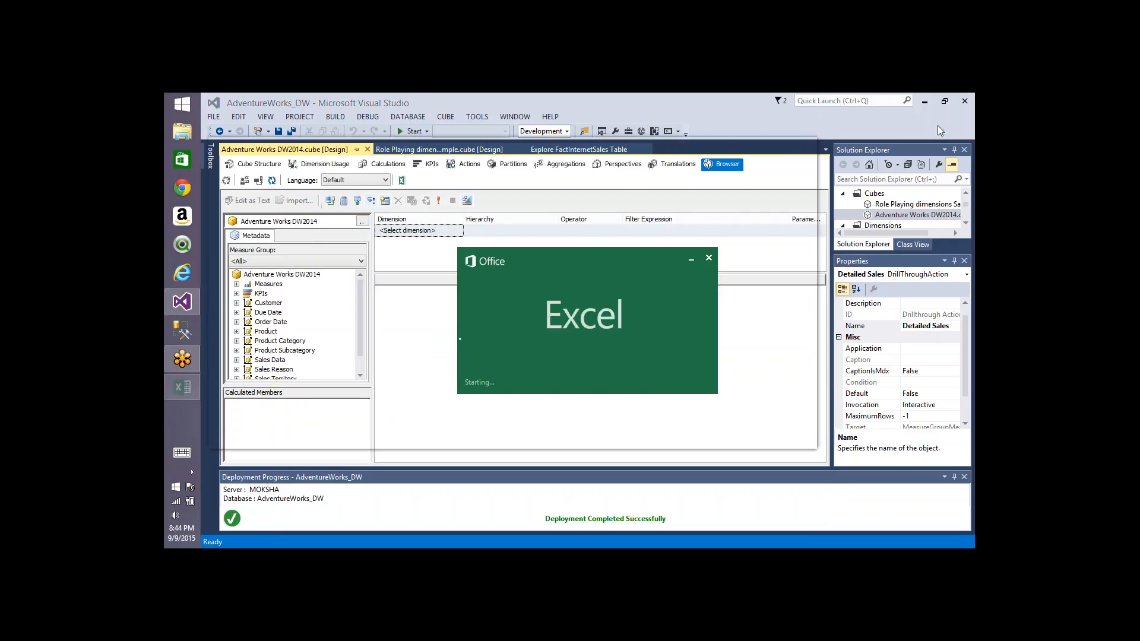
left_click(545, 340)
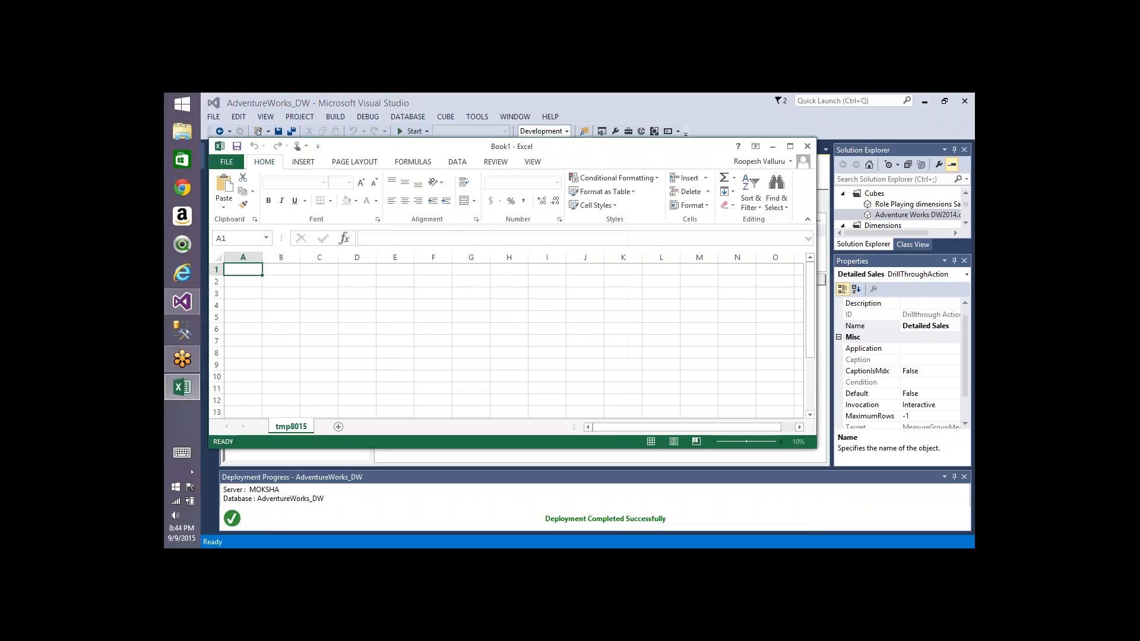
double_click(442, 147)
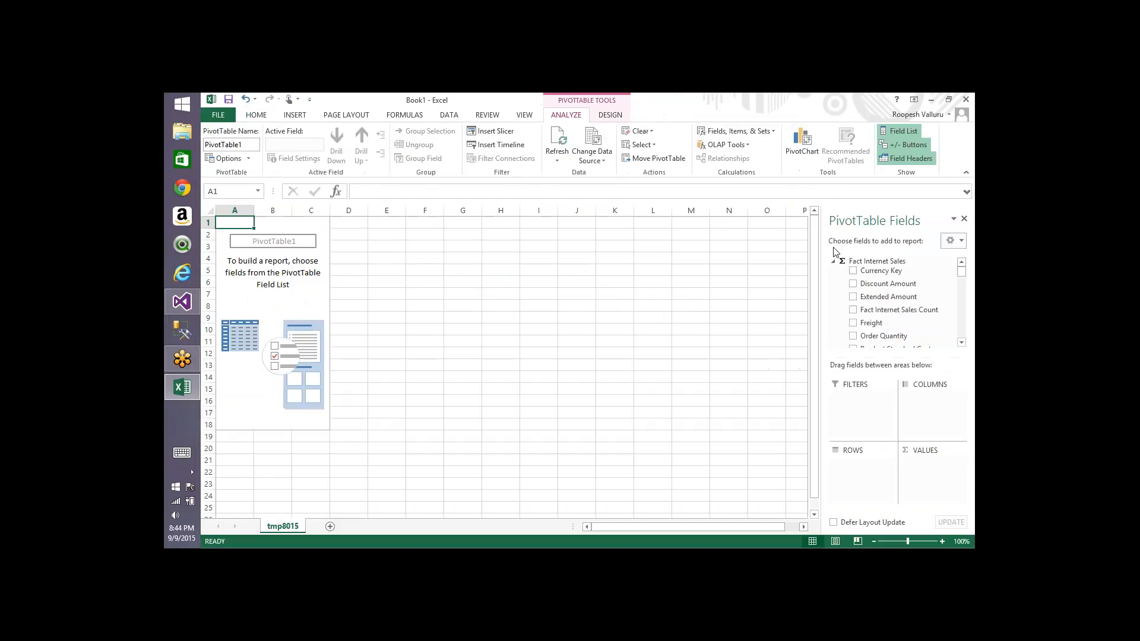
Step: Build the pivot table with Freight as values and customer First Name as rows
left_click(853, 321)
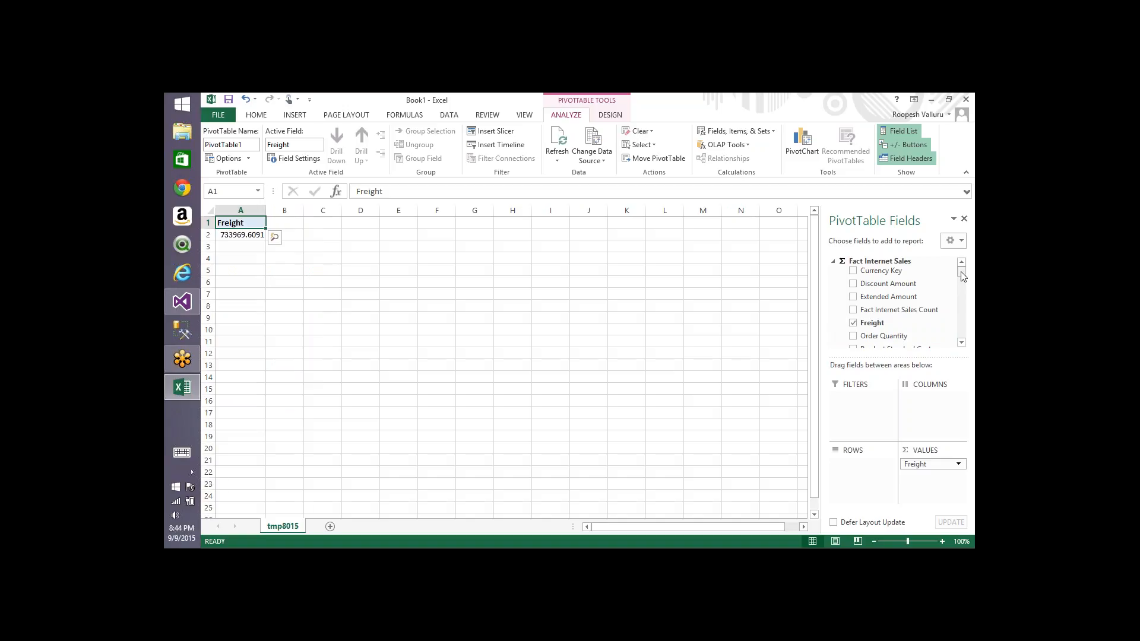
left_click_drag(962, 274, 965, 295)
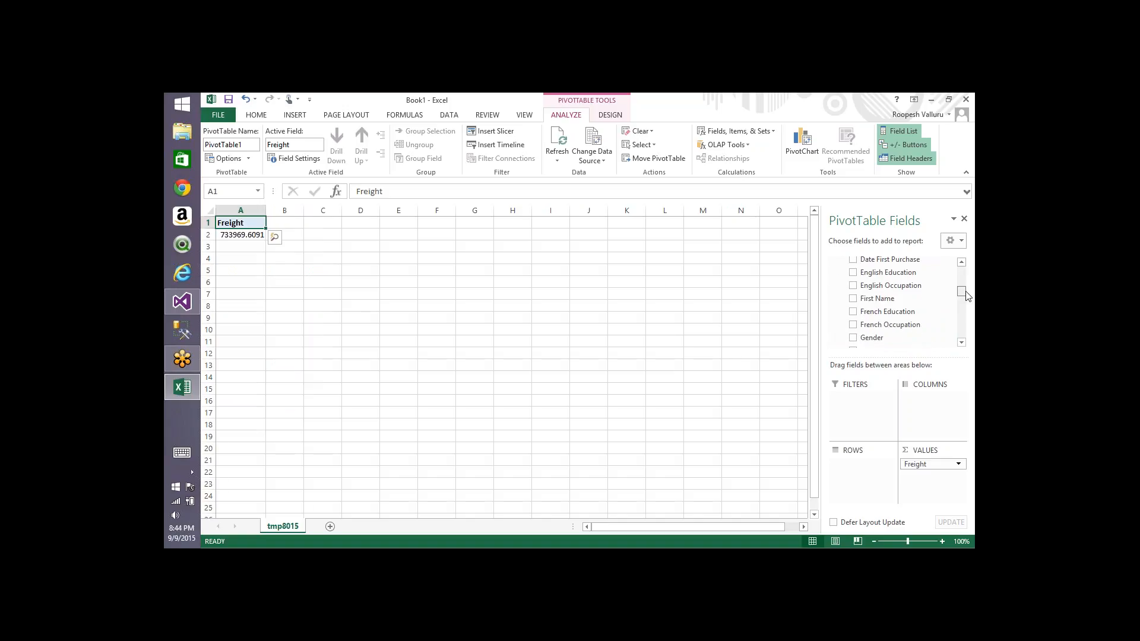
left_click(853, 298)
left_click(309, 261)
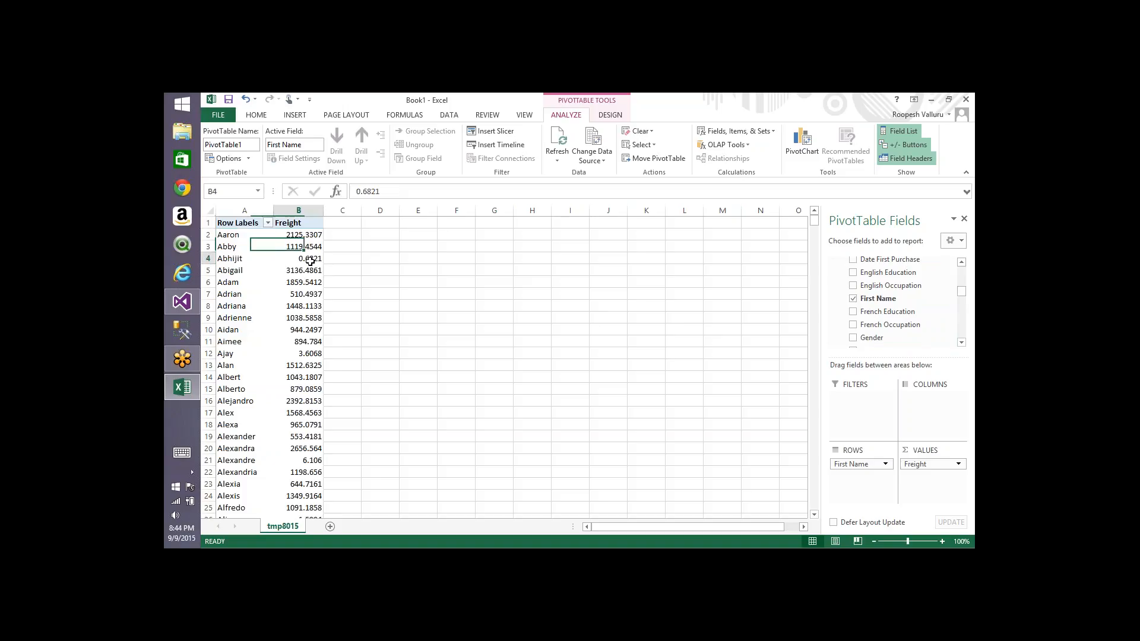
Step: Run the Detailed Sales drillthrough action on the freight value in cell B4
right_click(310, 261)
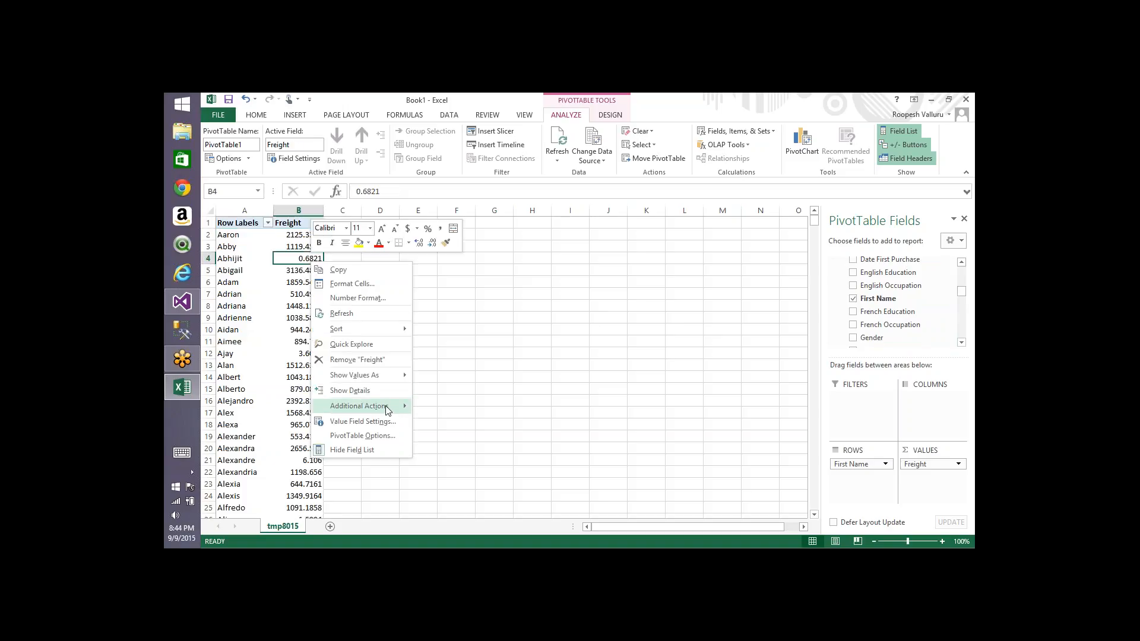
mouse_move(387, 410)
left_click(448, 405)
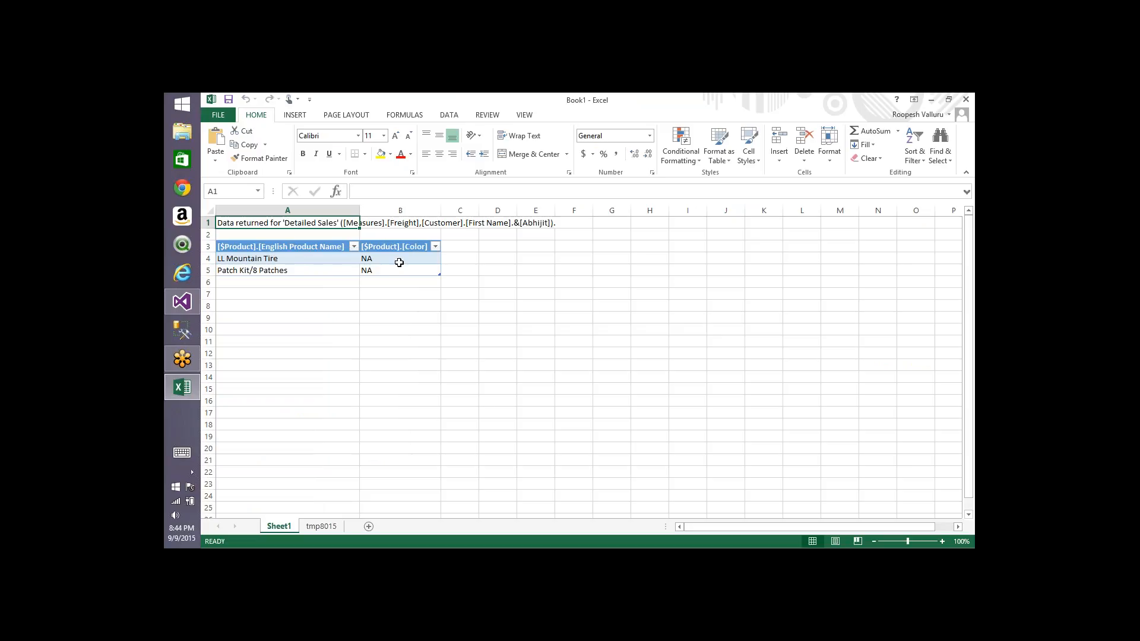
Step: Return to the pivot sheet and run the Detailed Sales action on the freight value in cell B5
left_click(321, 526)
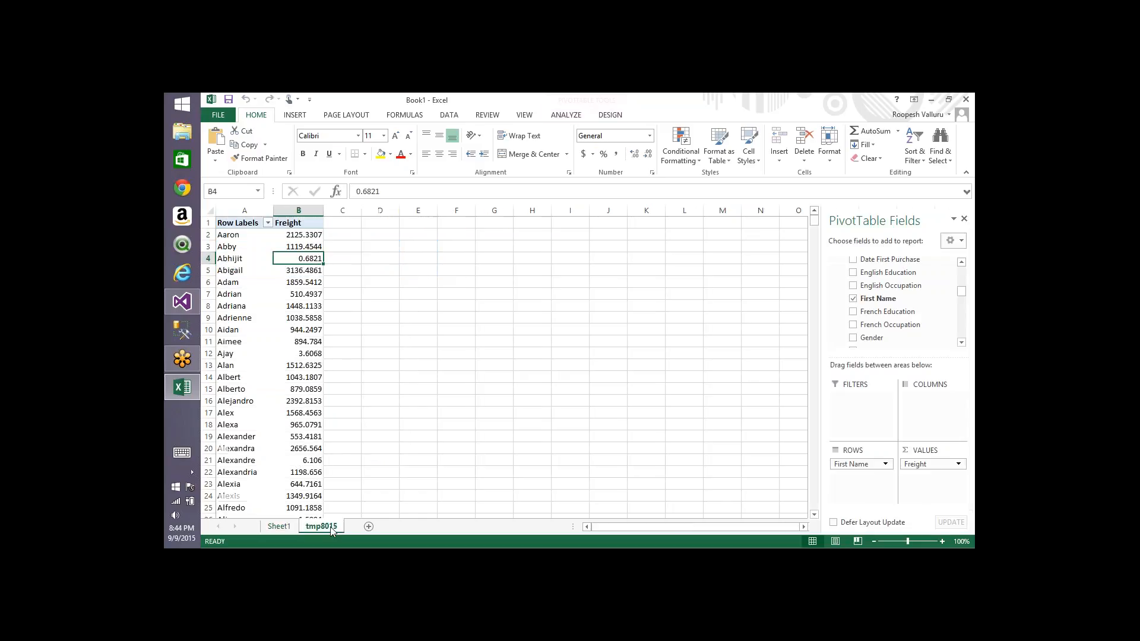
left_click(302, 338)
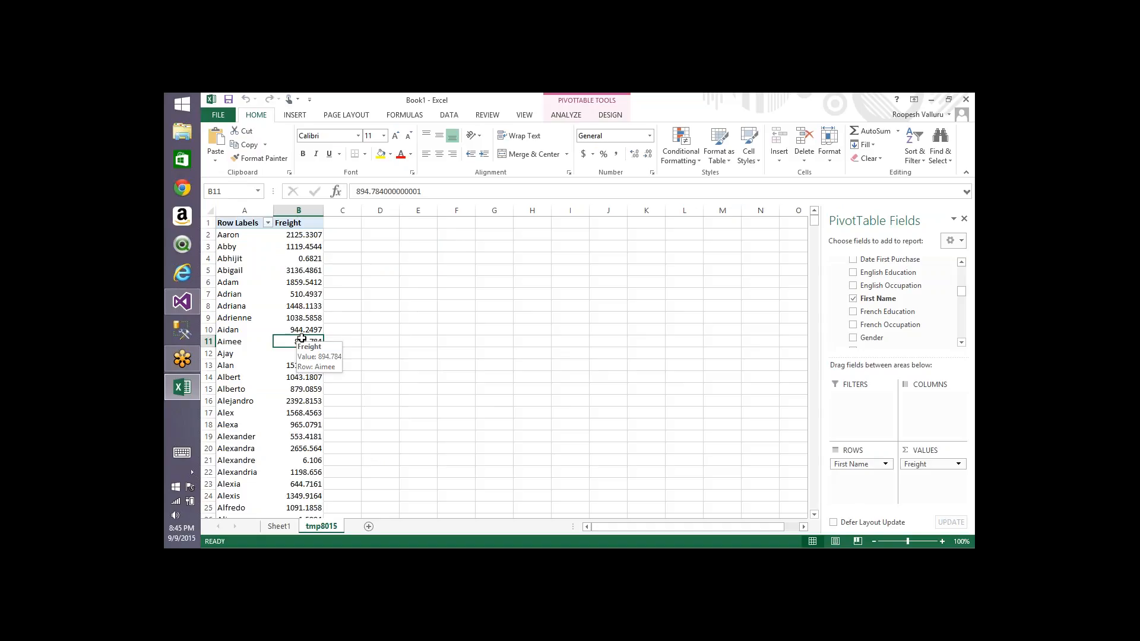
left_click(232, 342)
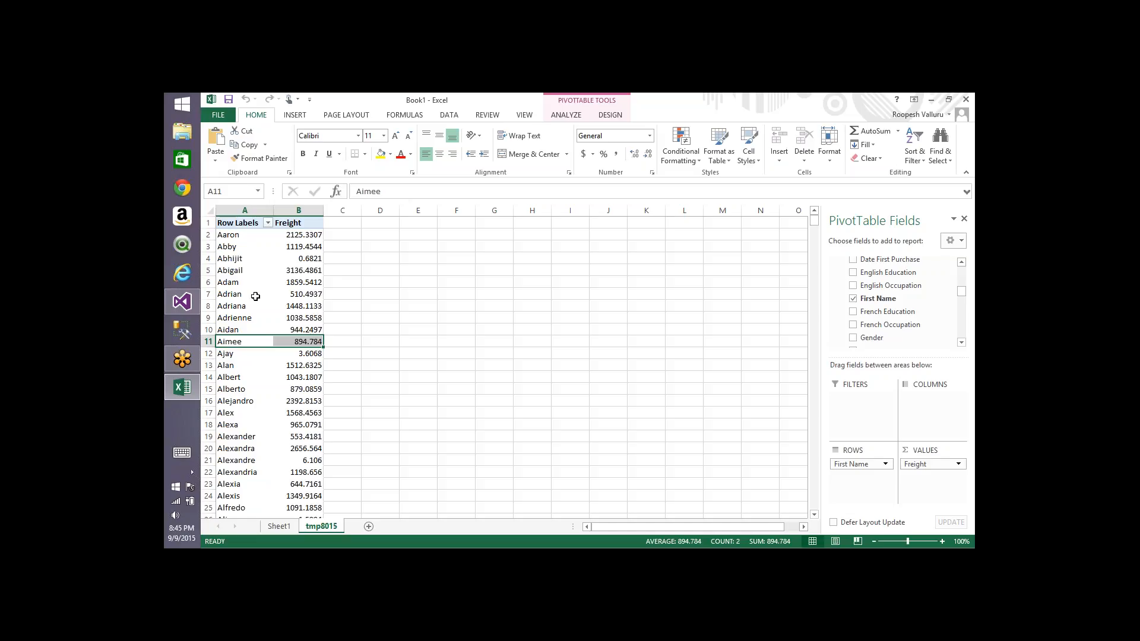
right_click(301, 270)
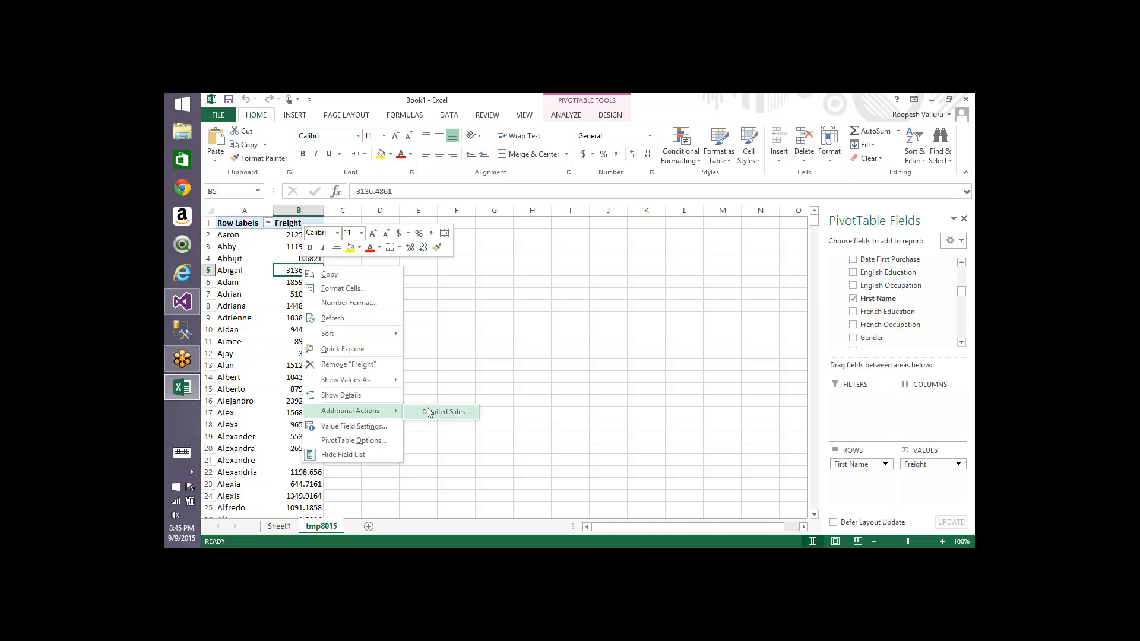
left_click(433, 412)
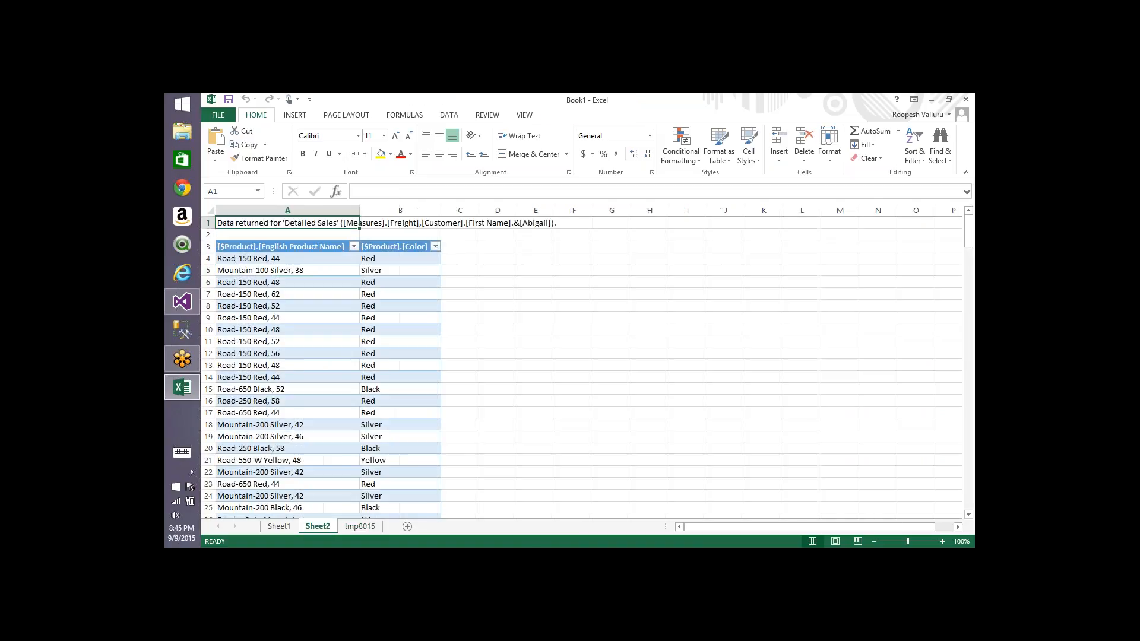
Step: Review the drillthrough rows returned on Sheet2
left_click(289, 268)
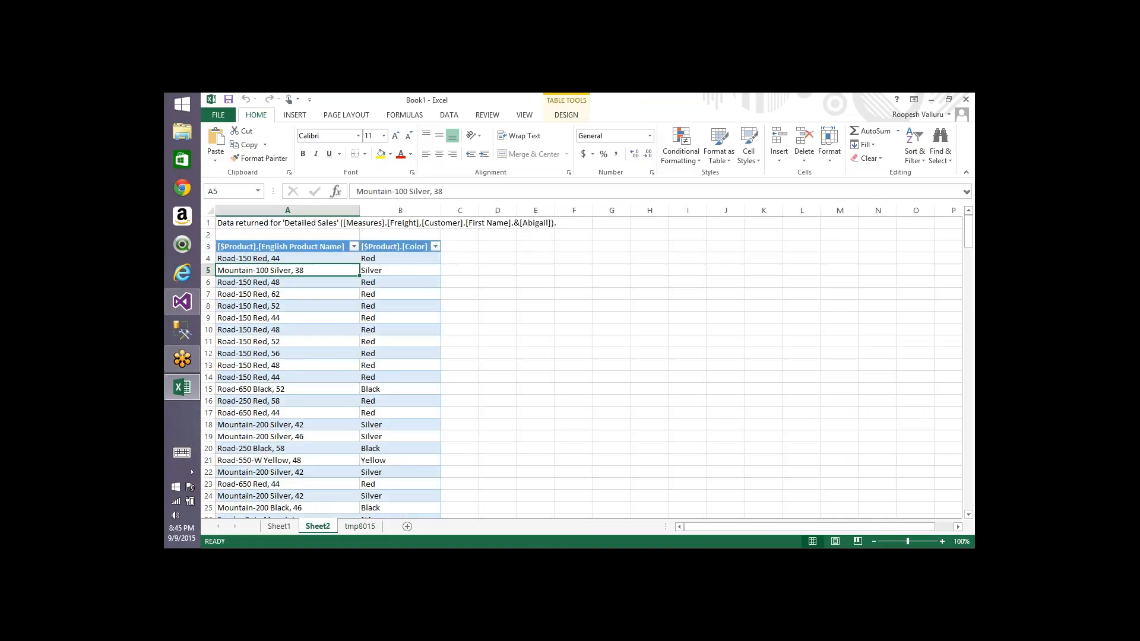
left_click_drag(285, 259, 441, 512)
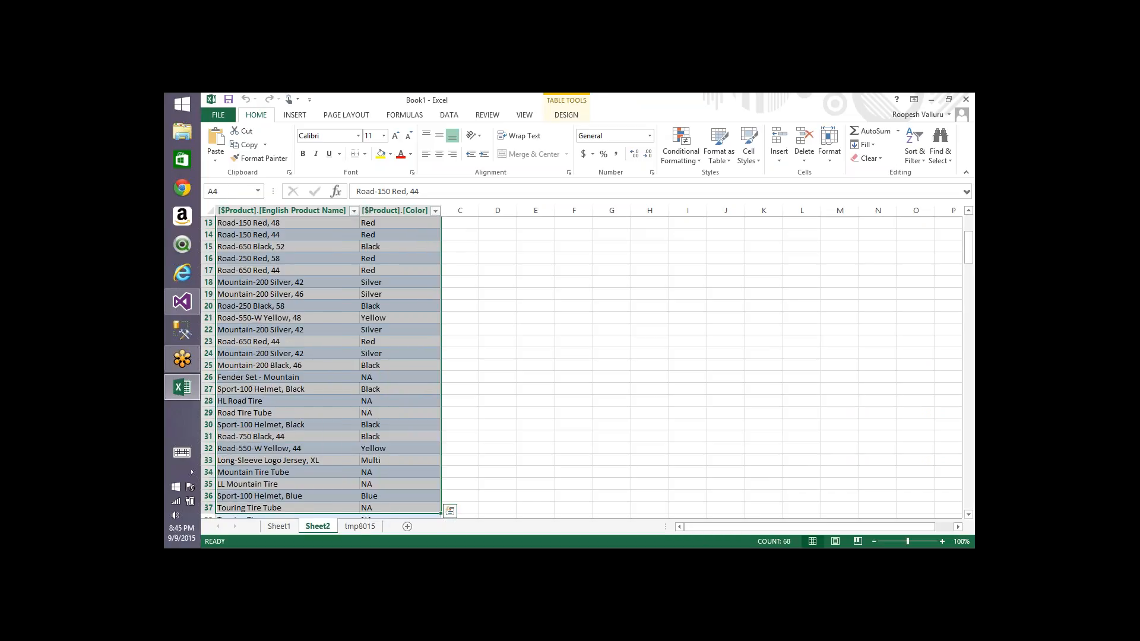
key("ctrl+Home")
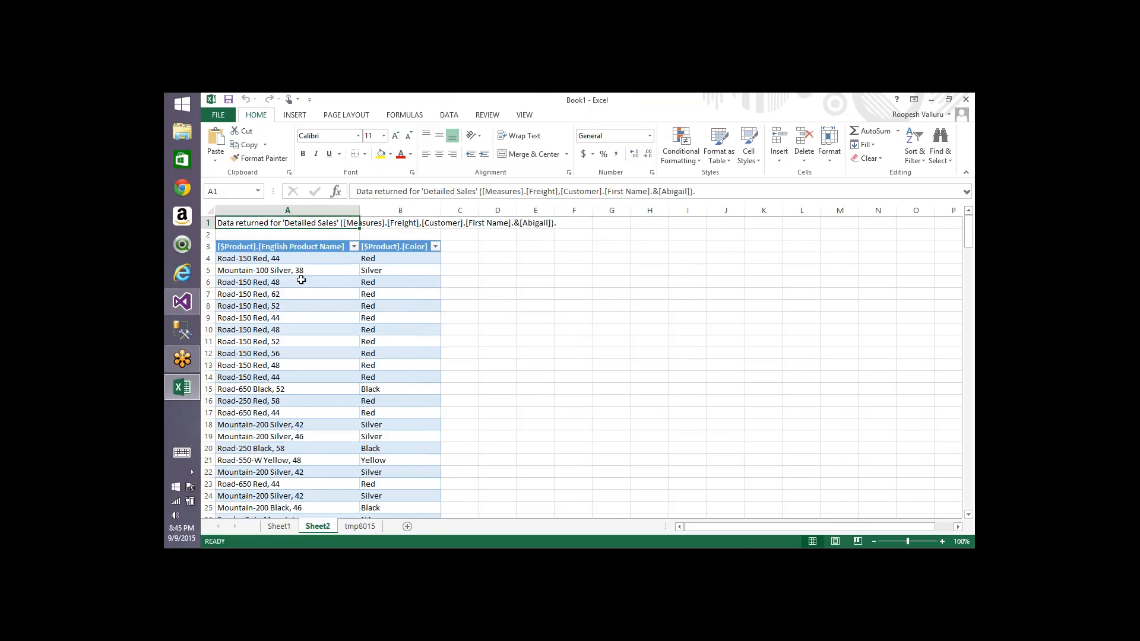
Step: Return to the pivot sheet and run the Detailed Sales action on the freight value in cell B21
left_click(350, 527)
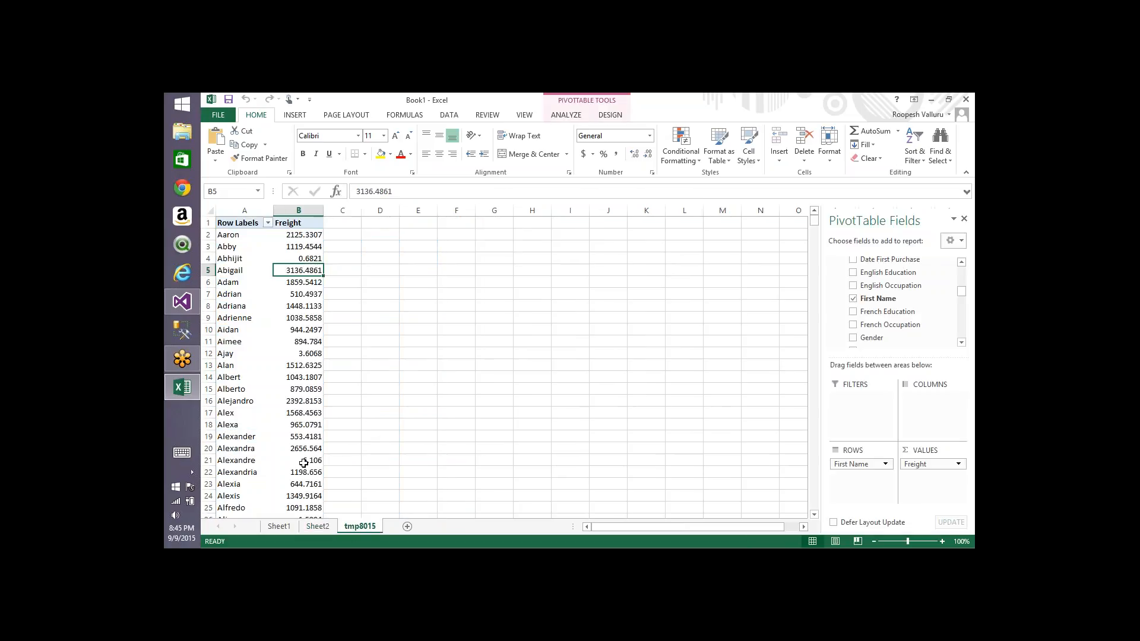
right_click(303, 463)
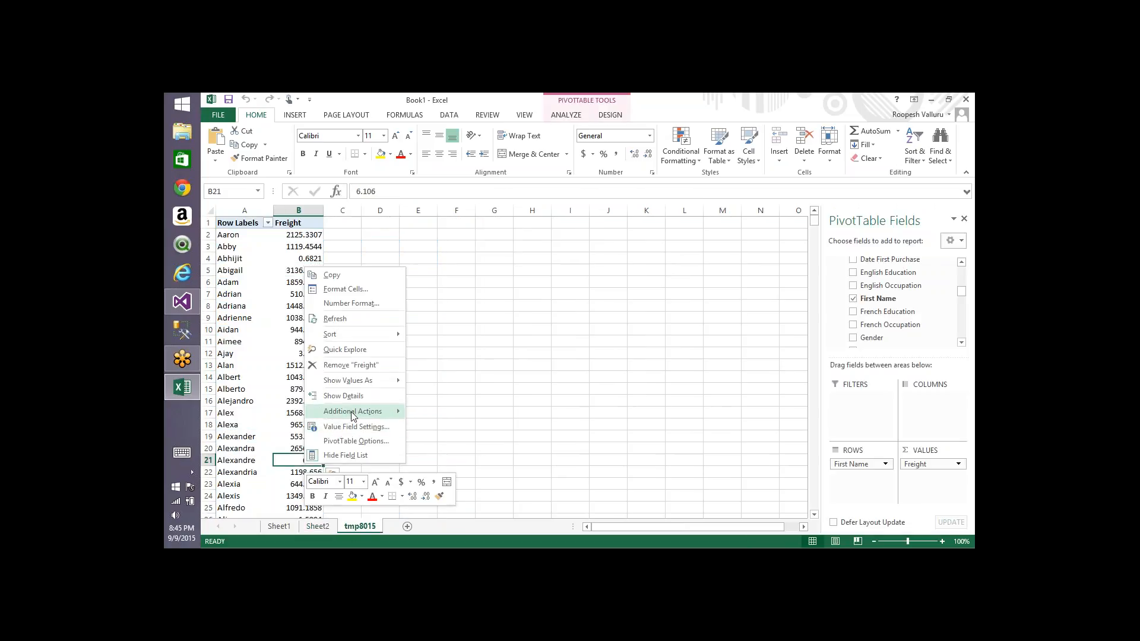
mouse_move(353, 416)
left_click(430, 412)
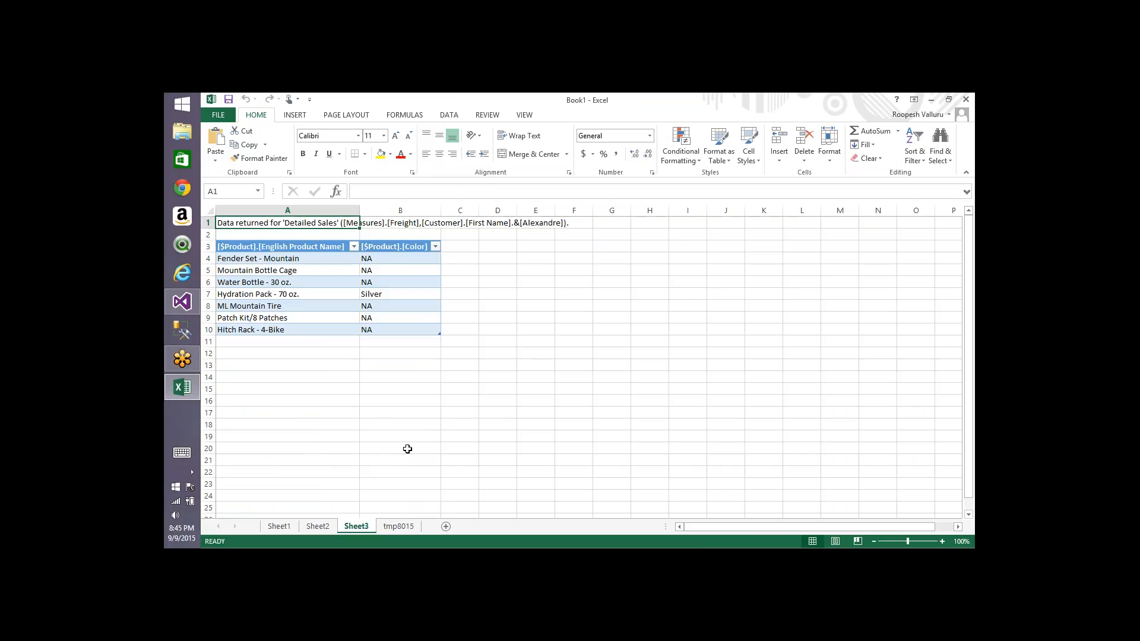
Step: Return to the pivot sheet and run the Detailed Sales action on Abhijit's freight value in cell B4
left_click(399, 527)
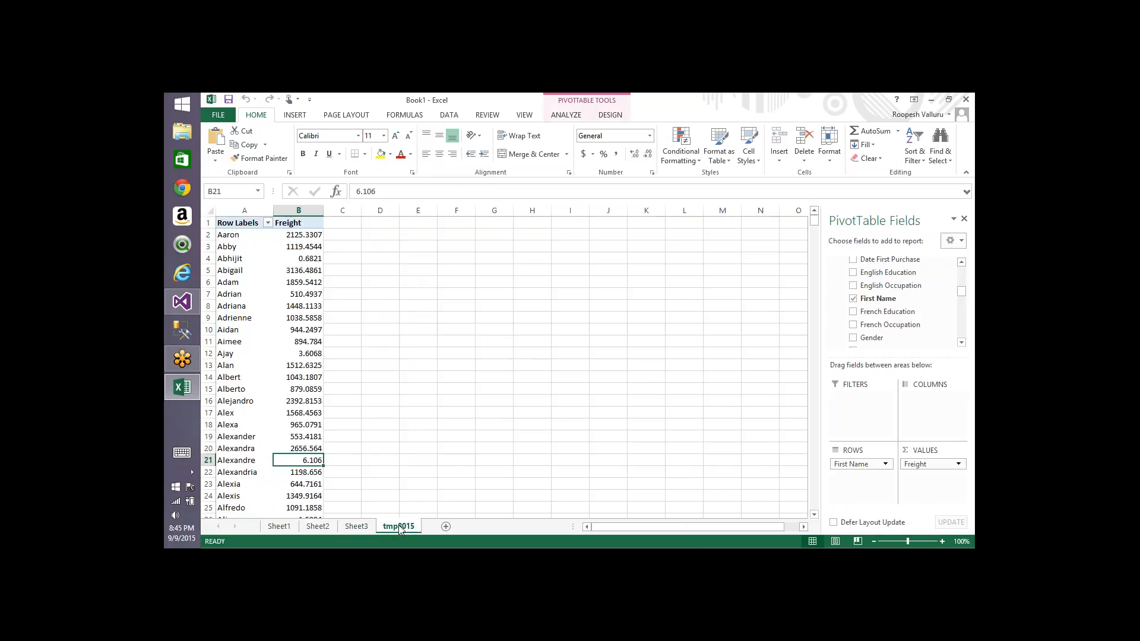
right_click(305, 258)
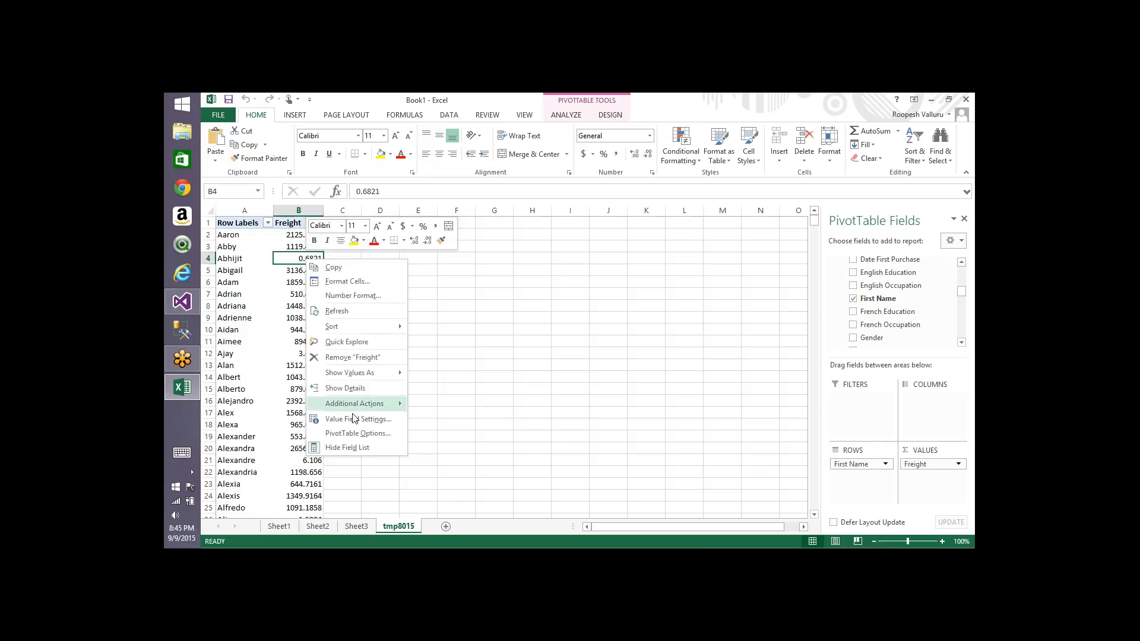
mouse_move(366, 407)
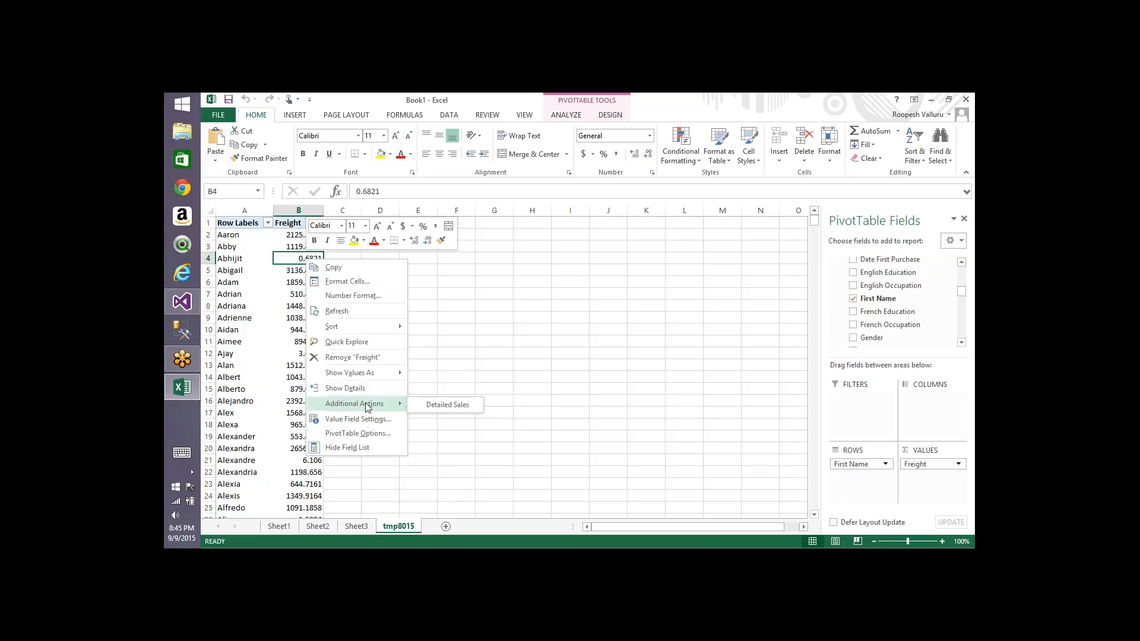
left_click(447, 405)
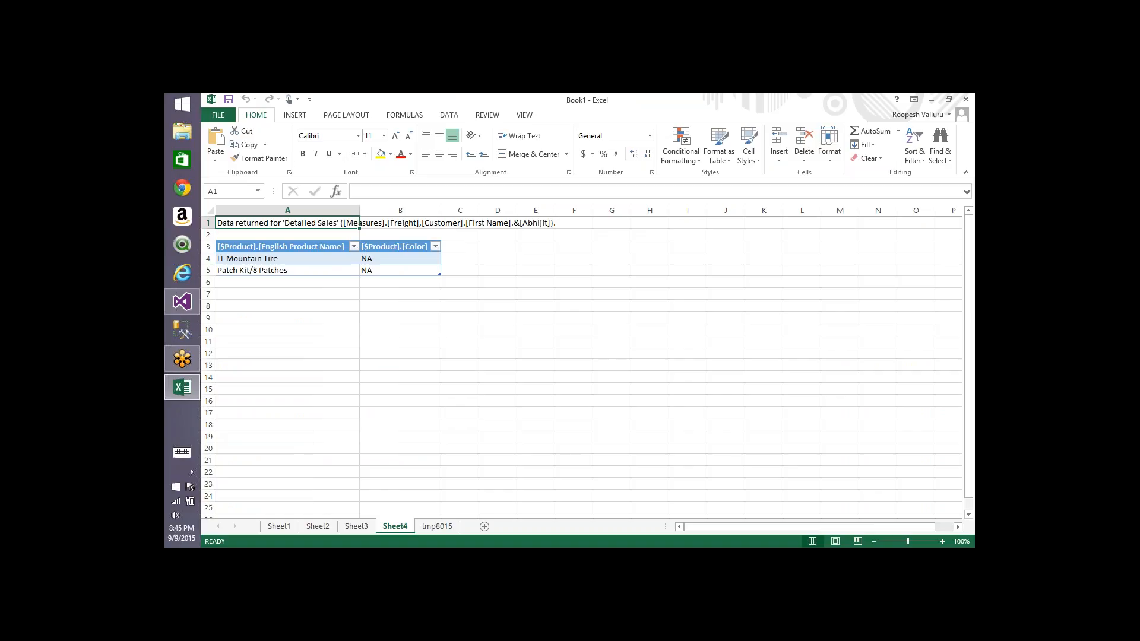
Step: Open the Detailed Sales action in the cube's Actions designer and reconnect the metadata to expand the Customer dimension
key("alt+Tab")
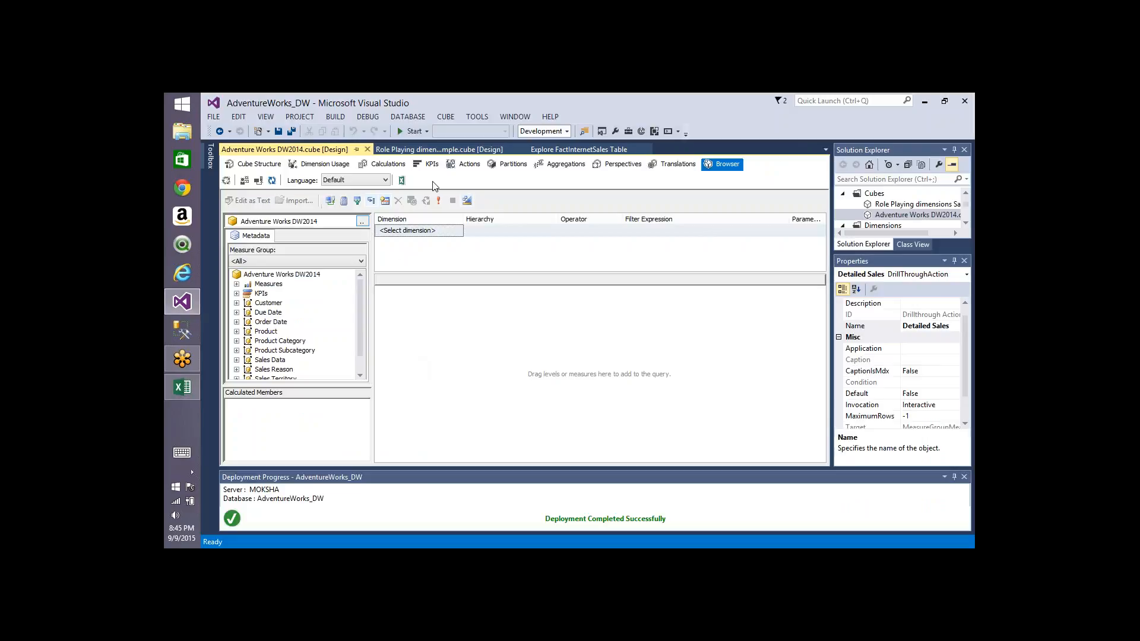
left_click(469, 160)
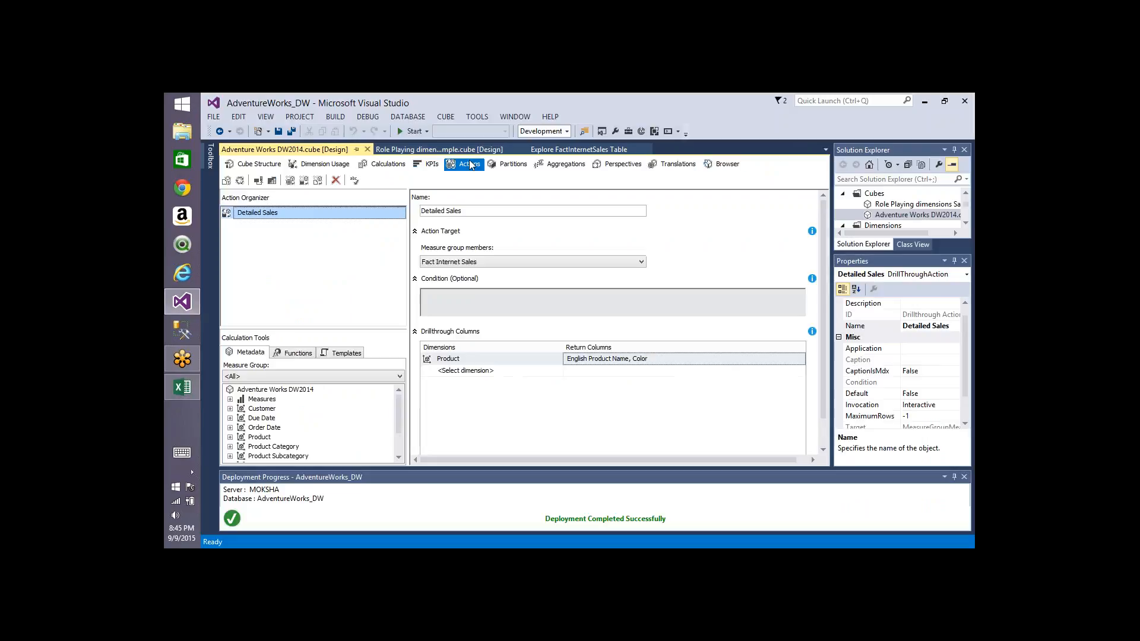
left_click(428, 293)
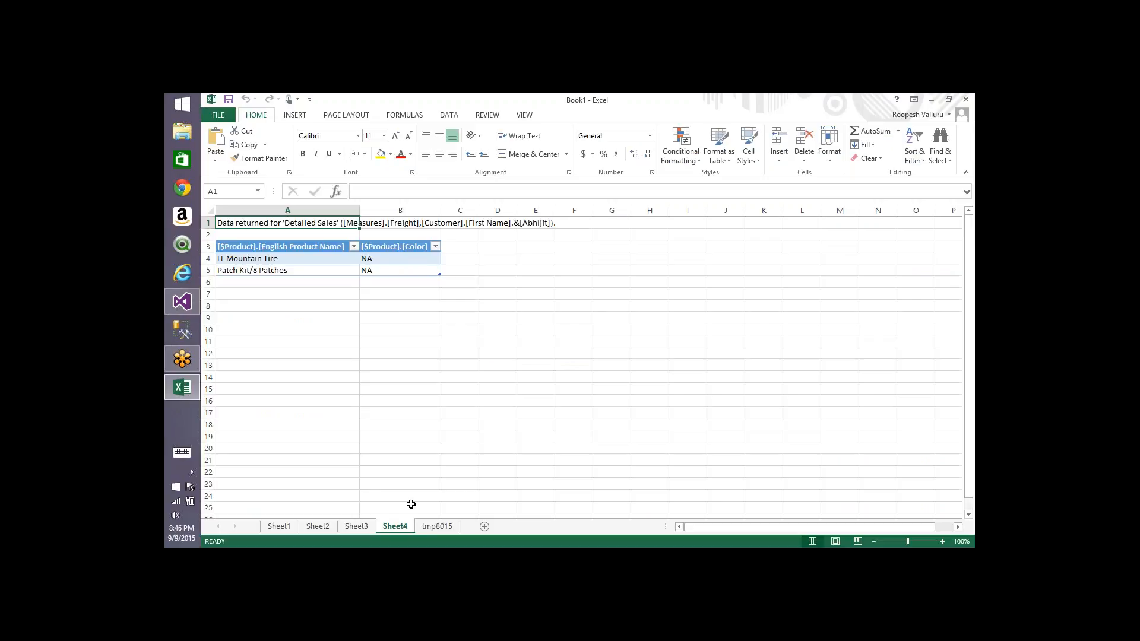
left_click(433, 526)
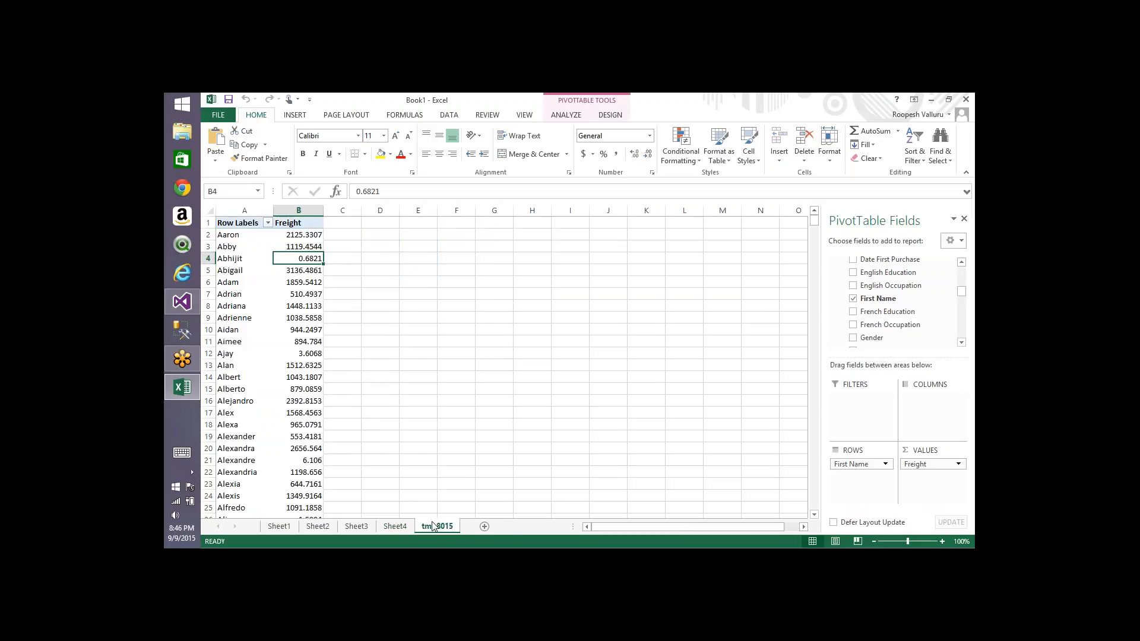
key("alt+Tab")
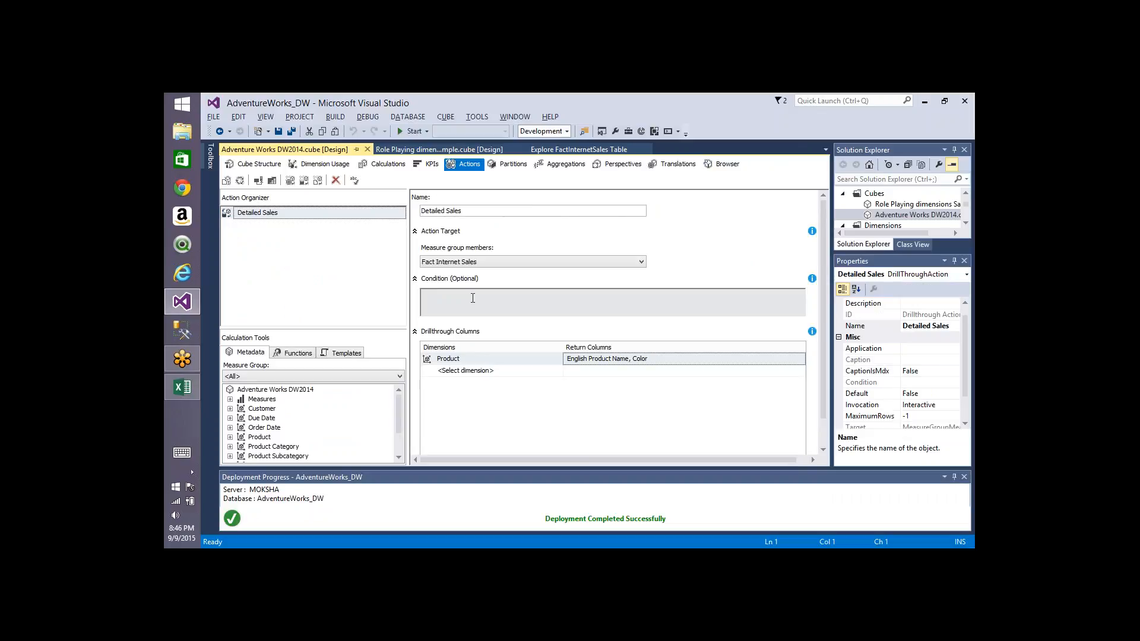
left_click(230, 408)
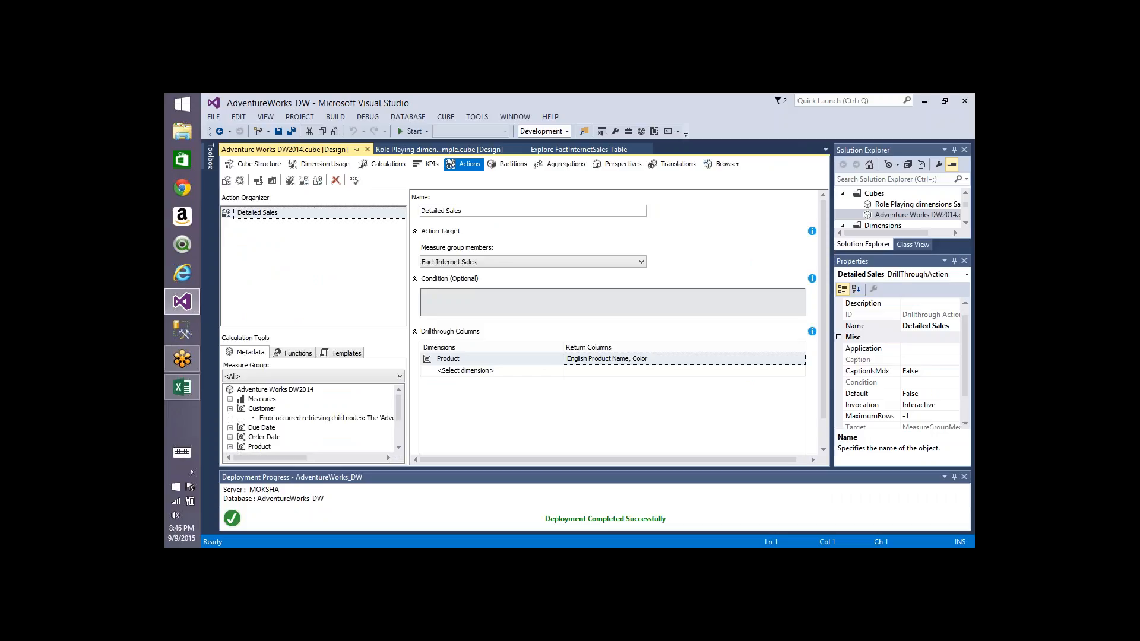
left_click(259, 181)
left_click(273, 447)
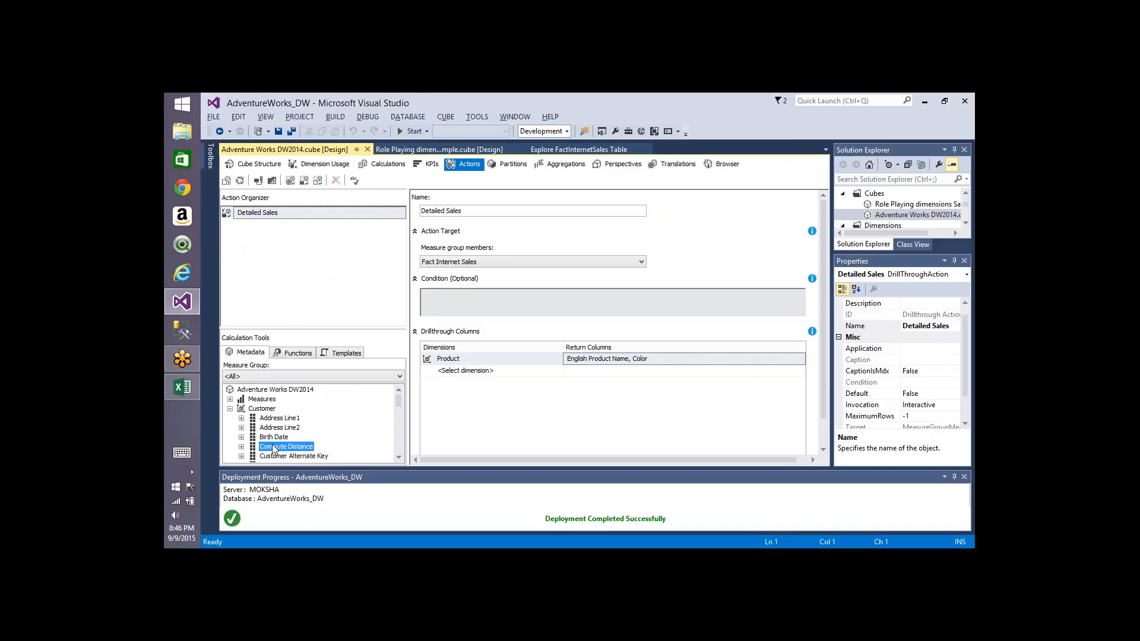
Step: Enter the action condition [Customer].[First Name].Currentmember IS [Customer].[First Name].&[Abhijit] using the First Name hierarchy and member
key("Down")
key("Down")
key("Down")
key("Down")
key("Down")
key("Down")
key("Down")
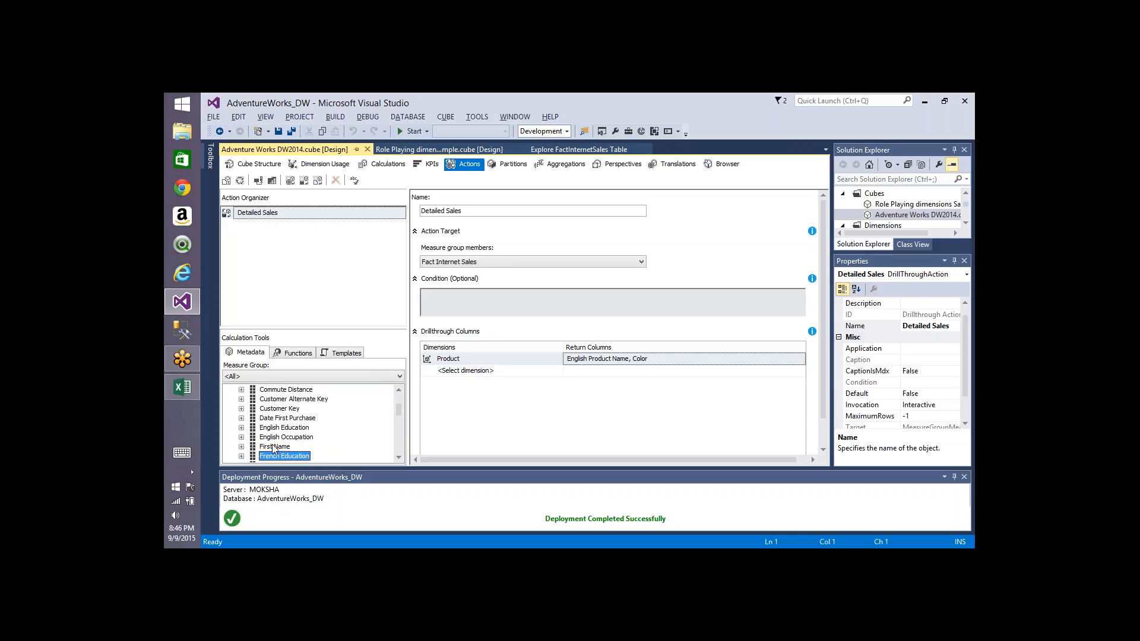
left_click(241, 446)
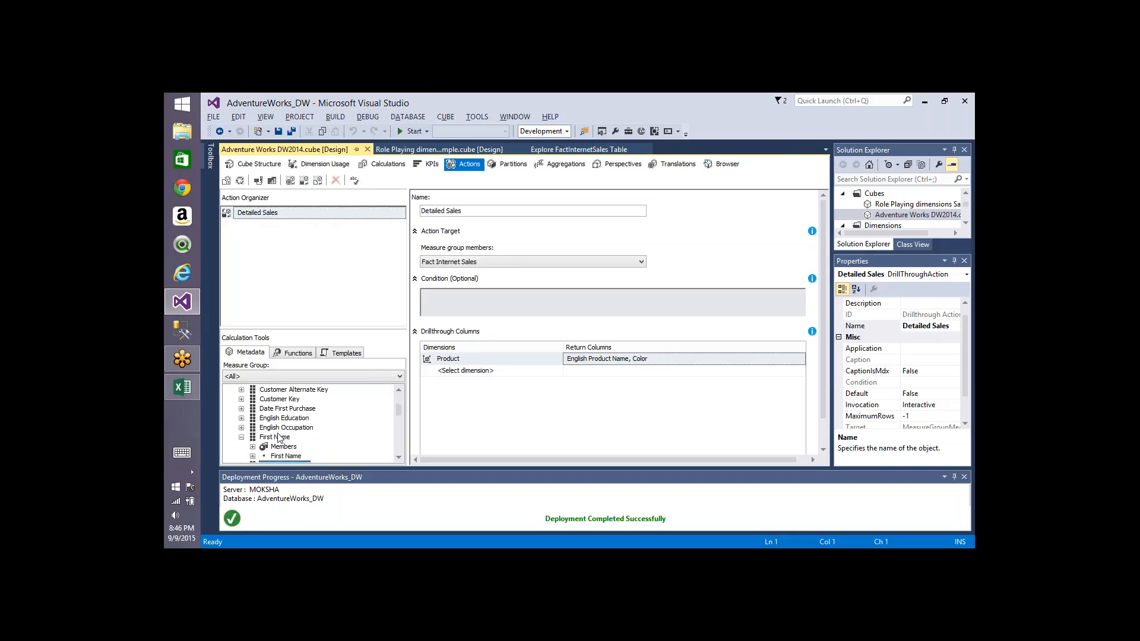
left_click_drag(279, 438, 469, 300)
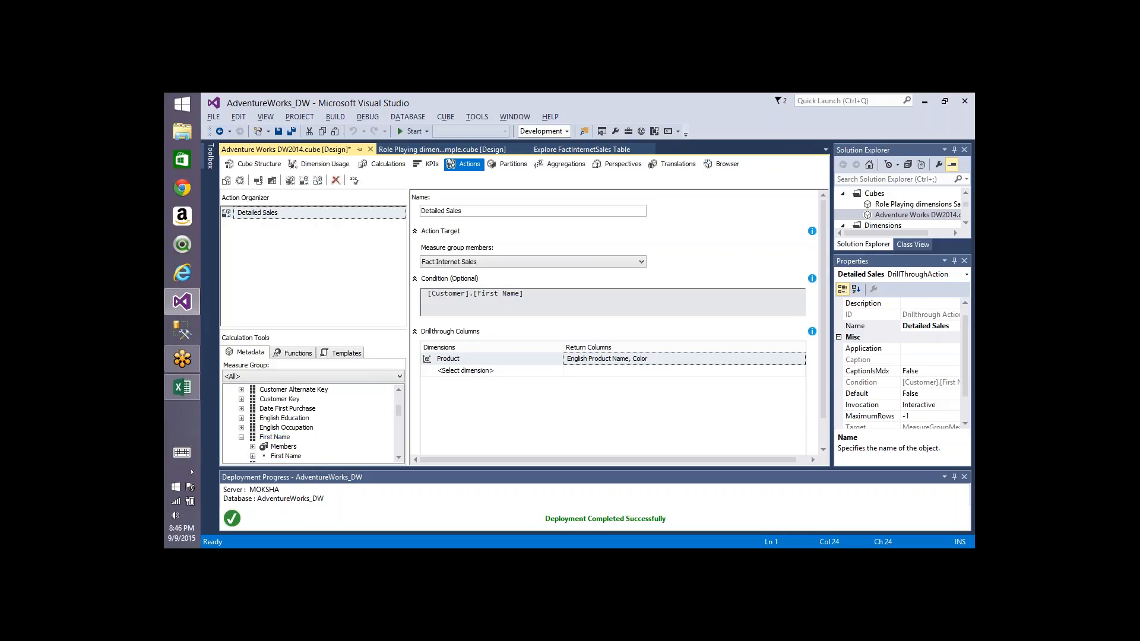
type(".Currentmember IS")
left_click(252, 455)
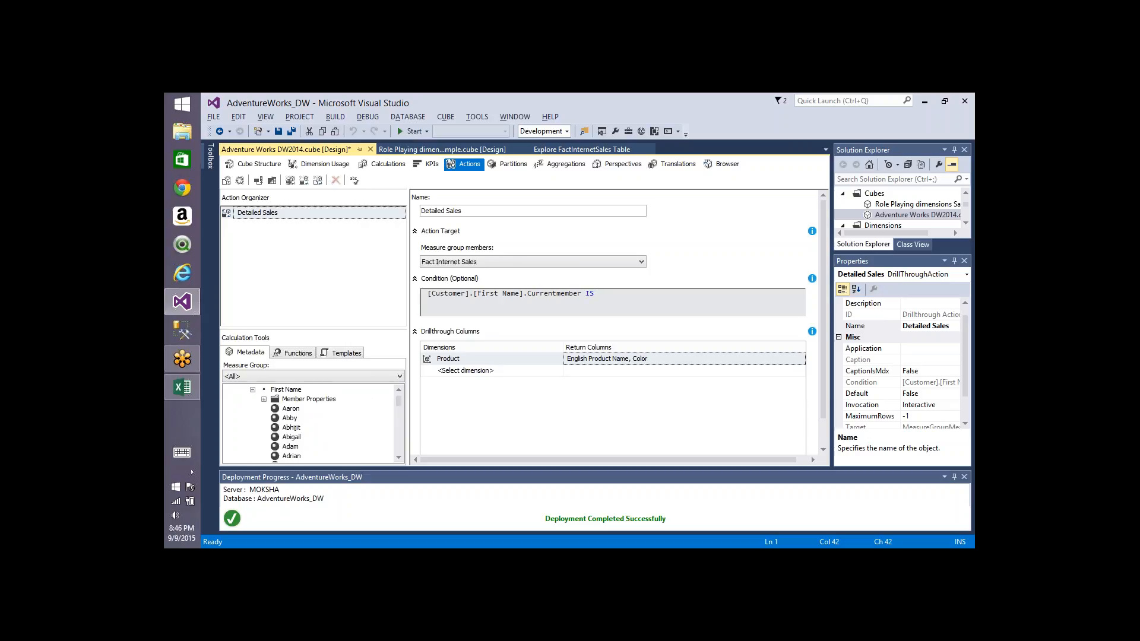
left_click_drag(292, 427, 629, 295)
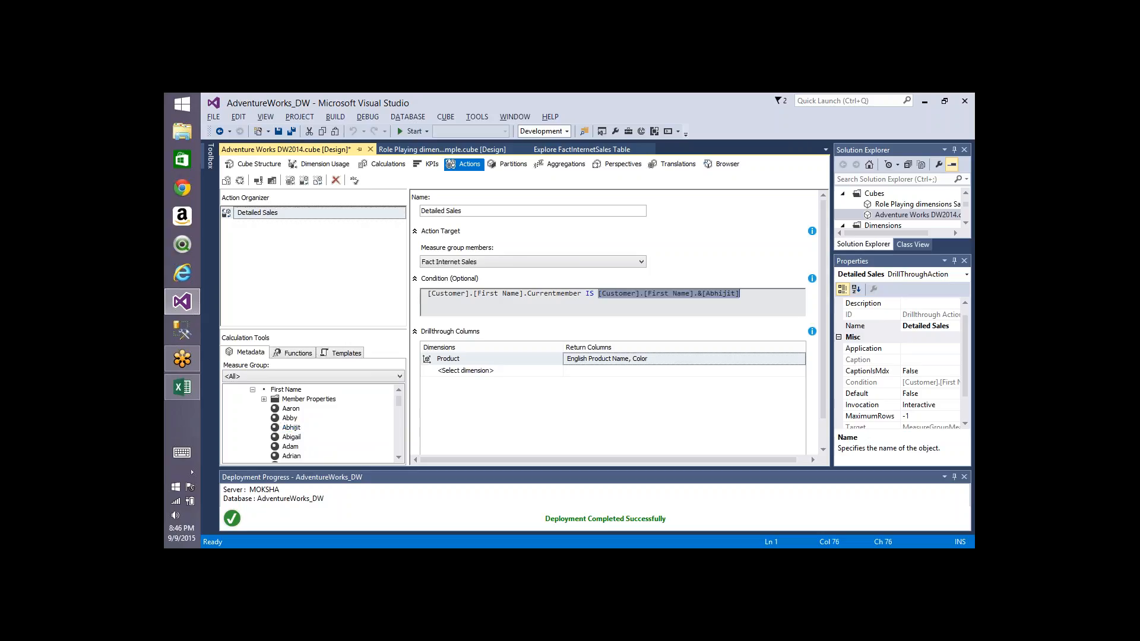
left_click(691, 310)
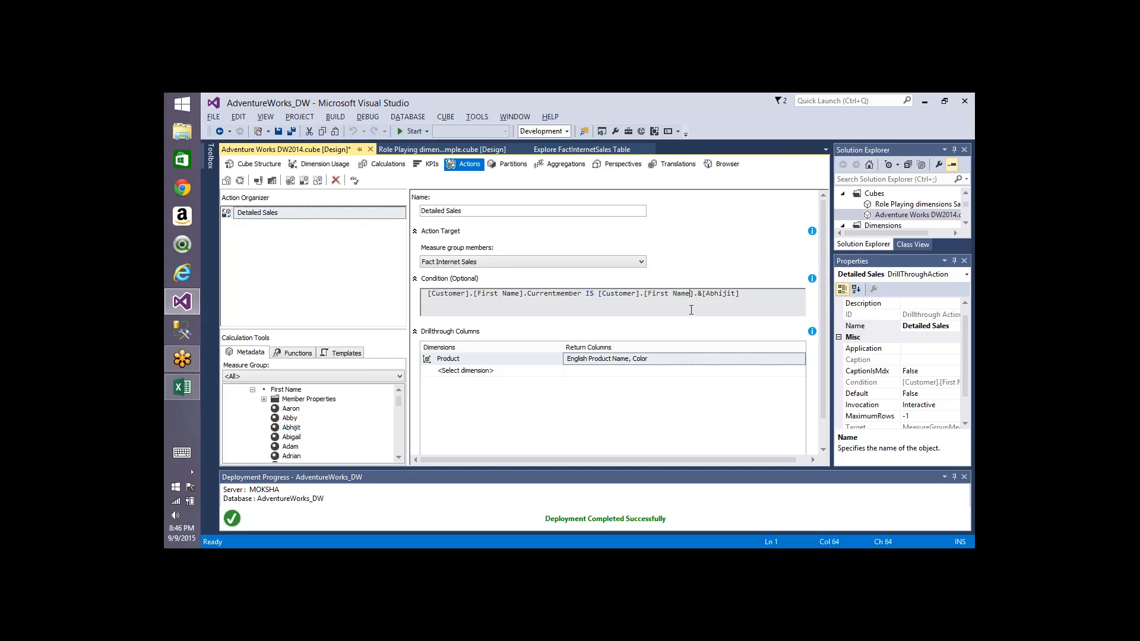
Step: Process the Adventure Works DW2014 cube, accepting the database overwrite and running full processing
left_click(239, 181)
left_click(651, 345)
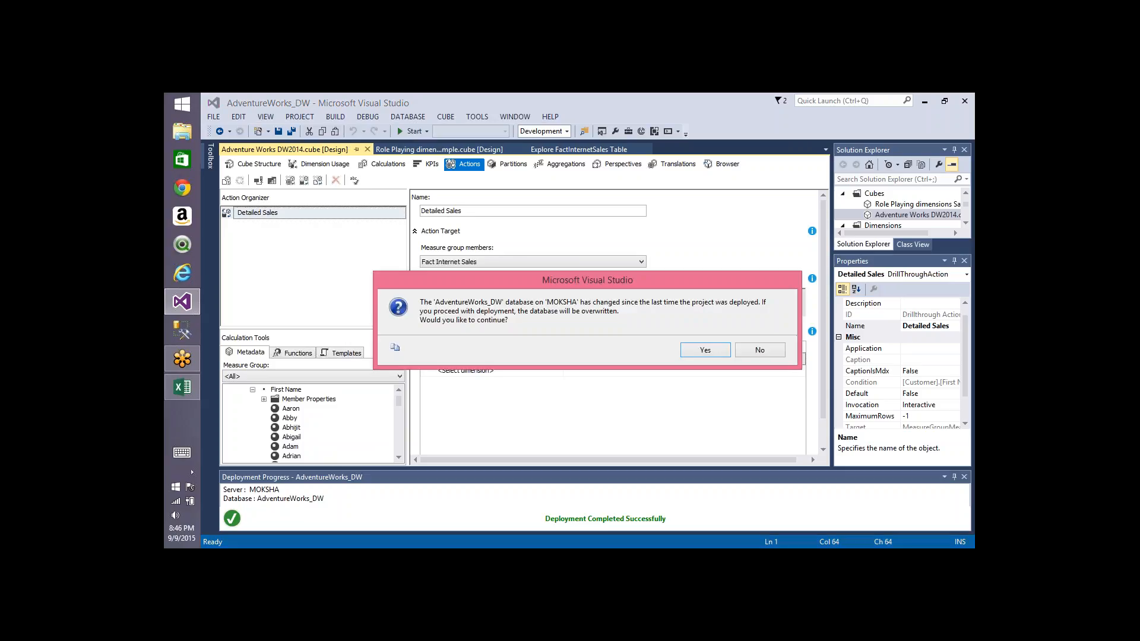
key("Return")
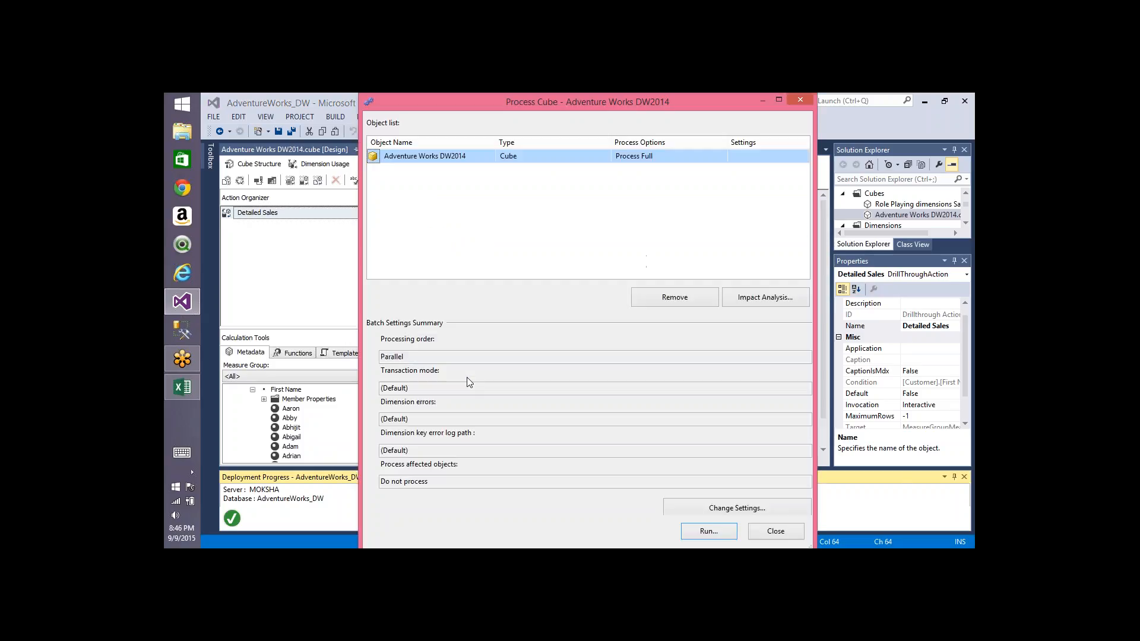
key("Return")
Step: Switch to the workbook and refresh all pivot table data
key("alt+Tab")
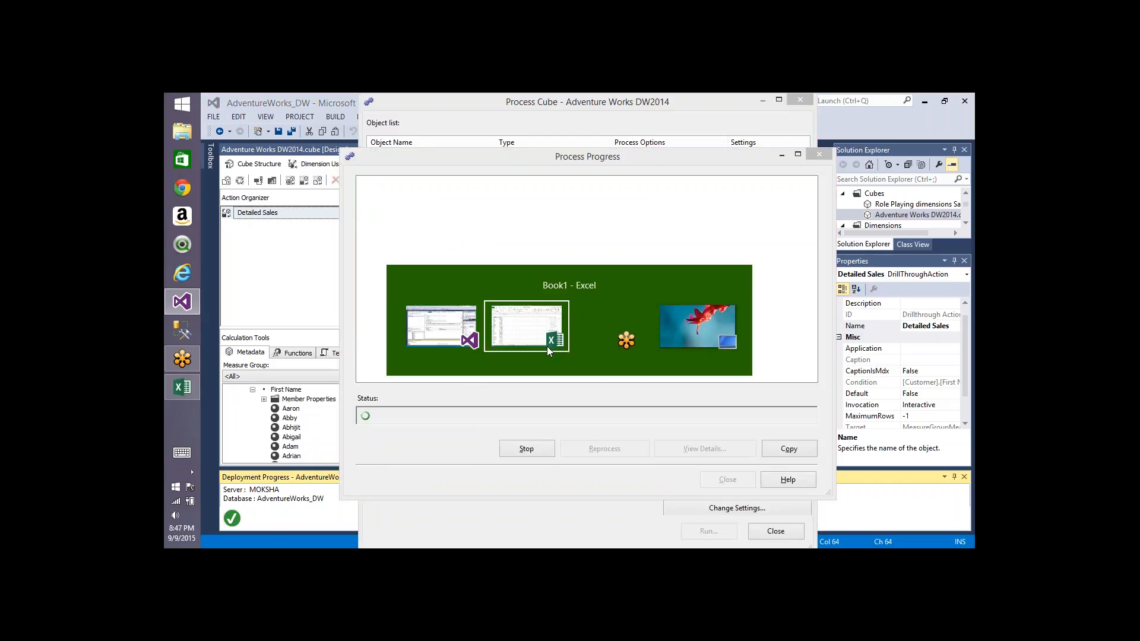
key("alt+Tab")
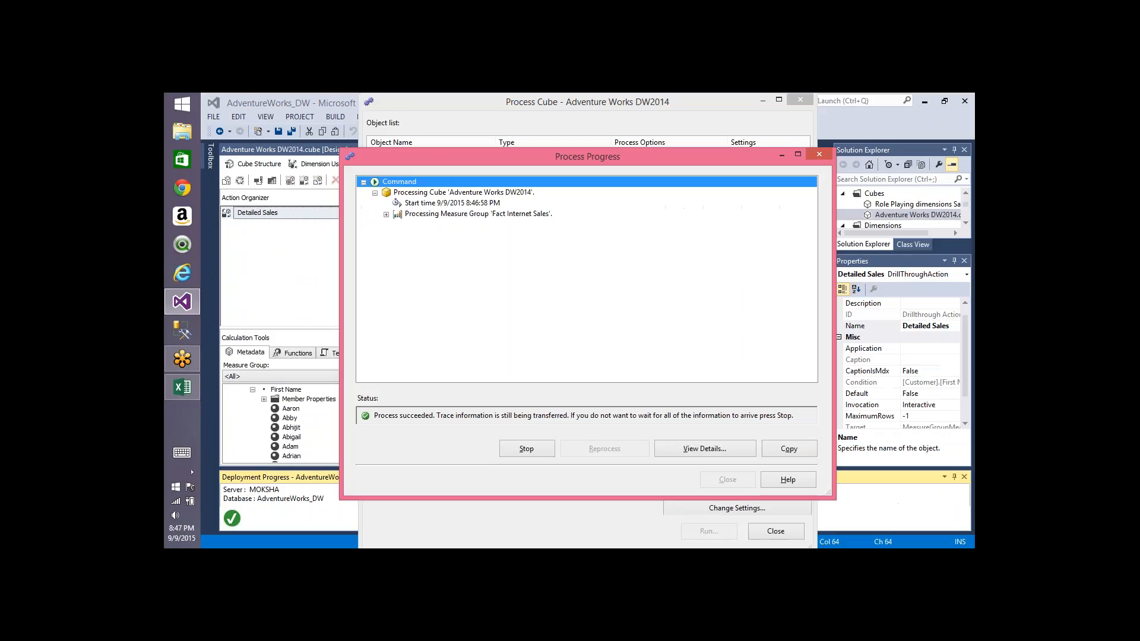
key("alt+Tab")
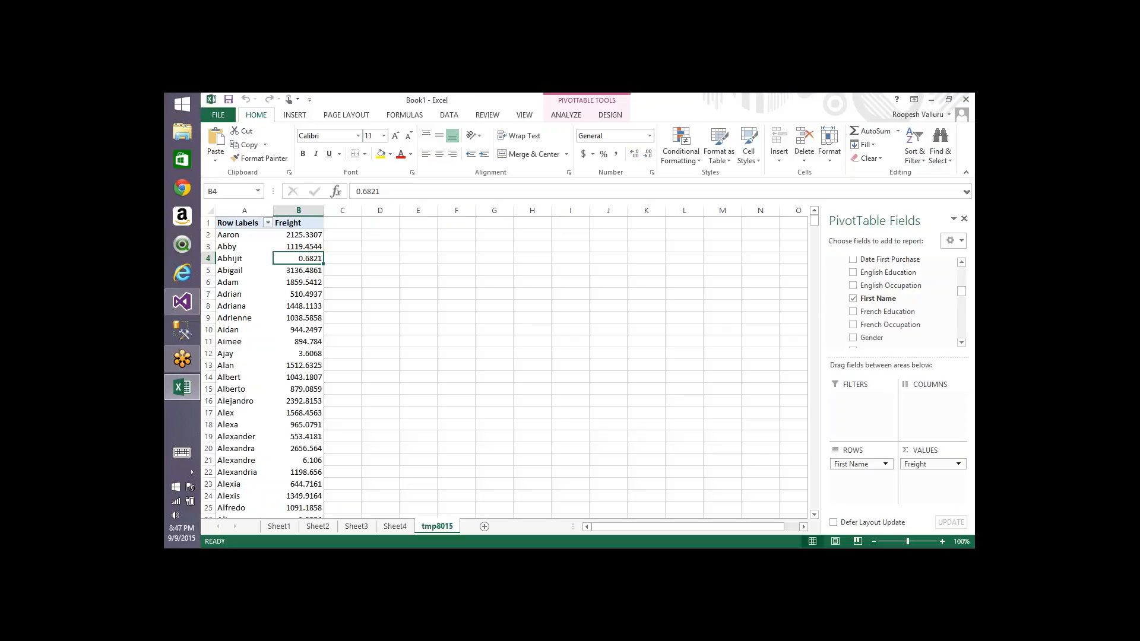
left_click(451, 116)
left_click(383, 139)
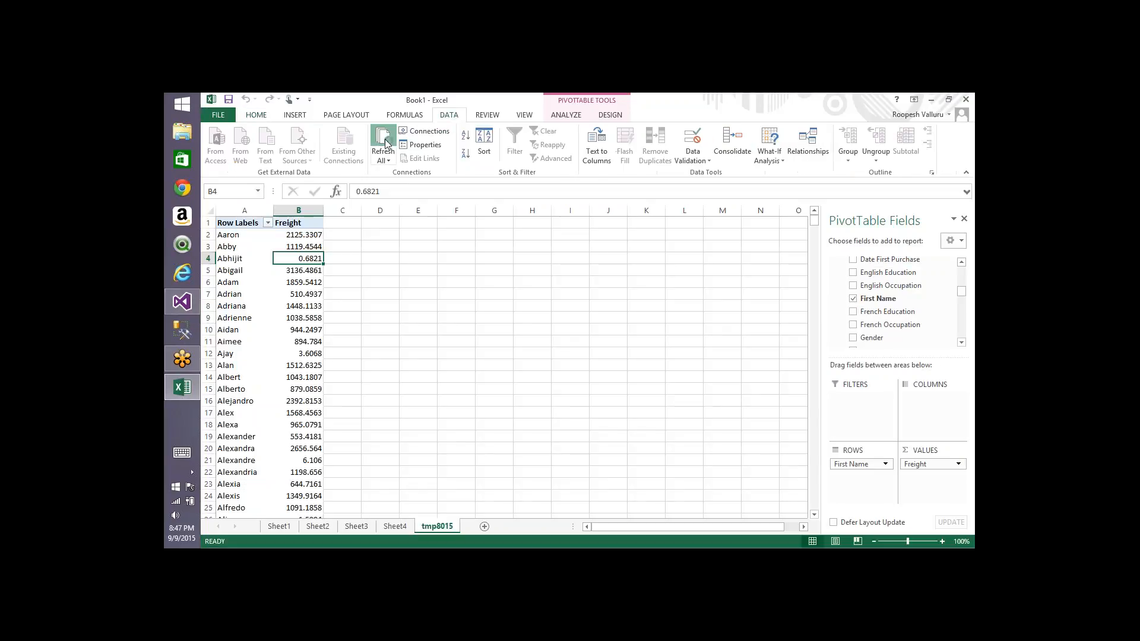
Step: Check the additional actions available for the freight values of Abhijit in B4 and Abigail in B5
right_click(306, 259)
mouse_move(384, 403)
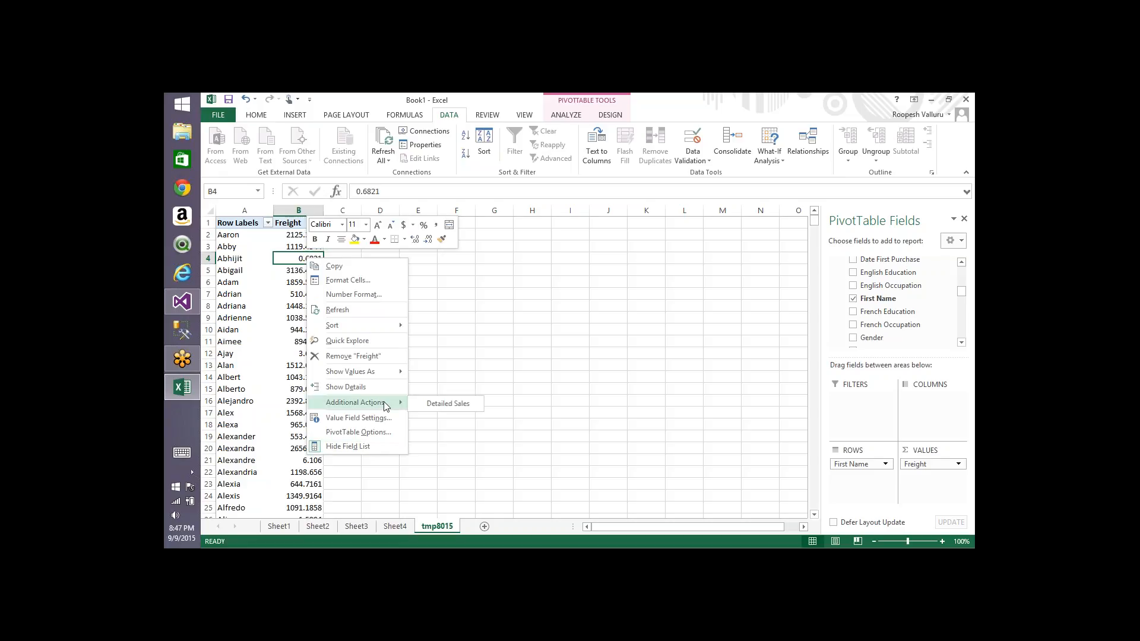
left_click(294, 273)
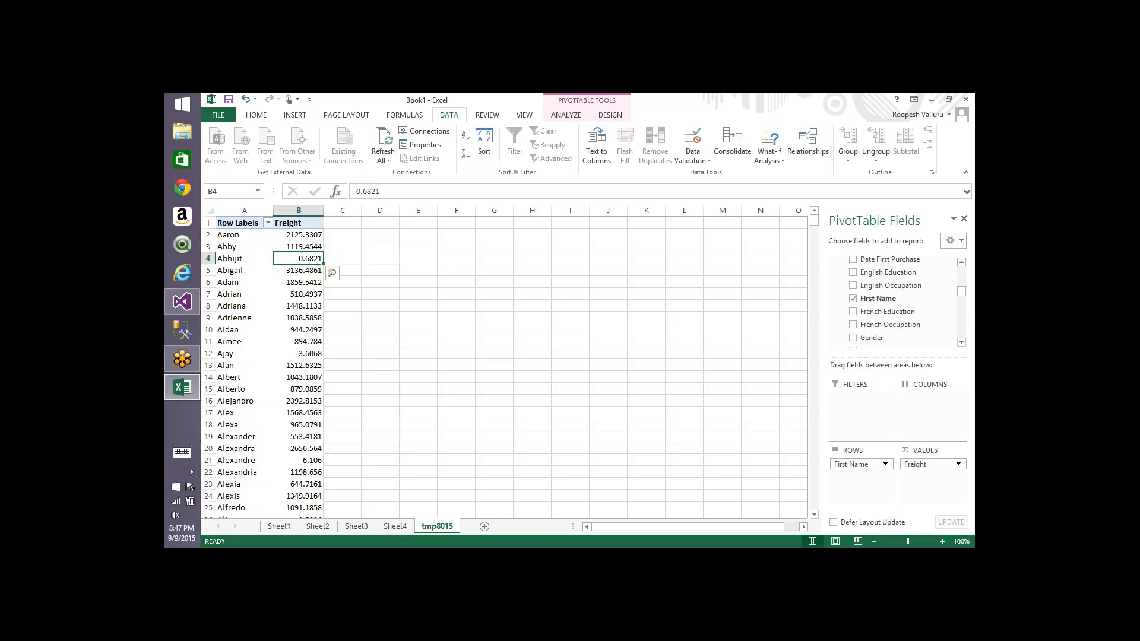
right_click(297, 272)
mouse_move(380, 423)
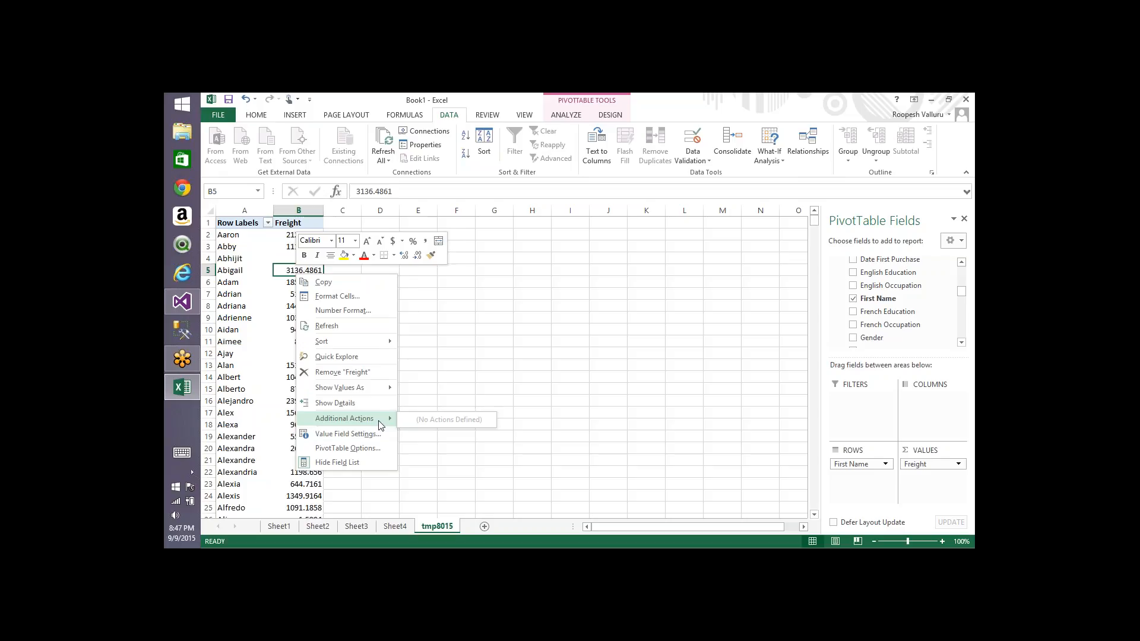
Step: Close the Process Progress and Process Cube dialogs
key("alt+Tab")
key("alt+Tab")
key("alt+Tab")
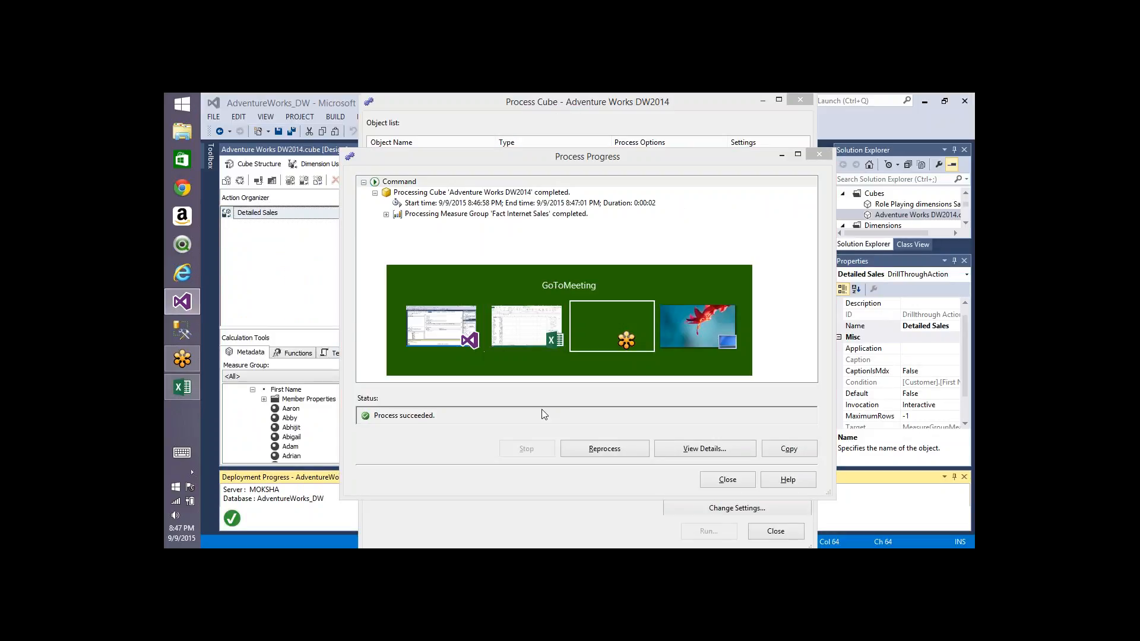
key("alt+Tab")
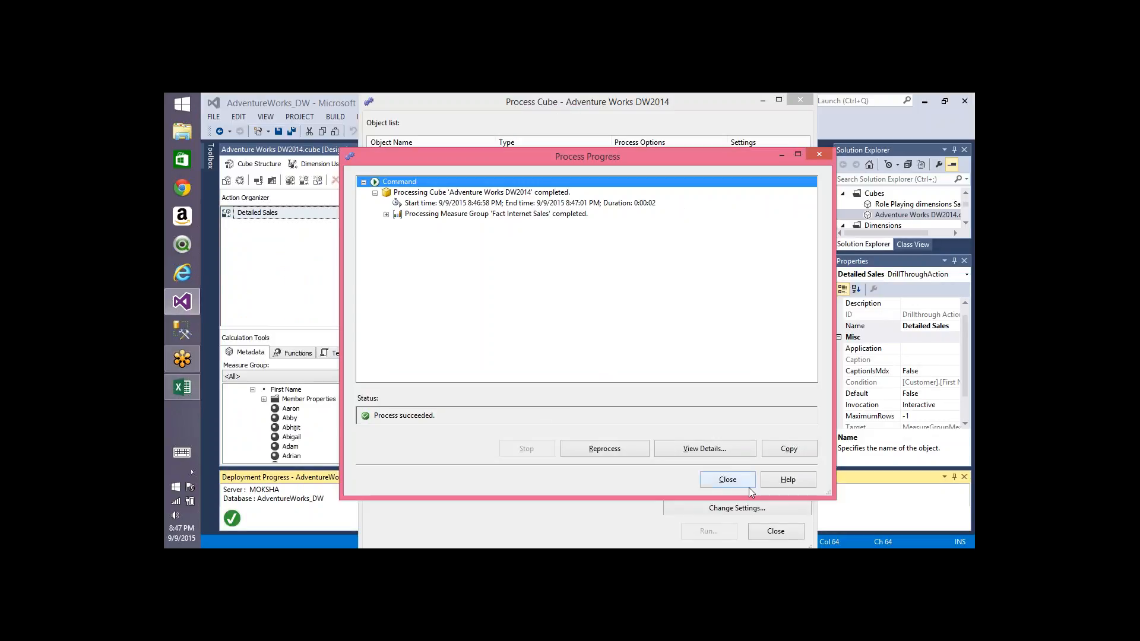
left_click(746, 483)
left_click(774, 529)
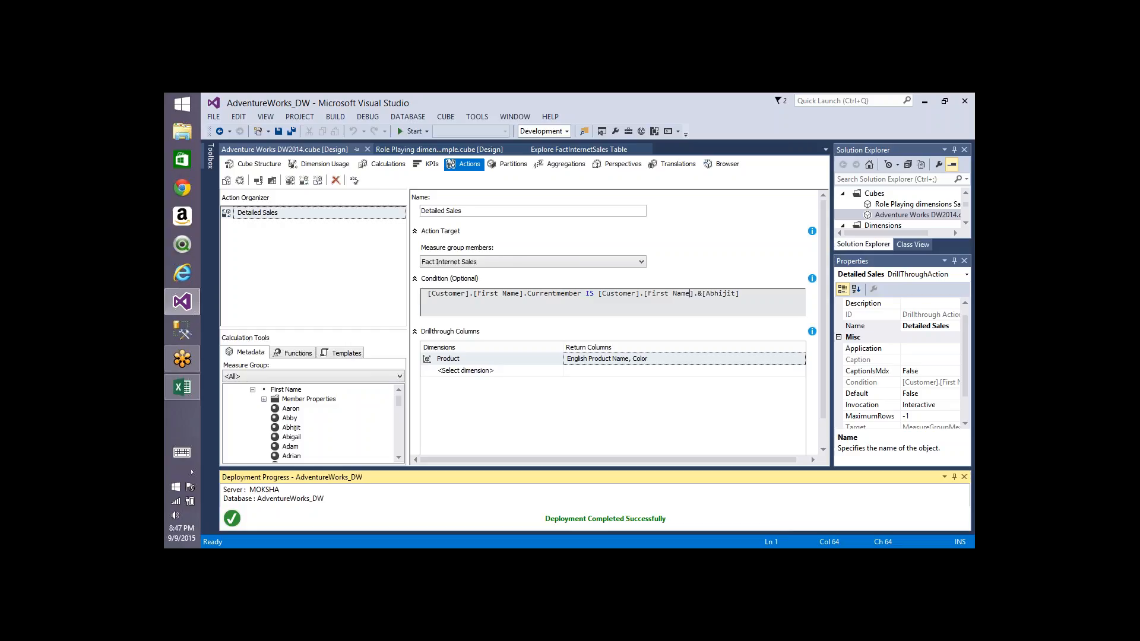
Step: Change the action's Default property to True and then back to False under Additional Properties
left_click(285, 354)
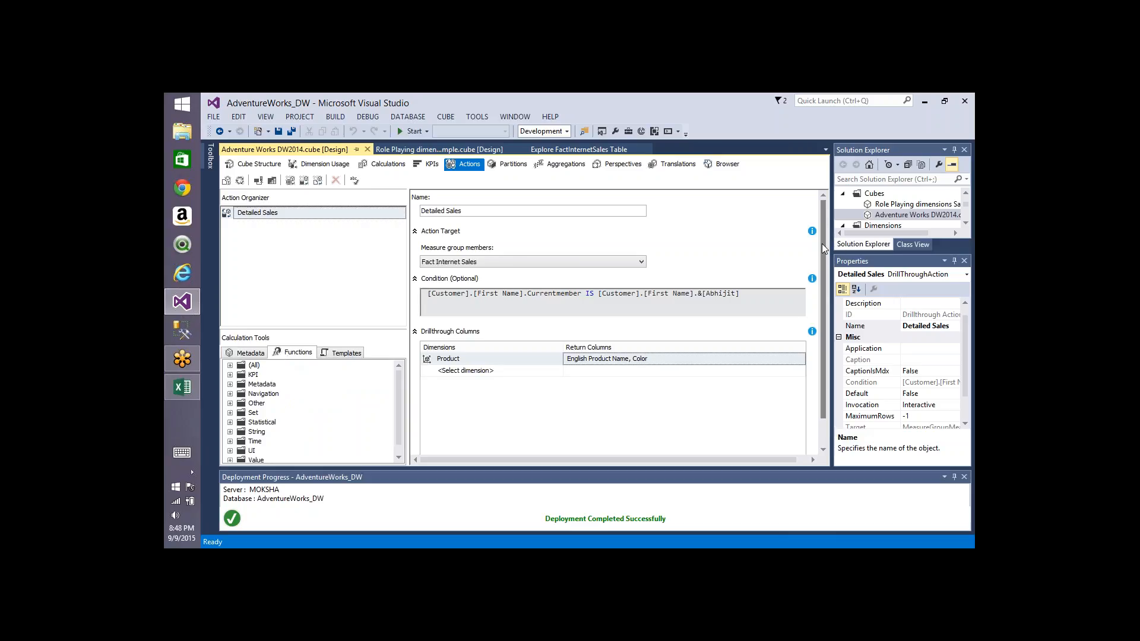
left_click_drag(822, 244, 824, 309)
left_click(415, 445)
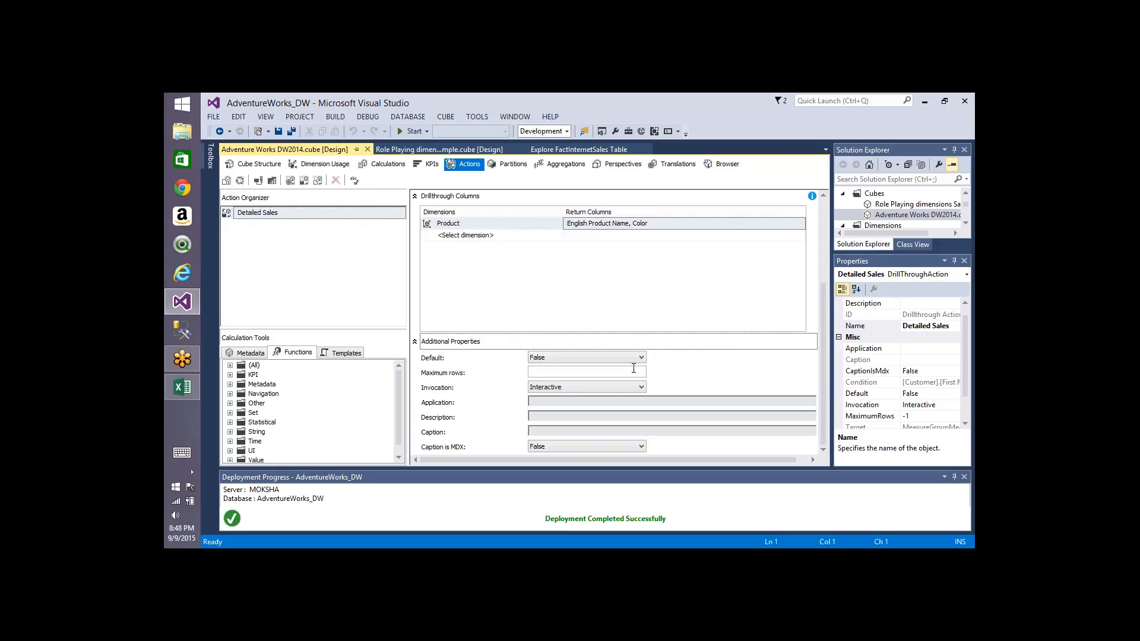
left_click(634, 359)
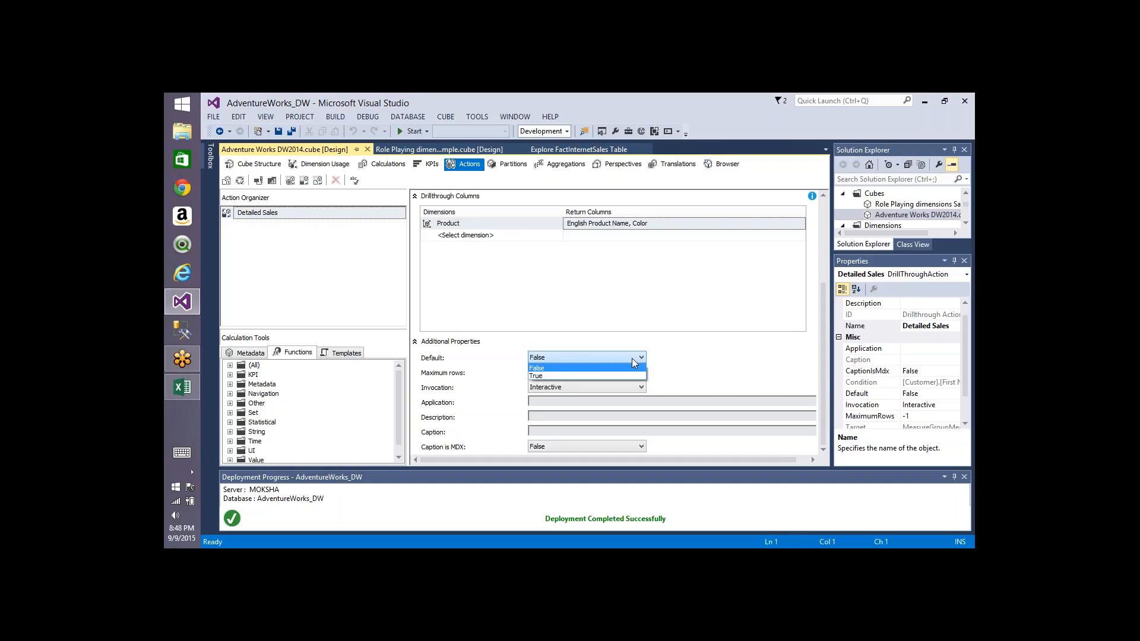
left_click(580, 375)
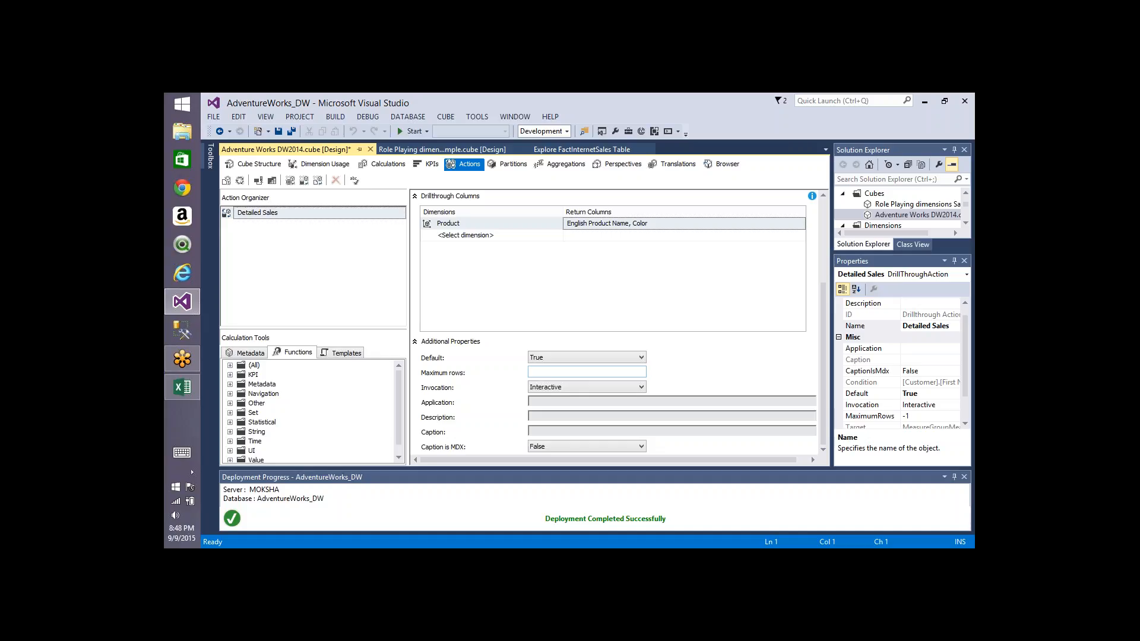
left_click(623, 358)
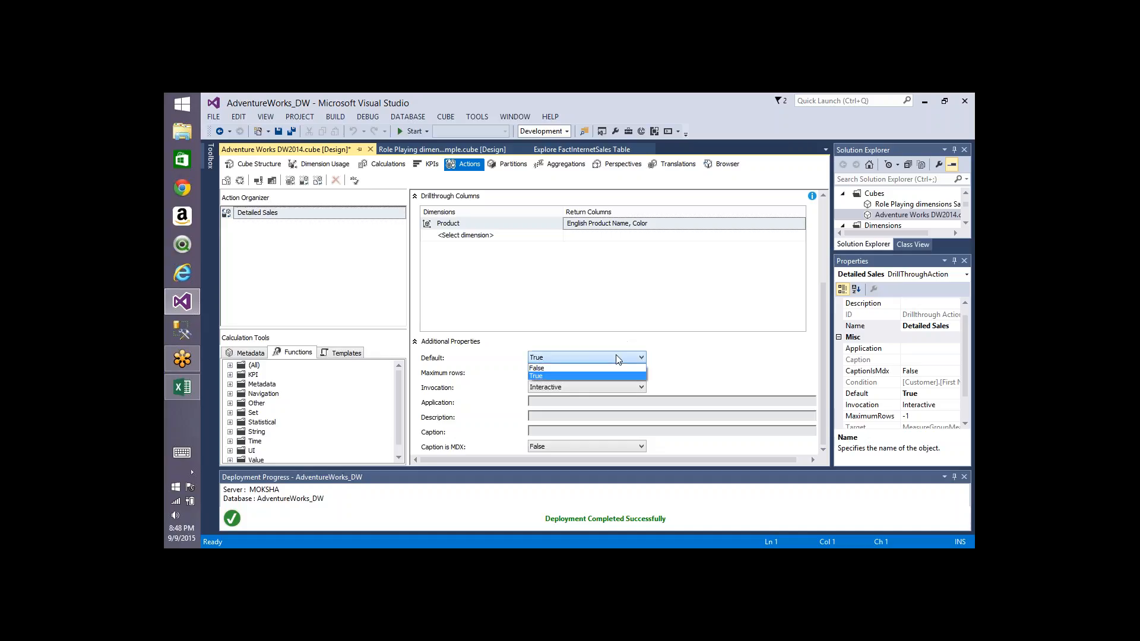
left_click(568, 369)
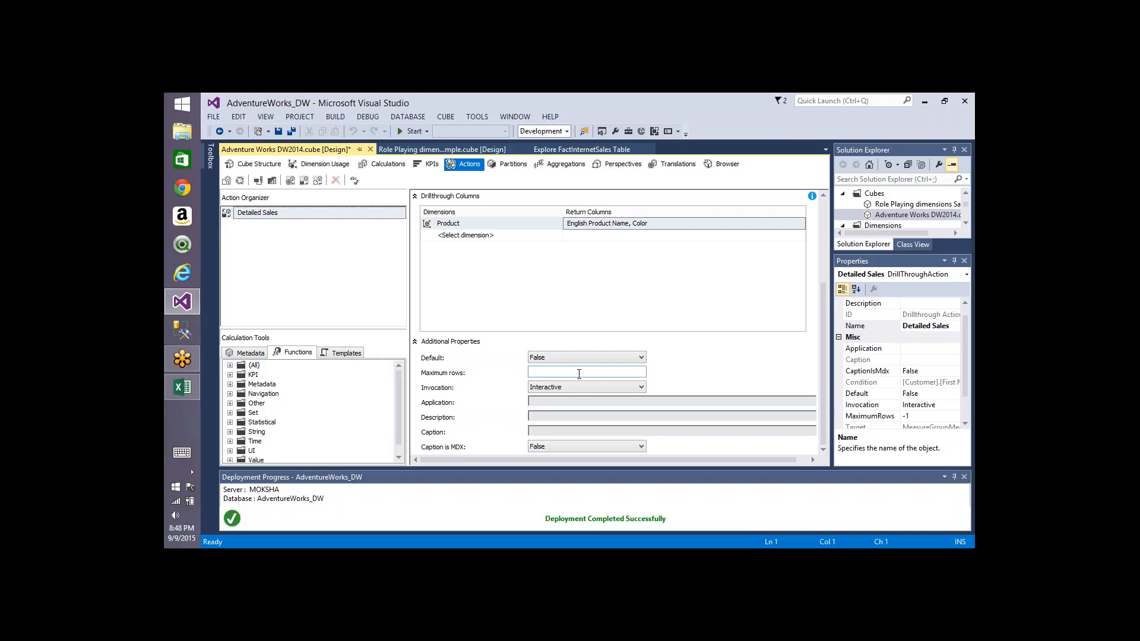
Step: Set the action's maximum rows to 10 and remove its condition expression
type("10")
left_click(824, 211)
left_click(592, 291)
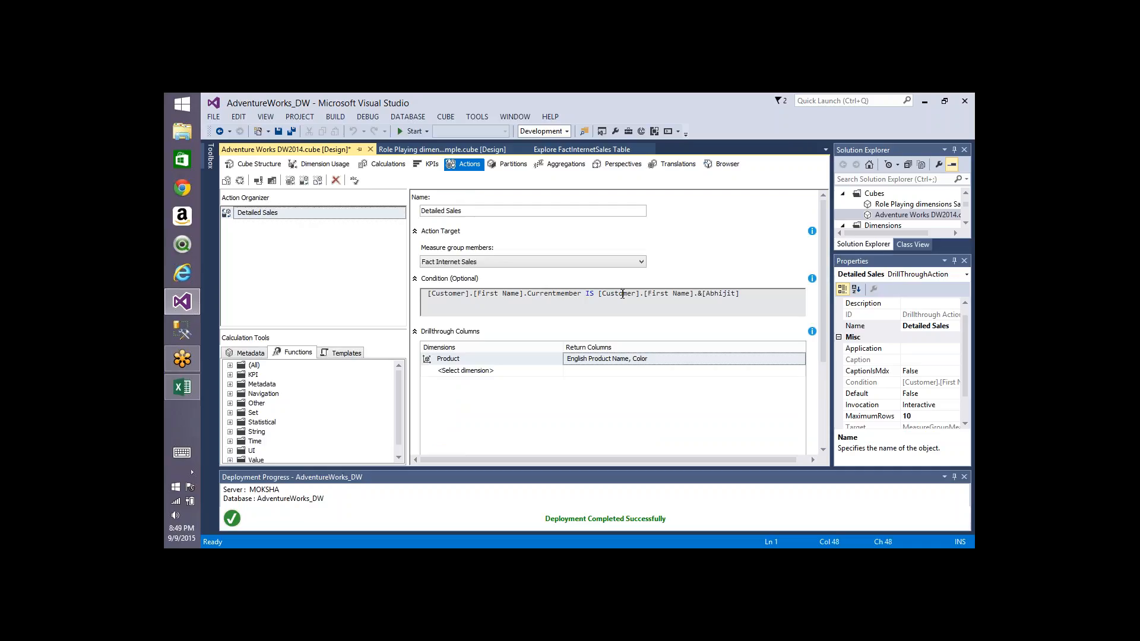
key("ctrl+a")
key("Delete")
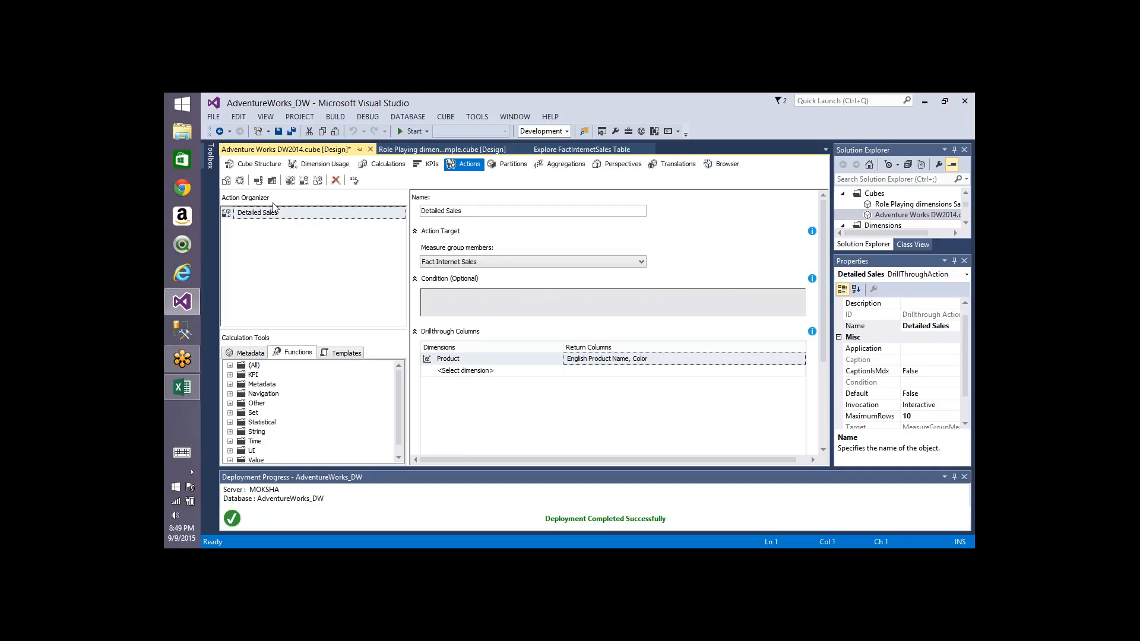
Step: Build, deploy and process the cube
left_click(240, 180)
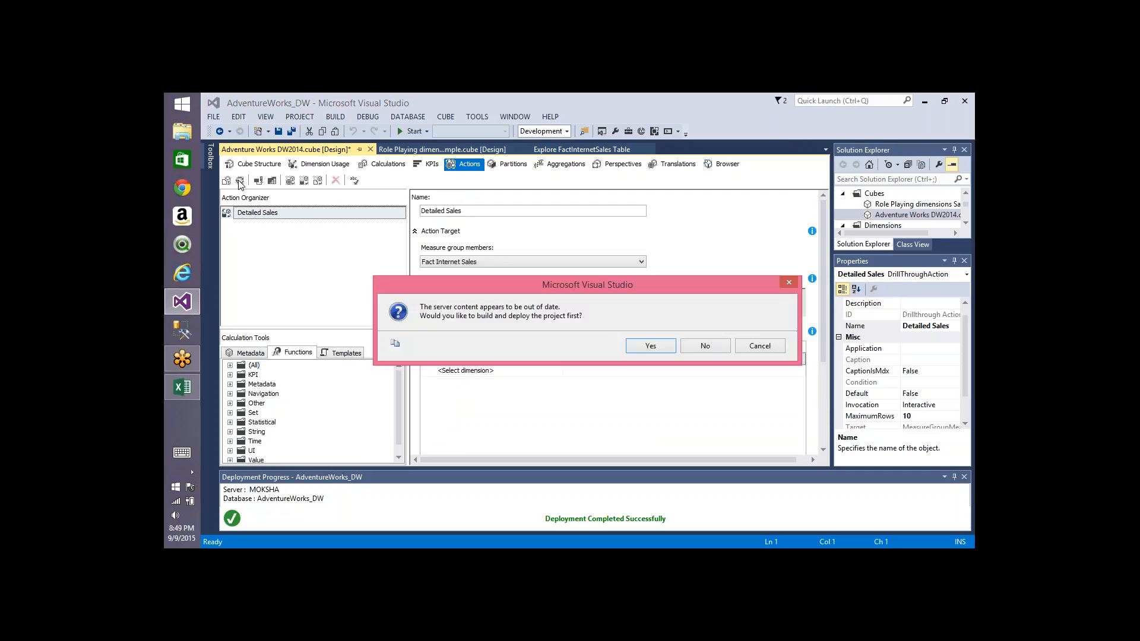
key("Return")
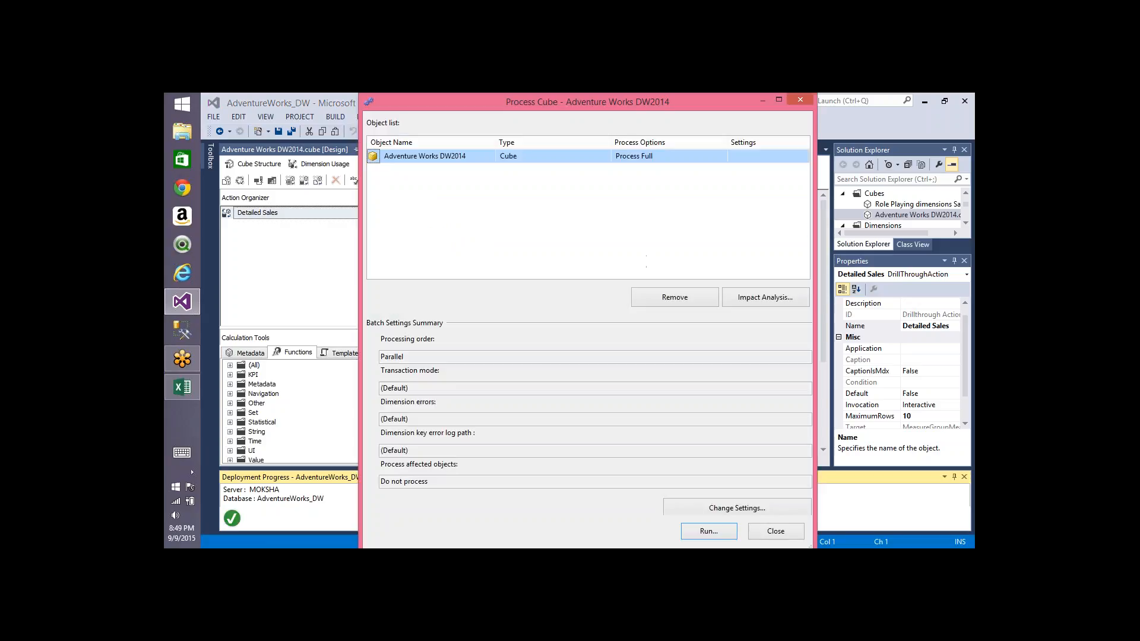
left_click(708, 530)
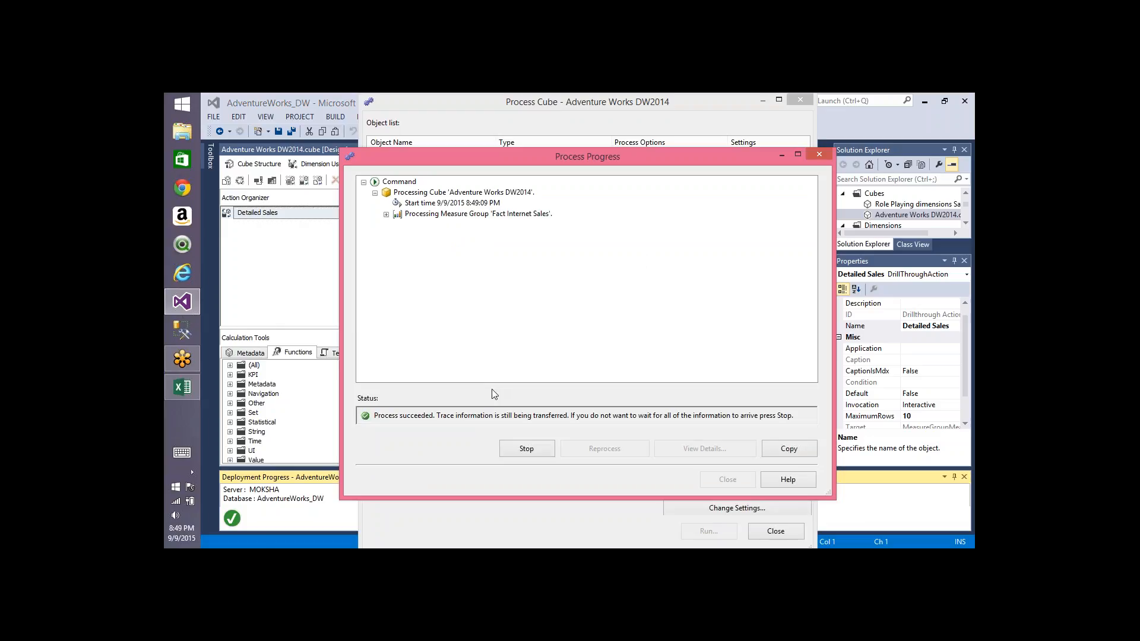
Step: Switch to the workbook and run the Detailed Sales drillthrough on Abigail's freight value in B5
key("alt+Tab")
key("alt+Tab")
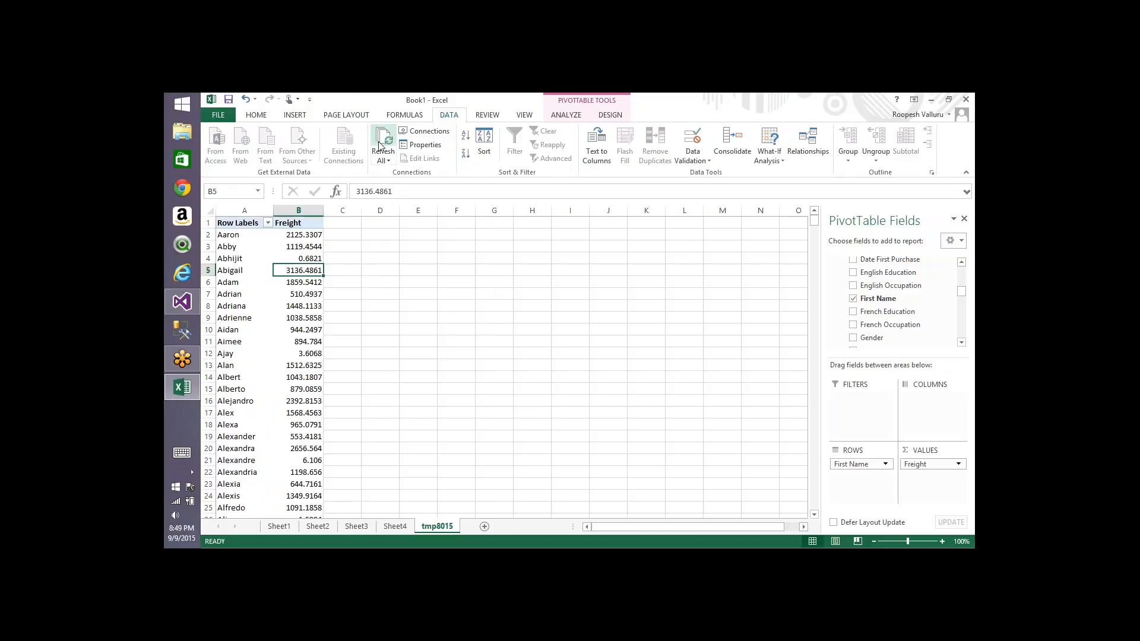
right_click(300, 271)
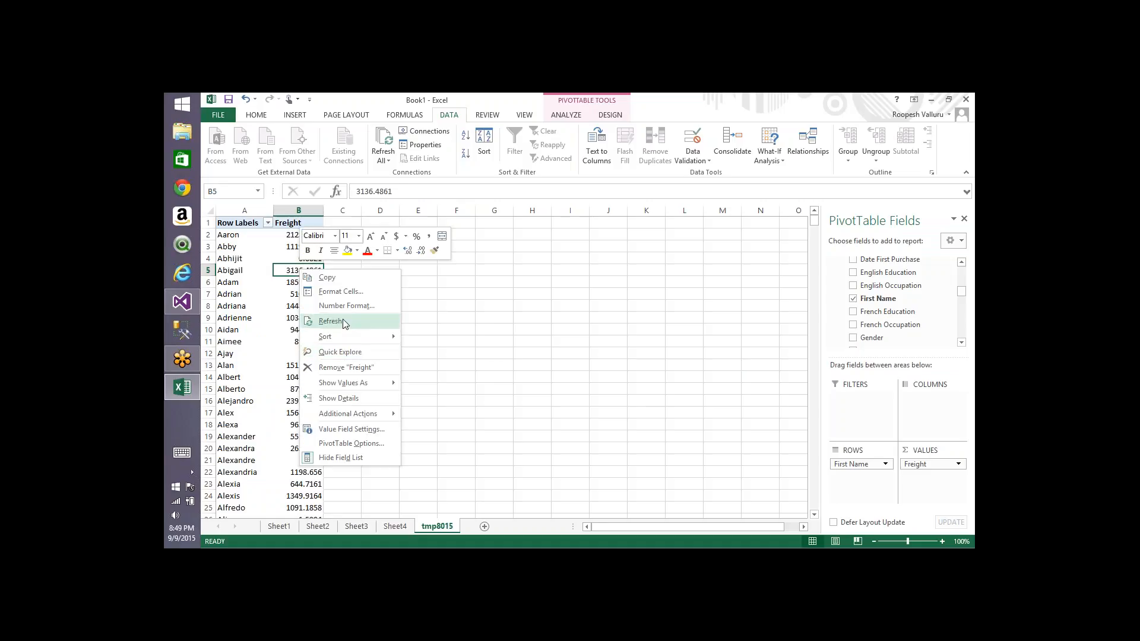
mouse_move(365, 418)
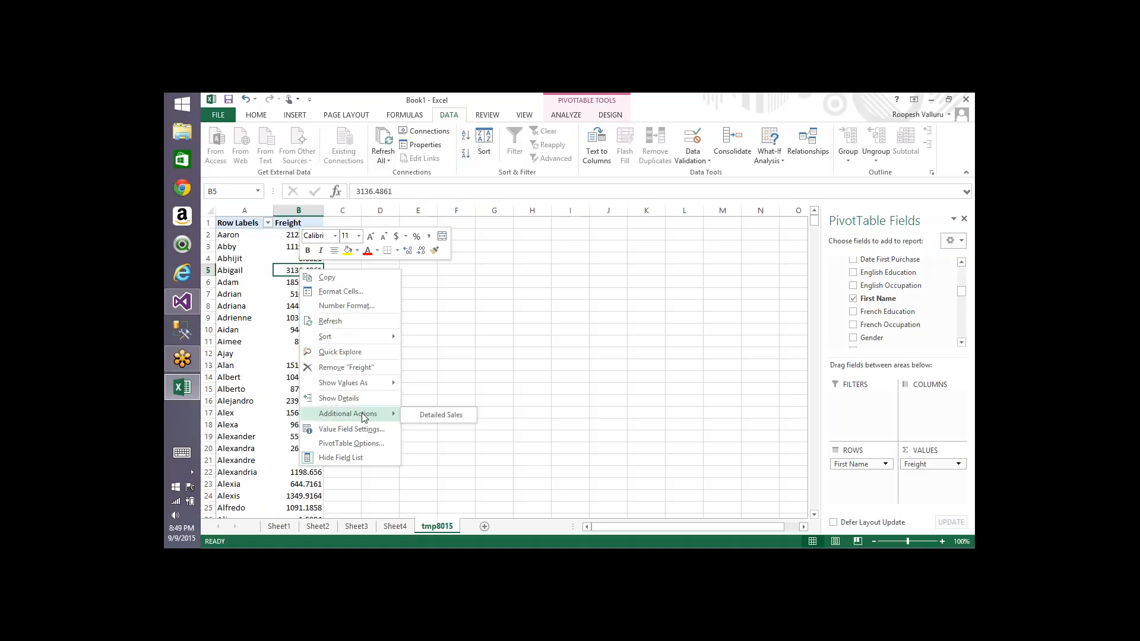
left_click(434, 415)
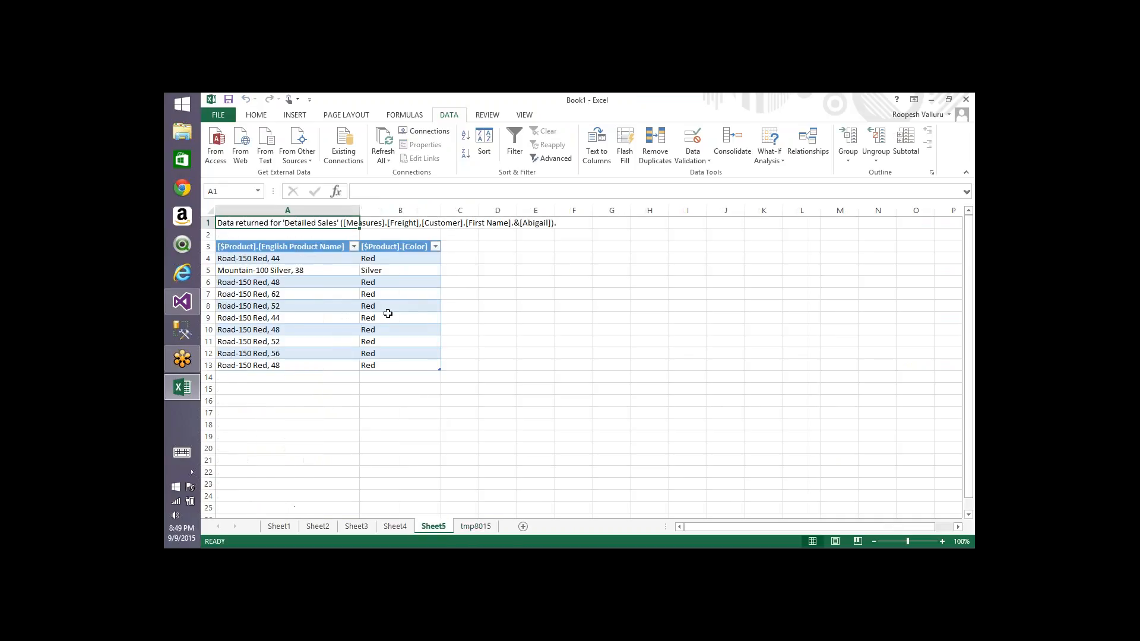
Step: Select the returned Color values to count the drillthrough rows
left_click(386, 257)
key("shift+Down")
key("shift+Down")
key("shift+Down")
key("shift+Down")
key("shift+Down")
key("shift+Down")
key("shift+Down")
key("shift+Down")
key("shift+Down")
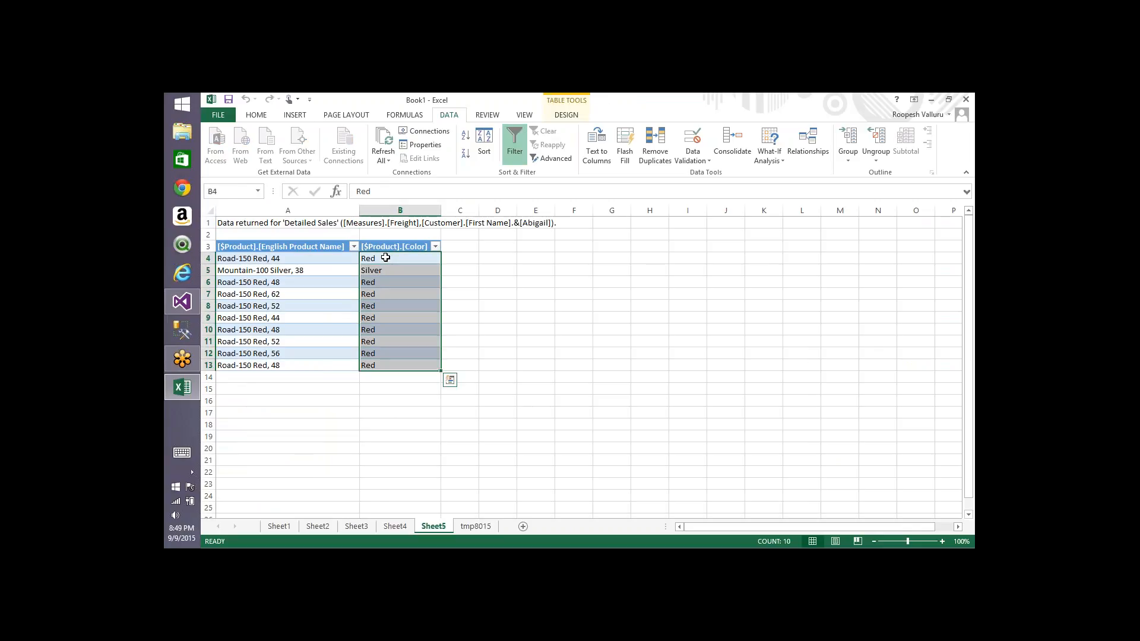
Step: Close the Process Progress and Process Cube dialogs and review the action's Additional Properties
key("alt+Tab")
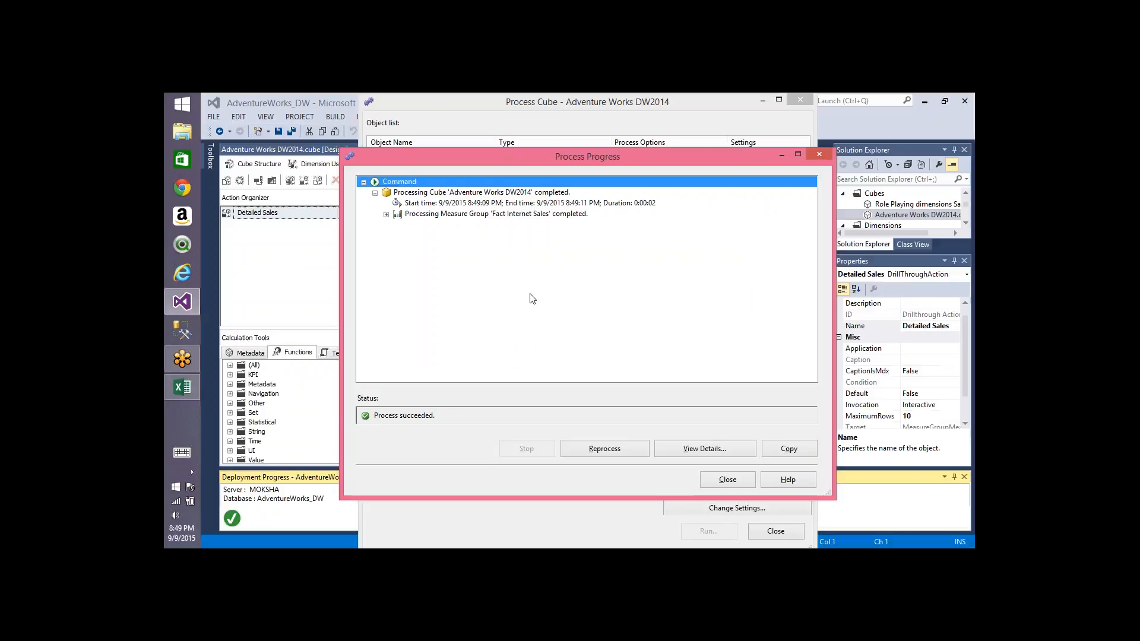
left_click(726, 480)
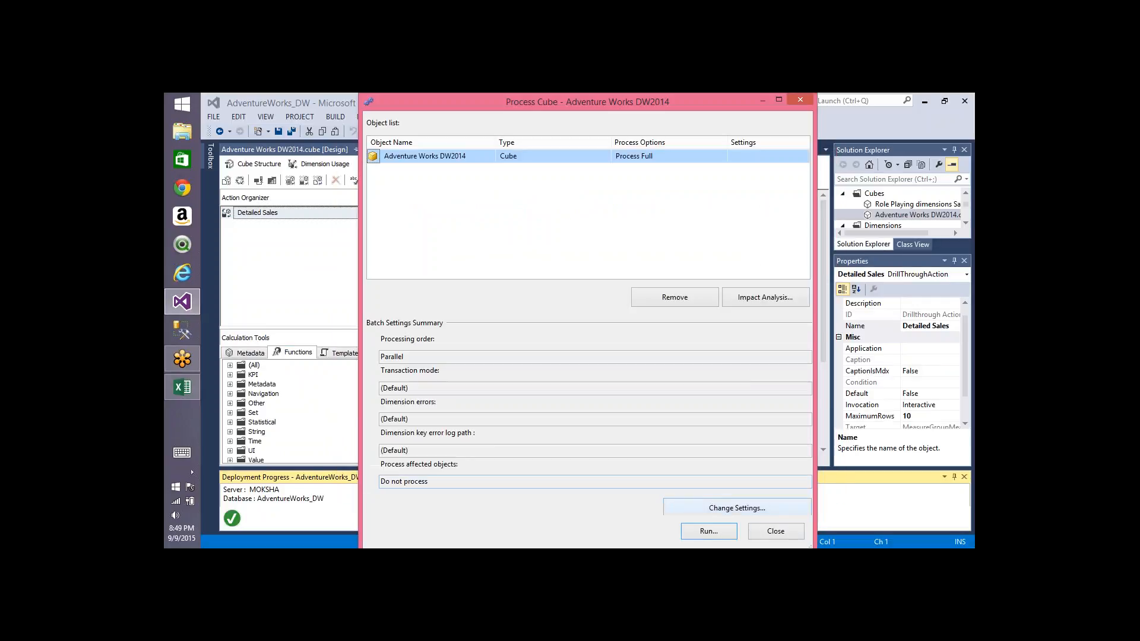
left_click(776, 531)
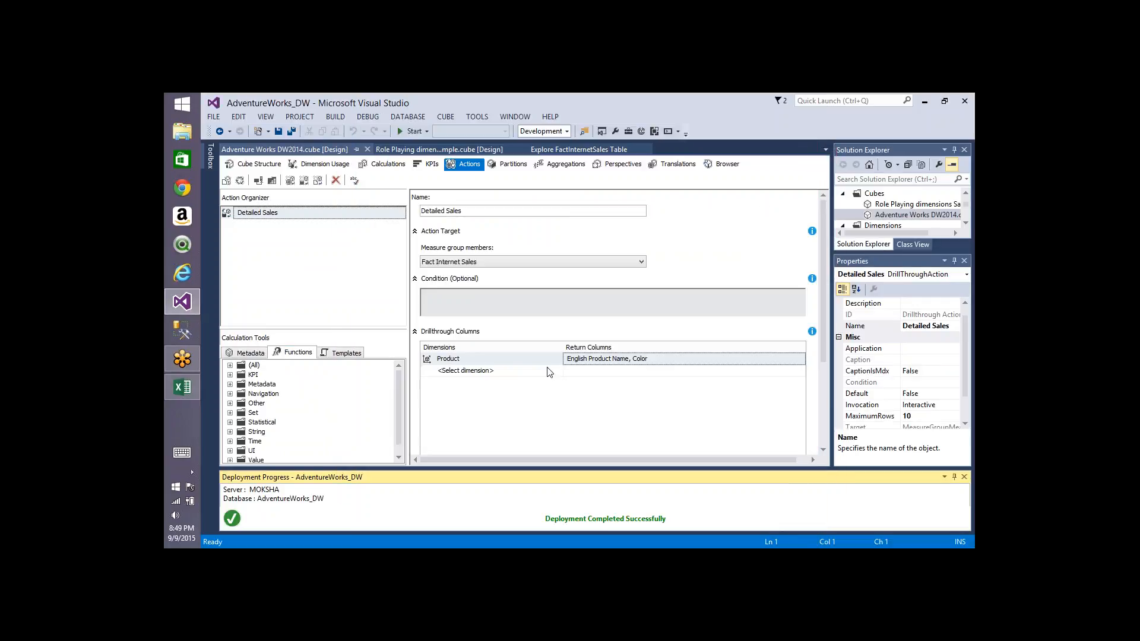
left_click(824, 418)
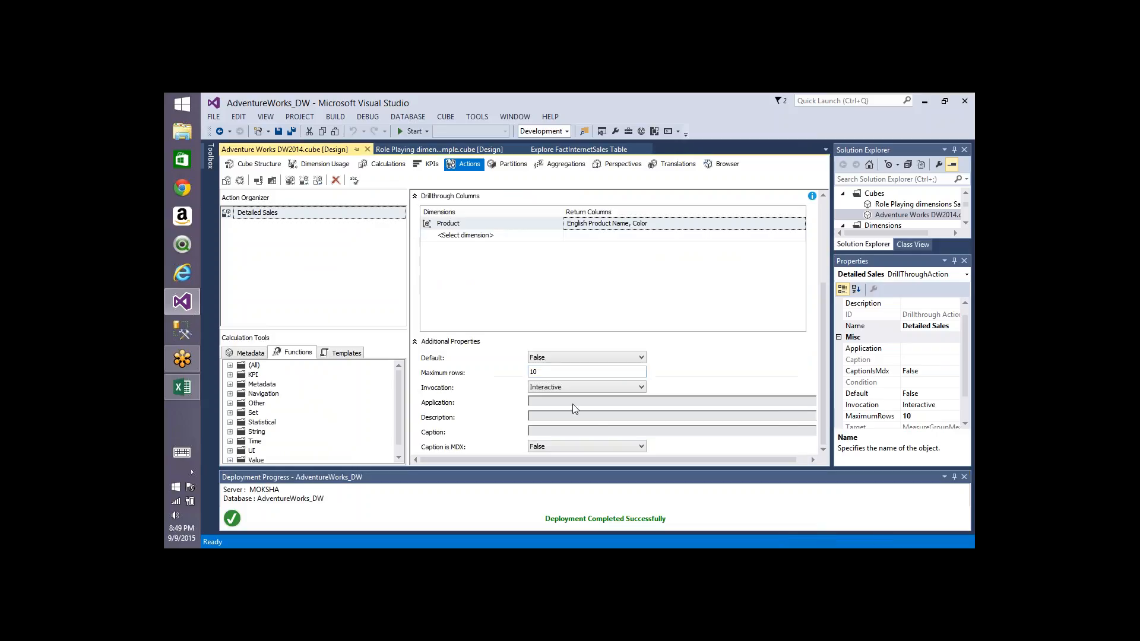
left_click(568, 388)
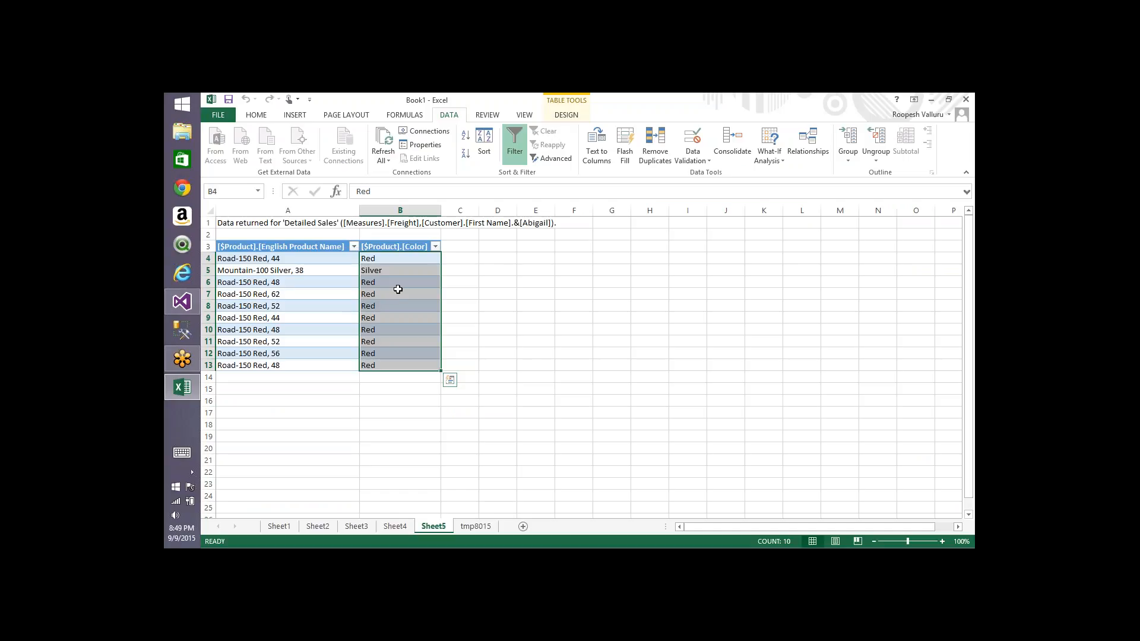
Step: Check the additional actions available for Adriana's freight value in B8 of the pivot sheet
left_click(475, 526)
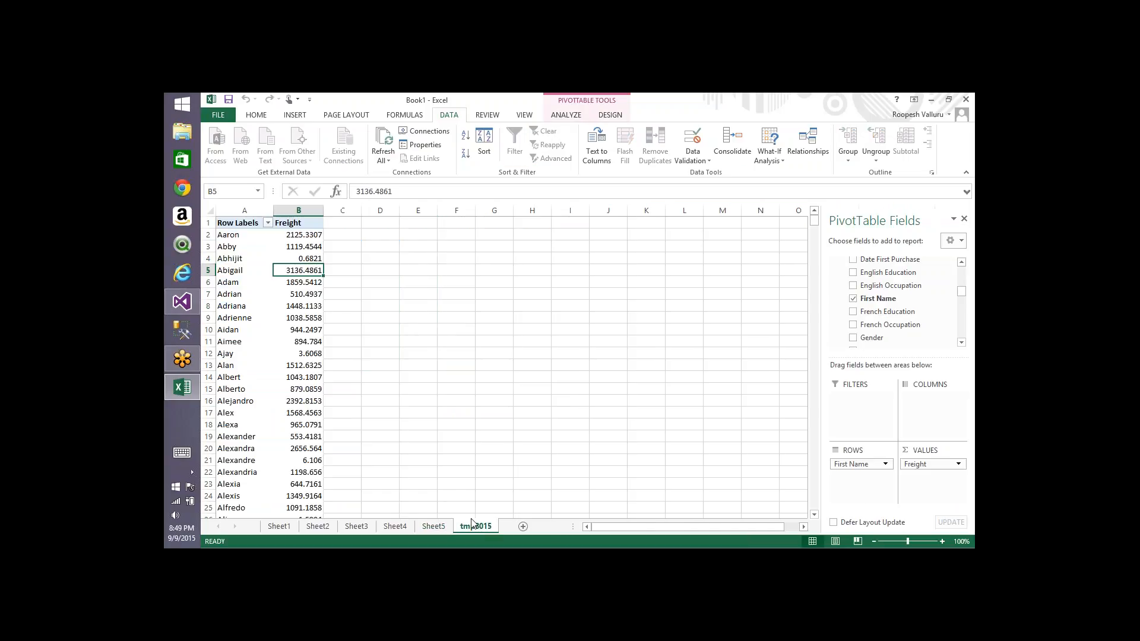
left_click(313, 309)
right_click(313, 310)
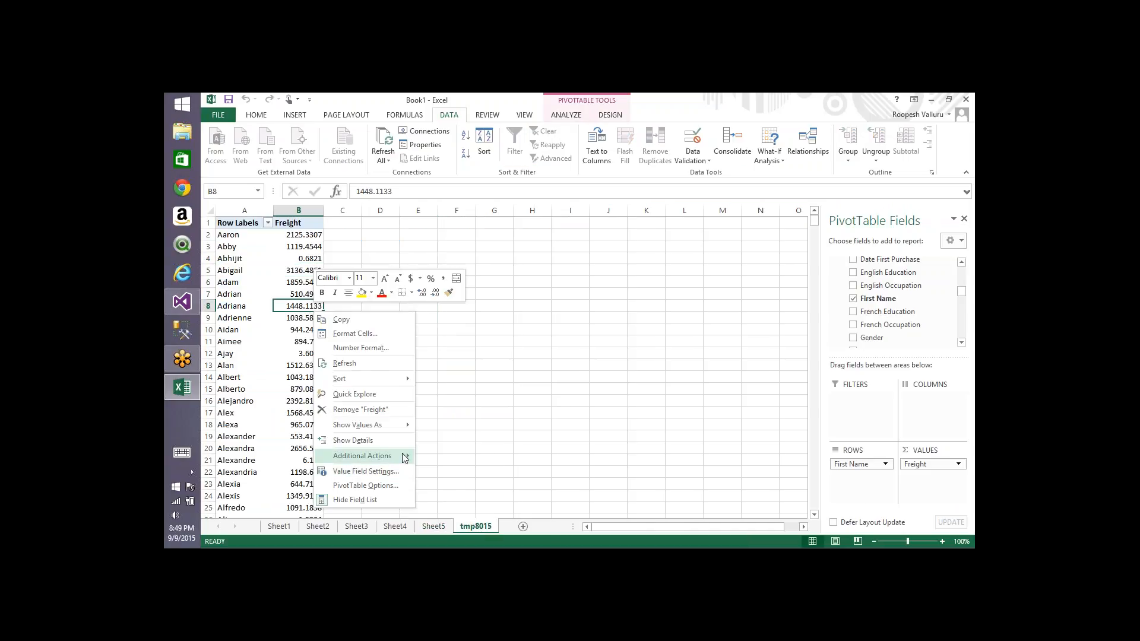
mouse_move(404, 458)
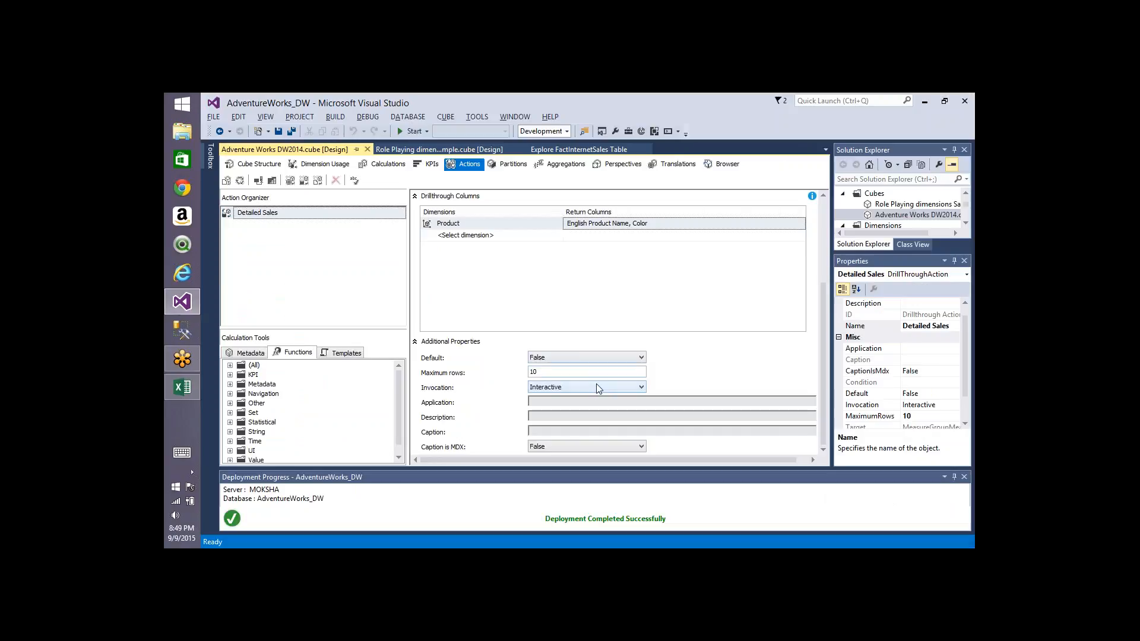
Step: Set the action's Invocation to Interactive and its Description to 'This is to get detailed info'
left_click(598, 388)
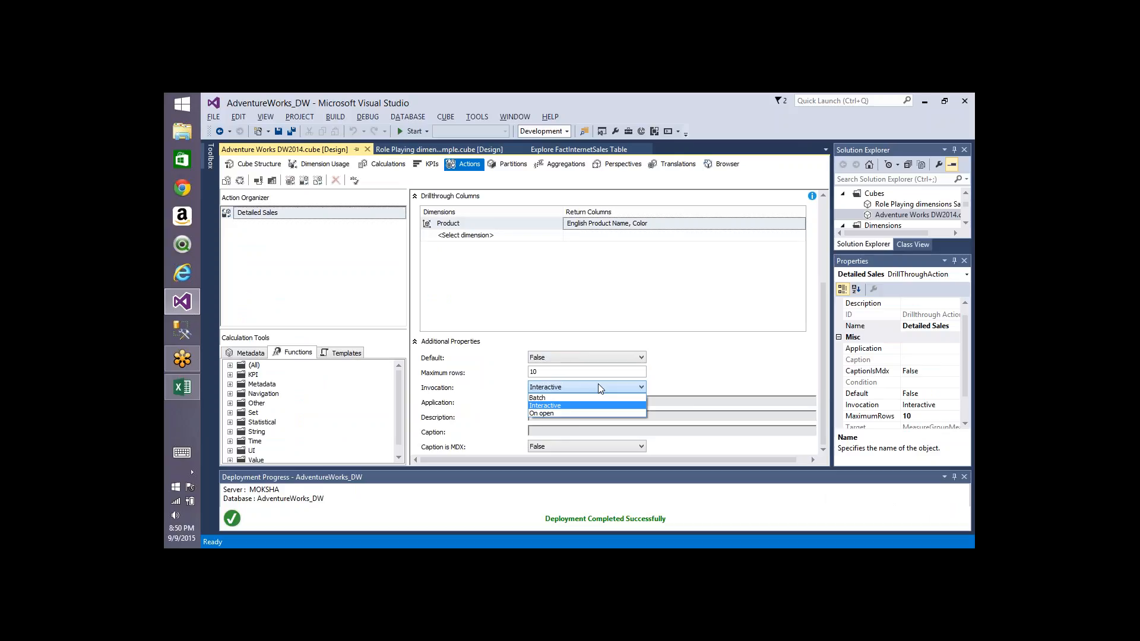
left_click(570, 406)
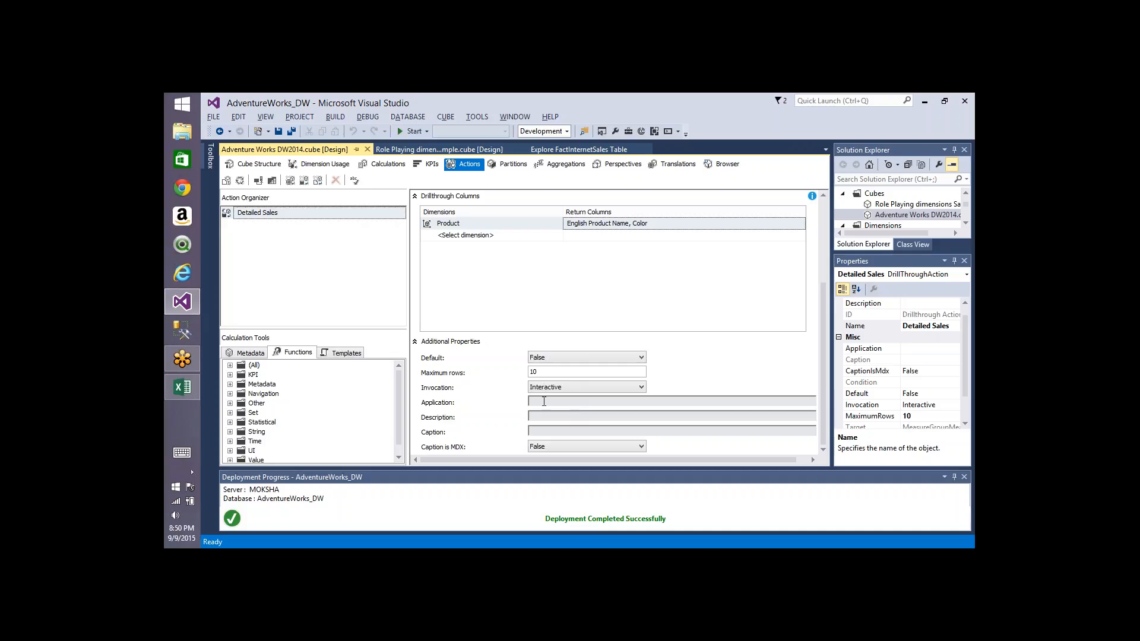
left_click(544, 403)
type("Thi")
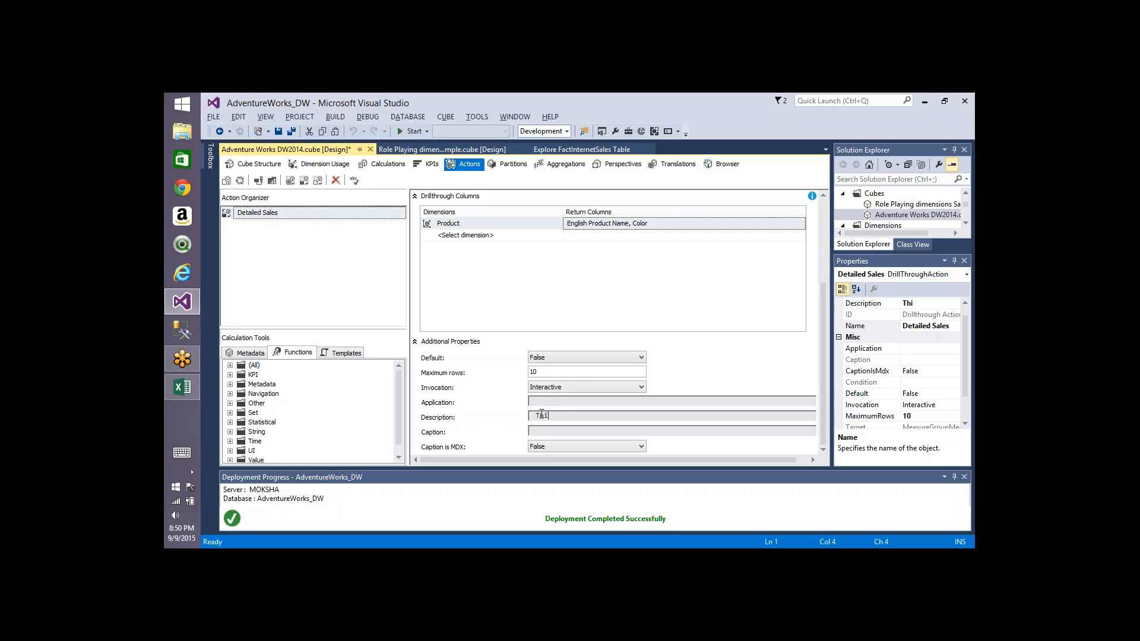
type("s is to get detailed info")
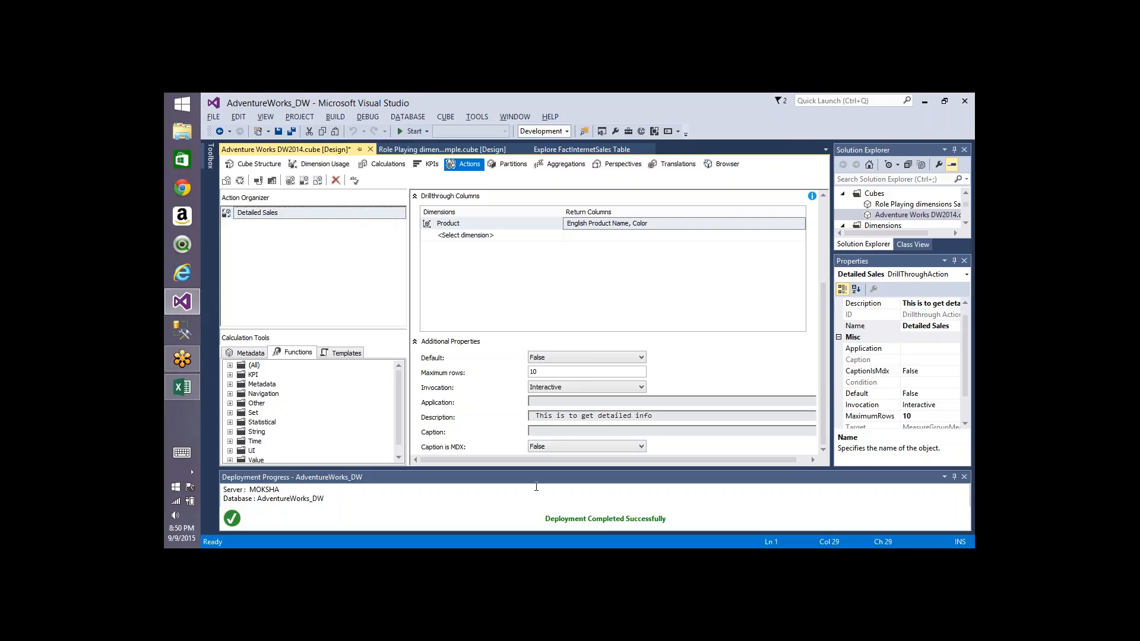
Step: Check the additional actions offered for Ajay's freight value in B12
left_click(563, 431)
left_click(825, 228)
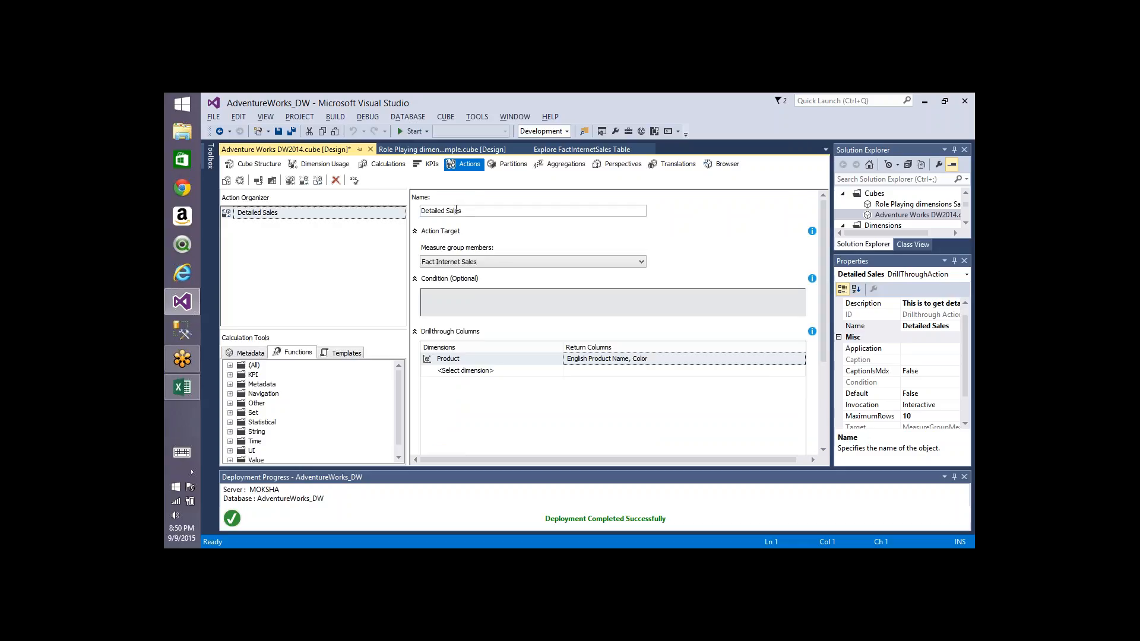
left_click_drag(476, 210, 404, 208)
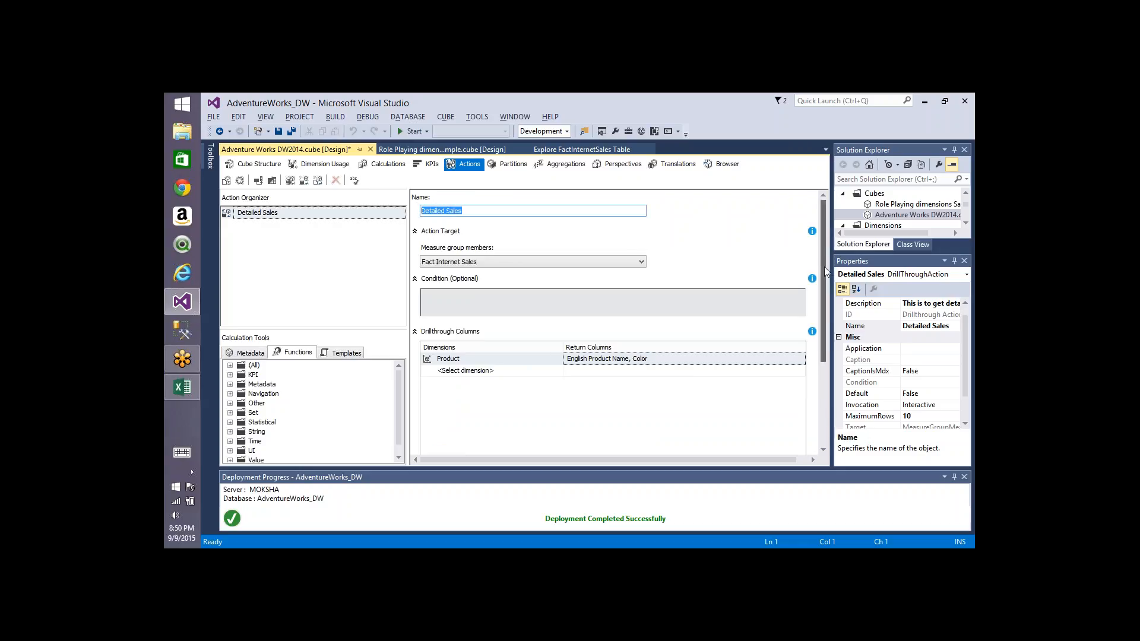
key("alt+Tab")
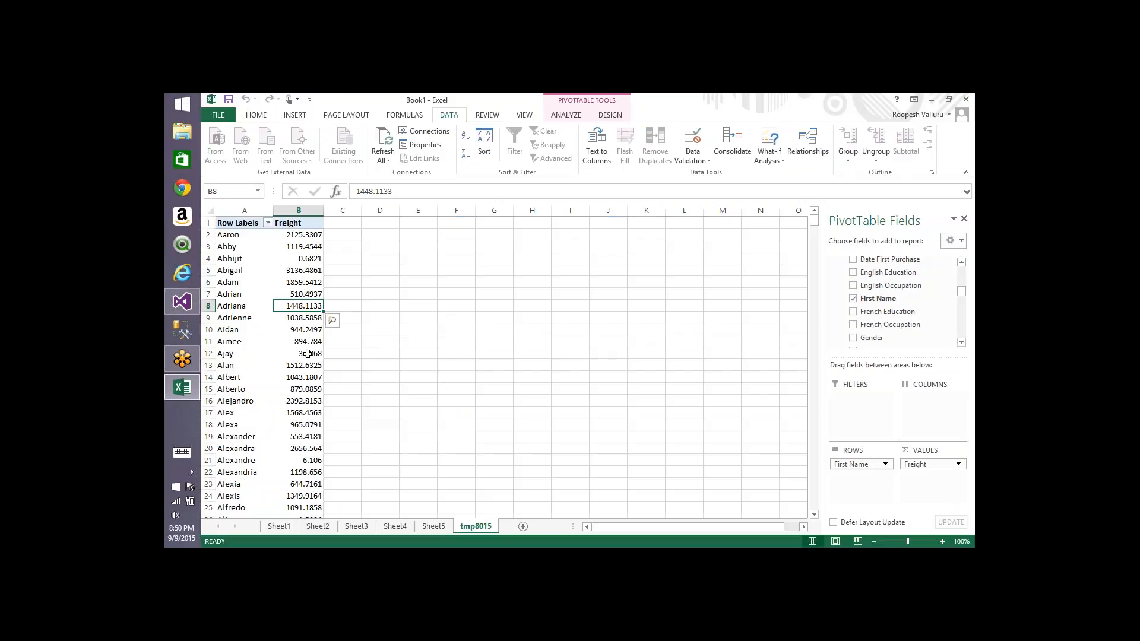
right_click(307, 354)
mouse_move(374, 305)
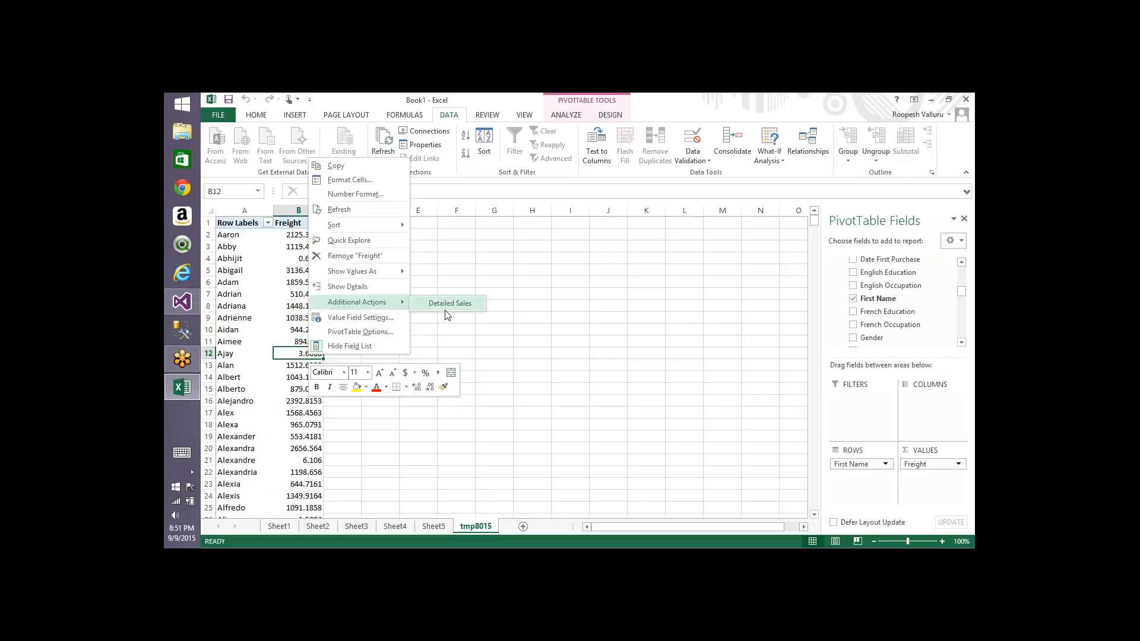
key("alt+Tab")
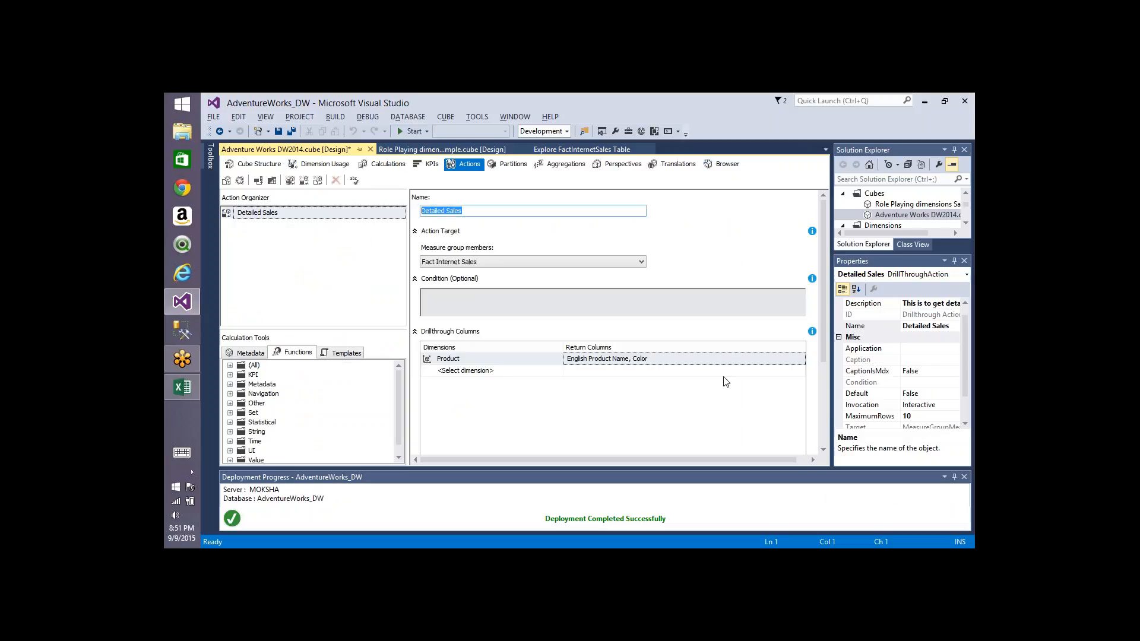
Step: Set the action's Caption to 'Sales Info'
left_click_drag(824, 337, 824, 461)
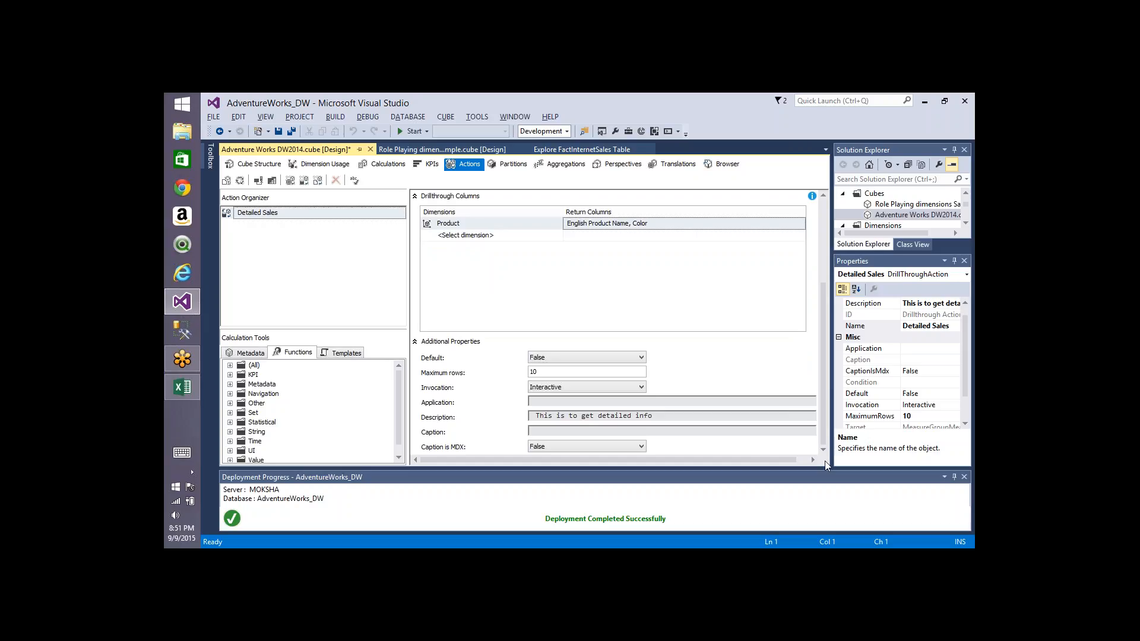
left_click(660, 432)
type("Sales Info")
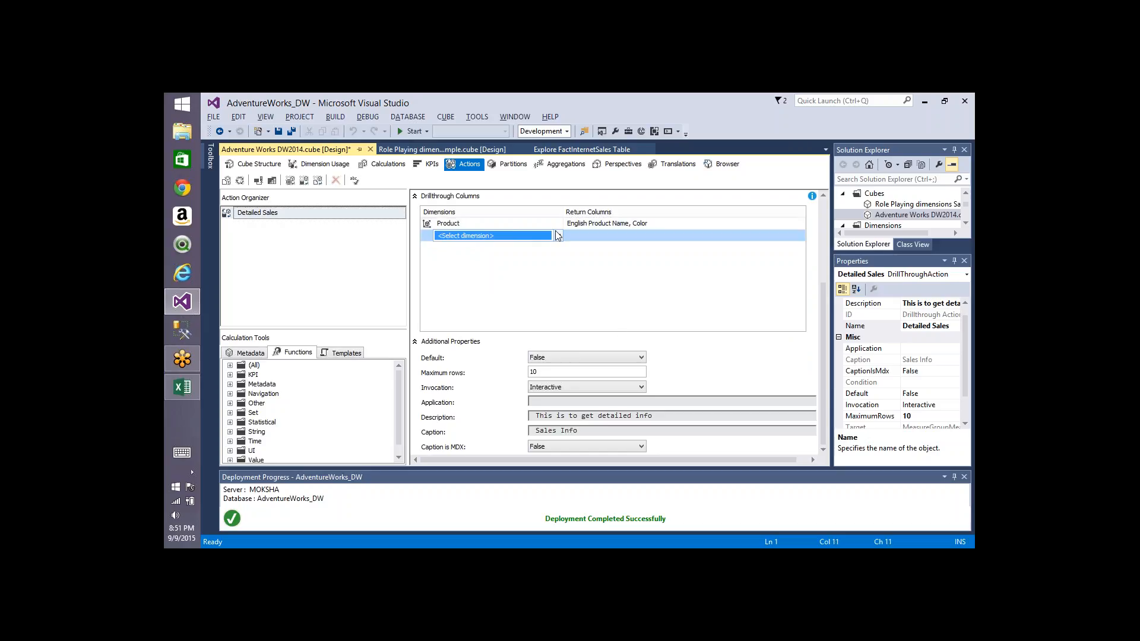
Step: Add the Measures dimension to the drillthrough columns returning Sales Amount, Tax Amt and Freight
left_click(464, 236)
left_click(466, 259)
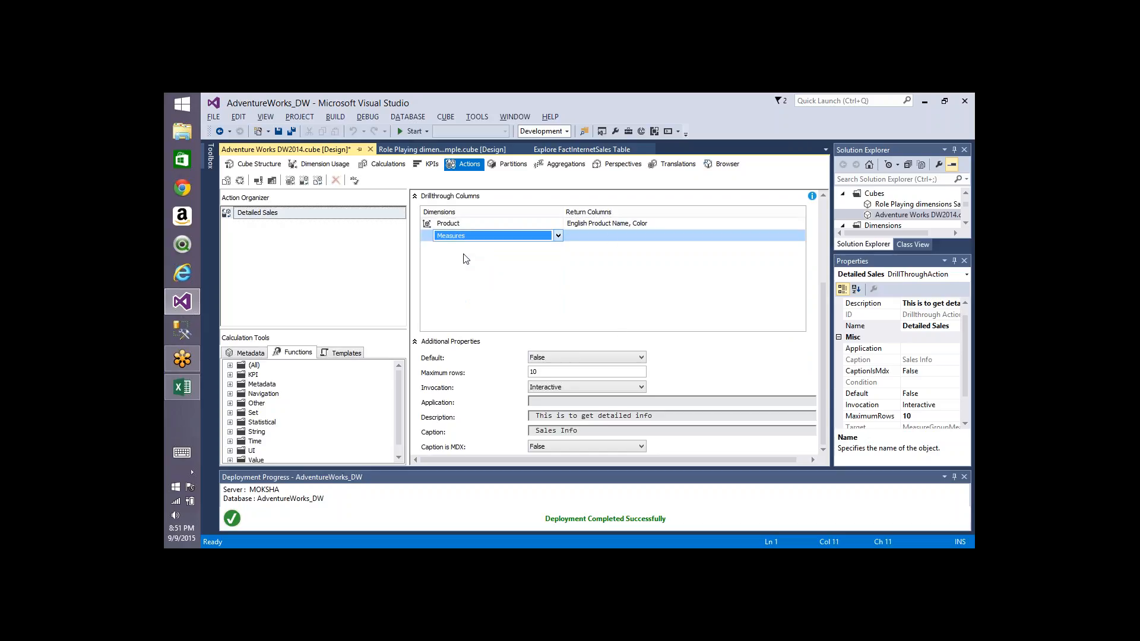
left_click(622, 232)
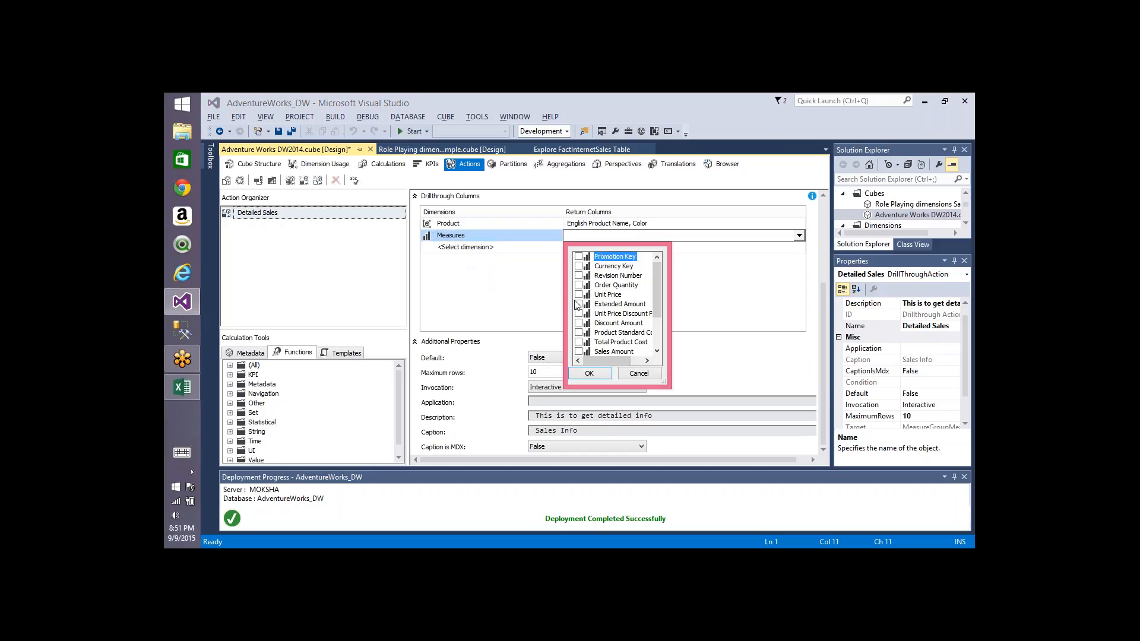
left_click(657, 344)
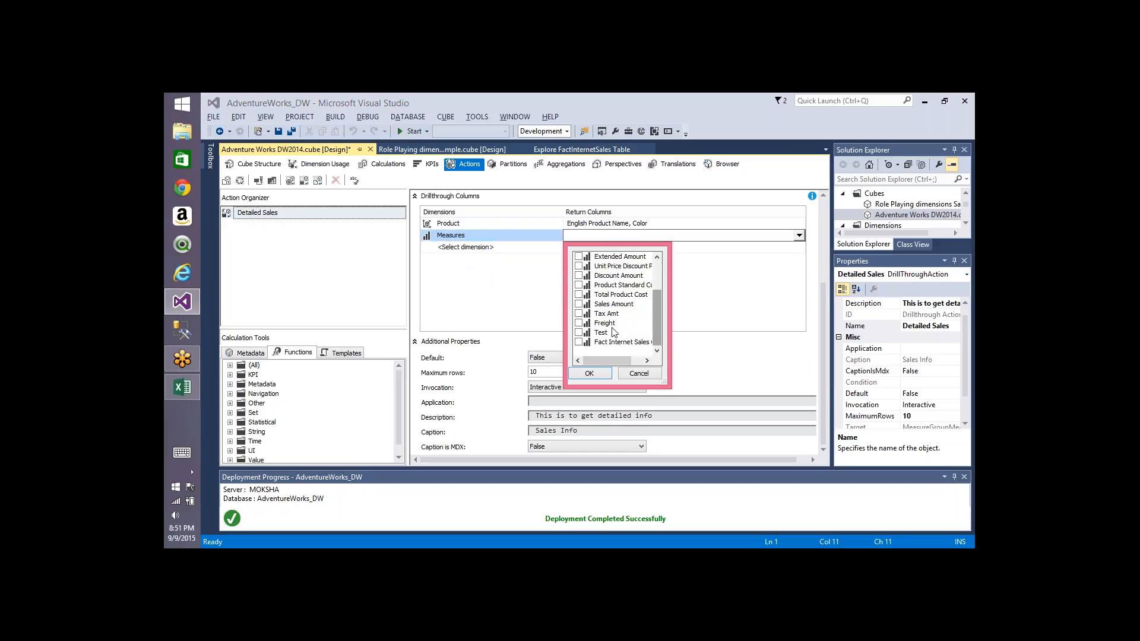
left_click(579, 304)
left_click(579, 313)
left_click(579, 322)
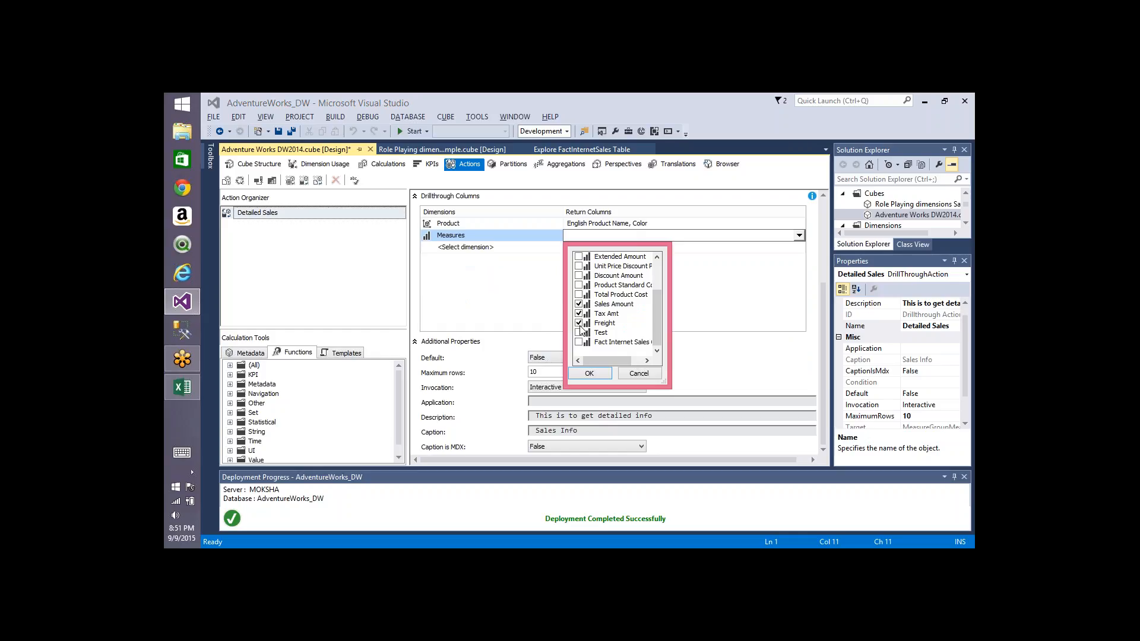
left_click(589, 373)
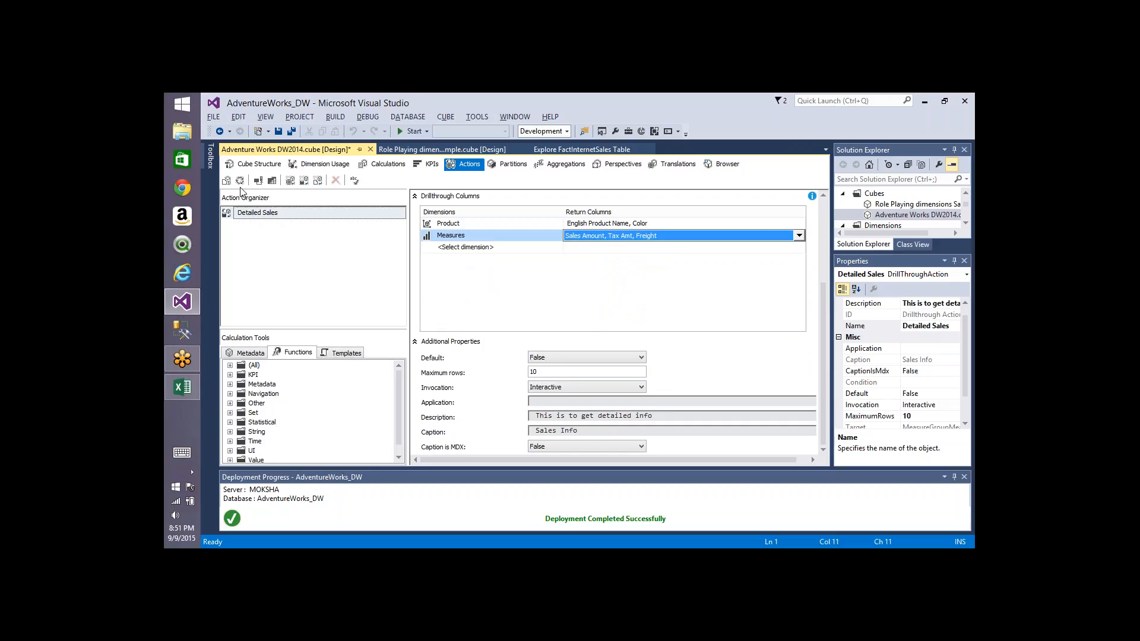
key("Down")
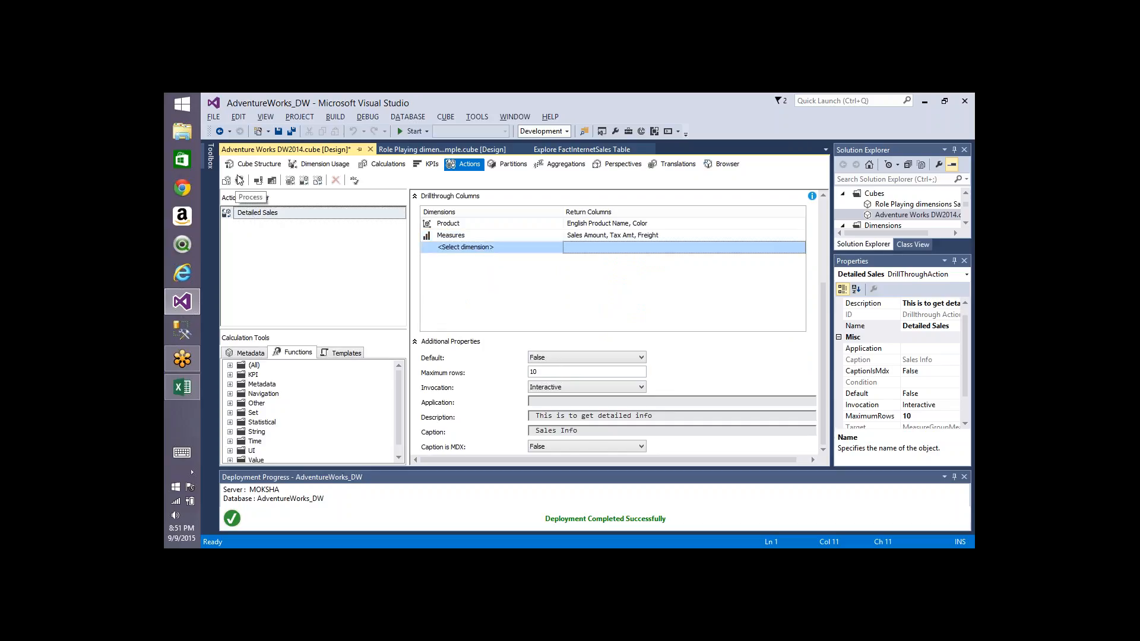
Step: Deploy the project and process the Adventure Works DW2014 cube with the updated action
left_click(240, 180)
key("Return")
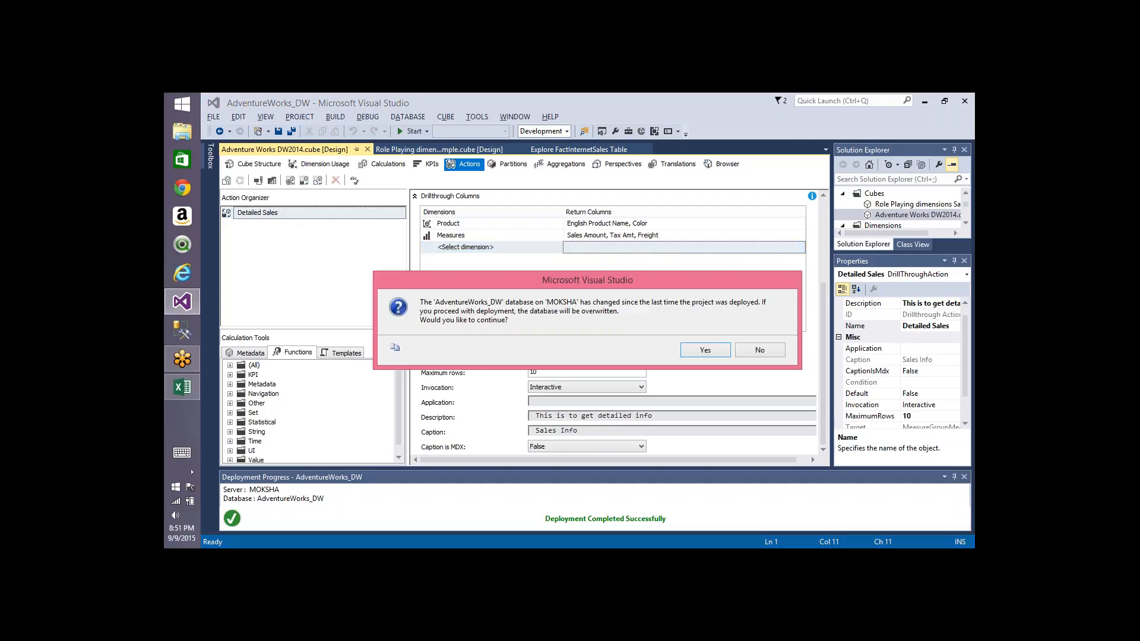
key("Return")
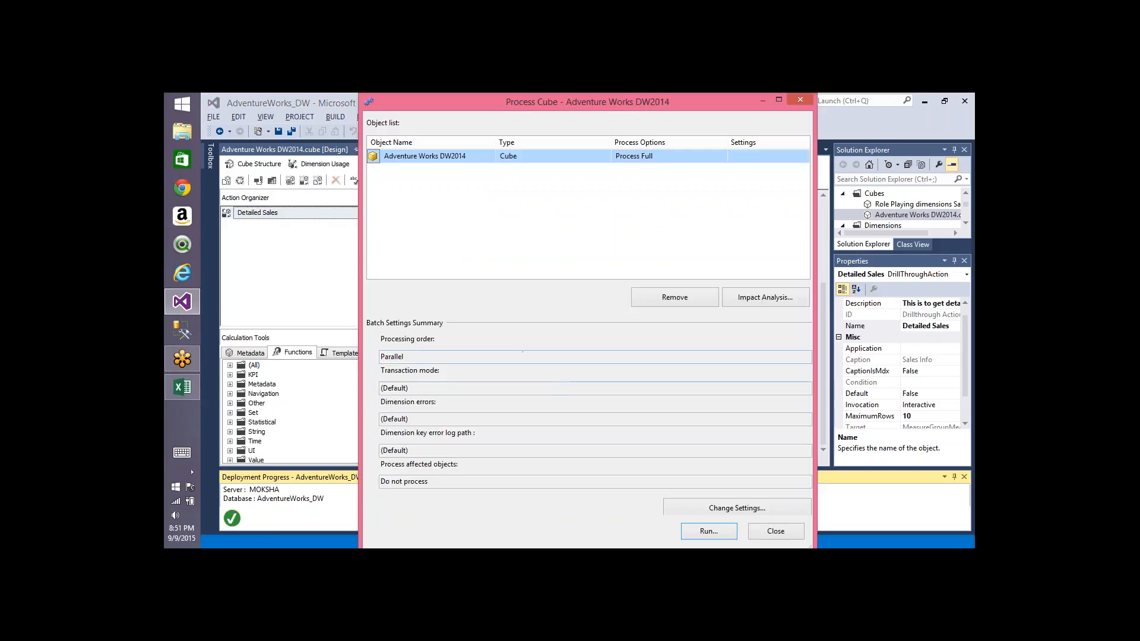
left_click(702, 530)
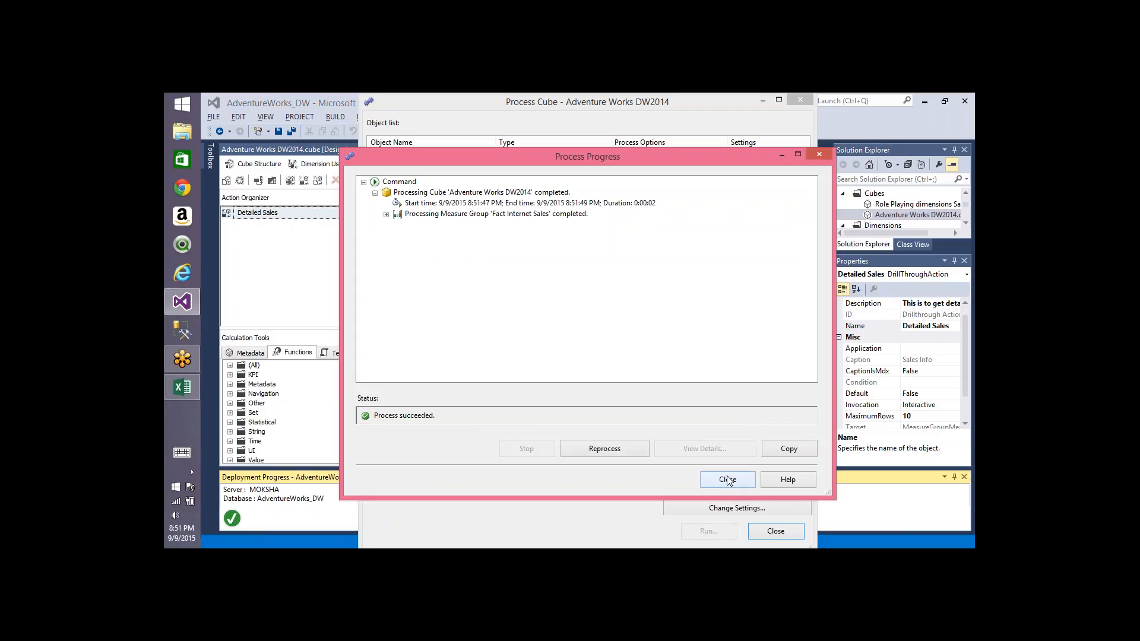
left_click(727, 478)
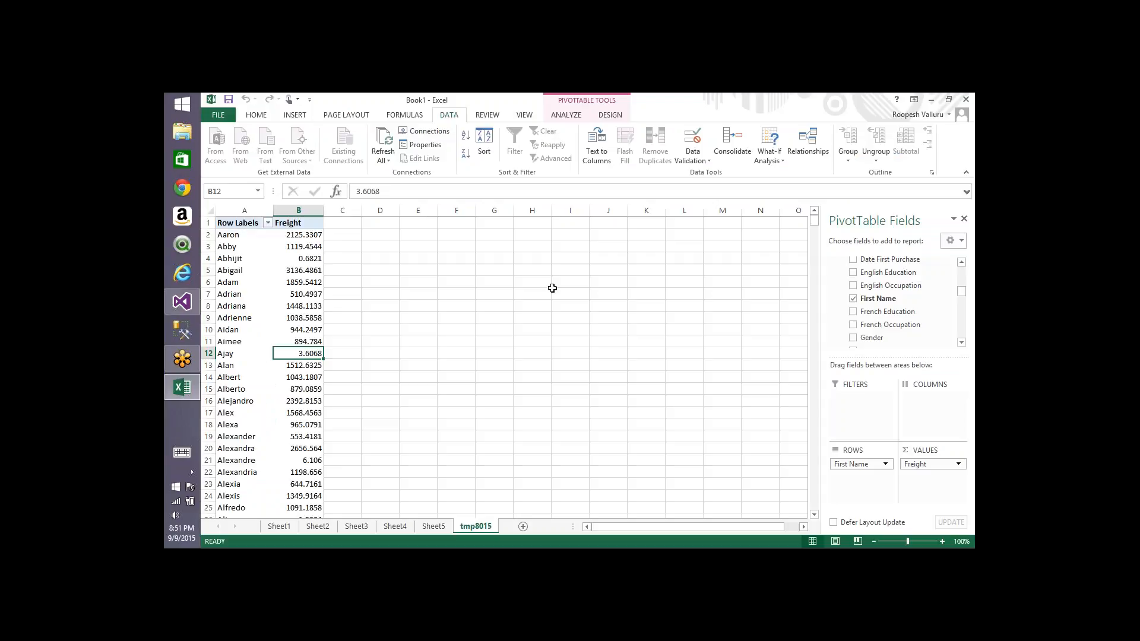
Step: Refresh the pivot table and run the Detailed Sales drillthrough action on Abigail's freight value
left_click(383, 140)
right_click(307, 274)
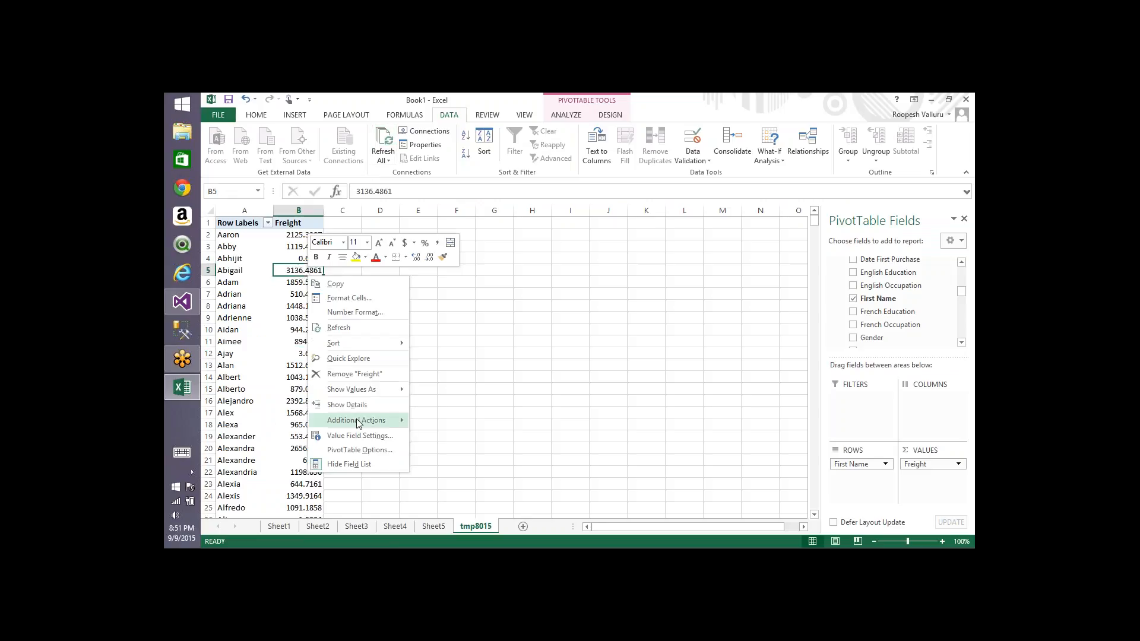
mouse_move(362, 425)
left_click(449, 425)
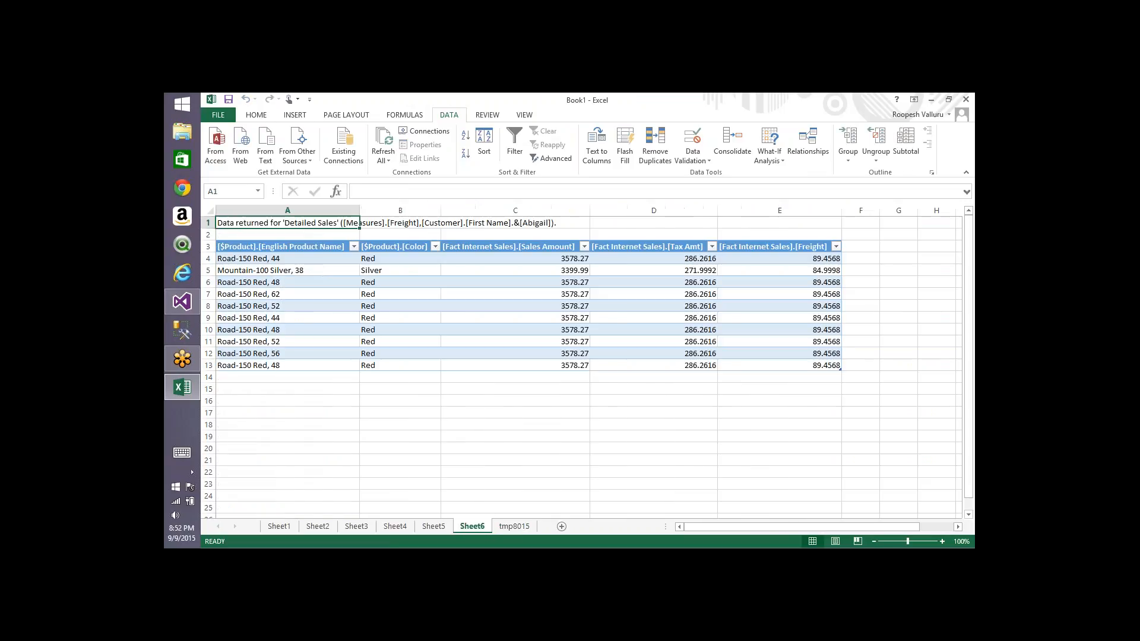
Step: Examine the drillthrough result sheet's returned product and measure columns
left_click(273, 297)
left_click(486, 297)
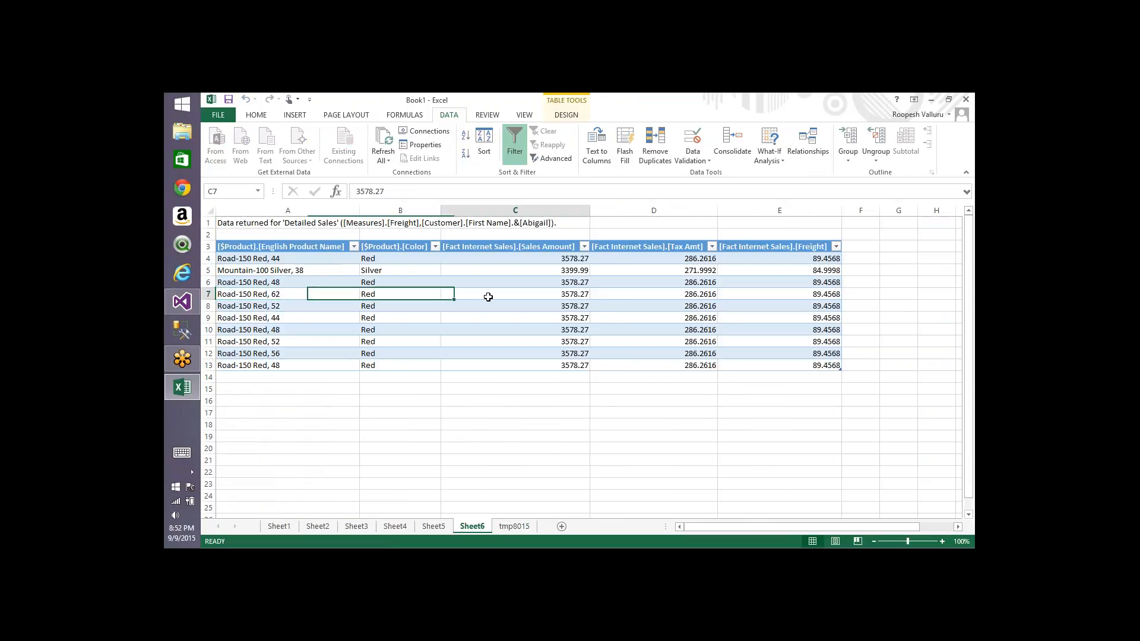
left_click(698, 294)
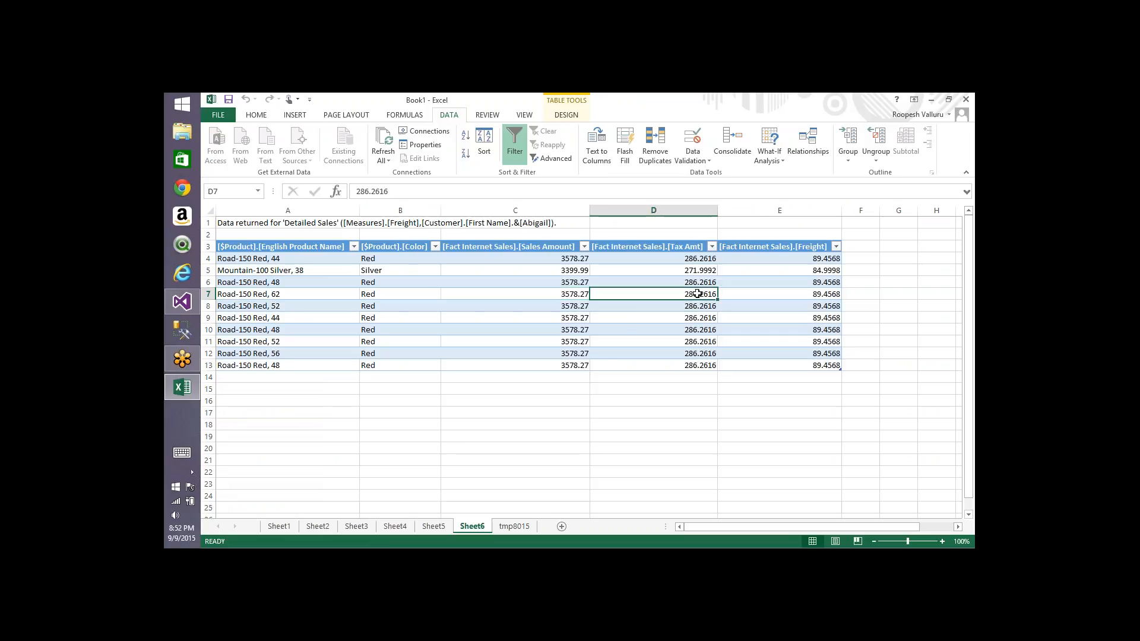
left_click(759, 295)
right_click(759, 295)
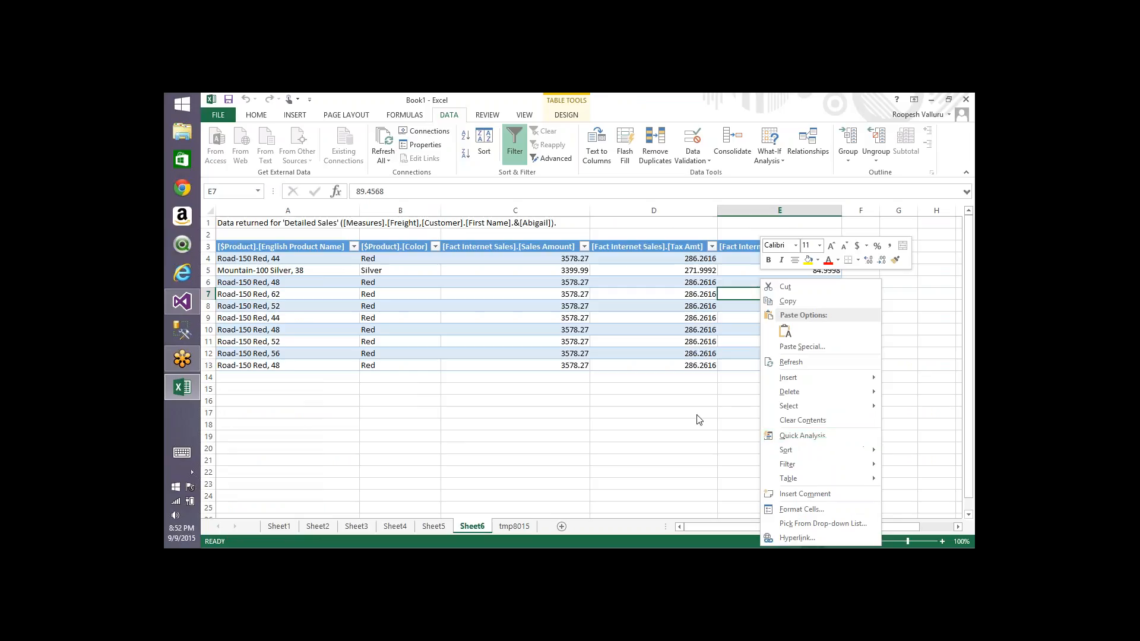
key("Escape")
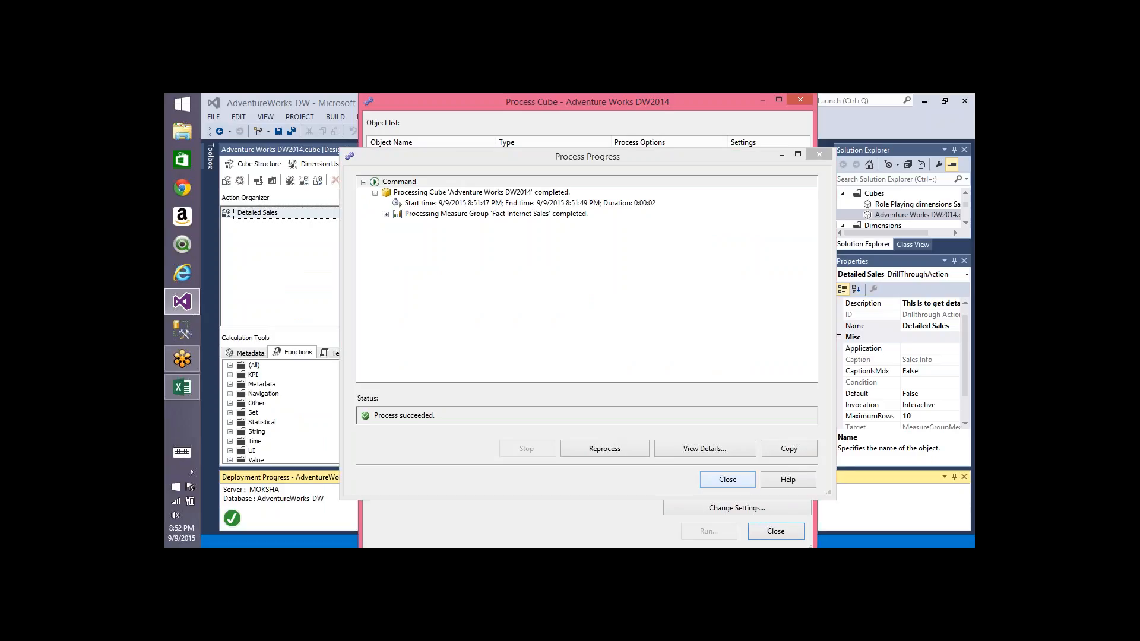
Step: Close the processing dialogs and set the action's Caption is MDX option to True
left_click(731, 484)
left_click(763, 531)
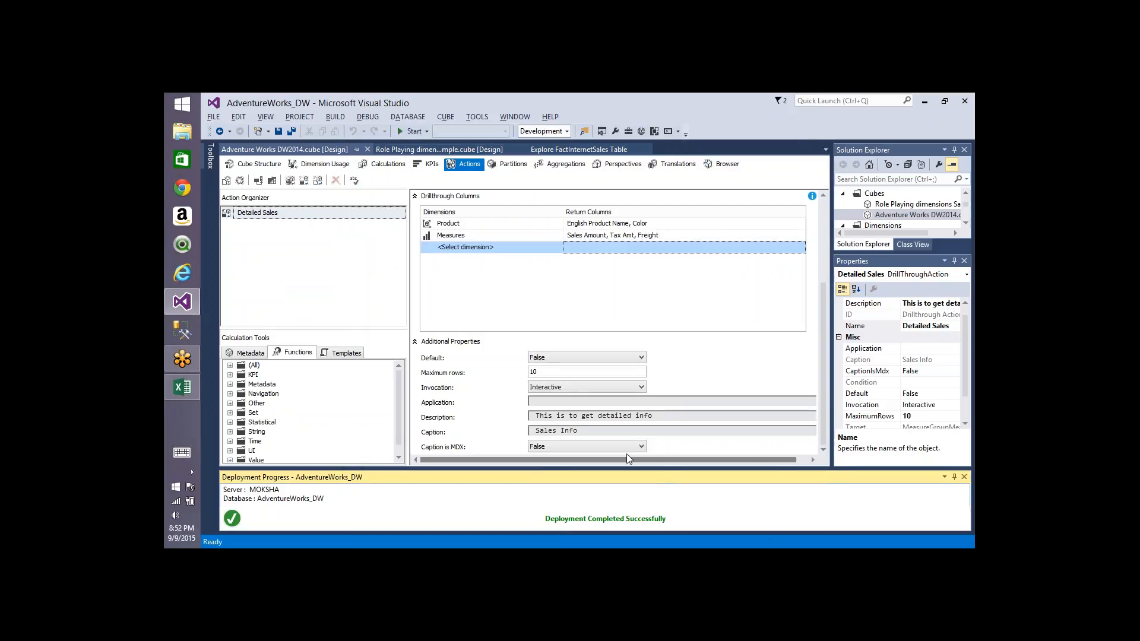
left_click(641, 446)
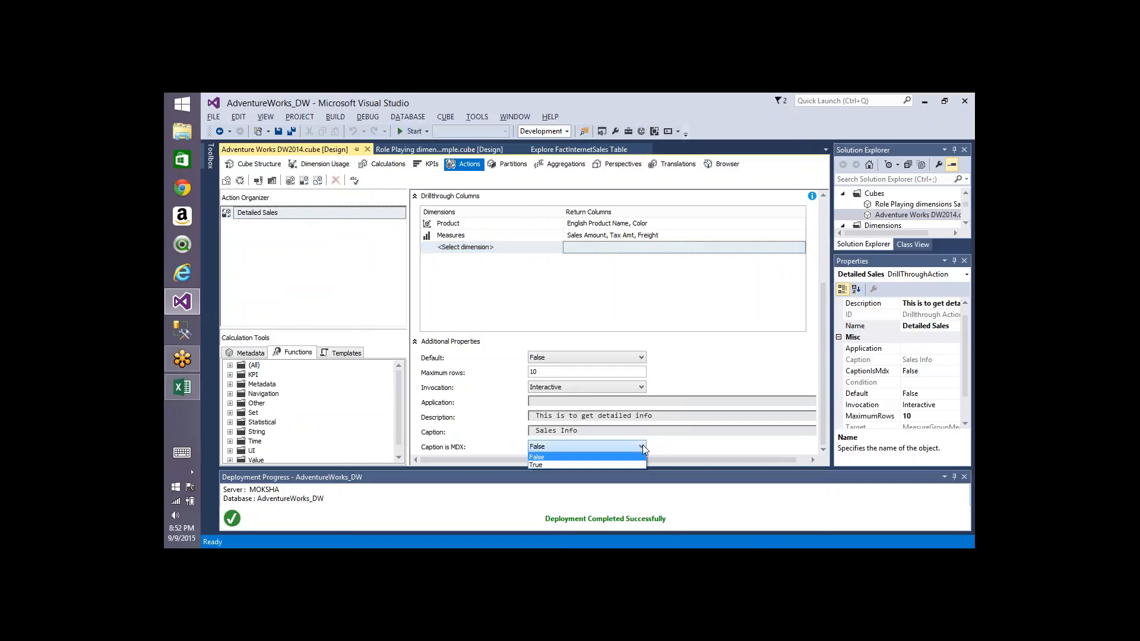
left_click(554, 464)
Step: Set the Caption to the MDX expression "Sales Info of "+[Customer].[First Name].currentmember.name
left_click(593, 433)
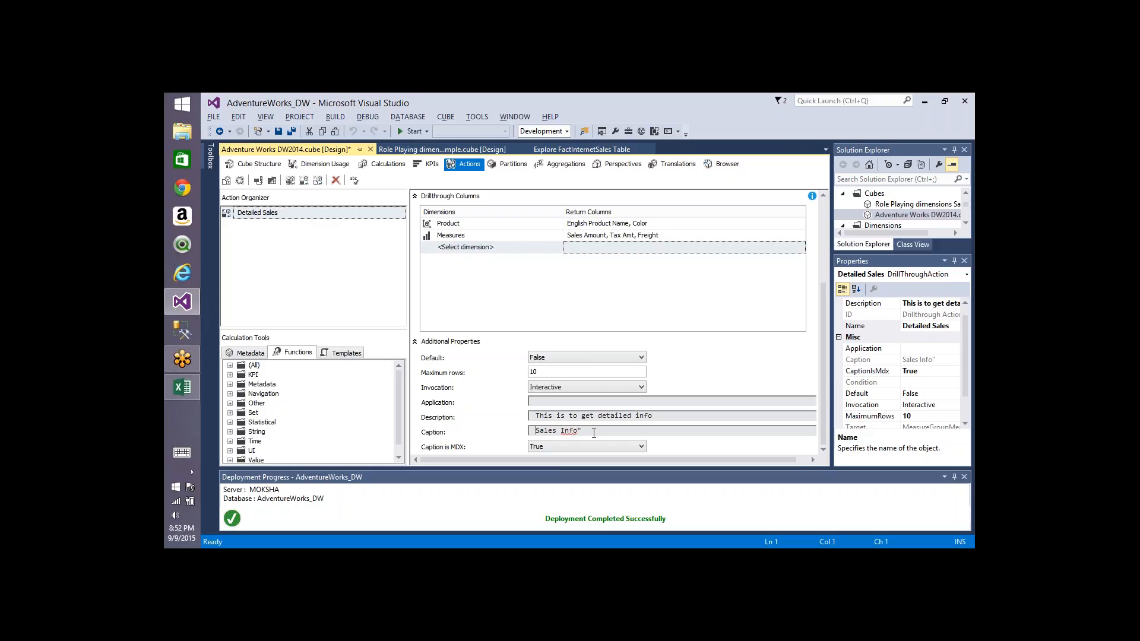
type("\"")
key("Right")
key("Right")
key("Right")
type("of")
left_click(241, 356)
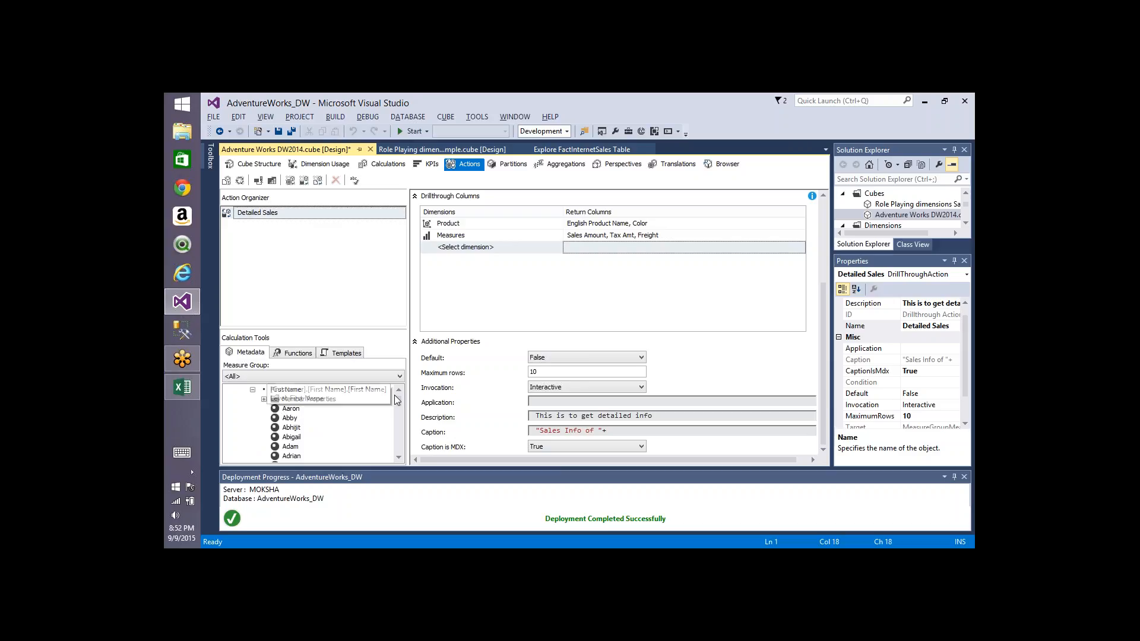
scroll(288, 403, "up", 1)
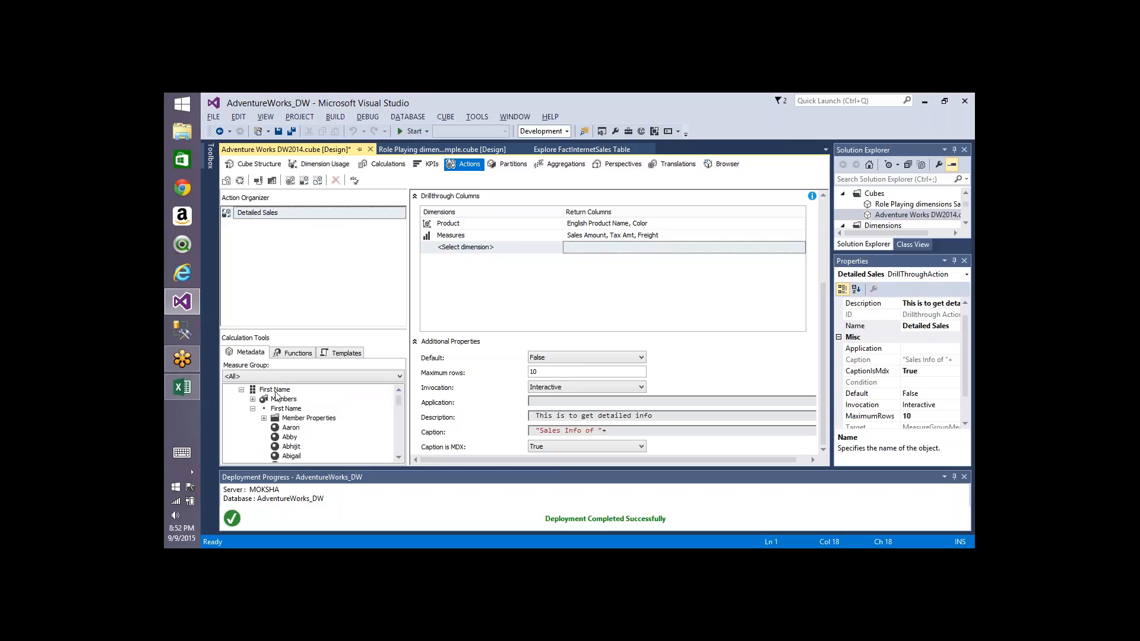
left_click_drag(274, 391, 606, 430)
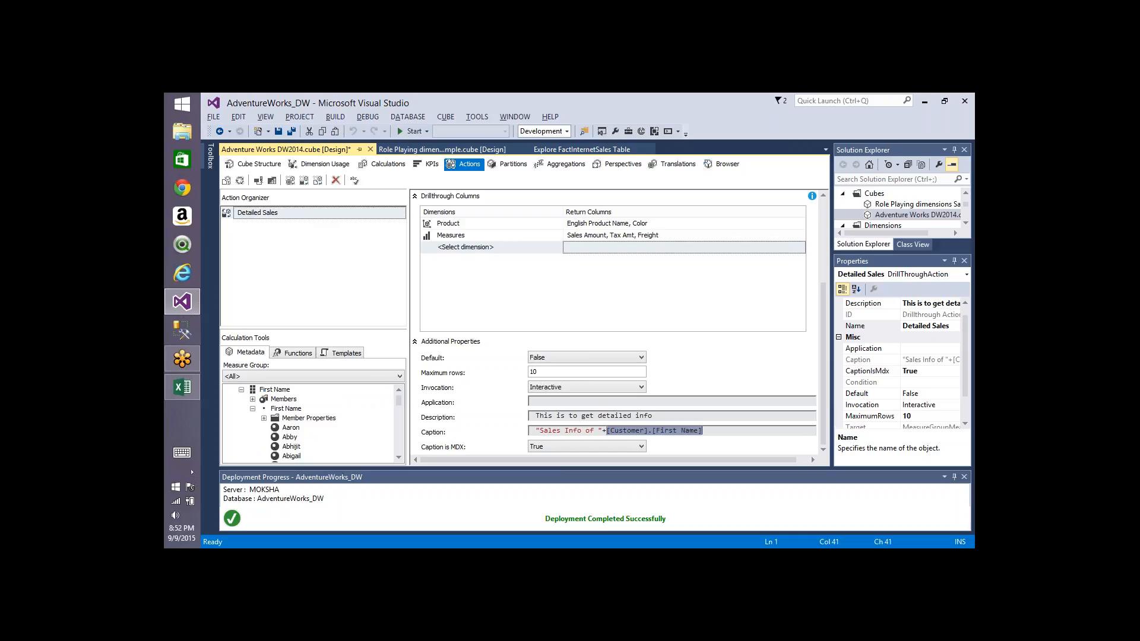
type(".cur")
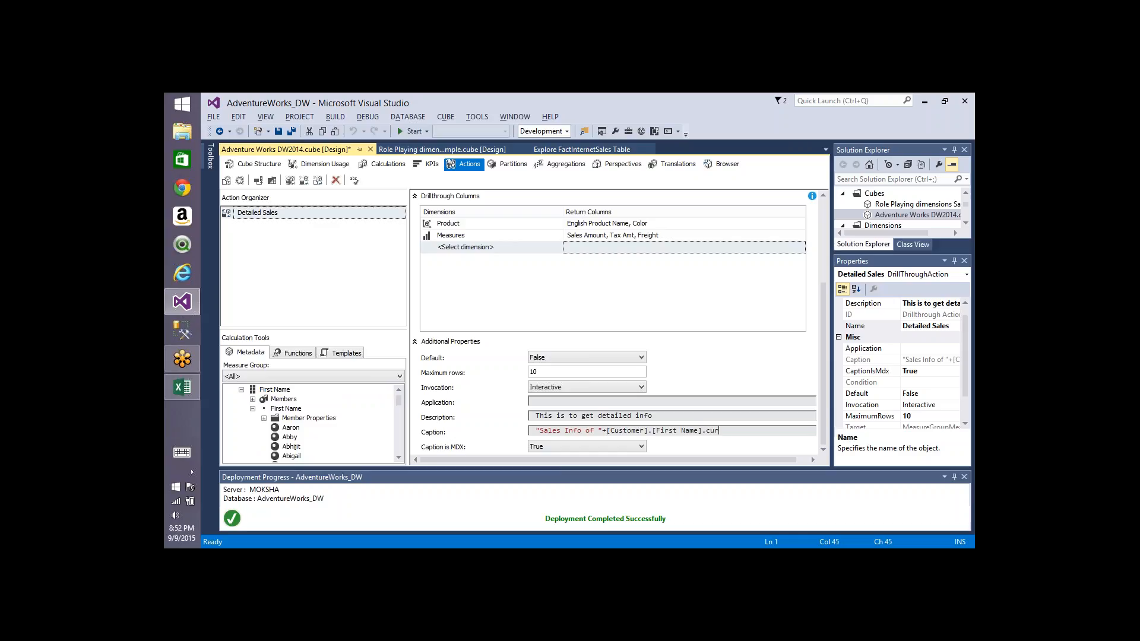
type("rentmember.name")
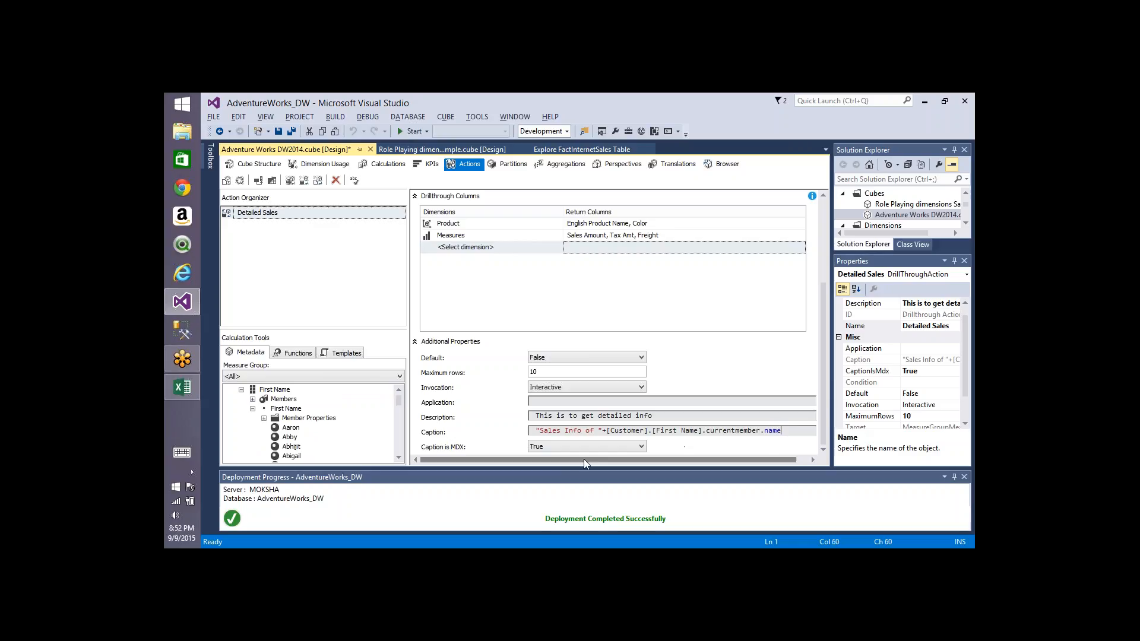
Step: Deploy the project and process the cube again
left_click(239, 181)
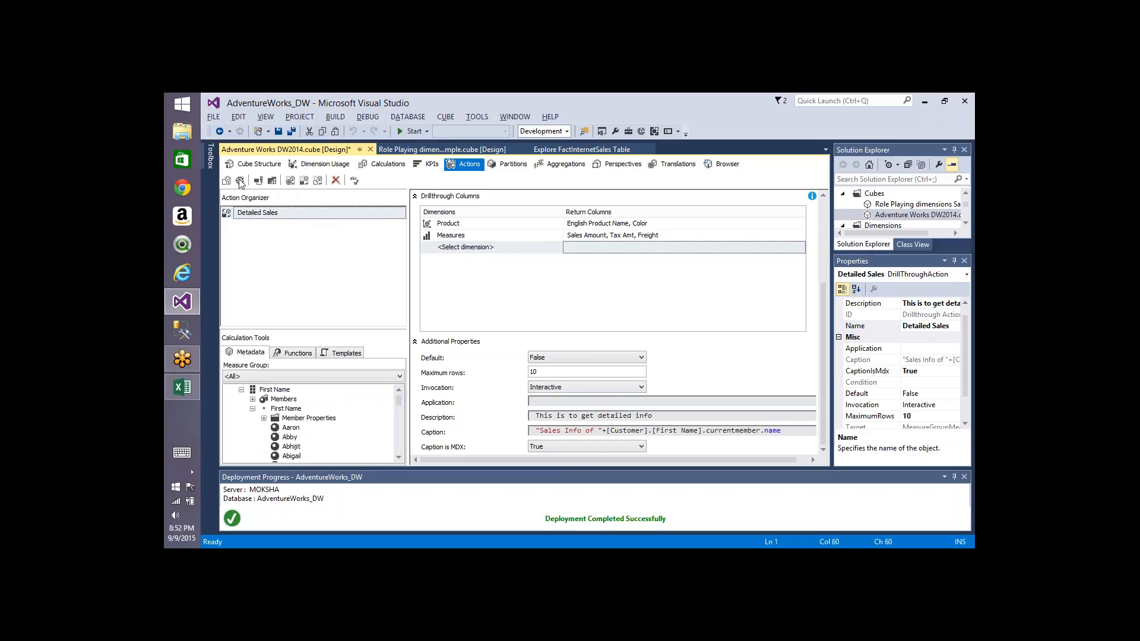
left_click(718, 344)
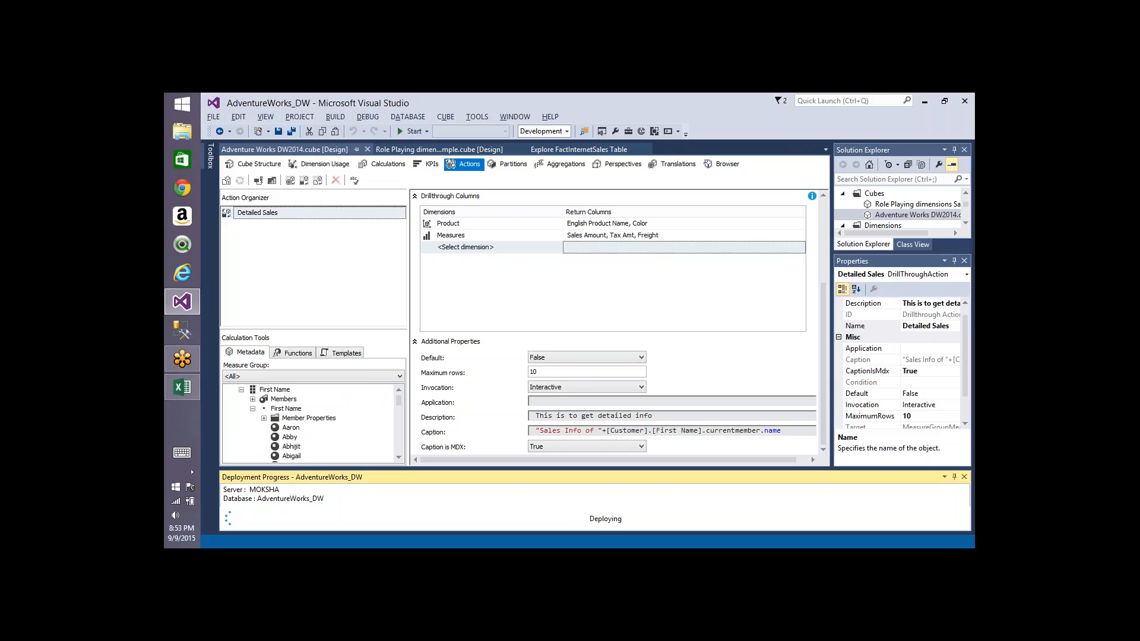
key("Return")
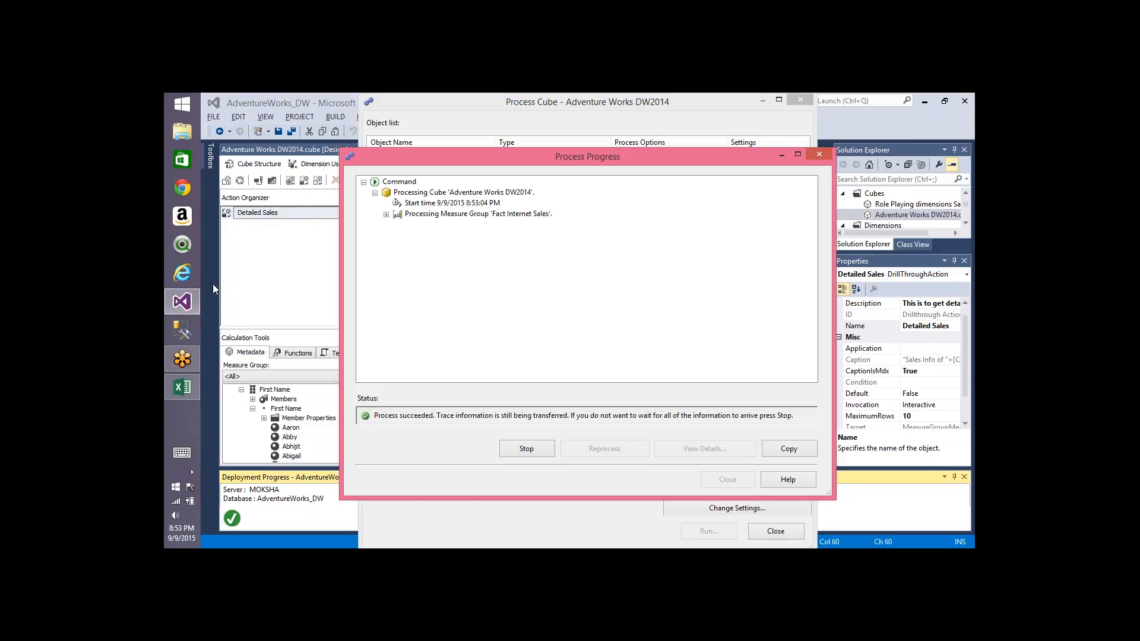
Step: Refresh the pivot table and run the Sales Info of Abby action from Abby's freight value
key("alt+Tab")
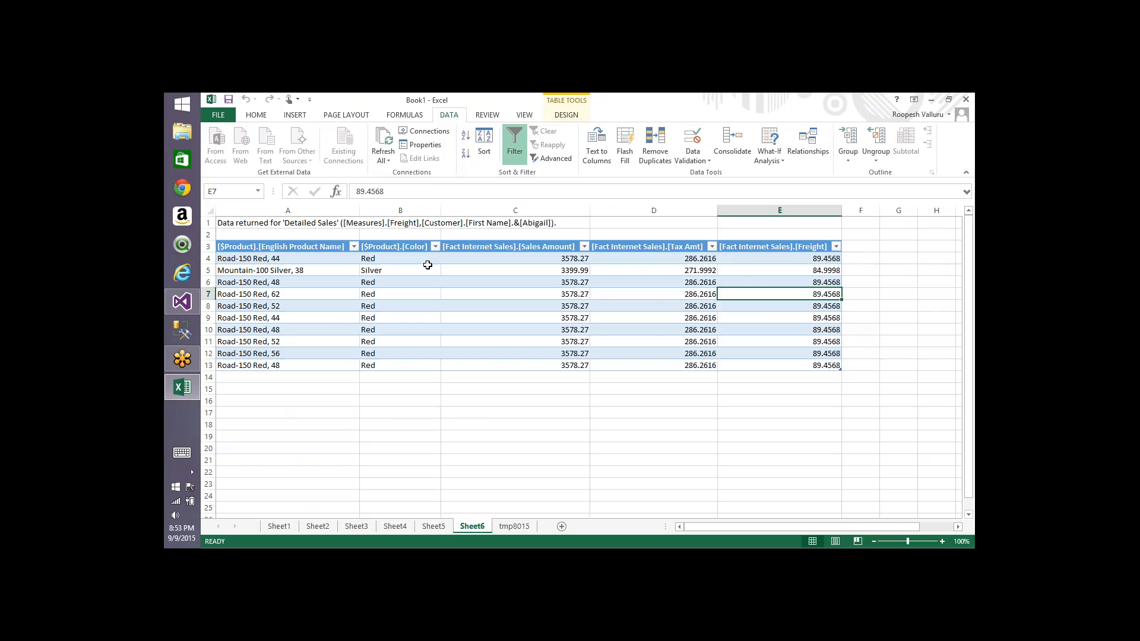
left_click(514, 526)
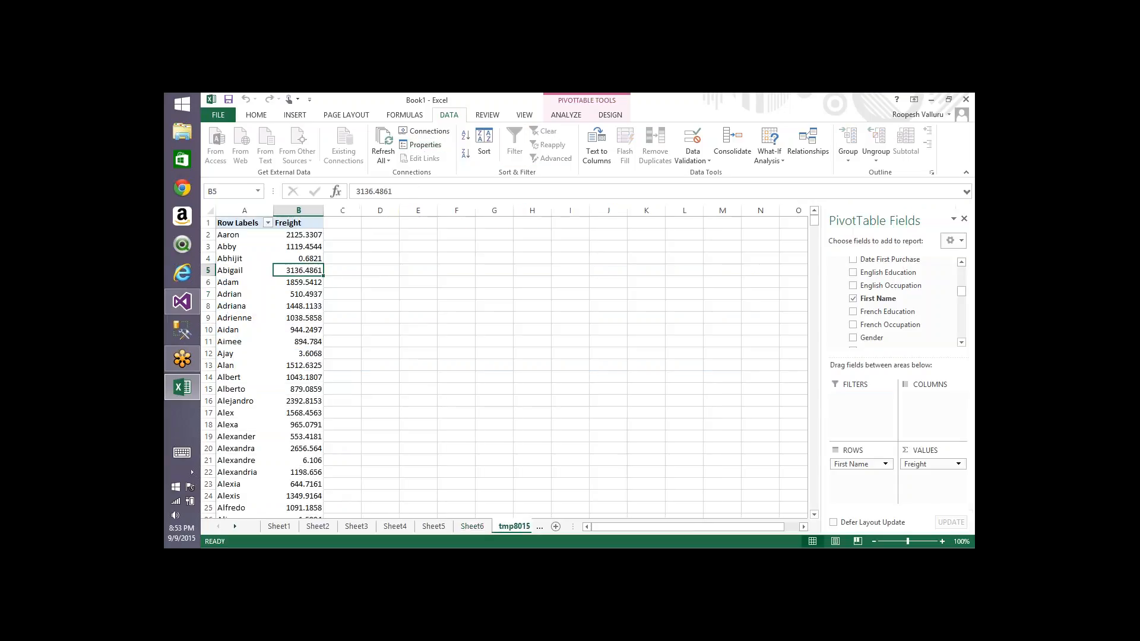
left_click(383, 138)
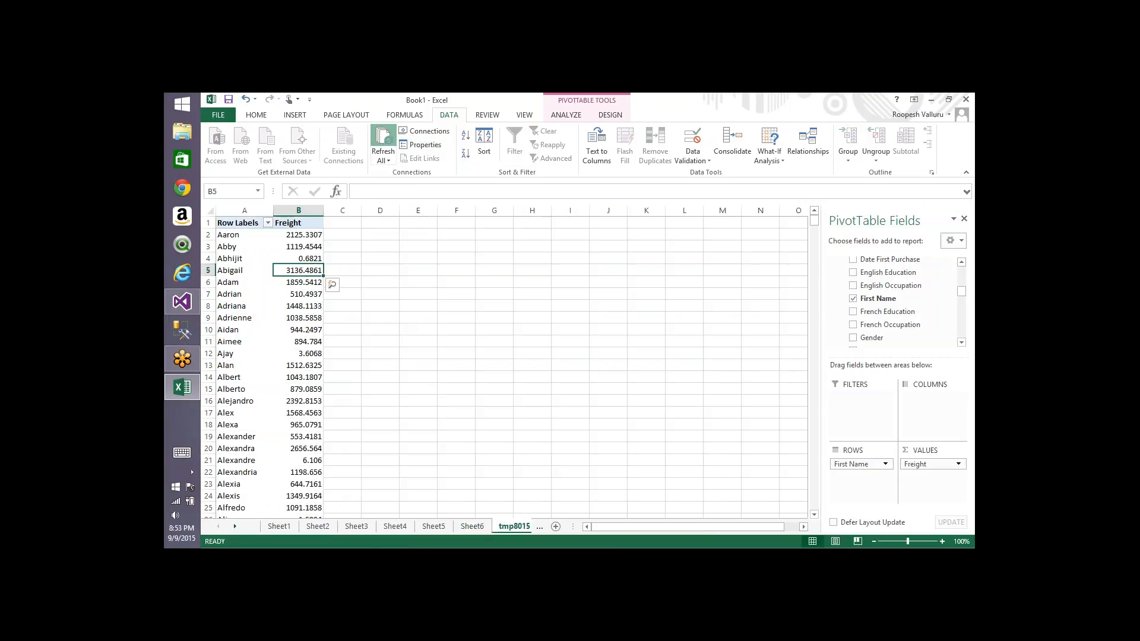
right_click(308, 246)
mouse_move(395, 392)
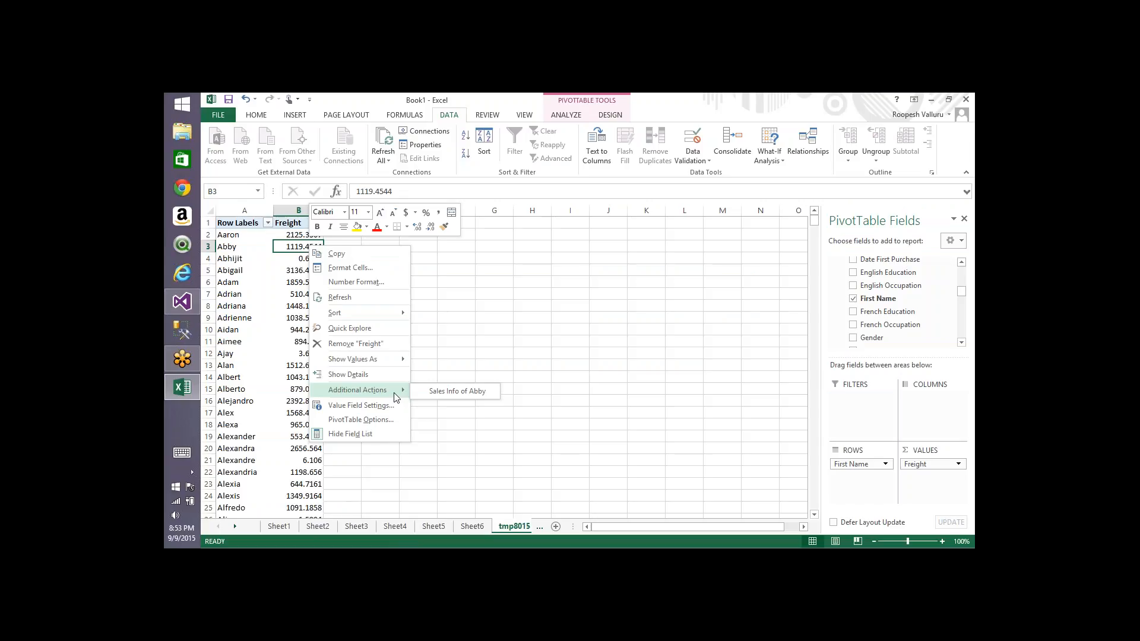
left_click(458, 391)
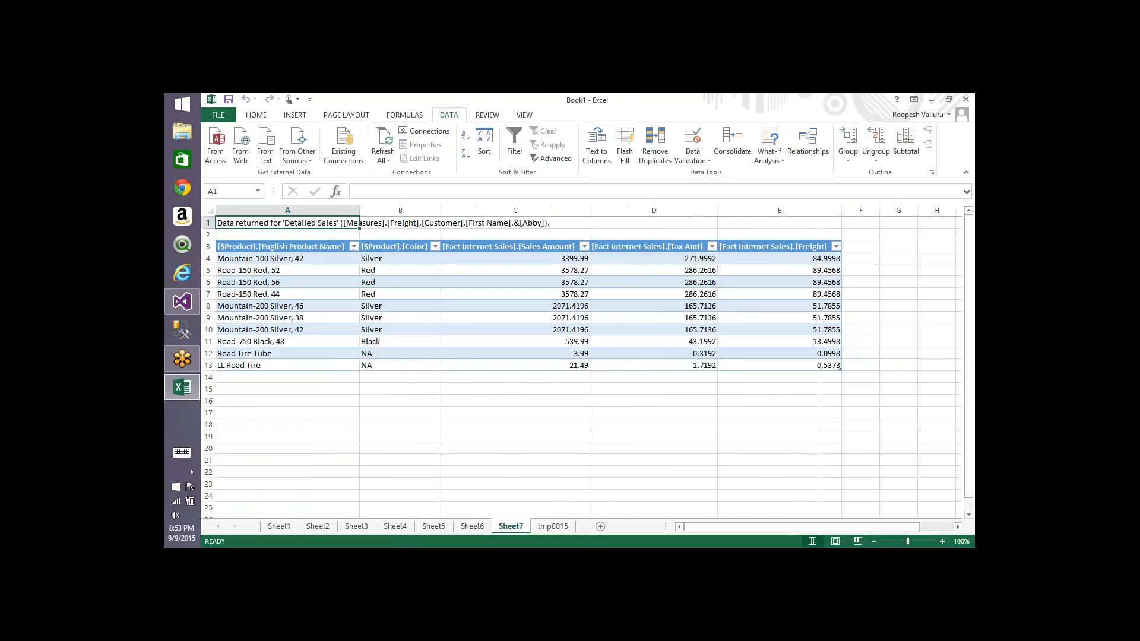
Step: Check the action caption offered for Alexa's freight value in the pivot table
left_click(553, 526)
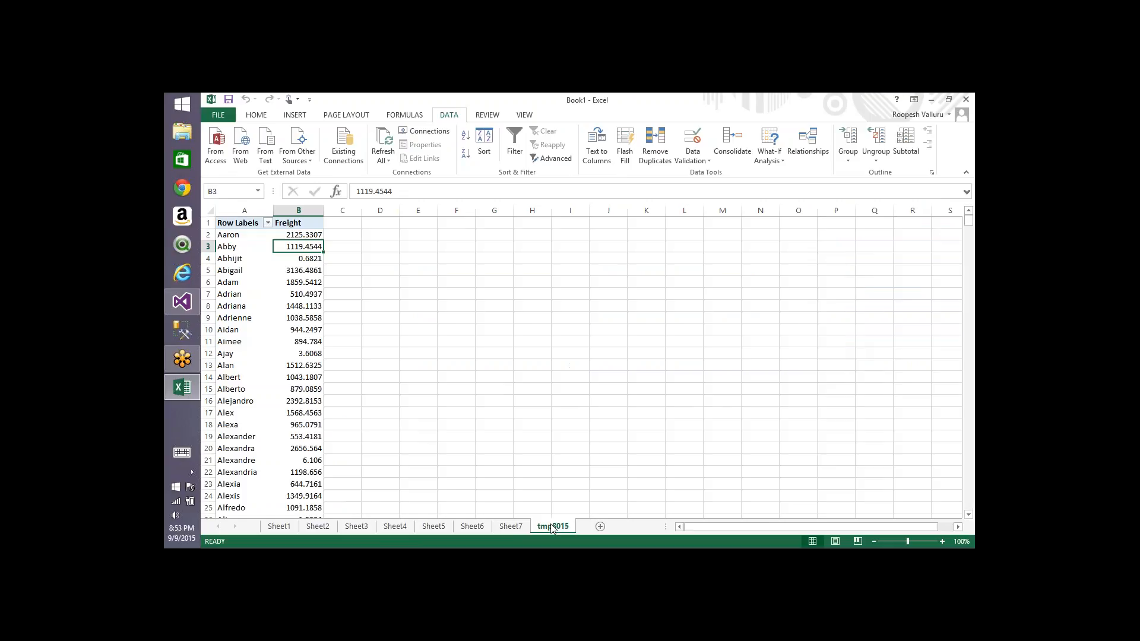
right_click(309, 422)
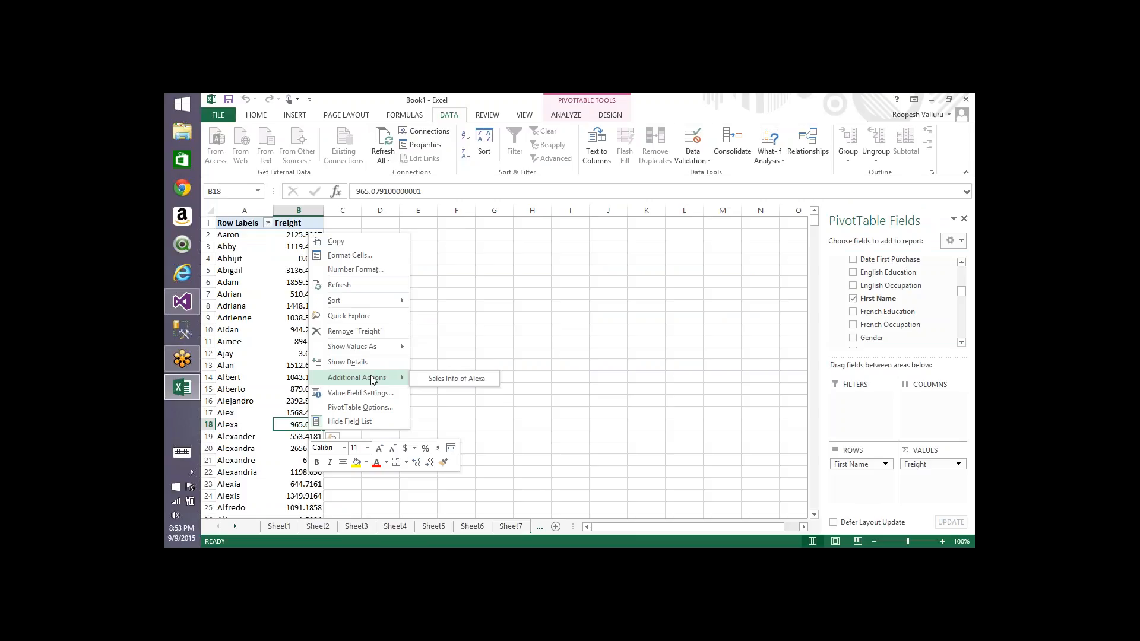
left_click(546, 311)
Step: Close the processing dialogs and add a new report action to the cube
key("alt+Tab")
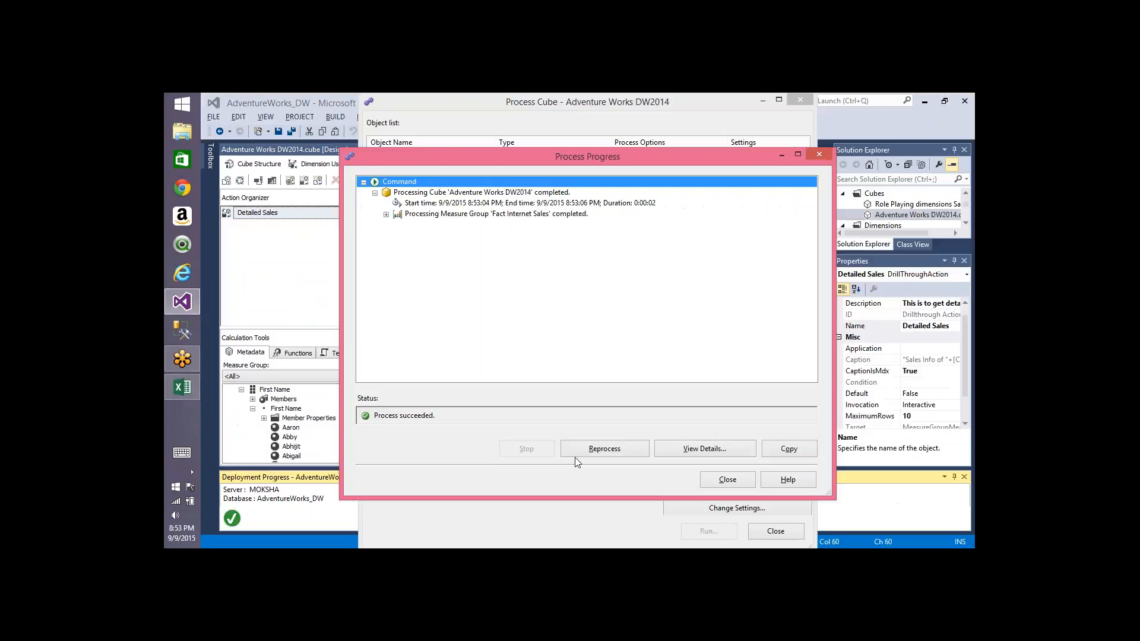
left_click(728, 480)
left_click(761, 530)
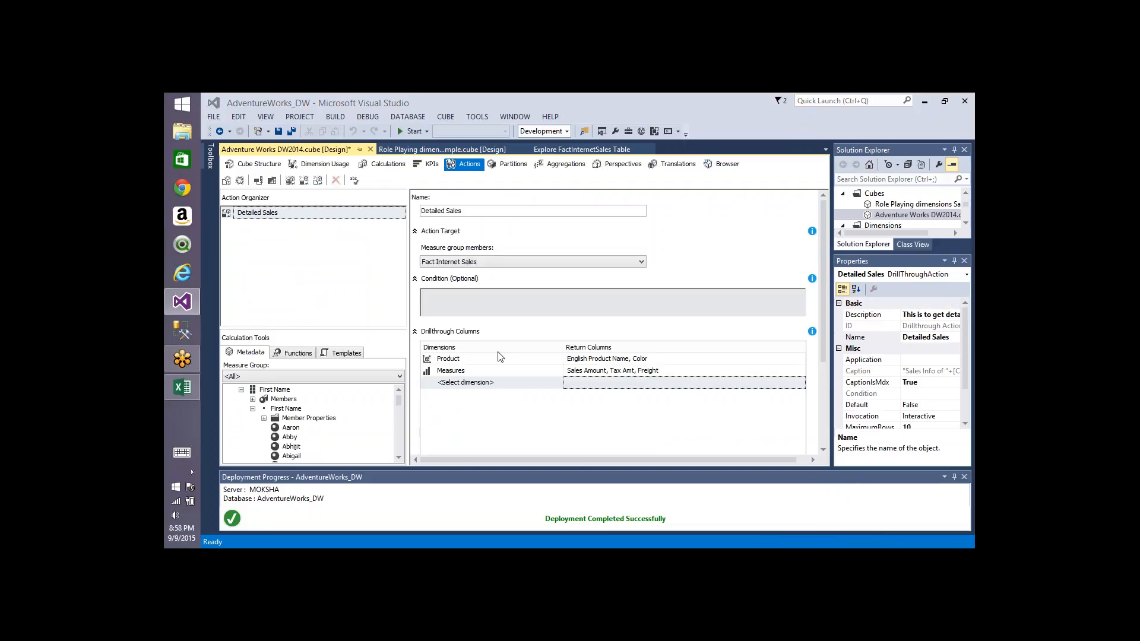
left_click(318, 180)
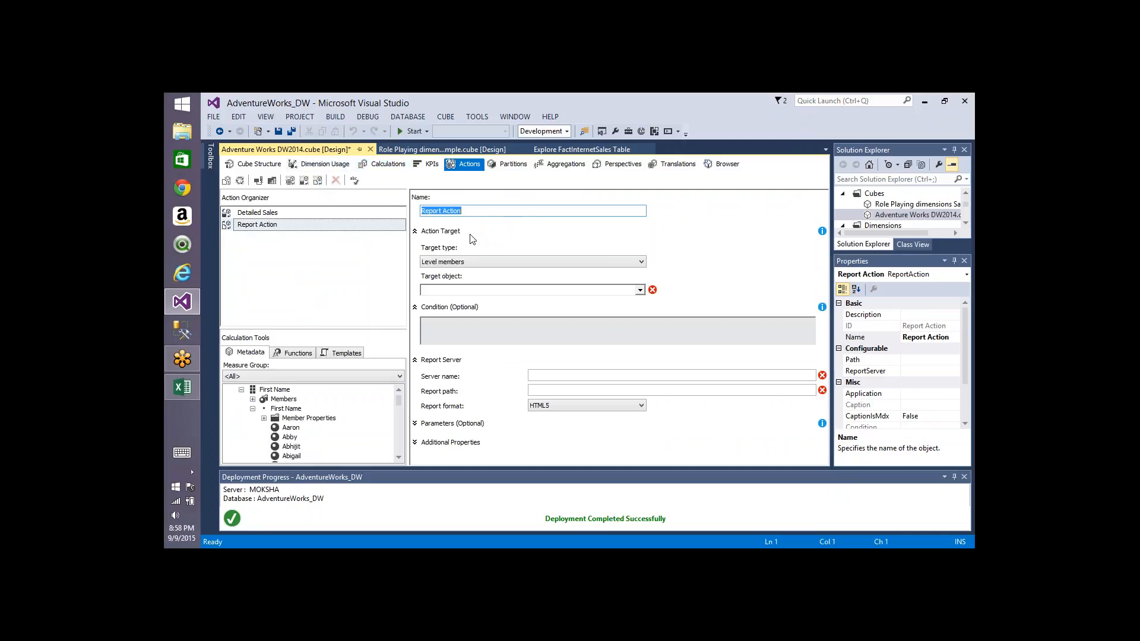
Step: Check the additional actions offered for Abigail's freight value in the pivot table
key("alt+Tab")
left_click(301, 271)
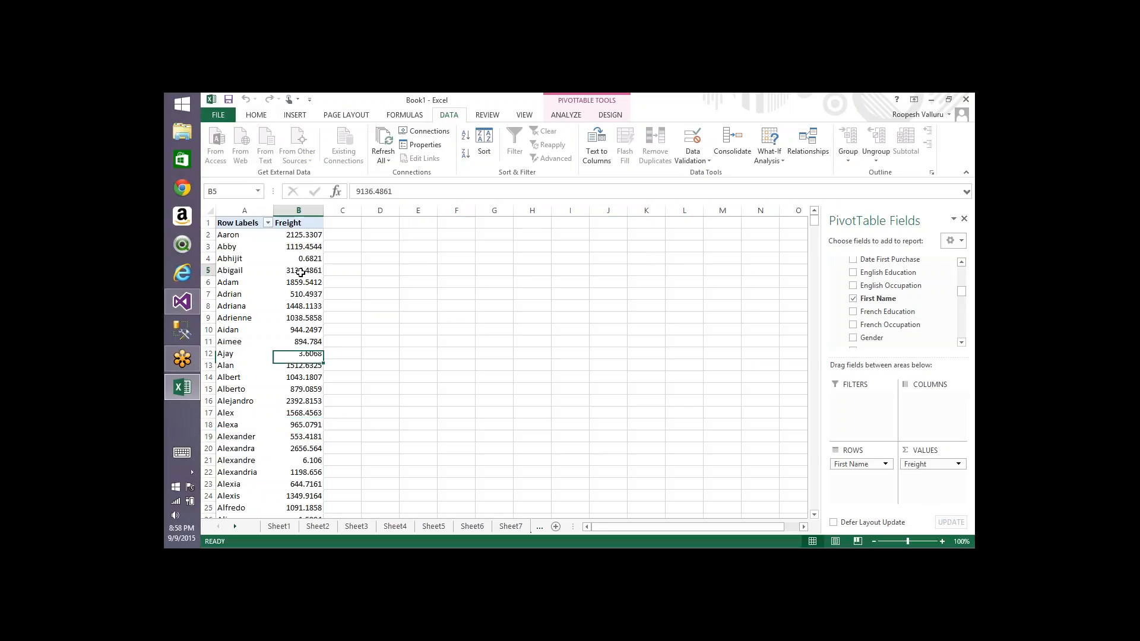
right_click(301, 272)
mouse_move(369, 419)
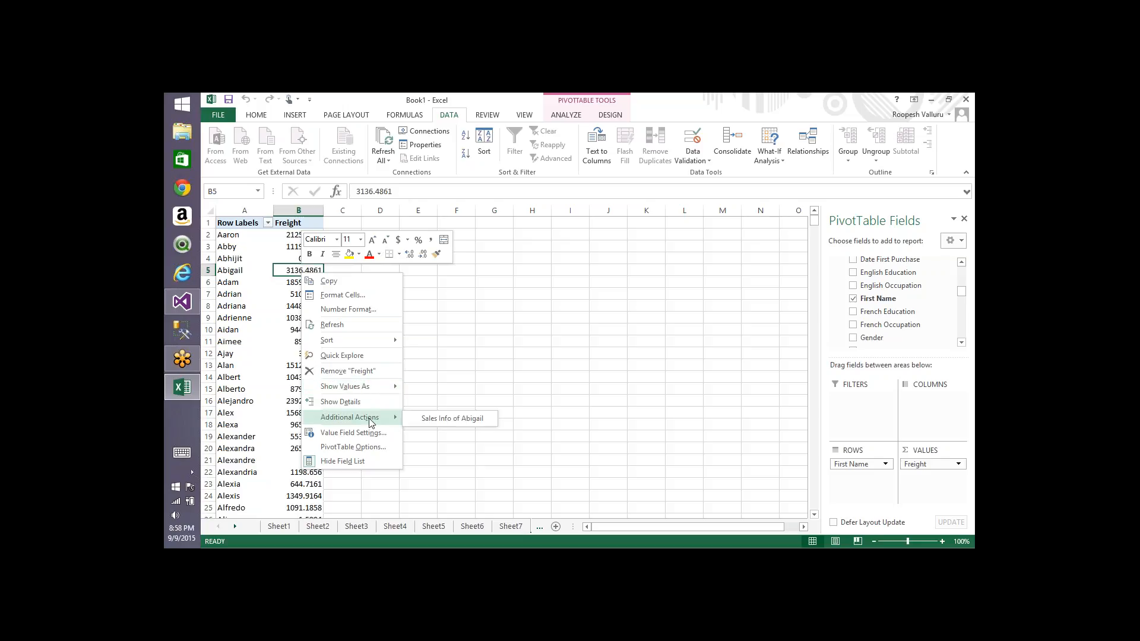
left_click(495, 354)
key("alt+Tab")
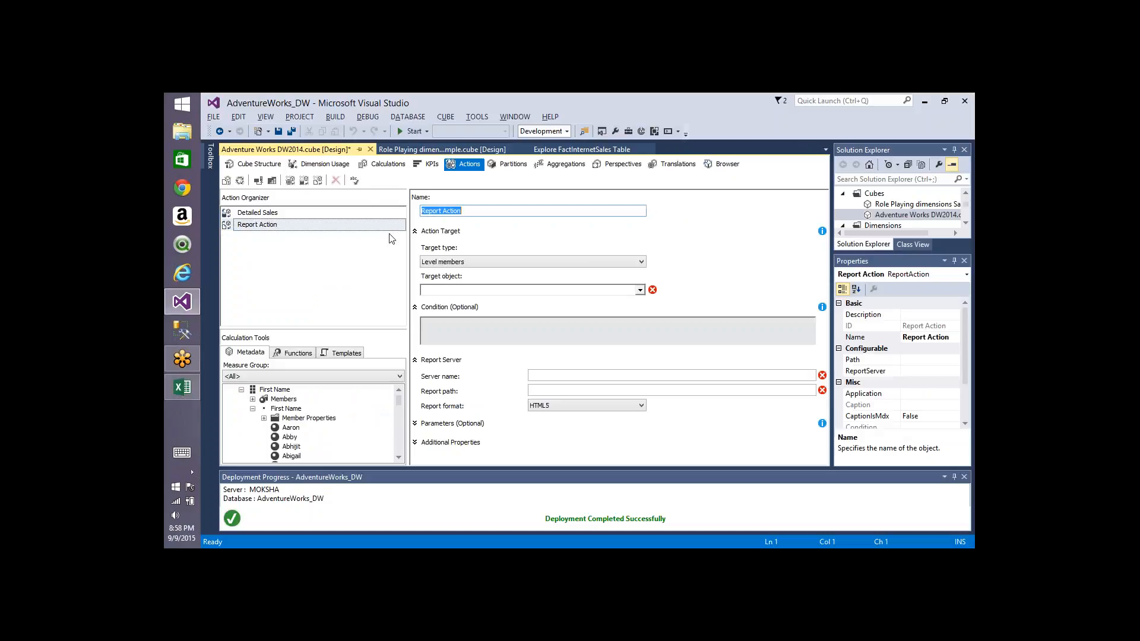
Step: Rename the new report action to Trigger Report
left_click(465, 211)
key("ctrl+shift+Left")
key("ctrl+shift+Left")
type("Trigge")
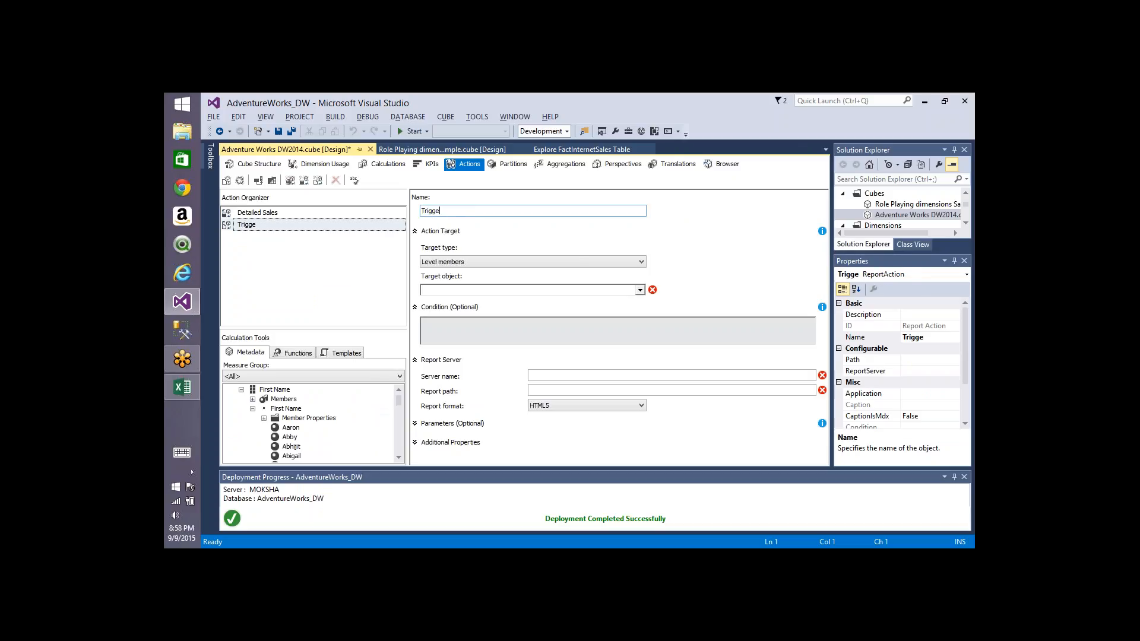
type("r Report")
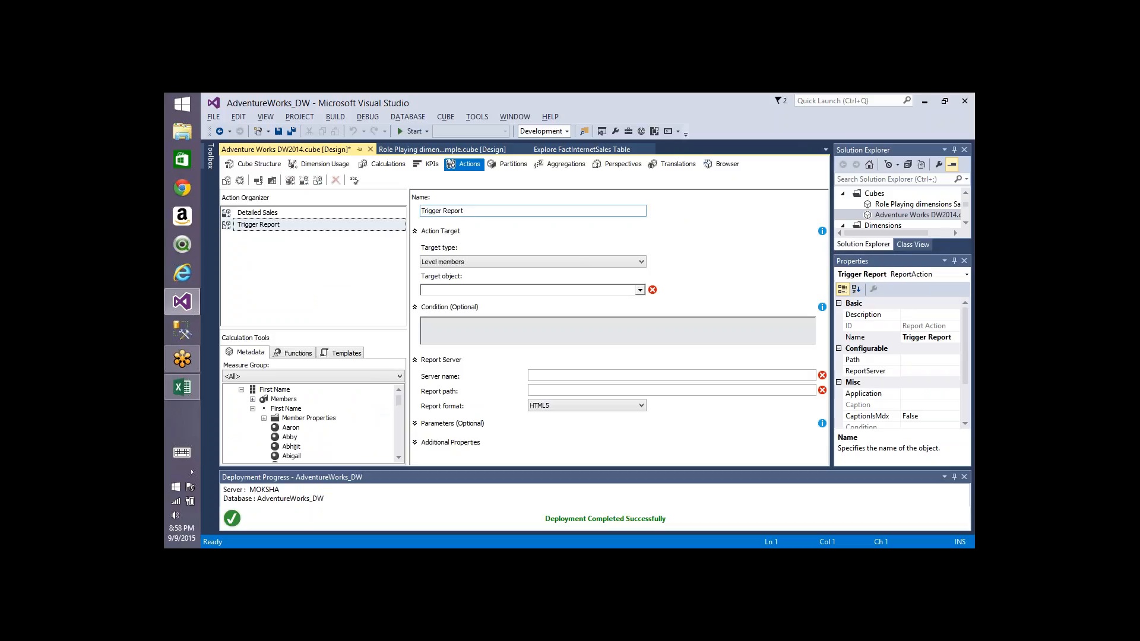
Step: Set the Trigger Report action's target type to Attribute members with Customer.First Name as the target object
left_click(502, 264)
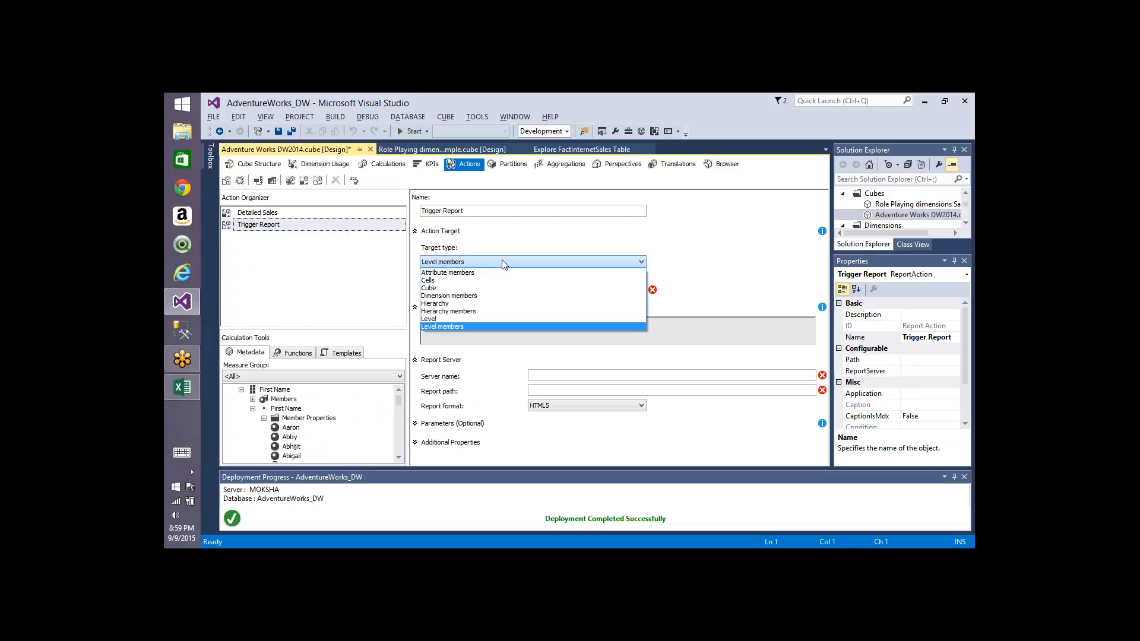
left_click(460, 273)
left_click(542, 290)
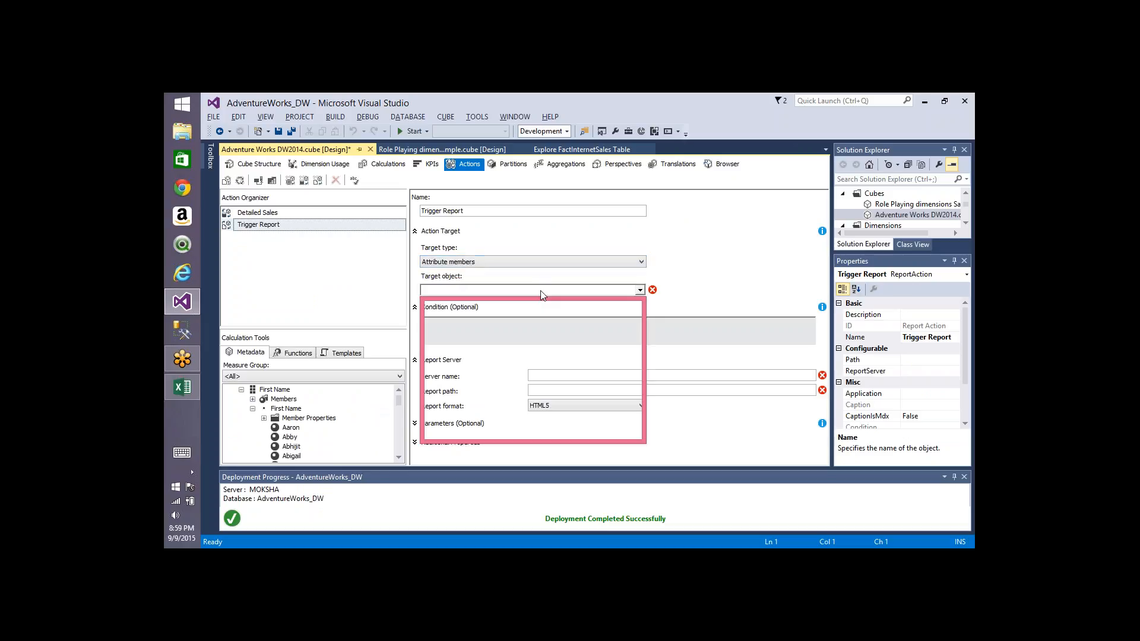
left_click(437, 311)
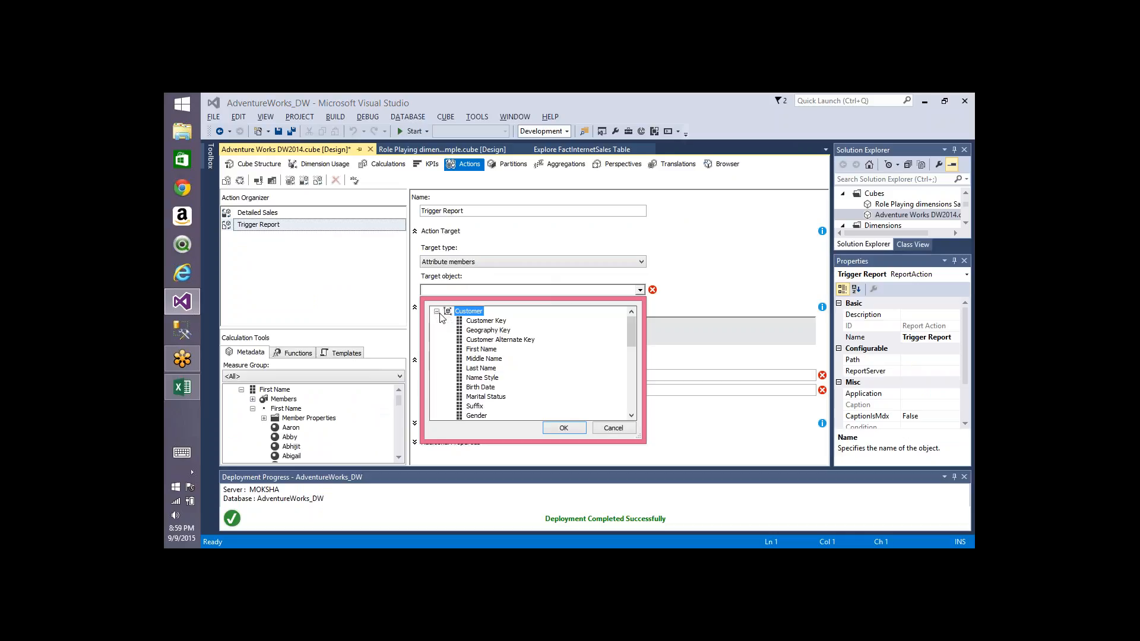
double_click(490, 350)
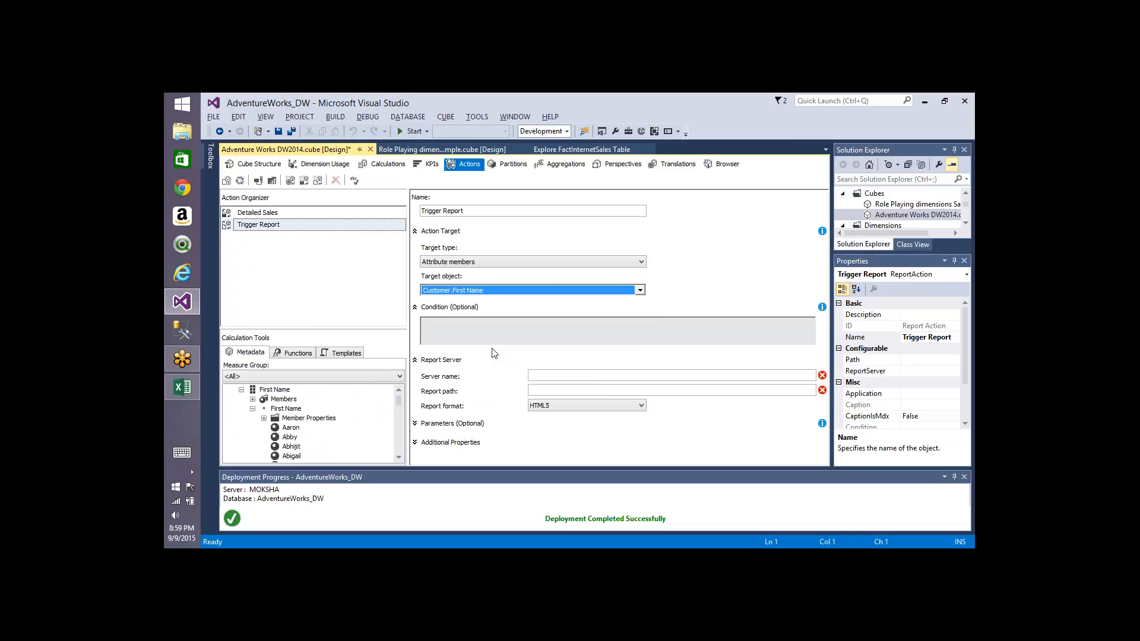
Step: Check the additional actions offered for the Adrian row label in the pivot table
key("alt+Tab")
right_click(231, 293)
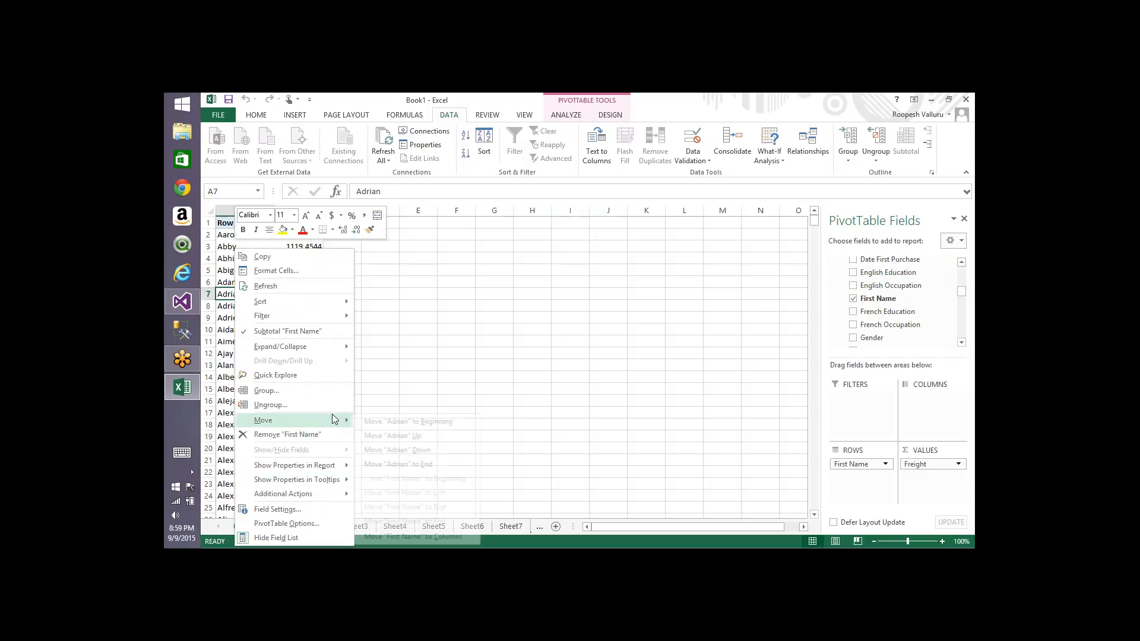
mouse_move(321, 499)
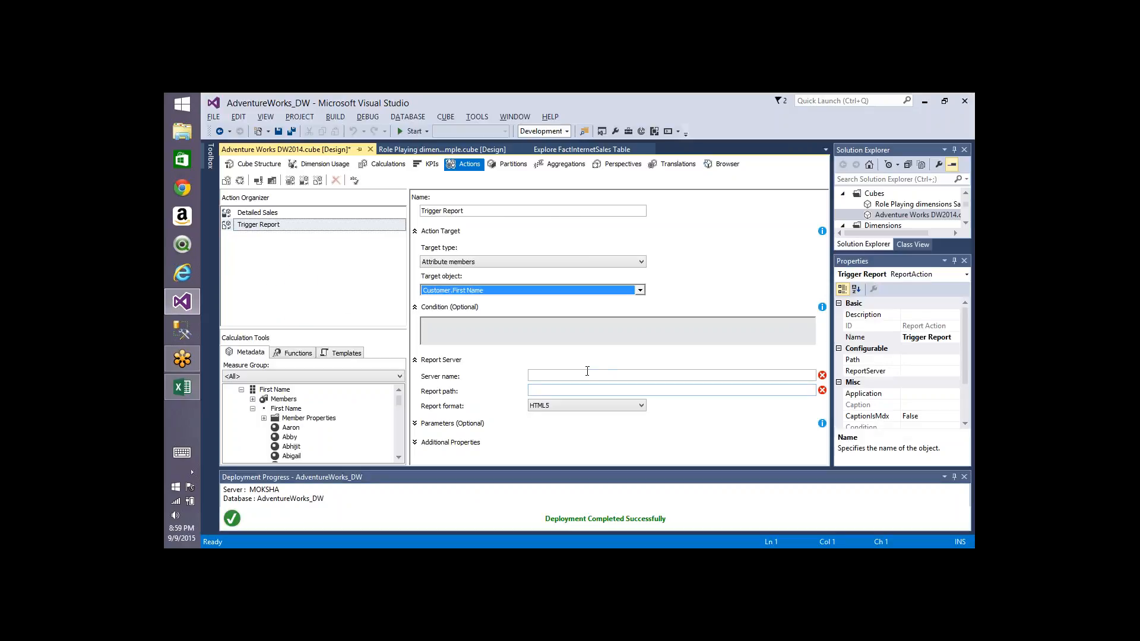
Step: Change the report action's target type to Cells
left_click(589, 371)
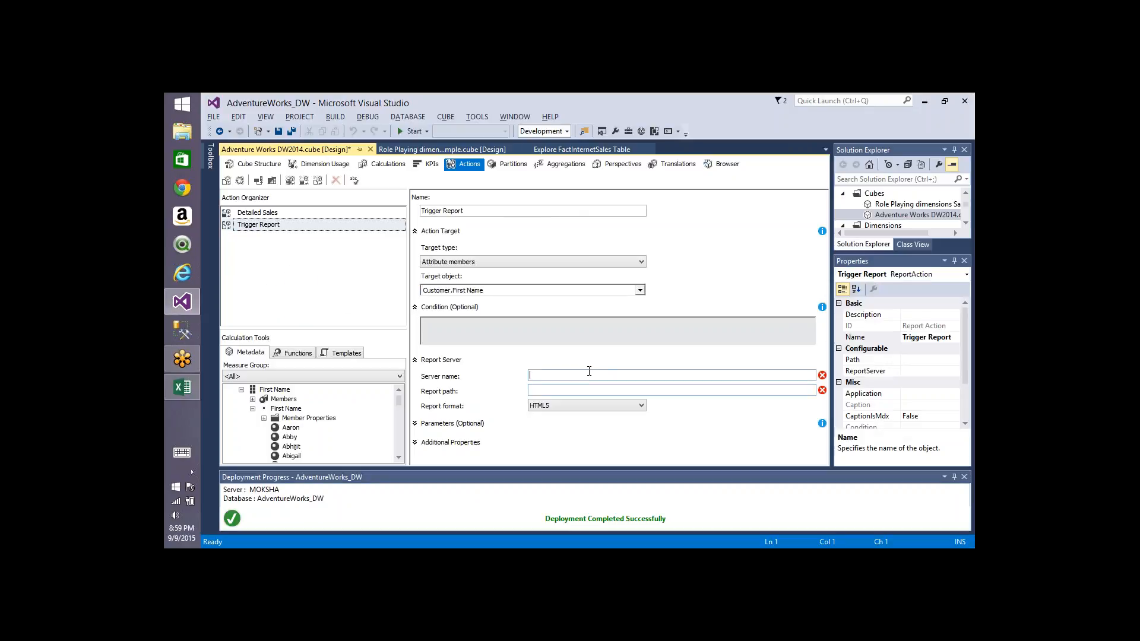
left_click(469, 261)
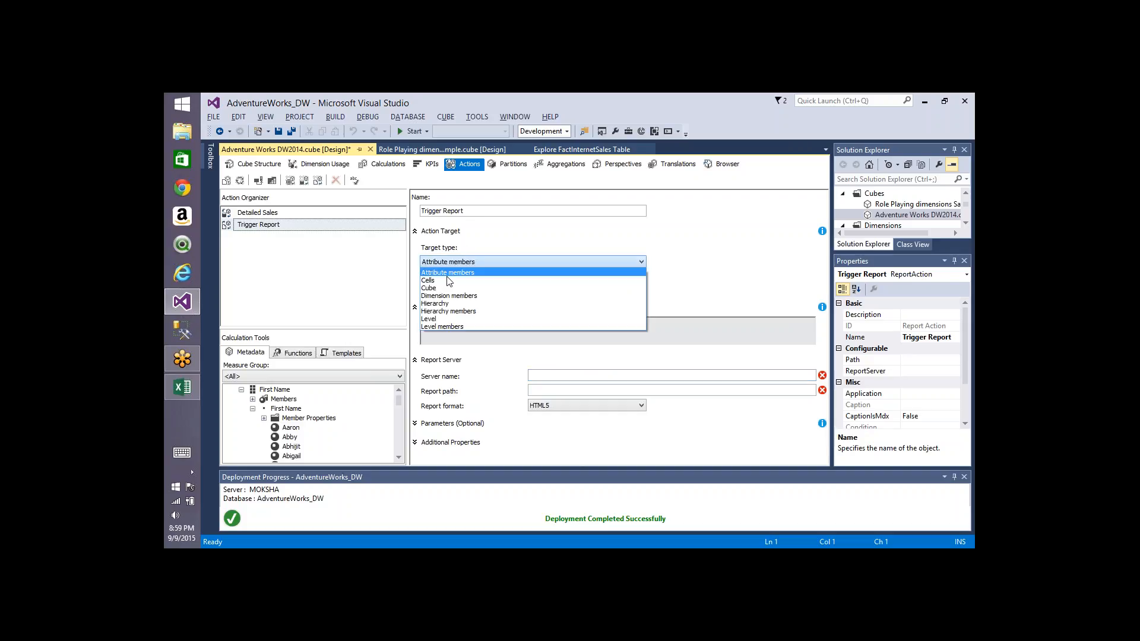
left_click(448, 280)
left_click(471, 292)
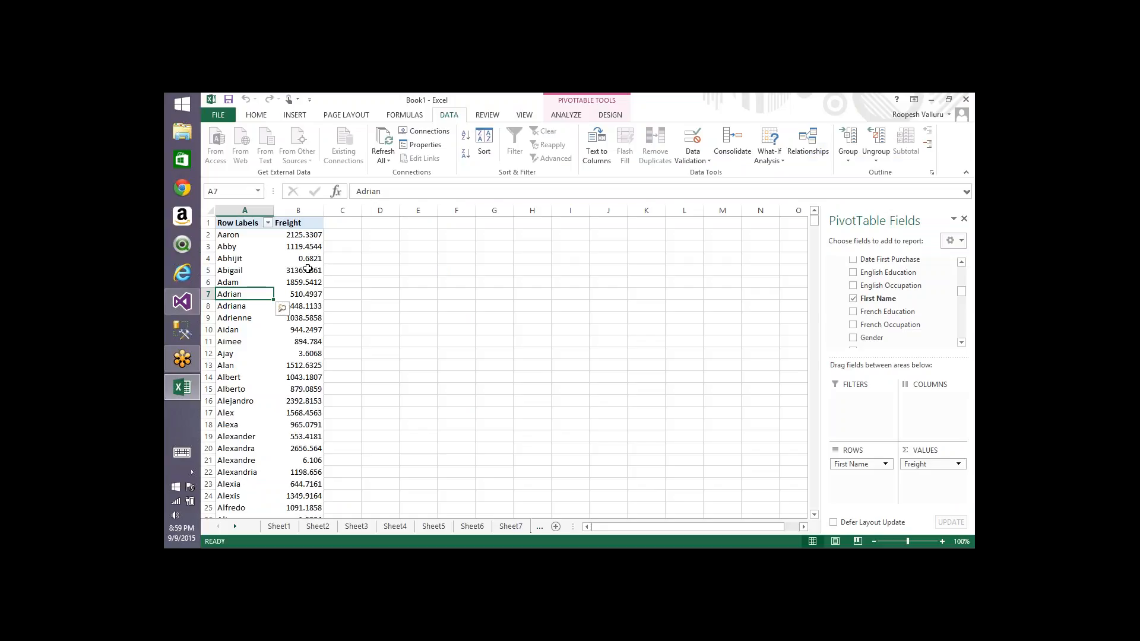
Step: Browse the freight value cells of the pivot table to check their actions
left_click(305, 270)
key("Left")
key("Right")
key("Up")
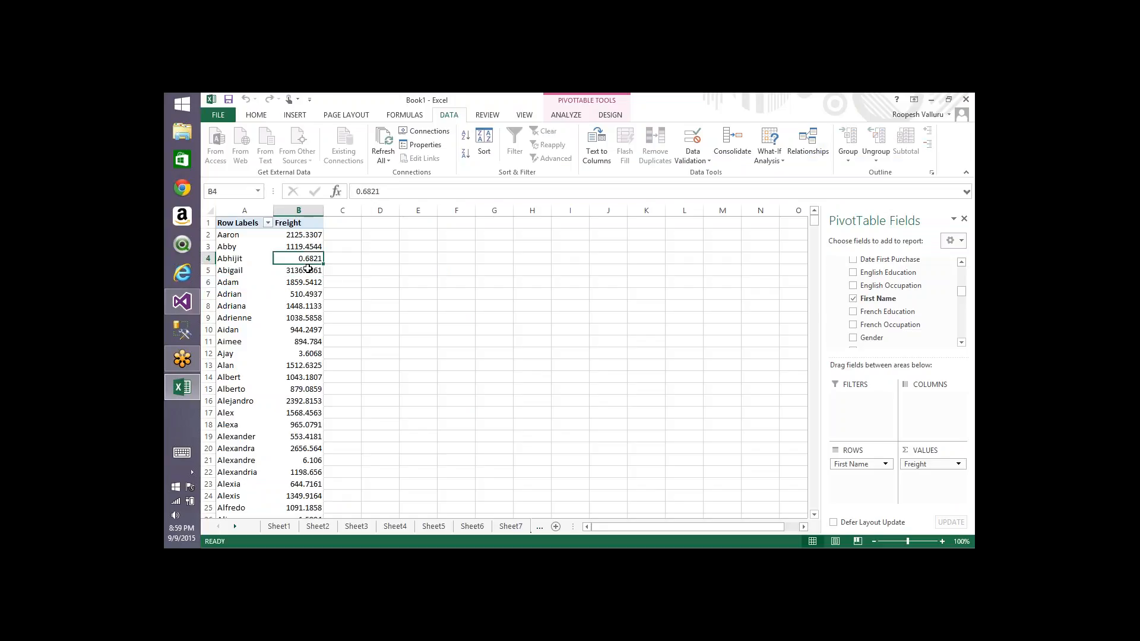
key("Left")
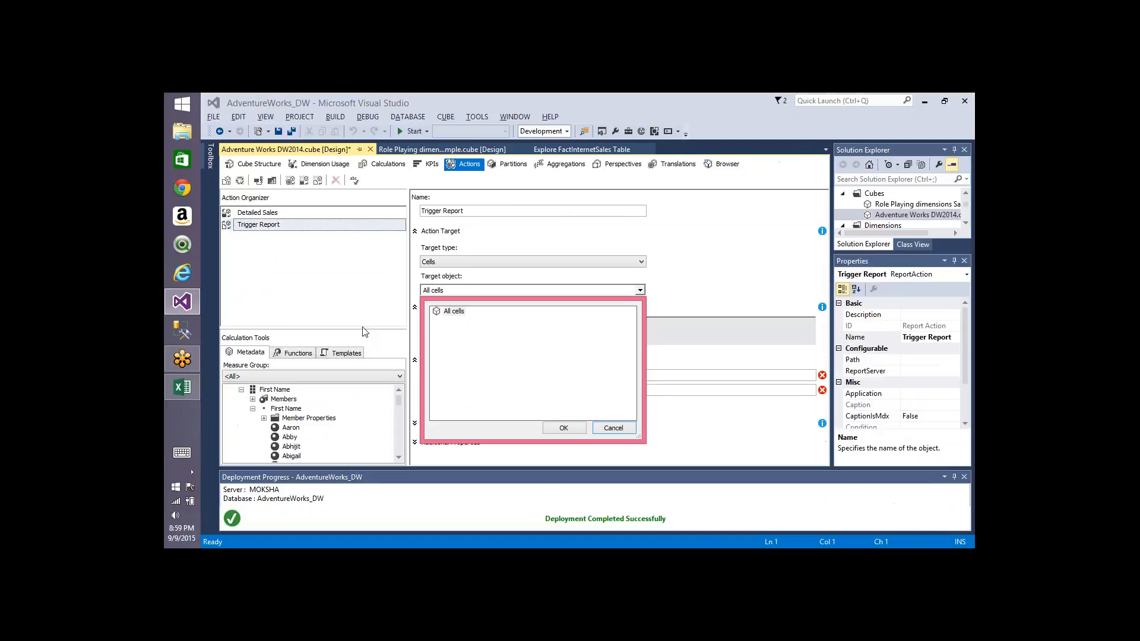
Step: Try setting the target type to Hierarchy with the Due Date hierarchy as target object
left_click(611, 427)
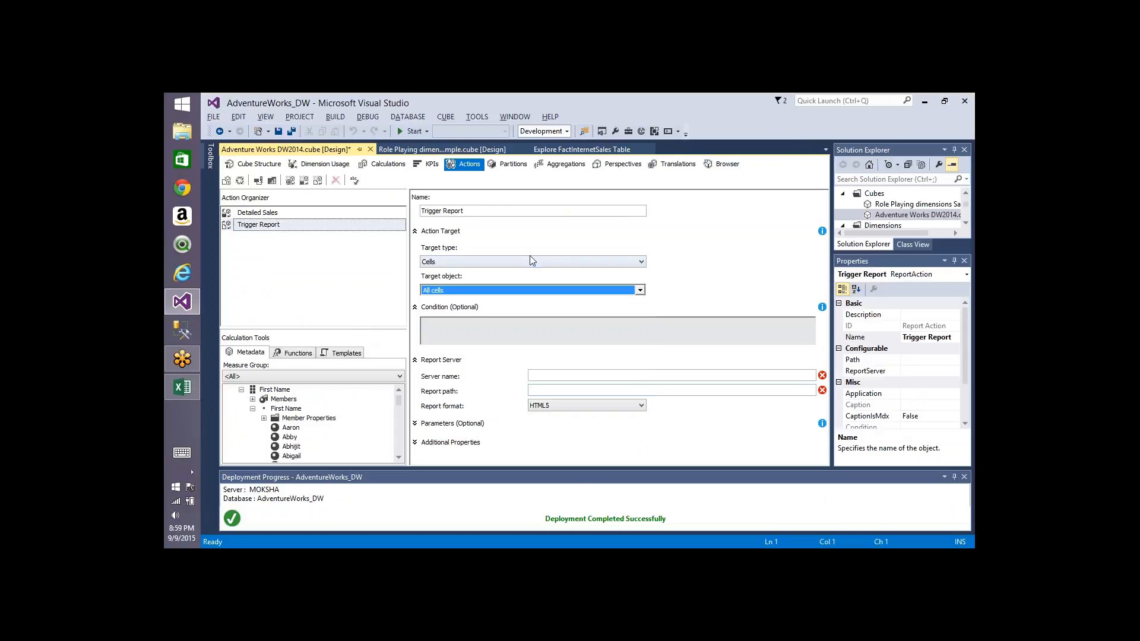
left_click(530, 260)
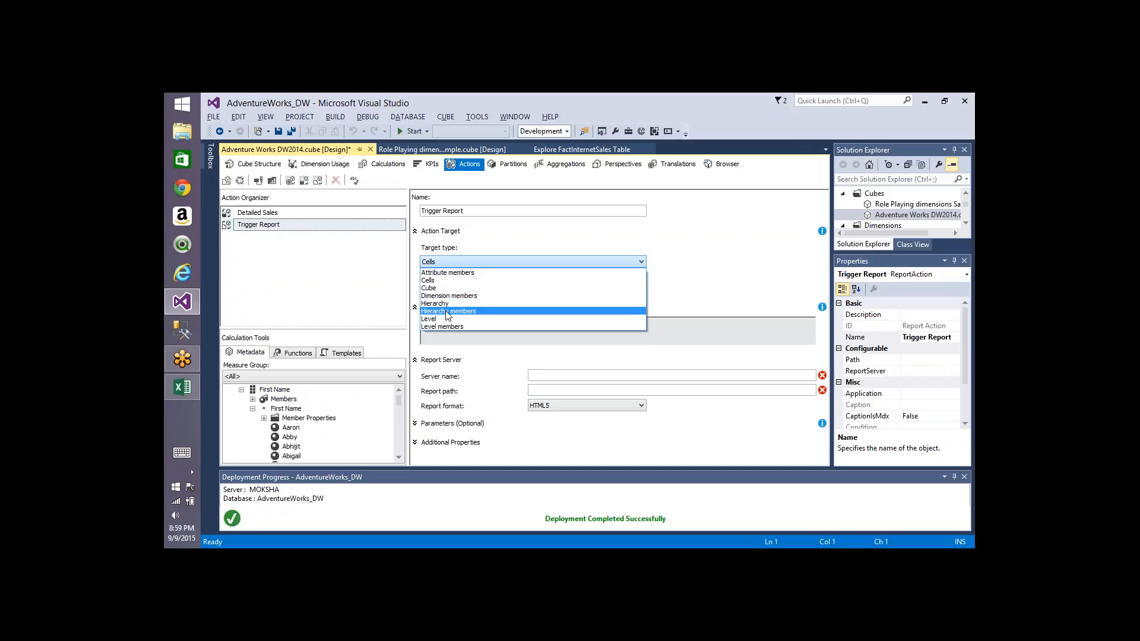
left_click(447, 303)
left_click(640, 290)
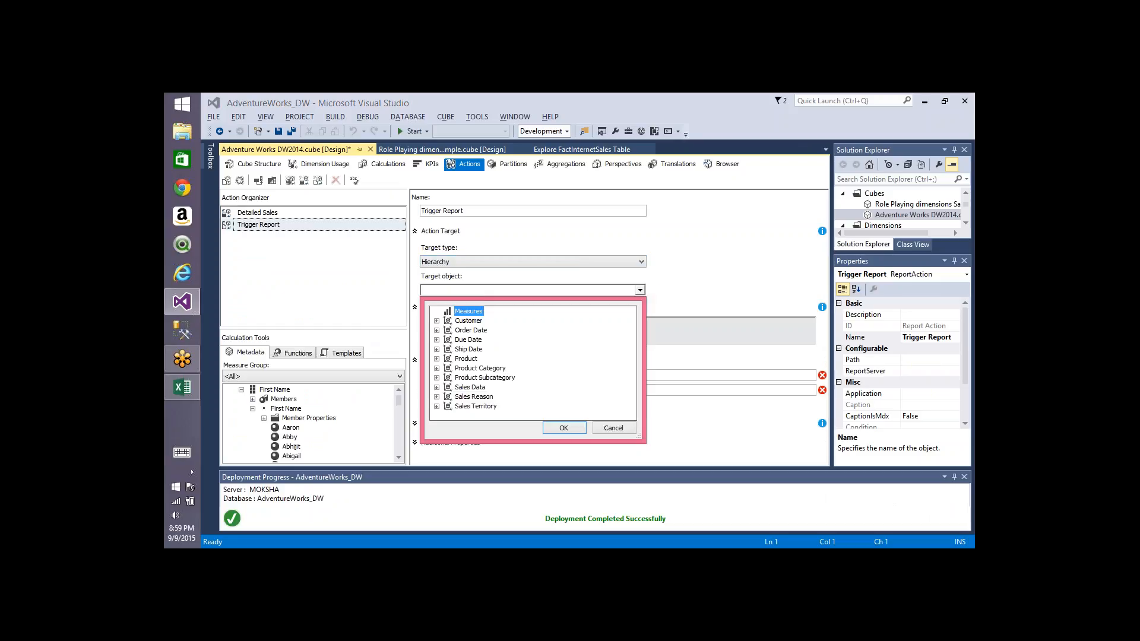
left_click(436, 320)
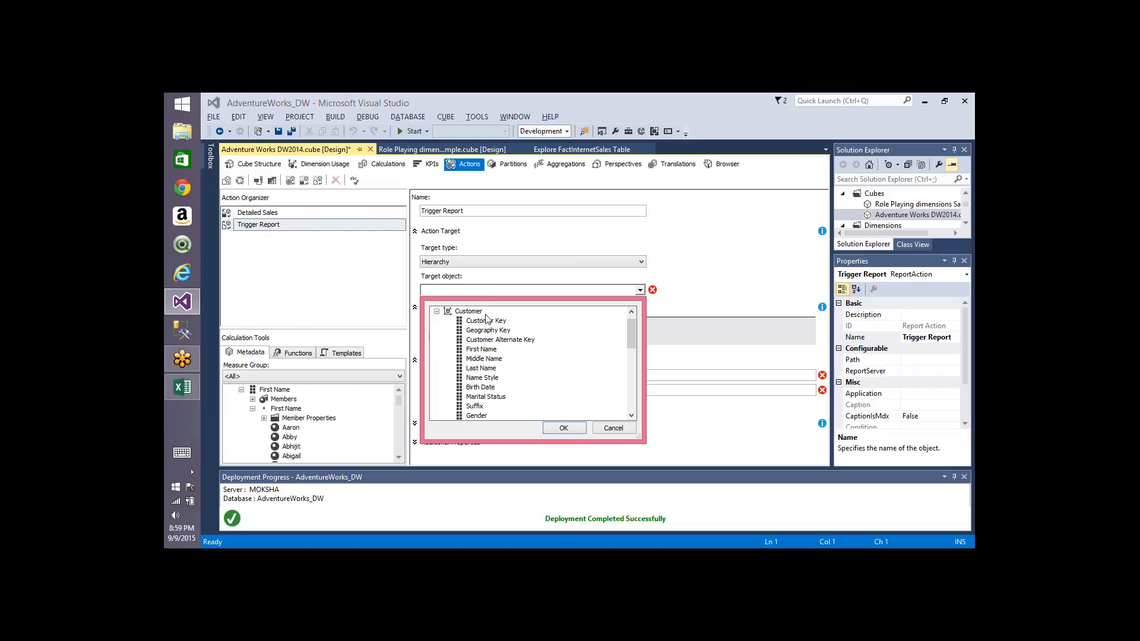
left_click(436, 312)
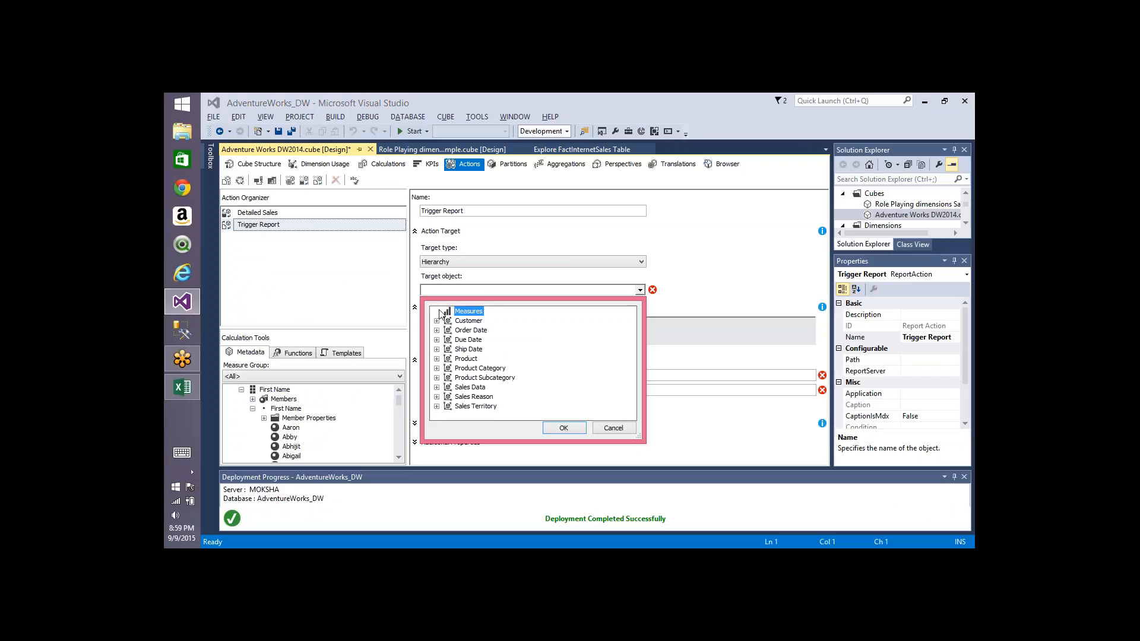
left_click(436, 339)
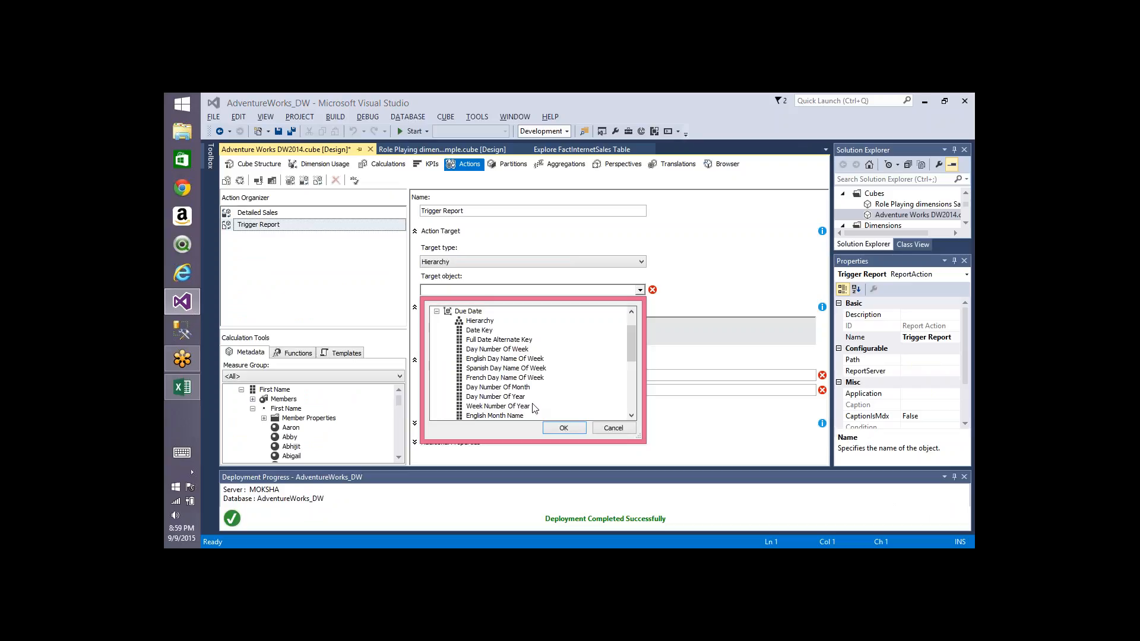
left_click(482, 322)
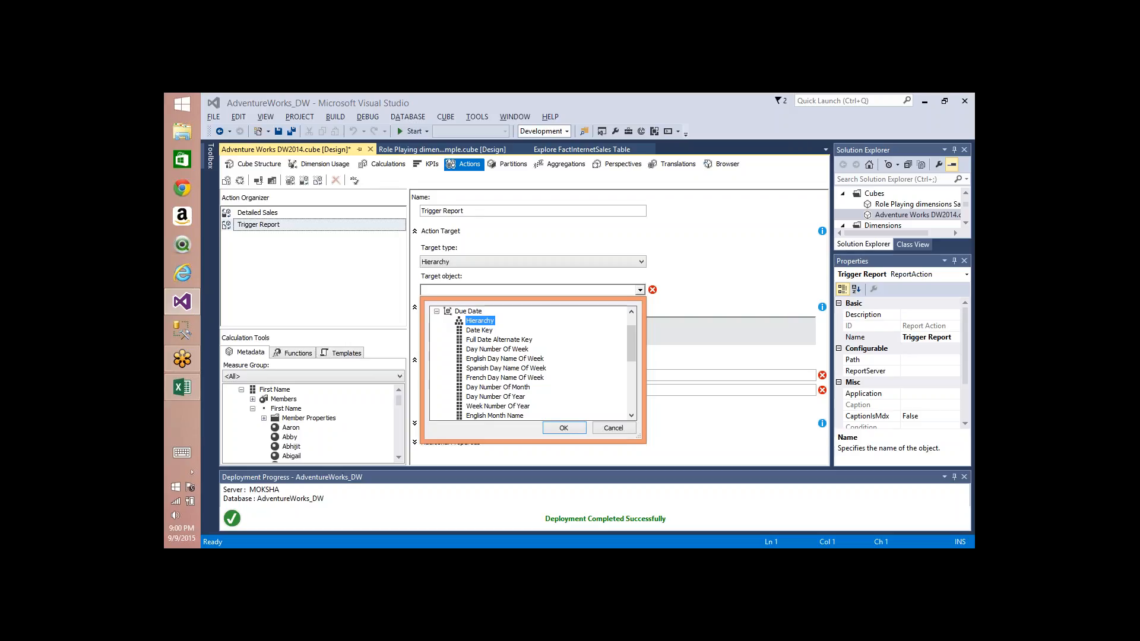
left_click(612, 428)
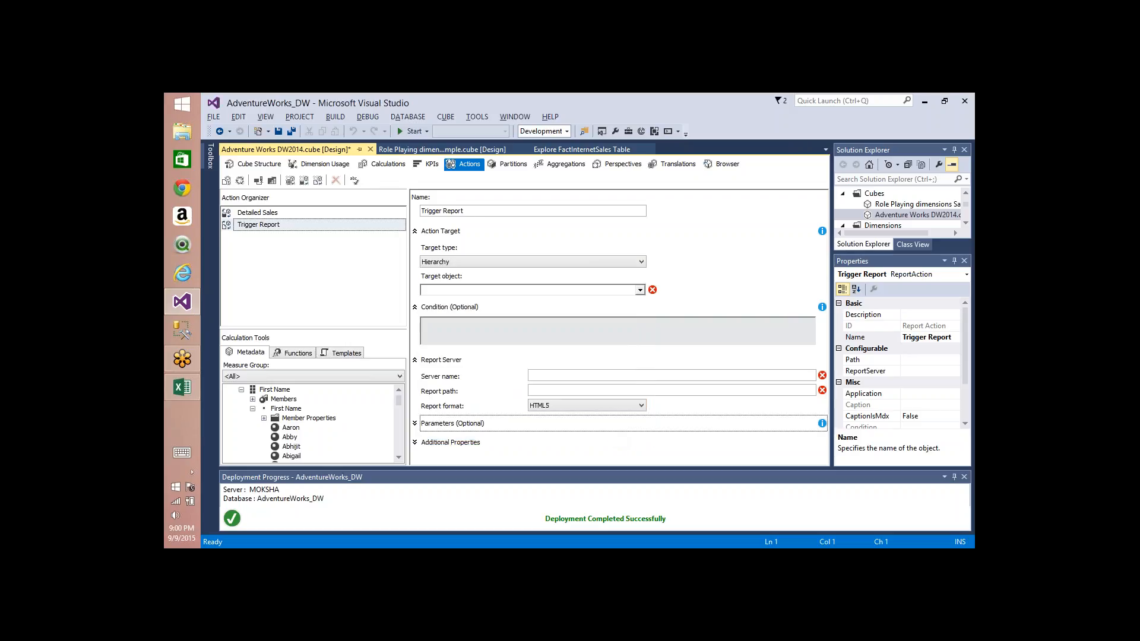
Step: Set the target type to Level with Order Date.Hierarchy.Calendar Year as the target object
left_click(475, 261)
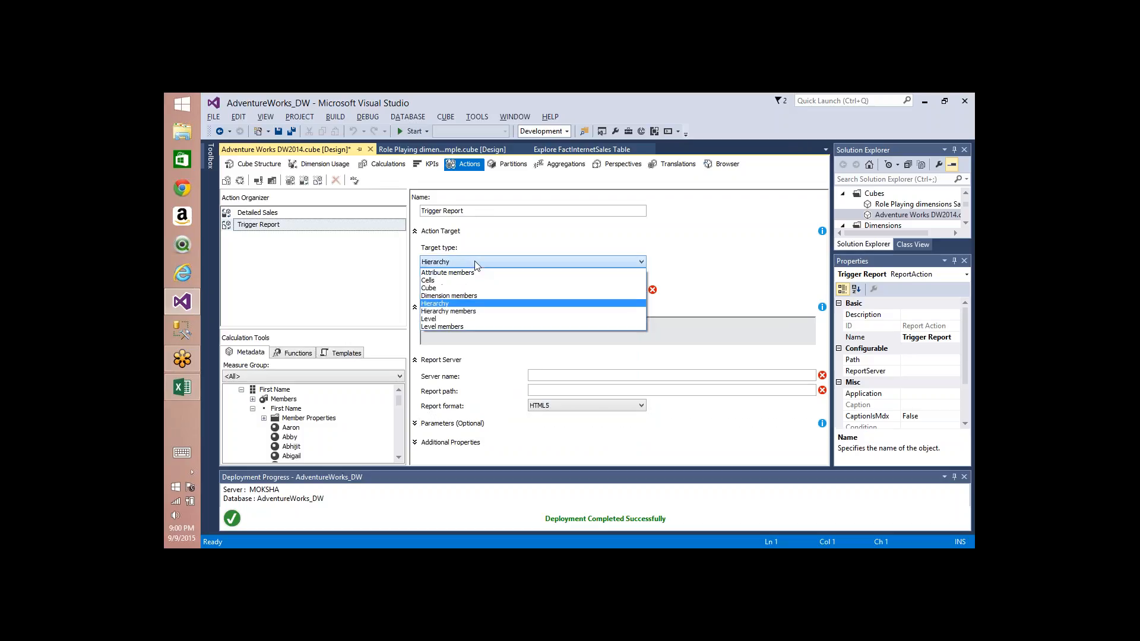
left_click(457, 319)
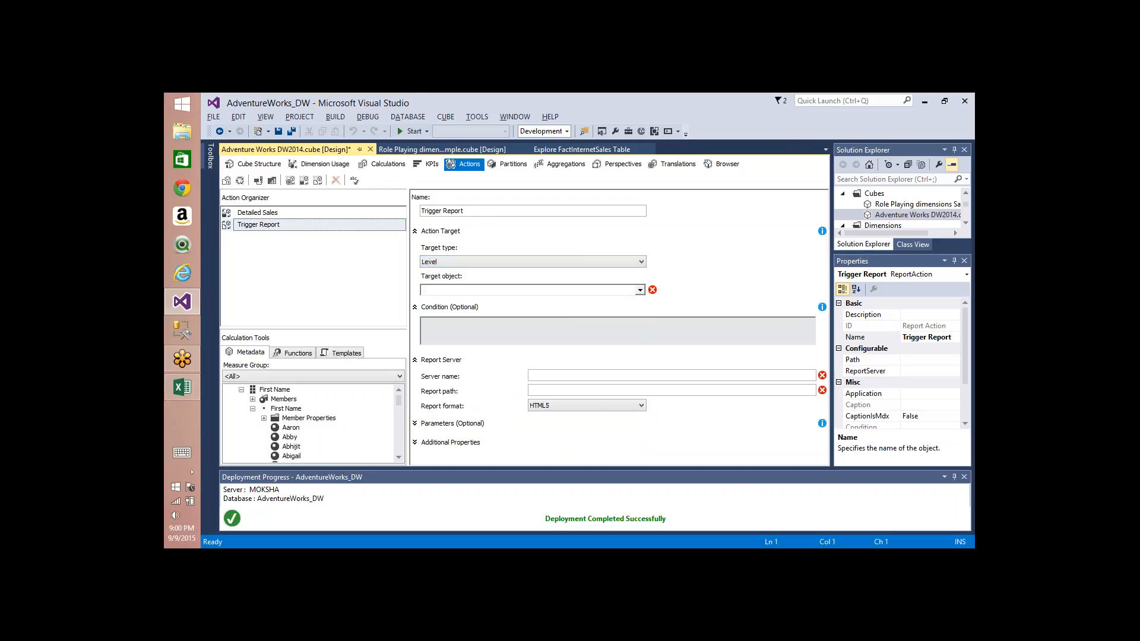
left_click(499, 289)
left_click(436, 330)
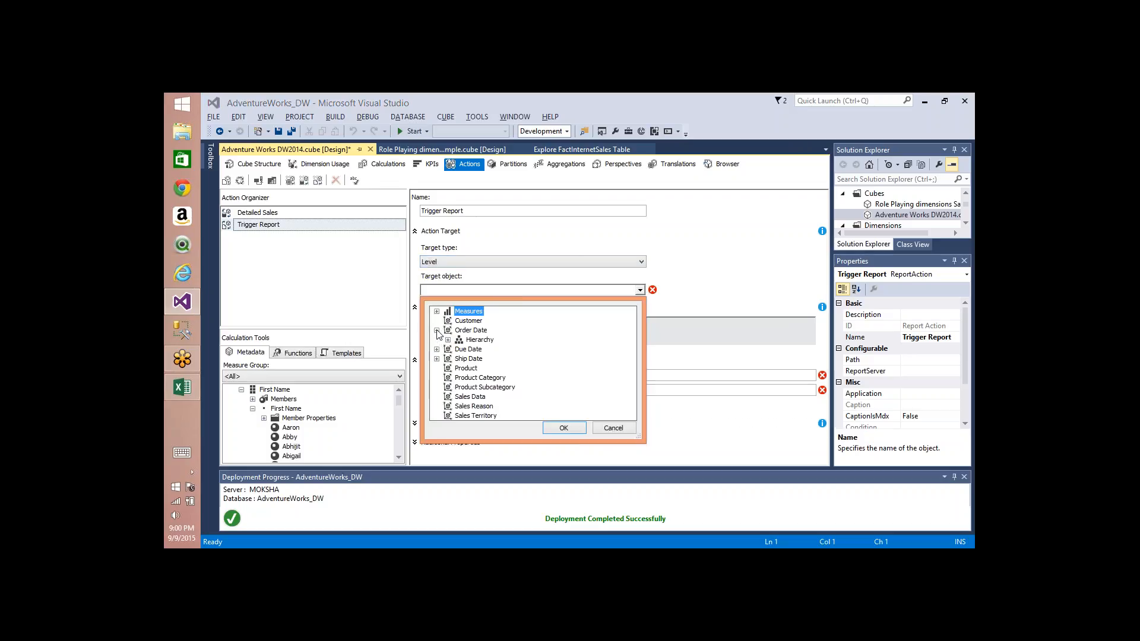
left_click(447, 339)
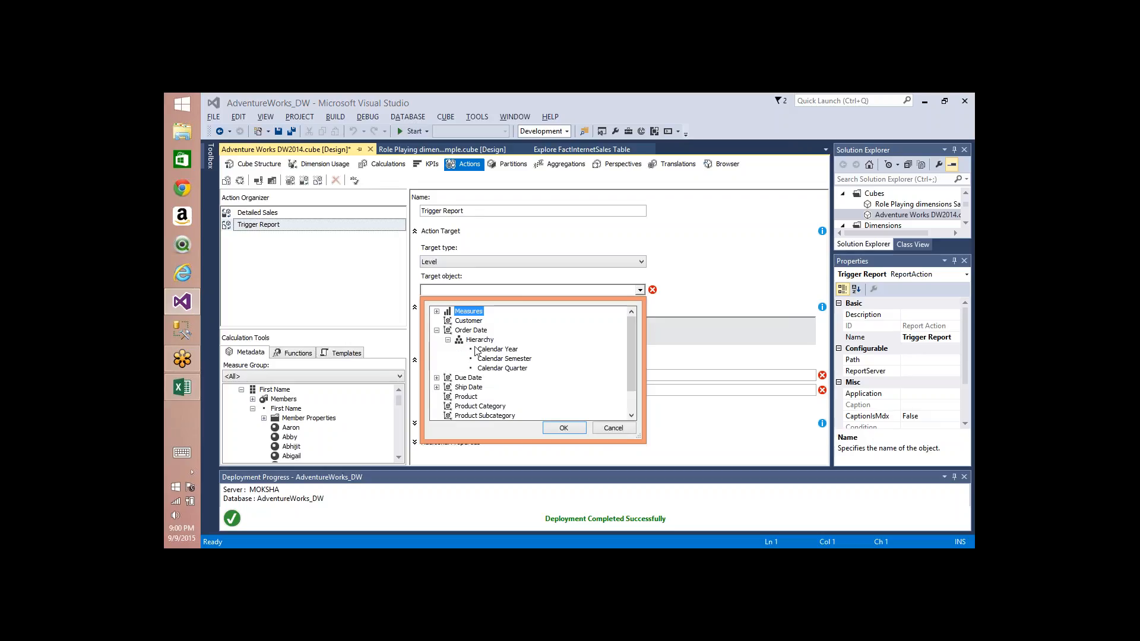
left_click(506, 350)
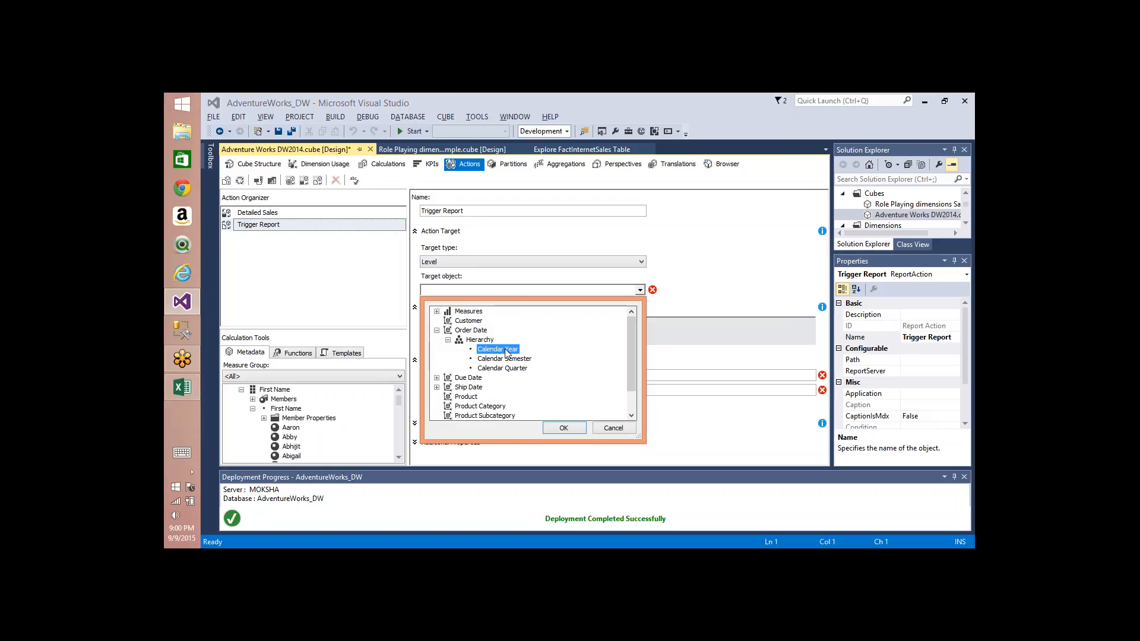
left_click(562, 429)
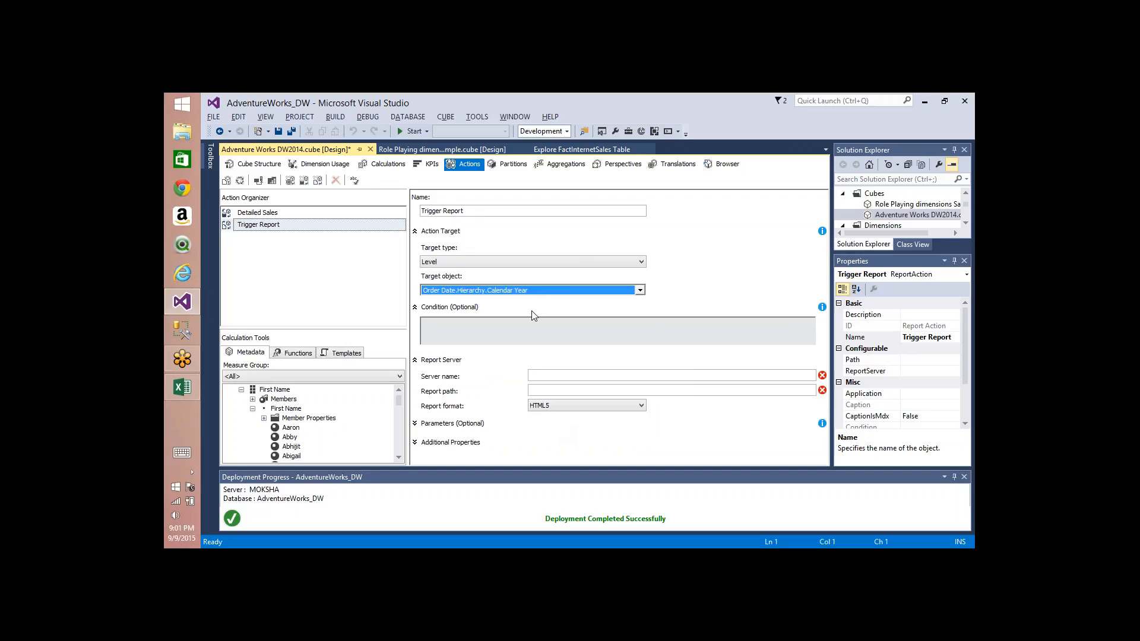
Step: Set the report server's report format to PDF
left_click(489, 326)
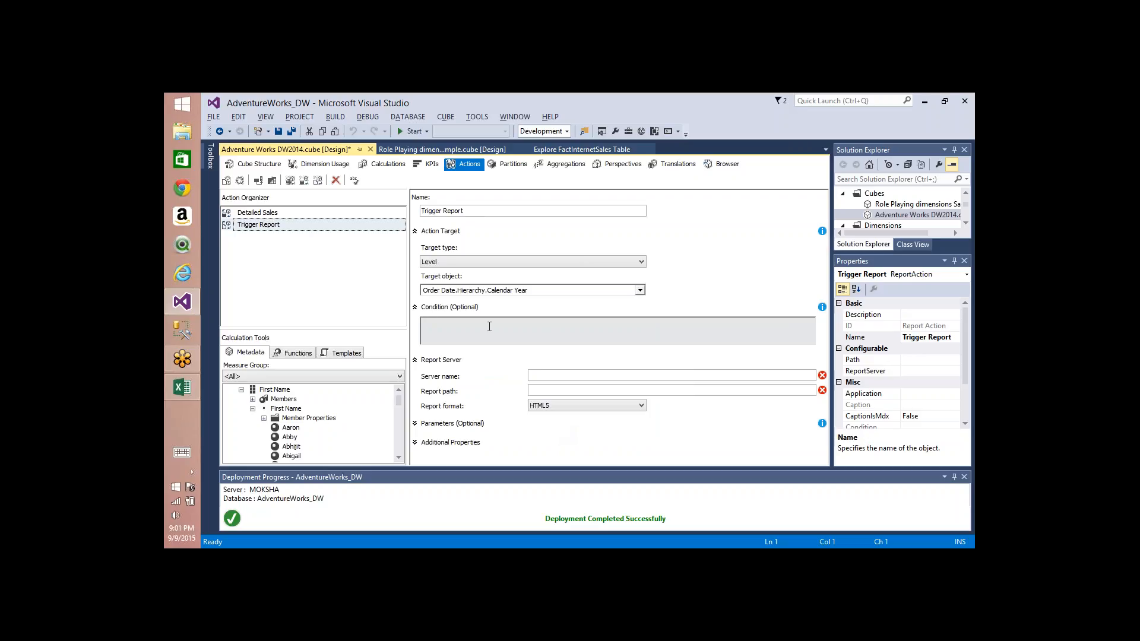
left_click(544, 376)
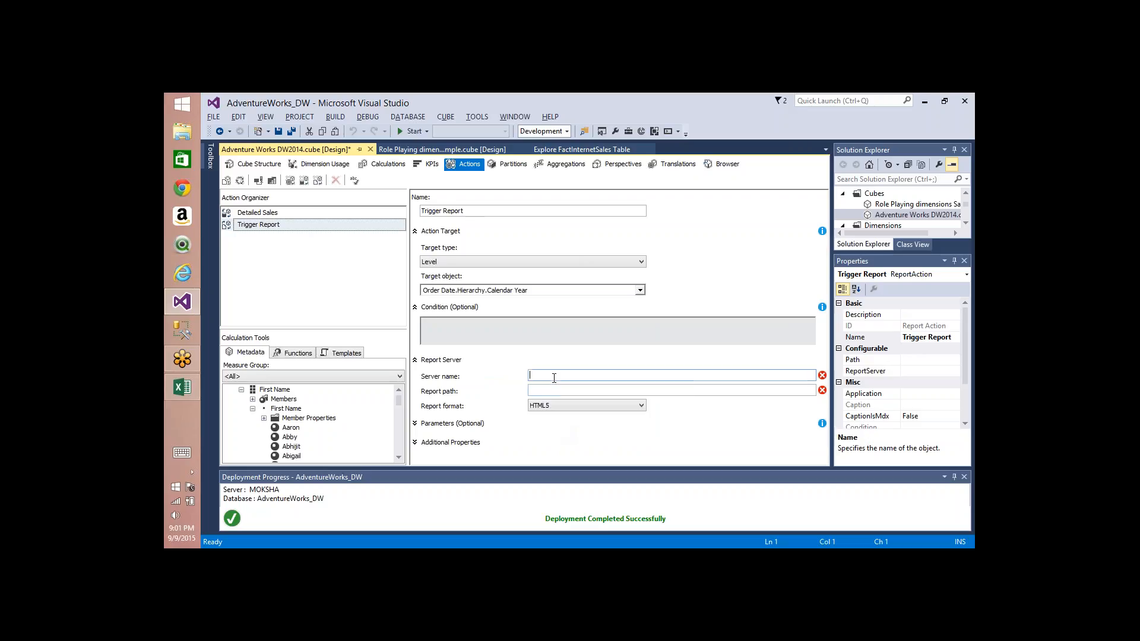
left_click(414, 360)
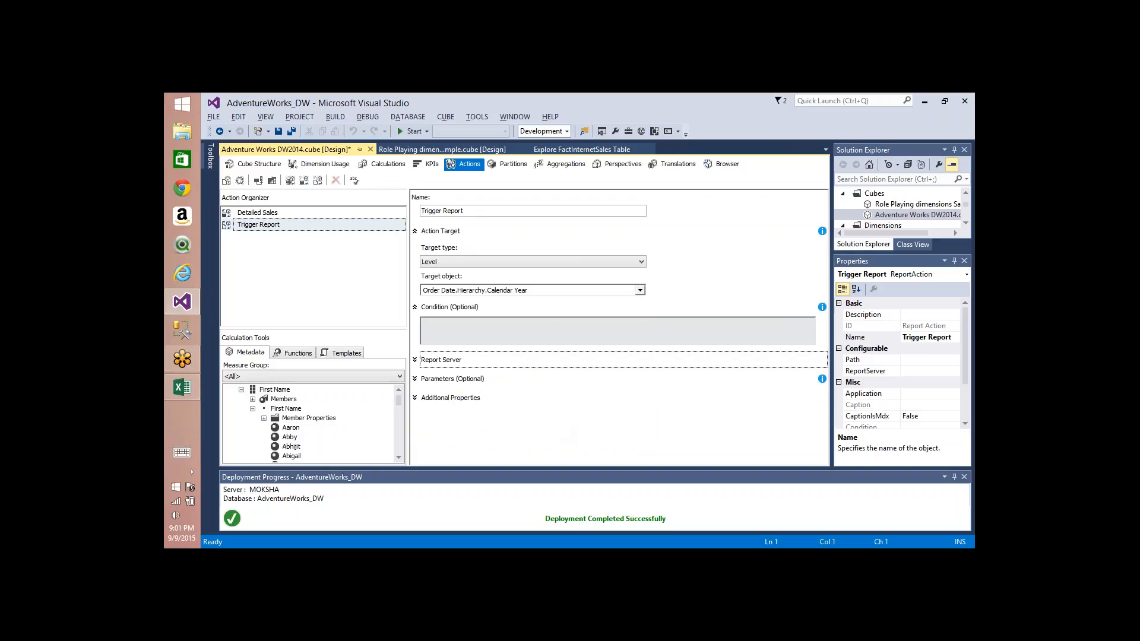
left_click(414, 359)
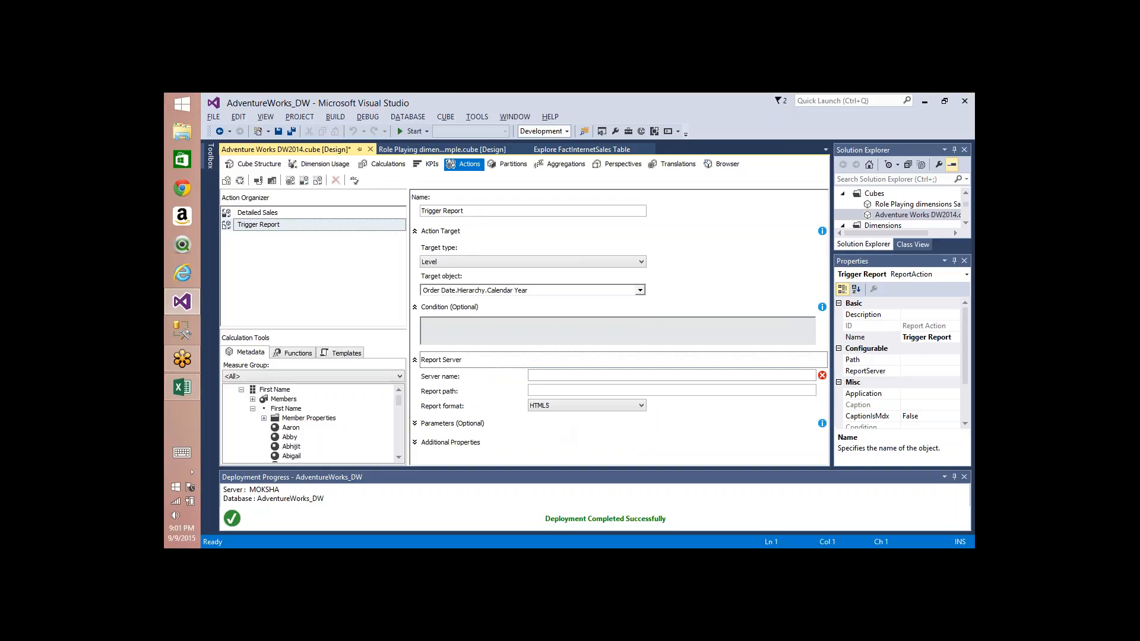
left_click(538, 375)
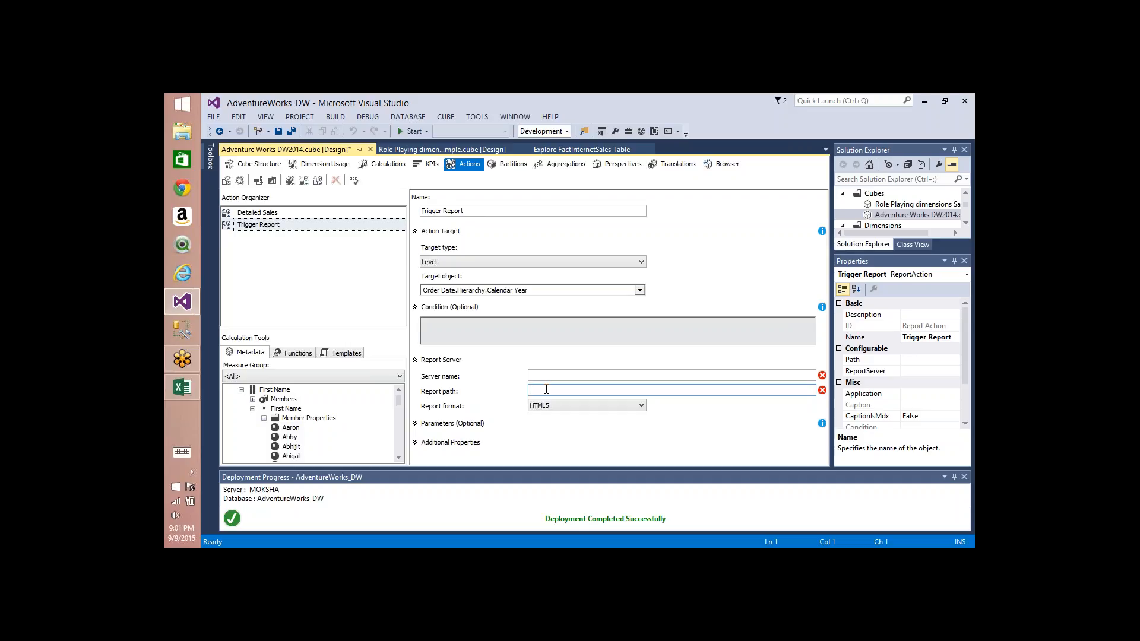
left_click(549, 391)
left_click(563, 406)
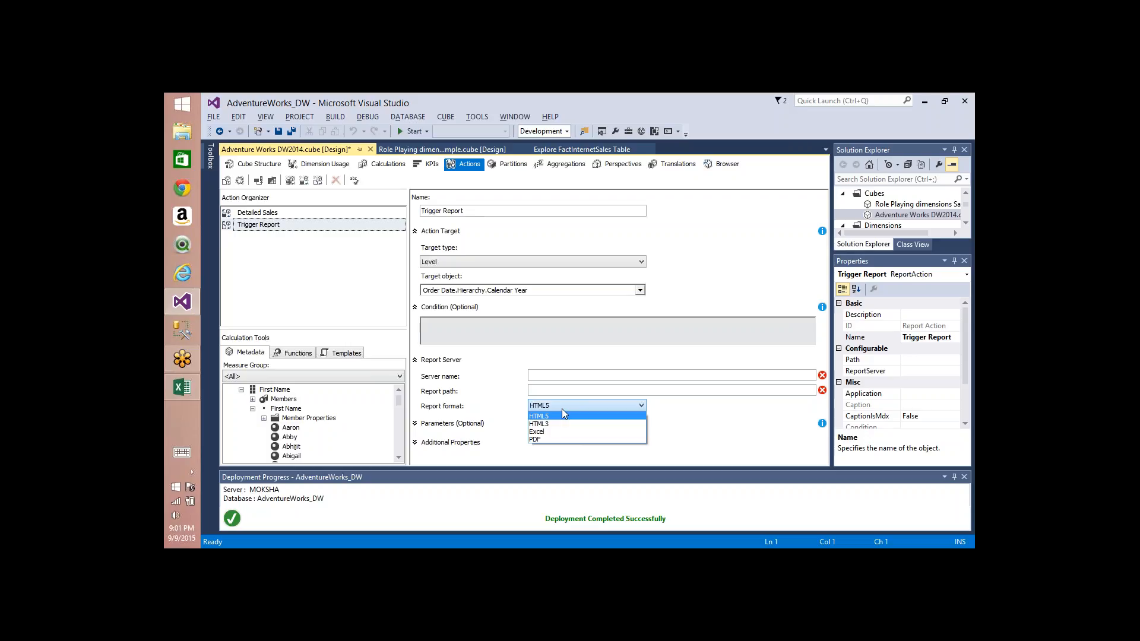
left_click(537, 439)
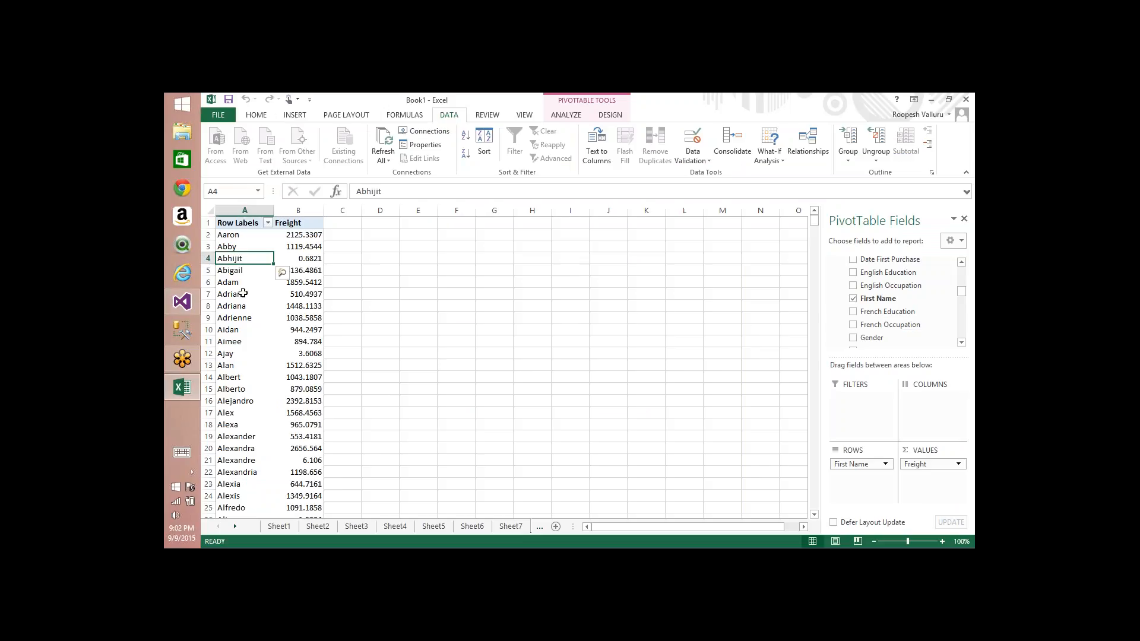
Step: Check the additional actions offered for the Adrian row label in the pivot table again
right_click(243, 294)
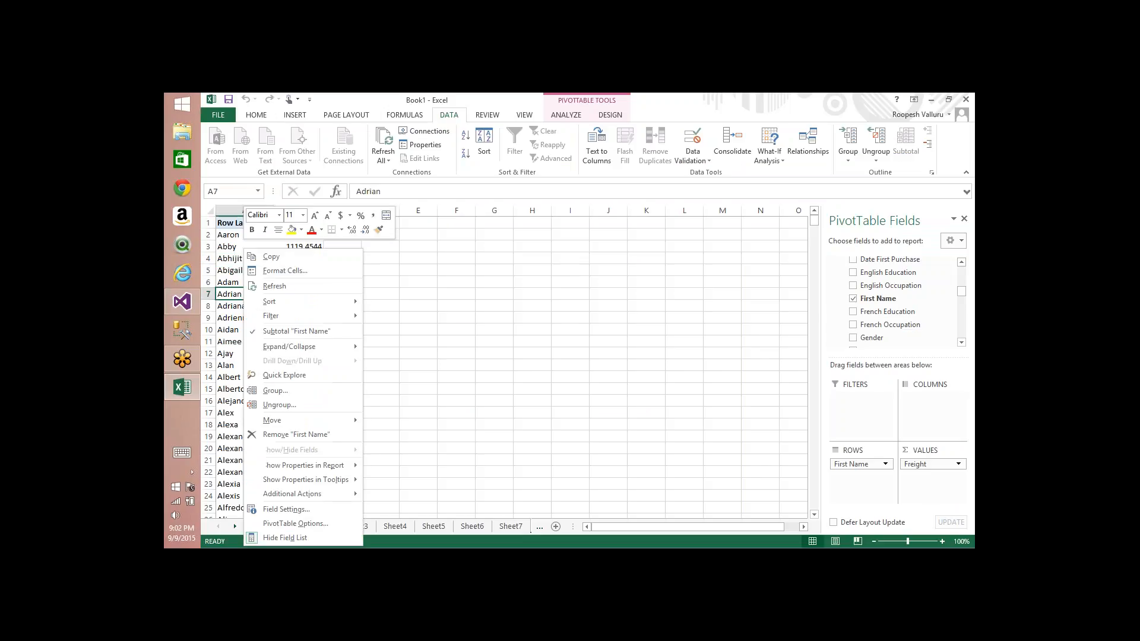
mouse_move(318, 495)
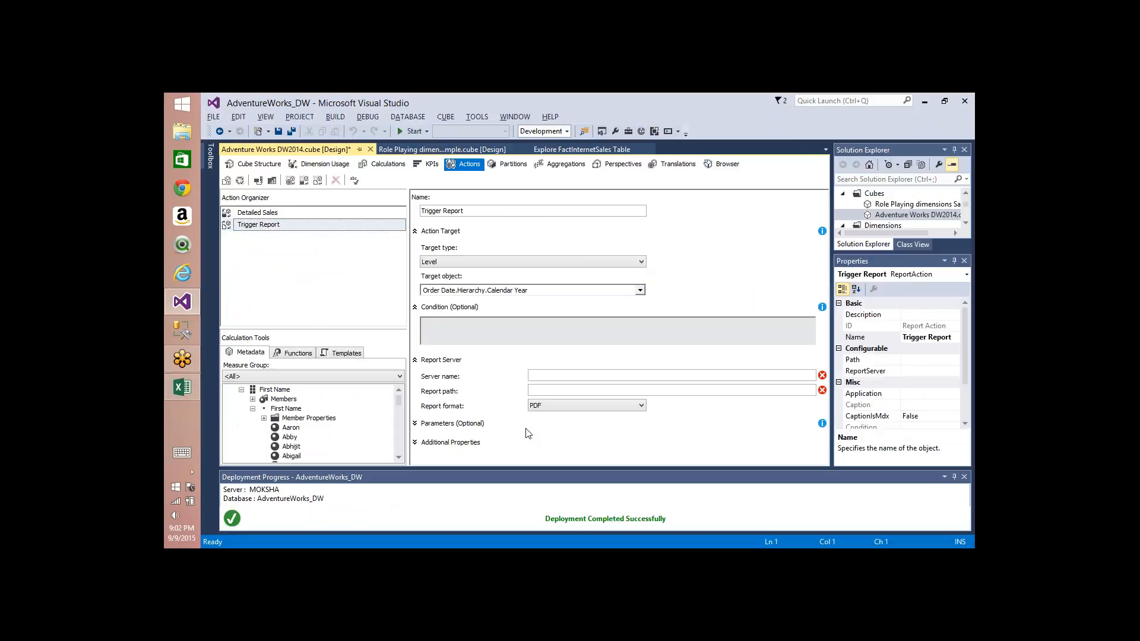
left_click(546, 376)
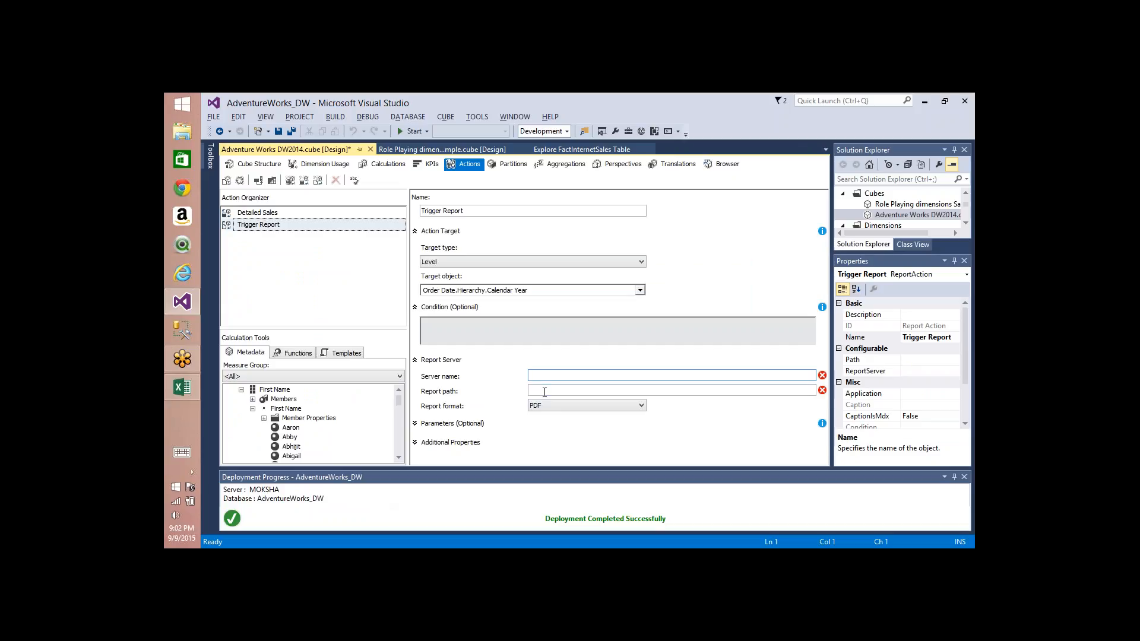
Step: Expand the report parameters and add a parameter named Country
left_click(544, 393)
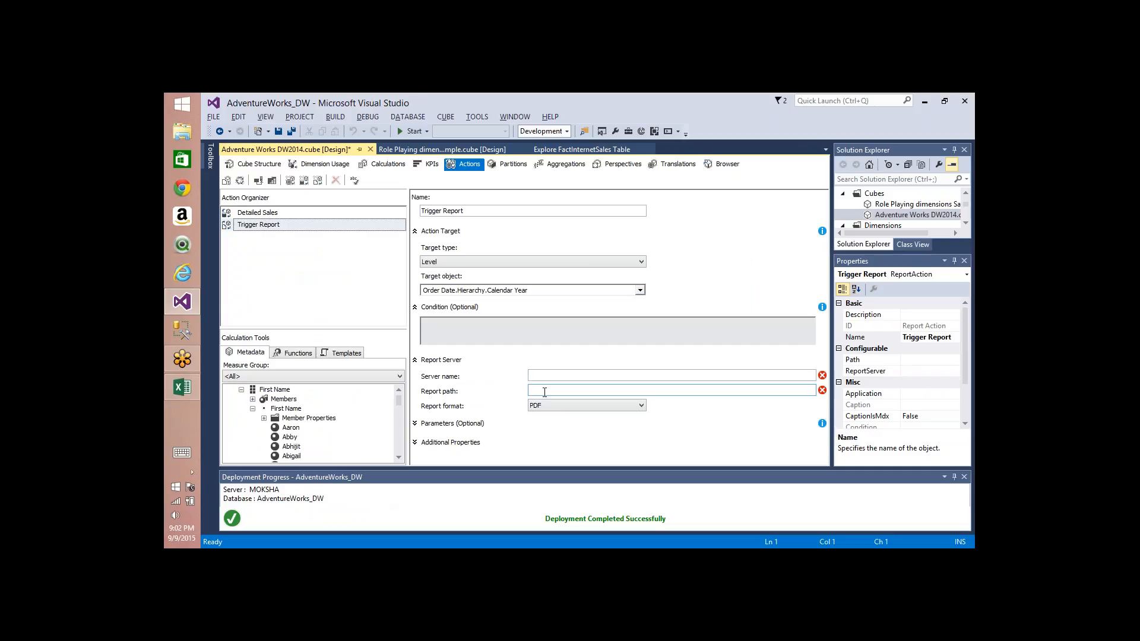
left_click(544, 391)
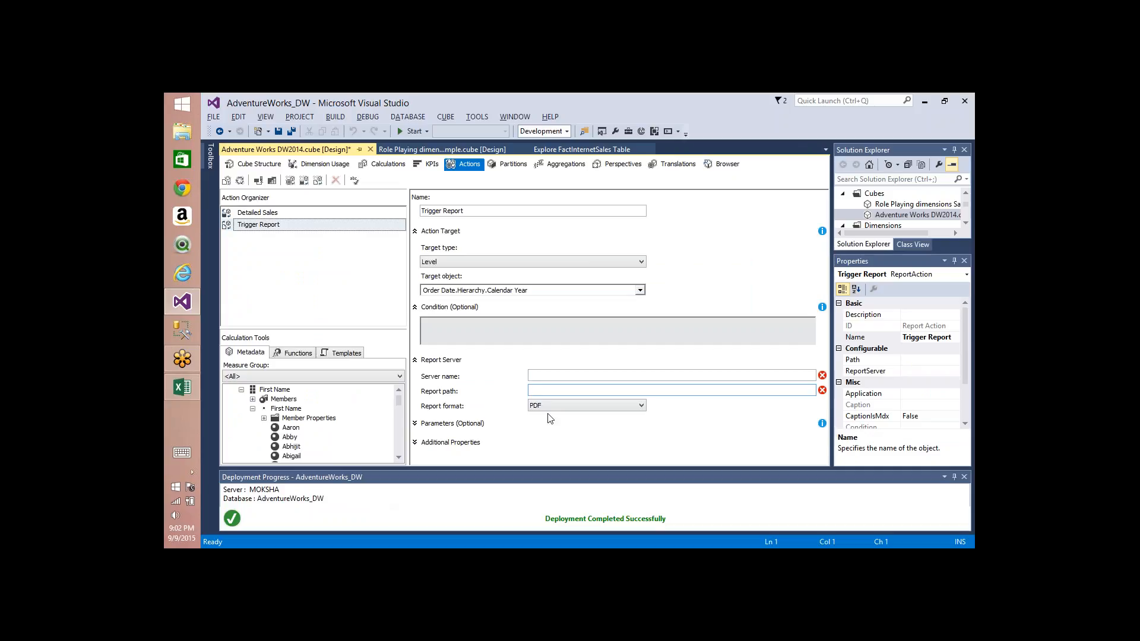
left_click(415, 424)
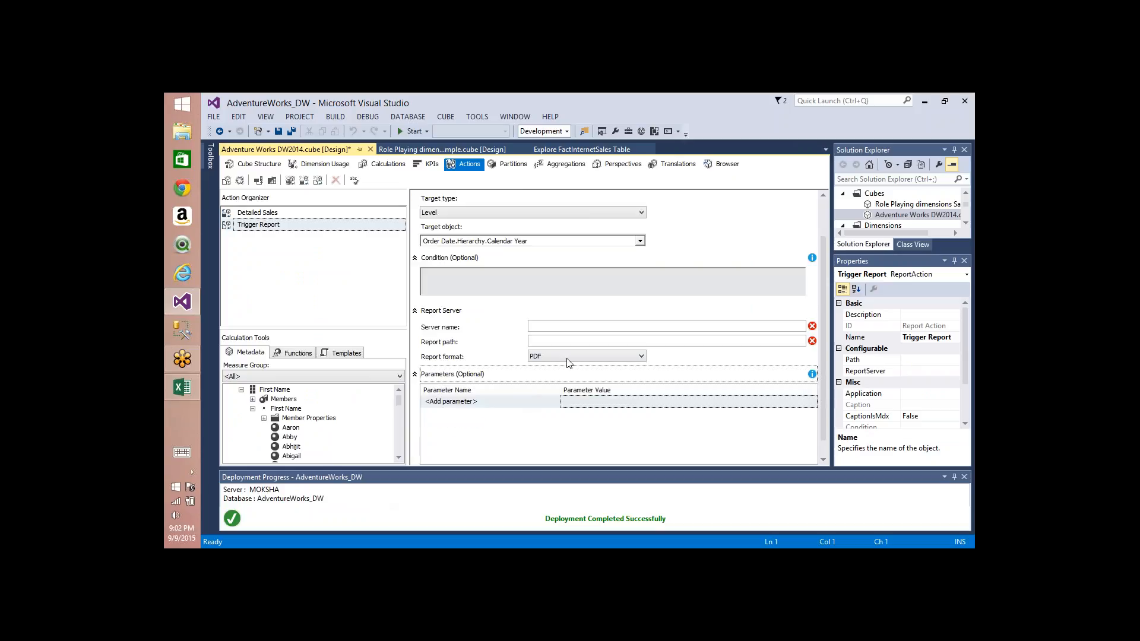
left_click(557, 327)
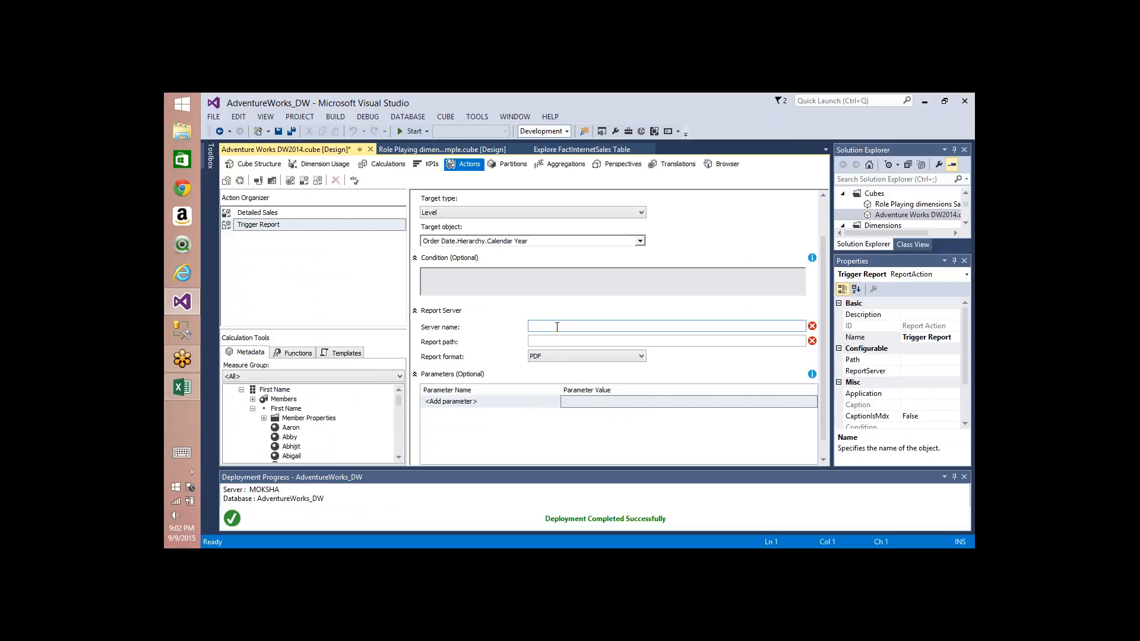
left_click(500, 397)
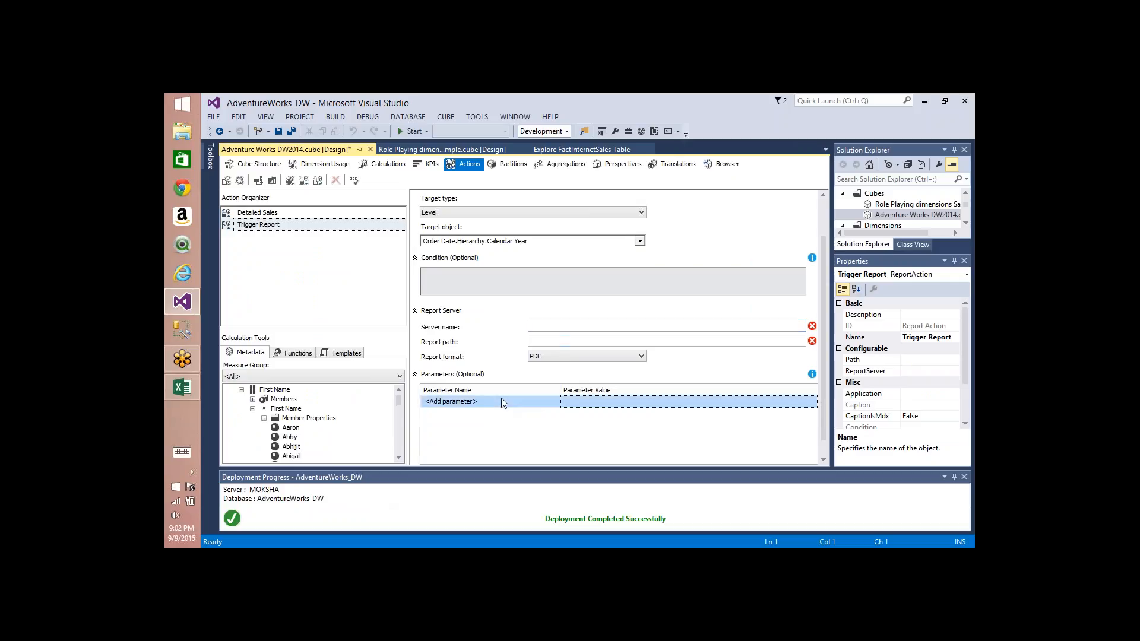
type("C")
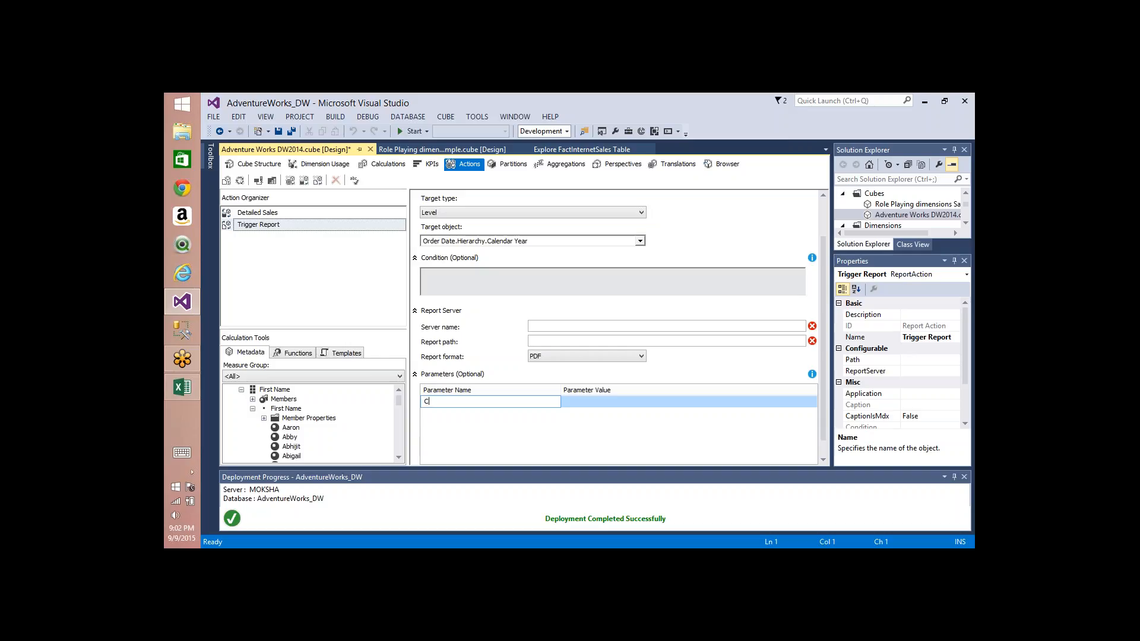
type("ountry")
key("Tab")
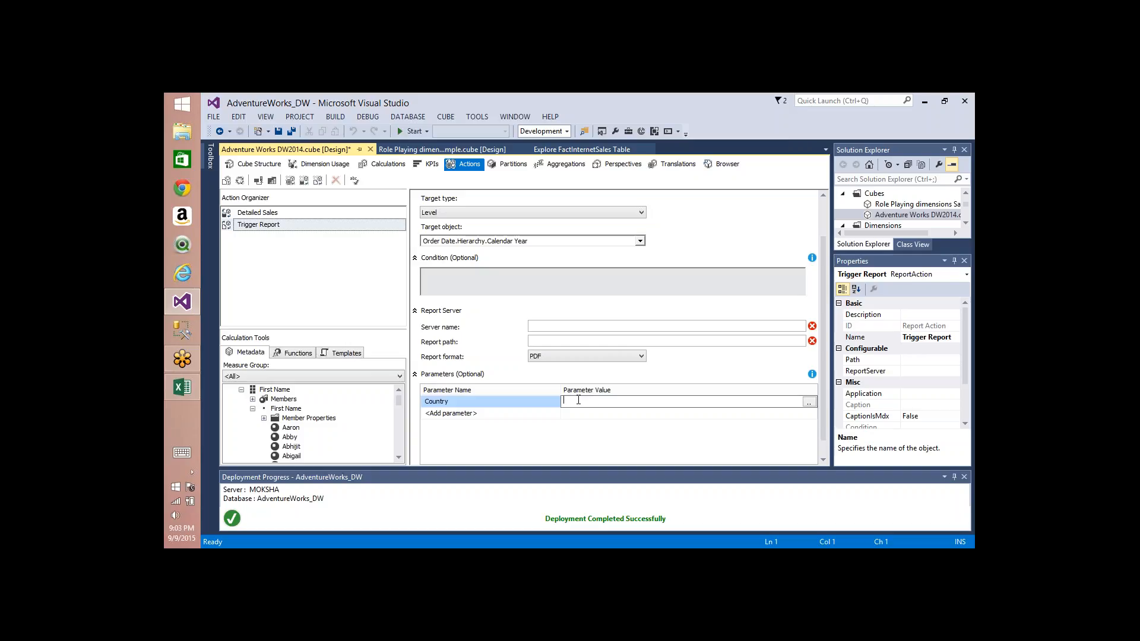
Step: Try to remove the Country parameter by clearing its name, dismissing the error dialogs
left_click(450, 403)
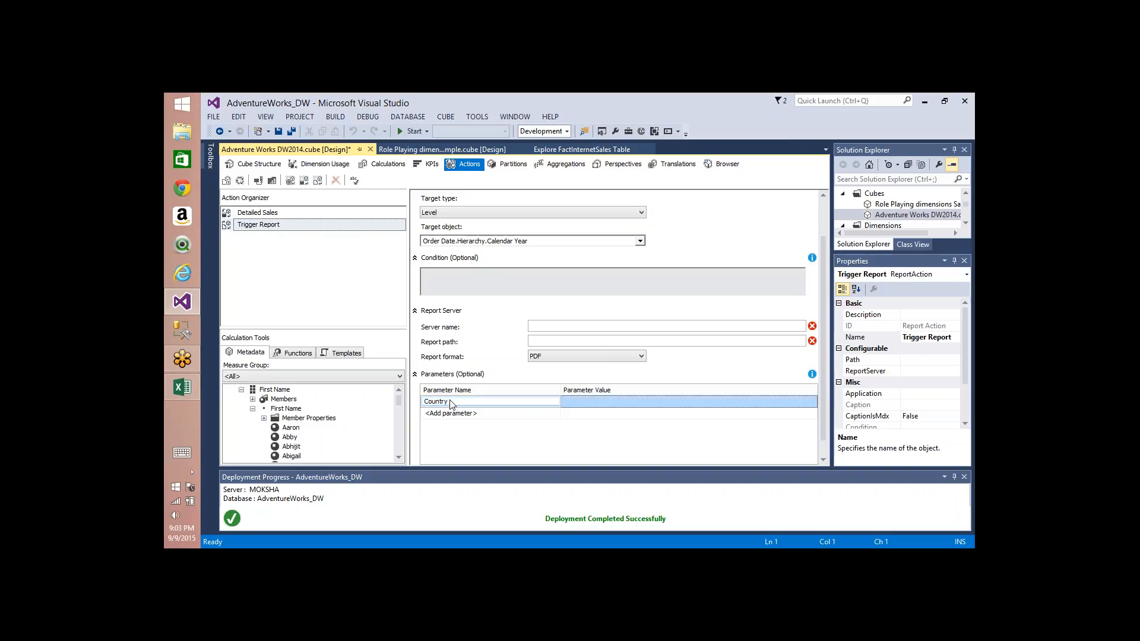
key("ctrl+a")
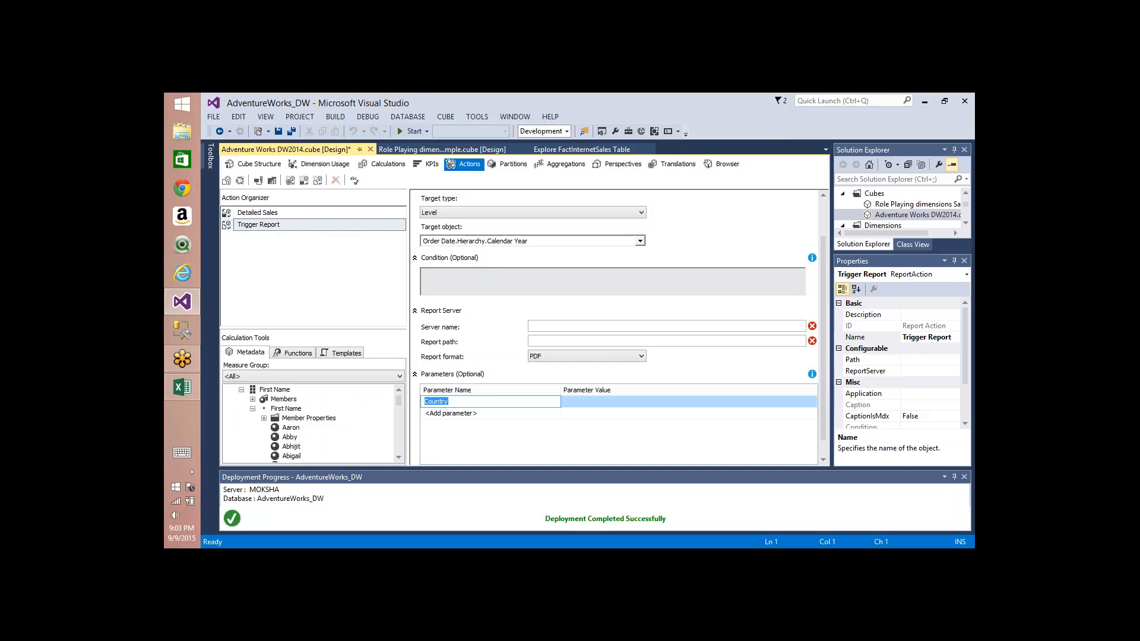
key("BackSpace")
left_click(686, 376)
left_click(760, 354)
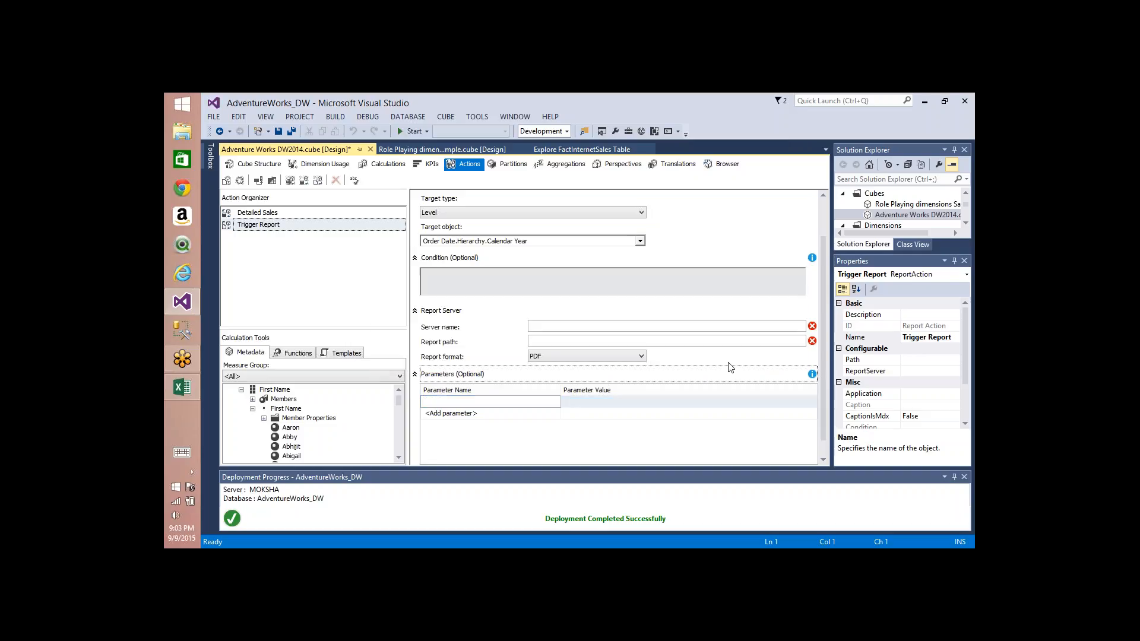
right_click(477, 403)
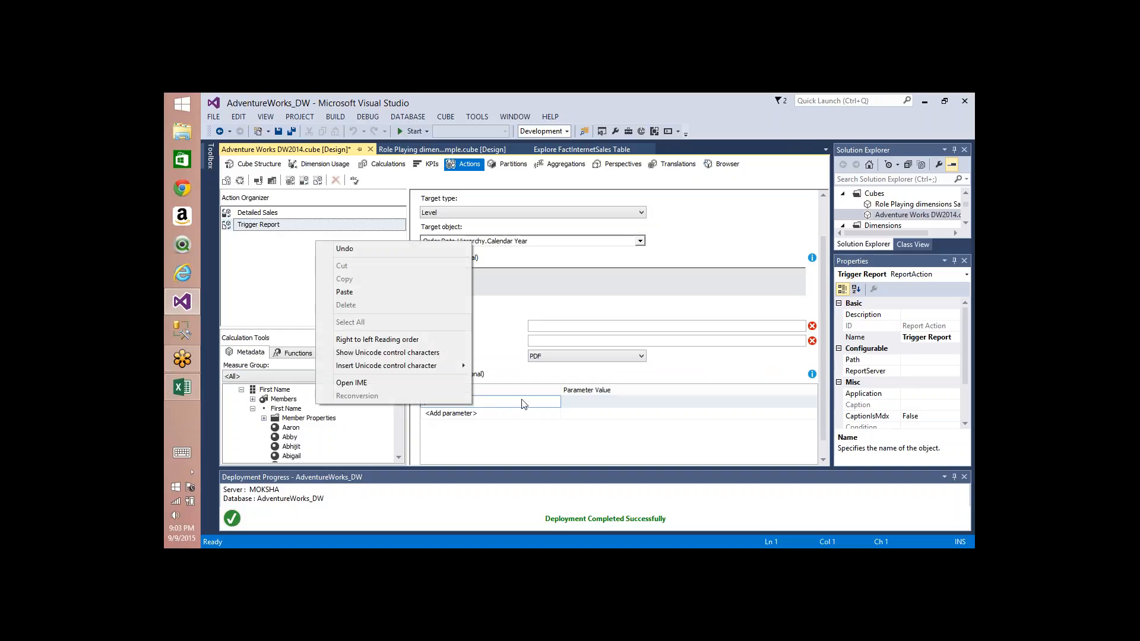
right_click(600, 406)
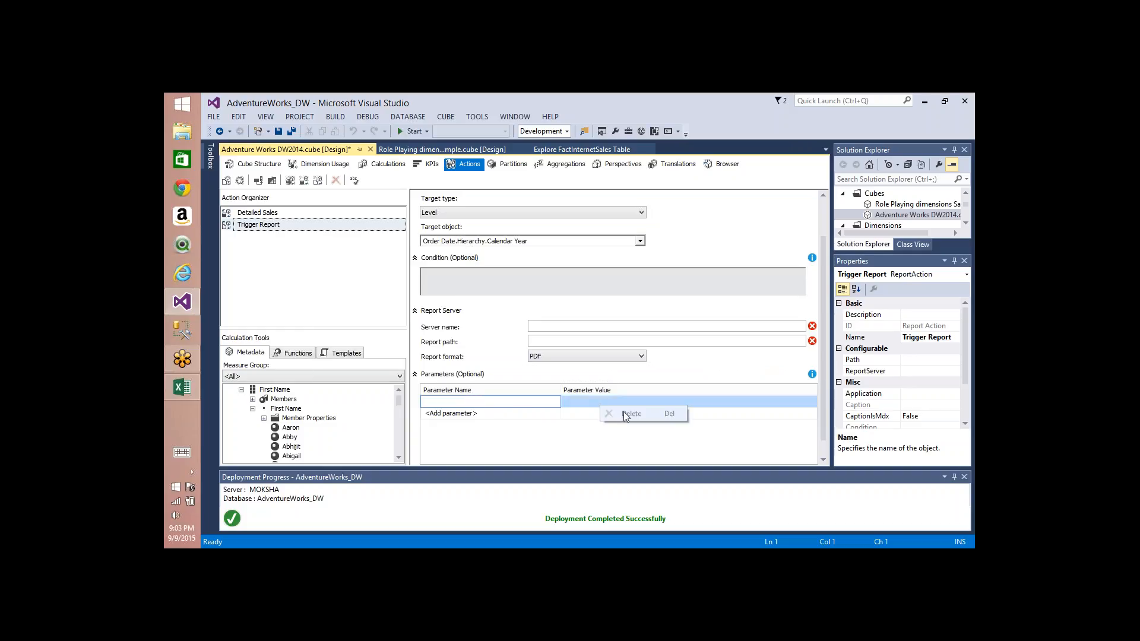
left_click(573, 403)
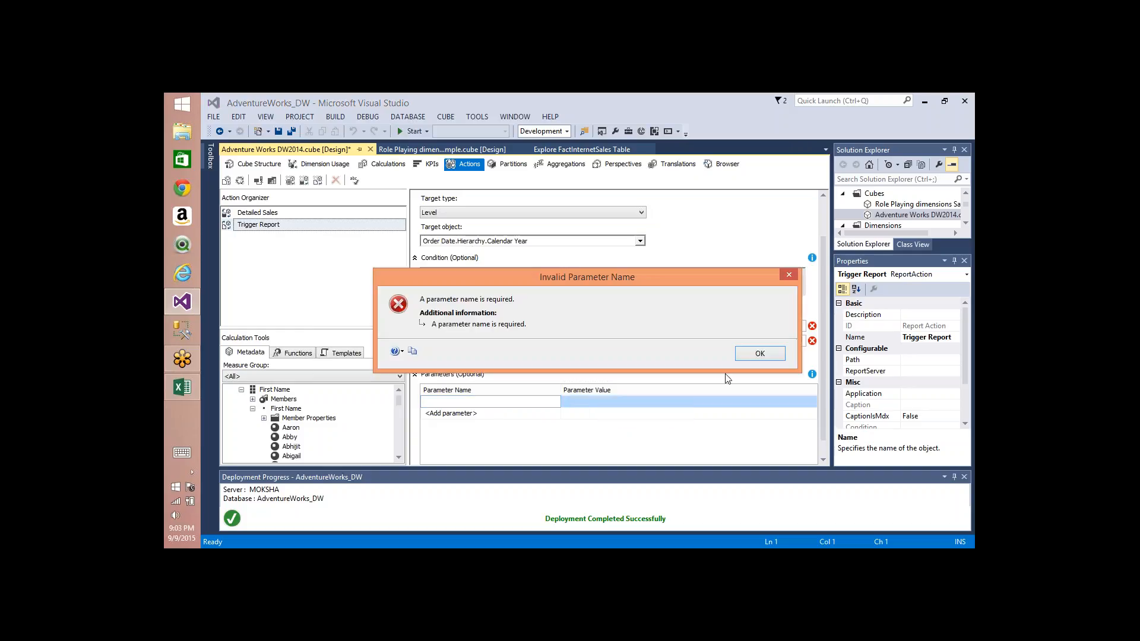
left_click(747, 355)
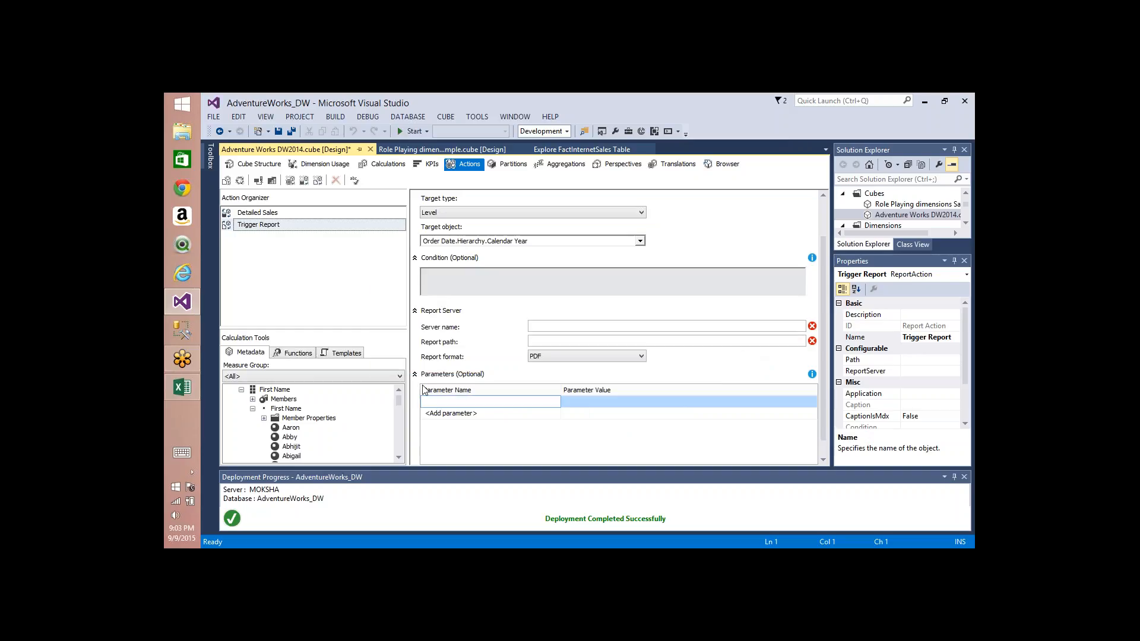
left_click(446, 430)
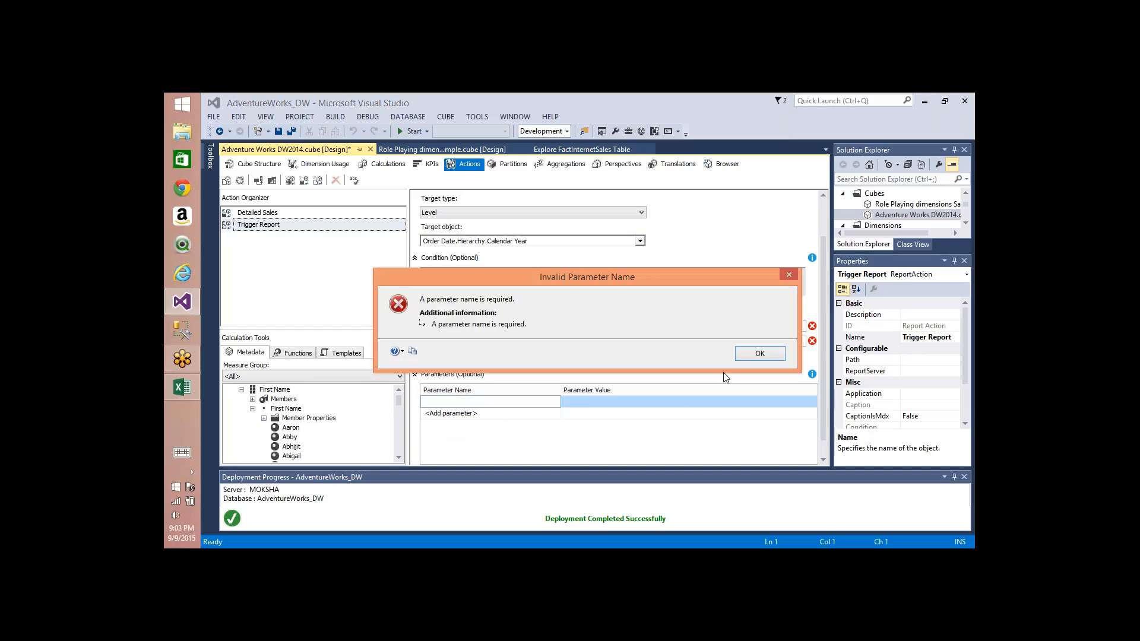
left_click(765, 354)
Step: Name the parameter e and set its value to "tets"
type("e")
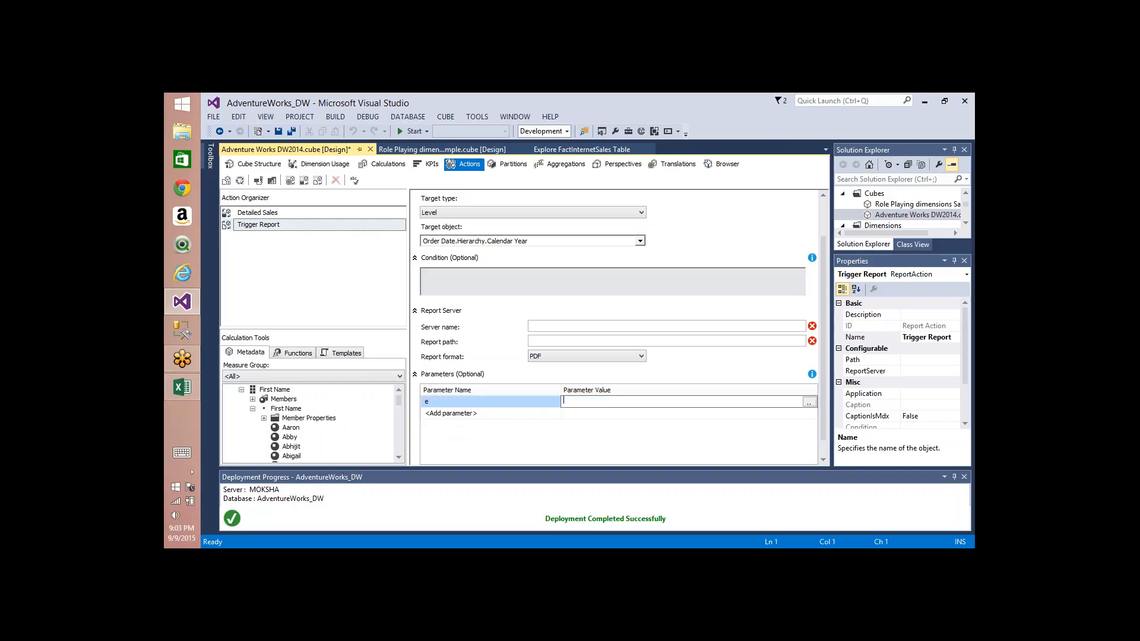
right_click(530, 403)
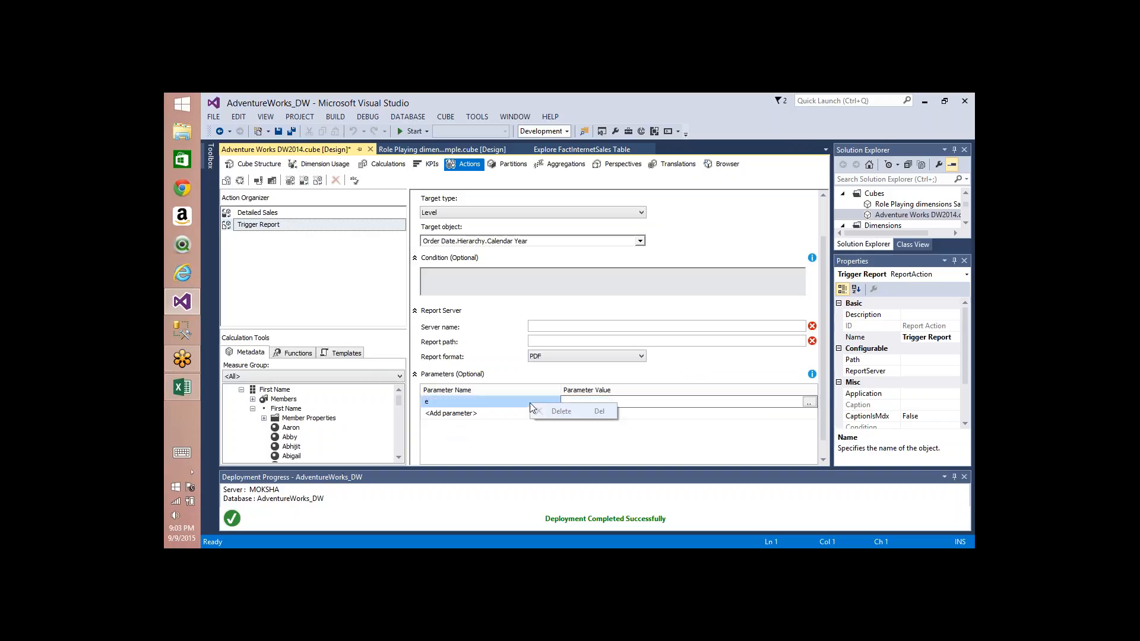
left_click(593, 400)
type("\"")
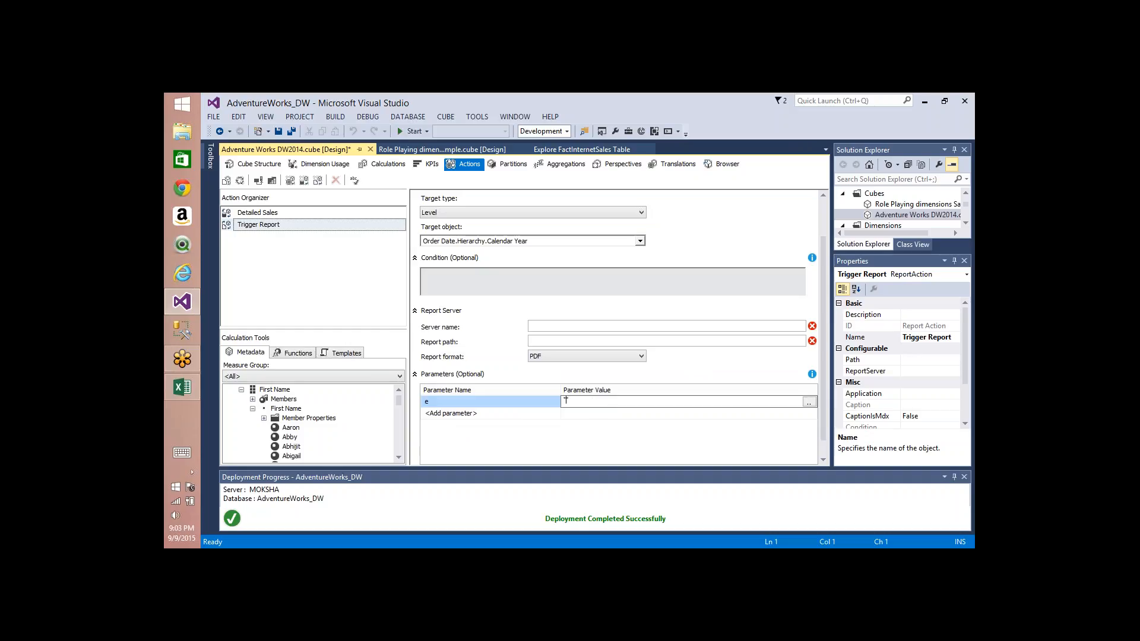
type("tets\"")
key("Return")
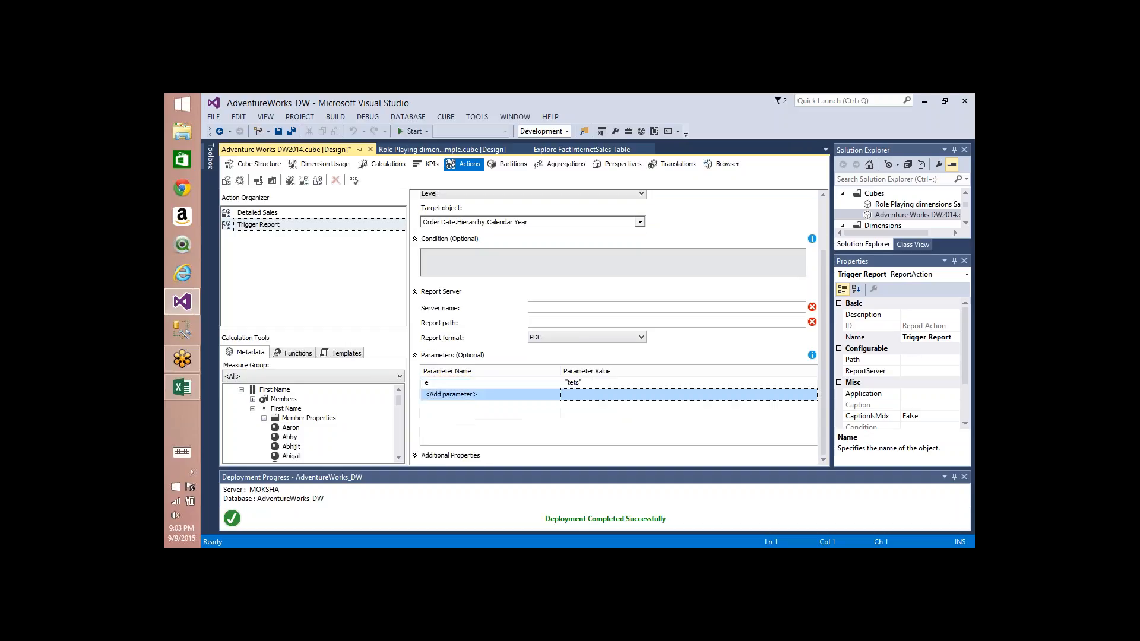
Step: Try to delete the e parameter row
left_click(536, 383)
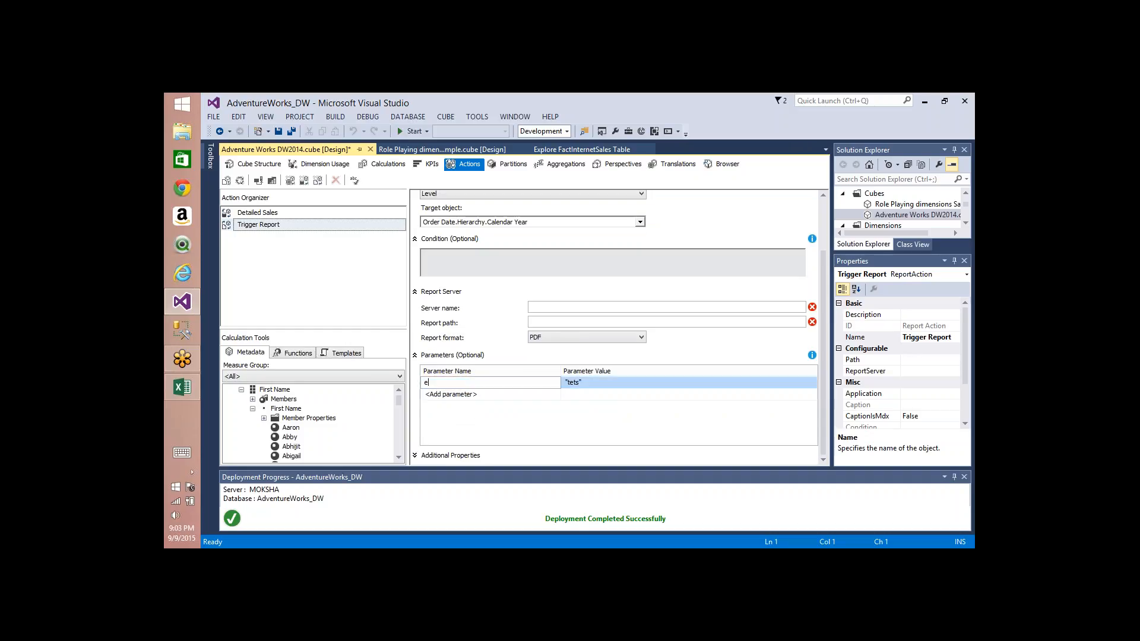
right_click(536, 382)
right_click(601, 380)
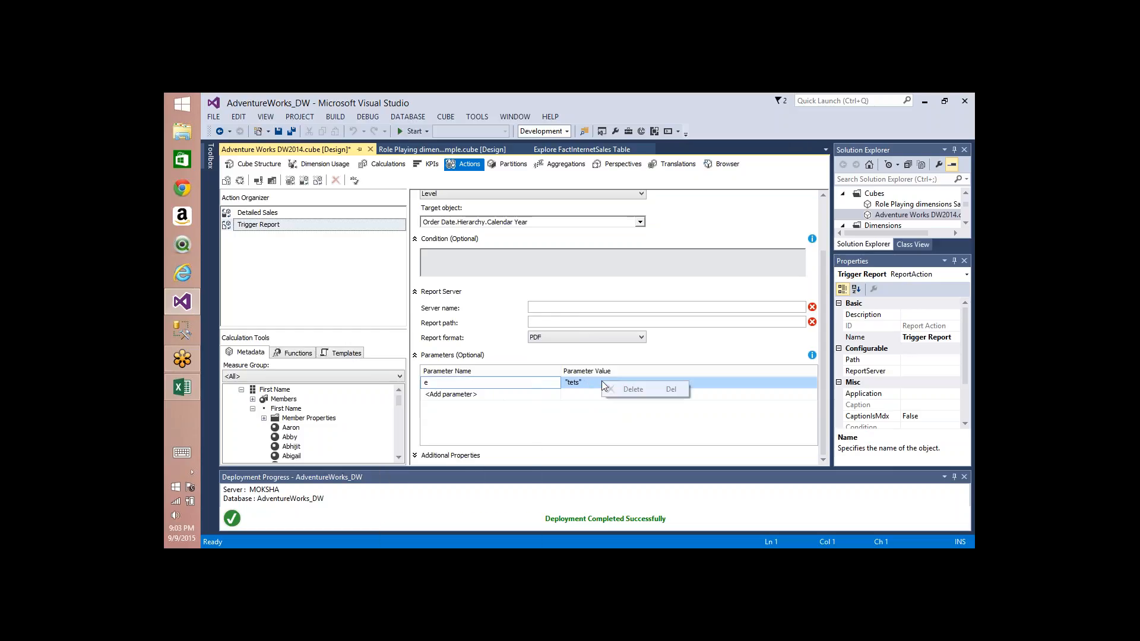
left_click(681, 361)
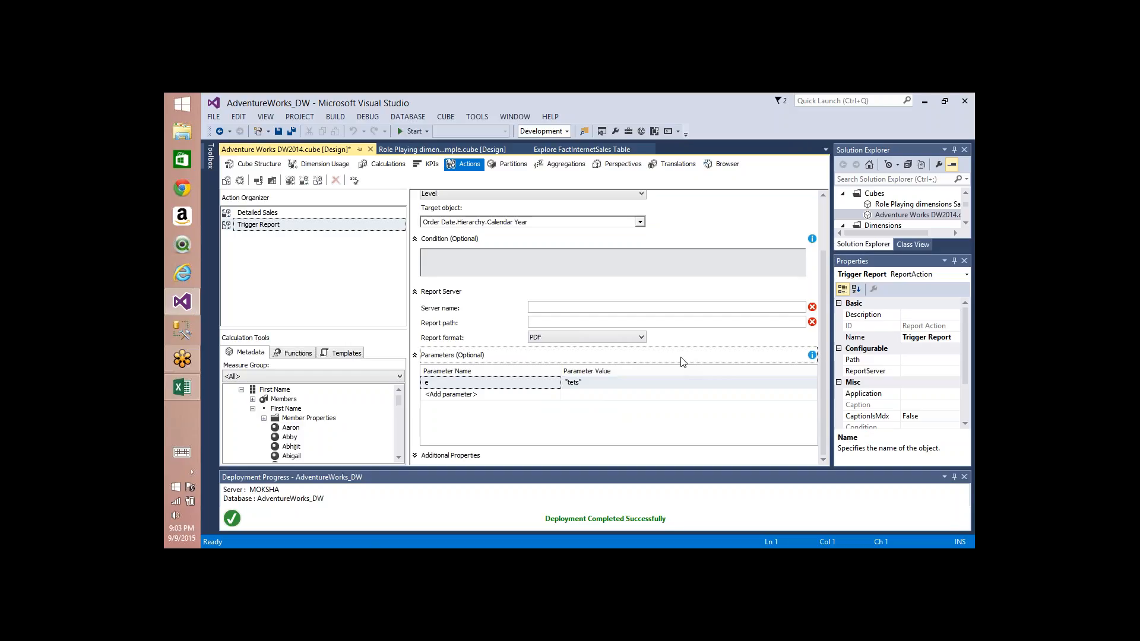
Step: Expand the additional properties and review the Invocation and Caption is MDX options
left_click(415, 455)
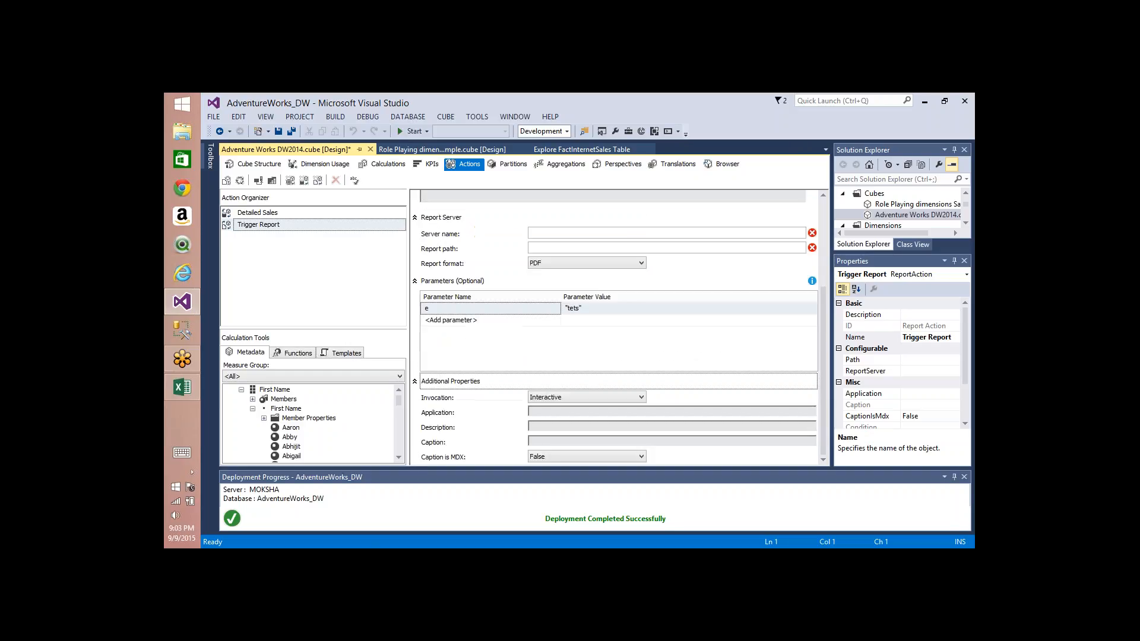
left_click(587, 396)
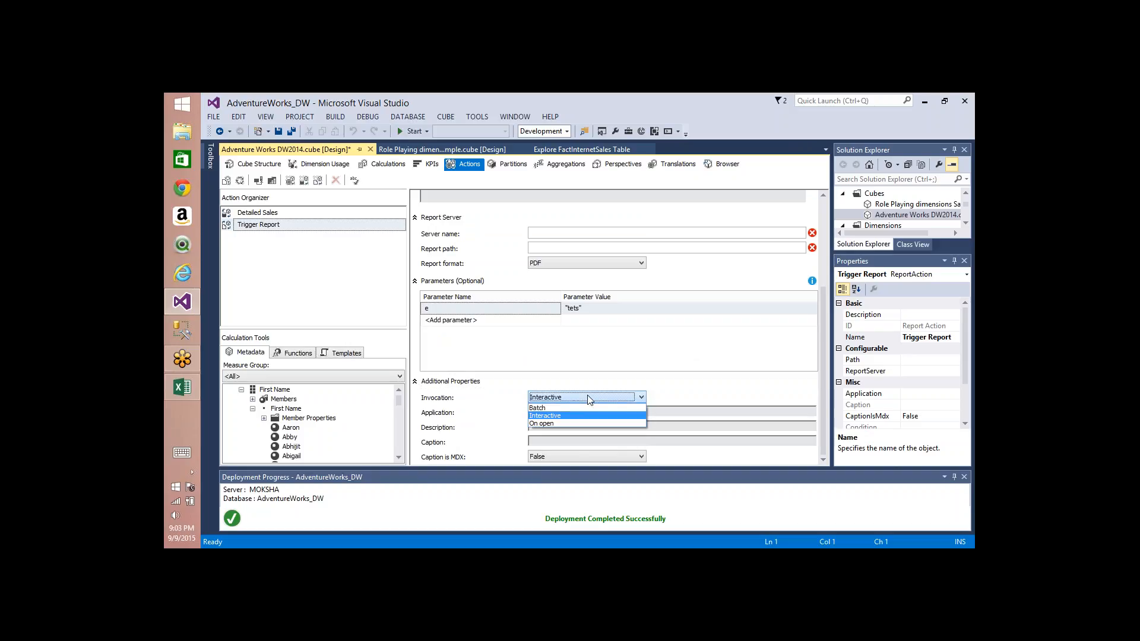
left_click(587, 397)
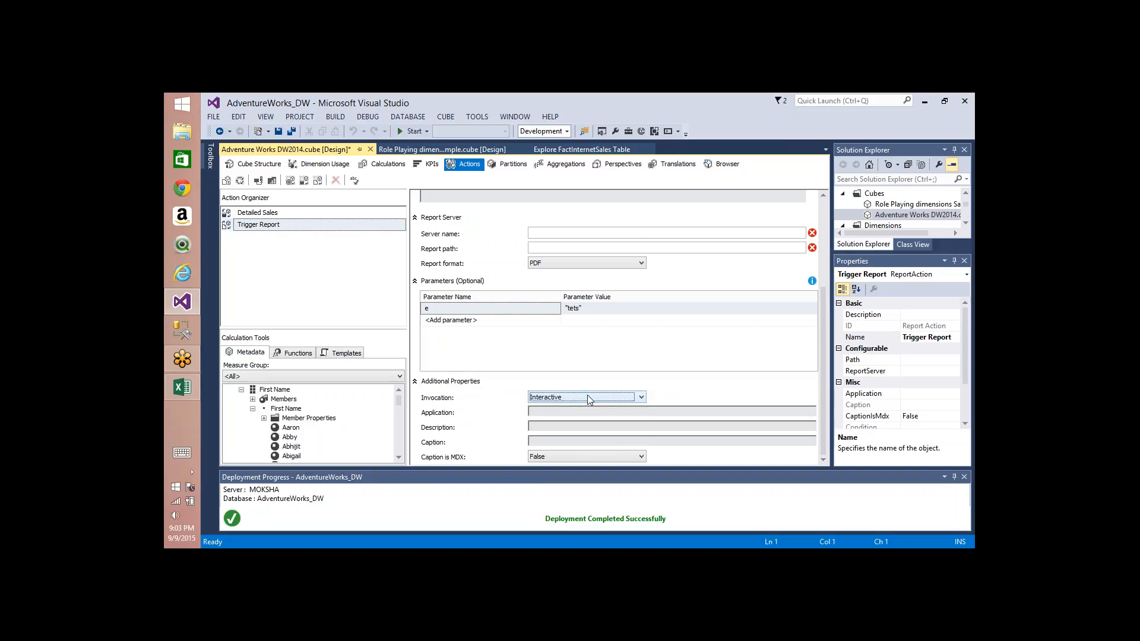
left_click(578, 412)
left_click(590, 460)
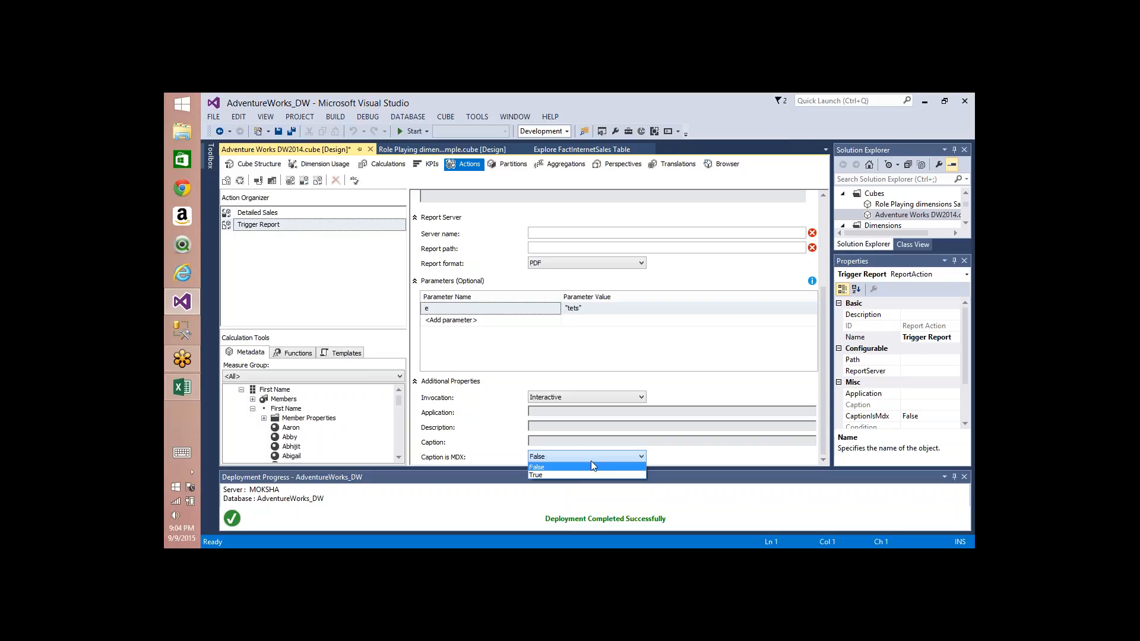
left_click(575, 237)
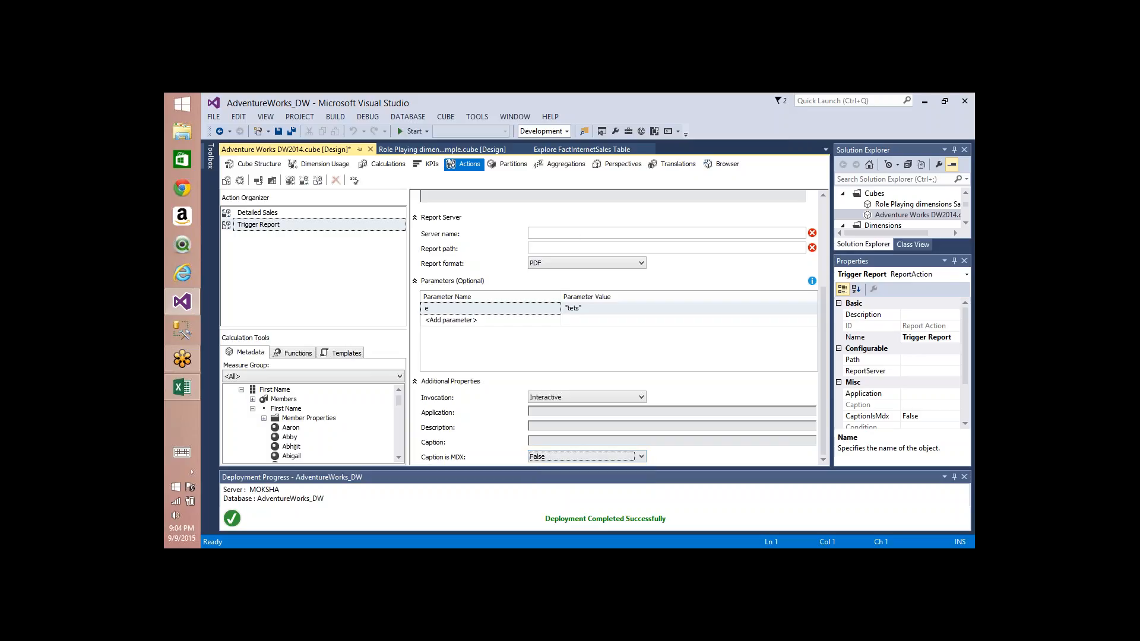
left_click(575, 234)
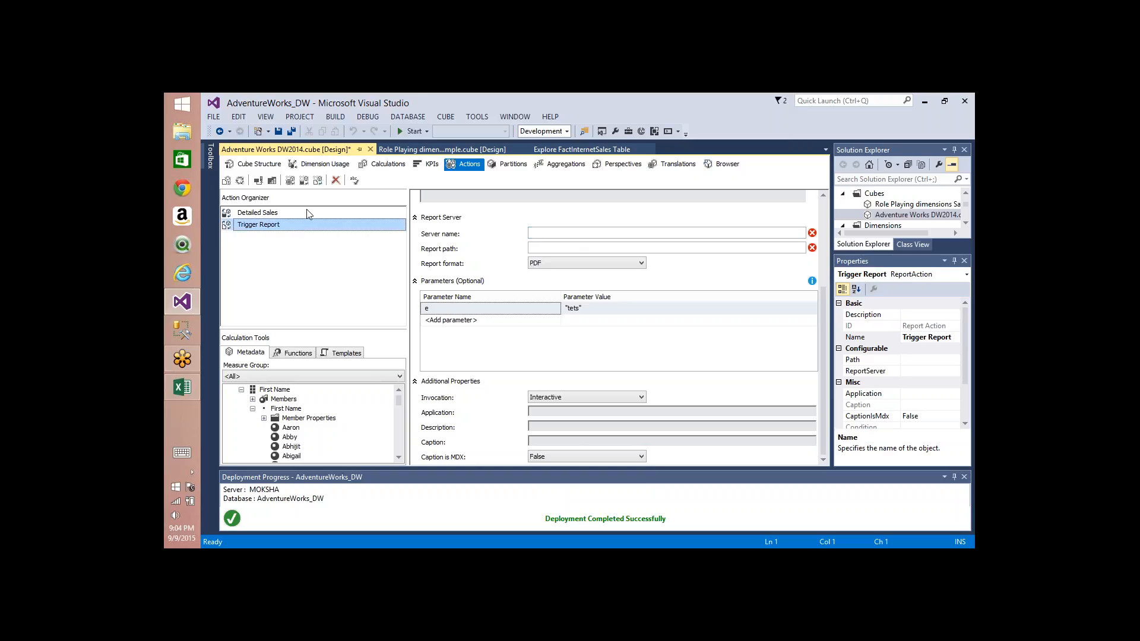
Step: Add a new report action, then delete it together with the Trigger Report action
left_click(319, 181)
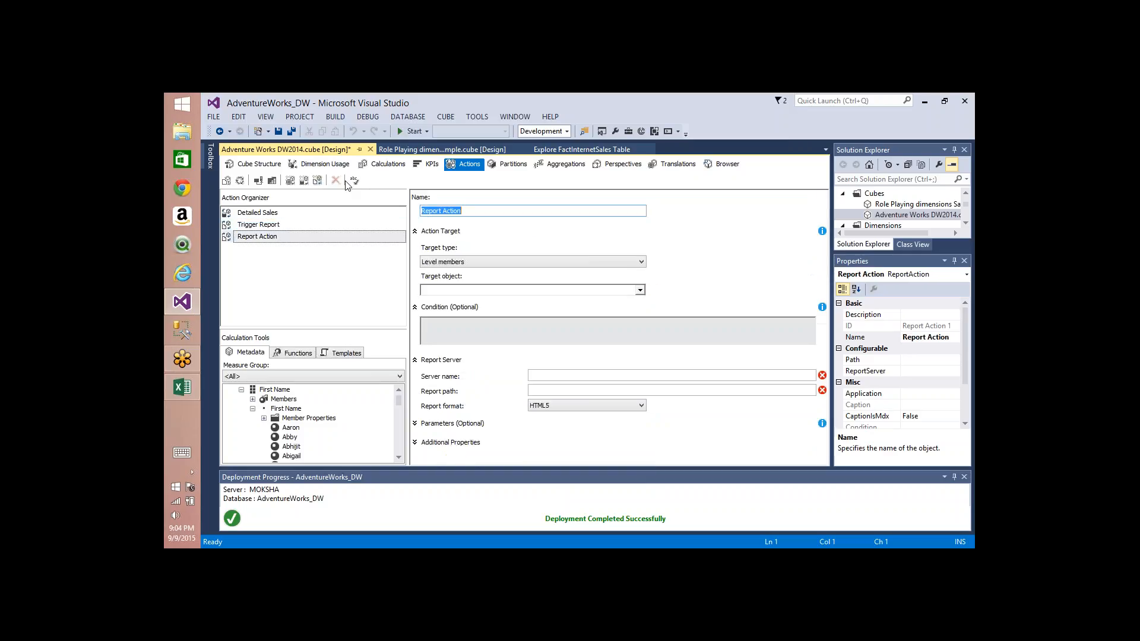
left_click(298, 238)
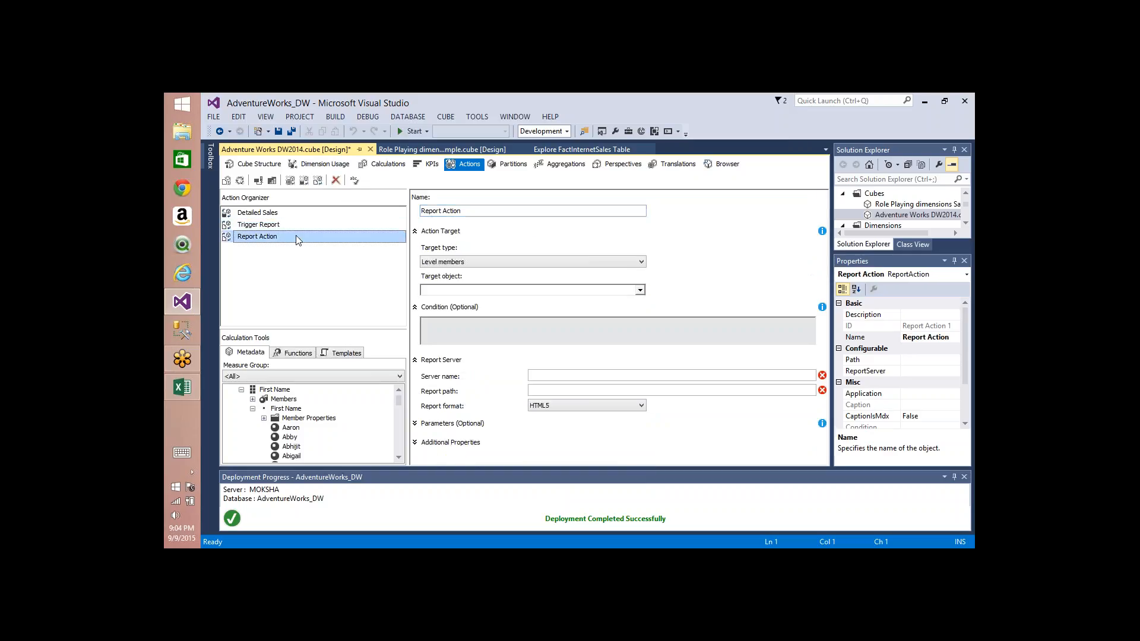
left_click(335, 180)
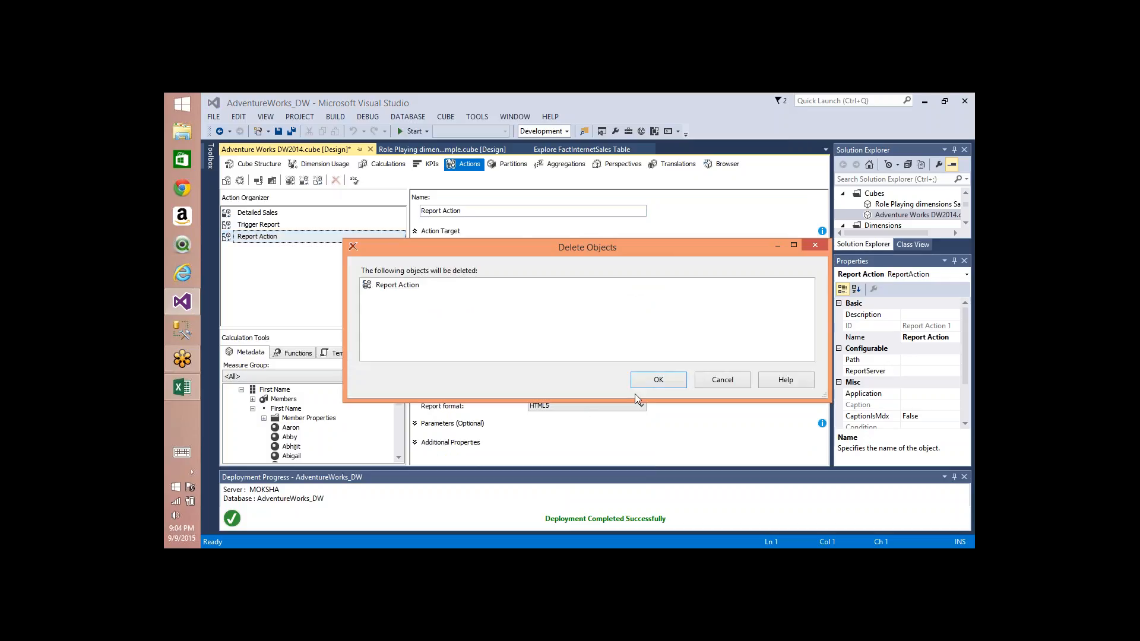
left_click(671, 381)
left_click(336, 180)
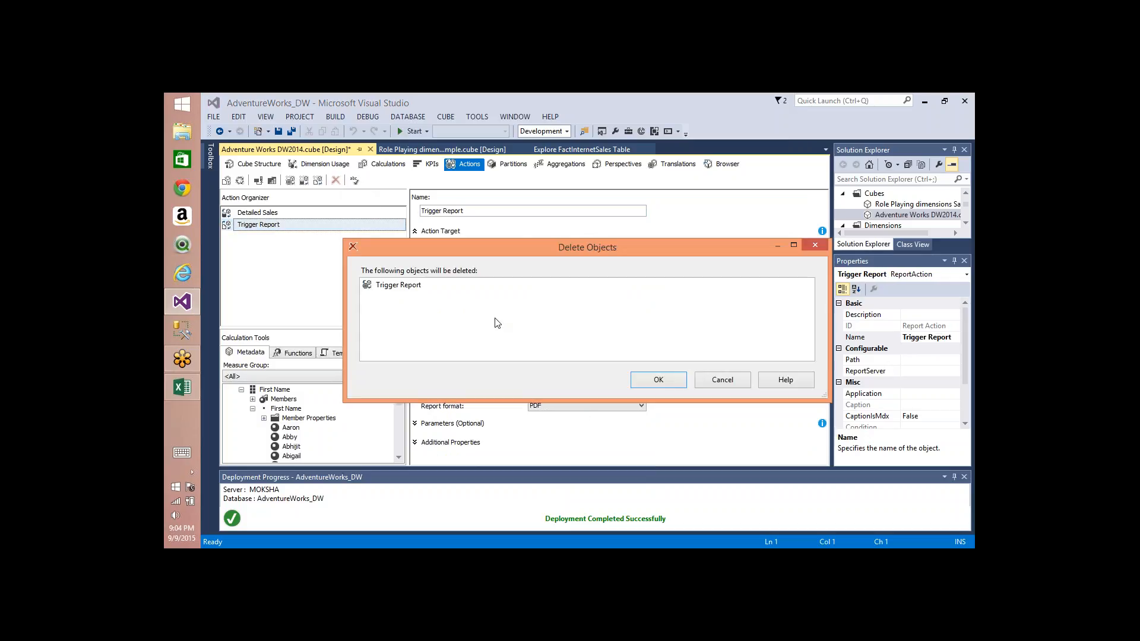
left_click(646, 381)
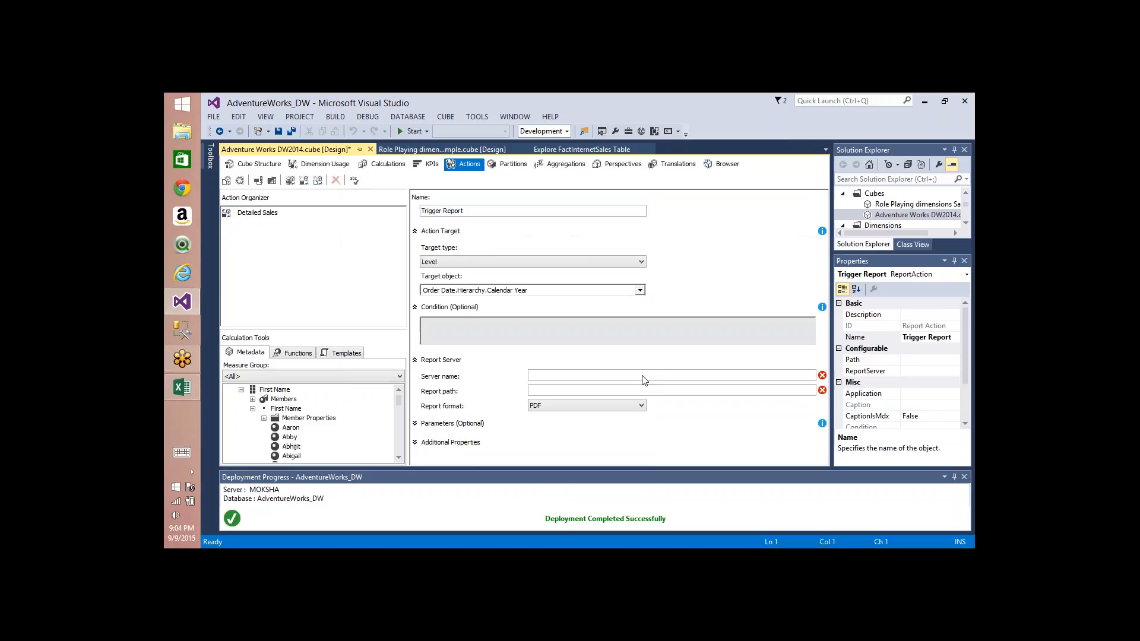
Step: Create a new standard action and choose its action content type
left_click(289, 180)
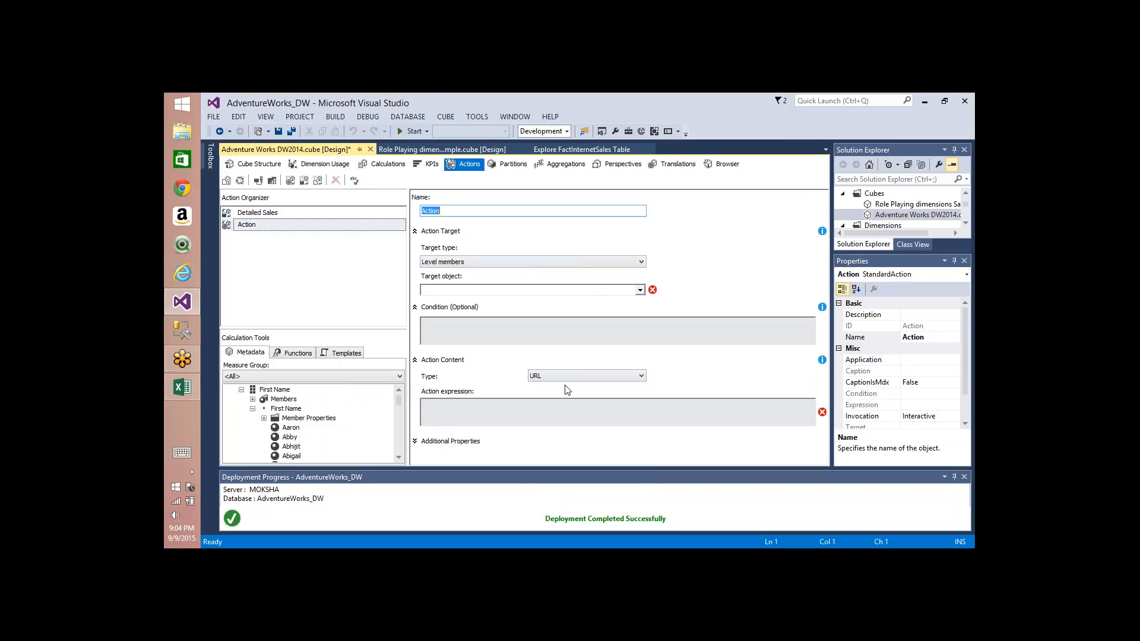
left_click(585, 378)
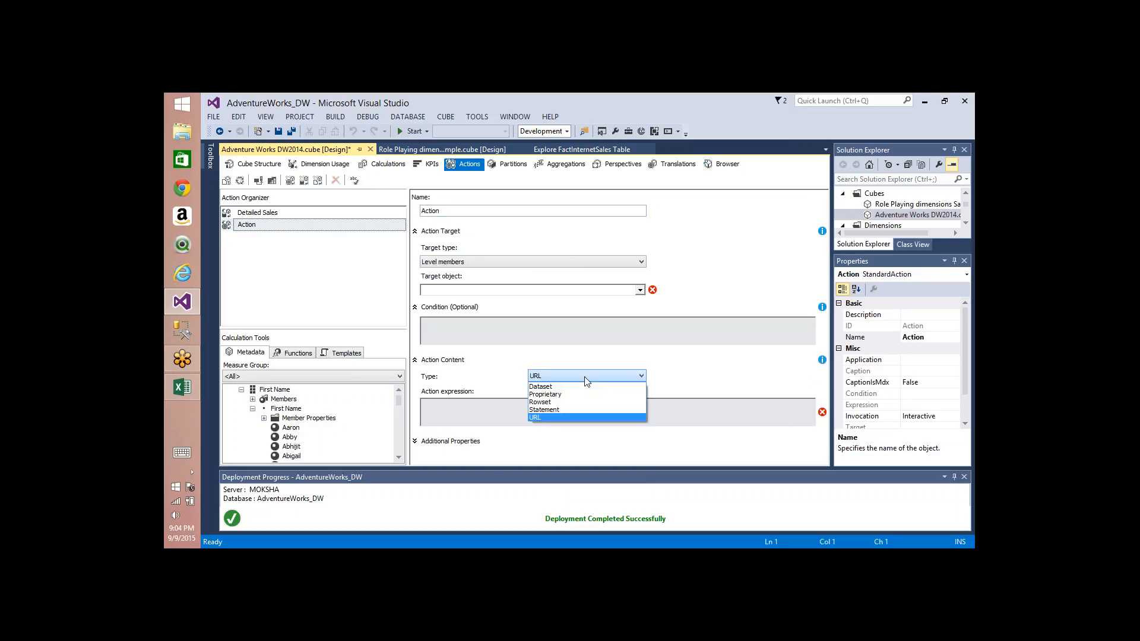
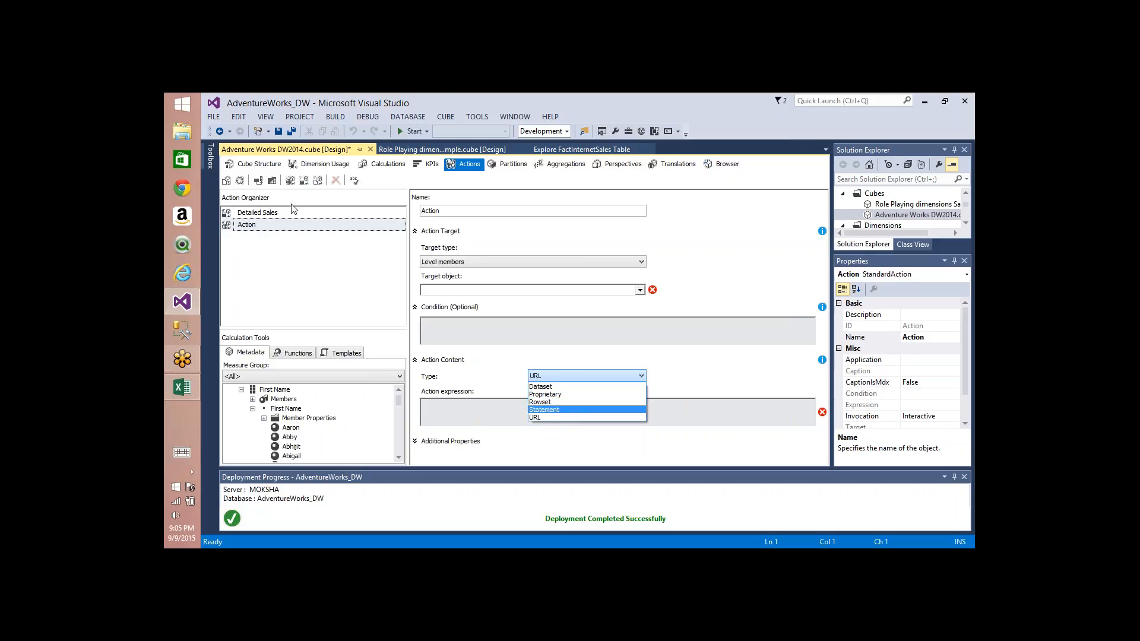
Step: Rename the new standard action to Go to Google
left_click(331, 223)
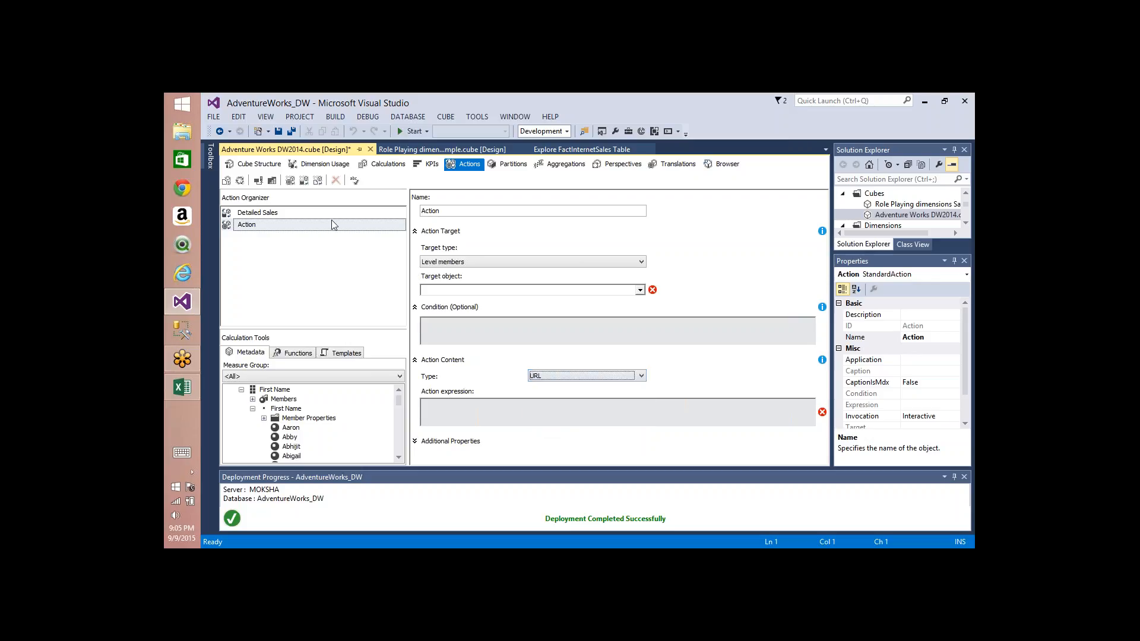
double_click(454, 212)
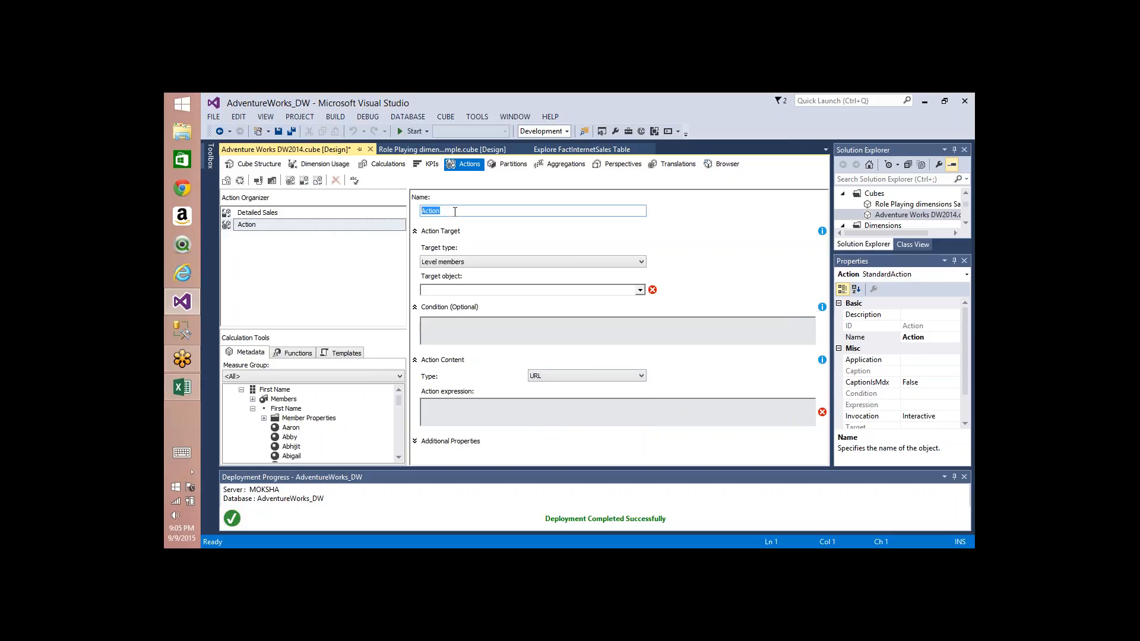
type("Go to Goo")
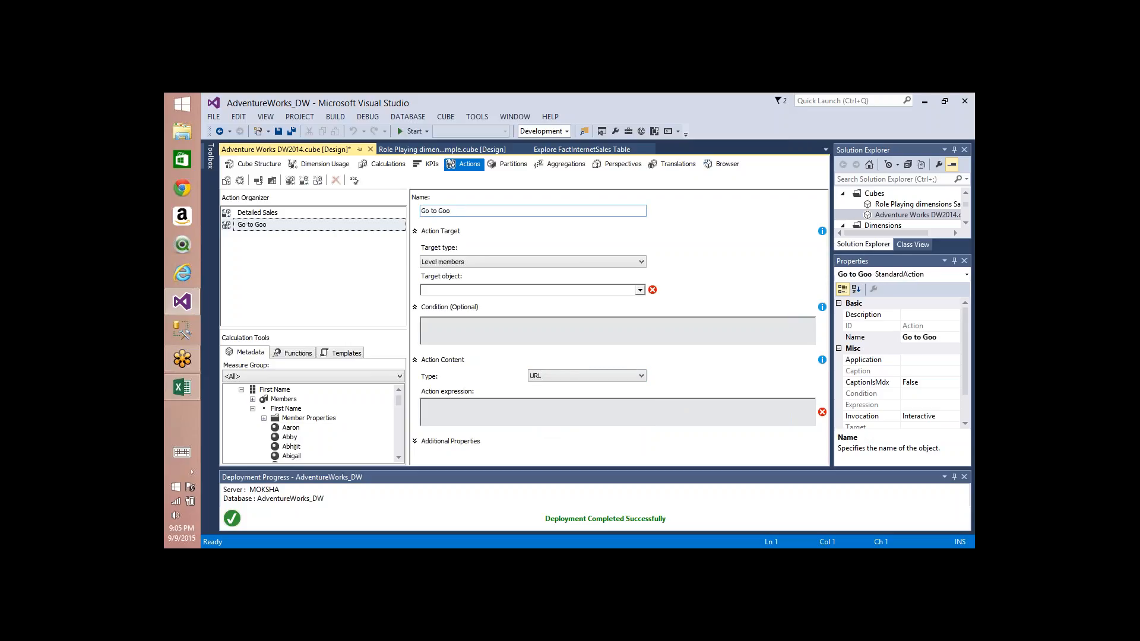
type("gle")
Step: Set the action target to Level members and the target object to Due Date.Hierarchy.Calendar Year
left_click(498, 267)
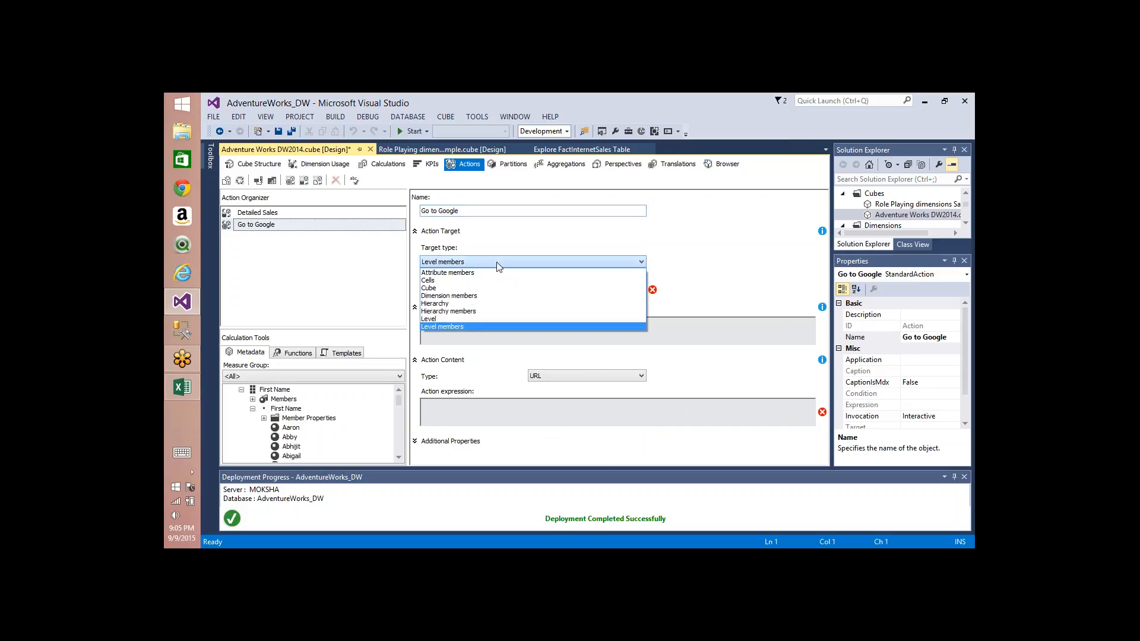
left_click(486, 326)
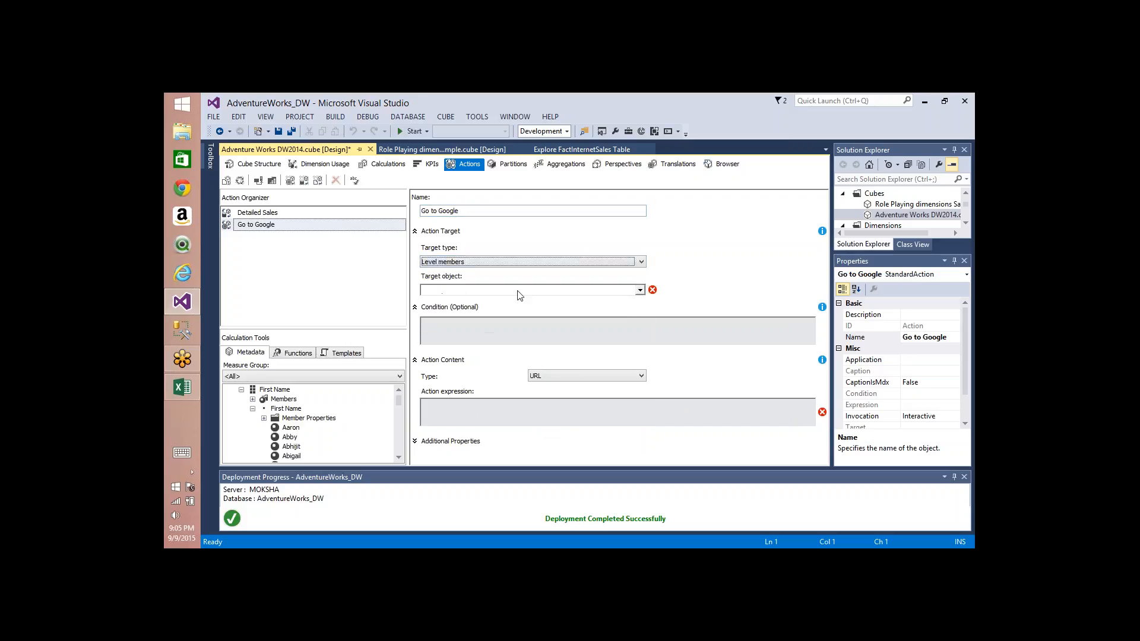
left_click(518, 291)
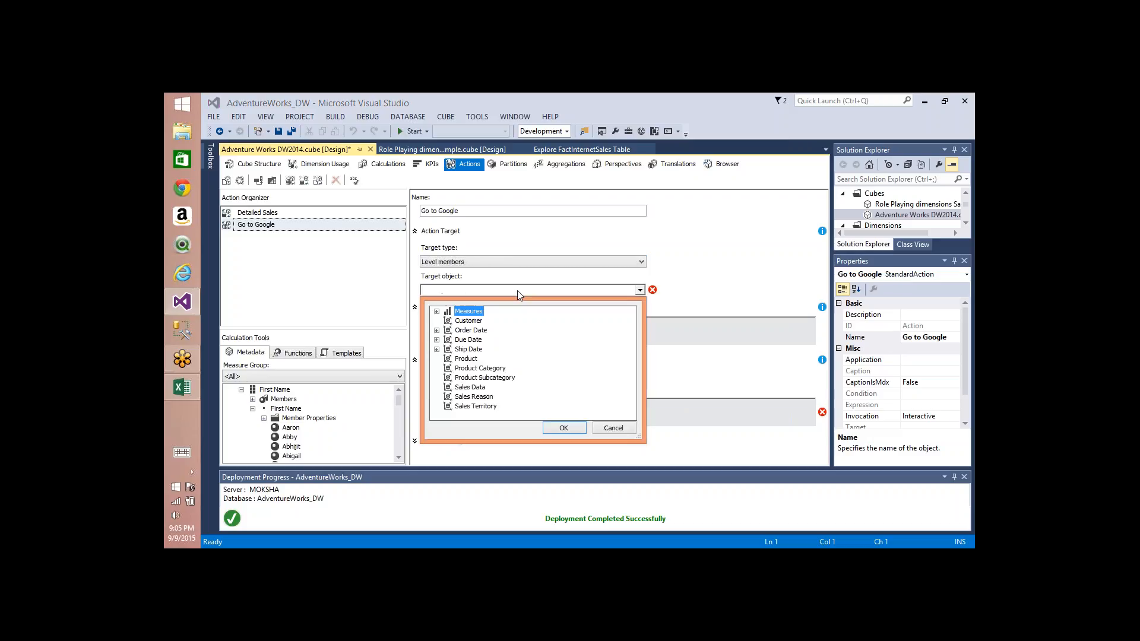
left_click(436, 340)
left_click(447, 349)
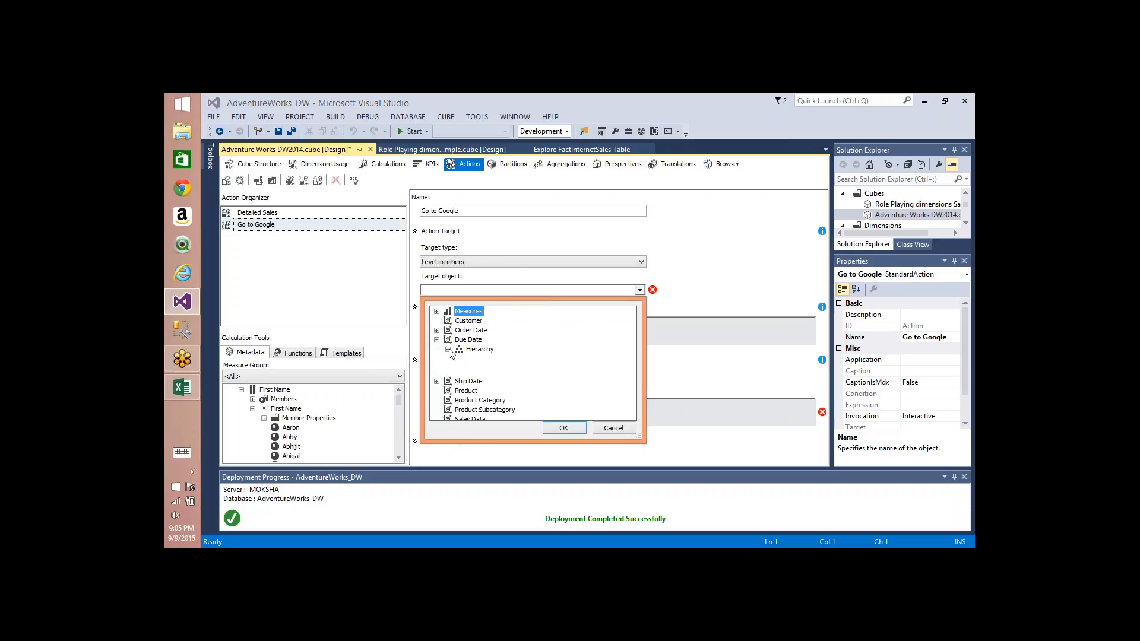
left_click(485, 358)
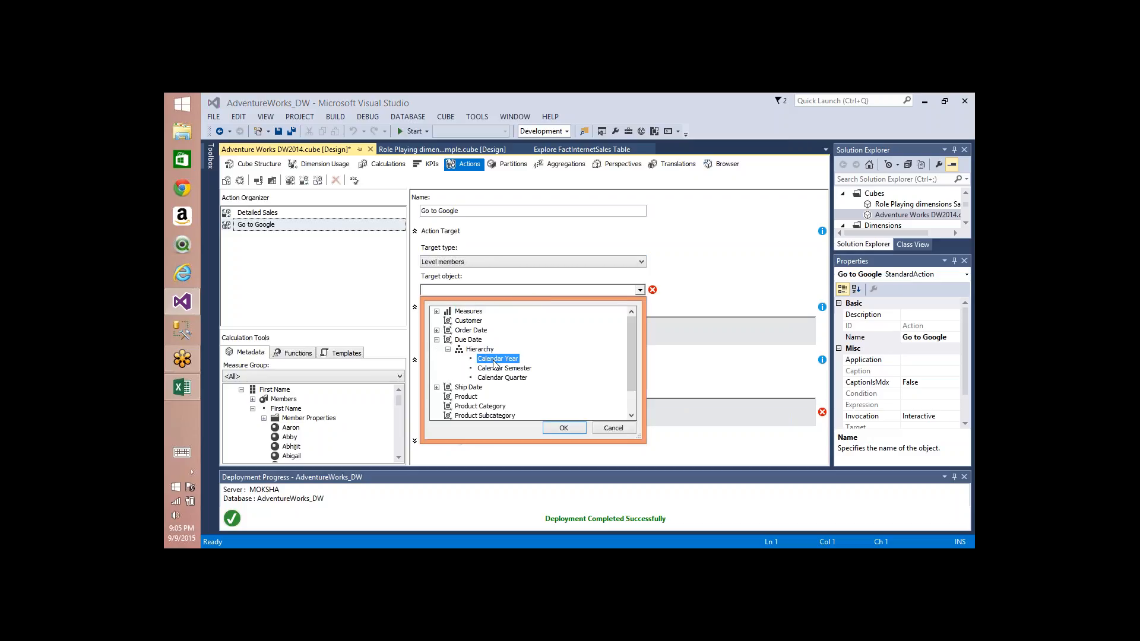
left_click(563, 428)
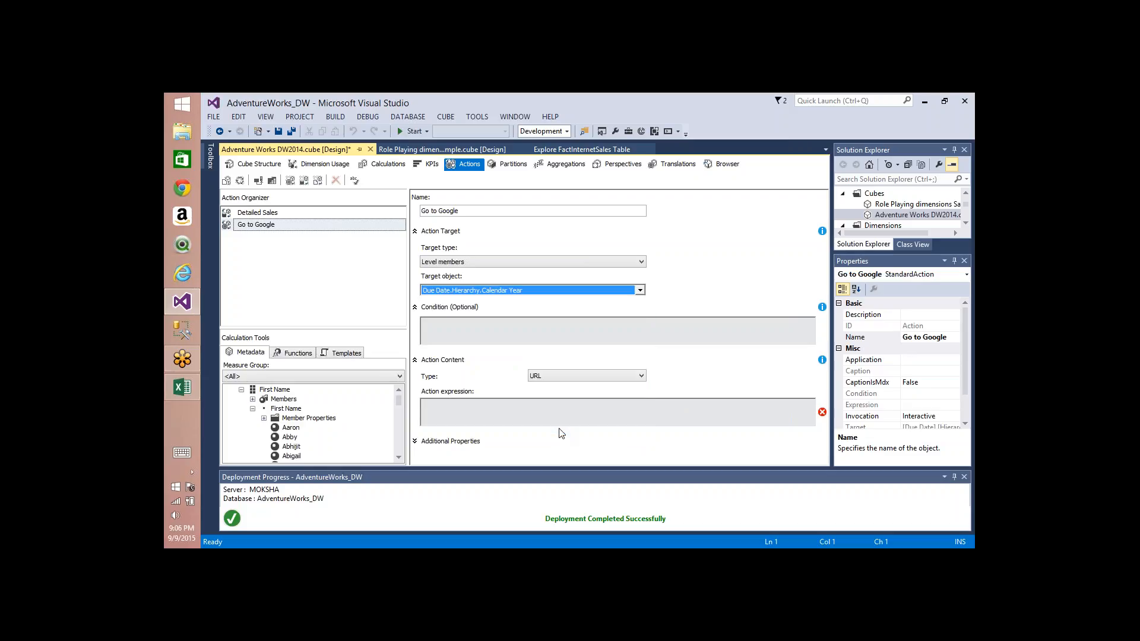
left_click(537, 415)
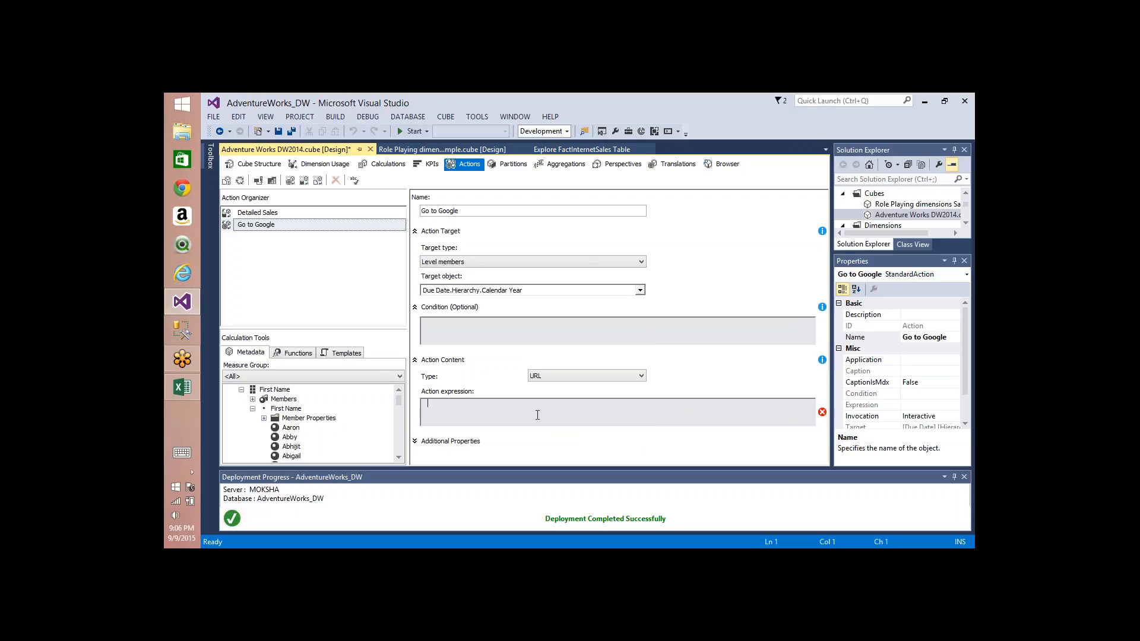
type("\"\"")
type("https://")
type("www.google.com\"")
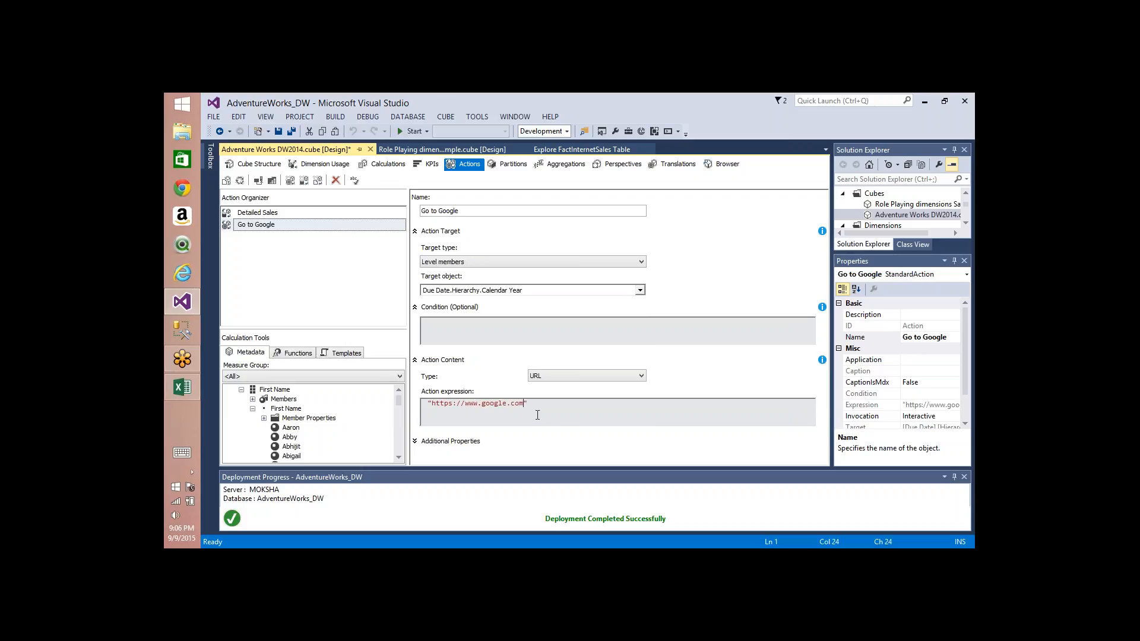
left_click(415, 443)
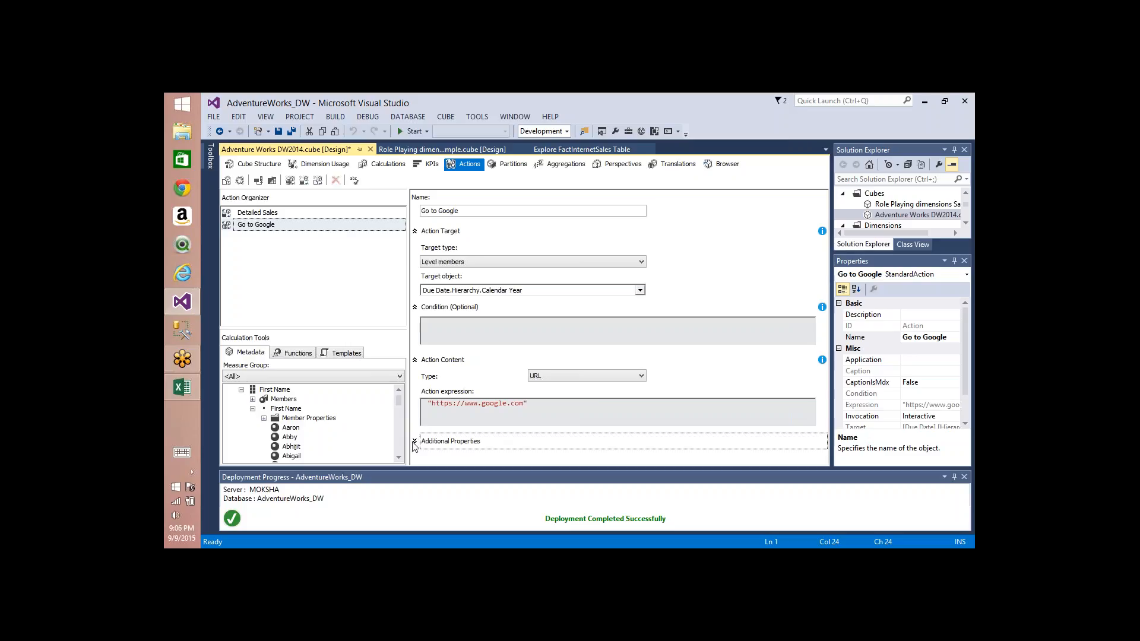
left_click(415, 441)
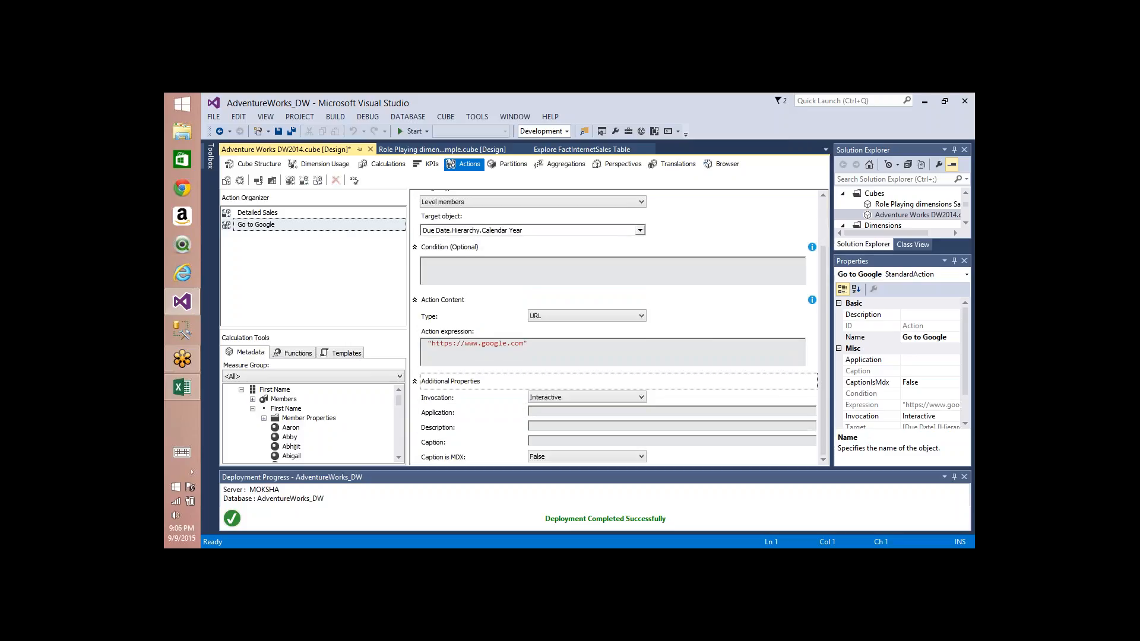
left_click(415, 381)
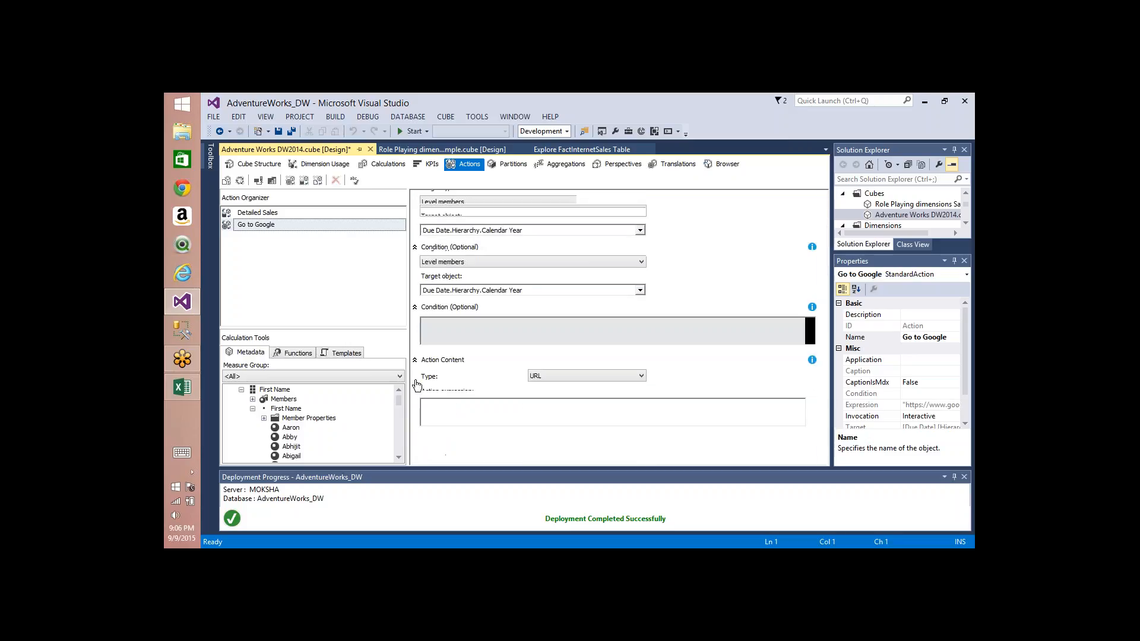
Step: Deploy and fully process the Adventure Works DW2014 cube
left_click(242, 184)
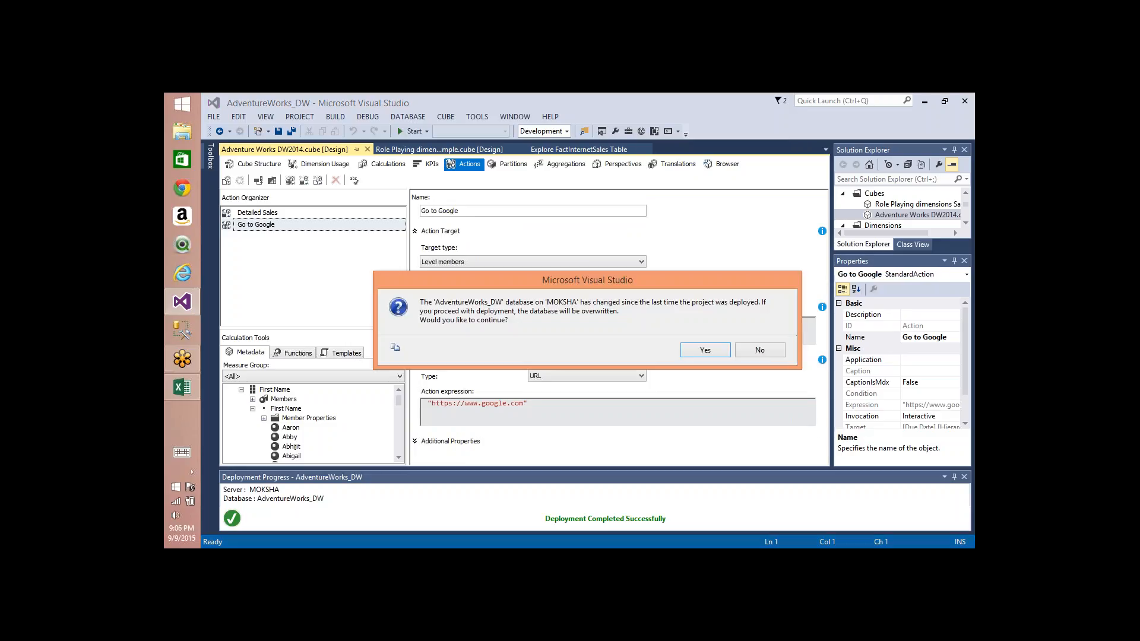
key("Return")
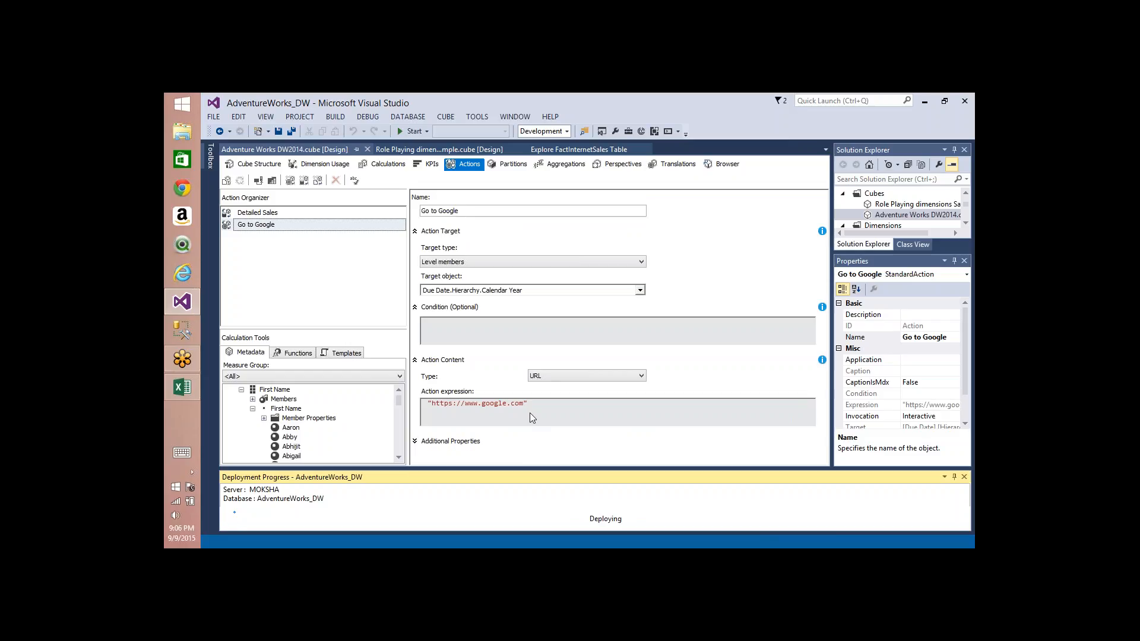
left_click(722, 532)
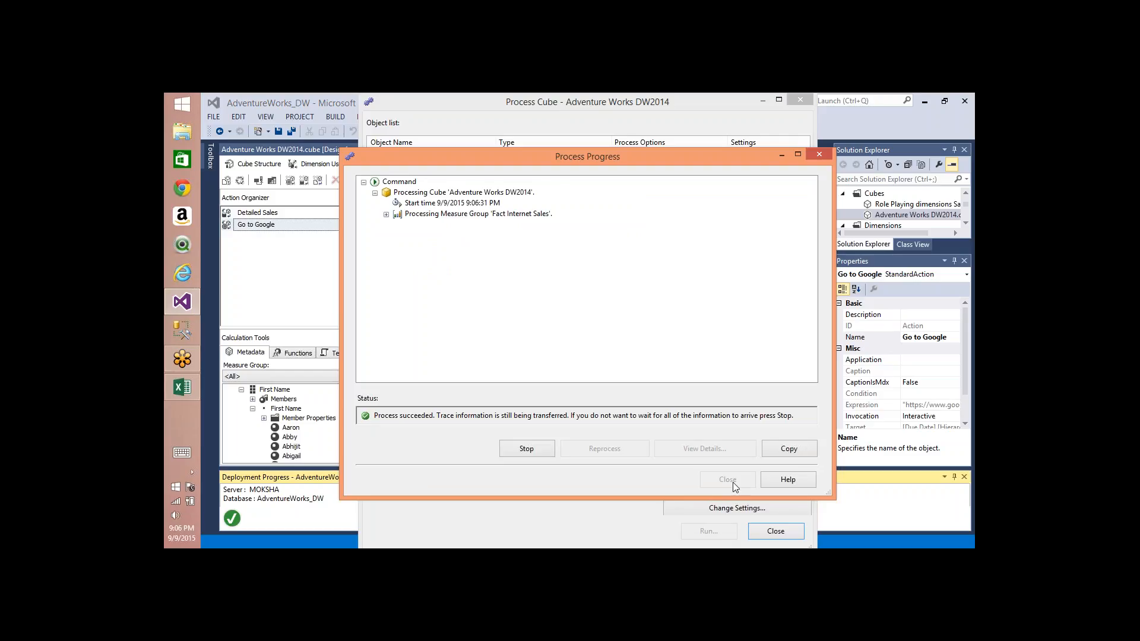
left_click(732, 482)
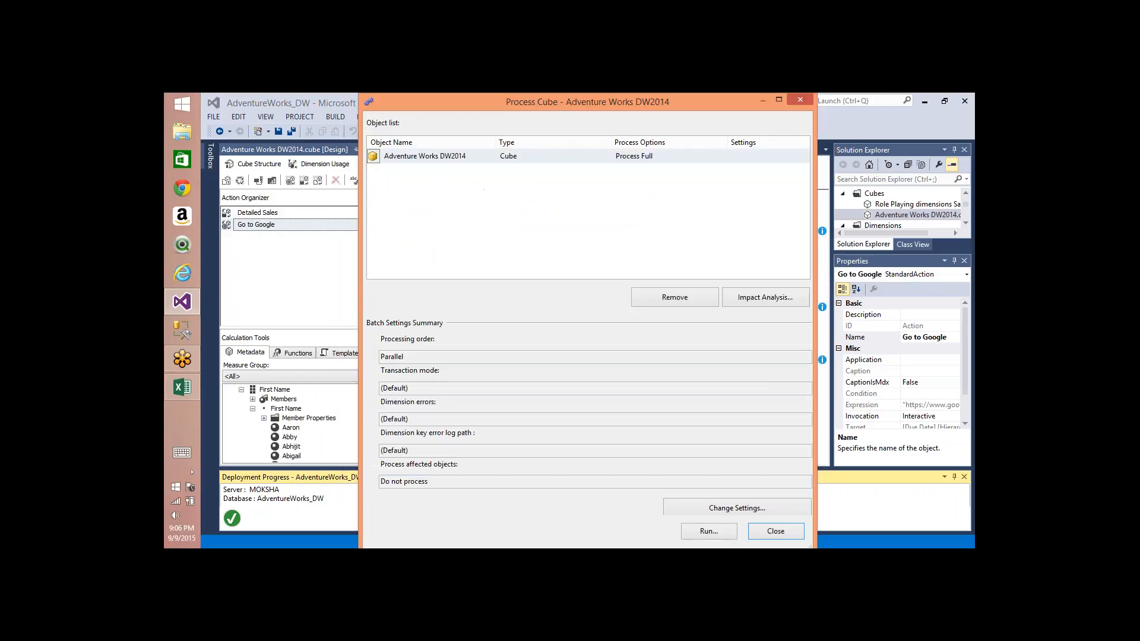
left_click(775, 531)
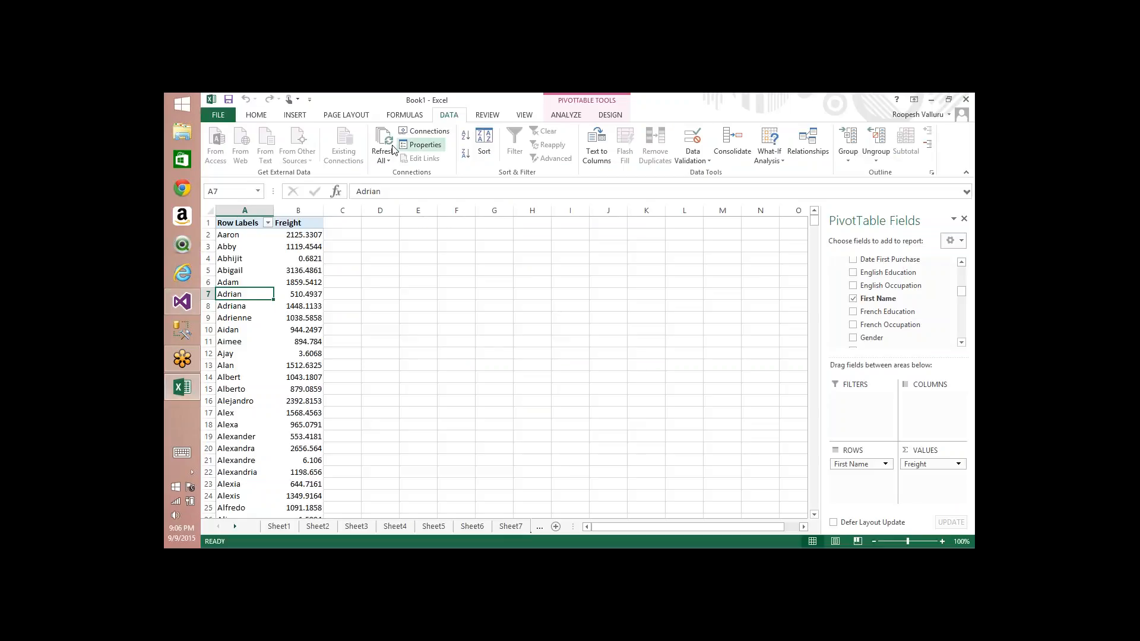
Step: Refresh the pivot table and remove First Name from its rows
left_click(384, 146)
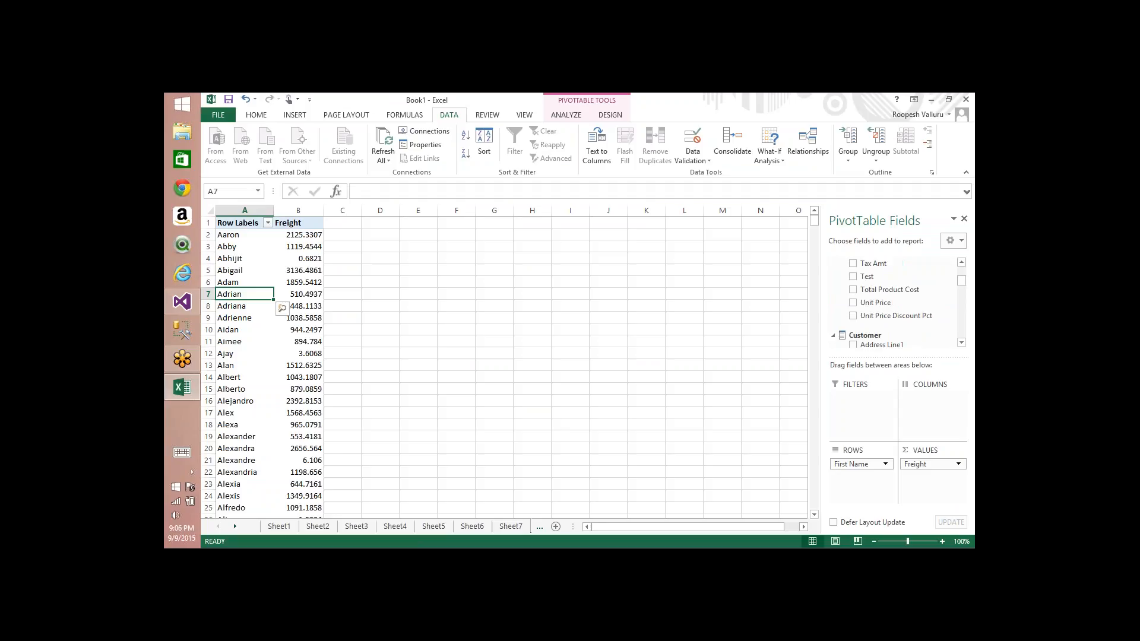
left_click(833, 335)
left_click_drag(860, 464, 971, 366)
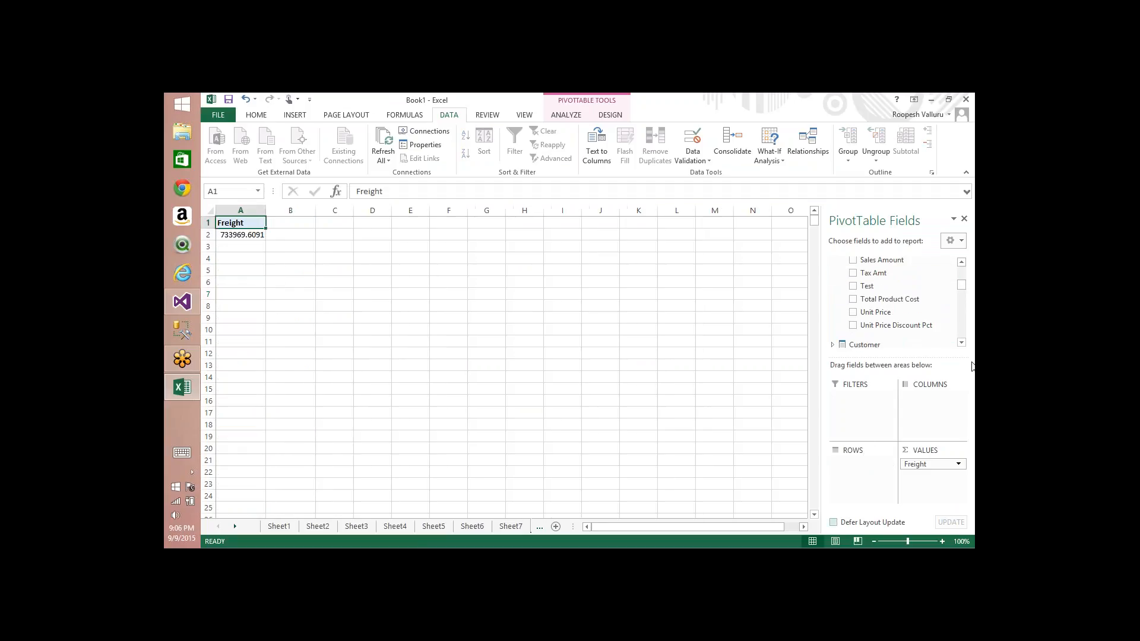
Step: Add the Due Date.Hierarchy to the pivot table rows
left_click(833, 345)
left_click(834, 261)
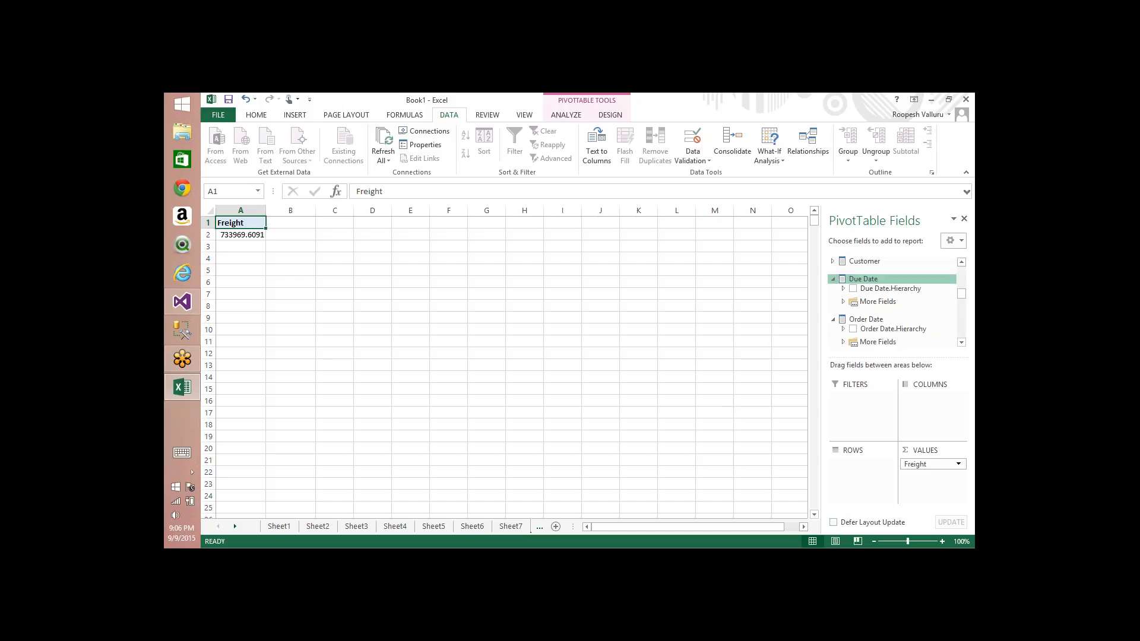
left_click(843, 290)
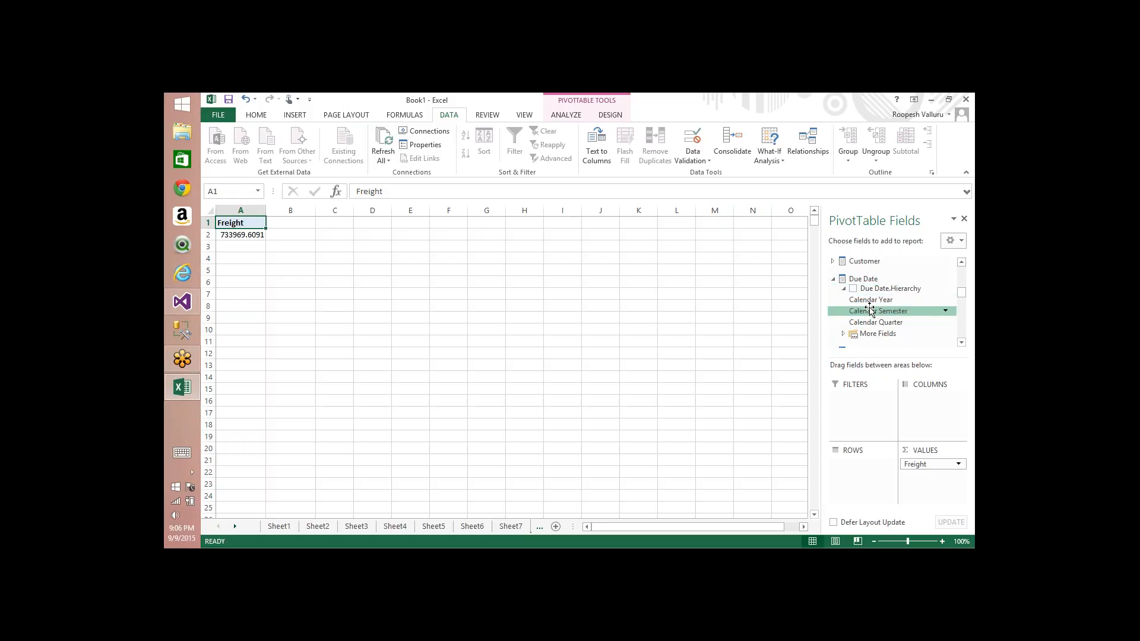
left_click_drag(872, 303, 858, 466)
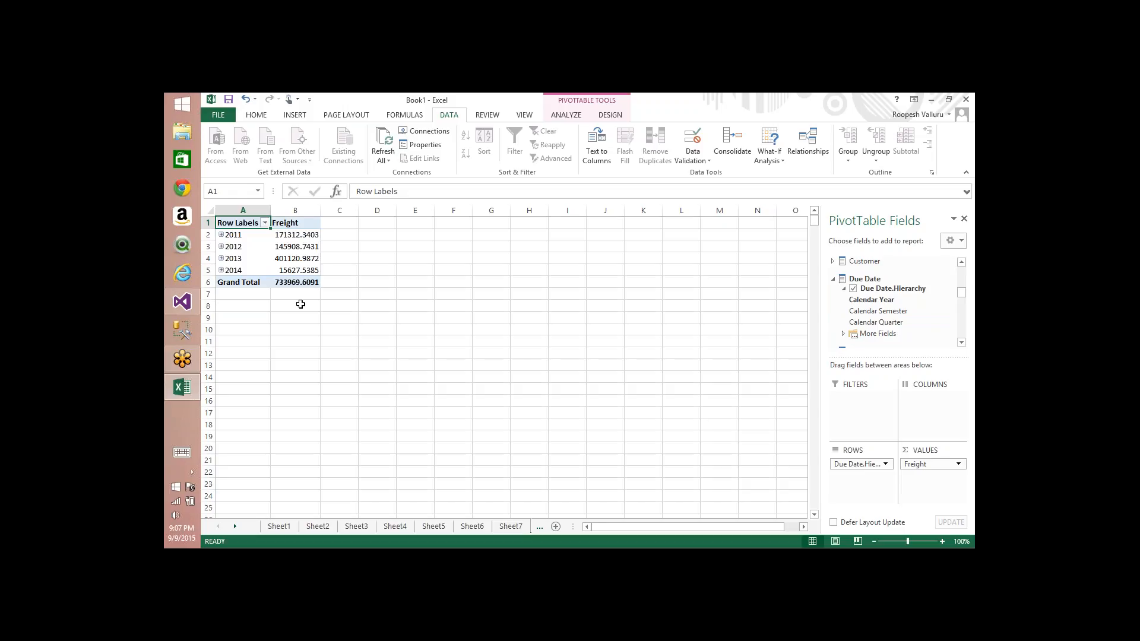
Step: Expand 2011, run the Go to Google action on the 2011 member, and close the opened browser
left_click(220, 234)
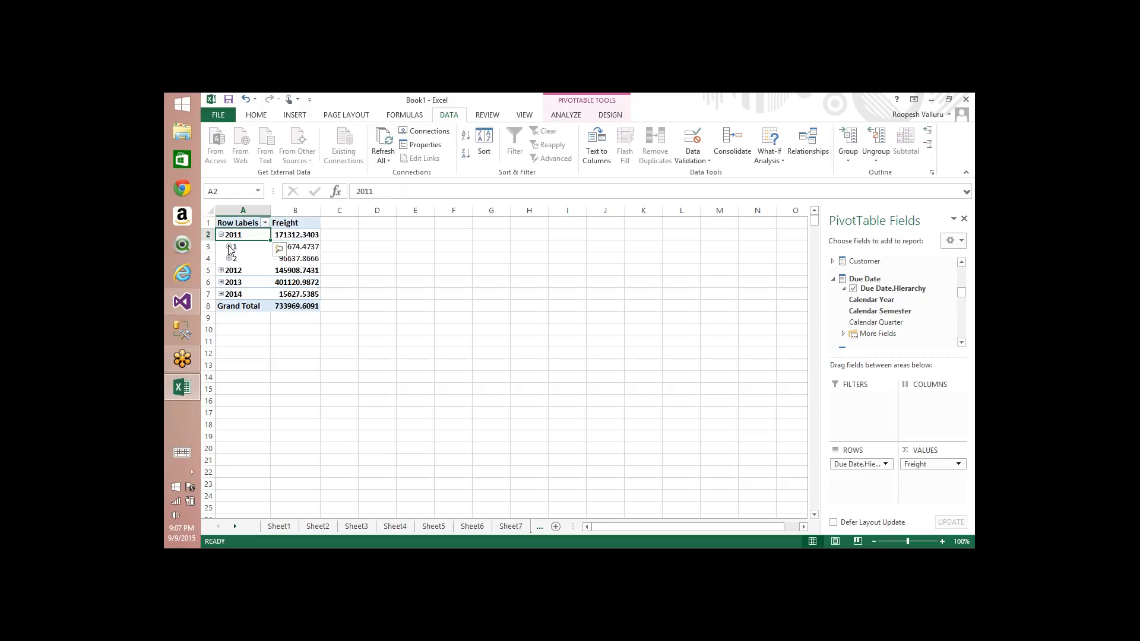
left_click(229, 246)
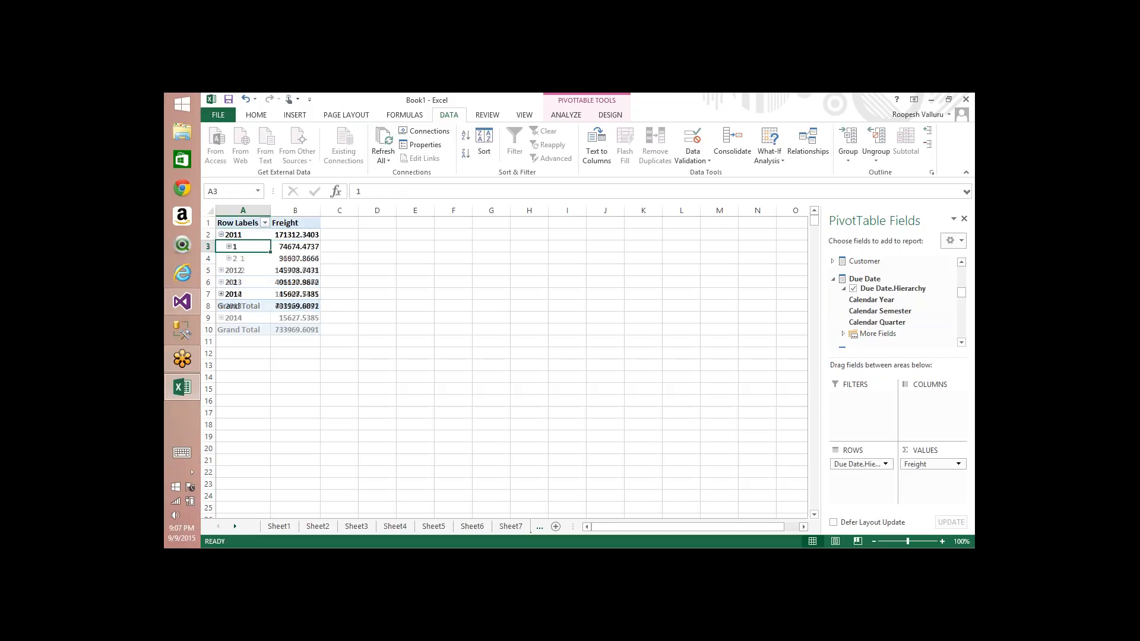
right_click(238, 236)
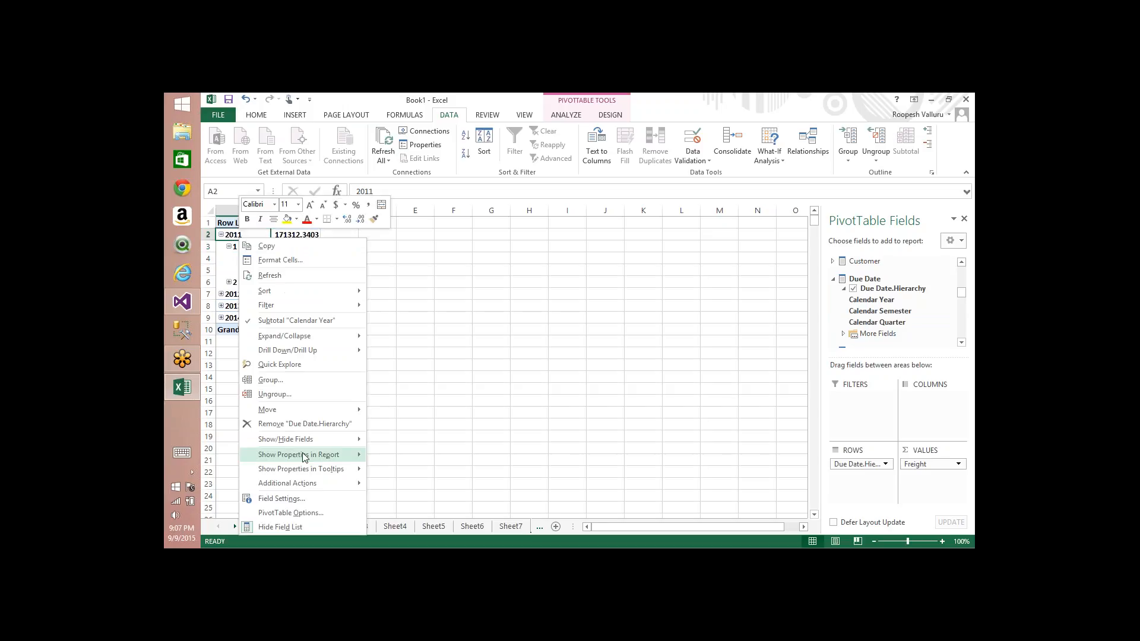
mouse_move(306, 486)
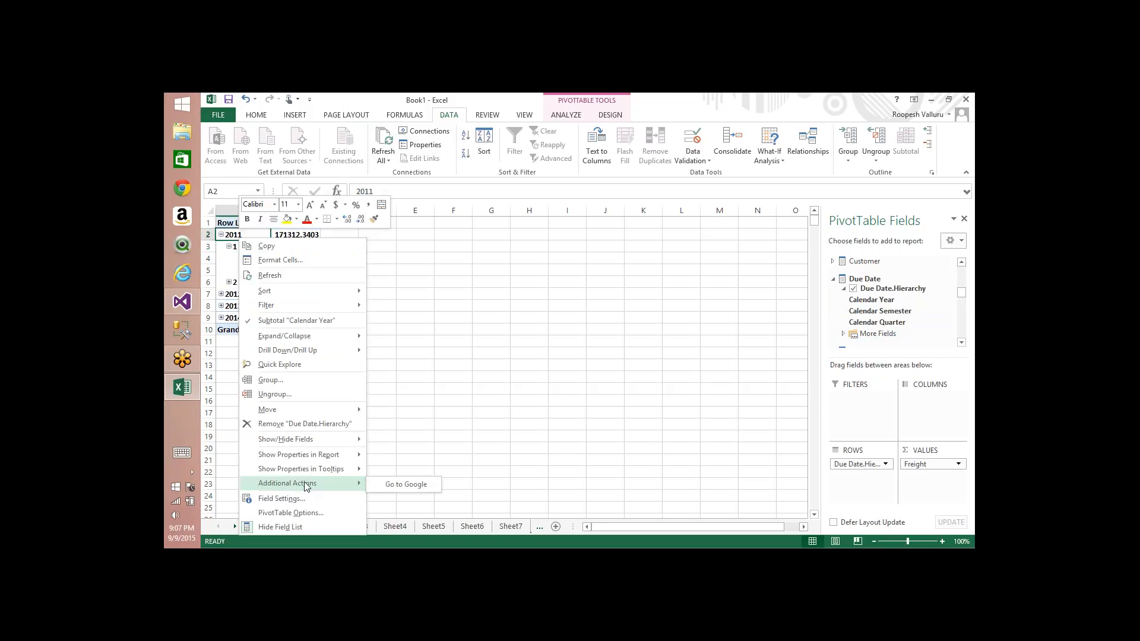
left_click(392, 485)
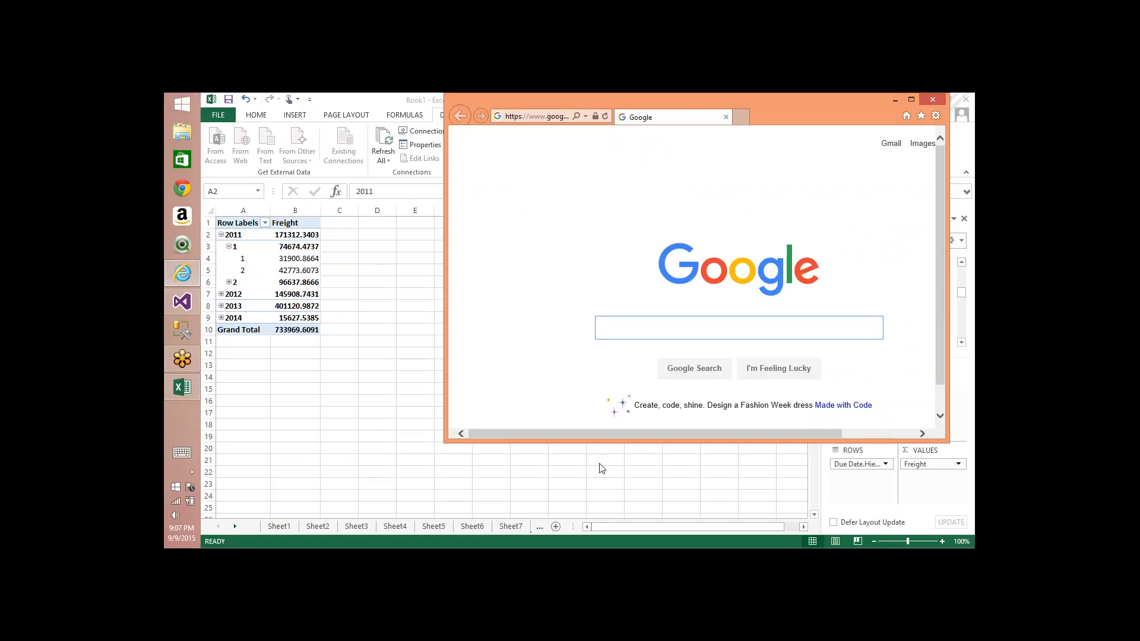
left_click(932, 99)
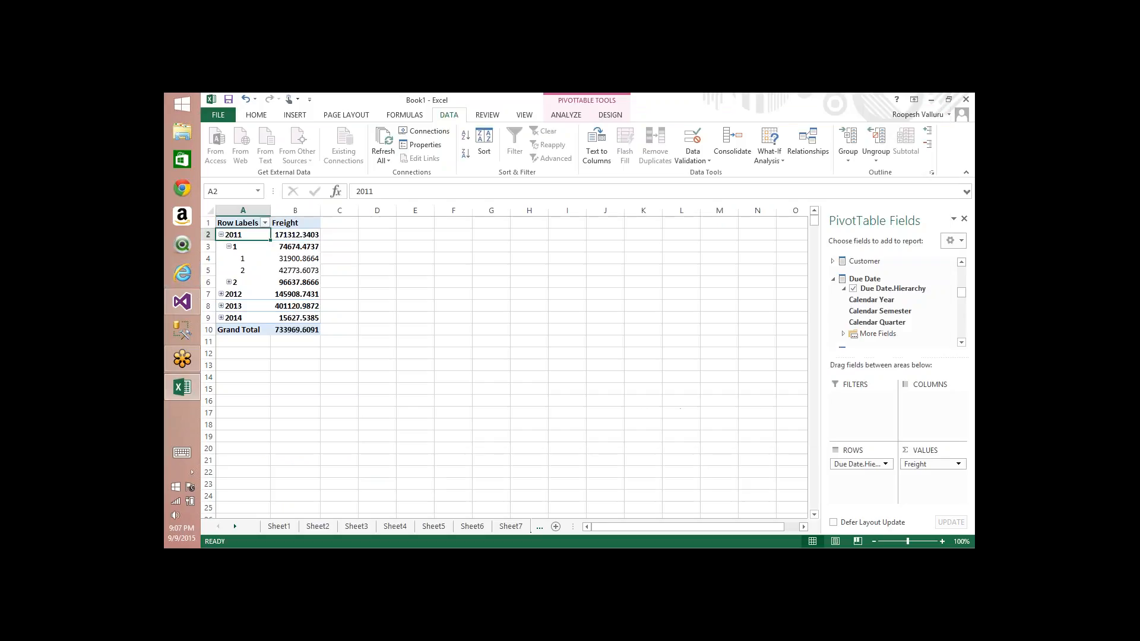
Step: Open Google Maps in a new Chrome tab
left_click(182, 188)
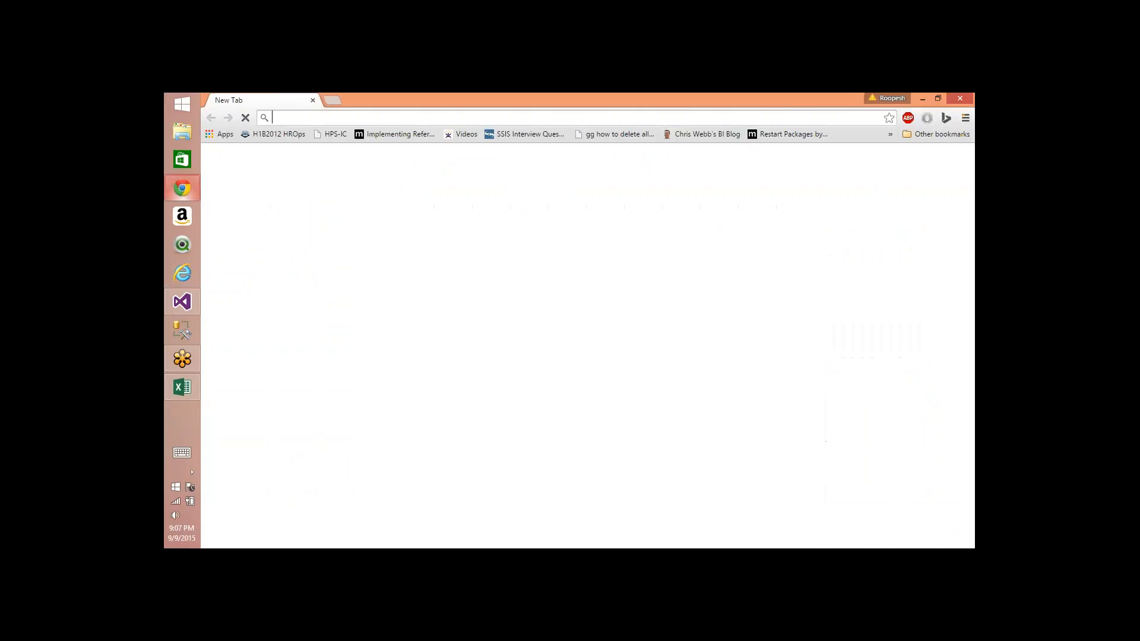
type("maps.google.com")
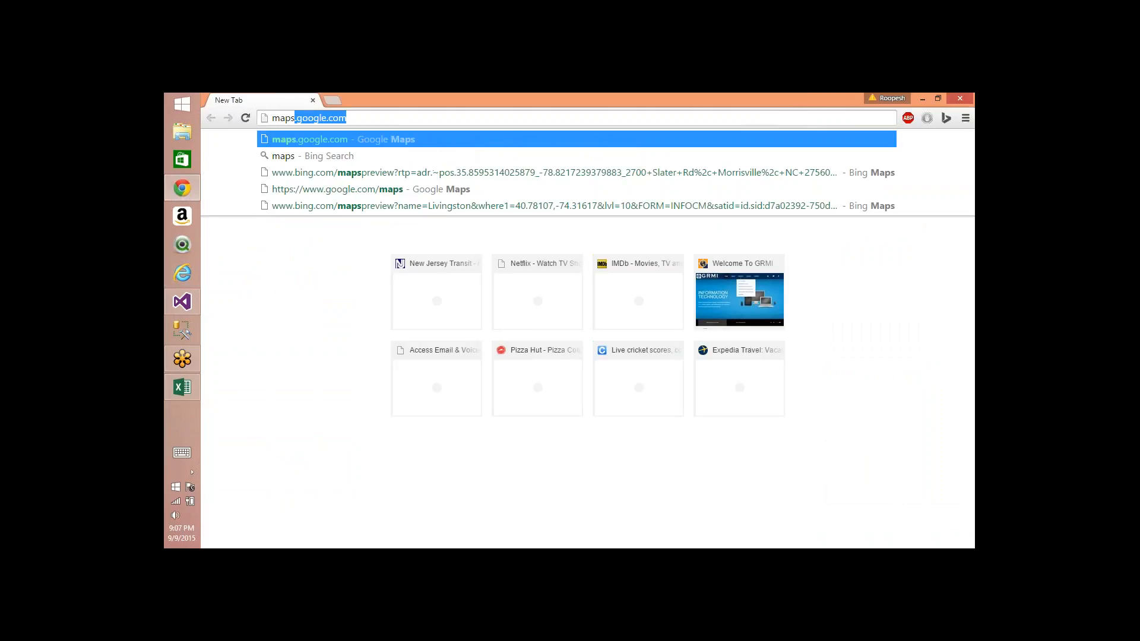
key("Return")
key("alt+Tab")
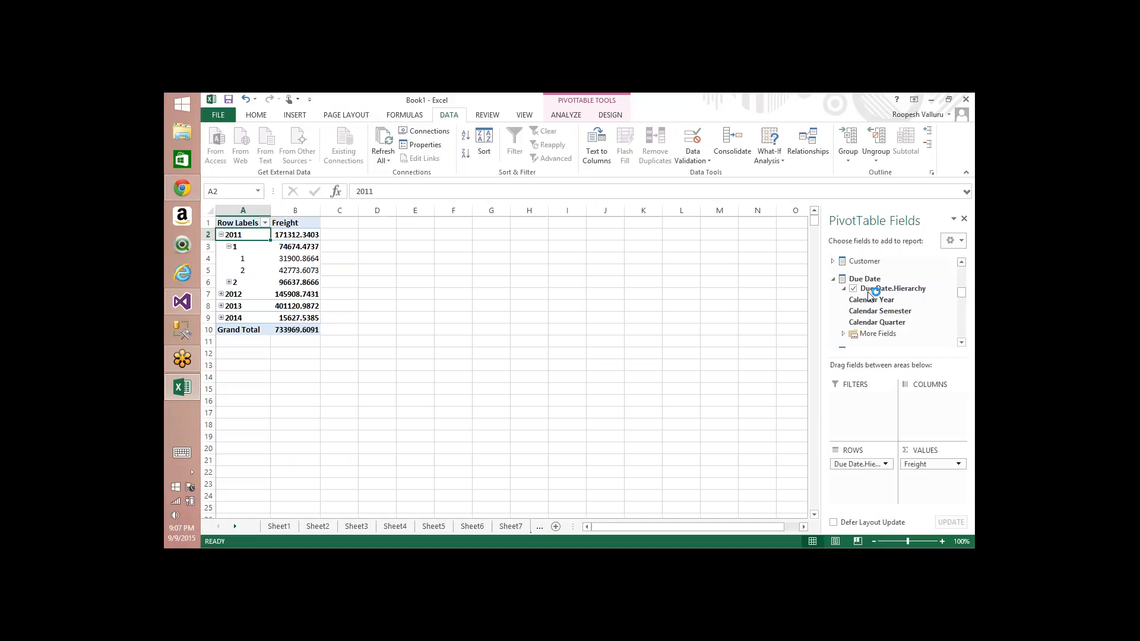
key("alt+Tab")
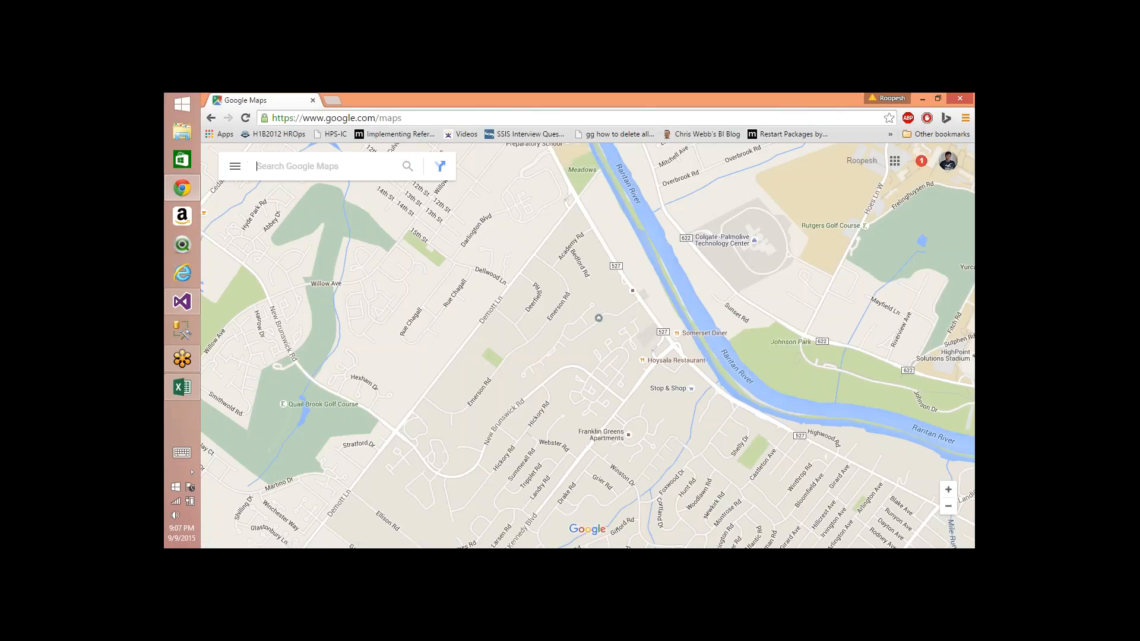
Step: Search Google Maps for Europe and pick the Europe suggestion
type("e")
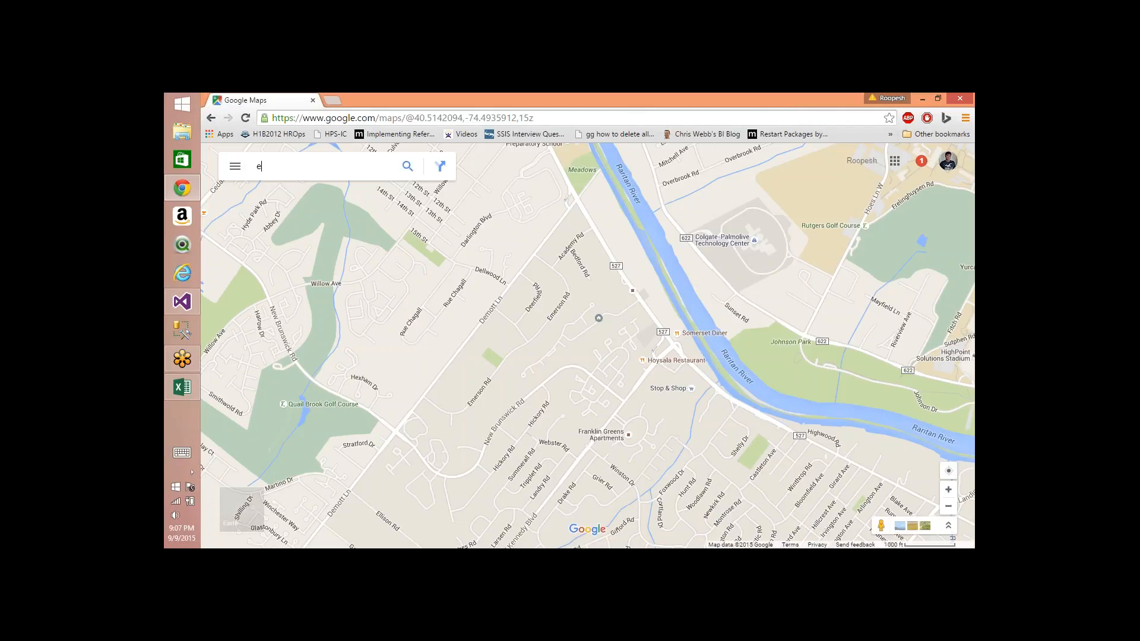
type("roupe")
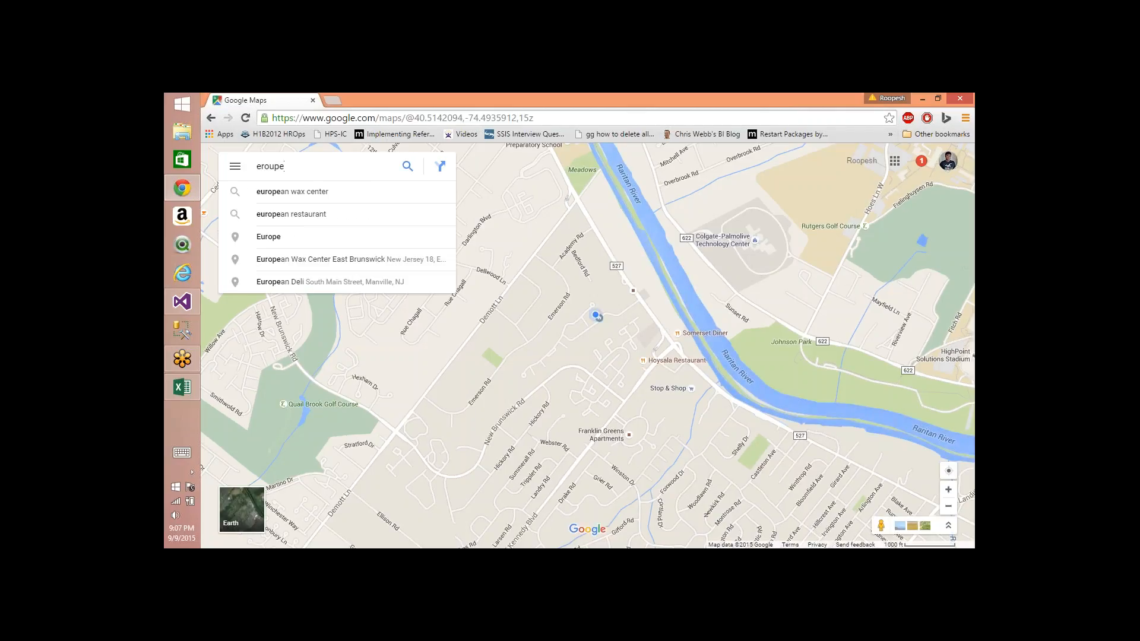
key("Down")
key("Down")
key("Down")
key("Down")
key("Down")
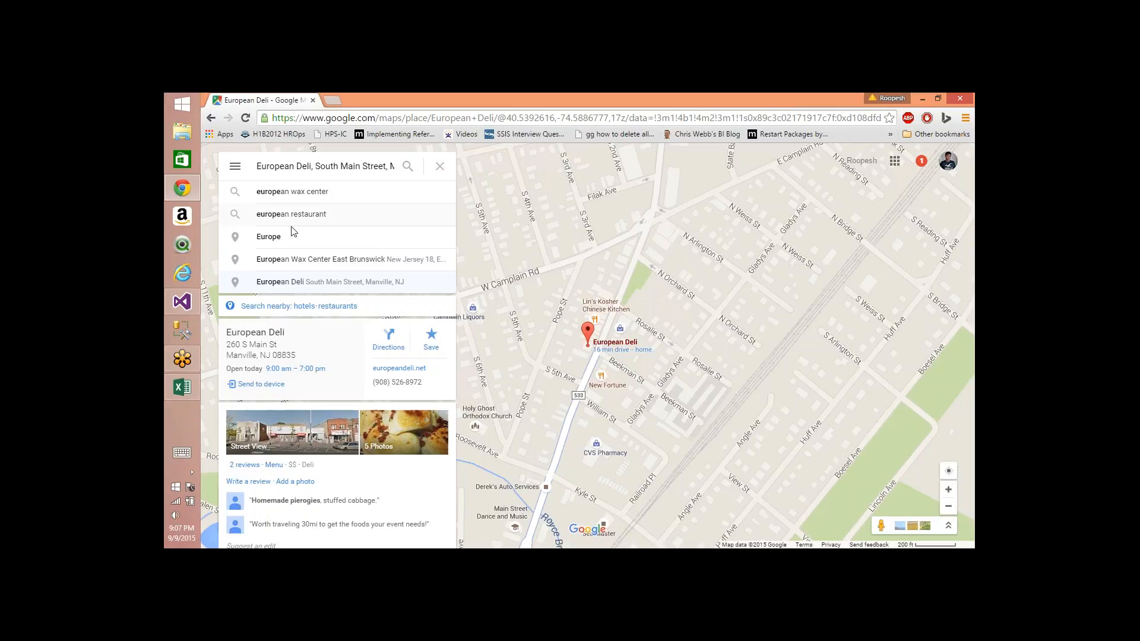
left_click(280, 236)
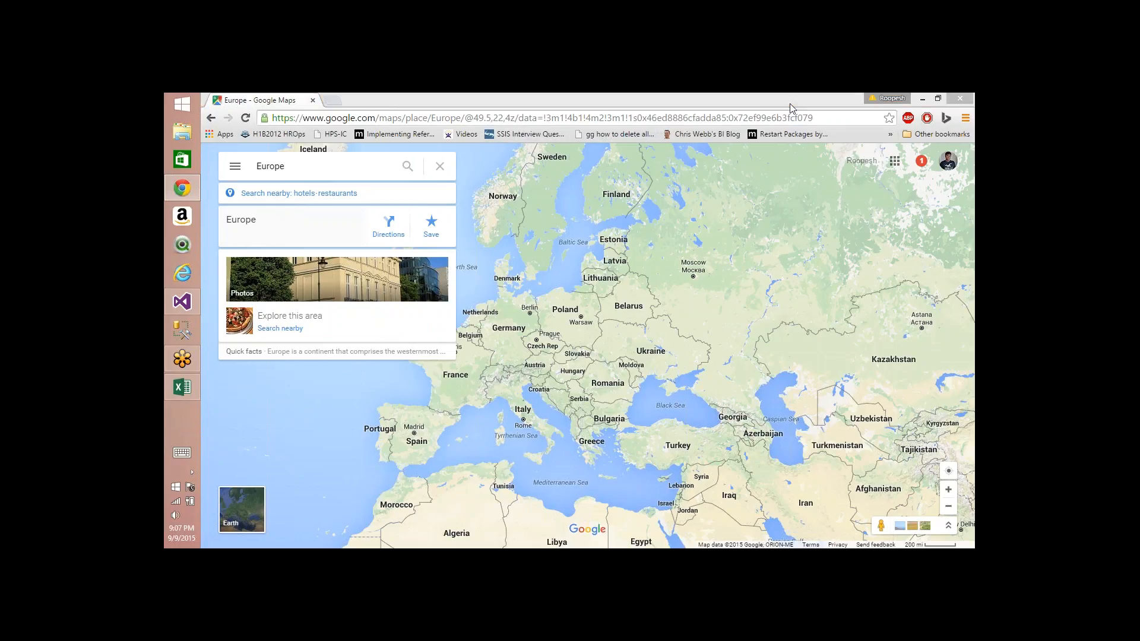
Step: Copy the Europe map page URL and switch to the Visual Studio cube actions designer
left_click(740, 124)
key("ctrl+c")
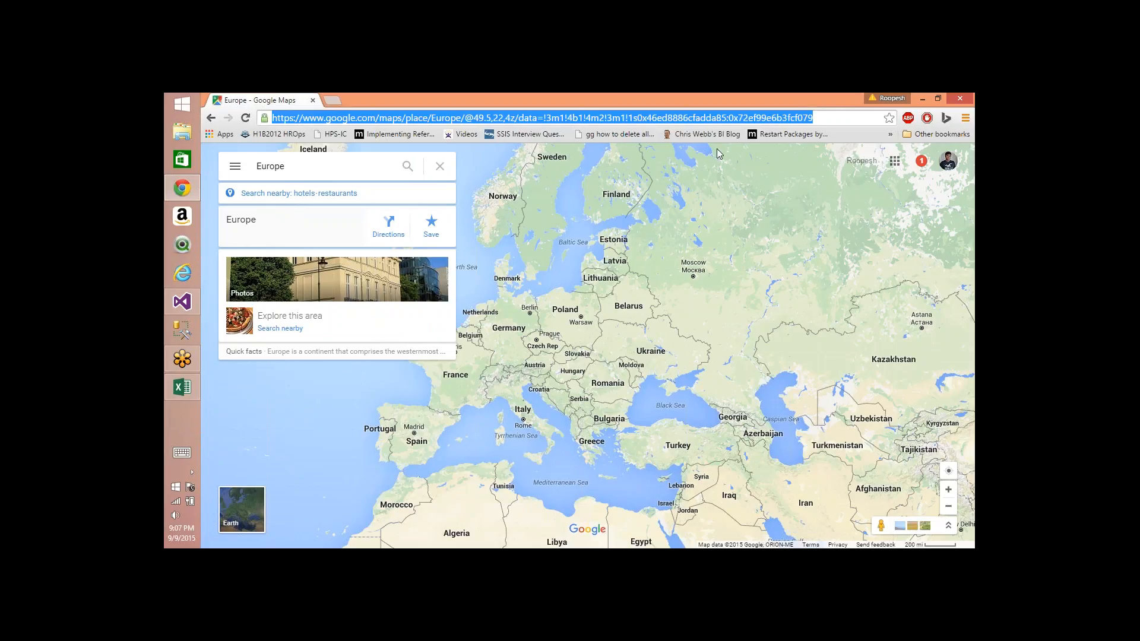
key("alt+Tab")
key("alt+Tab")
key("alt+Tab")
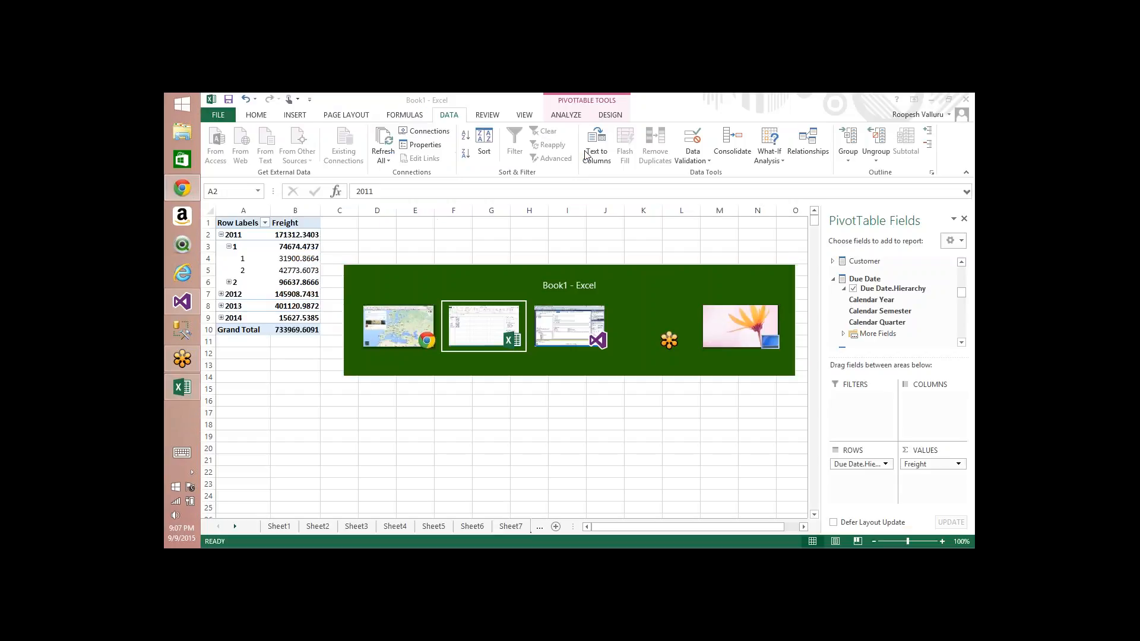
key("alt+Tab")
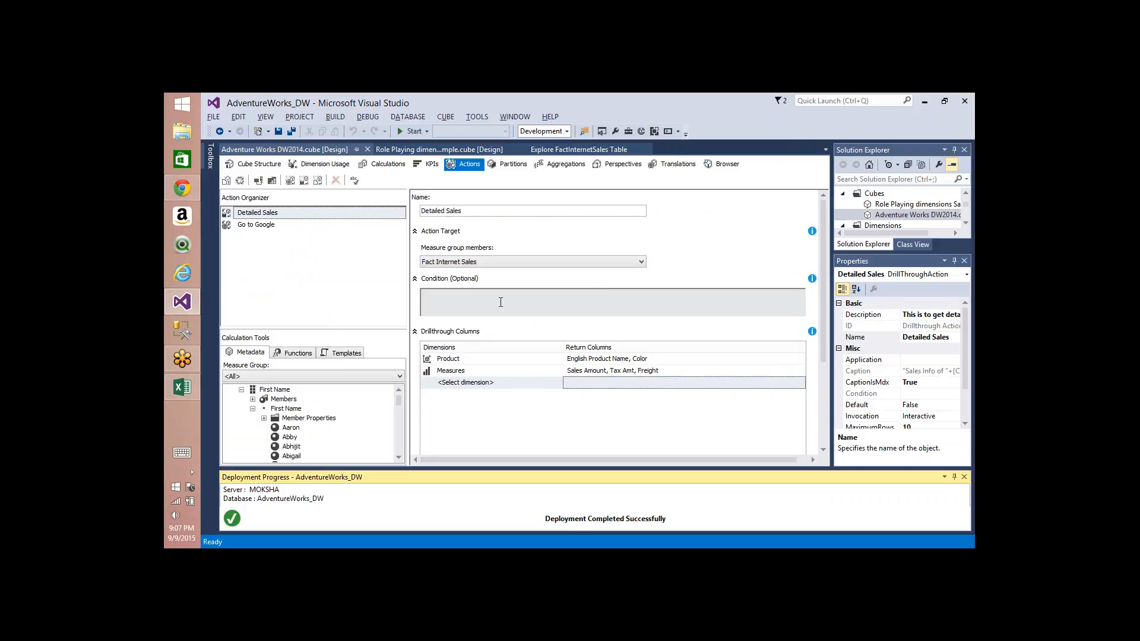
Step: Replace the Go to Google action expression with the copied Europe map URL wrapped in quotes
left_click(260, 224)
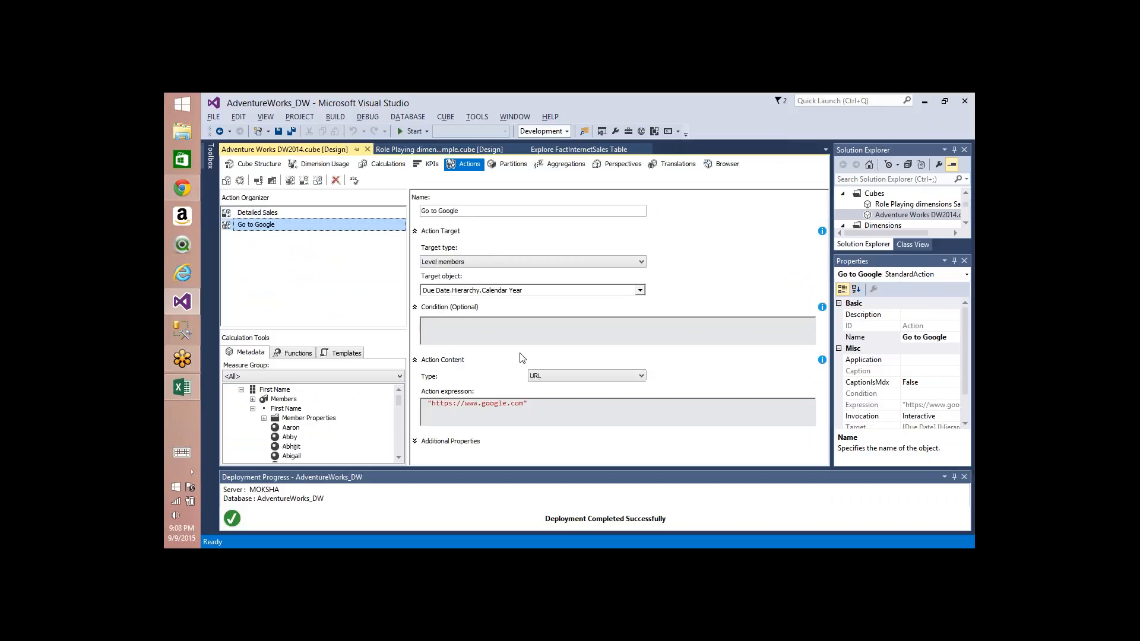
left_click(542, 406)
key("ctrl+a")
type("\"\"")
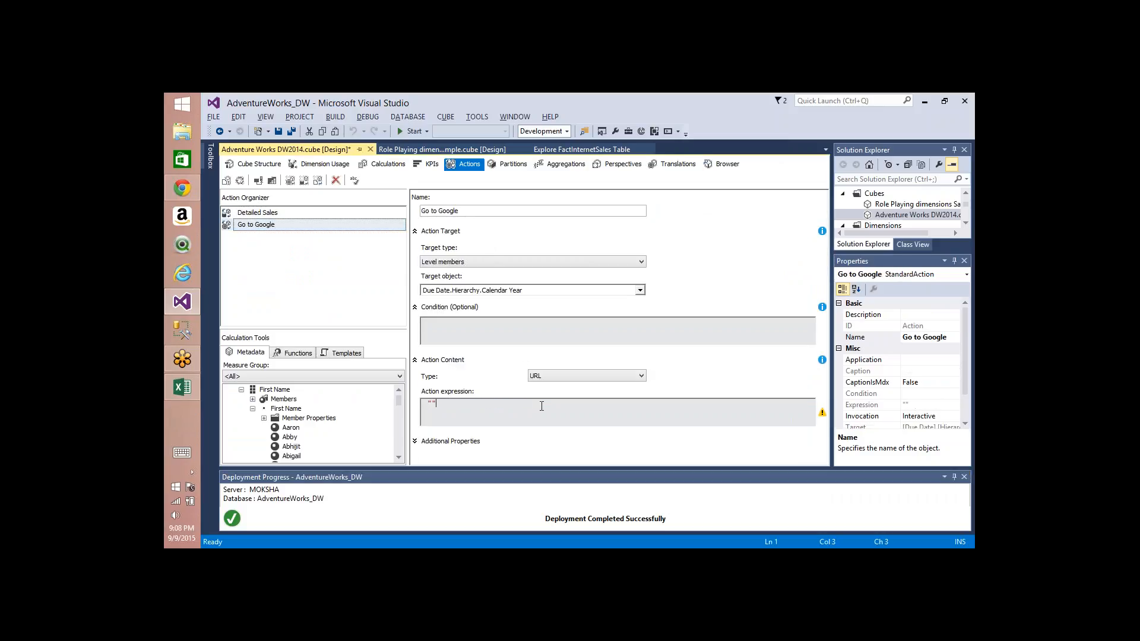
key("ctrl+v")
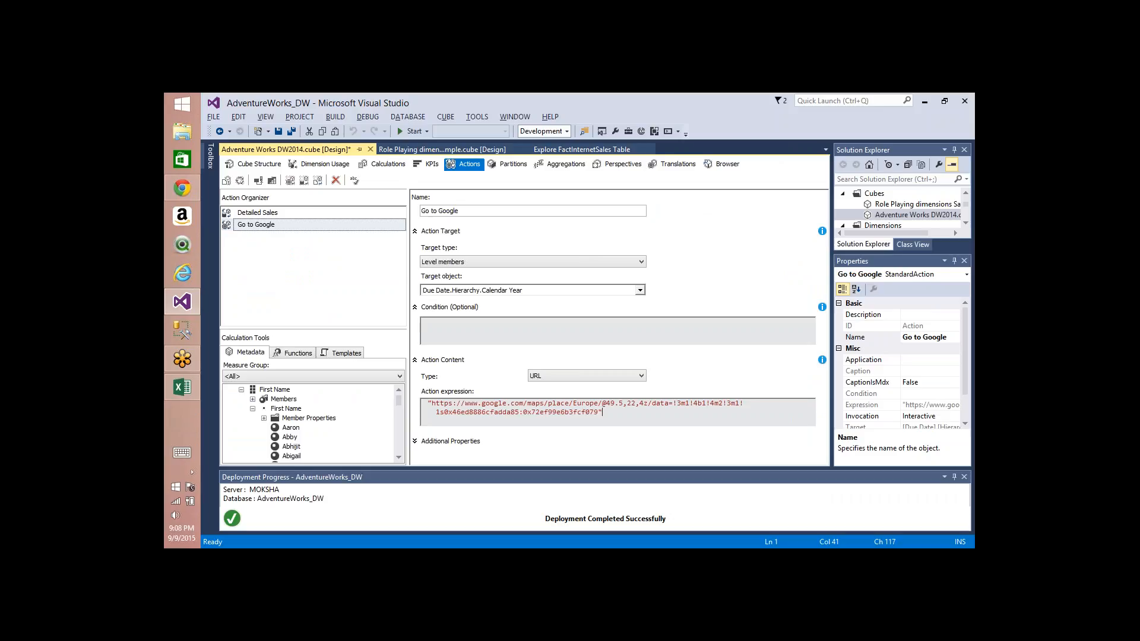
Step: Split the URL string around Europe with closing and opening quotes and plus signs, deleting the word Europe
left_click(574, 404)
type("\"")
key("End")
key("Up")
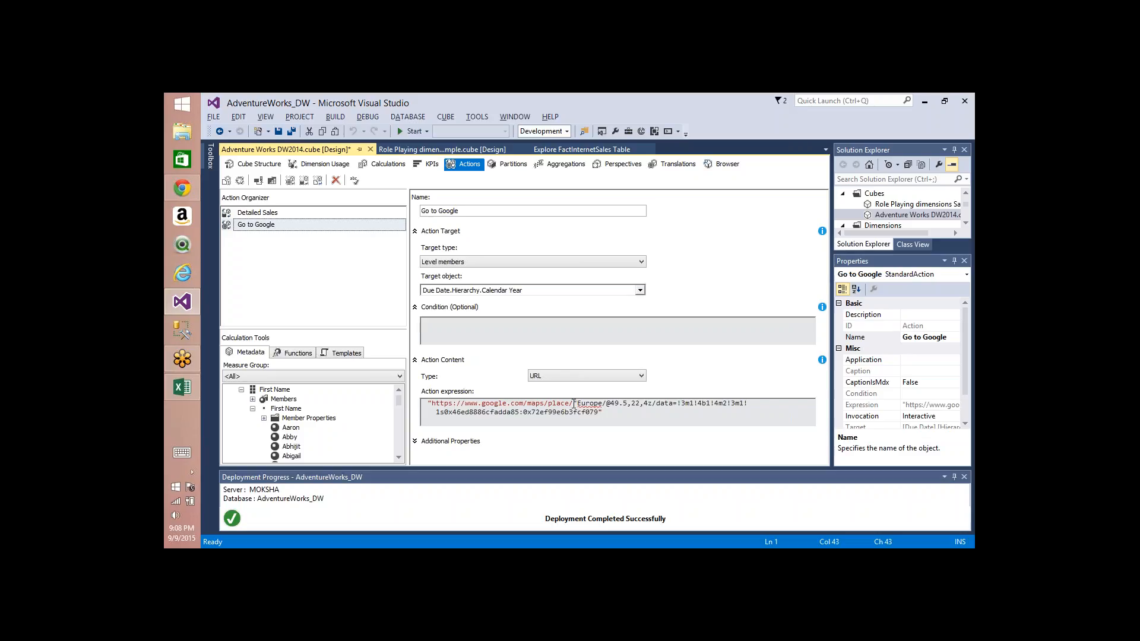
type("\"")
key("End")
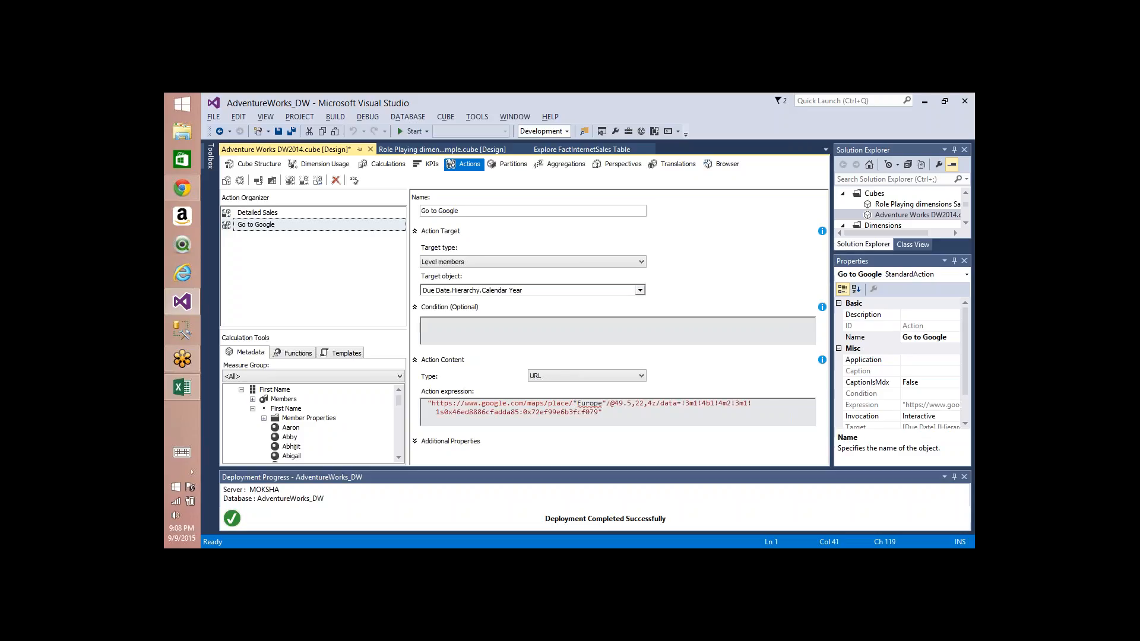
key("Up")
type("+")
key("End")
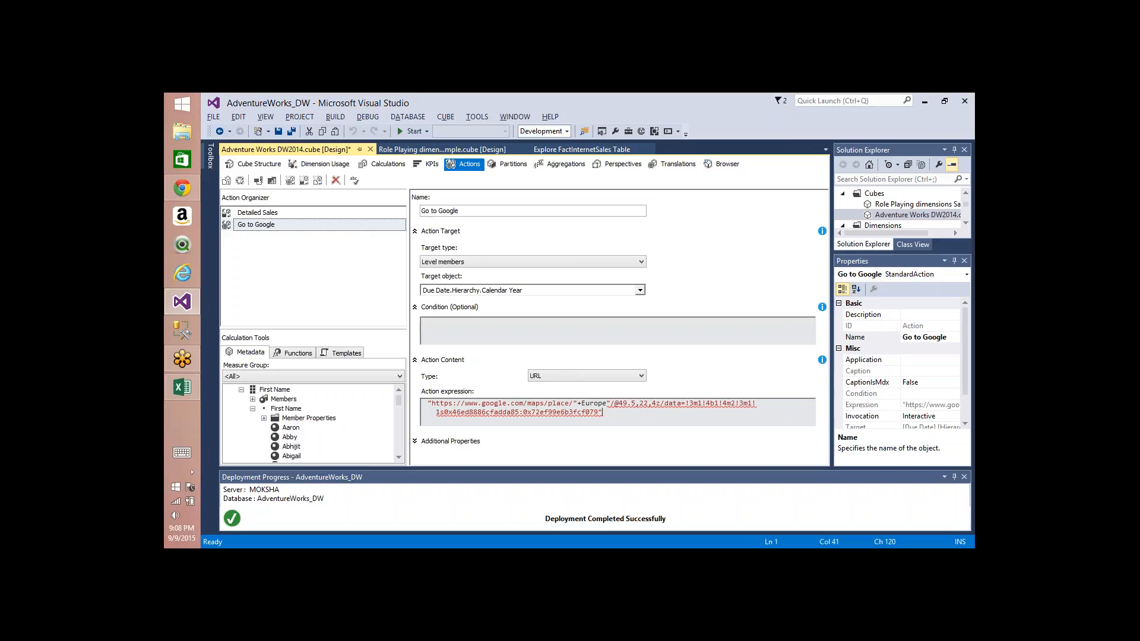
key("Up")
type("+")
key("End")
key("Up")
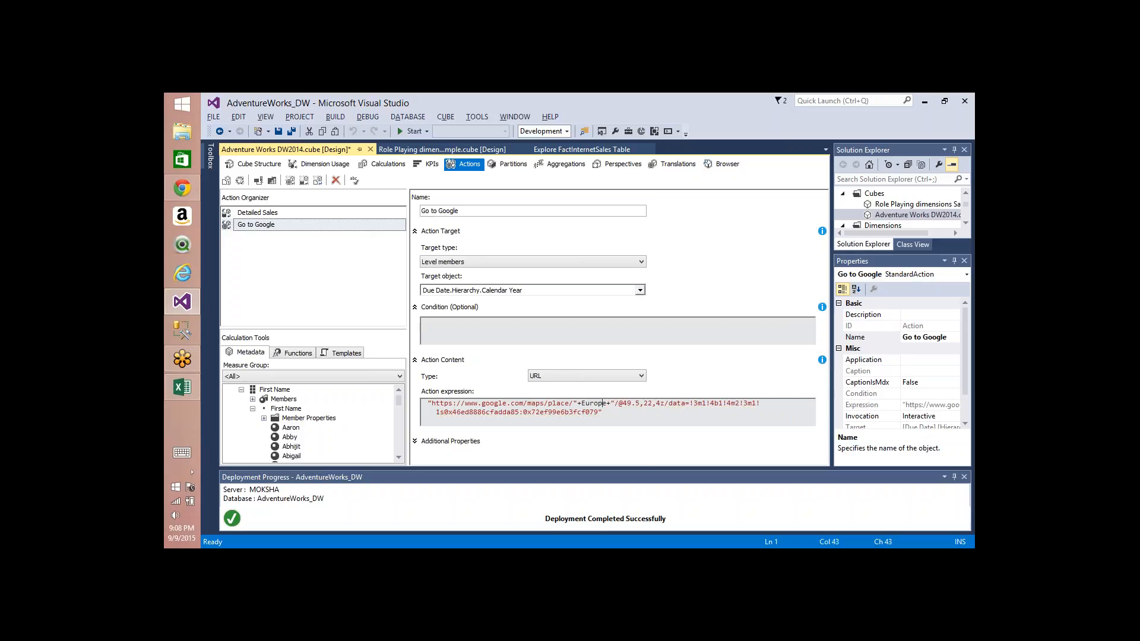
key("ctrl+shift+Left")
key("ctrl+shift+Left")
key("ctrl+shift+Right")
key("Delete")
key("Left")
key("Left")
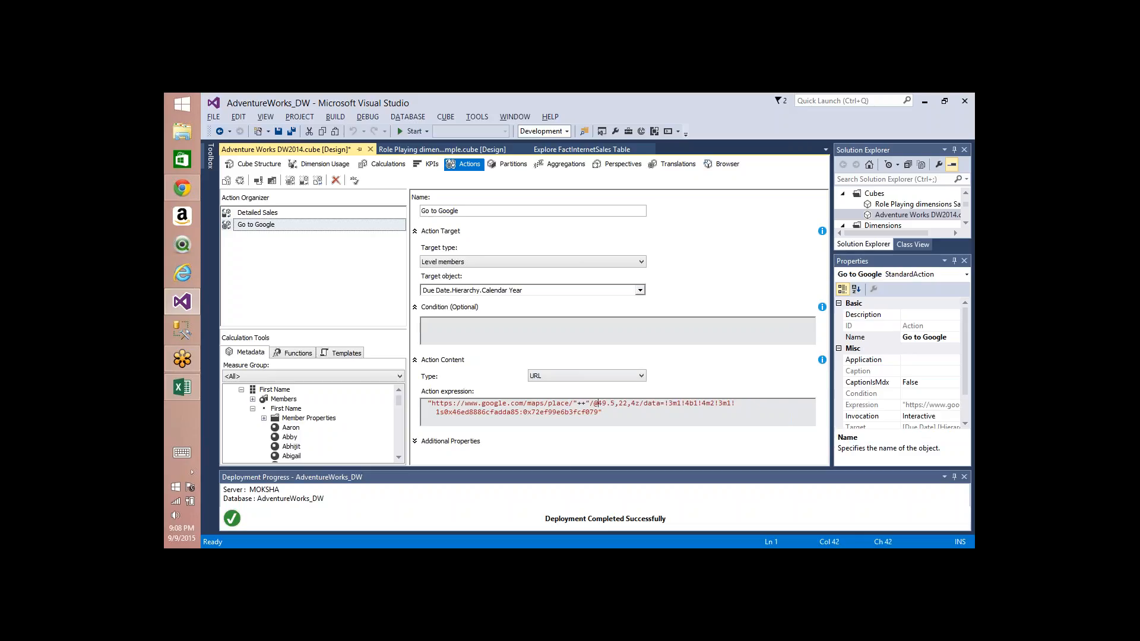
Step: Insert the Sales Territory Region level from the Sales Territory dimension into the expression between the plus signs
left_click(253, 409)
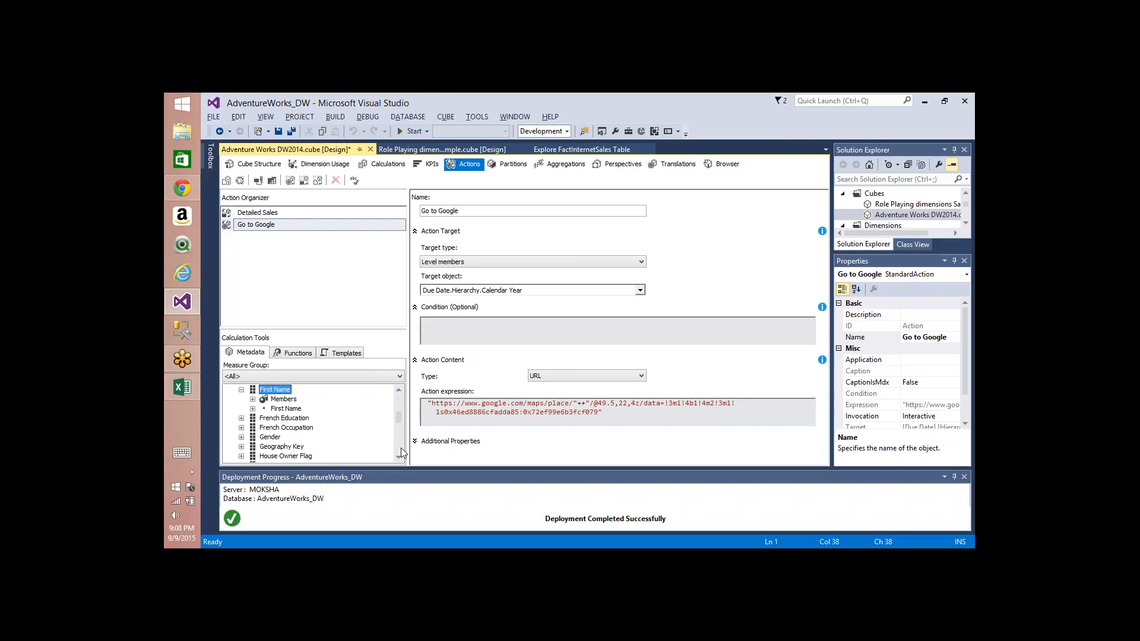
scroll(401, 448, "down", 2)
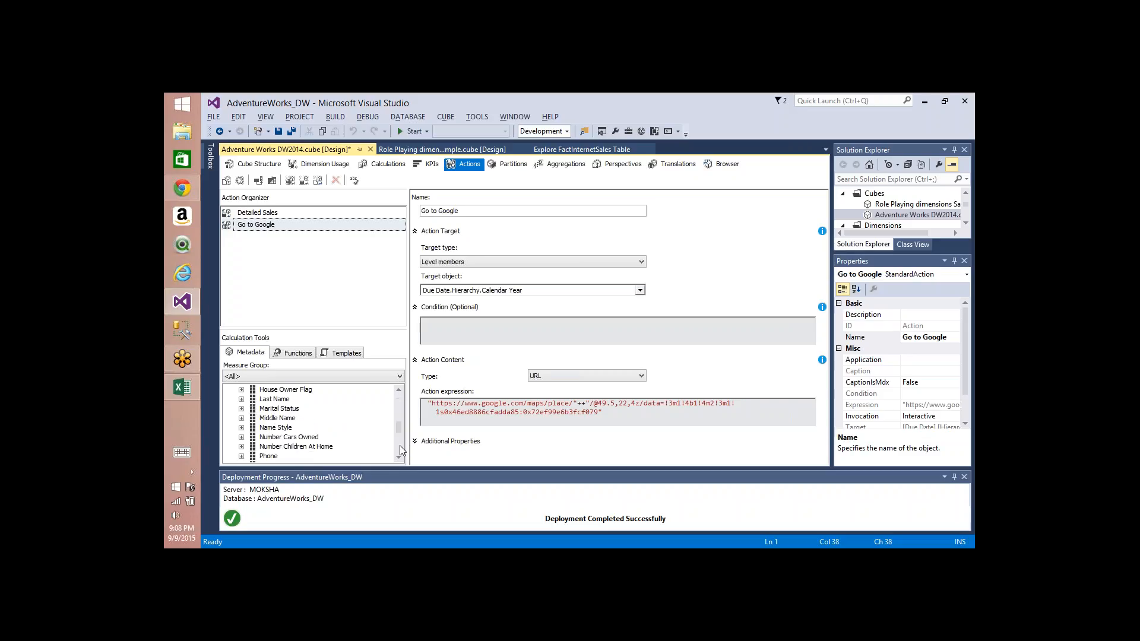
scroll(399, 446, "down", 5)
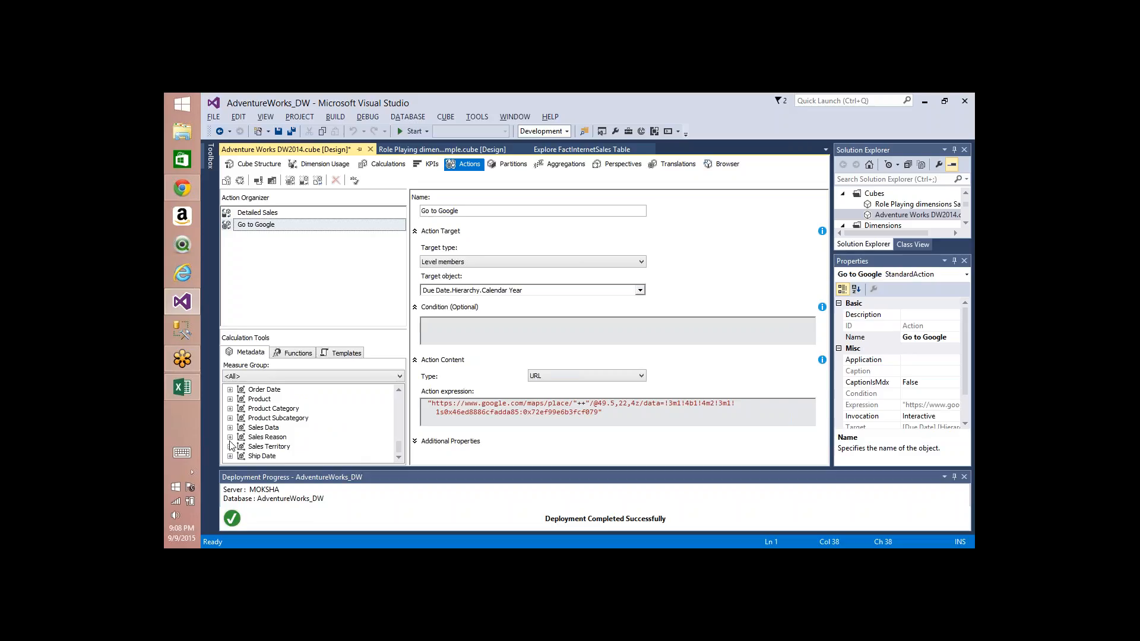
left_click(229, 439)
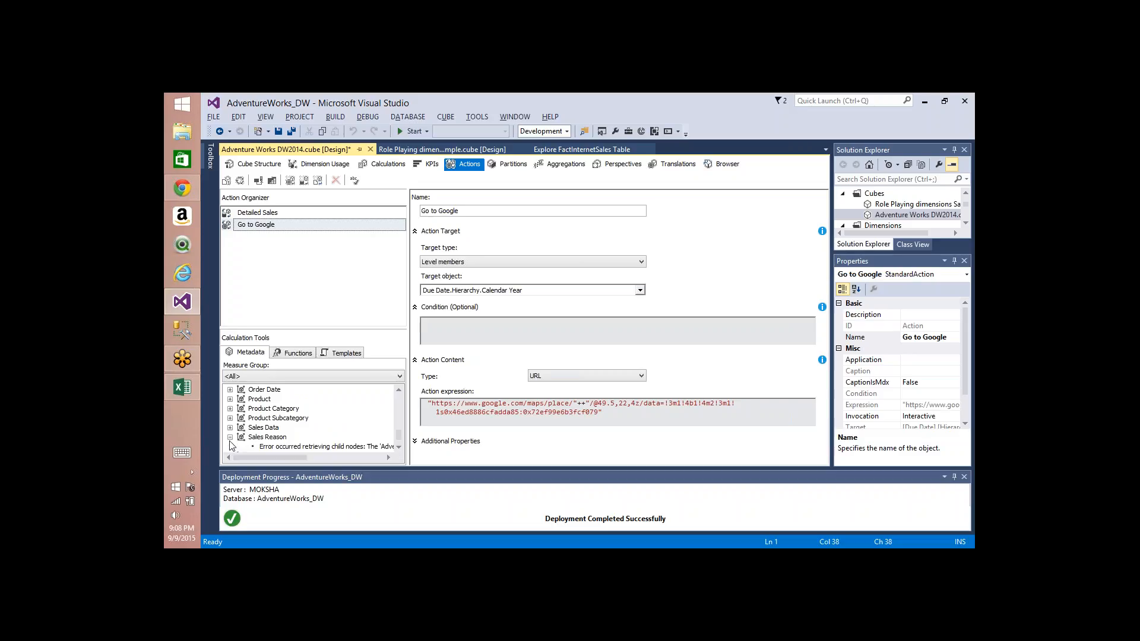
left_click(260, 180)
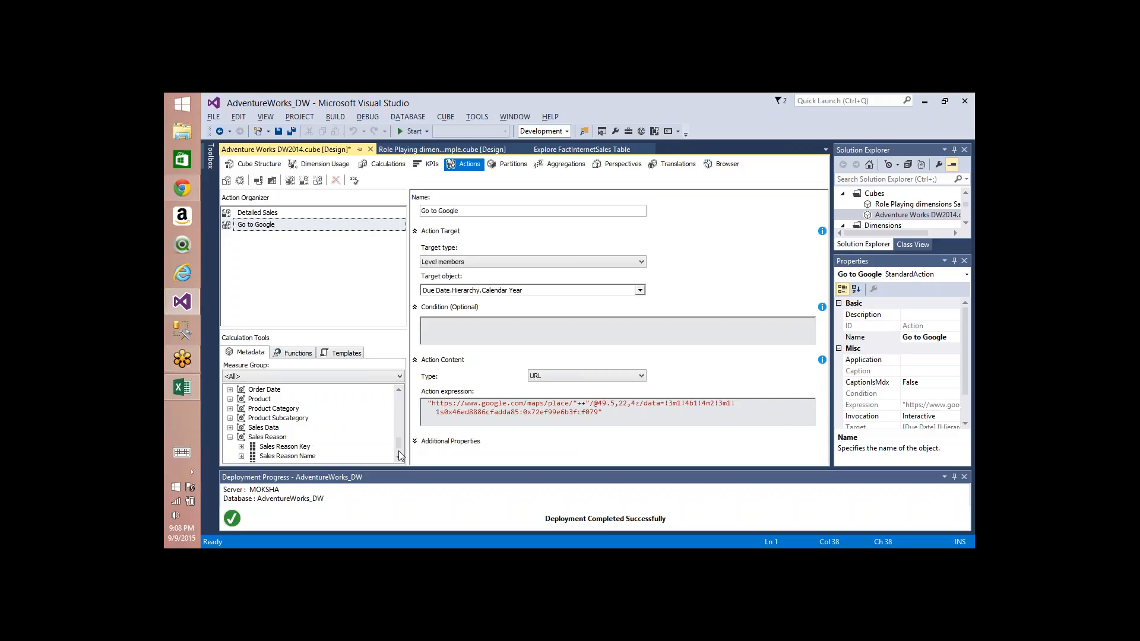
scroll(397, 450, "down", 1)
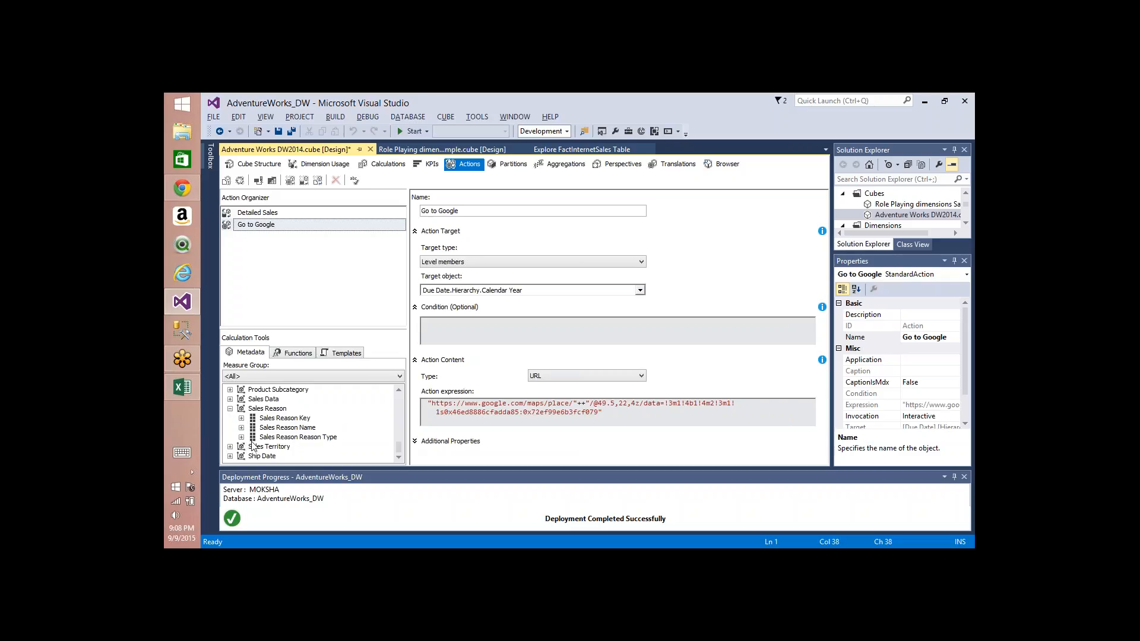
left_click(230, 446)
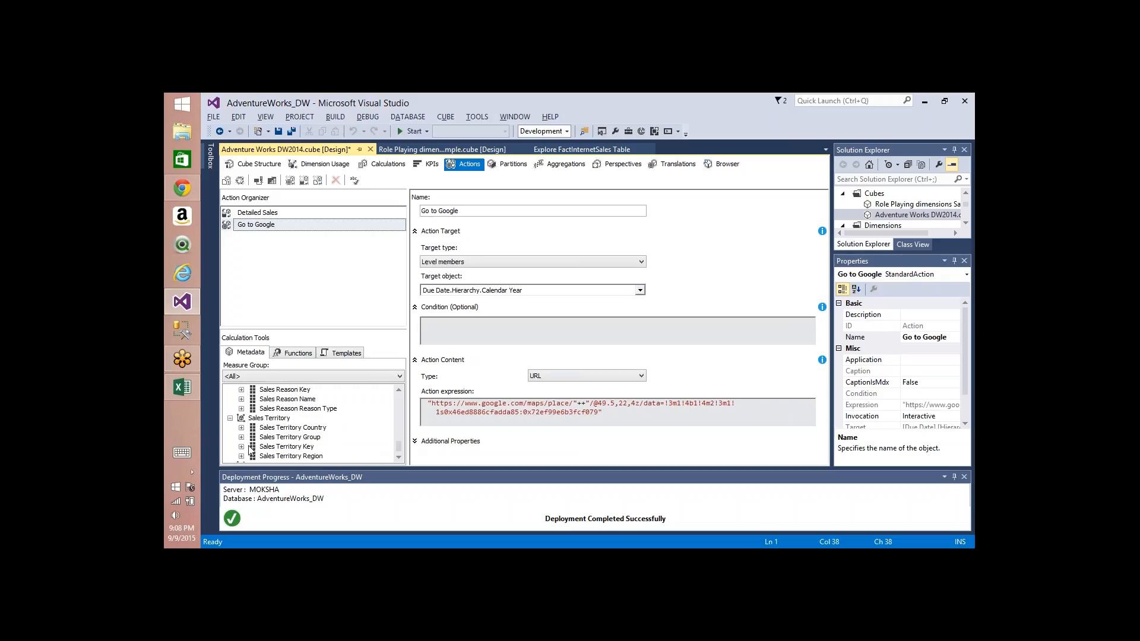
left_click(241, 456)
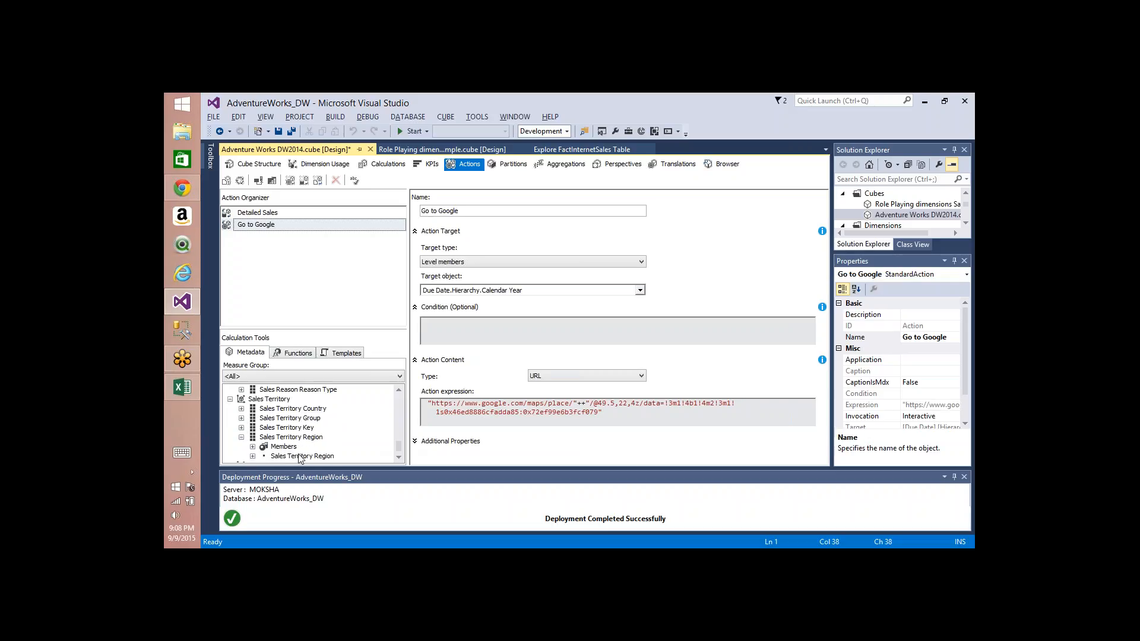
left_click_drag(300, 458, 582, 404)
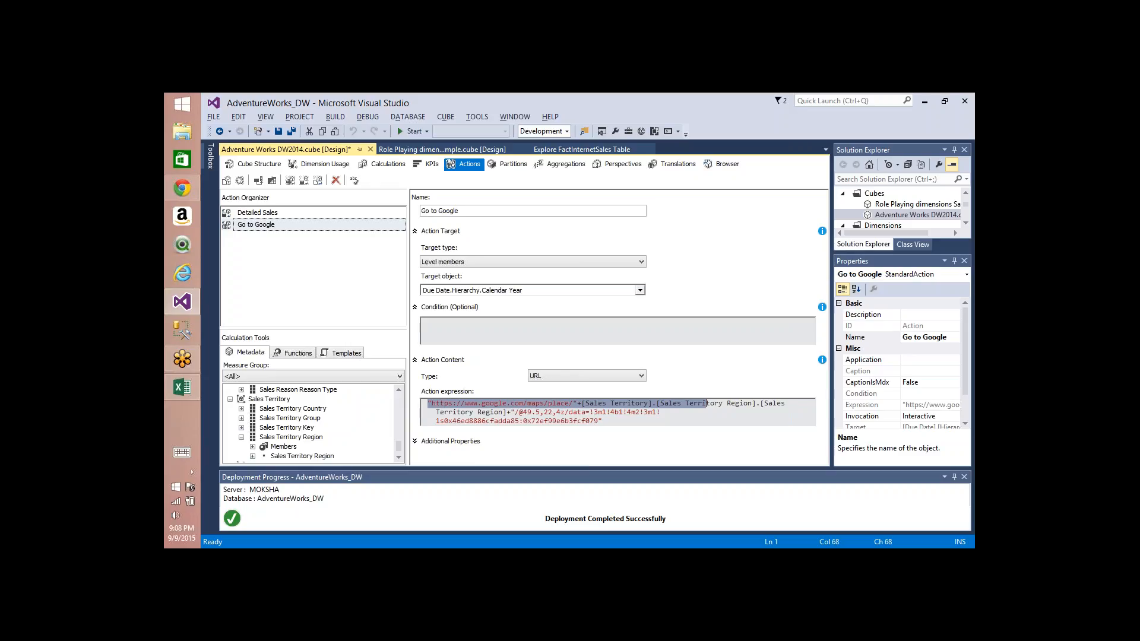
Step: Delete the duplicated [Sales Territory Region] name and begin appending .cu after the level reference
left_click(660, 412)
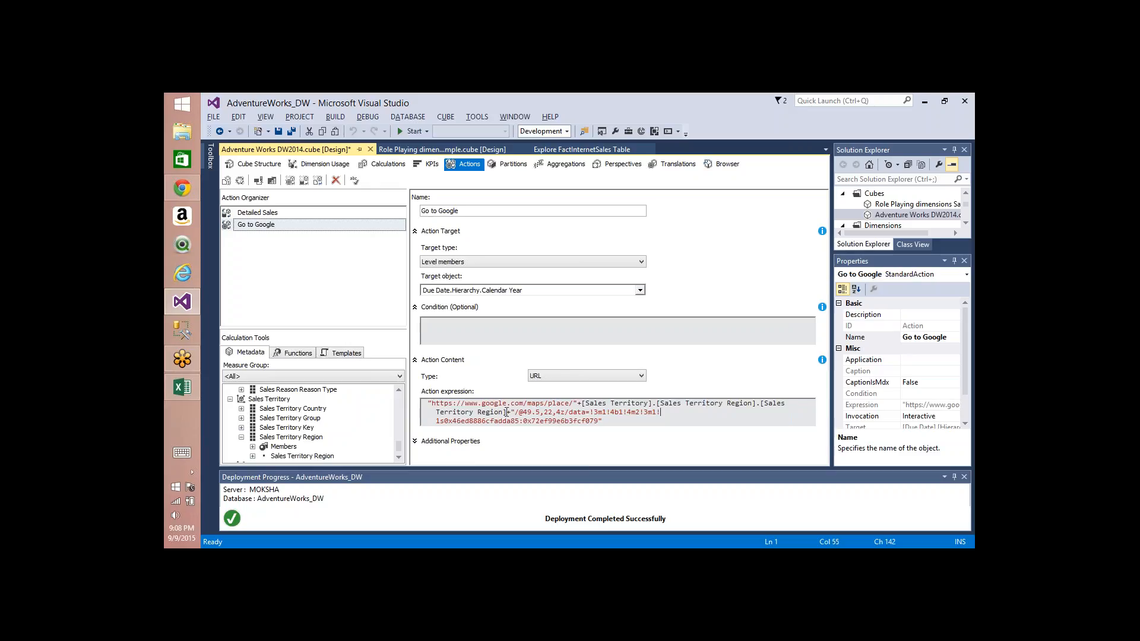
left_click_drag(506, 411, 760, 403)
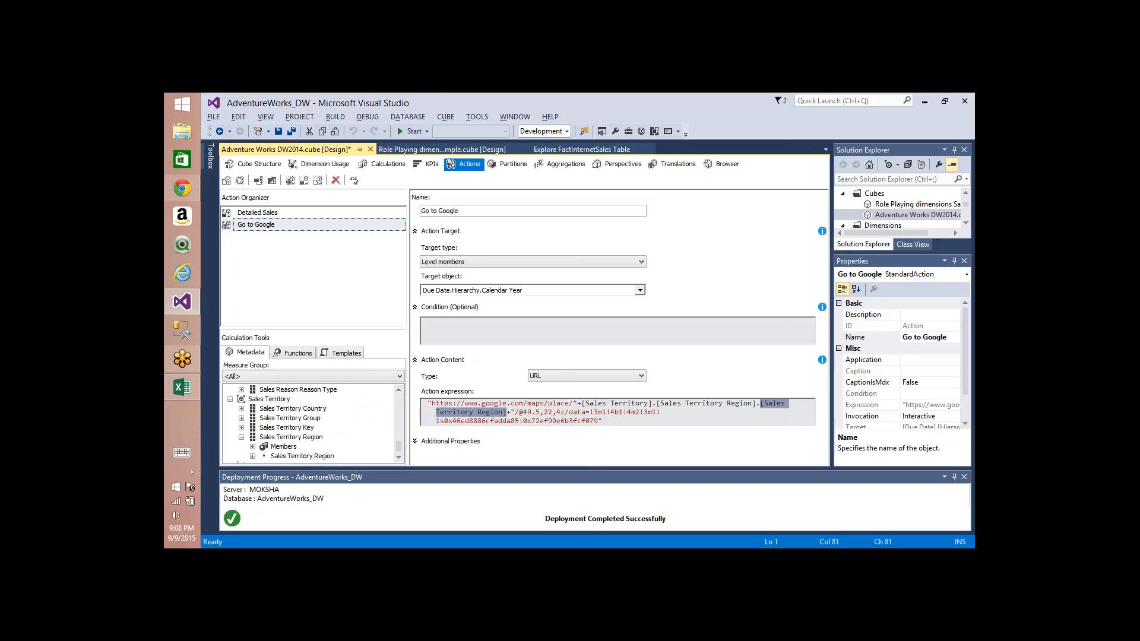
key("Delete")
left_click(741, 403)
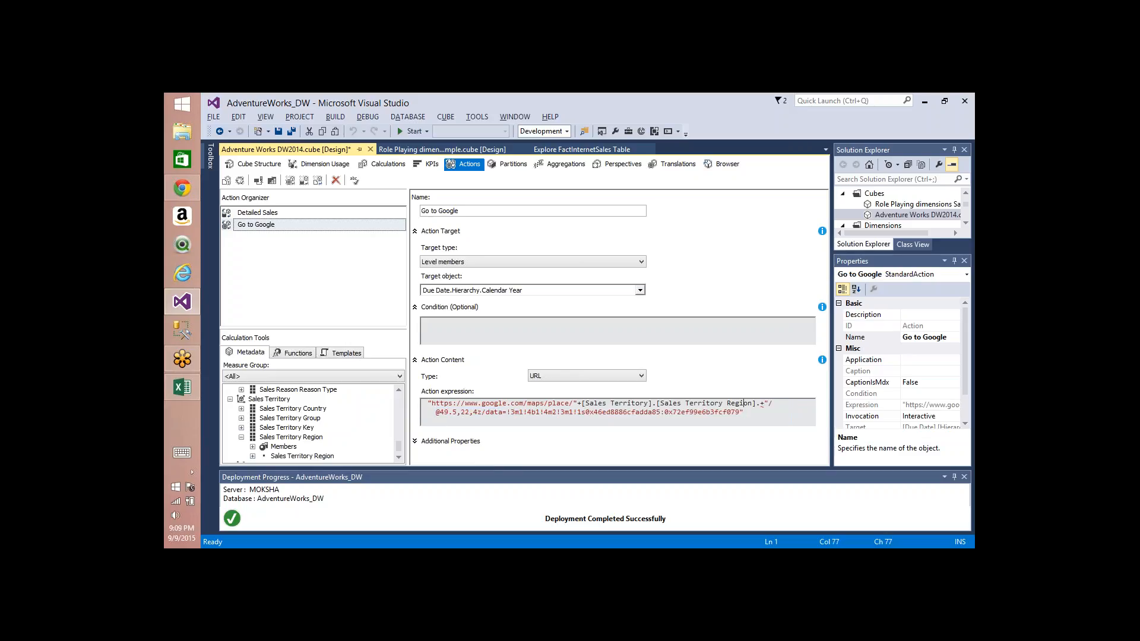
type("cu")
Step: Append .currentmember.name to the Sales Territory Region level reference in the Go to Google action expression
key("ctrl+a")
key("ctrl+c")
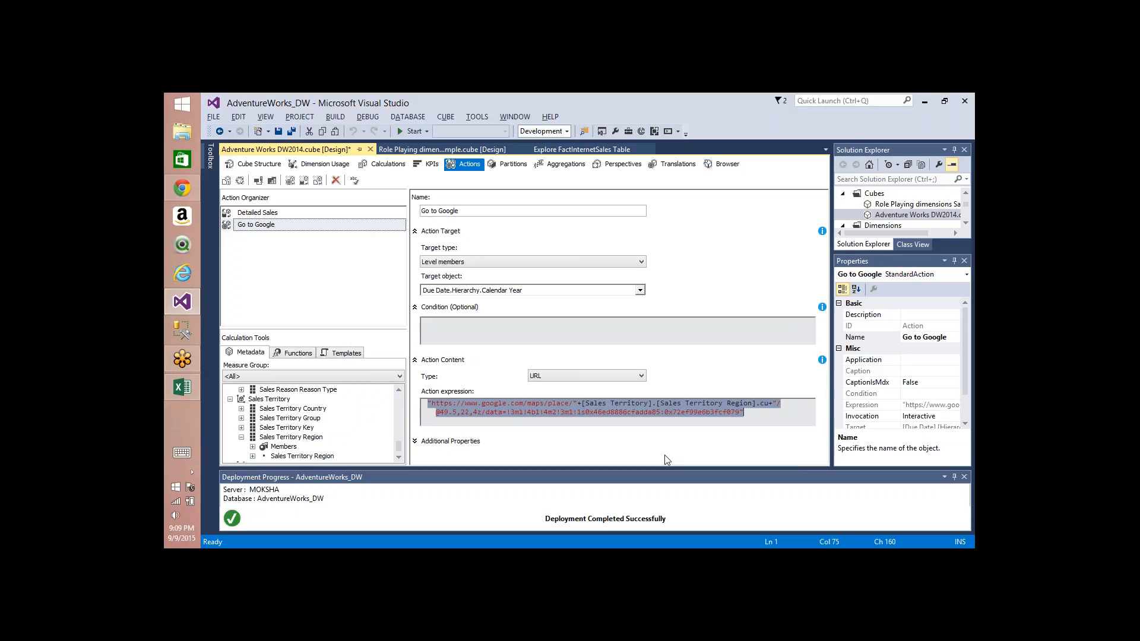
key("super+r")
key("Return")
key("ctrl+v")
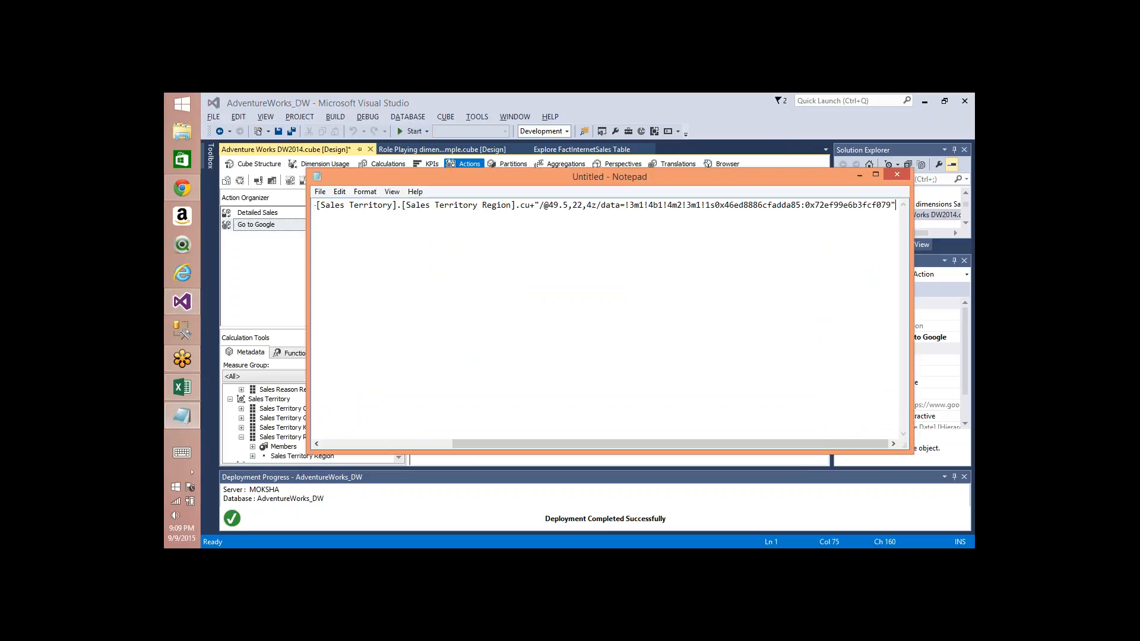
left_click_drag(696, 179, 598, 194)
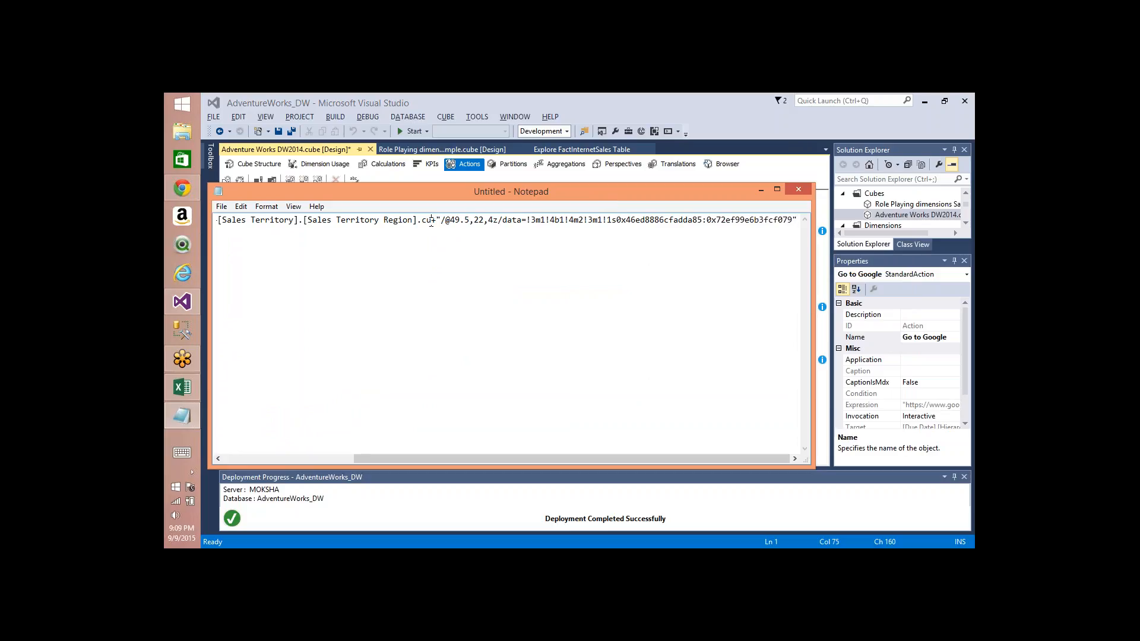
type("rrentmemb")
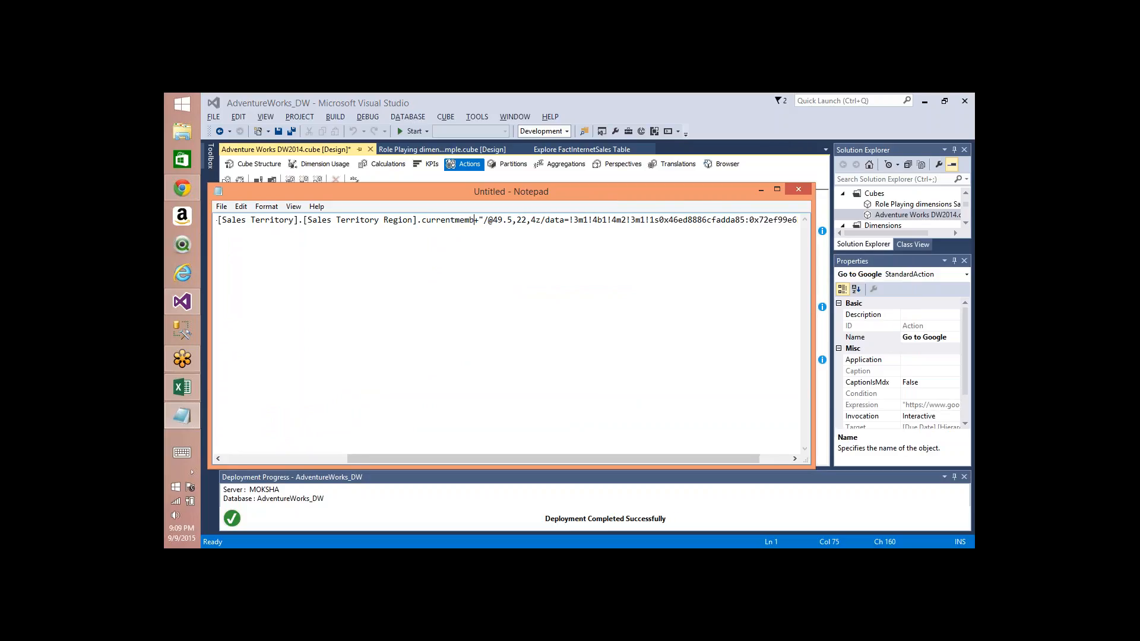
type("er.name")
key("ctrl+a")
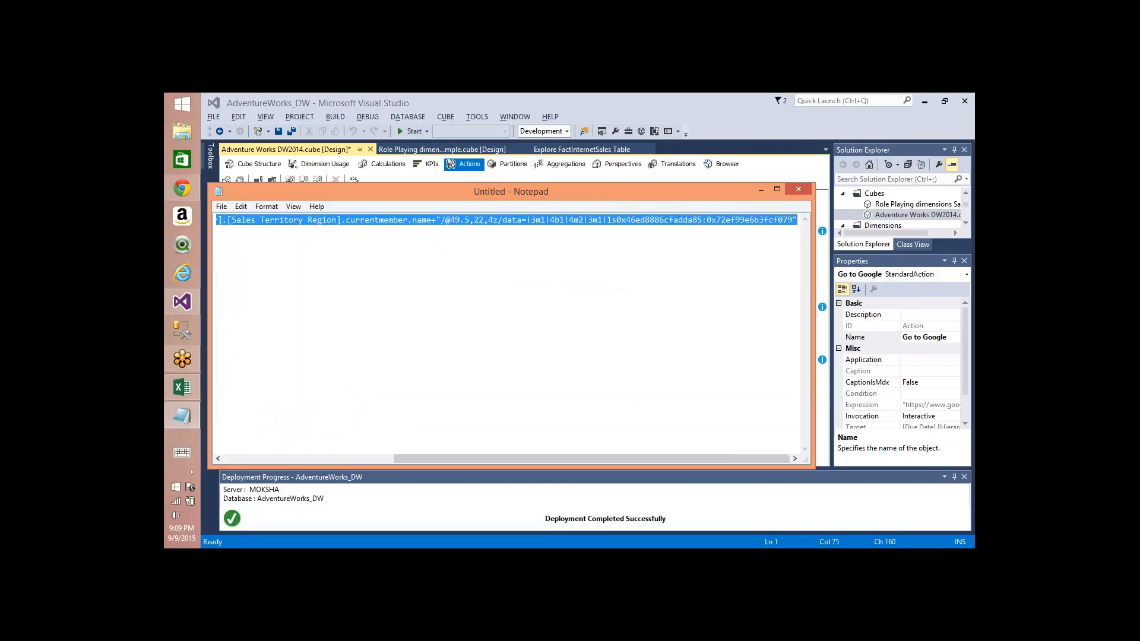
left_click(546, 100)
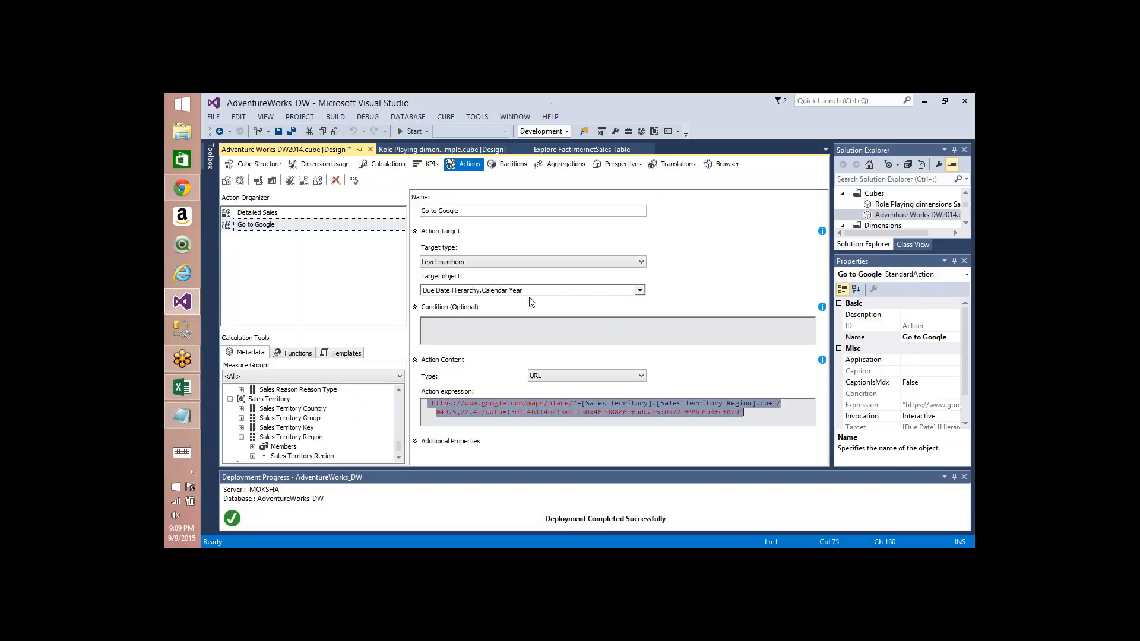
type("\"https://www.google.com/maps/place/\"+[Sales Territory].[Sales Territory Region].currentmember.name+\"/@49.5,22,4z/data=!3m1!4b1!4m2!3m1!1s0x46ed8886cfadda85:0x72ef99e6b3fcf079\"")
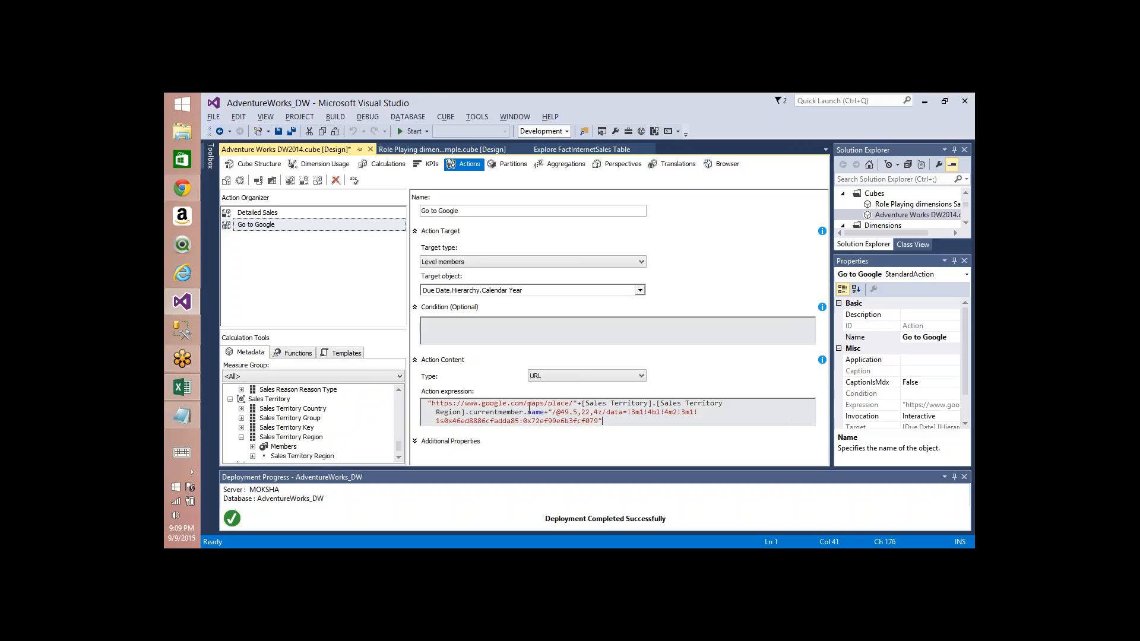
Step: Set the action target type to Attribute members and the target object to Sales Territory.Sales Territory Region
left_click(534, 263)
left_click(505, 271)
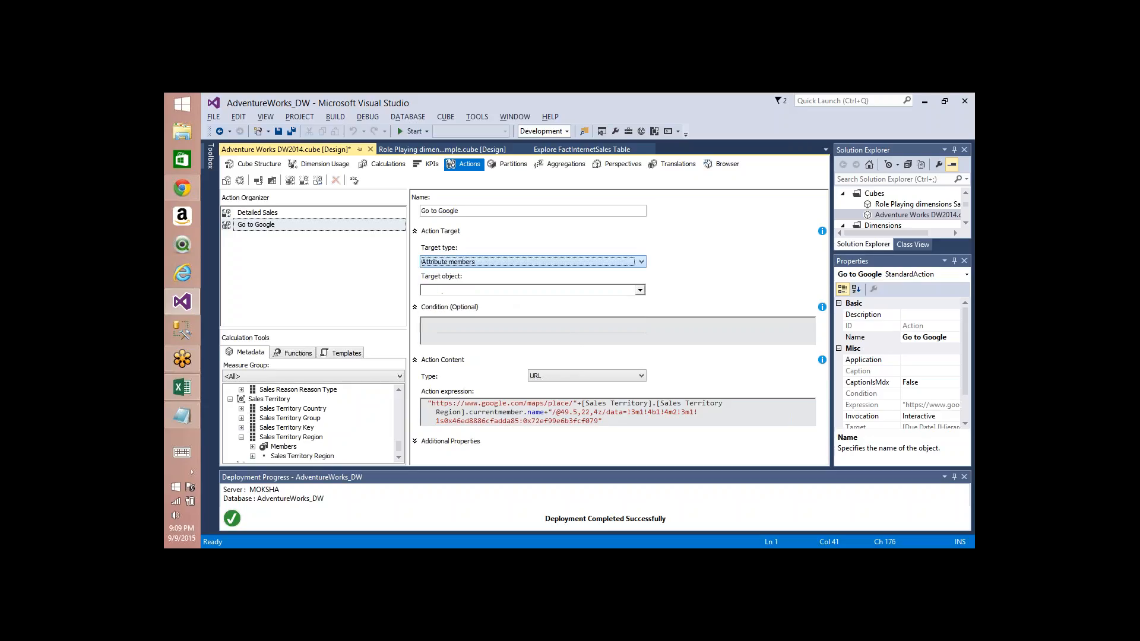
left_click(503, 290)
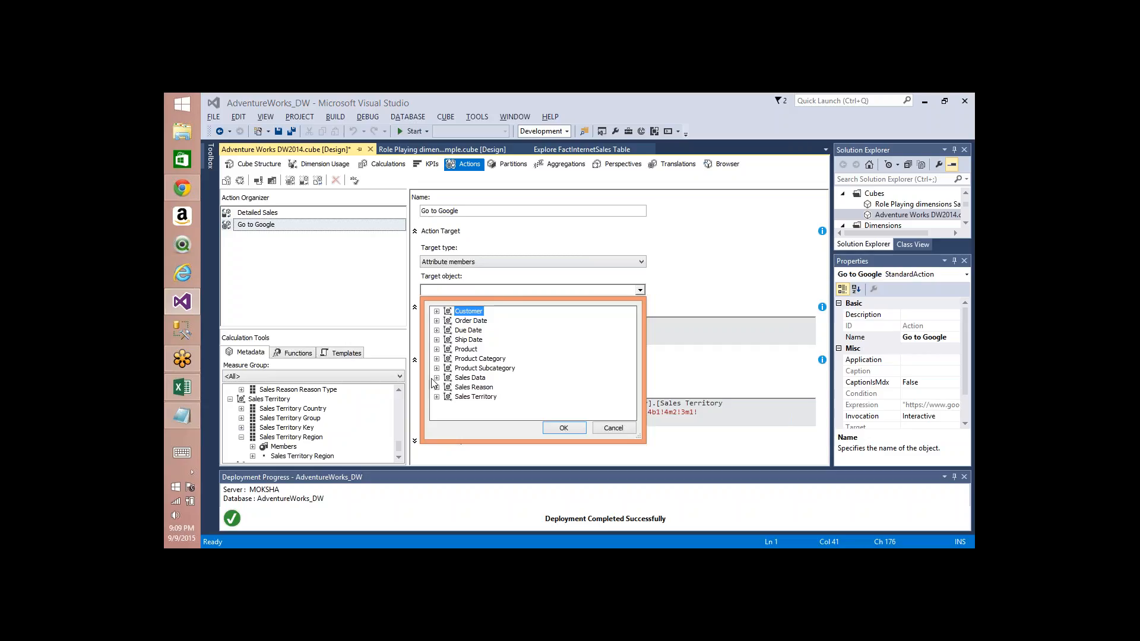
left_click(437, 397)
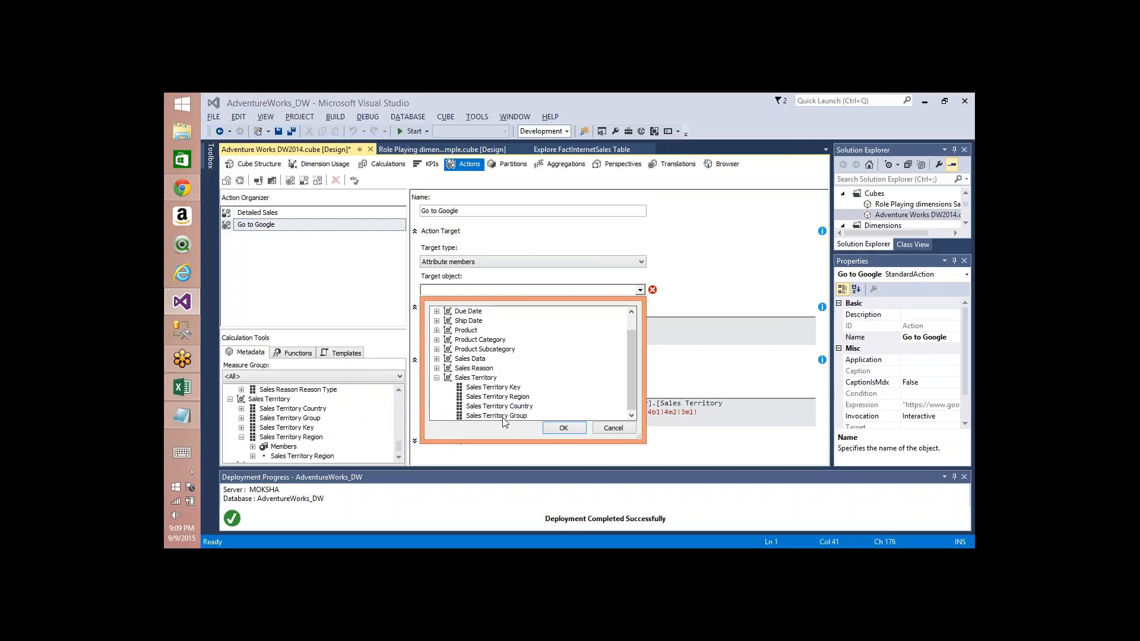
left_click(498, 397)
left_click(564, 428)
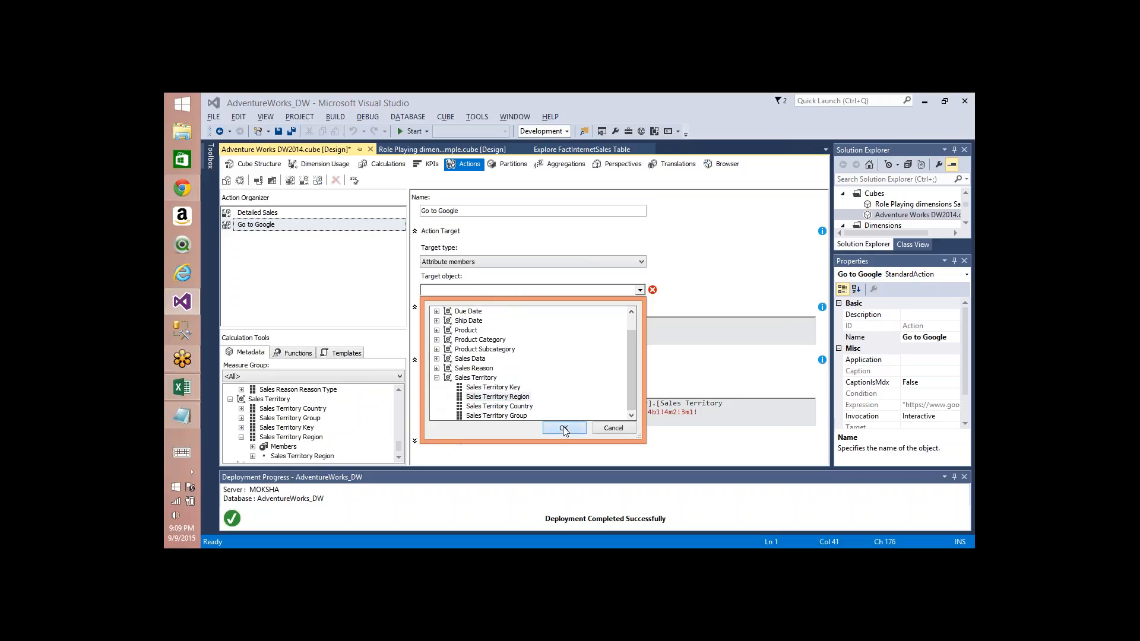
left_click(683, 308)
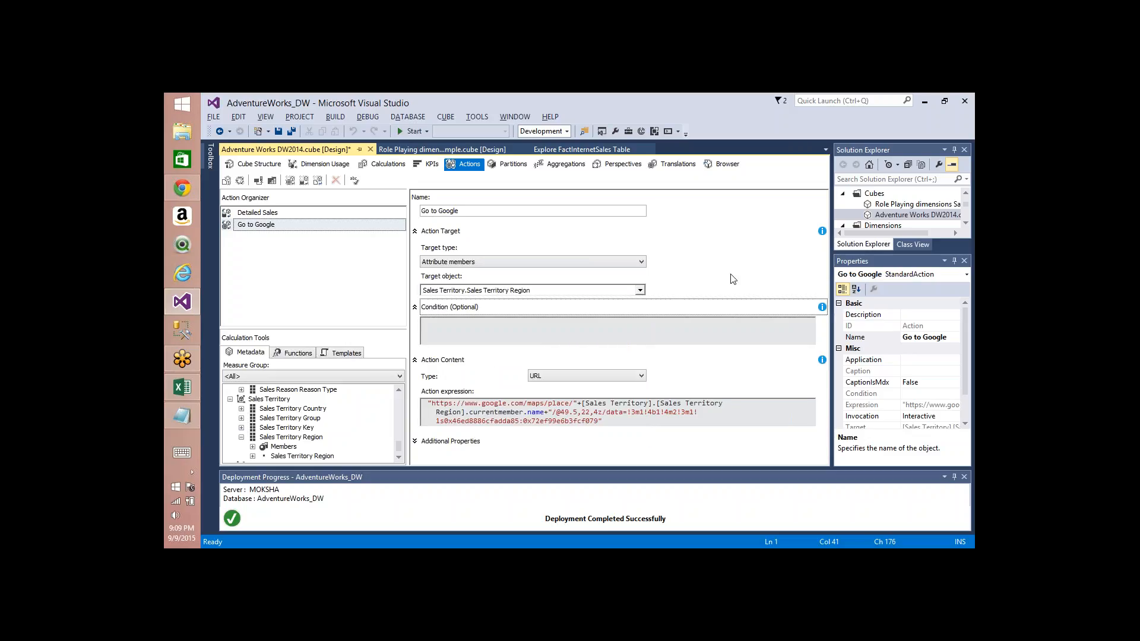
Step: Expand the additional properties and set Caption is MDX to True
left_click(415, 442)
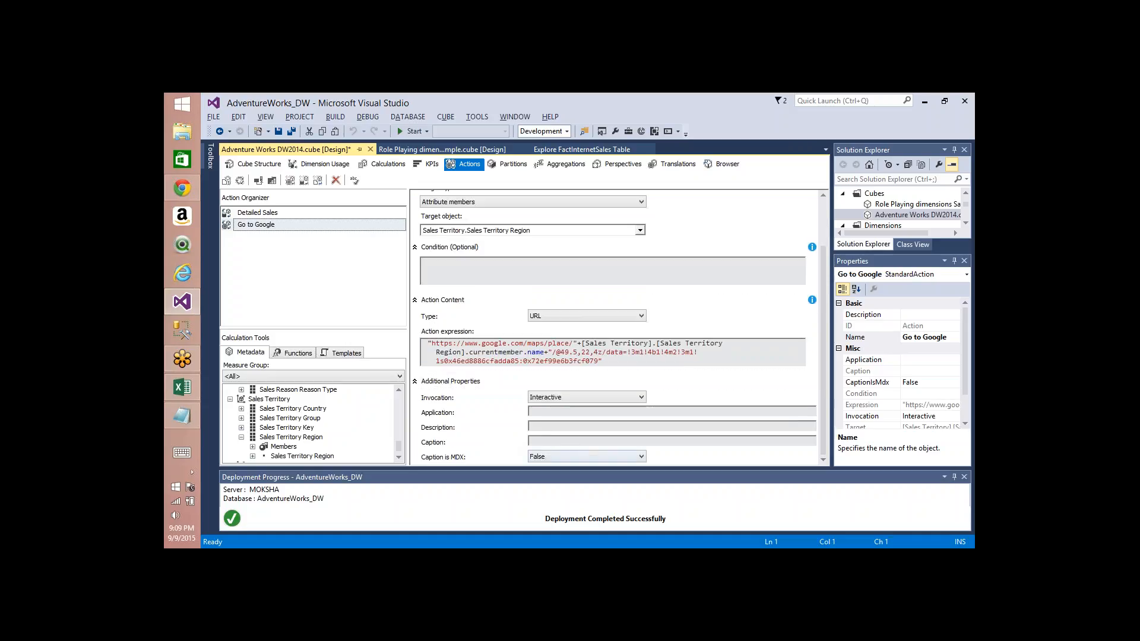
left_click(572, 457)
left_click(566, 475)
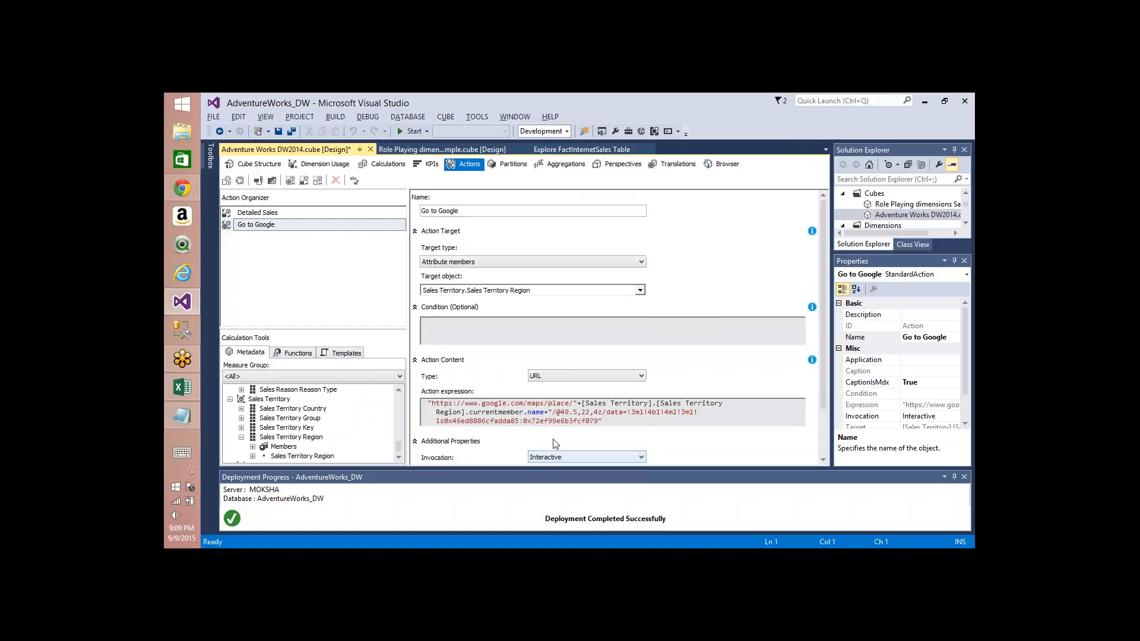
left_click(695, 444)
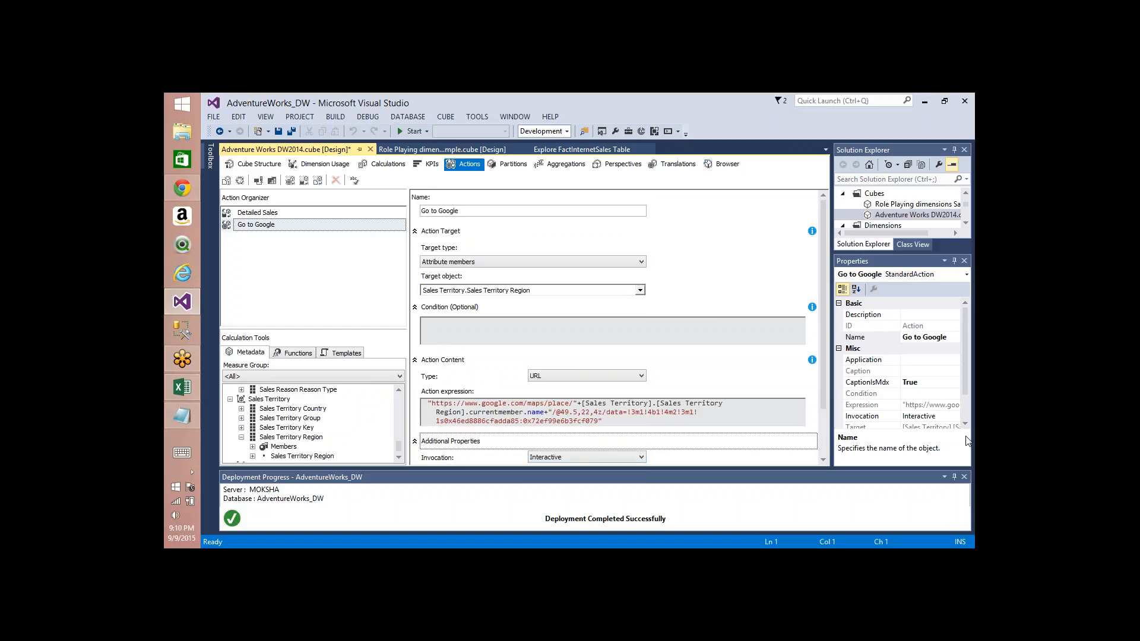
scroll(825, 440, "down", 1)
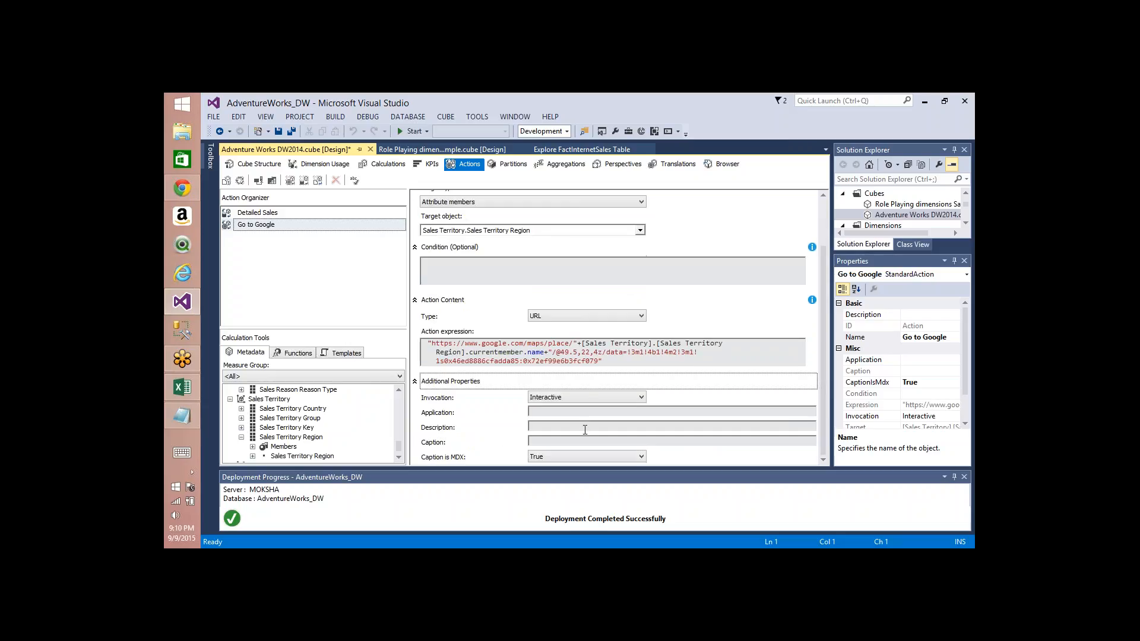
Step: Start the action caption with the quoted text "Take me to " followed by a plus sign
left_click(581, 441)
type("\"\"")
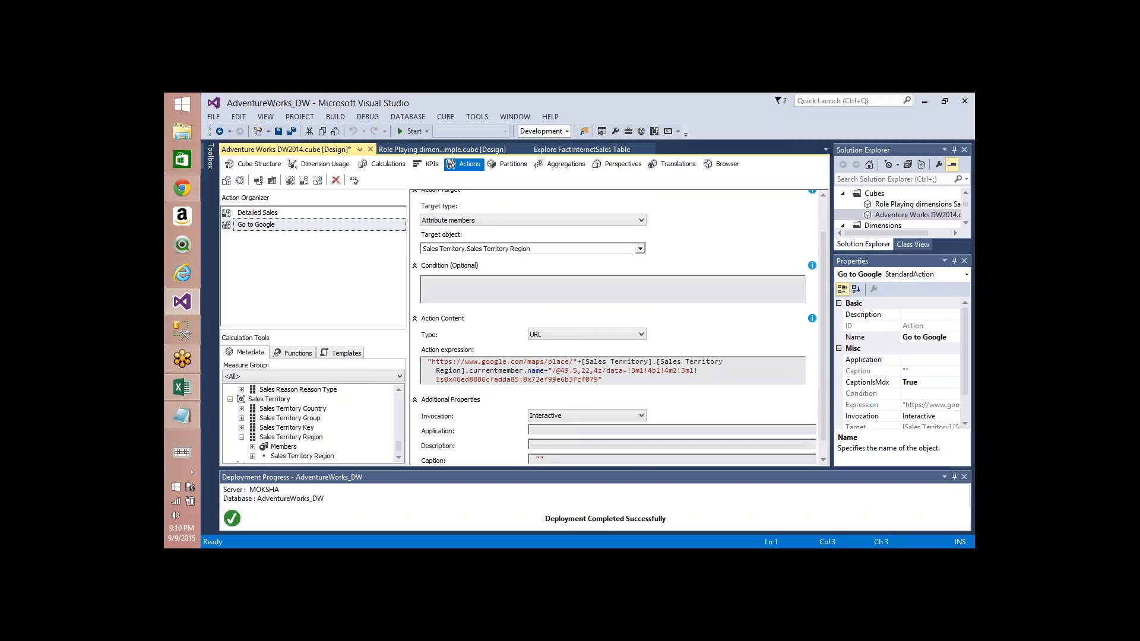
type("T")
key("Right")
type("ake")
key("BackSpace")
key("End")
type("me to \"")
Step: Copy the region current member name reference from the expression into the caption after the plus sign, keeping Caption is MDX True
left_click(545, 370)
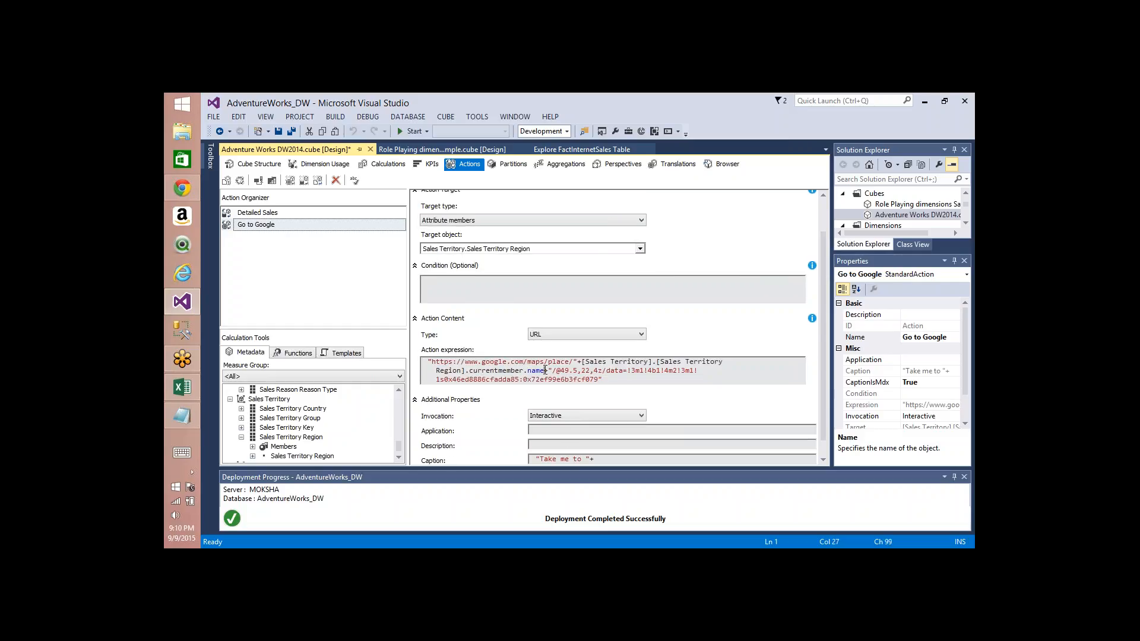
left_click(581, 362, "shift")
key("ctrl+c")
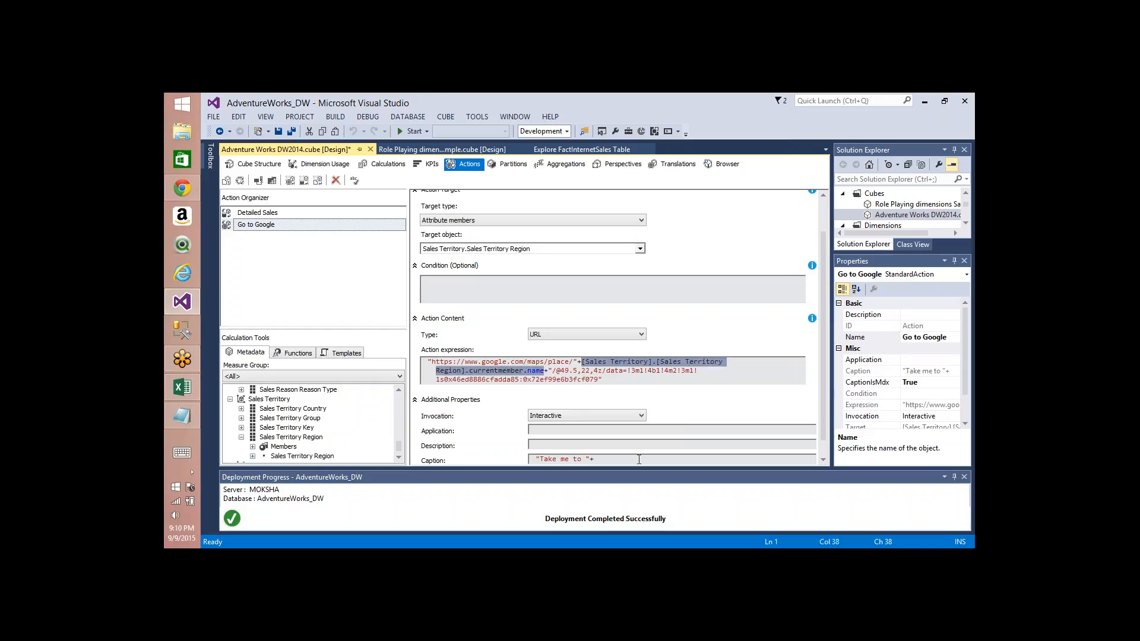
left_click(638, 458)
key("ctrl+v")
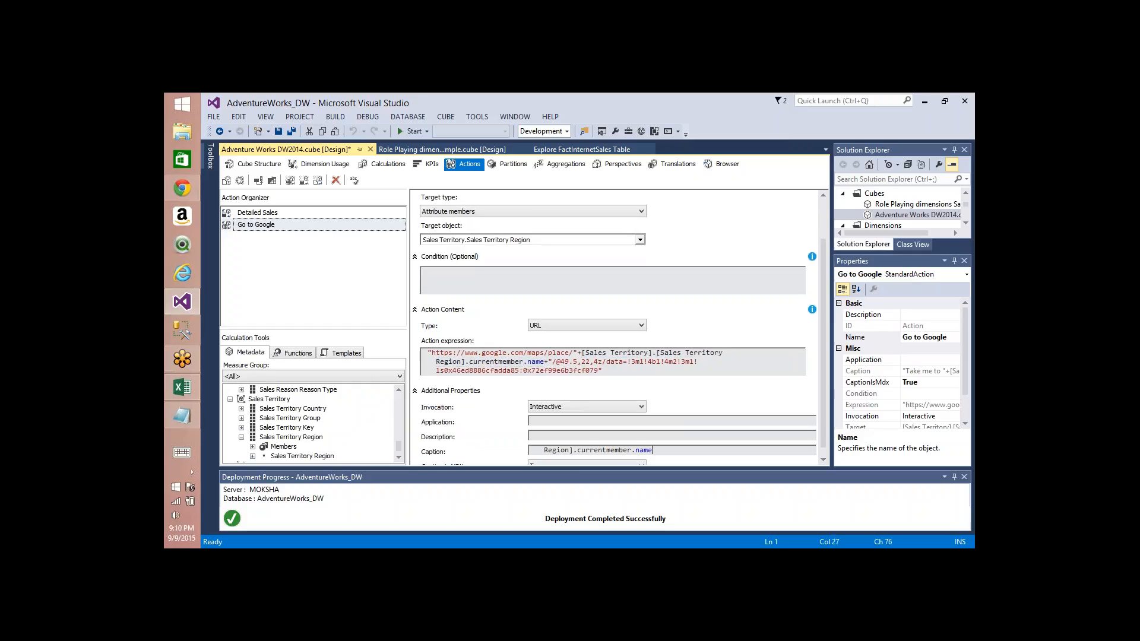
key("Left")
key("Up")
left_click(632, 464)
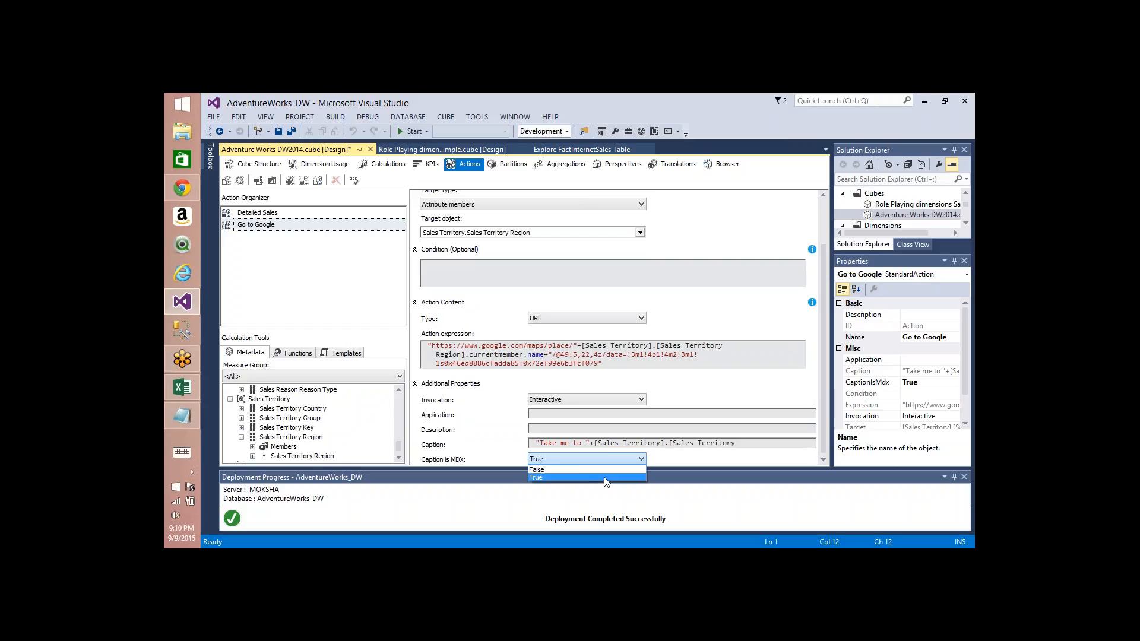
left_click(606, 469)
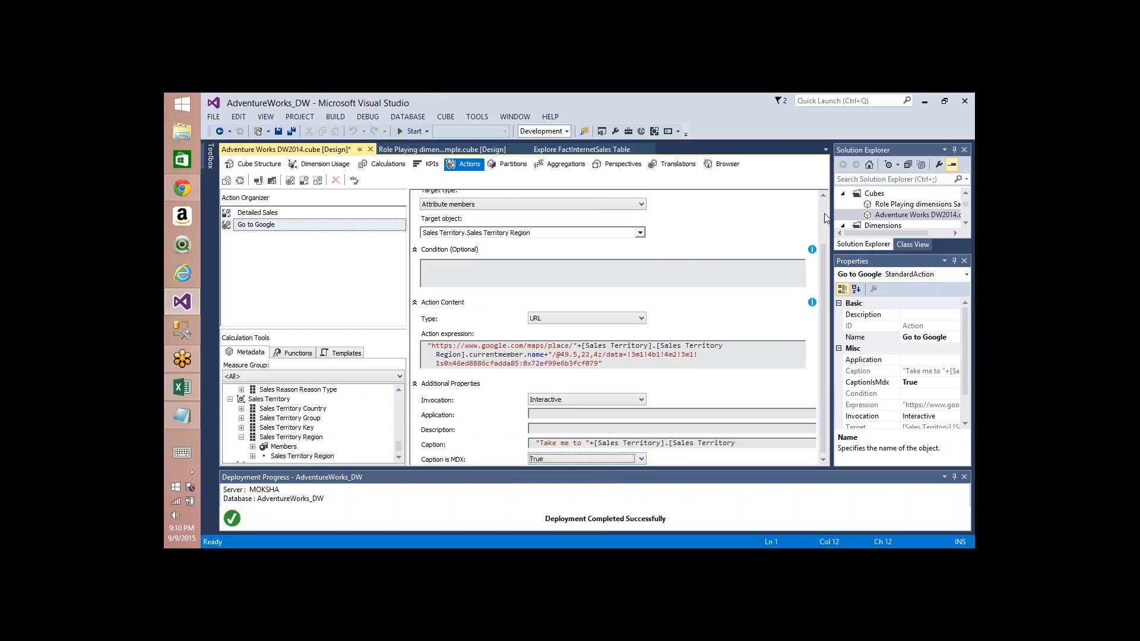
Step: Build, deploy and fully process the Adventure Works DW2014 cube
left_click(240, 179)
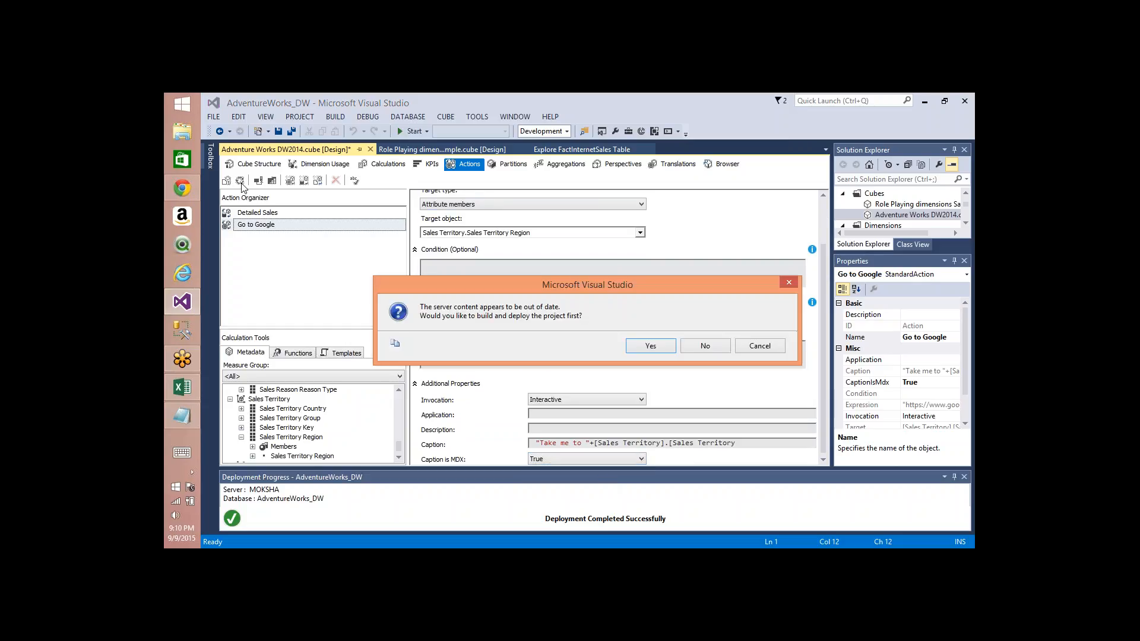
key("Return")
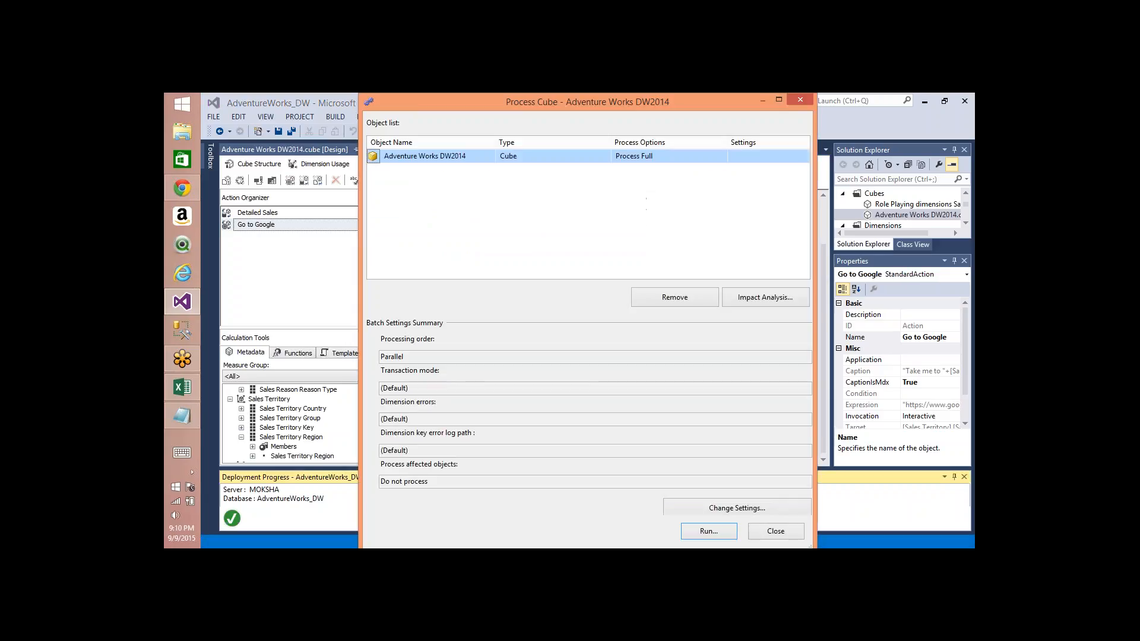
key("Return")
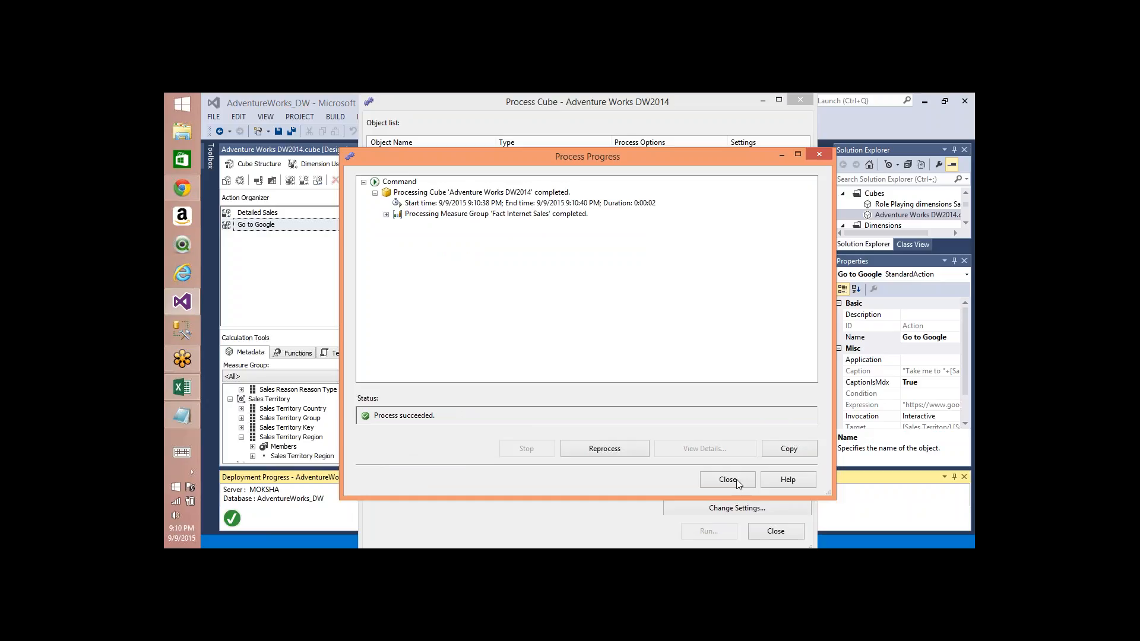
left_click(728, 479)
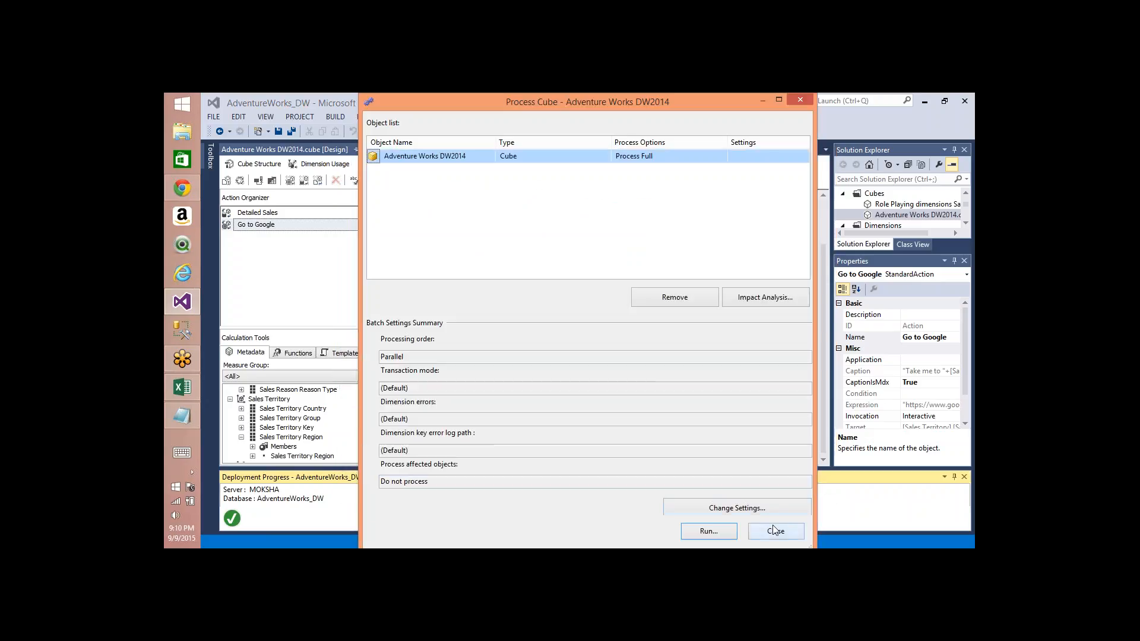
left_click(774, 531)
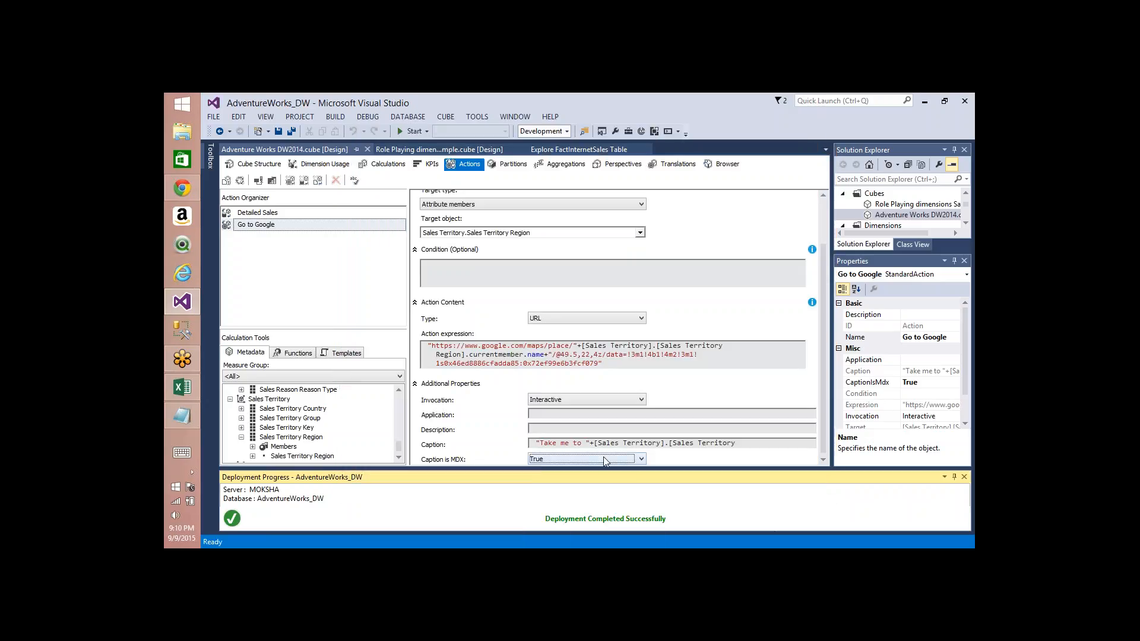
Step: Switch to Excel and remove the Due Date hierarchy from the PivotTable rows
key("alt+Tab")
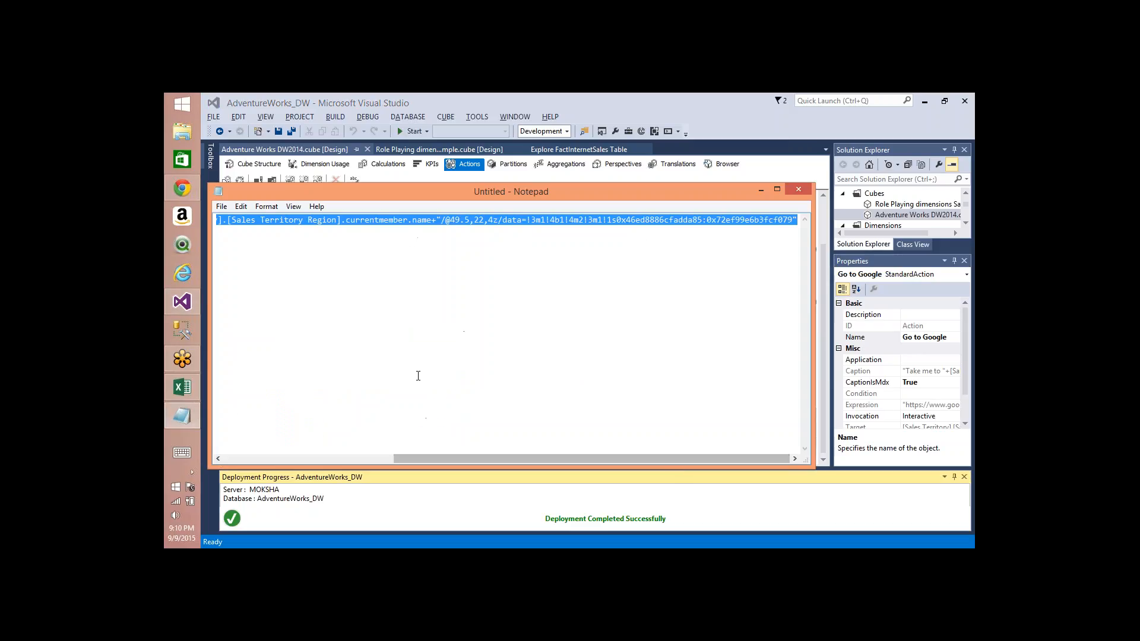
key("alt+Tab")
key("alt+Tab")
key("alt+Tab")
key("alt+Tab")
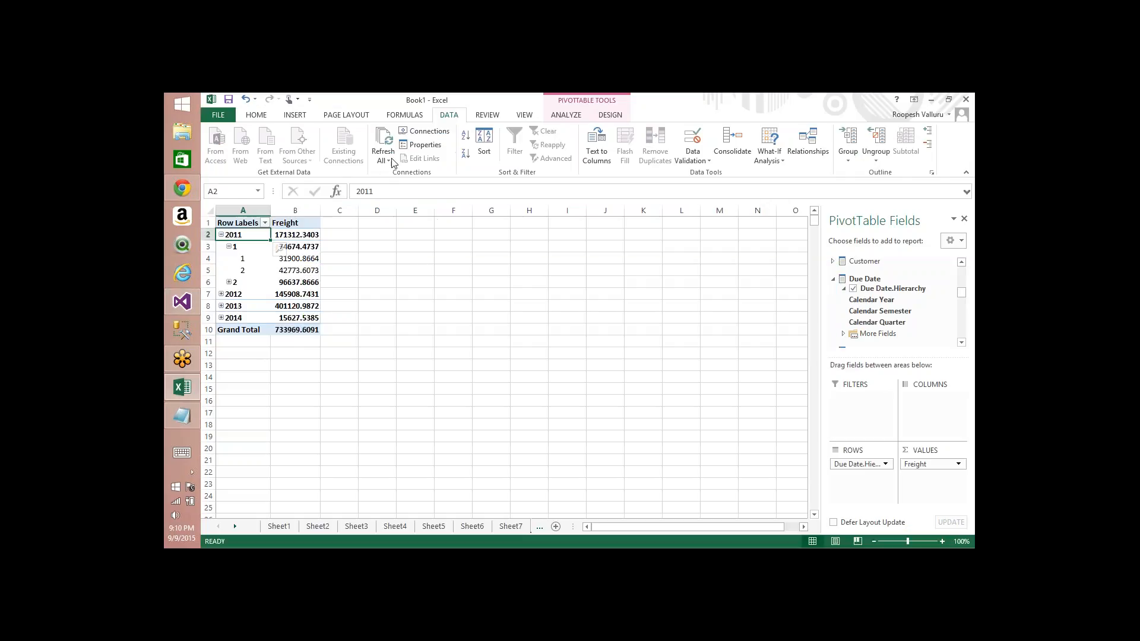
left_click(392, 143)
left_click_drag(860, 464, 890, 311)
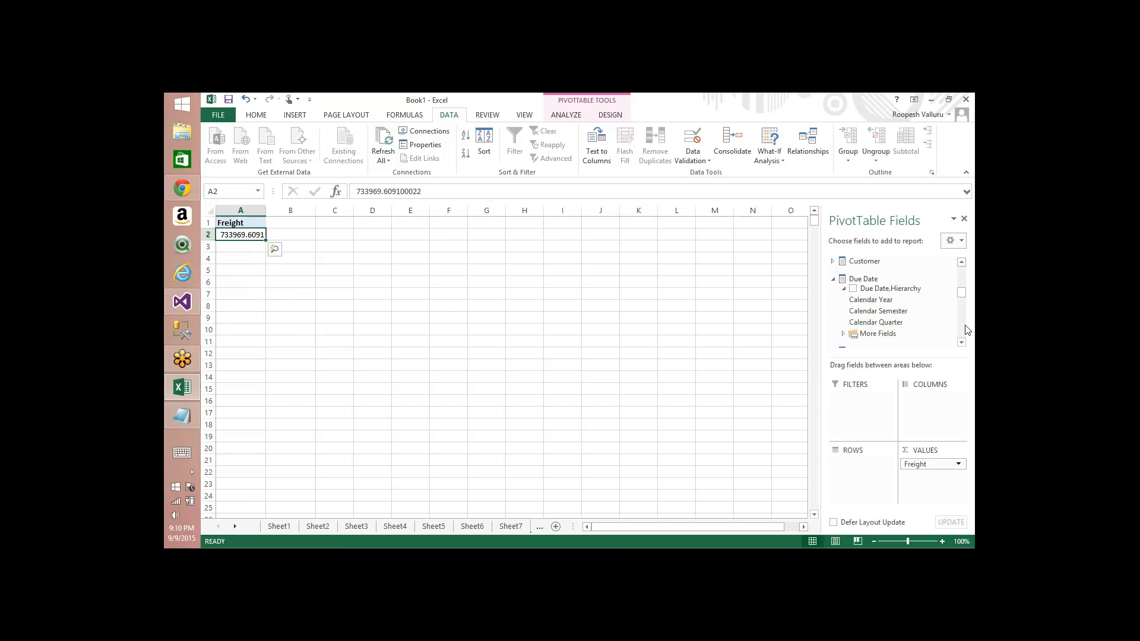
Step: Add Sales Territory Group from the Sales Territory dimension to the PivotTable rows
scroll(965, 329, "down", 3)
scroll(966, 329, "down", 5)
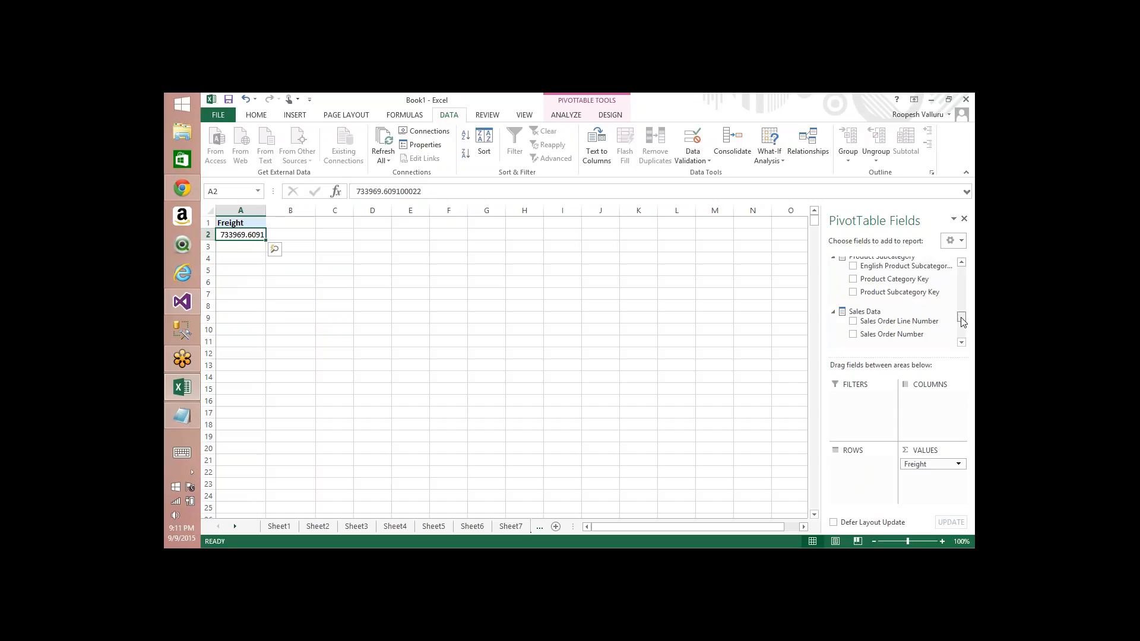
left_click_drag(963, 321, 965, 335)
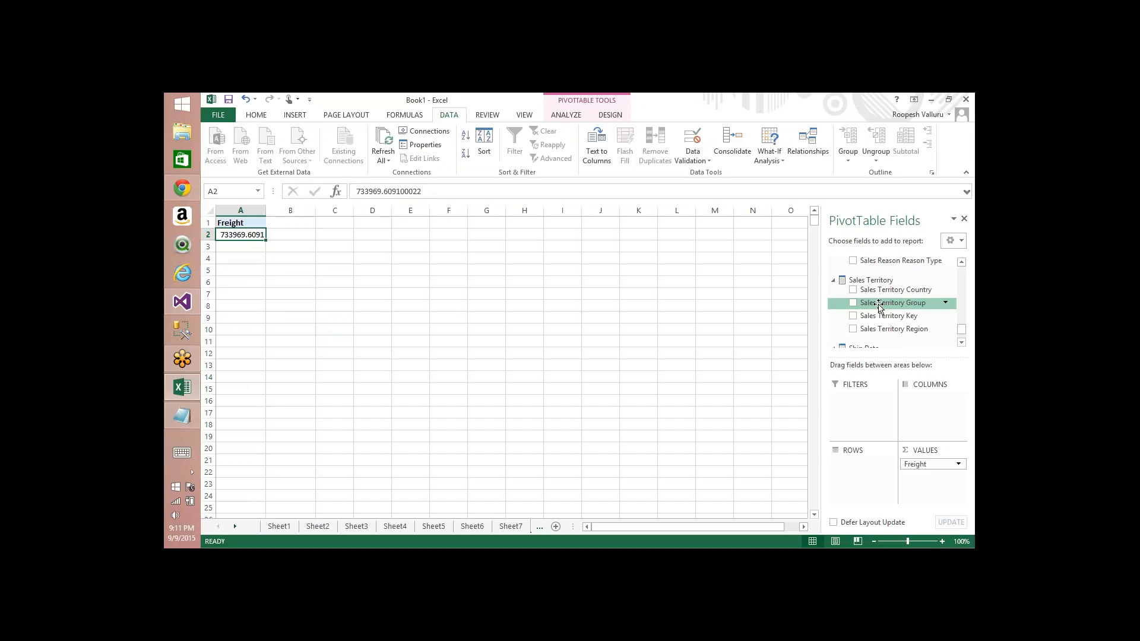
left_click(853, 303)
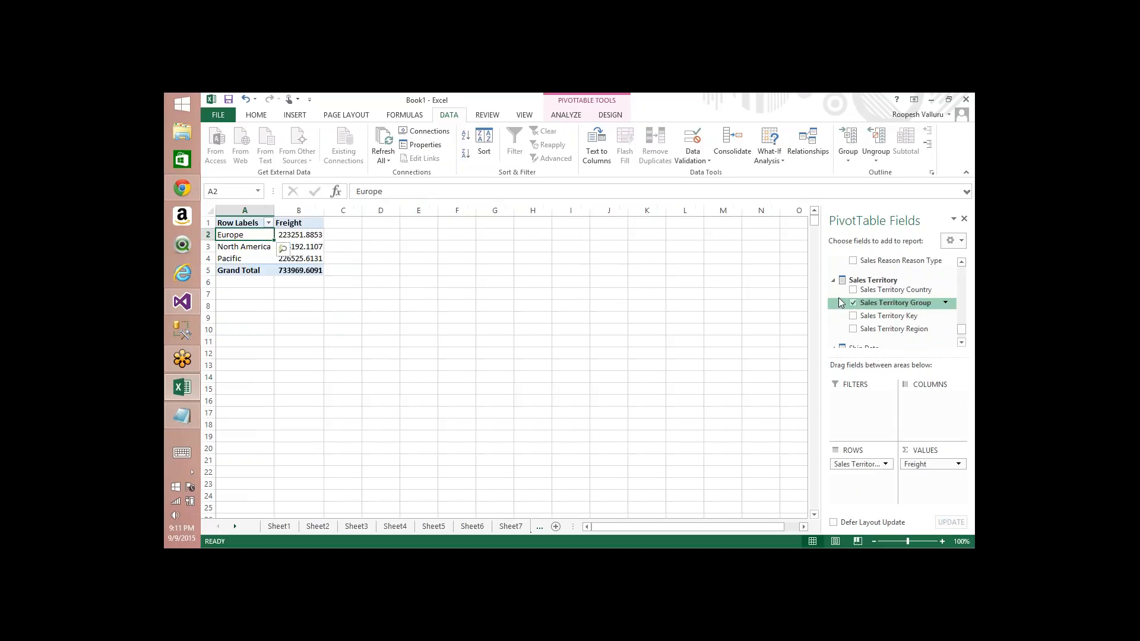
Step: Check the additional actions available on the Europe row of the PivotTable
right_click(252, 235)
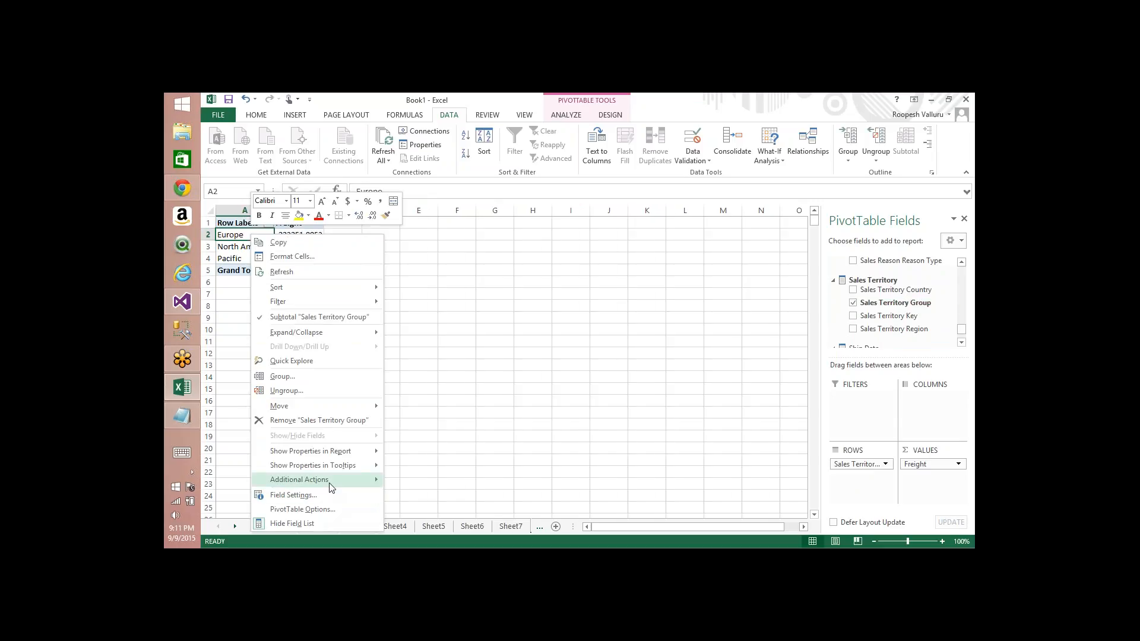
mouse_move(329, 482)
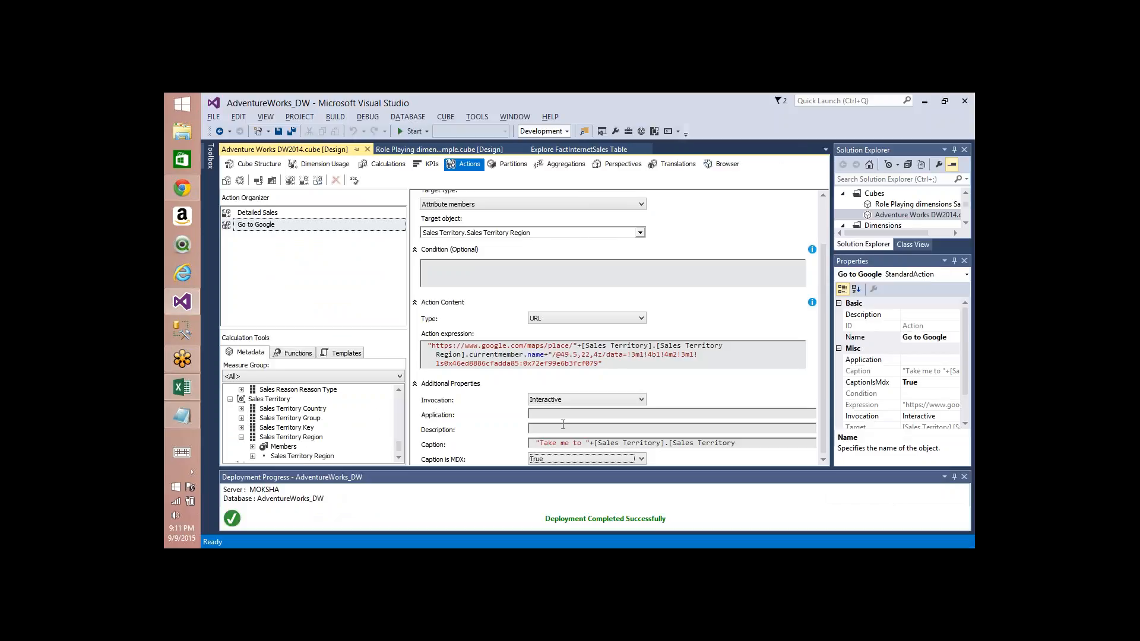
left_click(622, 366)
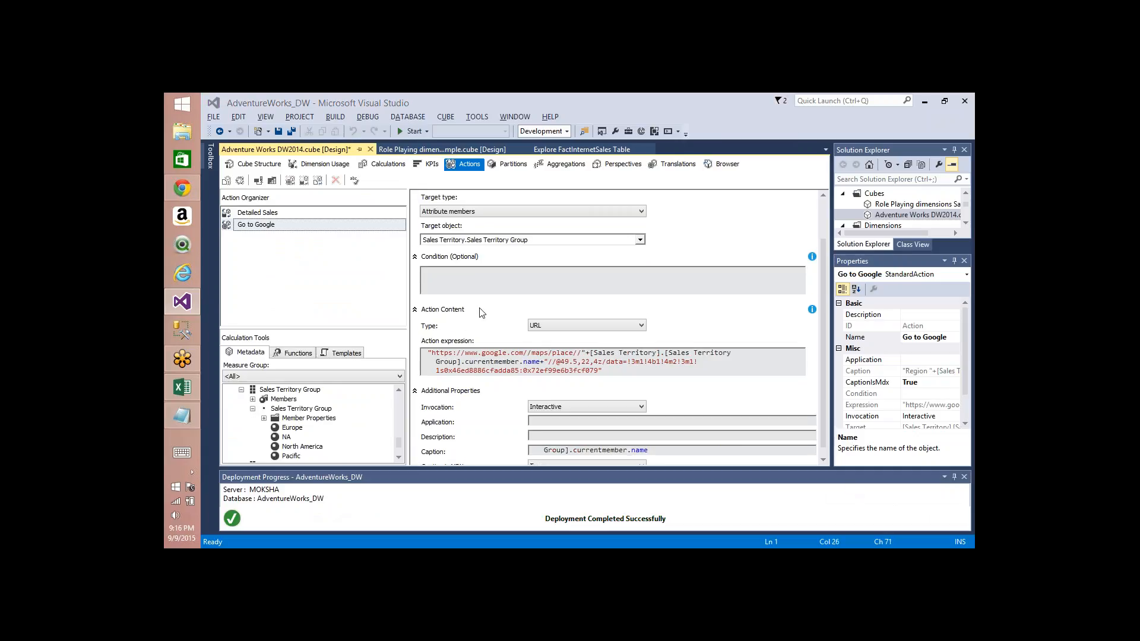
Step: Deploy the project, accept overwriting the database, and run full processing of the Adventure Works DW2014 cube
left_click(240, 181)
key("Return")
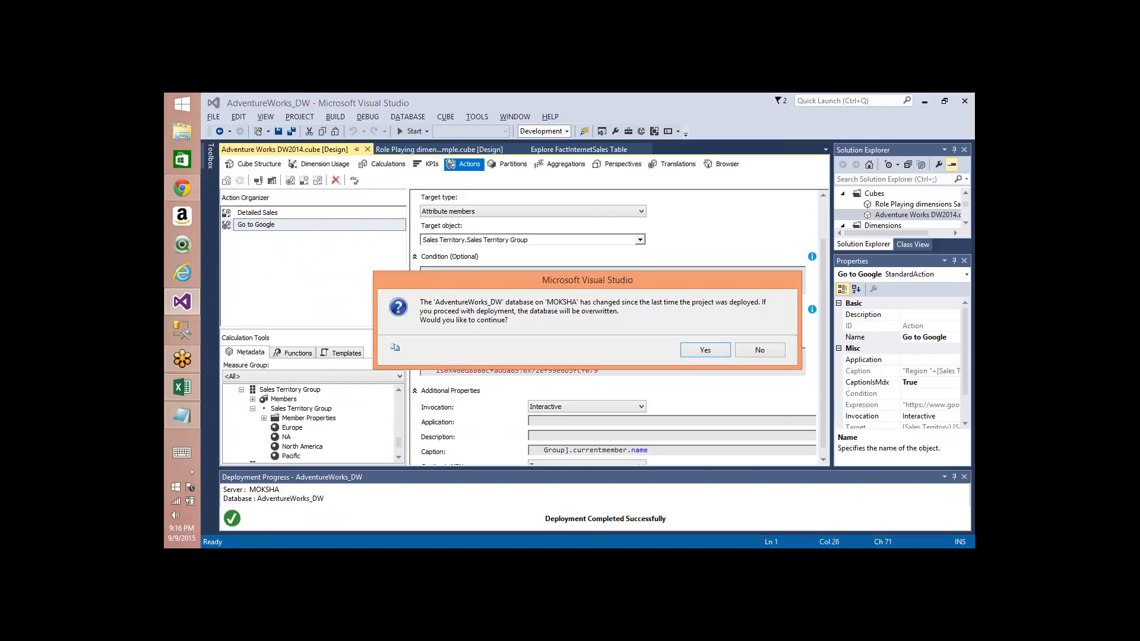
key("Return")
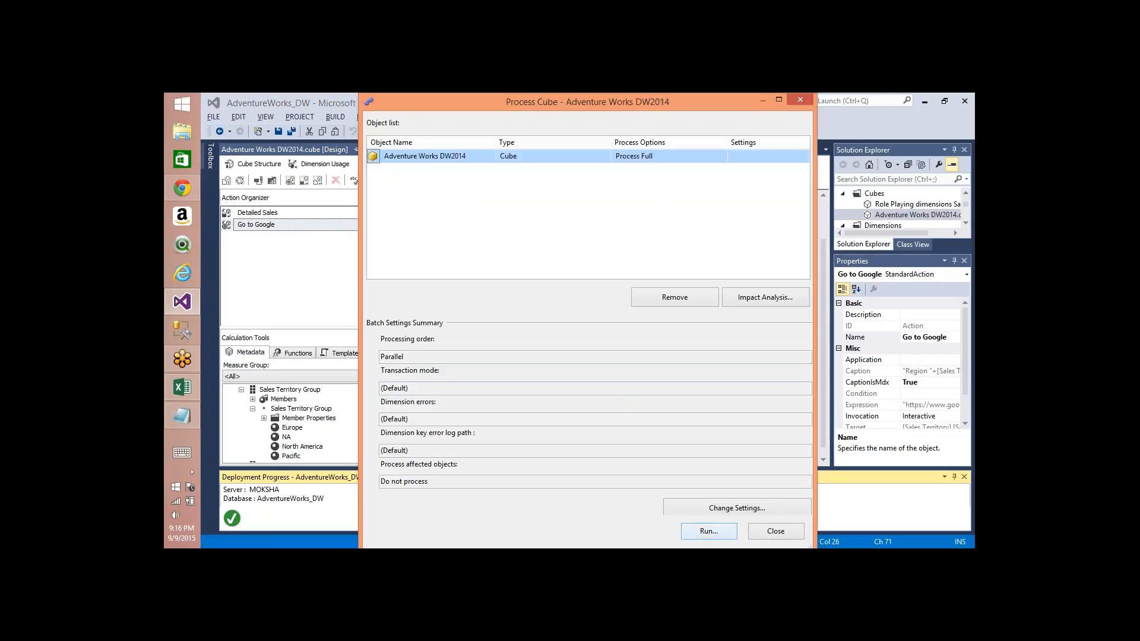
left_click(693, 531)
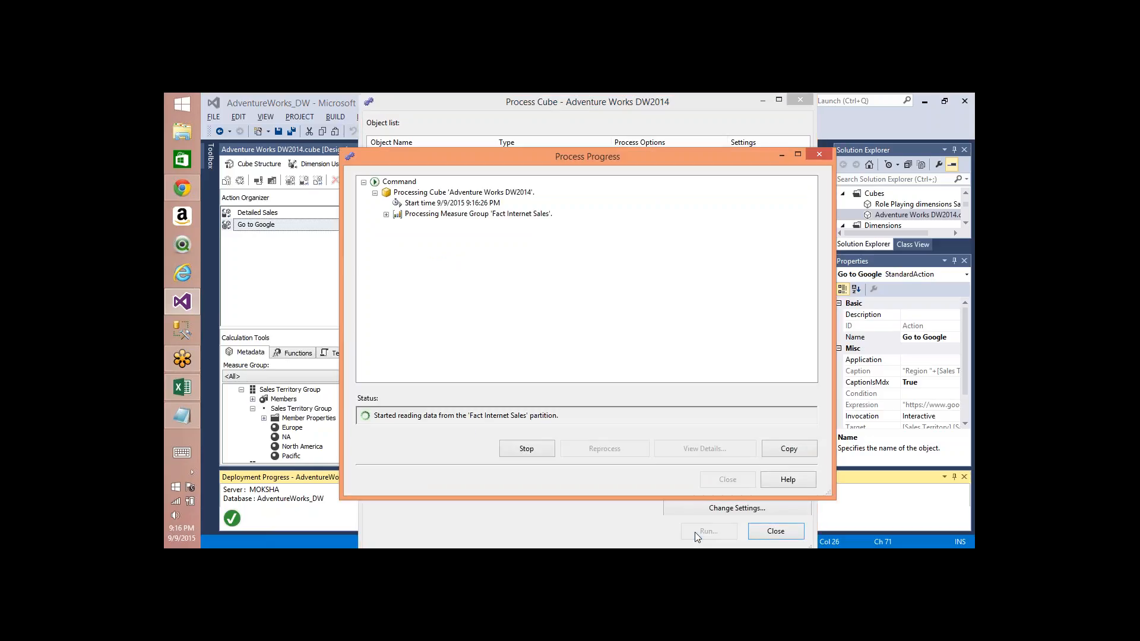
Step: Refresh all PivotTable data and replace Sales Territory Region with Sales Territory Group in the rows
key("alt+Tab")
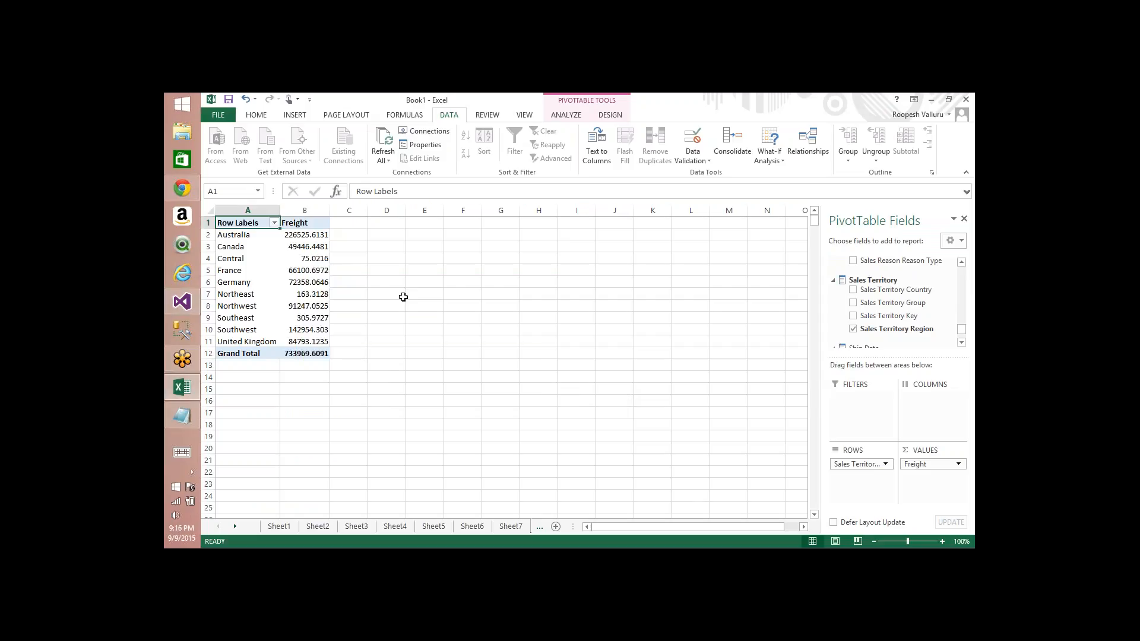
left_click(383, 157)
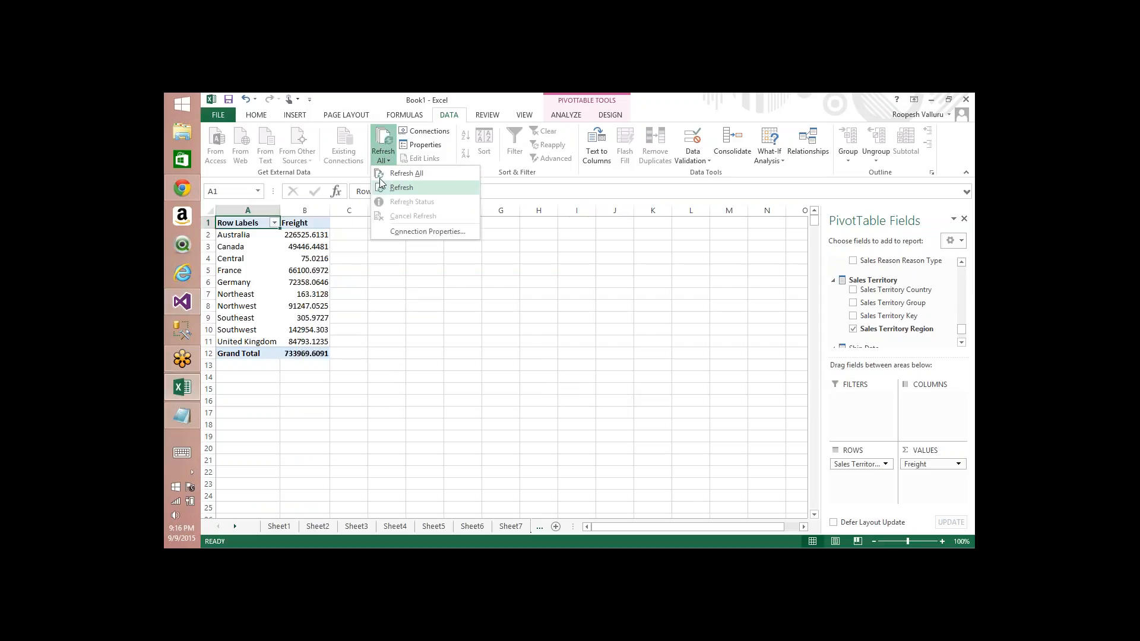
left_click(397, 173)
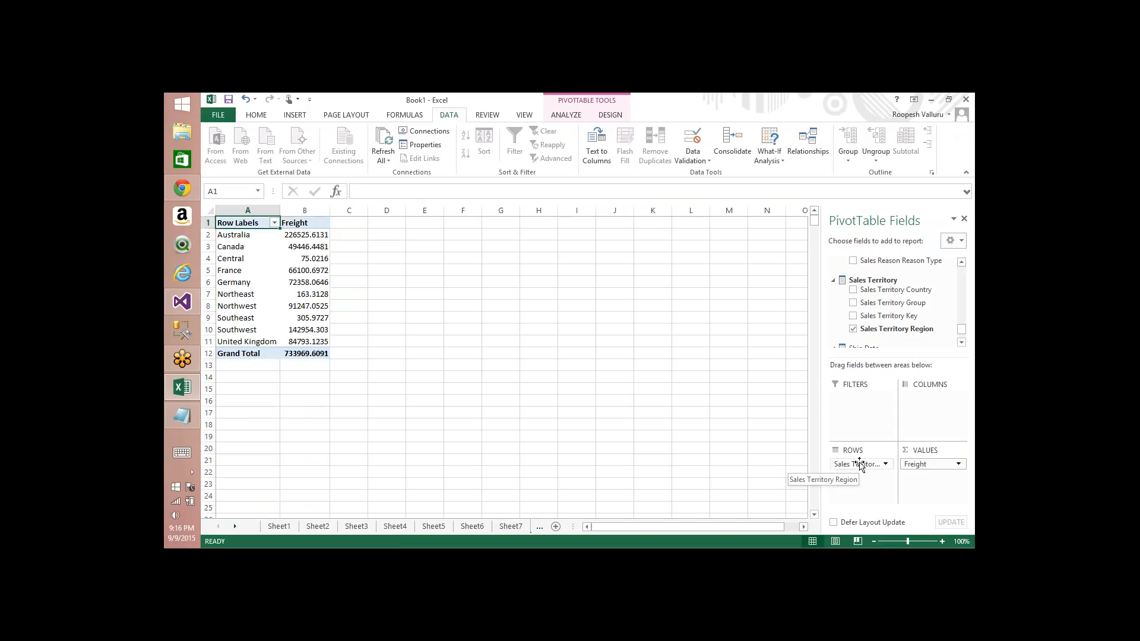
left_click_drag(861, 463, 892, 344)
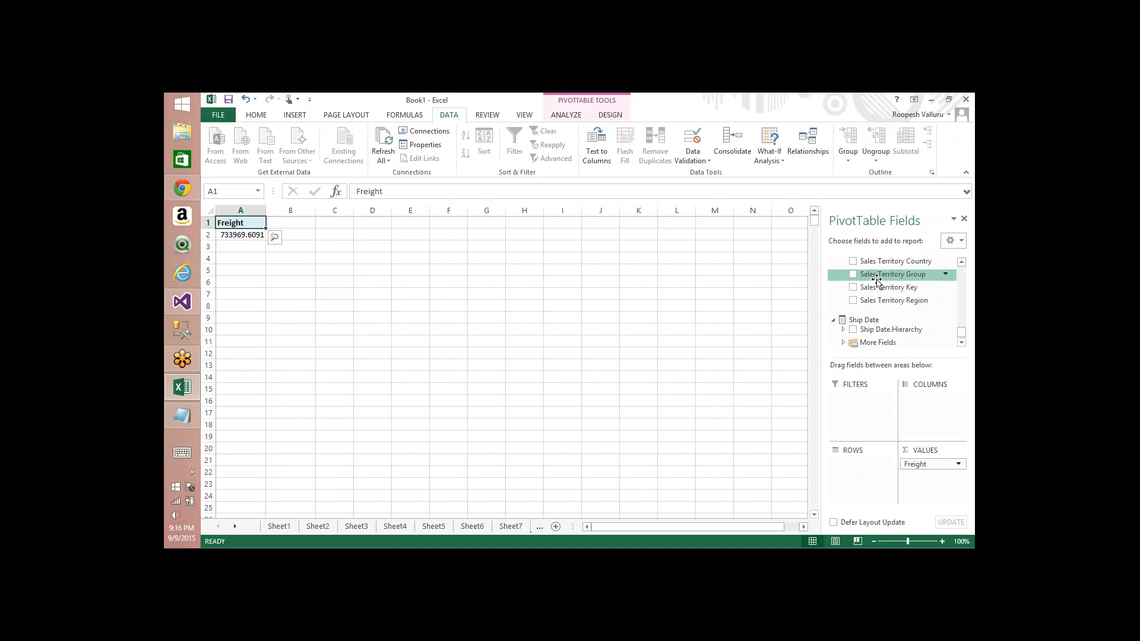
left_click(852, 274)
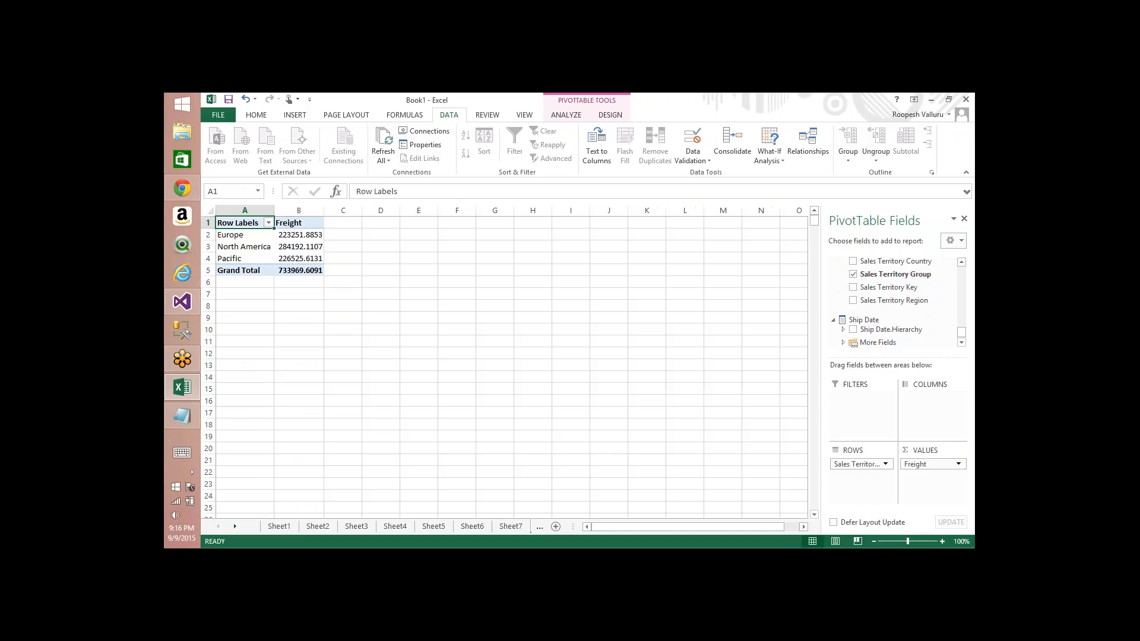
Step: Run the Region Europe additional action from the Europe row to open Google Maps
right_click(237, 235)
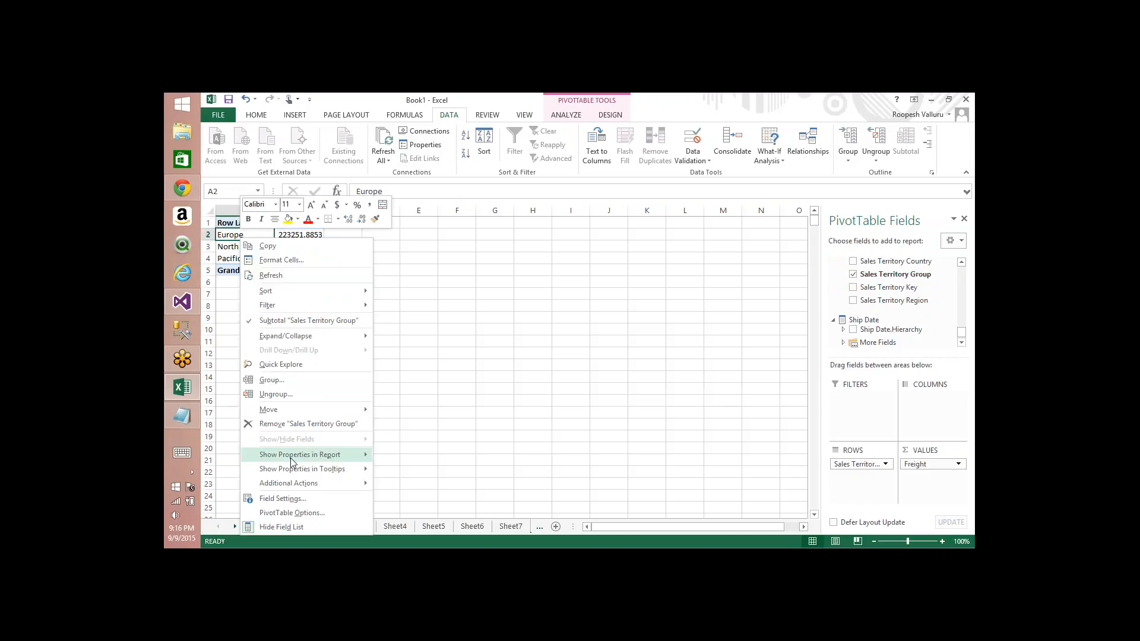
mouse_move(298, 486)
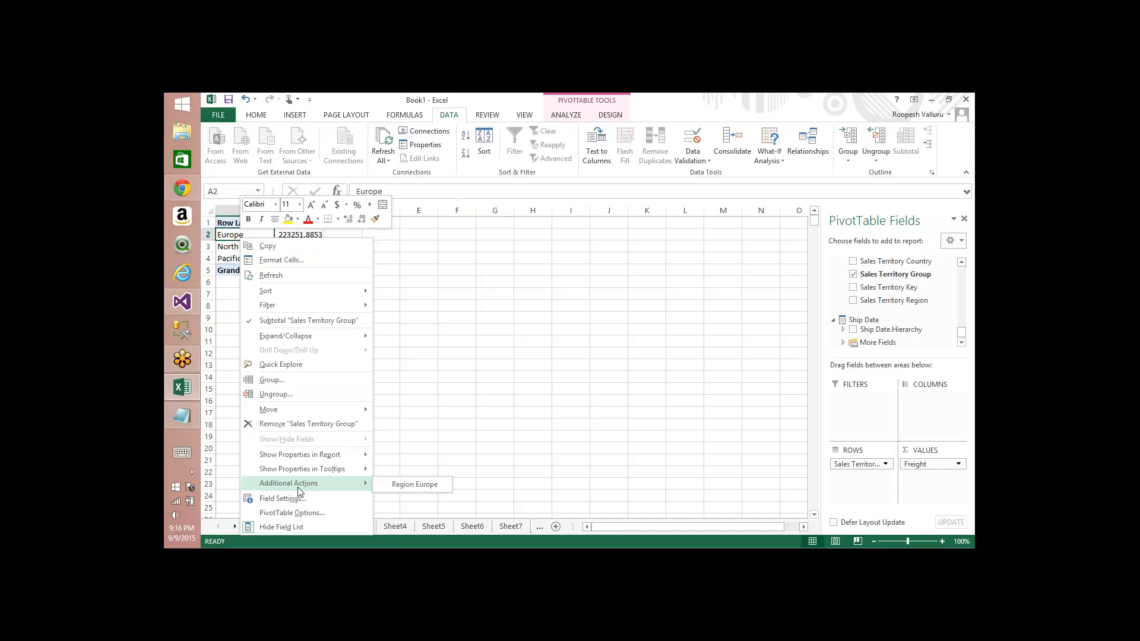
left_click(410, 490)
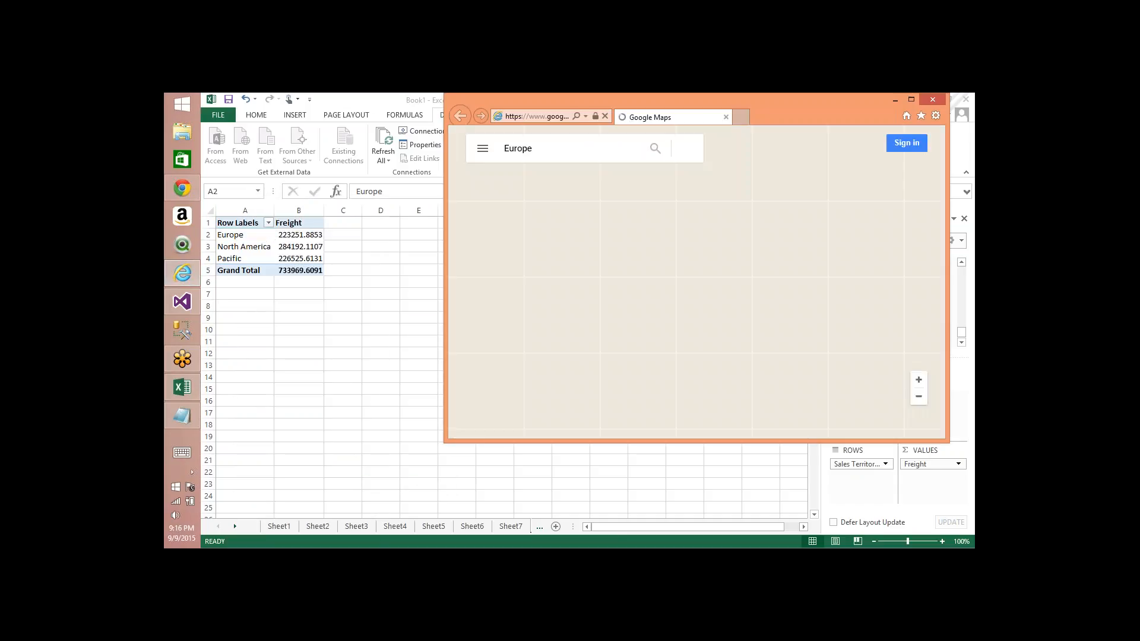
Step: Examine the Google Maps URL opened for Europe in the browser address bar
double_click(839, 109)
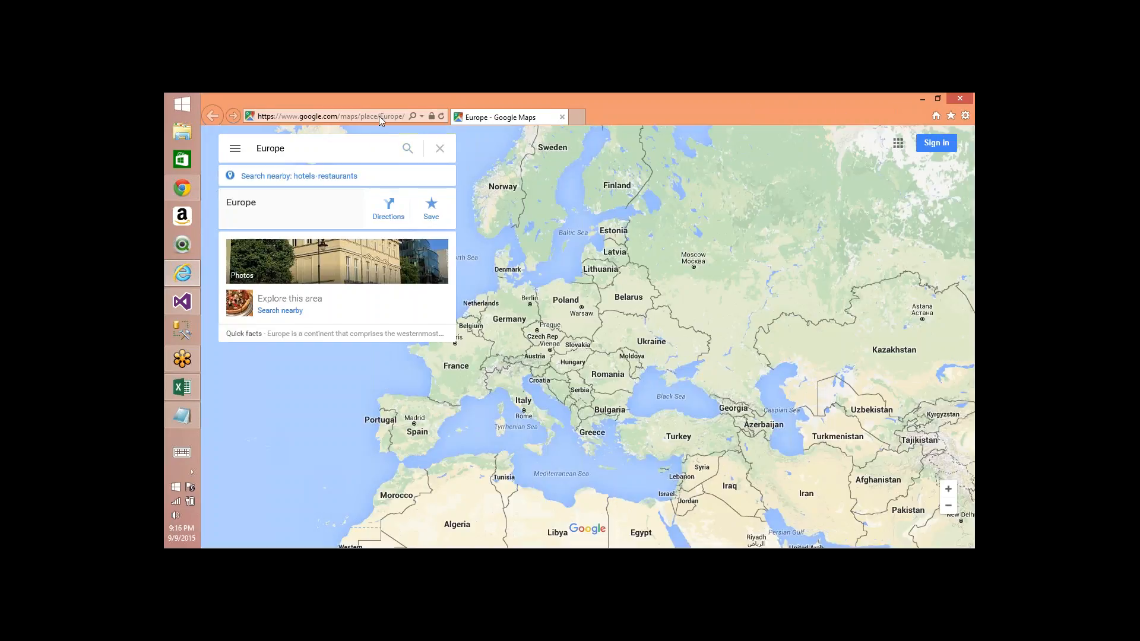
left_click(386, 118)
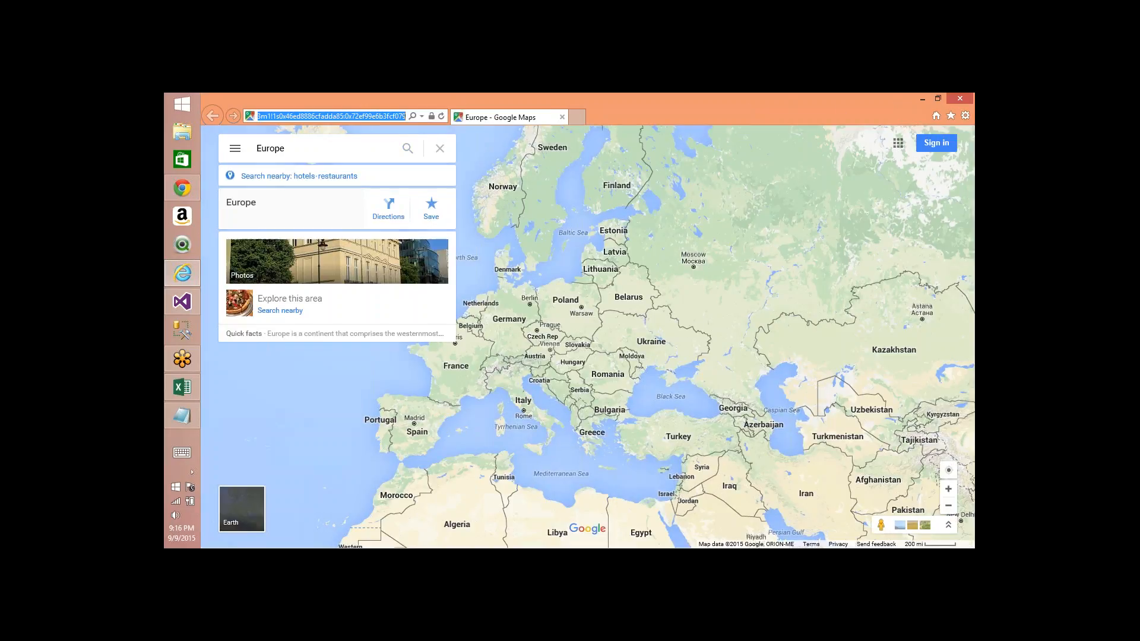
left_click(281, 116)
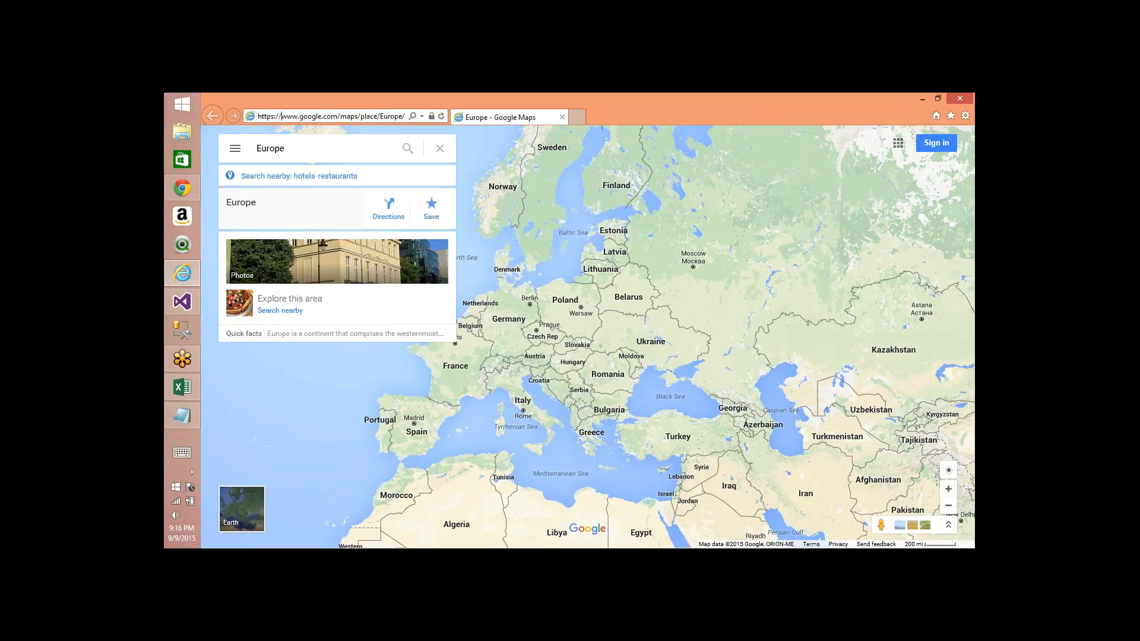
key("ctrl+Right")
key("ctrl+Right")
key("ctrl+Right")
key("ctrl+Right")
key("ctrl+Right")
key("ctrl+Right")
key("ctrl+Right")
key("ctrl+Right")
Step: Run the Region North America additional action from the North America row of the PivotTable
key("alt+Tab")
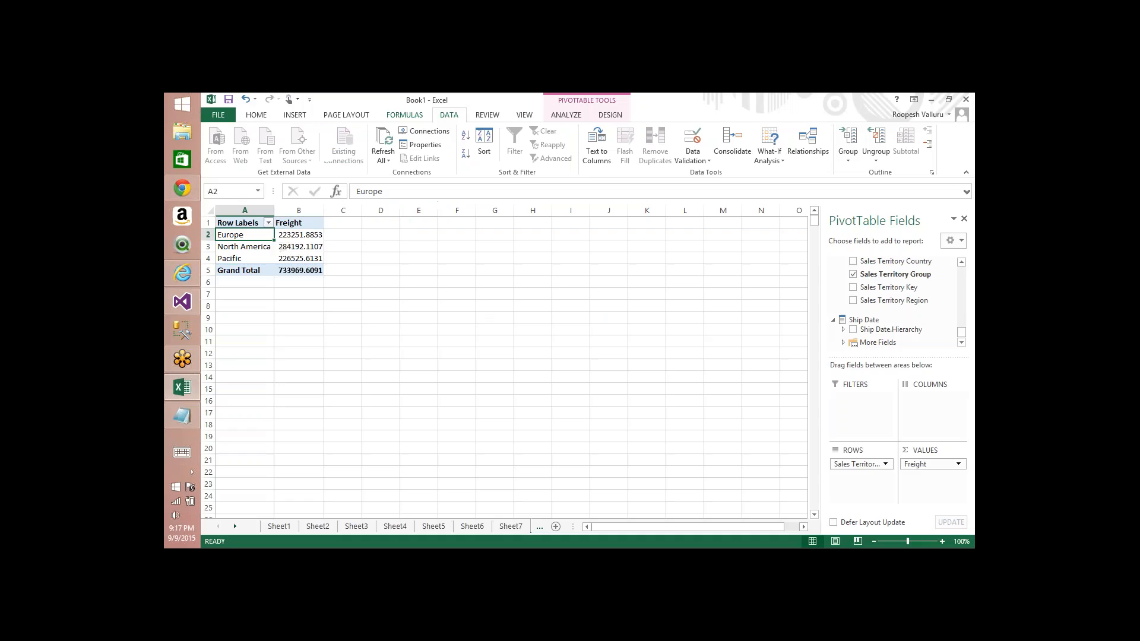
left_click(233, 247)
right_click(234, 247)
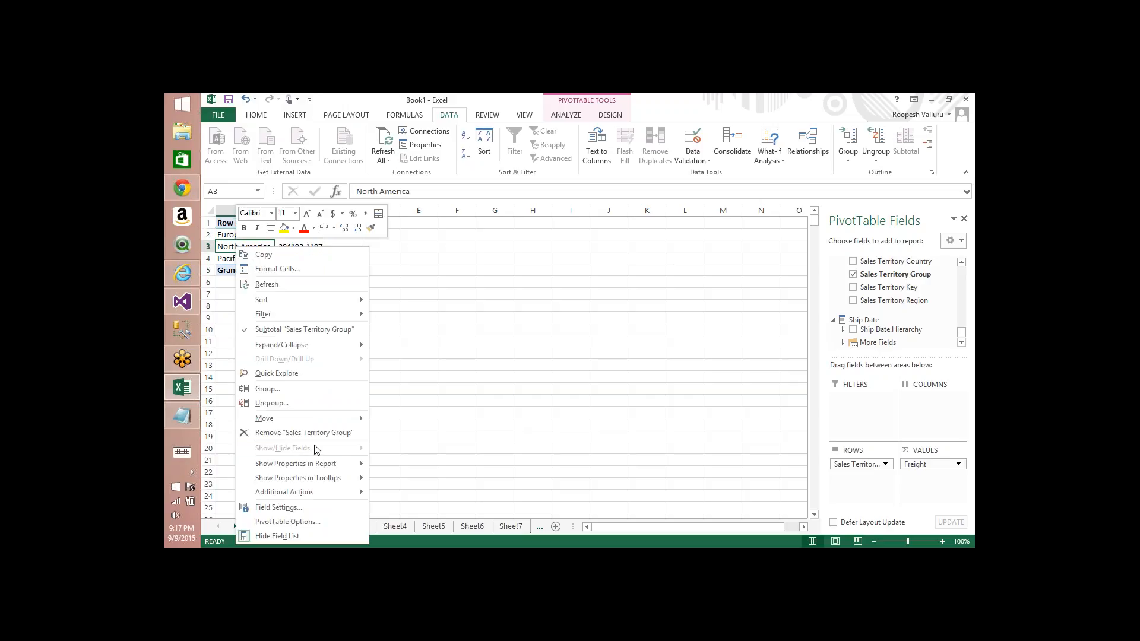
mouse_move(349, 492)
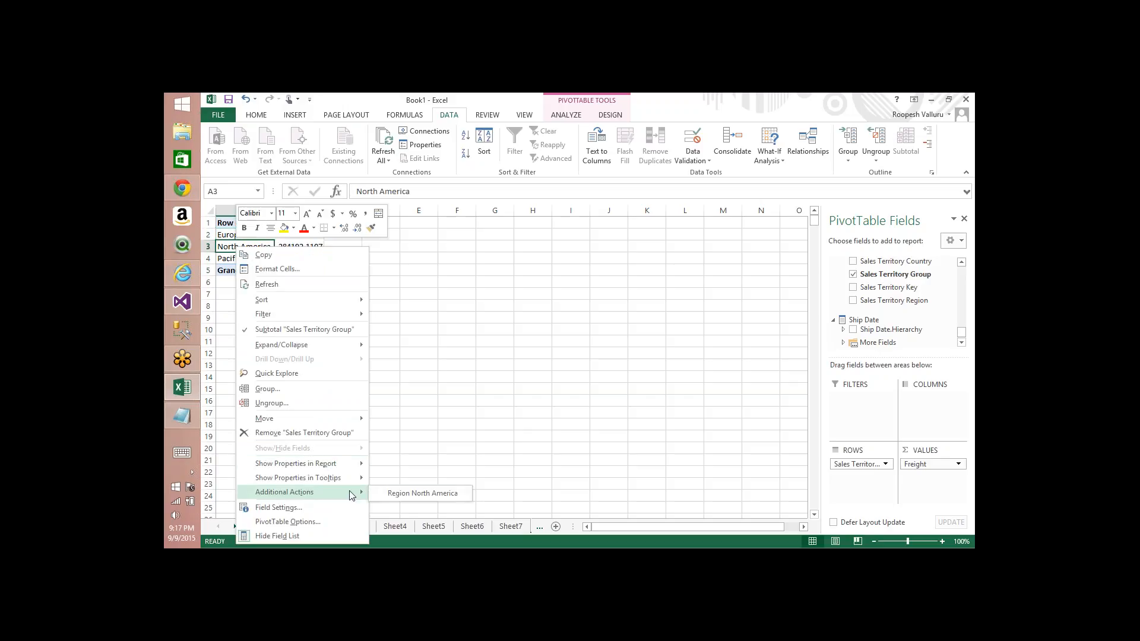
left_click(406, 495)
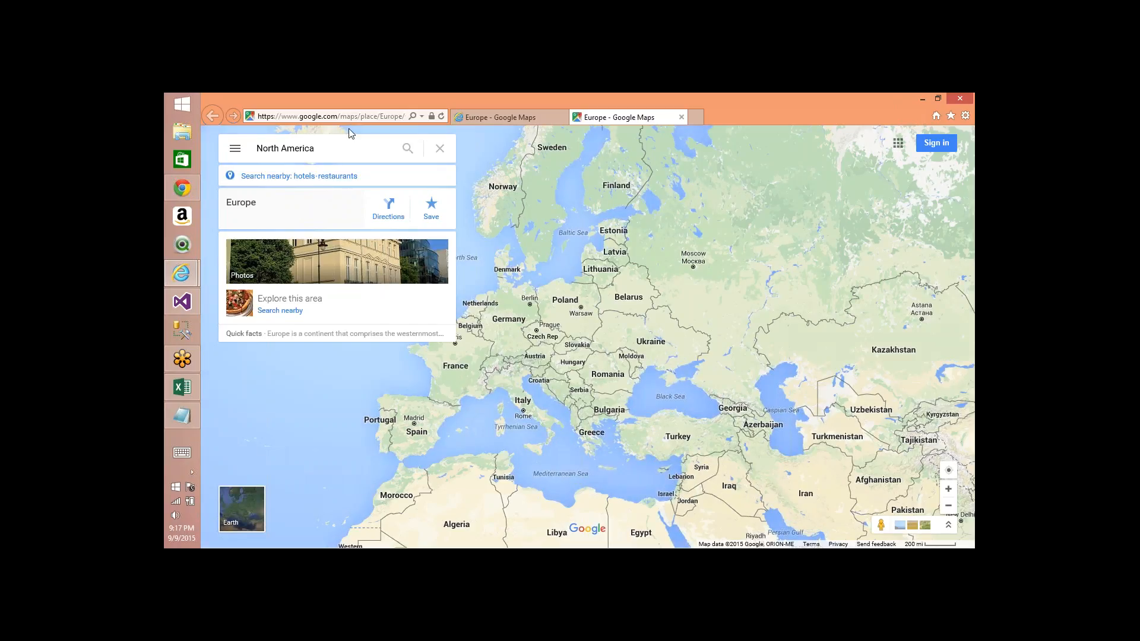
Step: Compare the new Google Maps tab's search box text and URL with the Europe tab
left_click(495, 119)
left_click(601, 118)
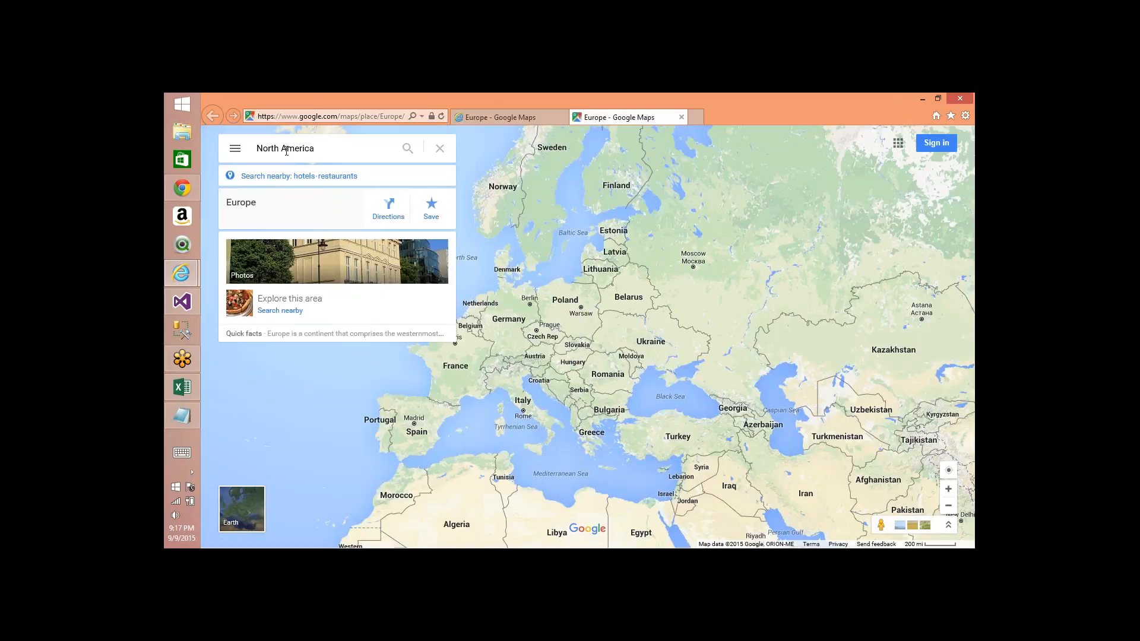
left_click_drag(262, 148, 320, 149)
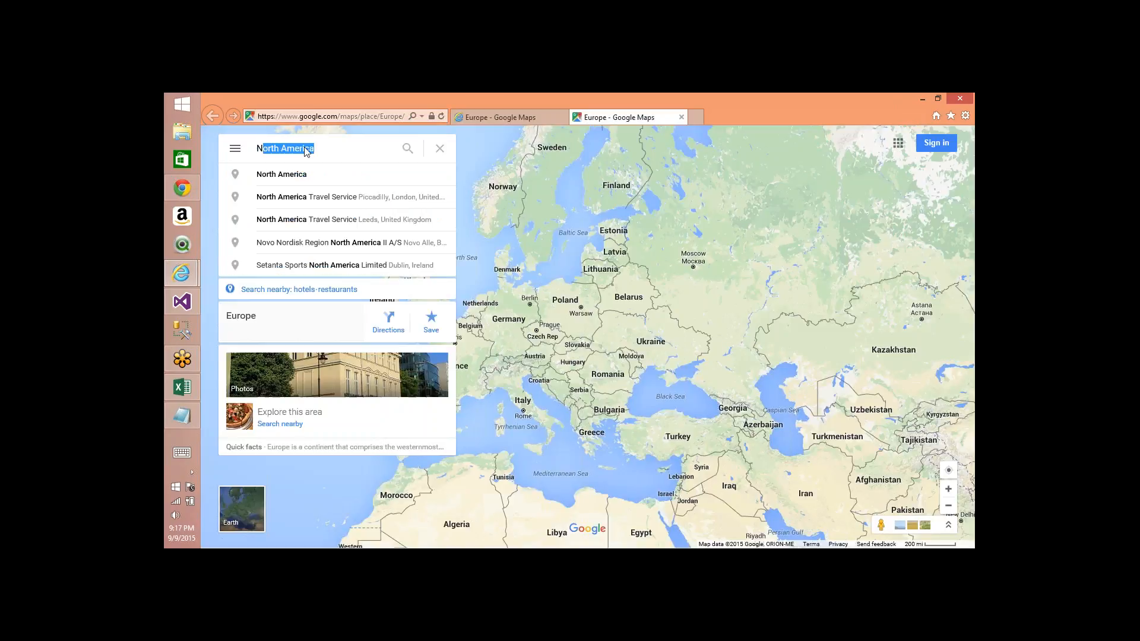
left_click(382, 117)
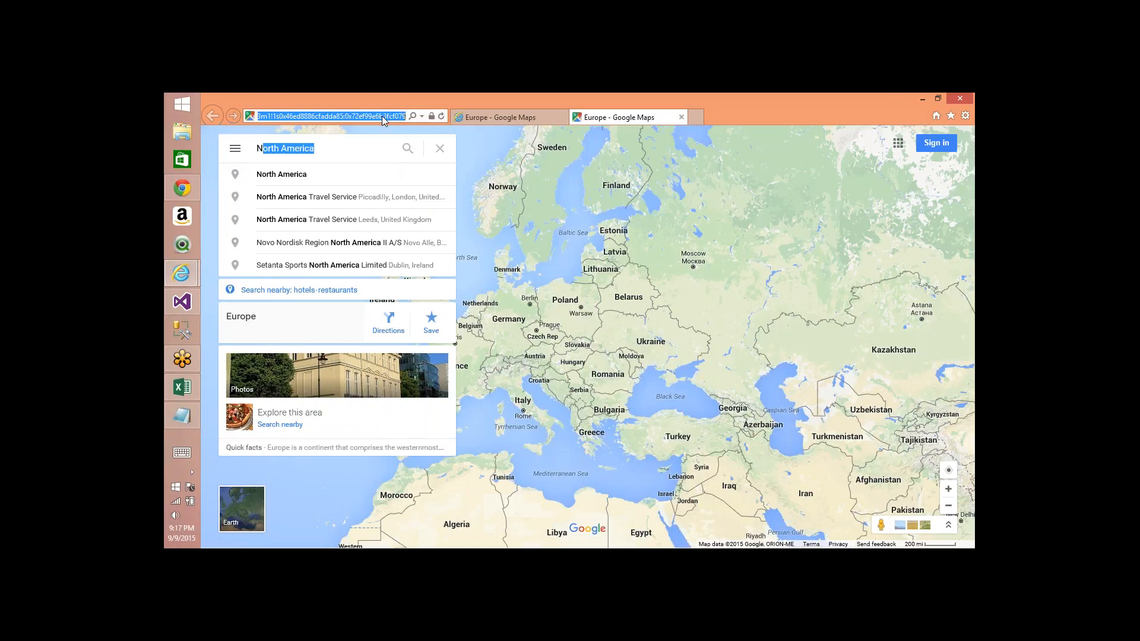
left_click(259, 116)
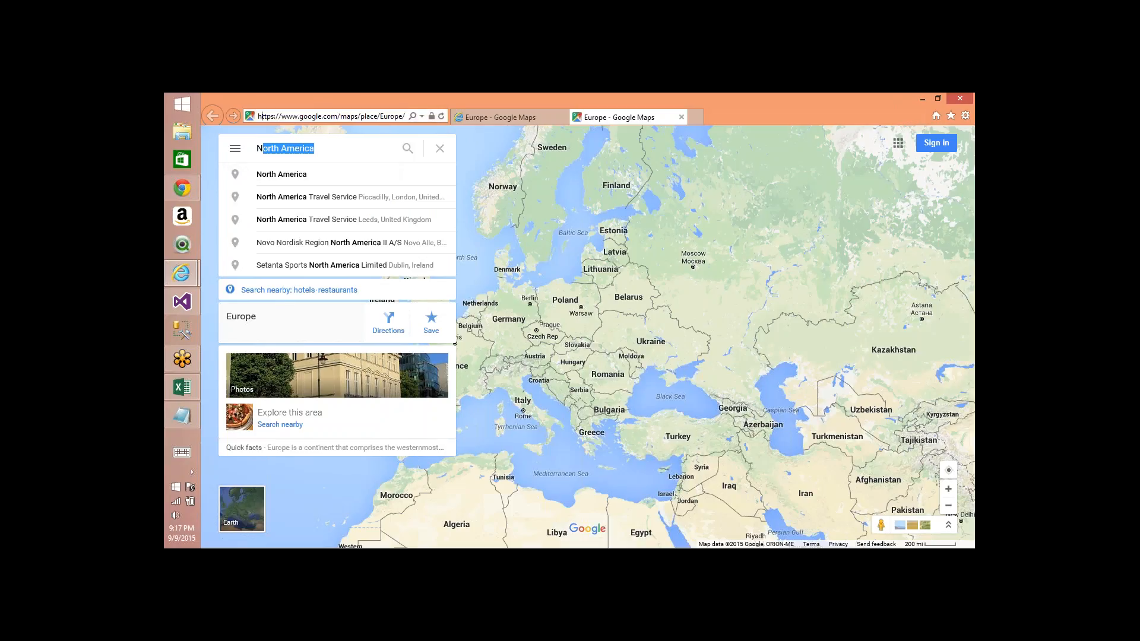
Step: Return to Visual Studio and close the Process Progress and Process Cube dialogs
key("alt+Tab")
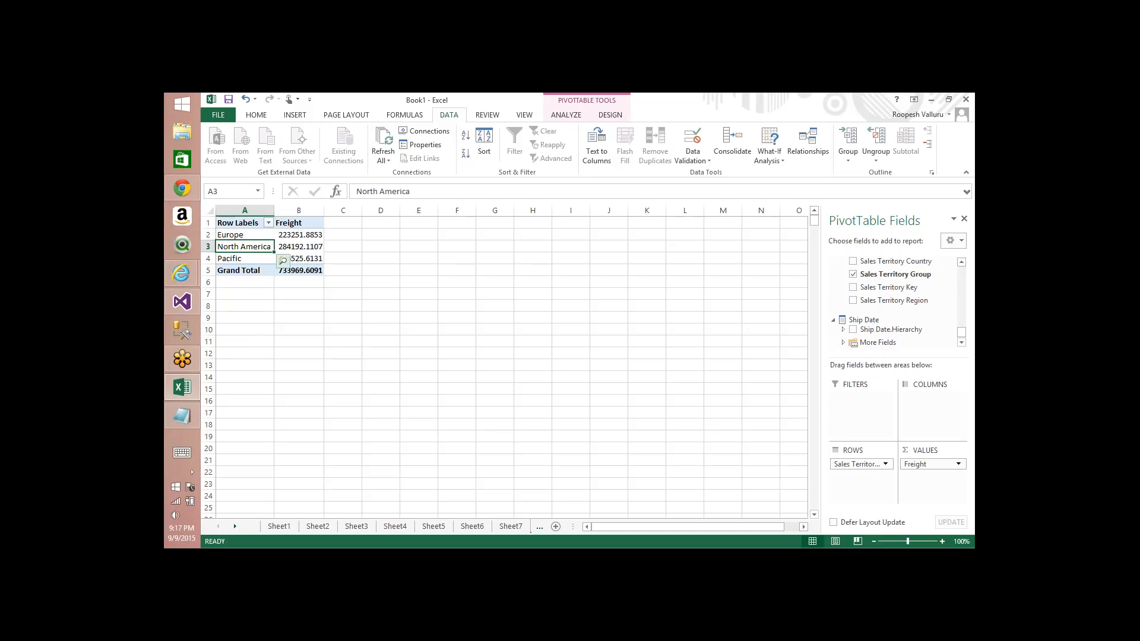
key("alt+Tab")
key("alt+Tab")
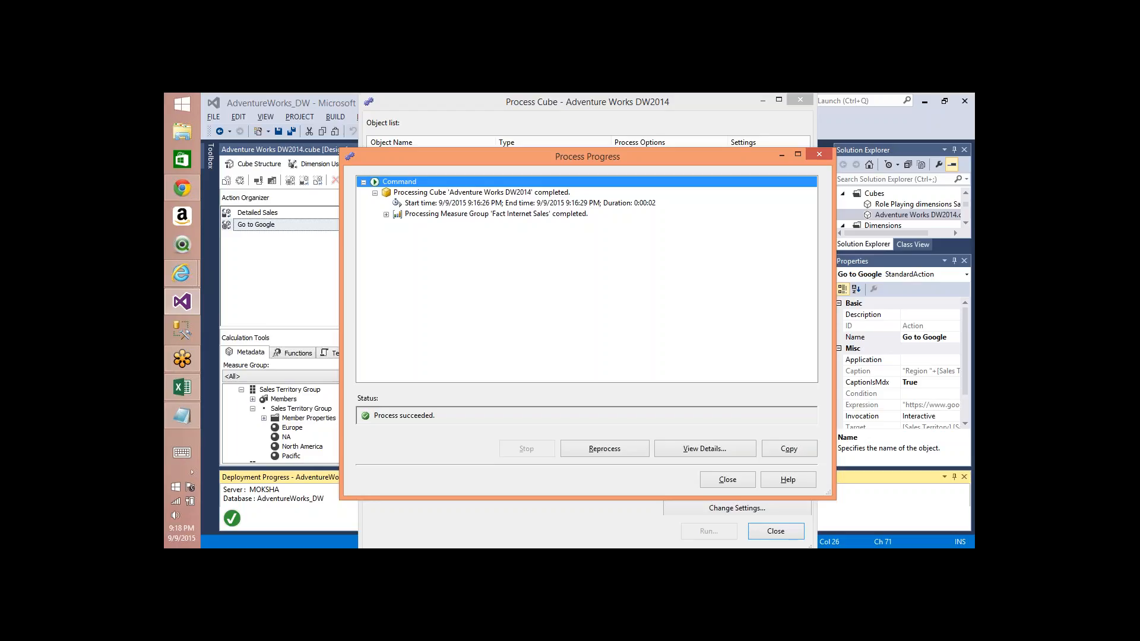
left_click(728, 479)
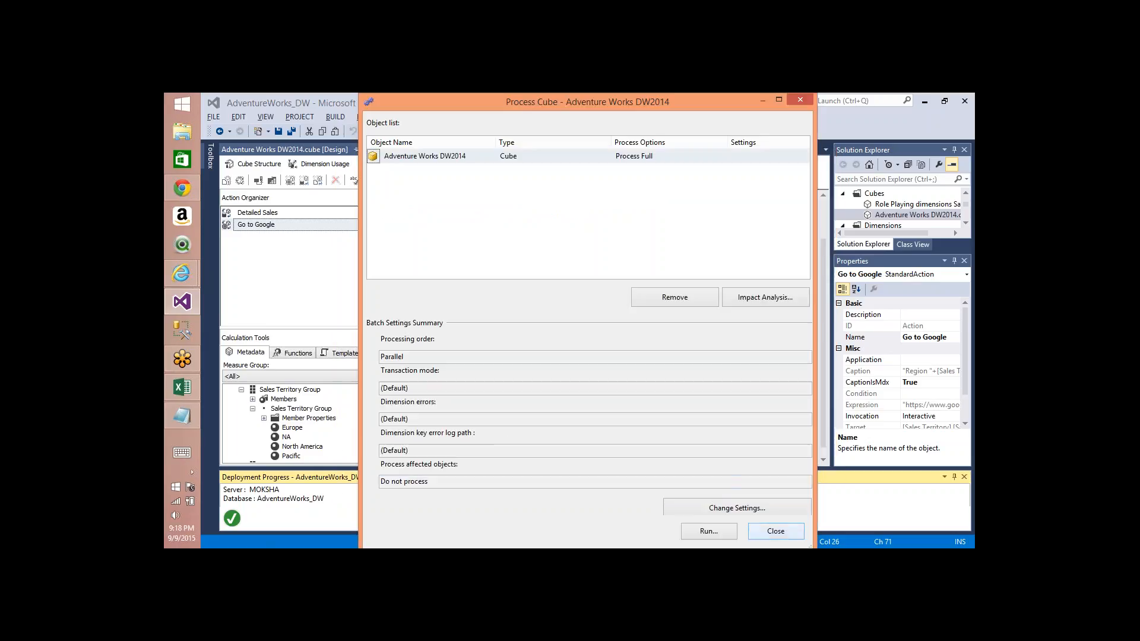
left_click(774, 531)
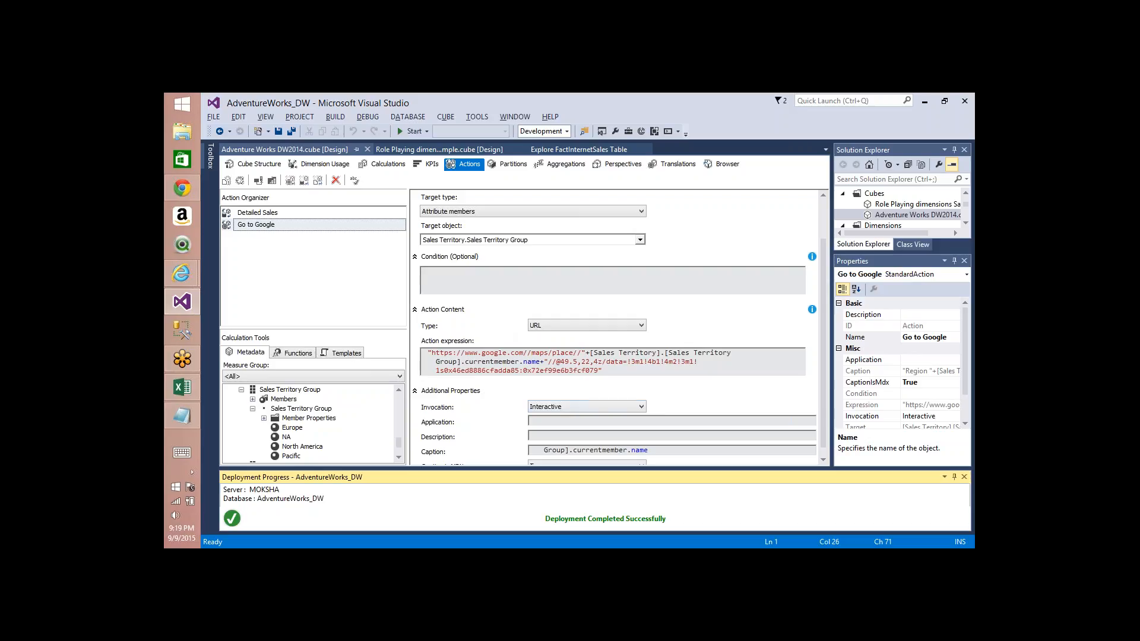
Step: Create a new cube action named Rowset Action
left_click(290, 180)
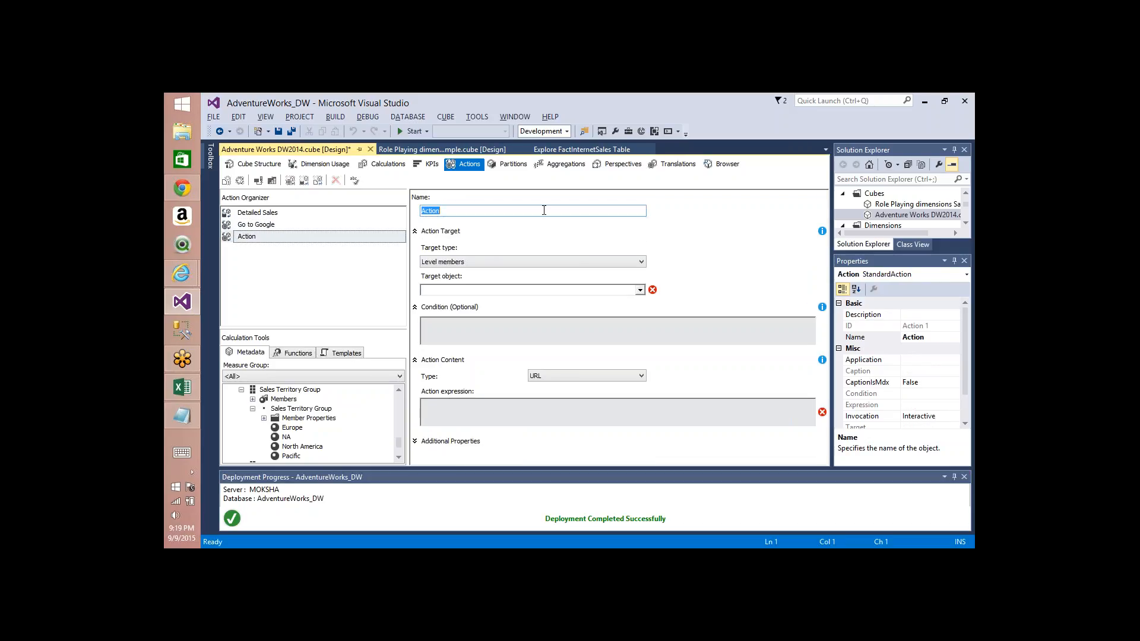
left_click(543, 210)
key("Home")
type("Row")
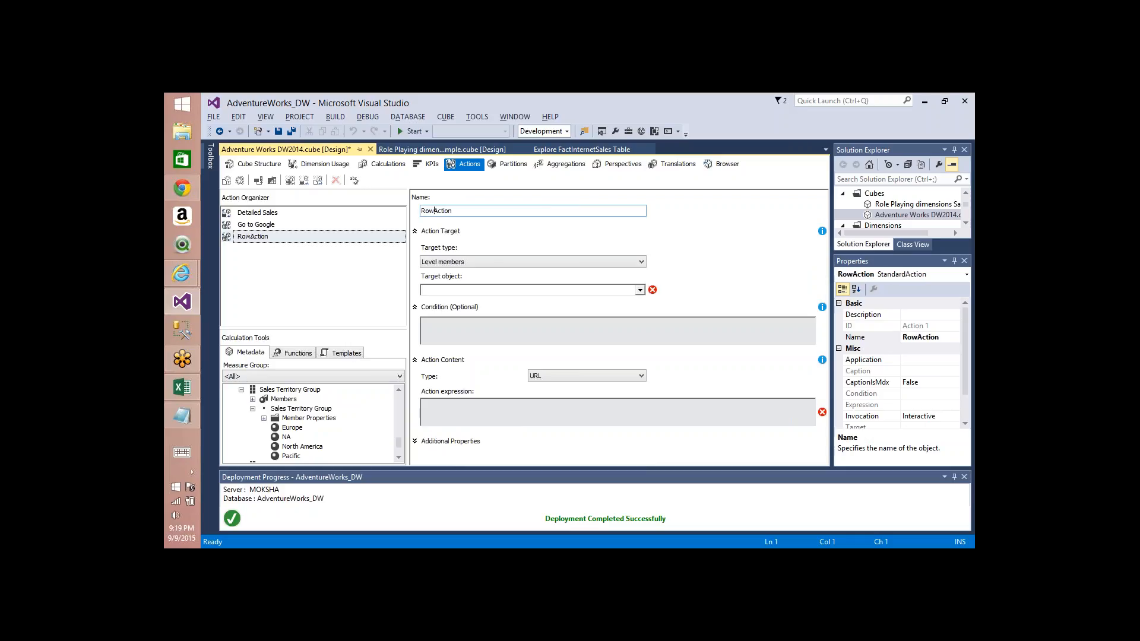
type("set")
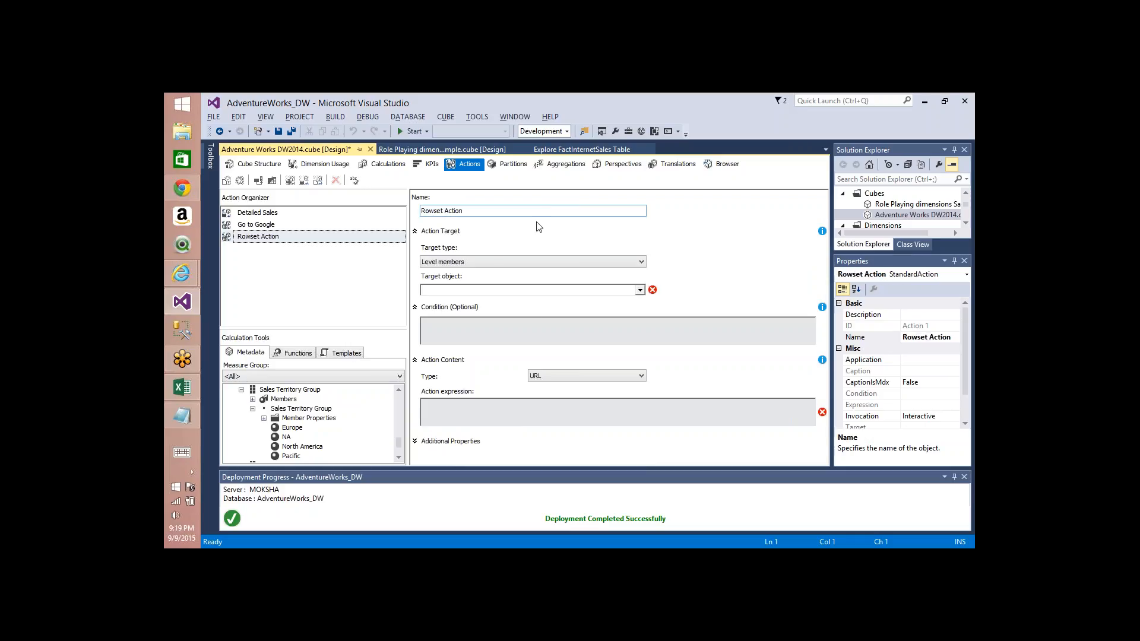
Step: Set the Rowset Action's target type to Attribute members and its target object to Sales Territory.Sales Territory Group
left_click(528, 265)
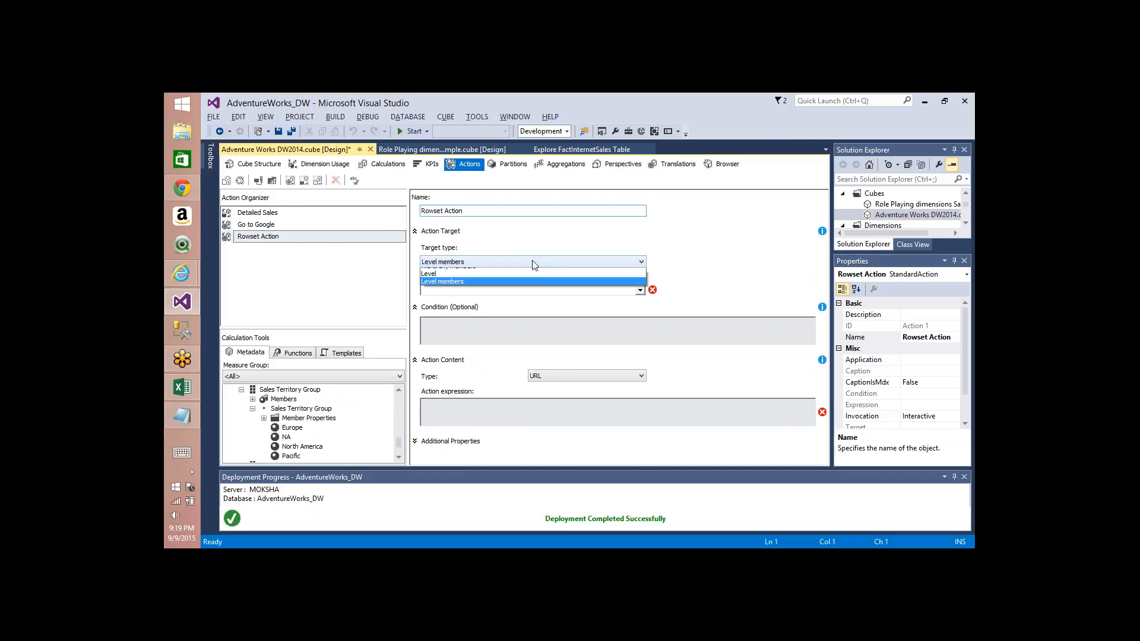
left_click(472, 327)
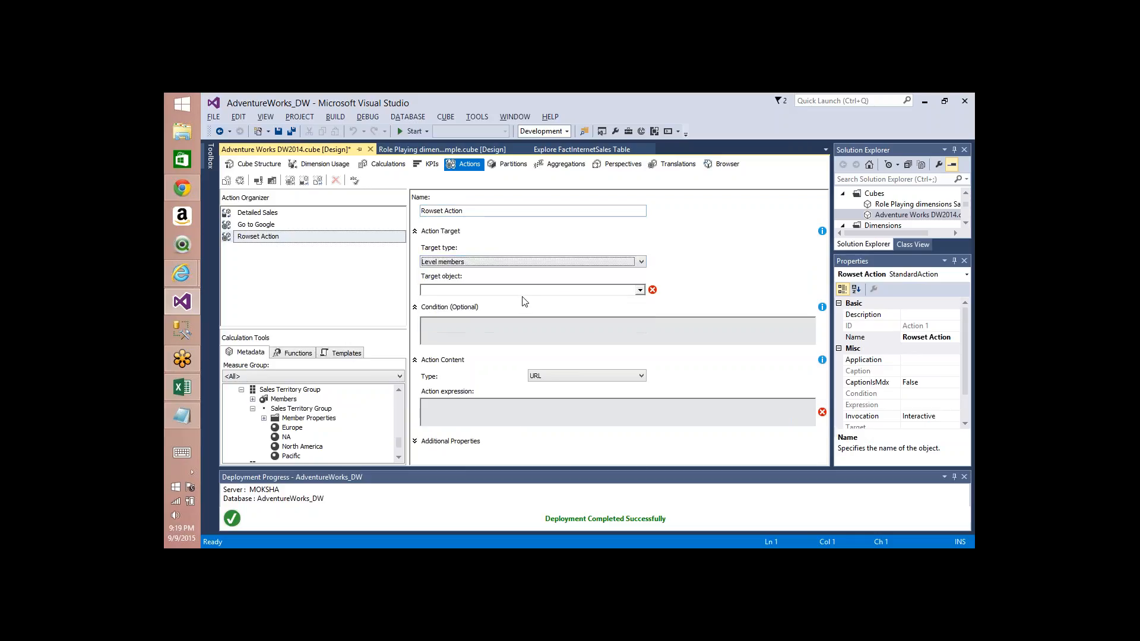
left_click(523, 263)
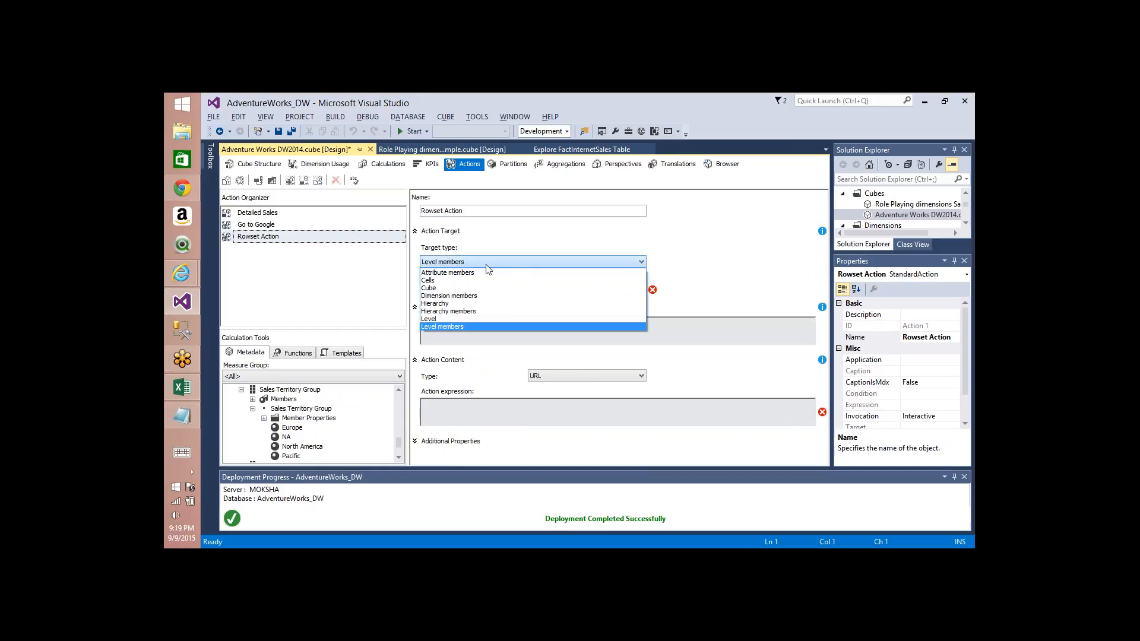
left_click(478, 270)
left_click(498, 289)
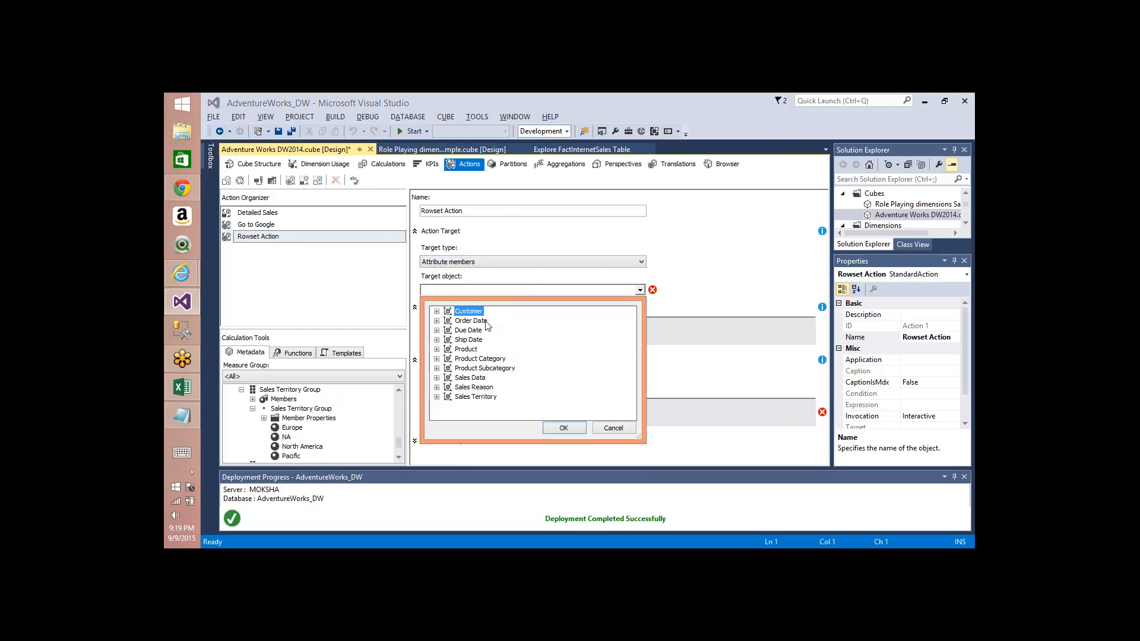
left_click(437, 396)
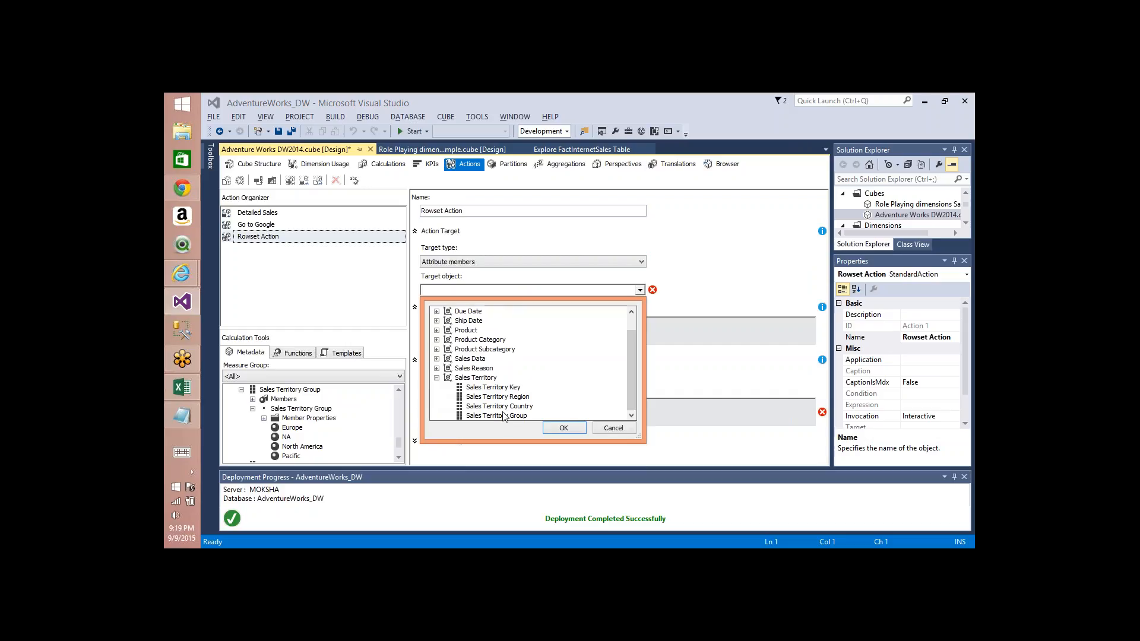
left_click(503, 416)
left_click(558, 428)
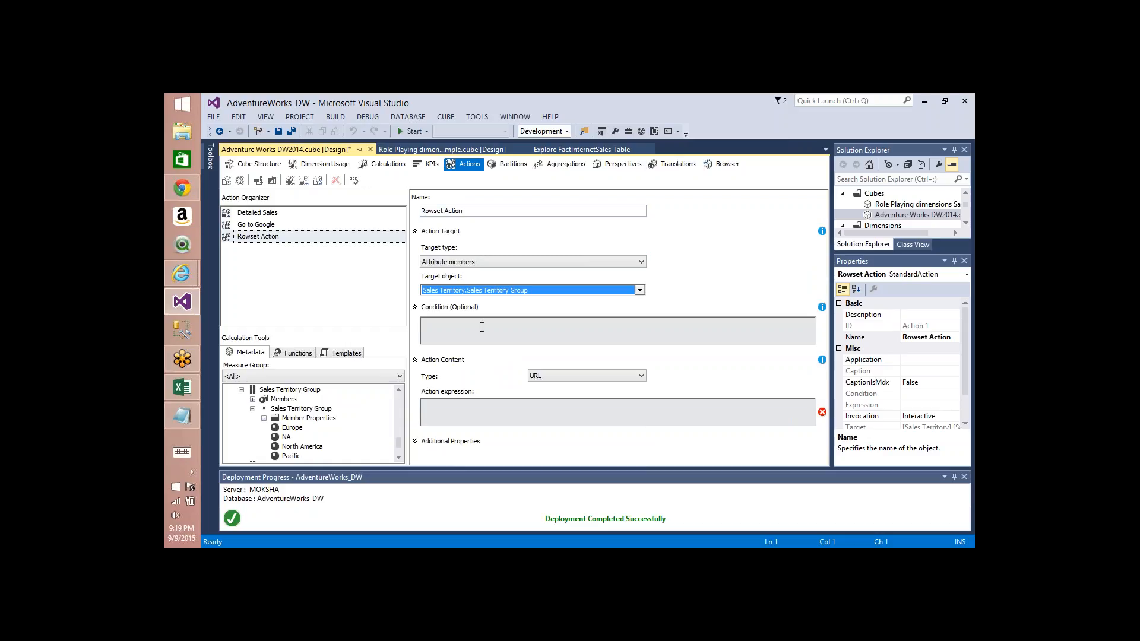
Step: Set the action content type to Rowset and enter an empty pair of quotes as the action expression
left_click(549, 378)
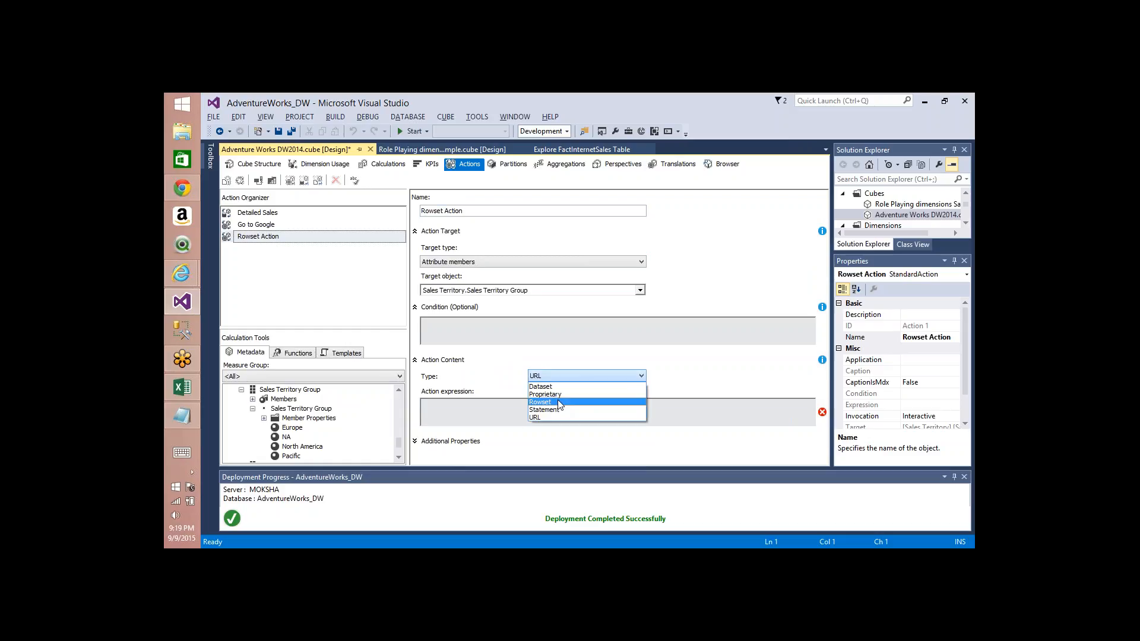
left_click(560, 402)
left_click(479, 414)
type("\"\"")
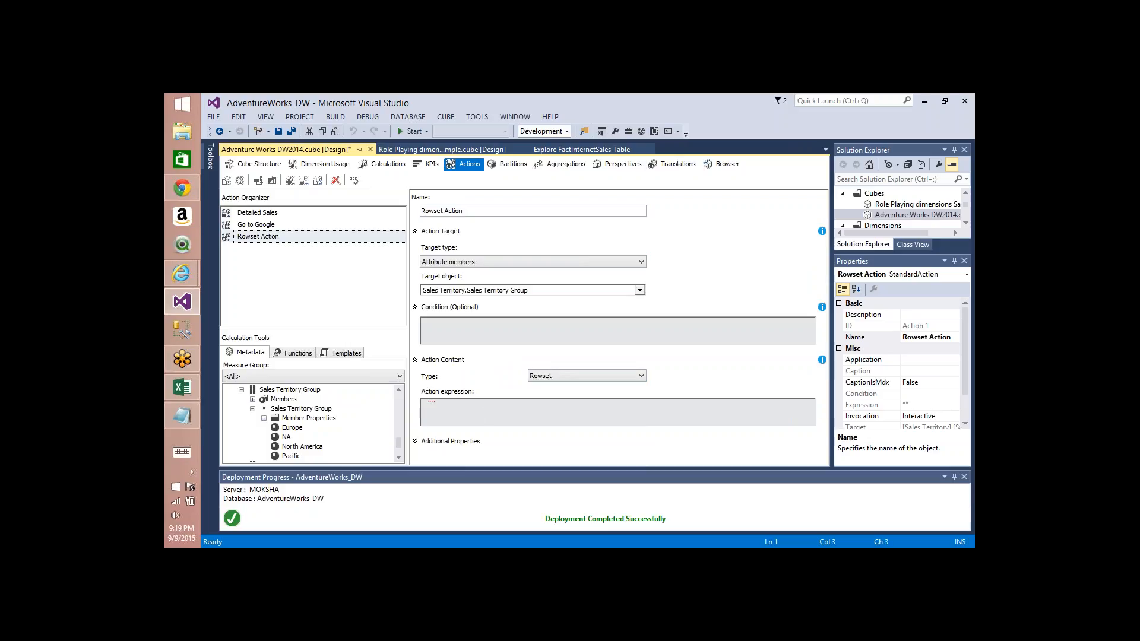
Step: Switch to SQL Server Management Studio and connect to the MOKSHA Analysis Server
key("alt+Tab")
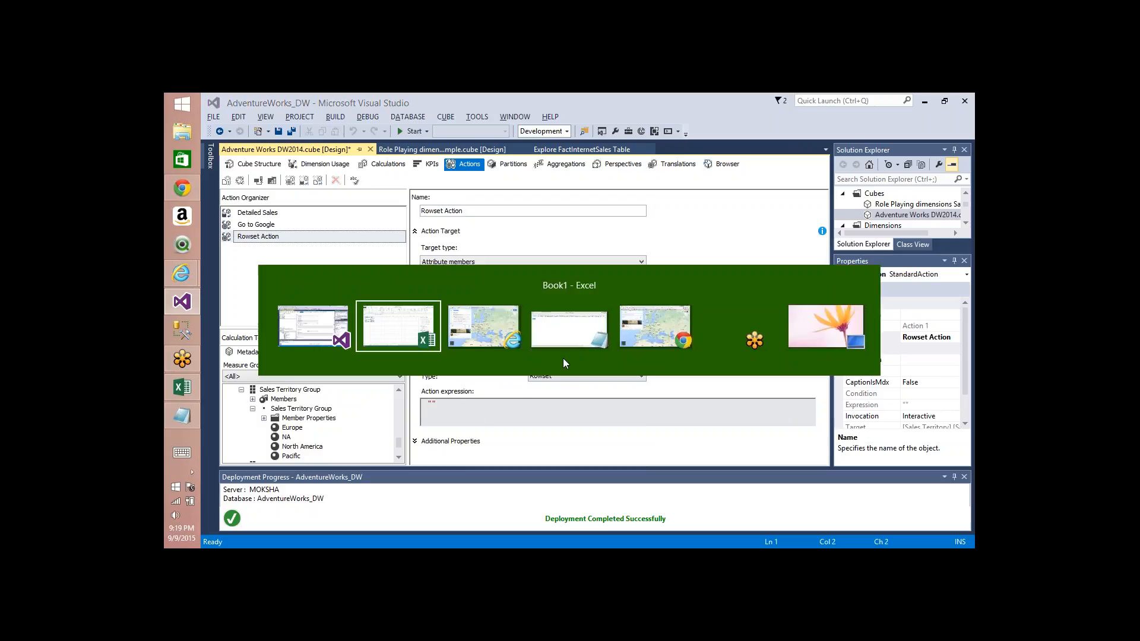
key("alt+Tab")
left_click(186, 335)
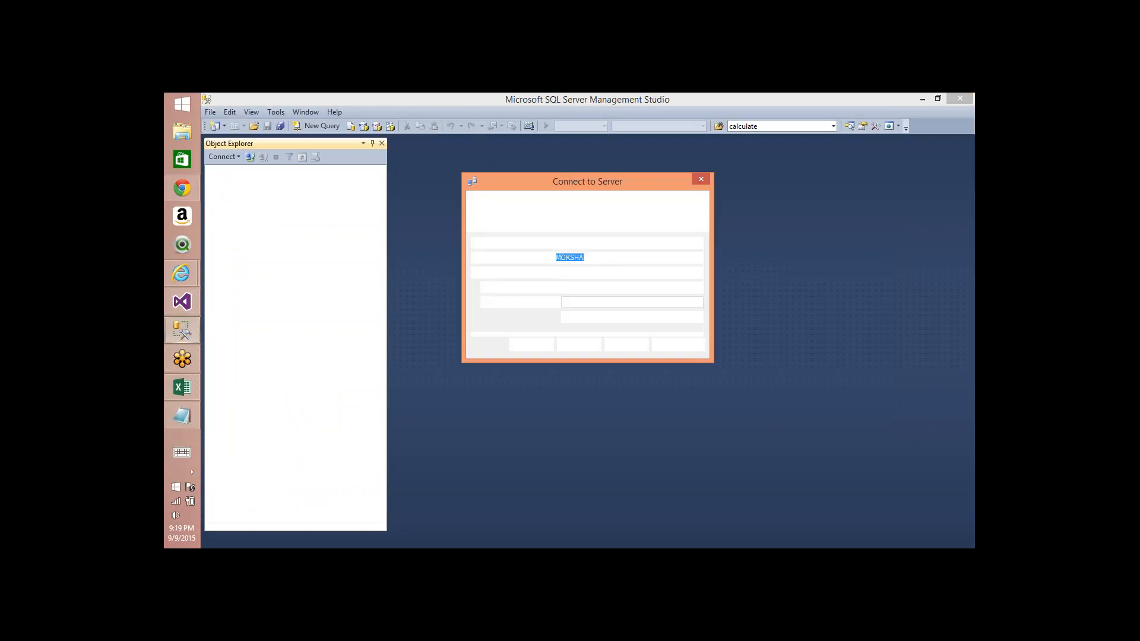
key("Return")
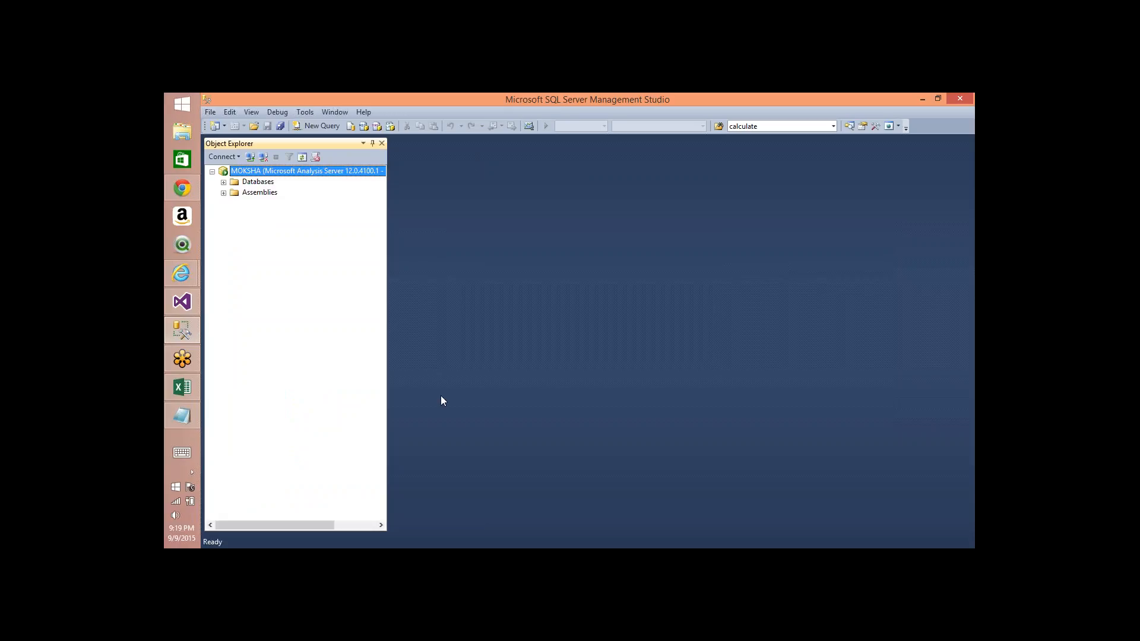
Step: Open a new MDX query against the AdventureWorks_DW database
left_click(223, 181)
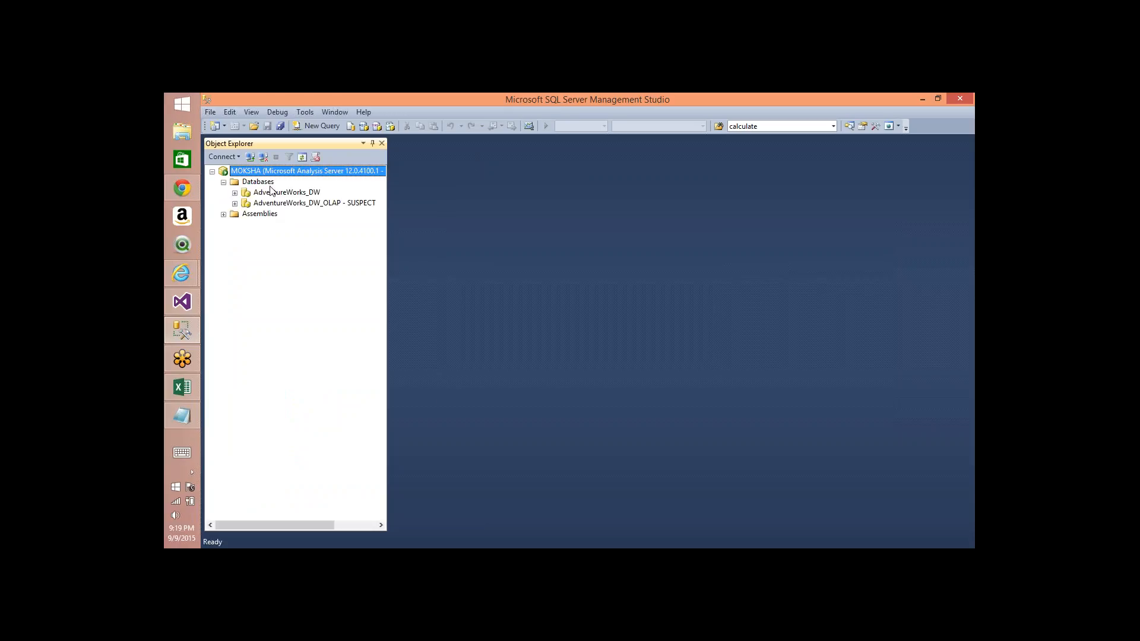
left_click(294, 193)
left_click(318, 130)
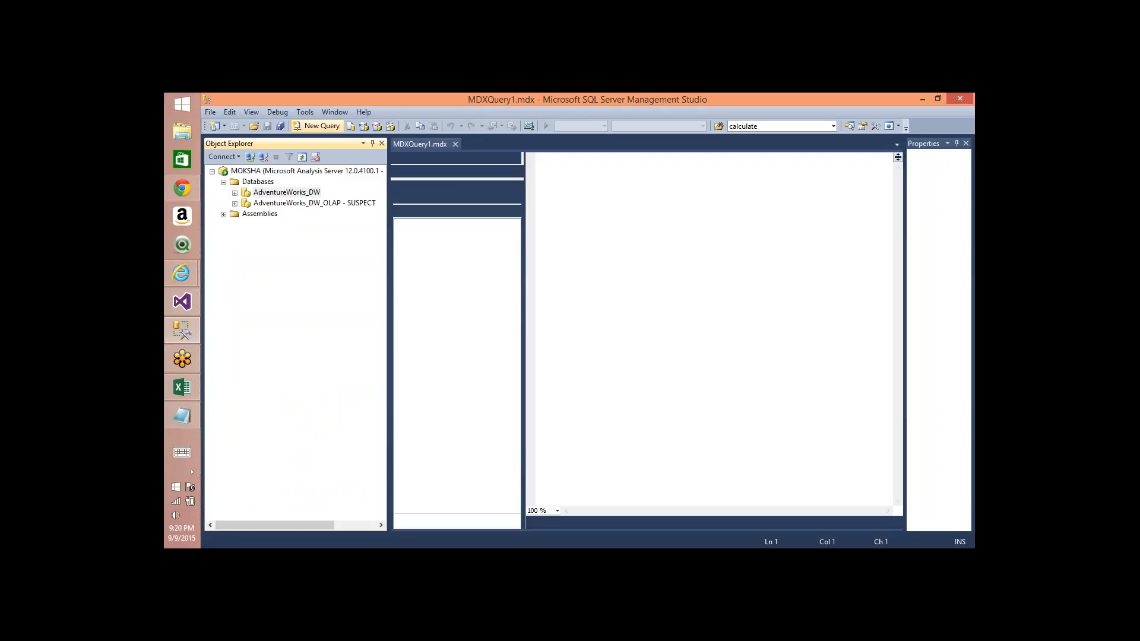
Step: Write a select placing the Currency Key and Sales Amount measures on axis 0
type("select ")
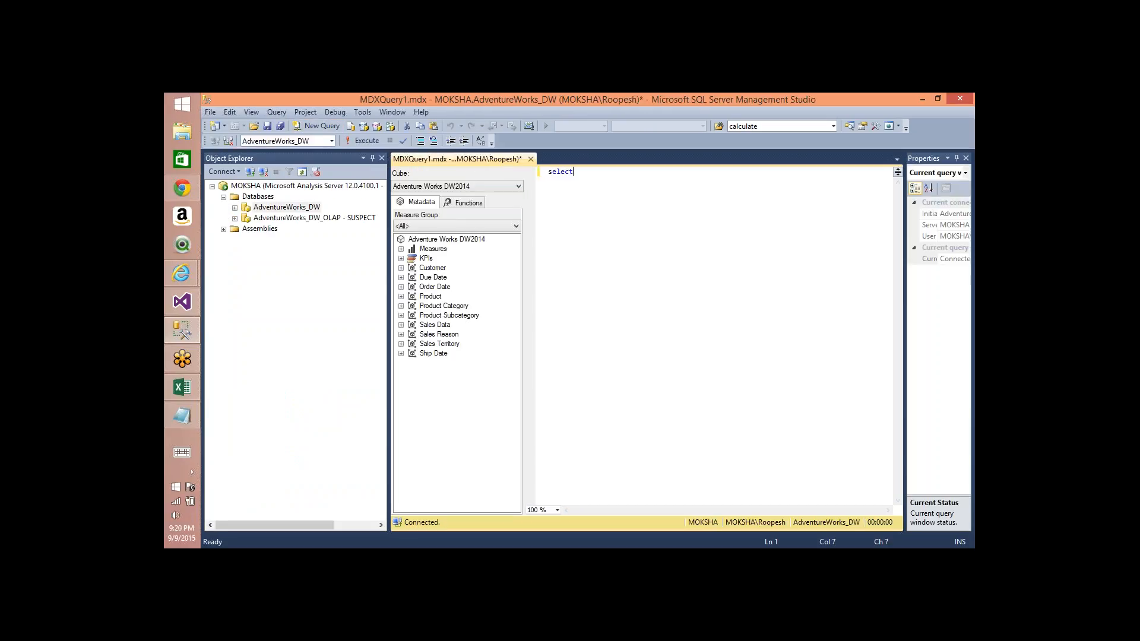
type("{}")
key("Left")
left_click(400, 249)
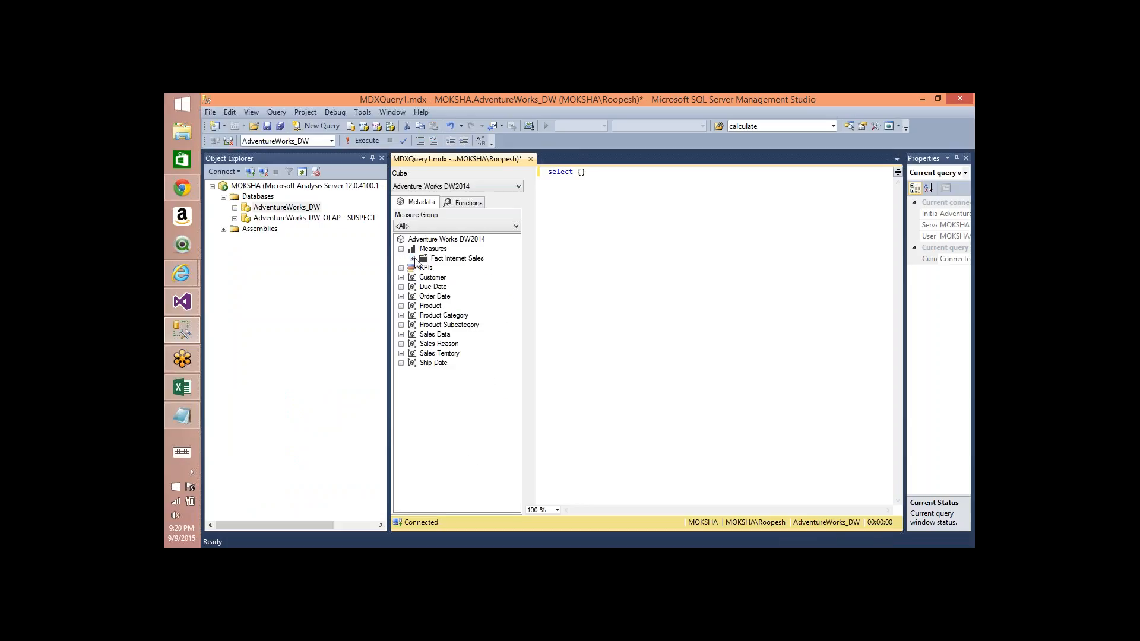
left_click(412, 258)
left_click_drag(461, 269, 581, 189)
type(",")
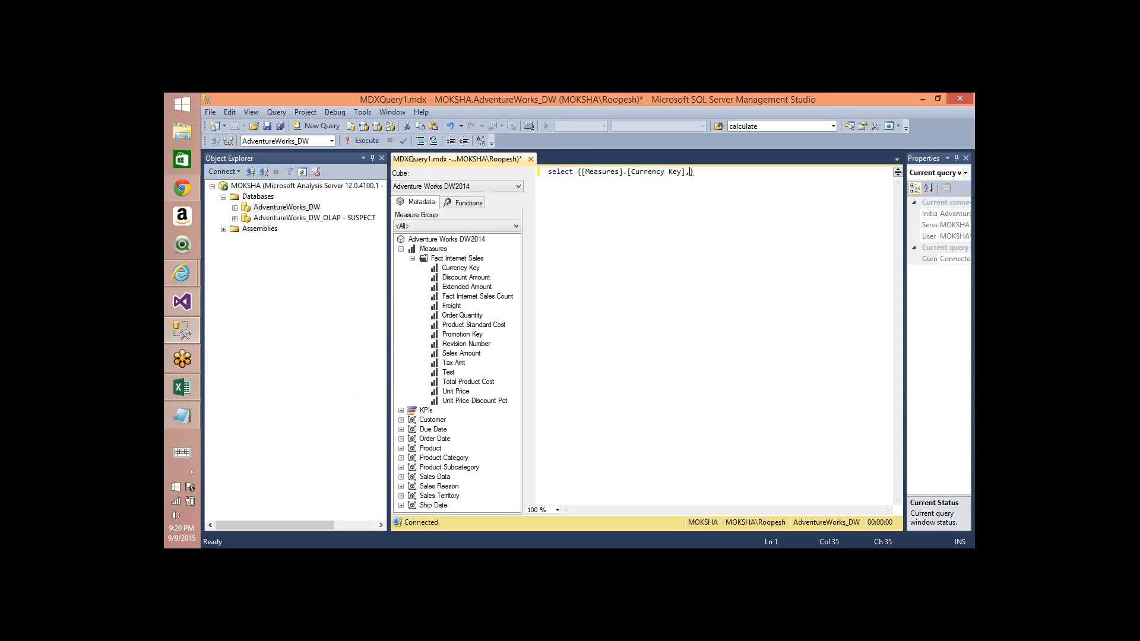
left_click_drag(463, 353, 679, 189)
key("End")
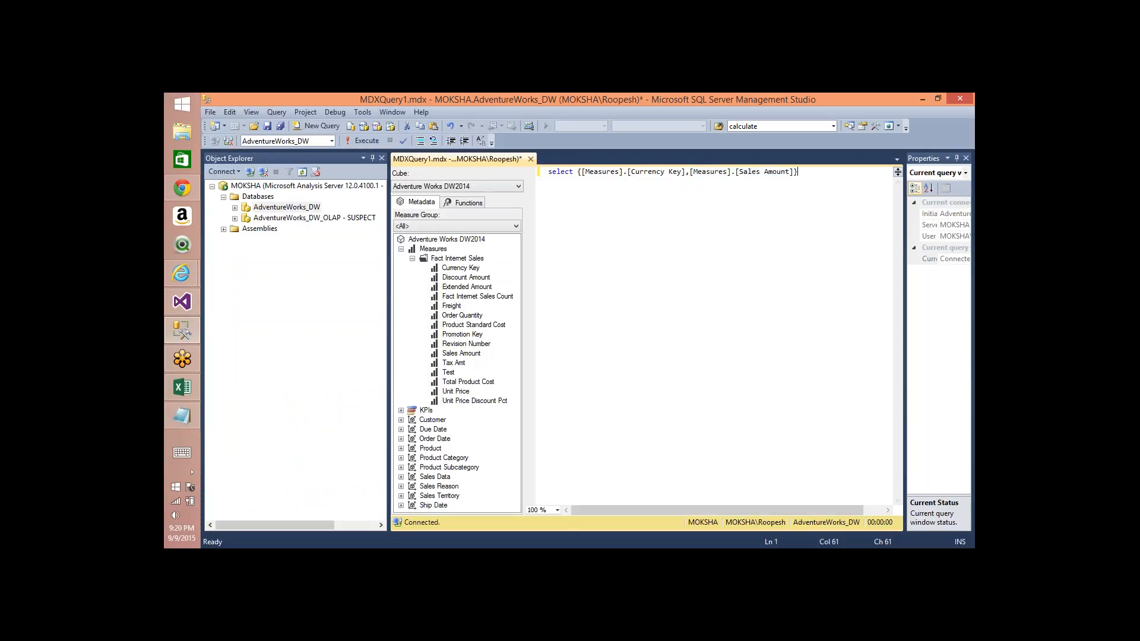
type("on 0,")
key("Return")
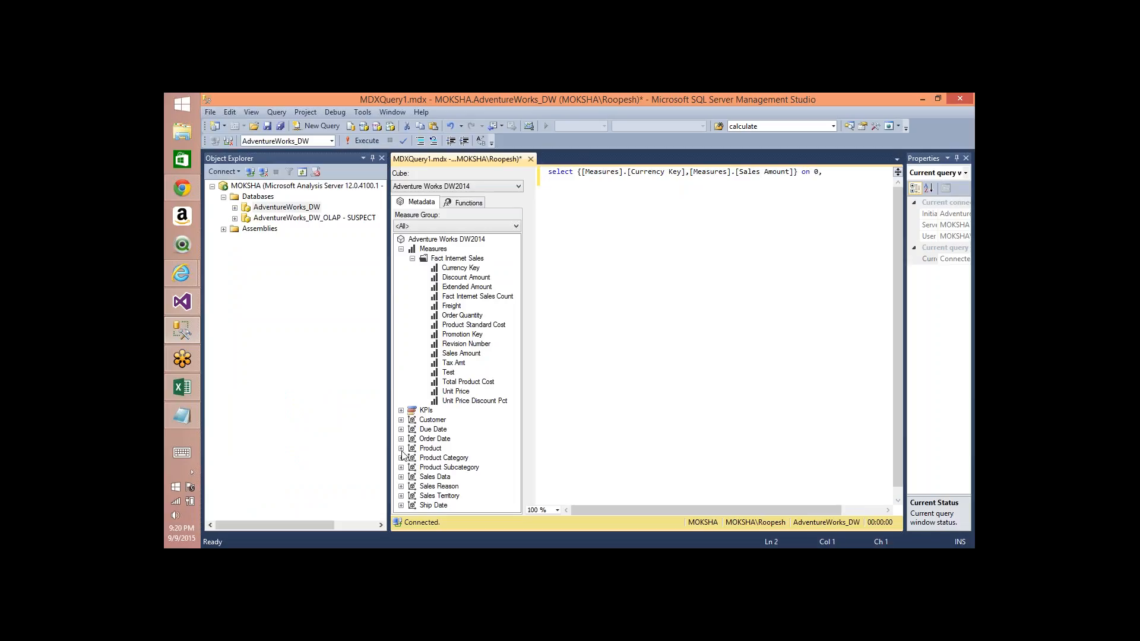
Step: Add a tuple of Product Color and English Product Name attributes on axis 1
left_click(401, 448)
left_click(411, 458)
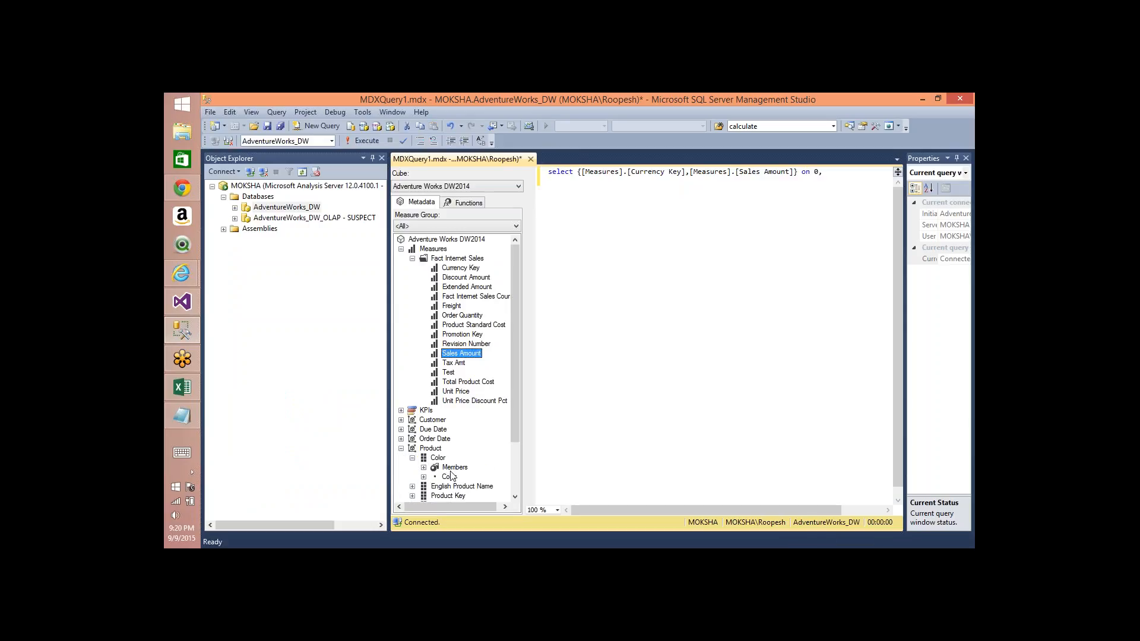
left_click_drag(449, 478, 549, 181)
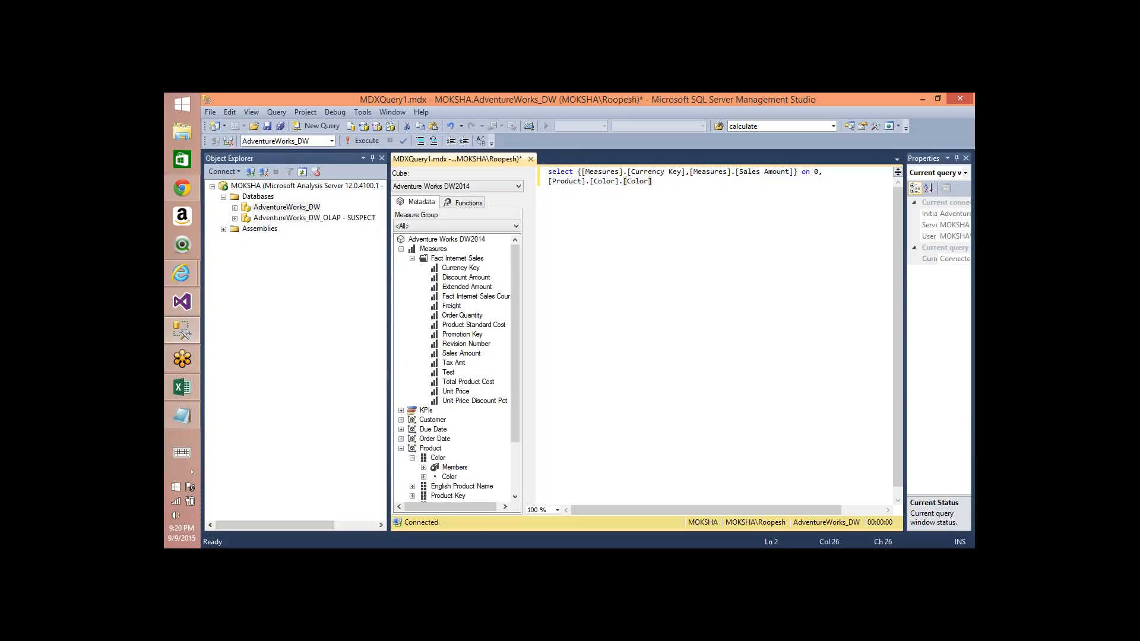
type(",")
left_click(412, 486)
left_click_drag(469, 495, 712, 181)
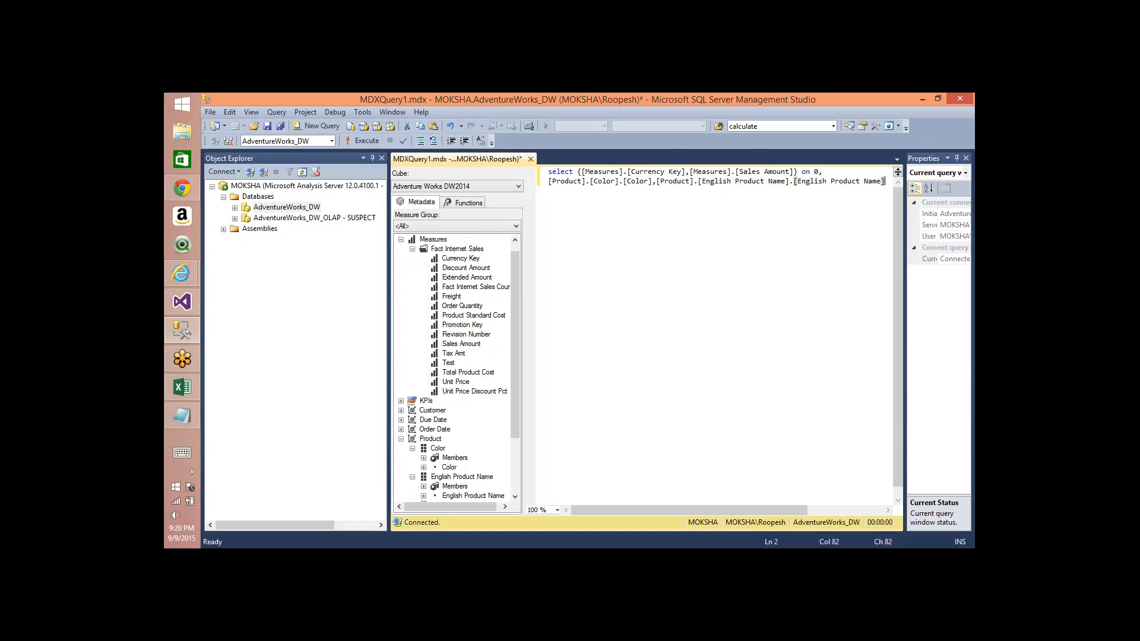
type(")")
key("Home")
type("(")
key("End")
type("on 1")
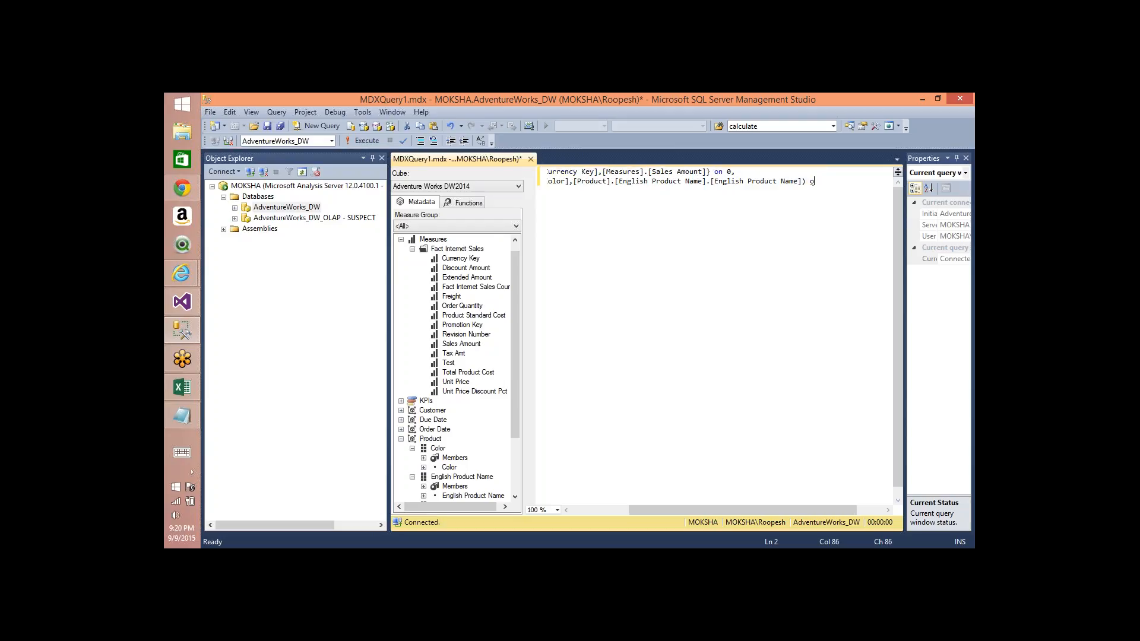
Step: Complete the query with from [Adventure Works DW2014]
key("Return")
type("fro")
type("m")
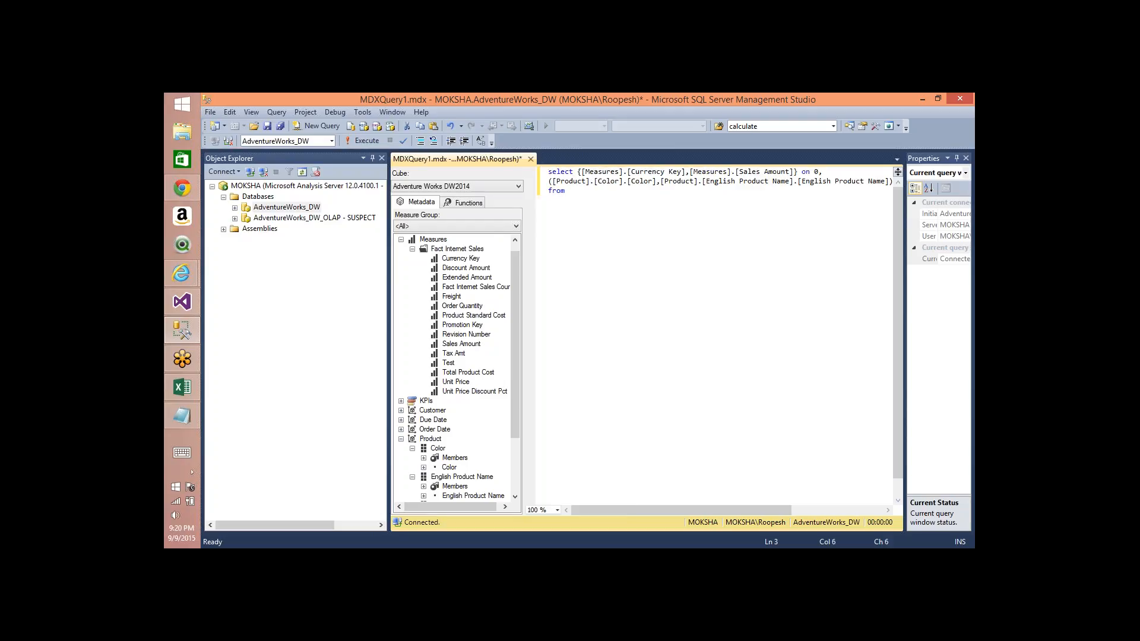
scroll(511, 248, "up", 1)
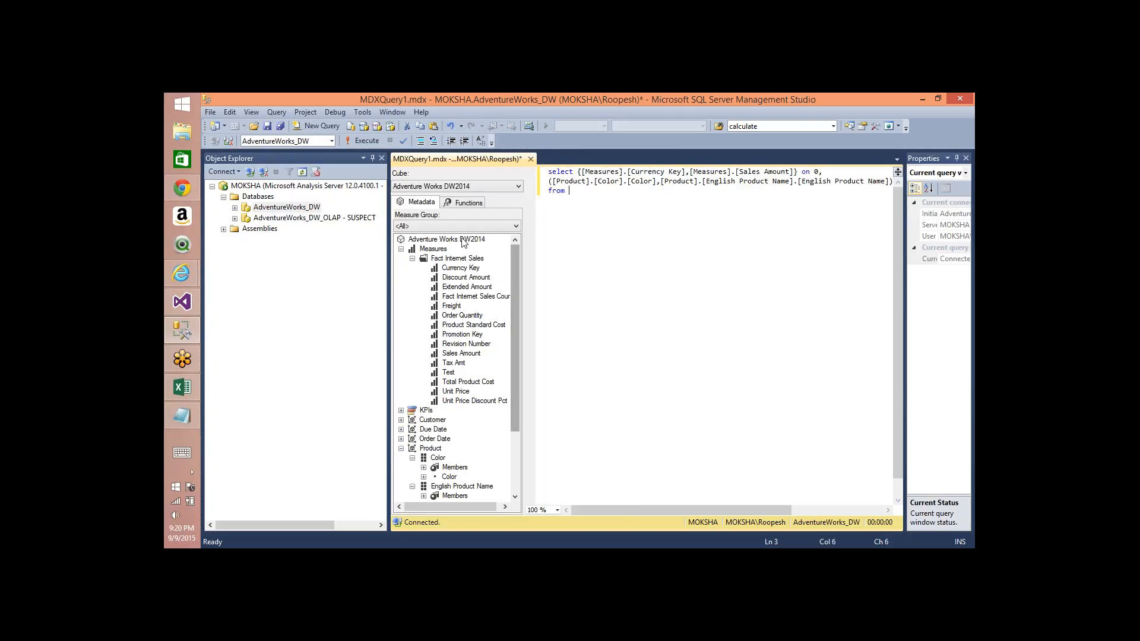
left_click_drag(446, 239, 637, 226)
left_click(638, 274)
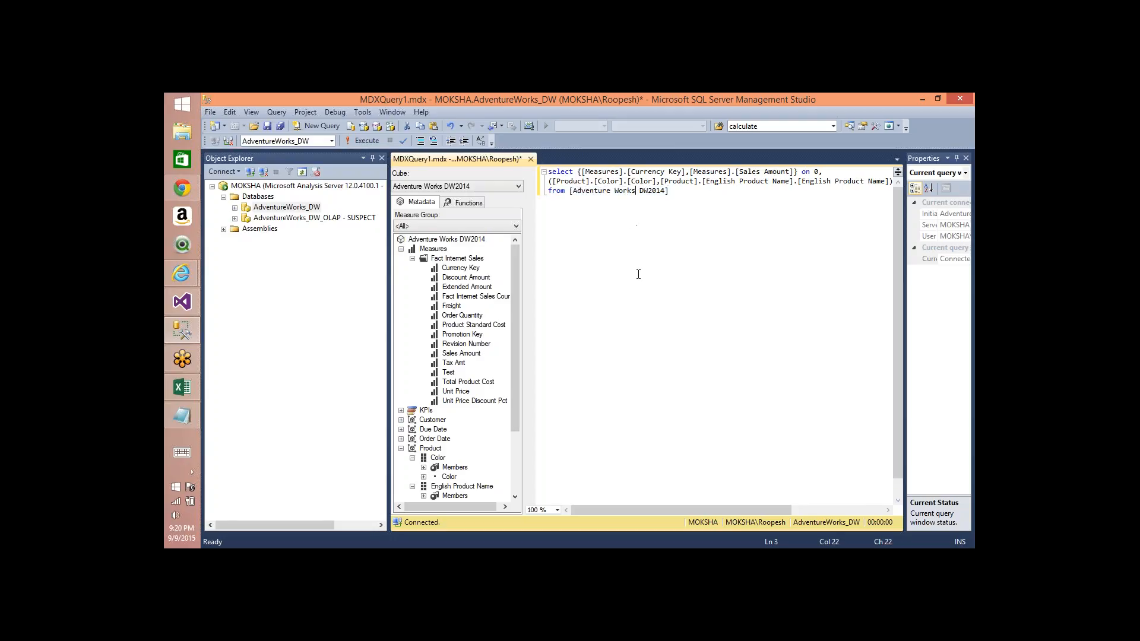
Step: Execute the MDX query and select its full text for copying
key("F5")
key("ctrl+a")
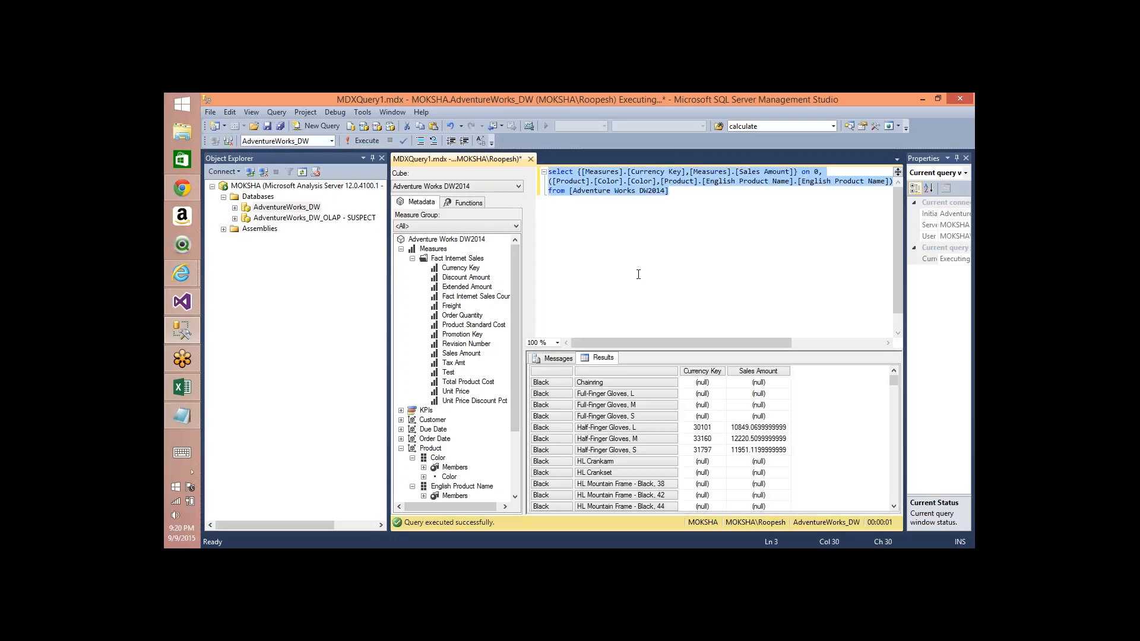
Step: Paste the MDX query into the Rowset Action's expression in Visual Studio
key("alt+Tab")
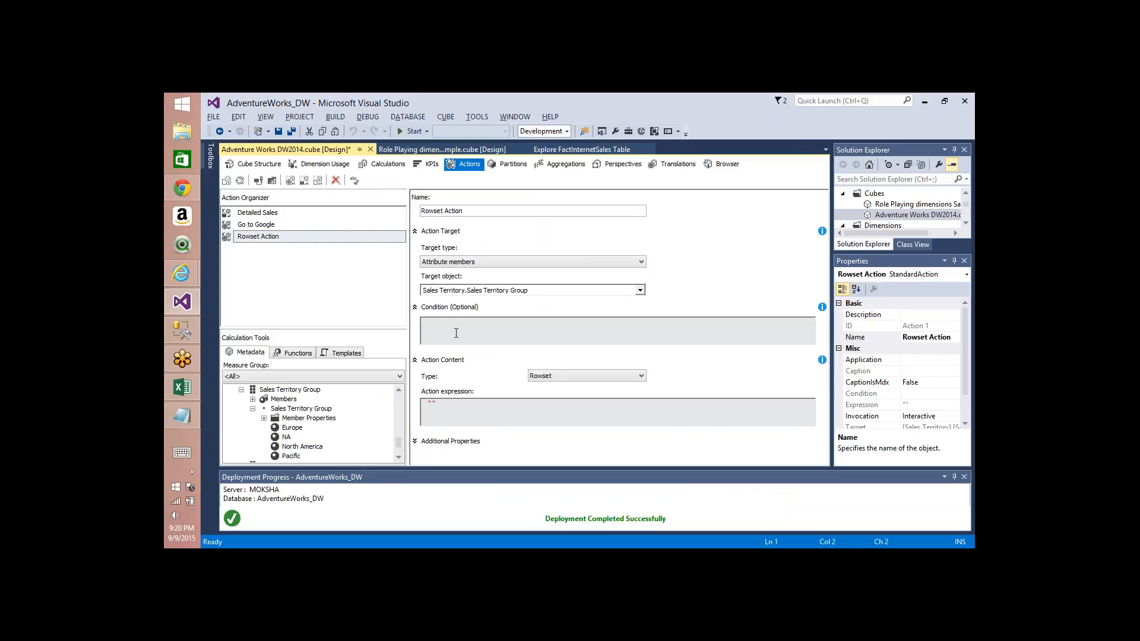
type("select {[Measures].[Currency Key],[Measures].[Sales Amount]} on 0, ([Product].[Color].[Color],[Product].[English Product Name].[English Product Name]) on 1 from [Adventure Works DW2014]")
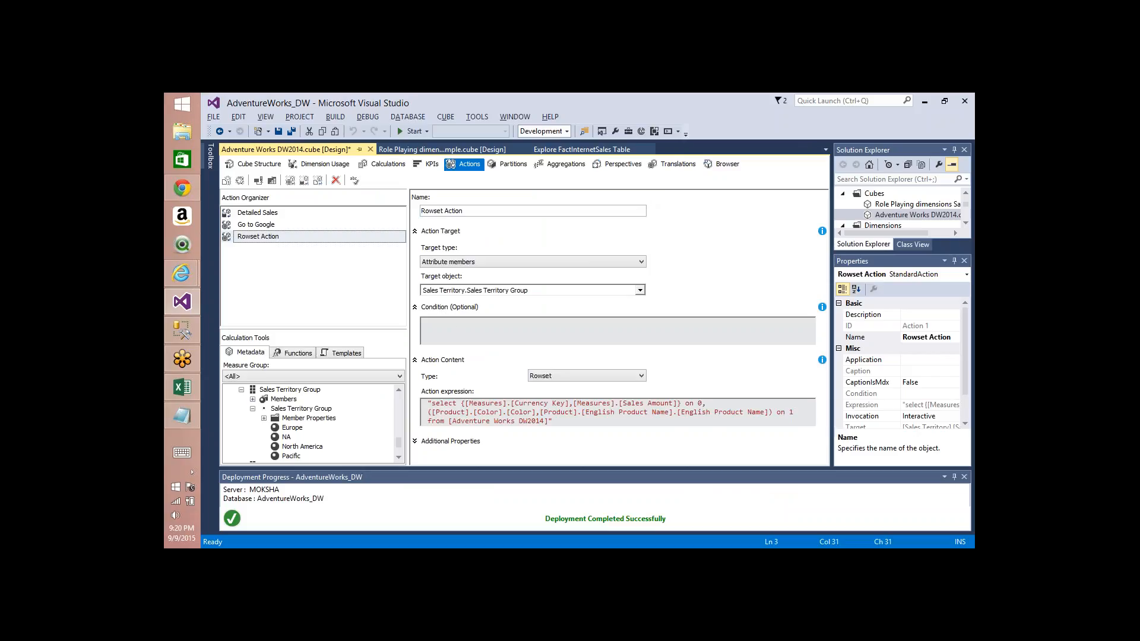
Step: Deploy the project and start processing the cube with the new Rowset action
left_click(430, 443)
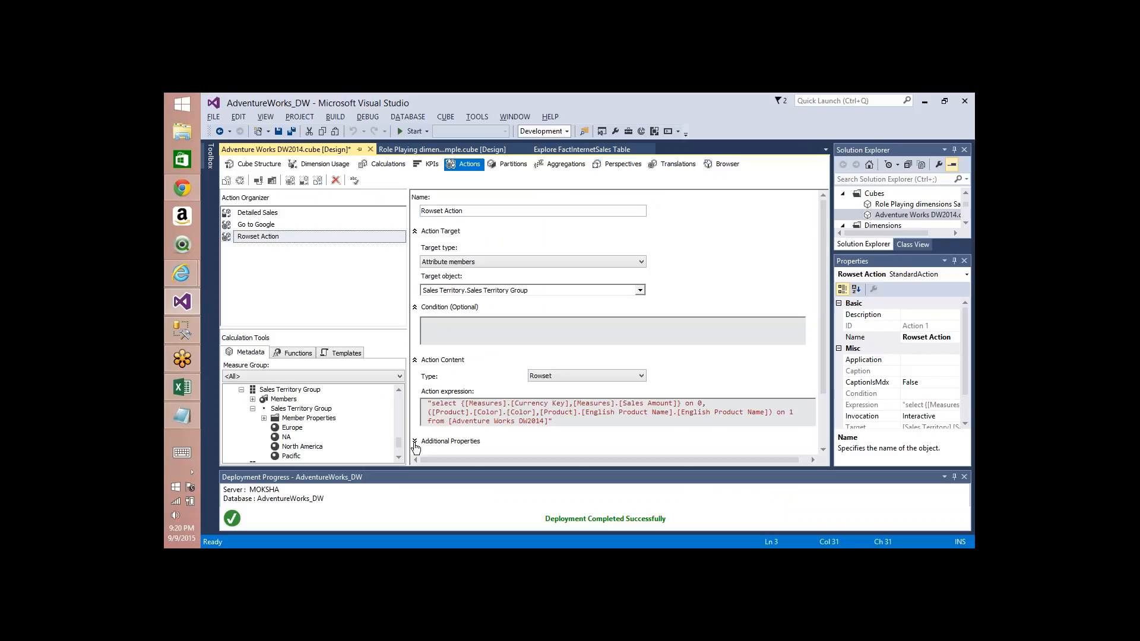
left_click(240, 181)
key("Return")
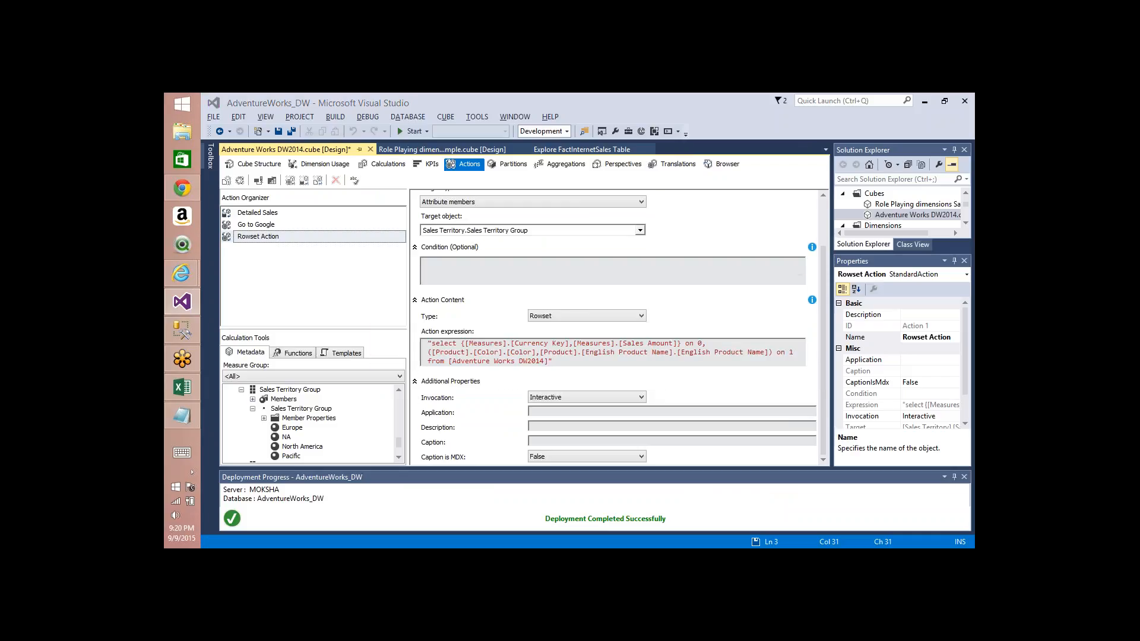
key("Return")
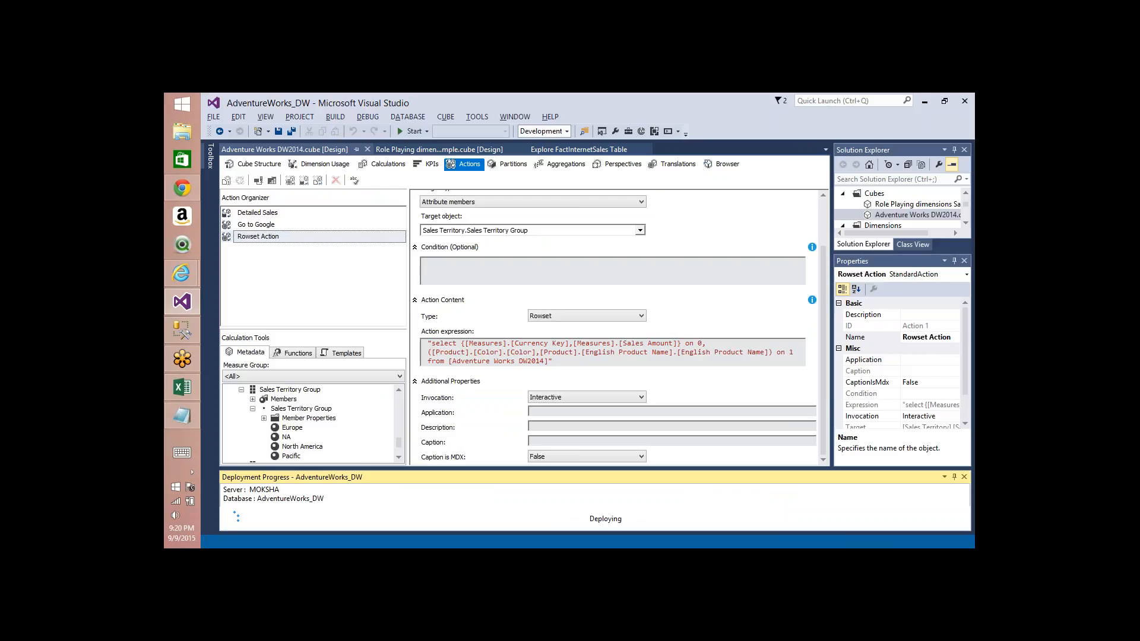
key("Return")
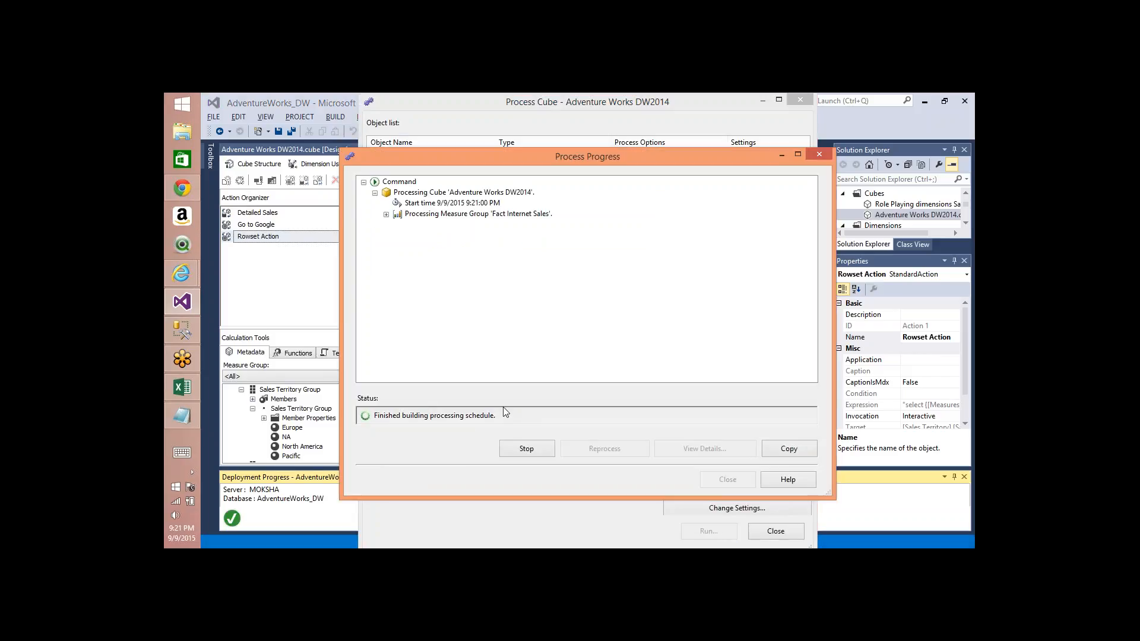
Step: In Excel, refresh the PivotTable and run the Rowset Action from the Europe row label's additional actions
key("alt+Tab")
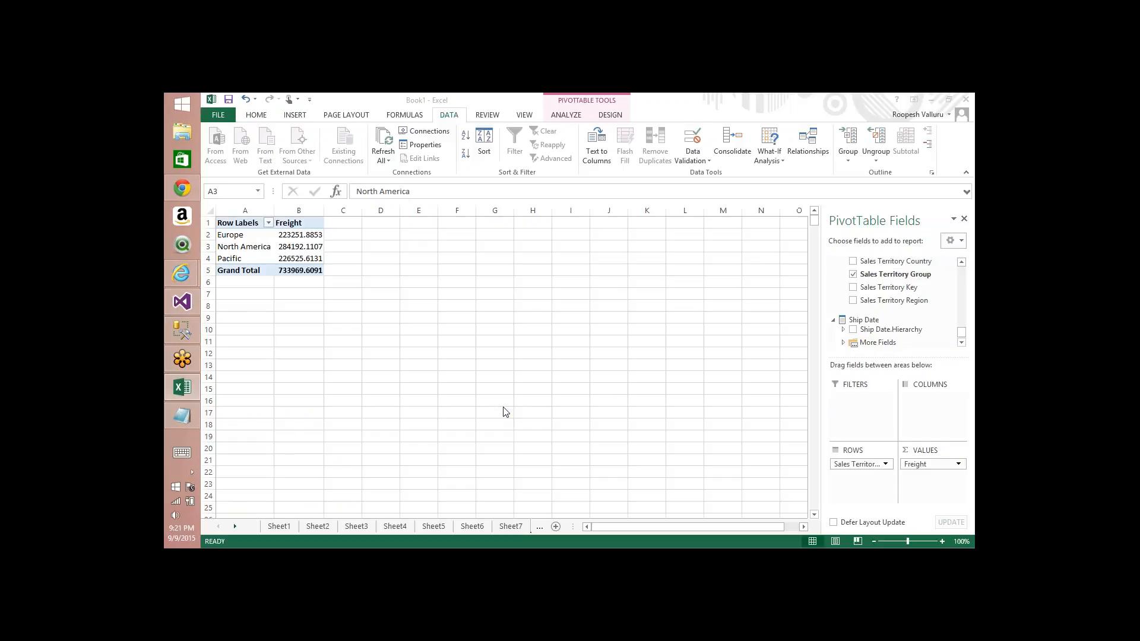
left_click(384, 142)
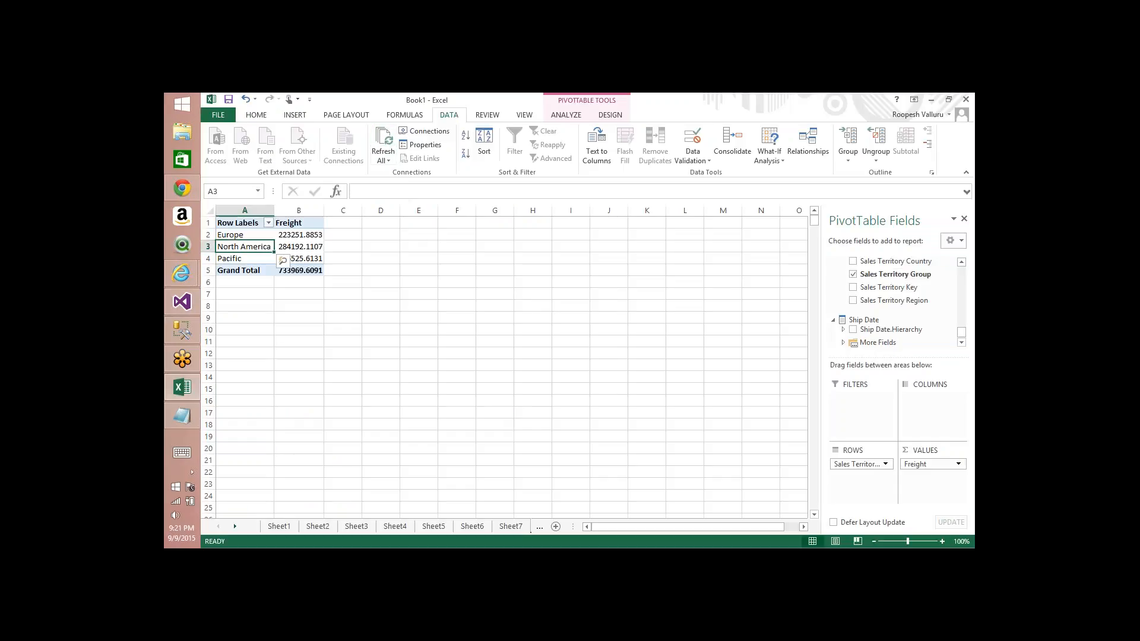
right_click(240, 235)
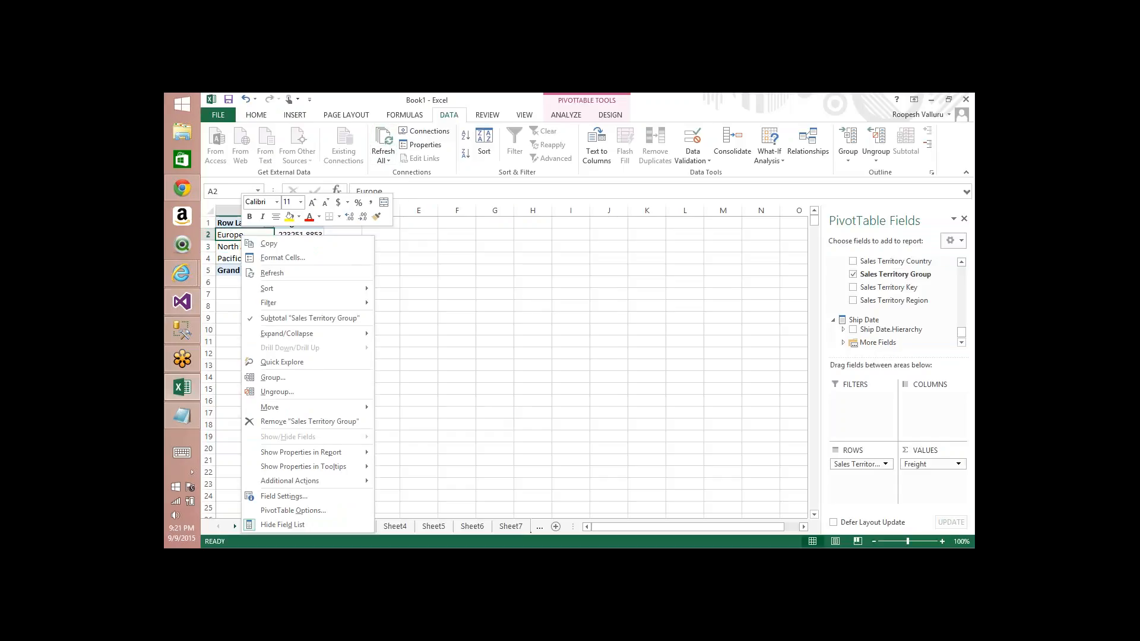
mouse_move(303, 480)
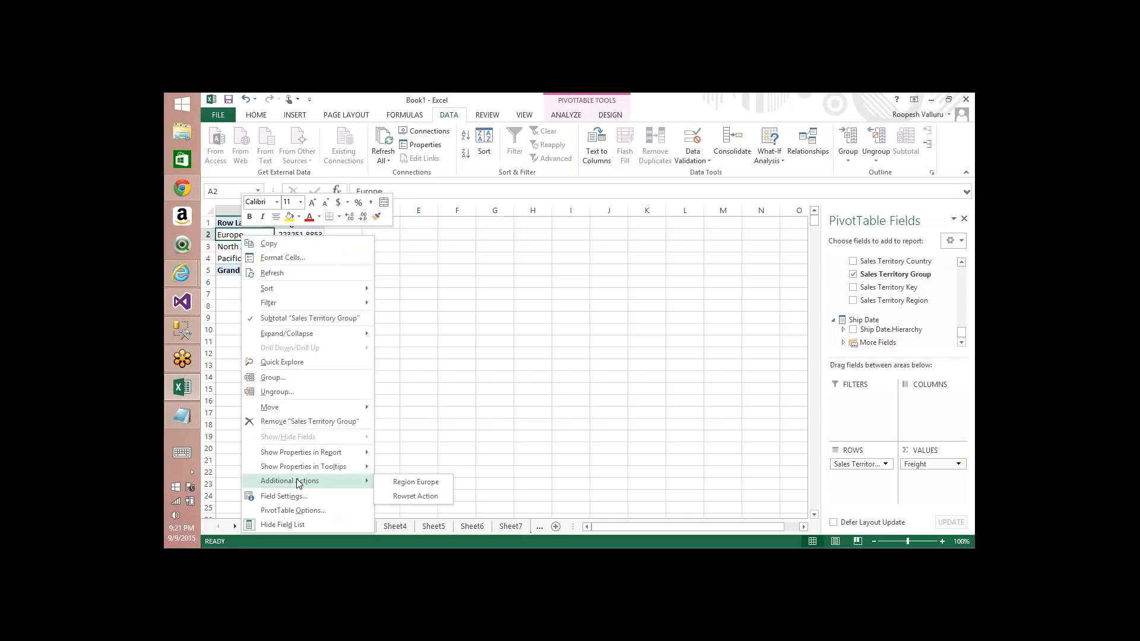
left_click(424, 501)
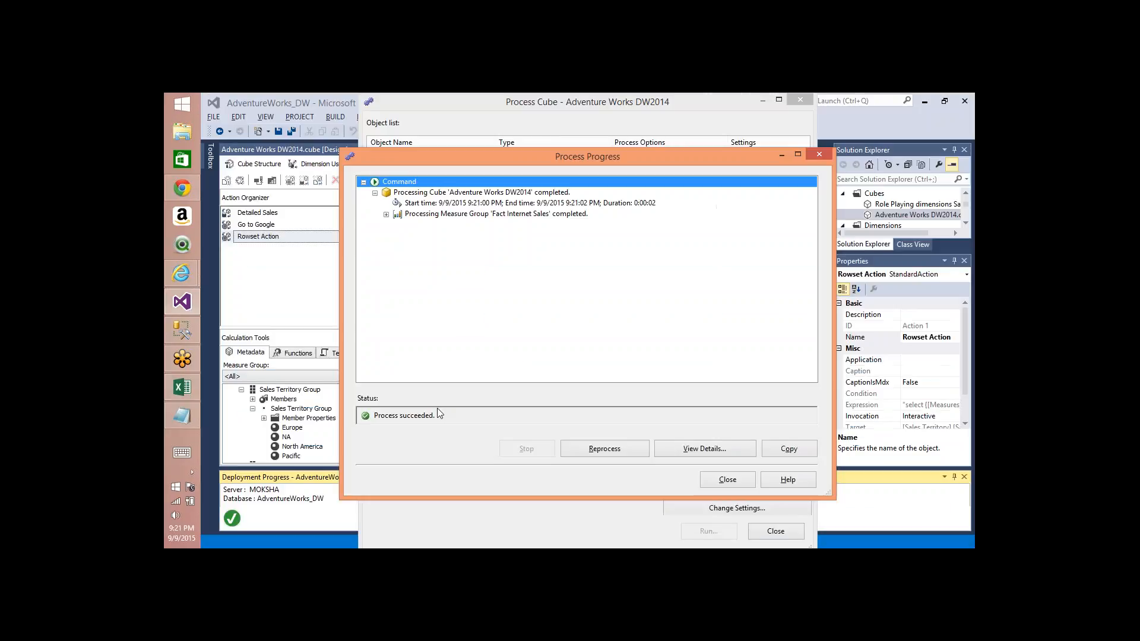
Step: Close the cube processing dialogs and hide the Properties pane
left_click(727, 479)
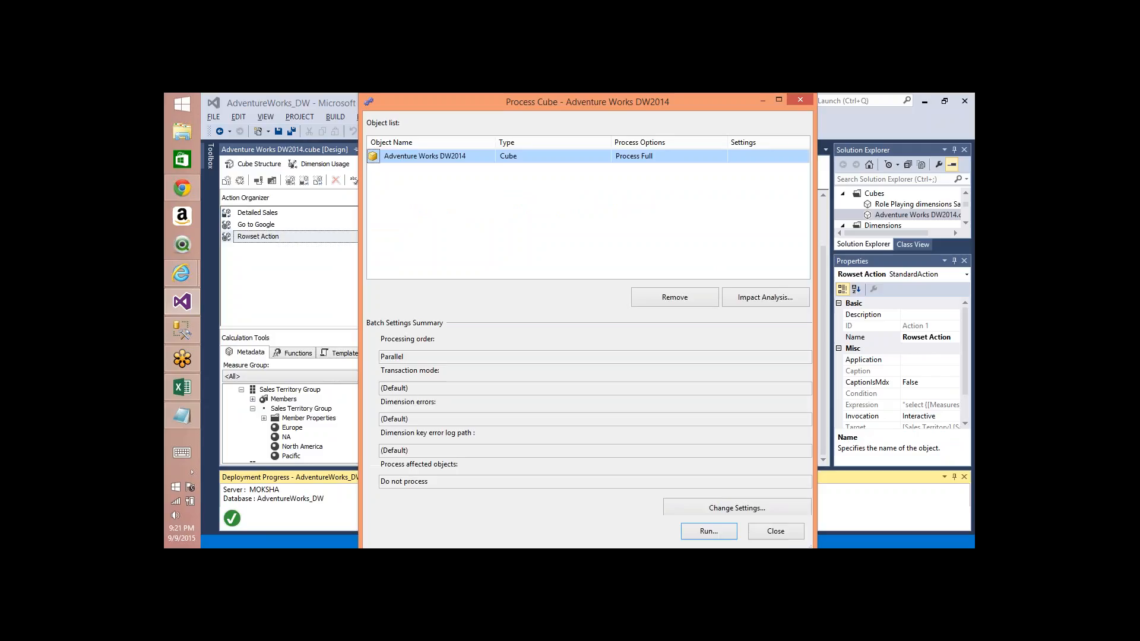
left_click(777, 531)
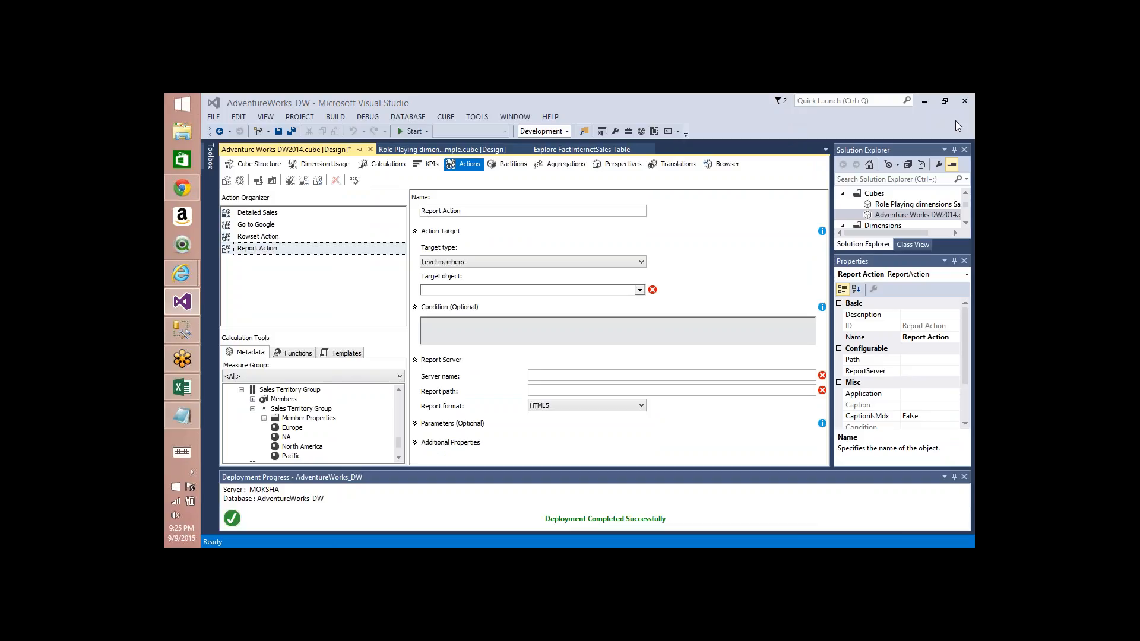
left_click(964, 262)
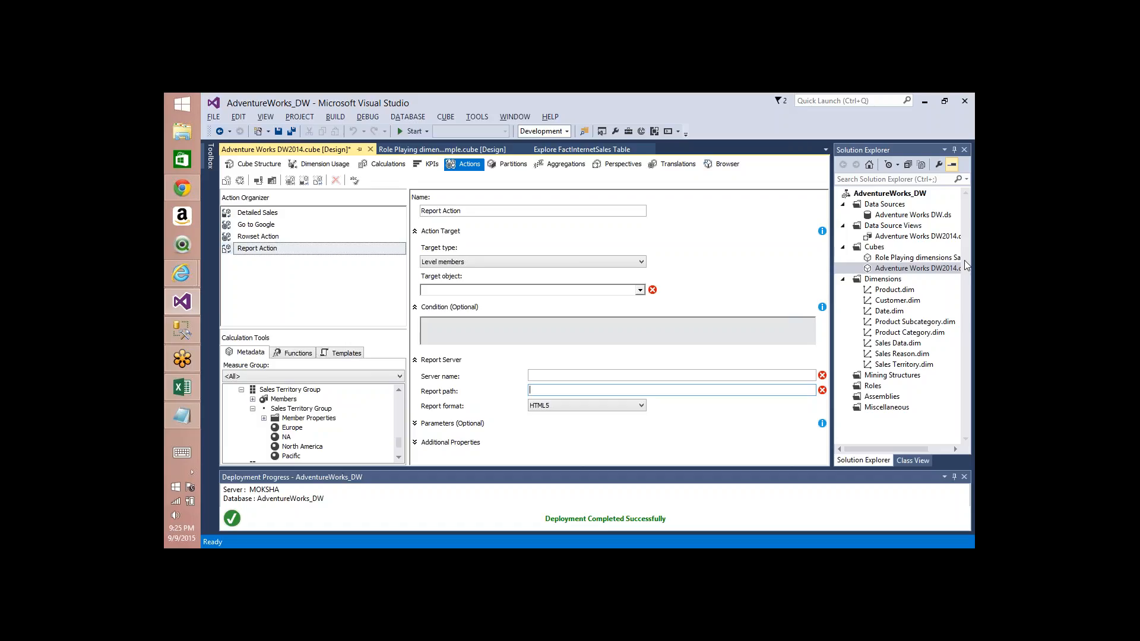
Step: Try to process the AdventureWorks_DW project, building and deploying it first, and decline to continue
left_click(881, 197)
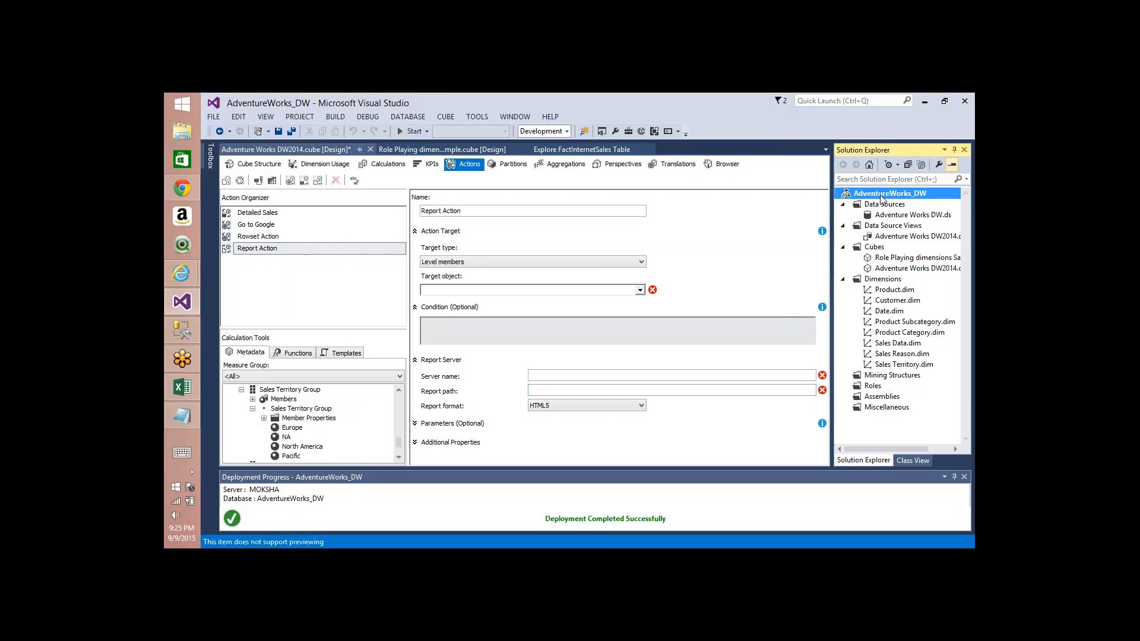
right_click(881, 198)
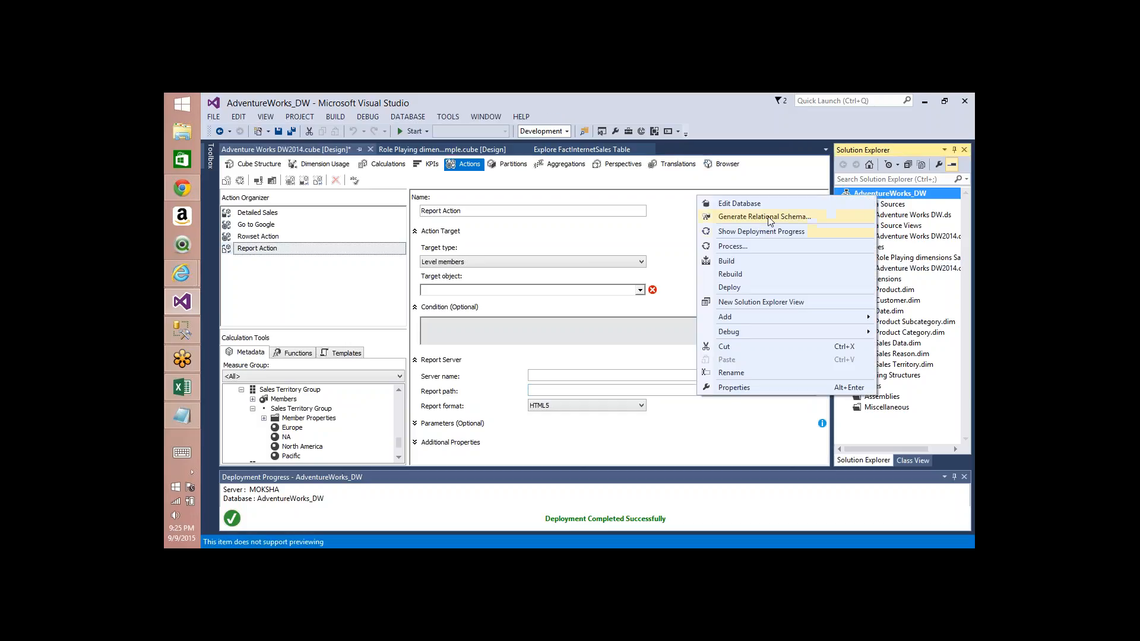
left_click(757, 245)
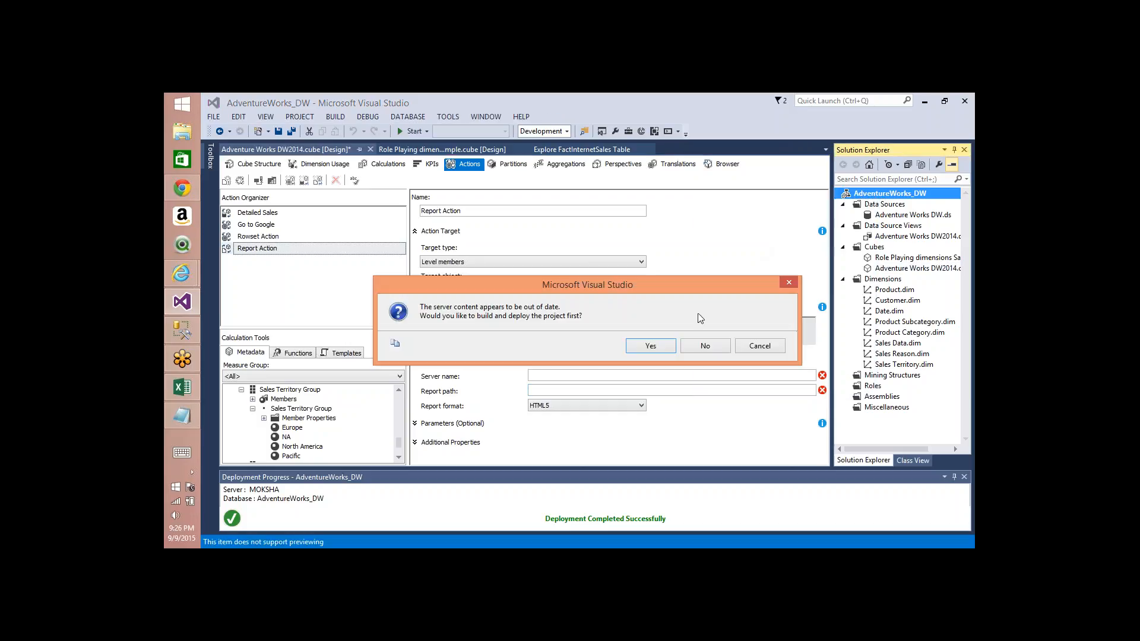
left_click(659, 349)
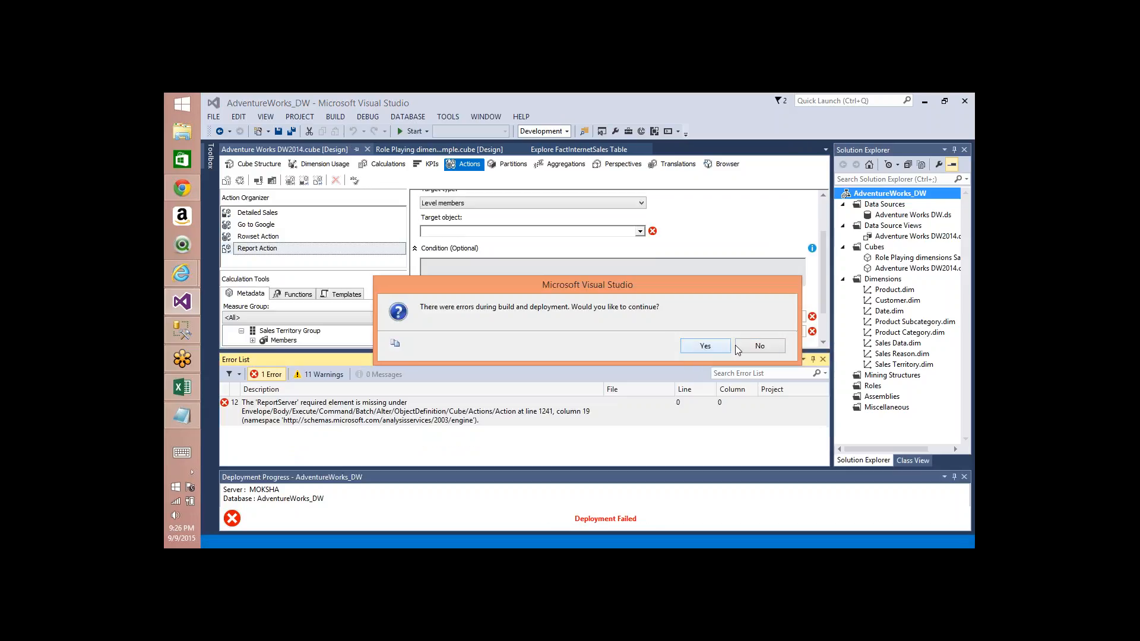
left_click(761, 349)
Step: Delete the Report Action from the cube's actions
left_click(269, 249)
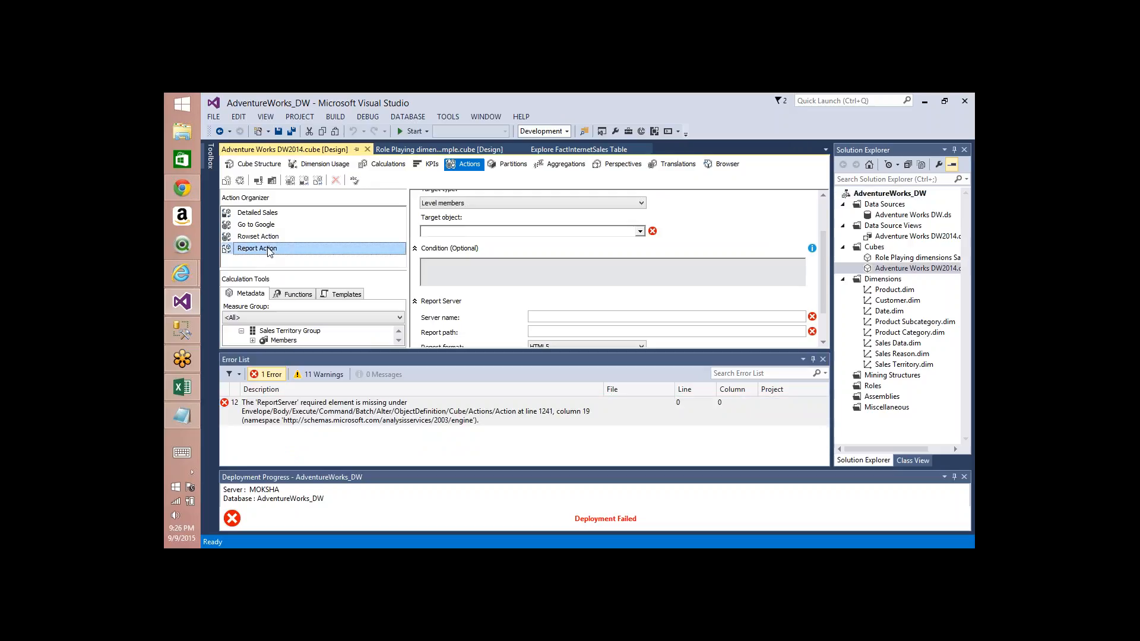
left_click(335, 181)
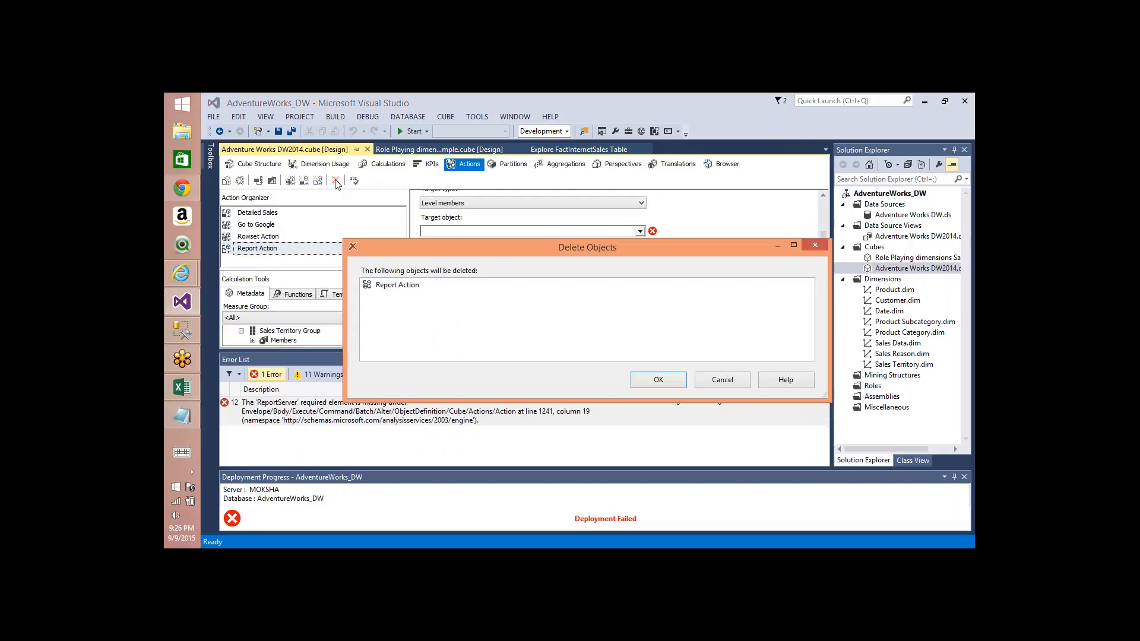
key("Return")
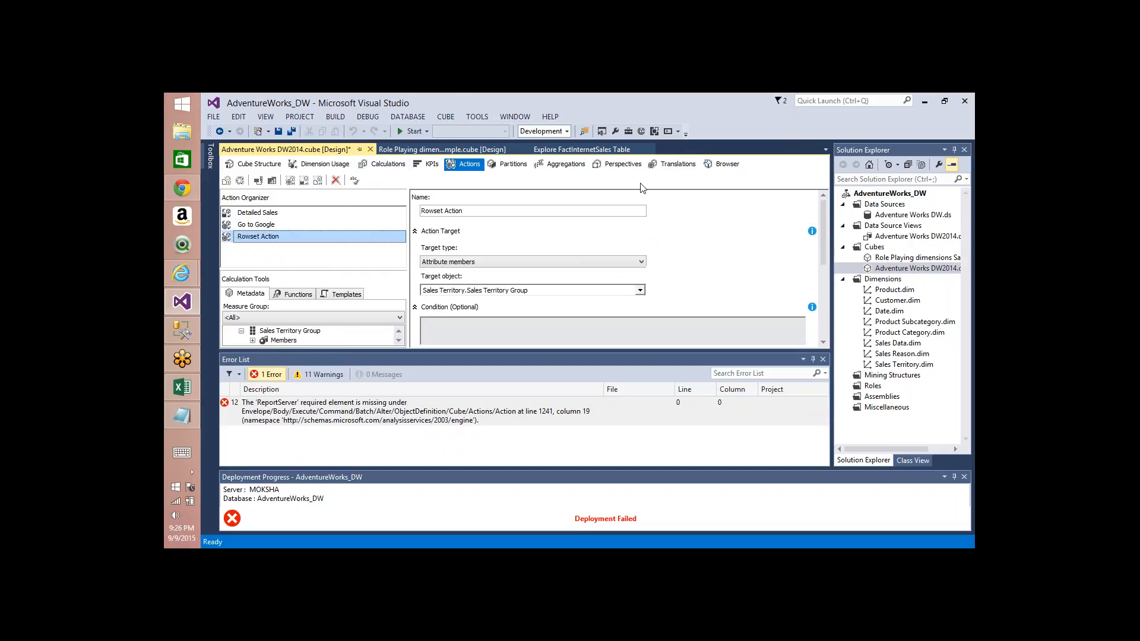
Step: Process the AdventureWorks_DW database with the Process Clear option and close the processing dialogs
right_click(867, 198)
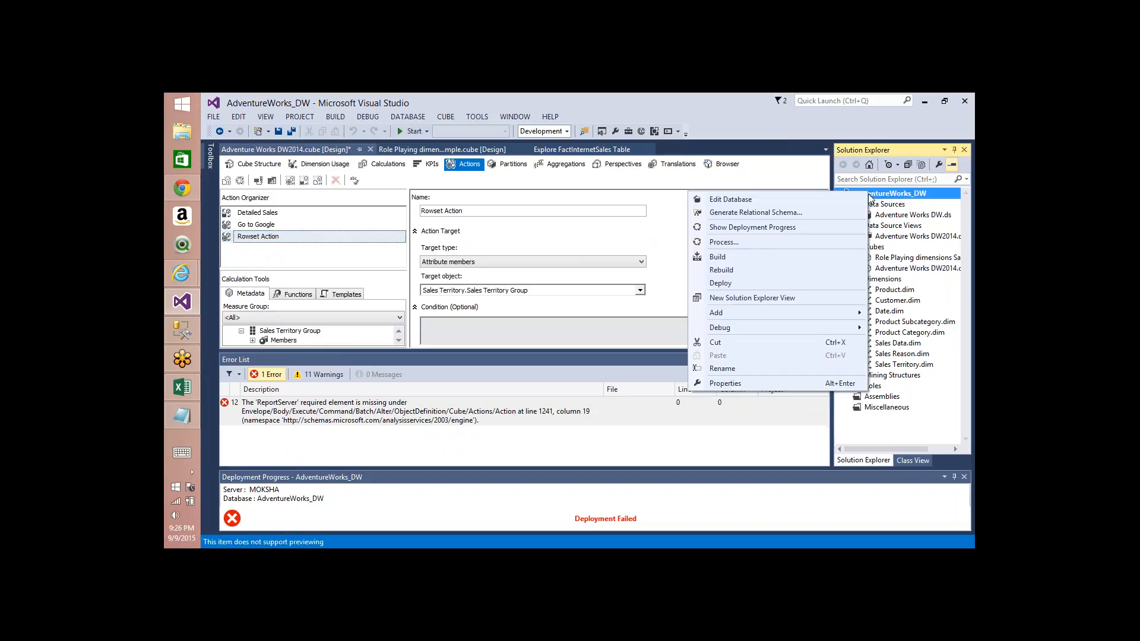
left_click(736, 246)
key("Return")
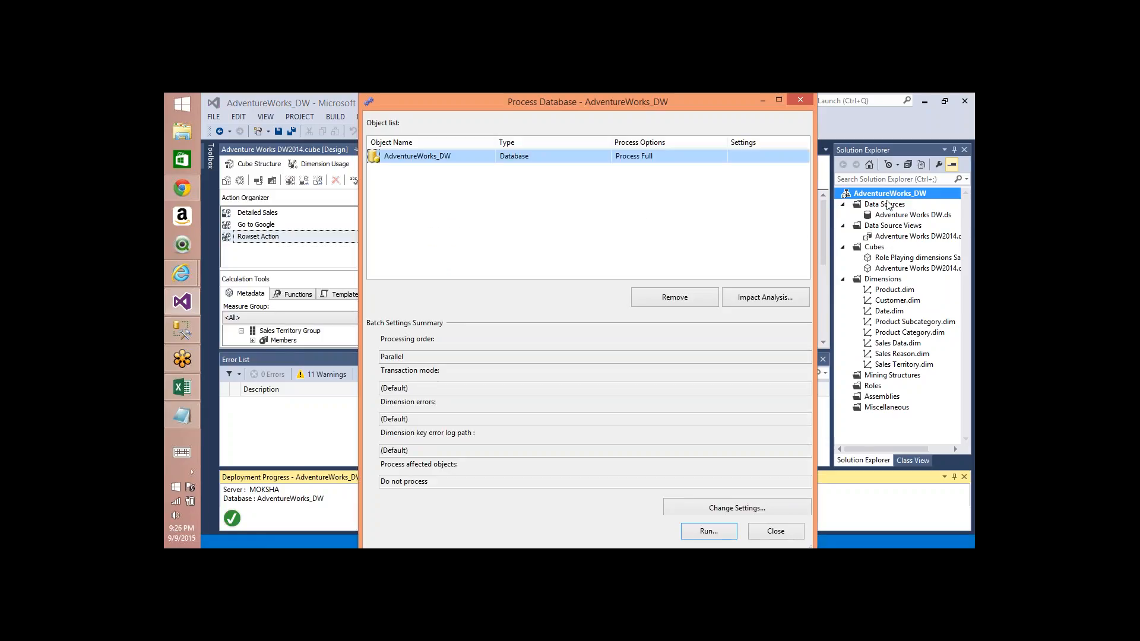
left_click(722, 158)
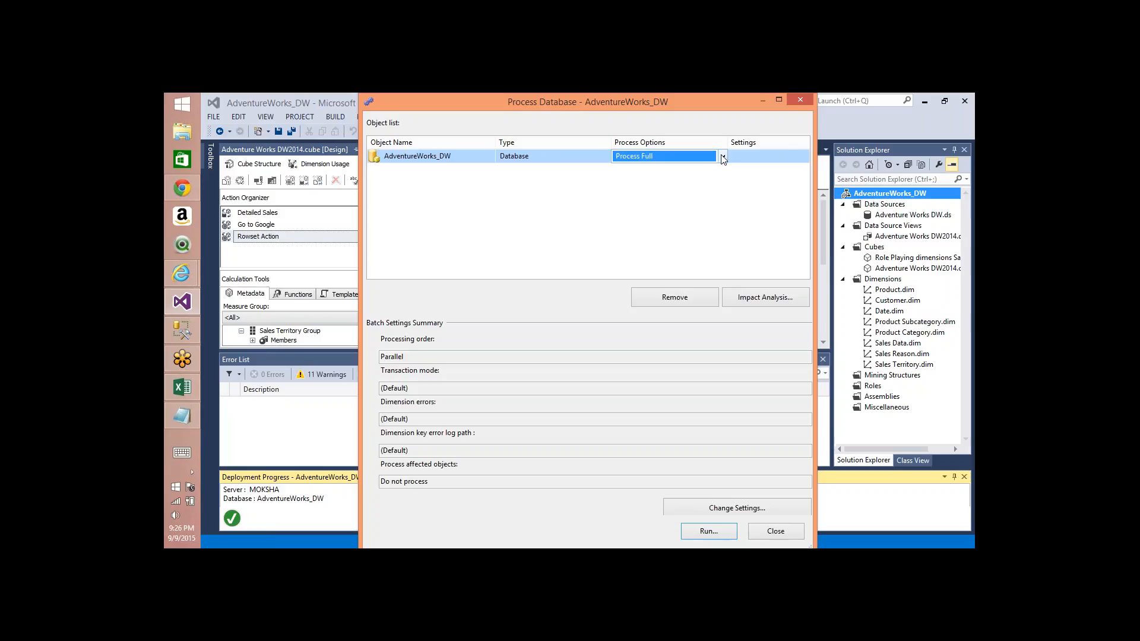
left_click(723, 157)
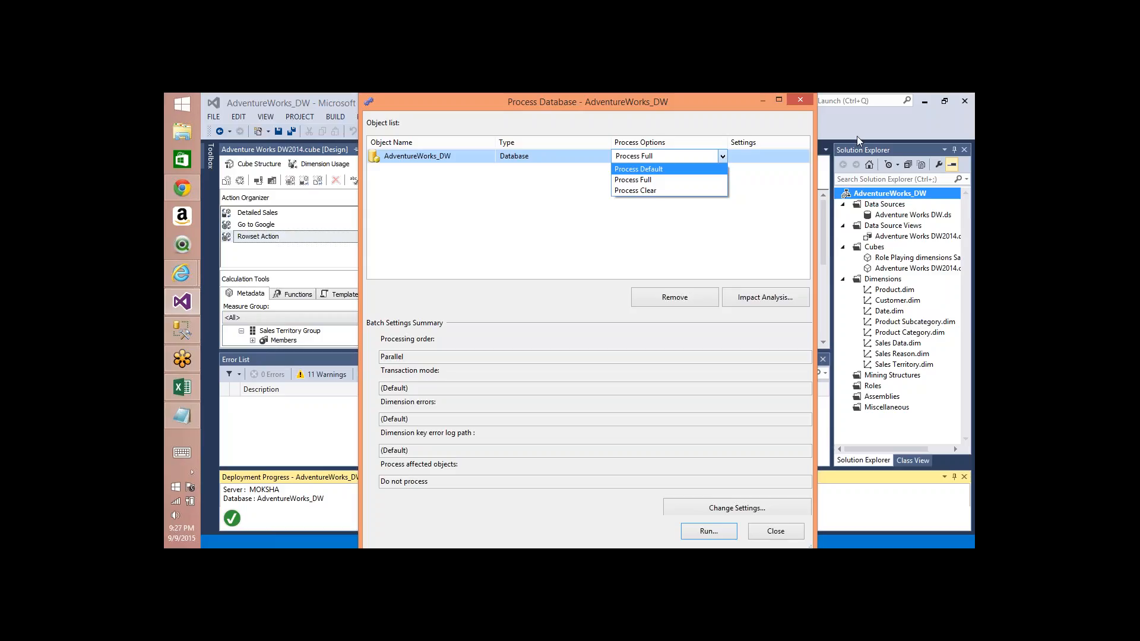
left_click(673, 168)
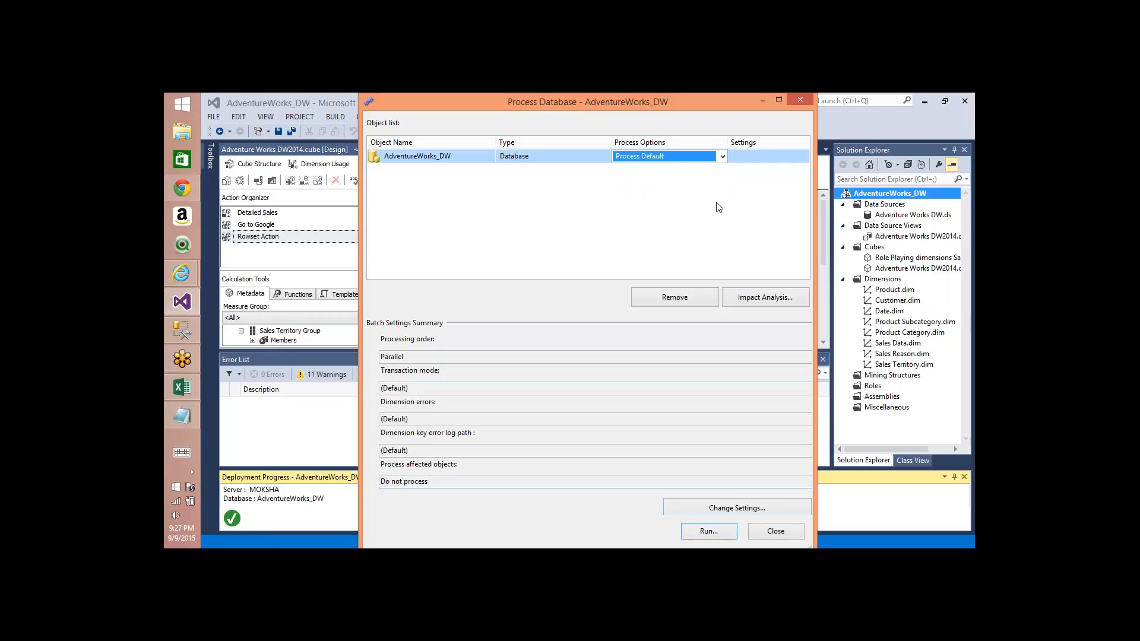
left_click(703, 159)
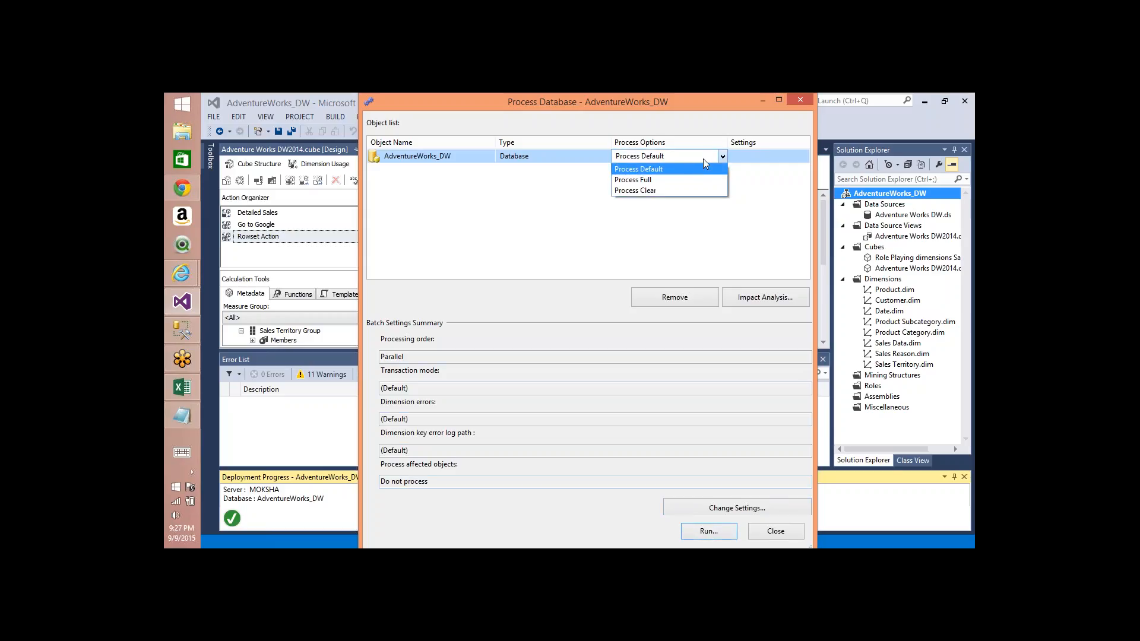
left_click(654, 190)
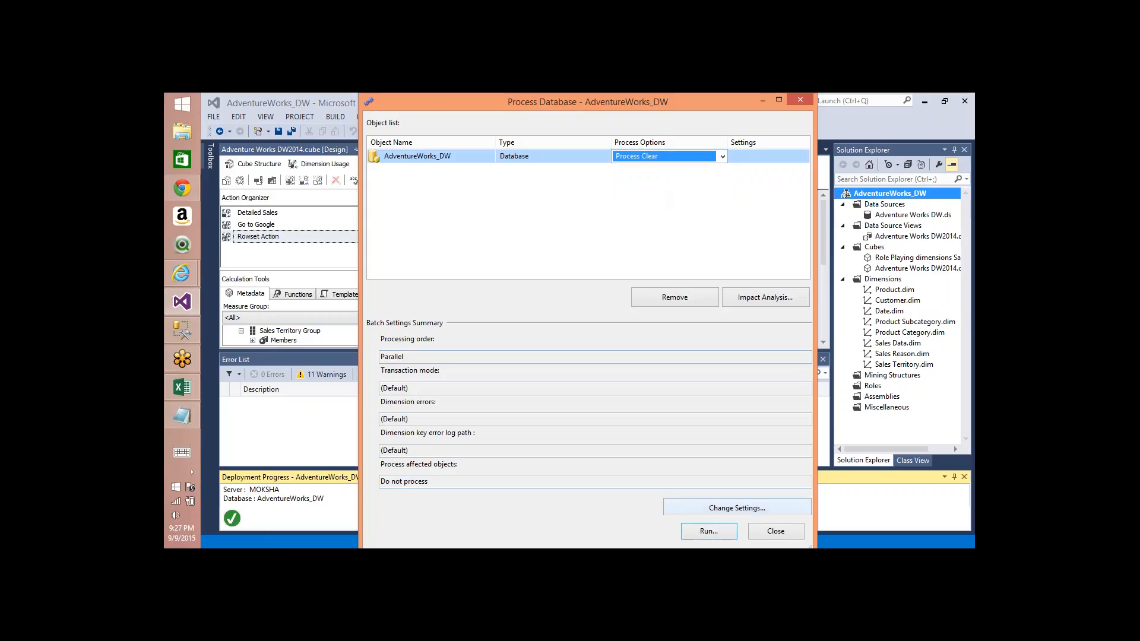
left_click(706, 531)
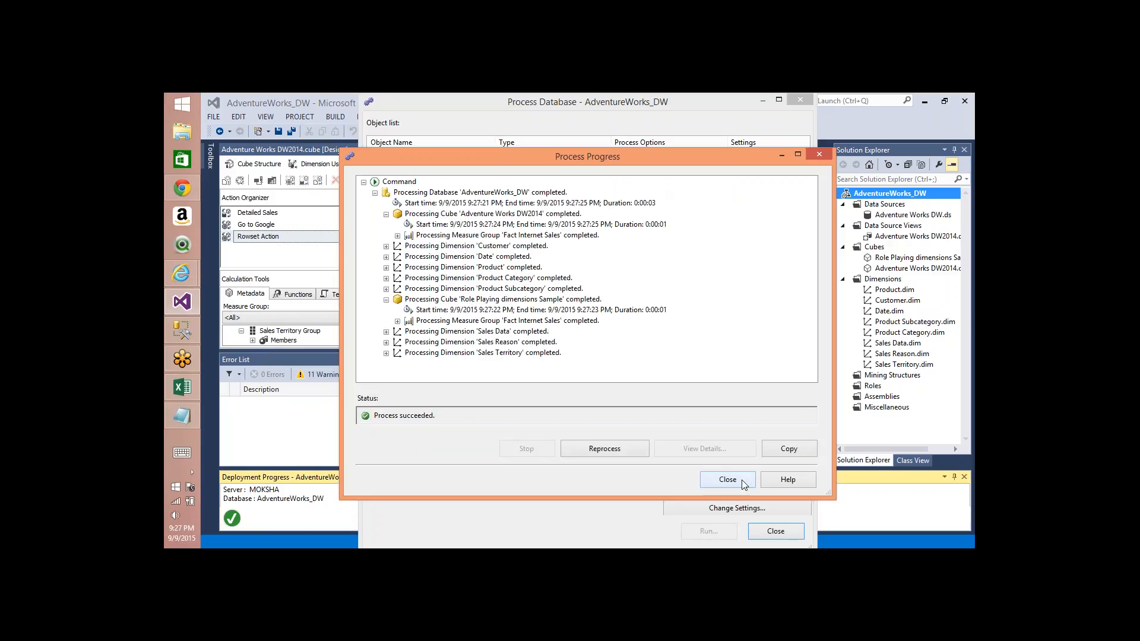
left_click(742, 479)
left_click(777, 533)
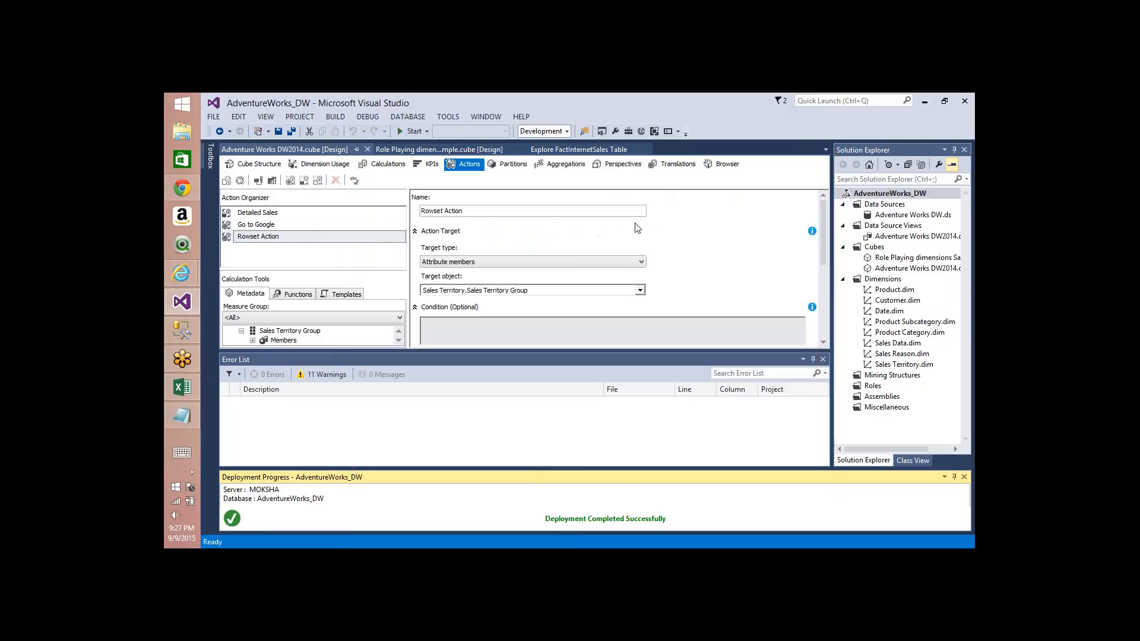
Step: Open the cube Browser and try to reconnect to the Adventure Works DW2014 cube
left_click(725, 164)
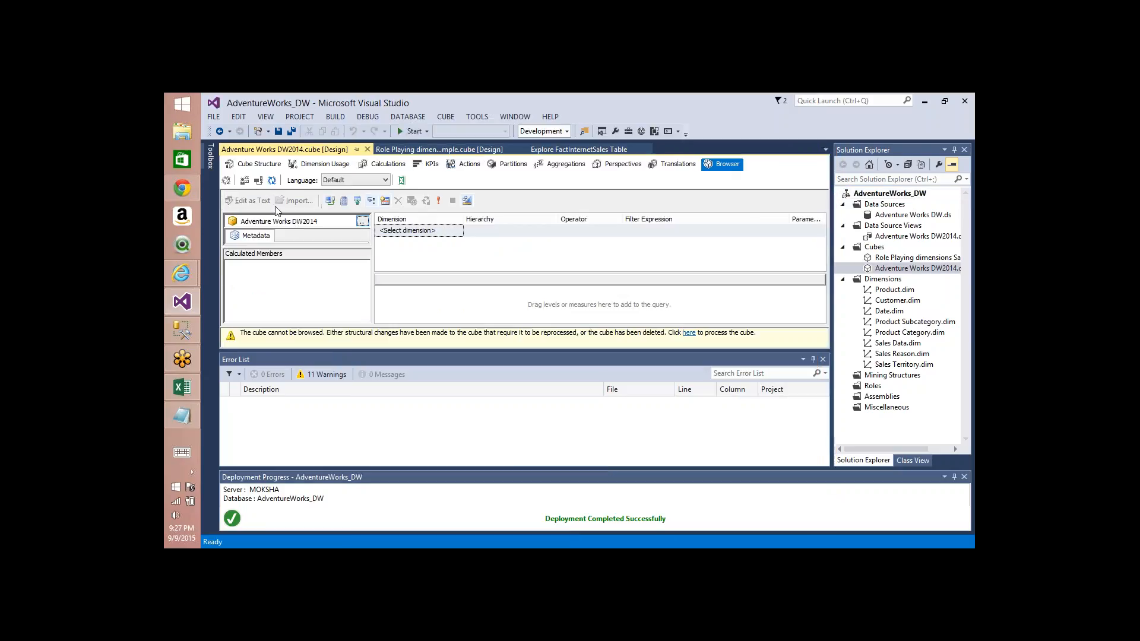
left_click(257, 183)
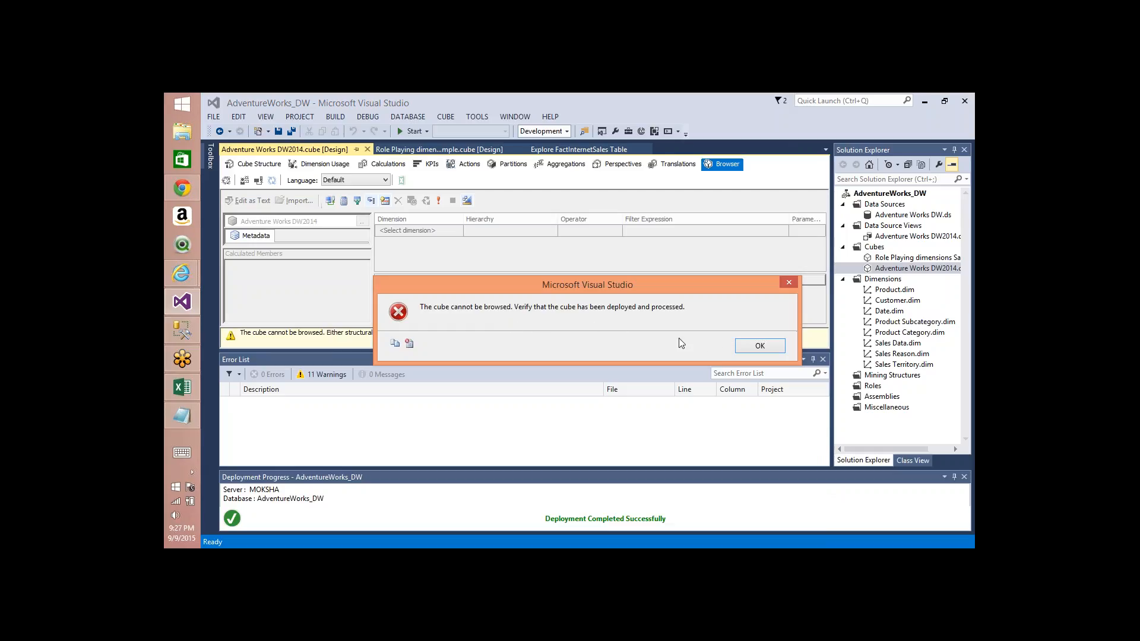
left_click(241, 332)
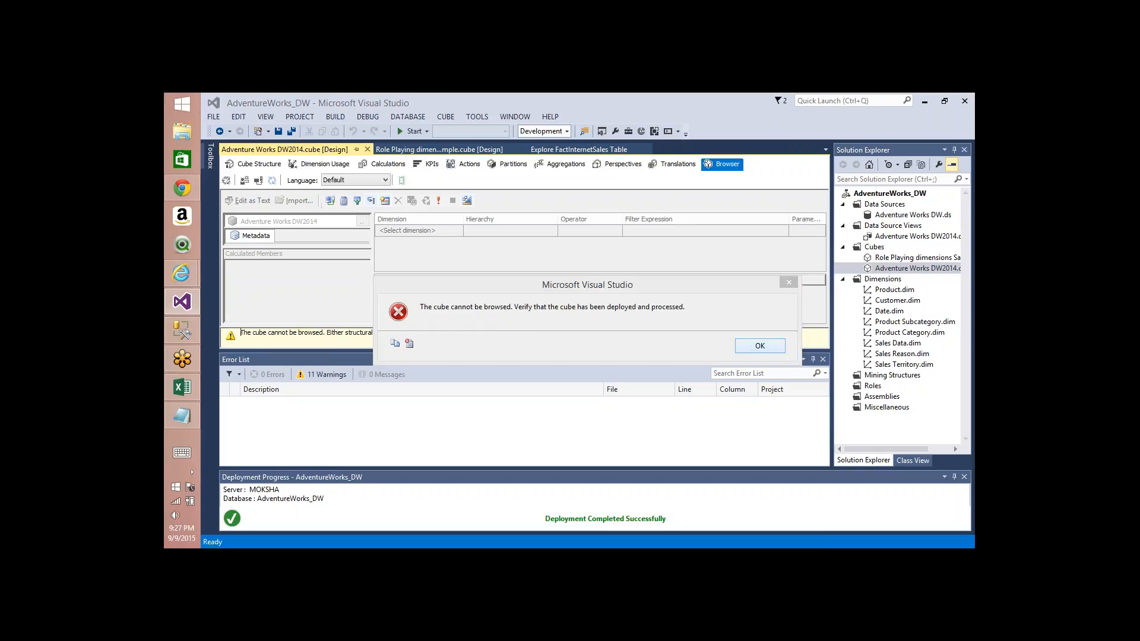
Step: Open the Process Database dialog for the AdventureWorks_DW project
right_click(873, 195)
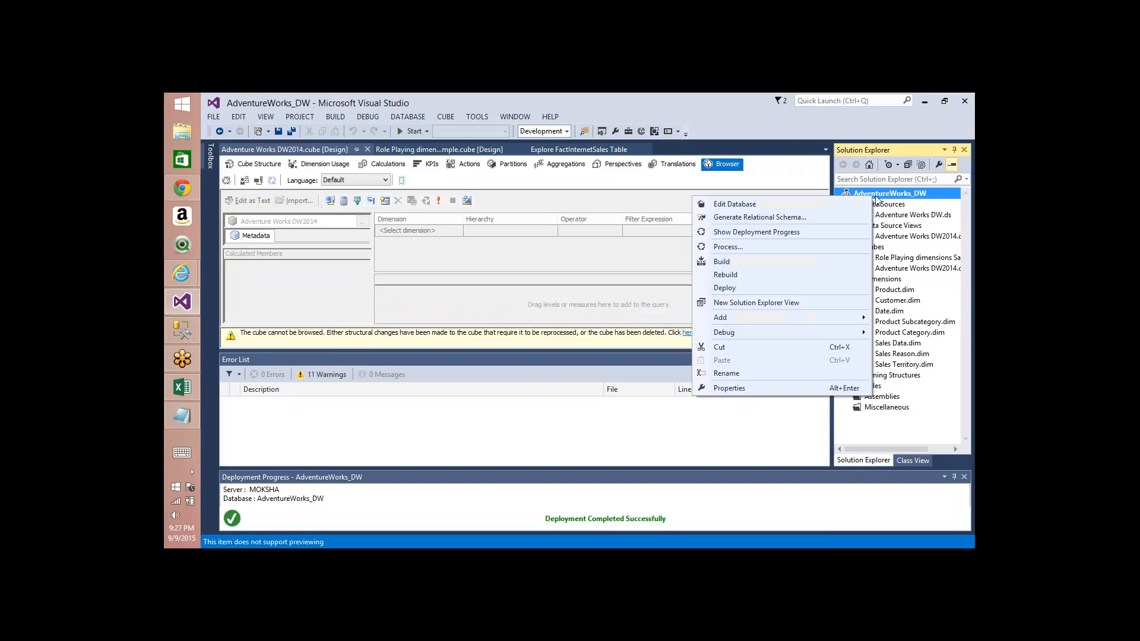
left_click(778, 248)
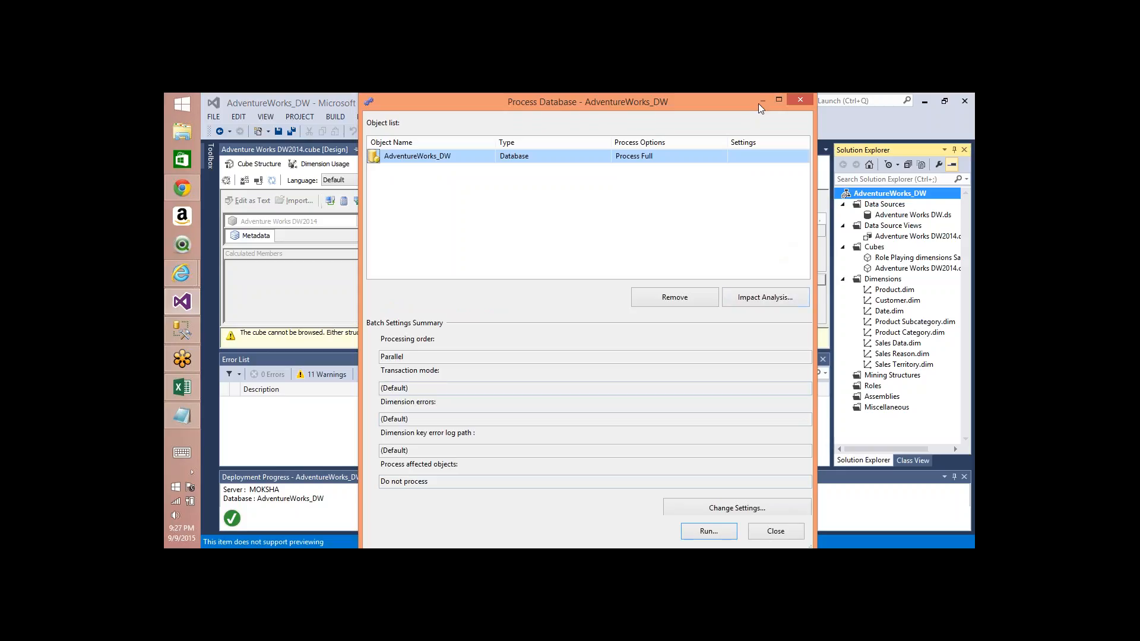
key("ctrl+2")
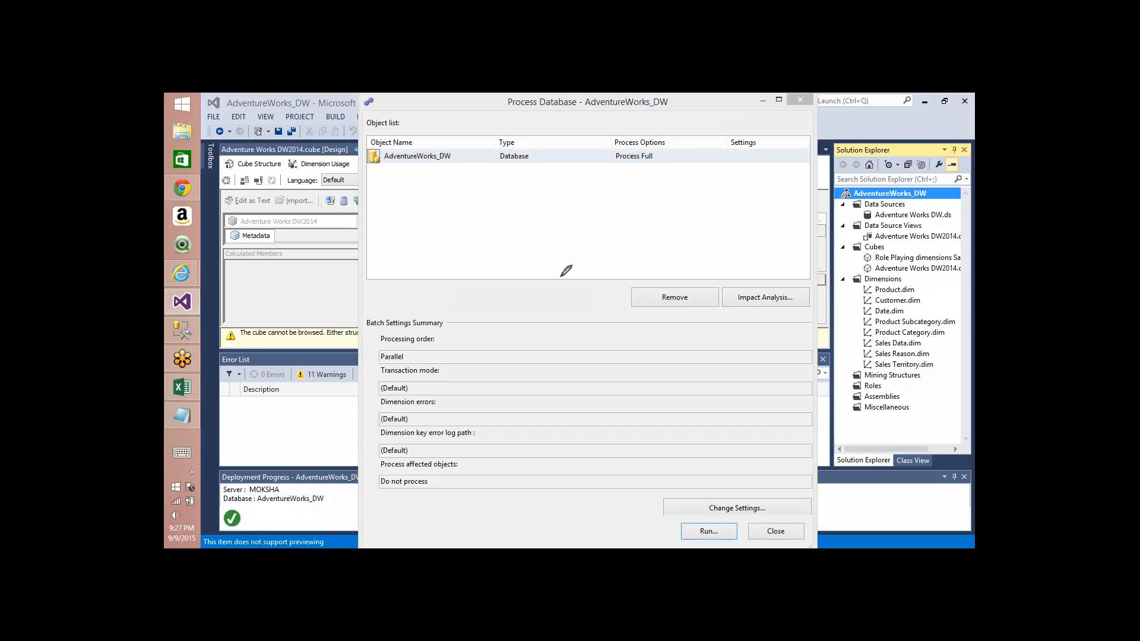
mouse_move(560, 276)
left_mouse_down()
mouse_move(523, 351)
mouse_move(543, 289)
left_mouse_up()
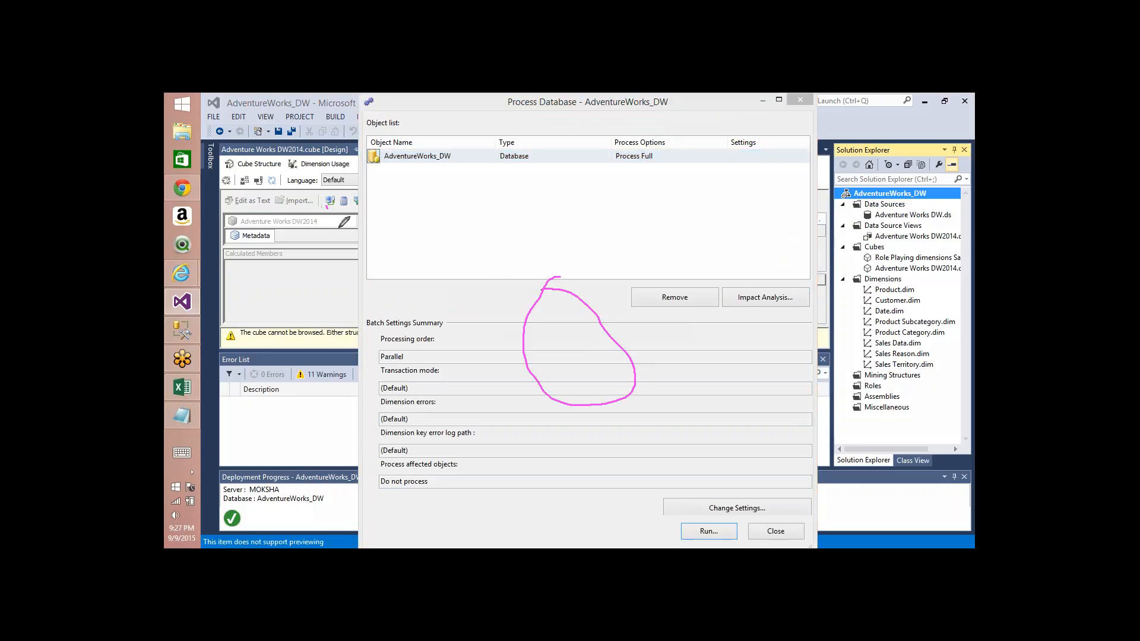
left_click_drag(341, 225, 328, 177)
mouse_move(514, 172)
left_mouse_down()
mouse_move(560, 218)
mouse_move(488, 193)
left_mouse_up()
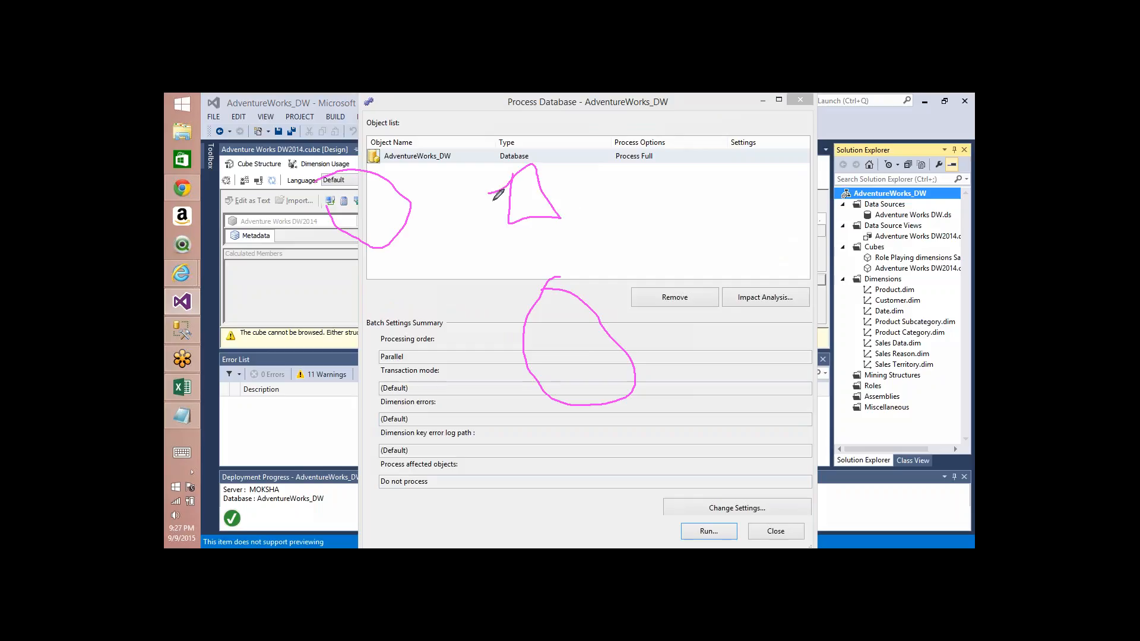
mouse_move(411, 209)
left_mouse_down()
mouse_move(516, 197)
mouse_move(530, 278)
mouse_move(516, 280)
mouse_move(550, 263)
left_mouse_up()
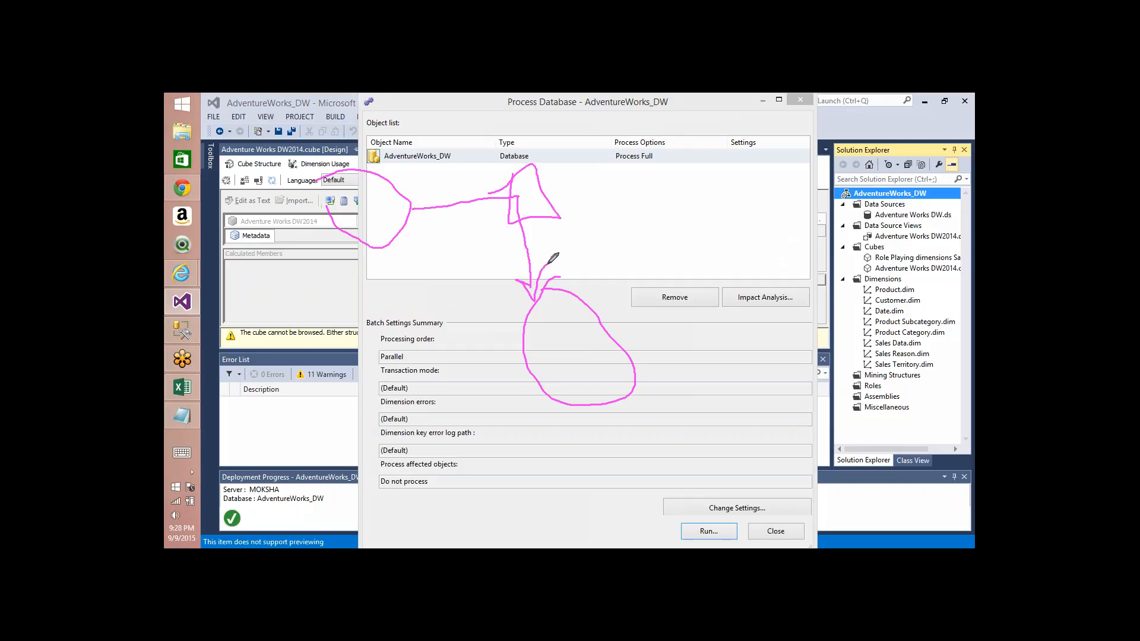
left_click(655, 266)
left_click_drag(648, 273, 623, 321)
mouse_move(539, 330)
left_mouse_down()
mouse_move(575, 377)
mouse_move(589, 375)
mouse_move(580, 274)
mouse_move(552, 308)
mouse_move(563, 413)
left_mouse_up()
left_click_drag(396, 192, 561, 297)
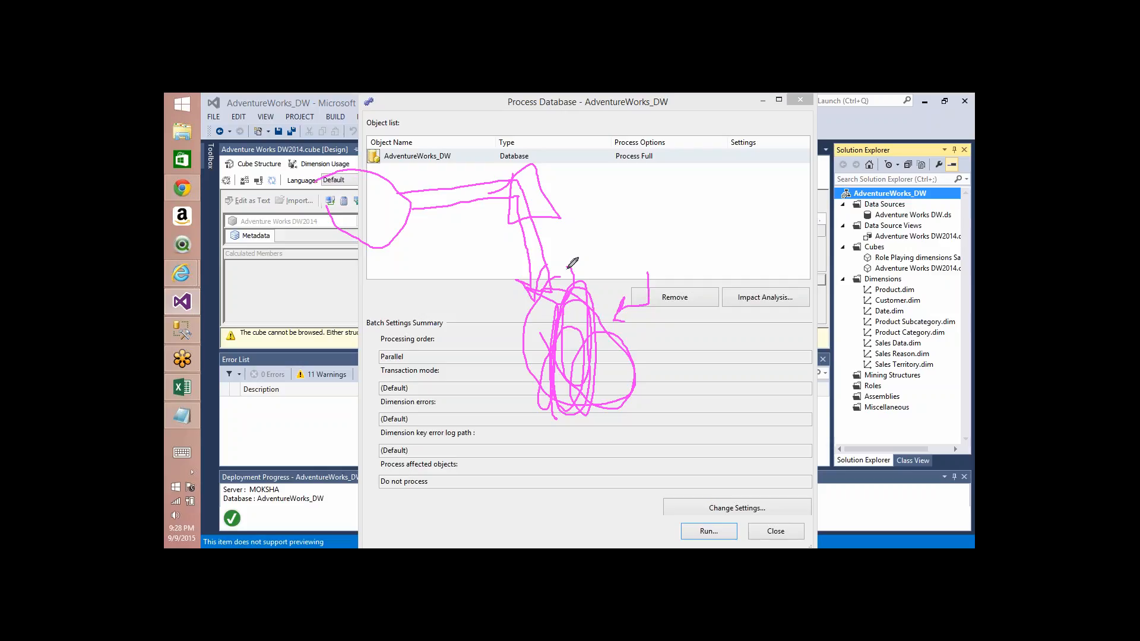
left_click_drag(568, 269, 573, 285)
key("Escape")
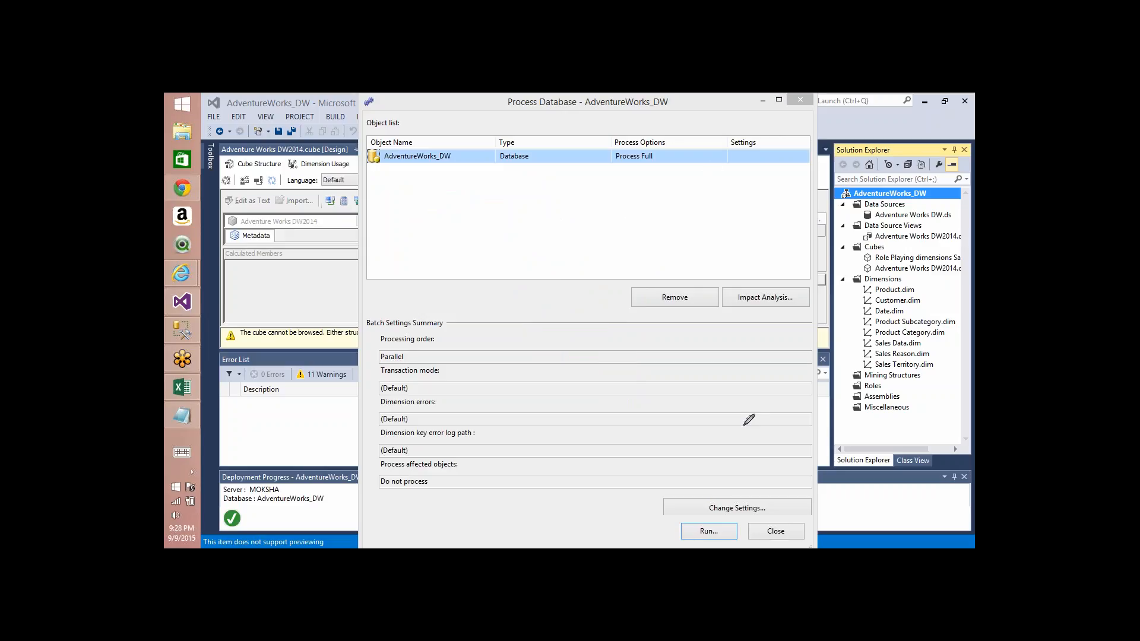
Step: Process the Product dimension with the Process Full option and close the processing dialogs
left_click(801, 101)
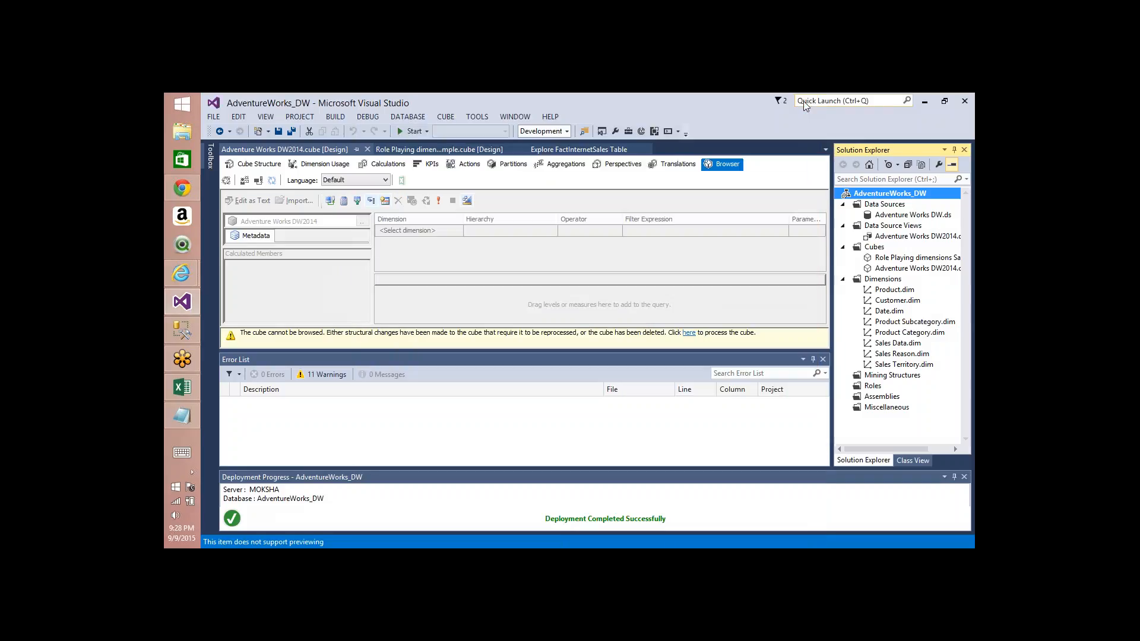
left_click(888, 290)
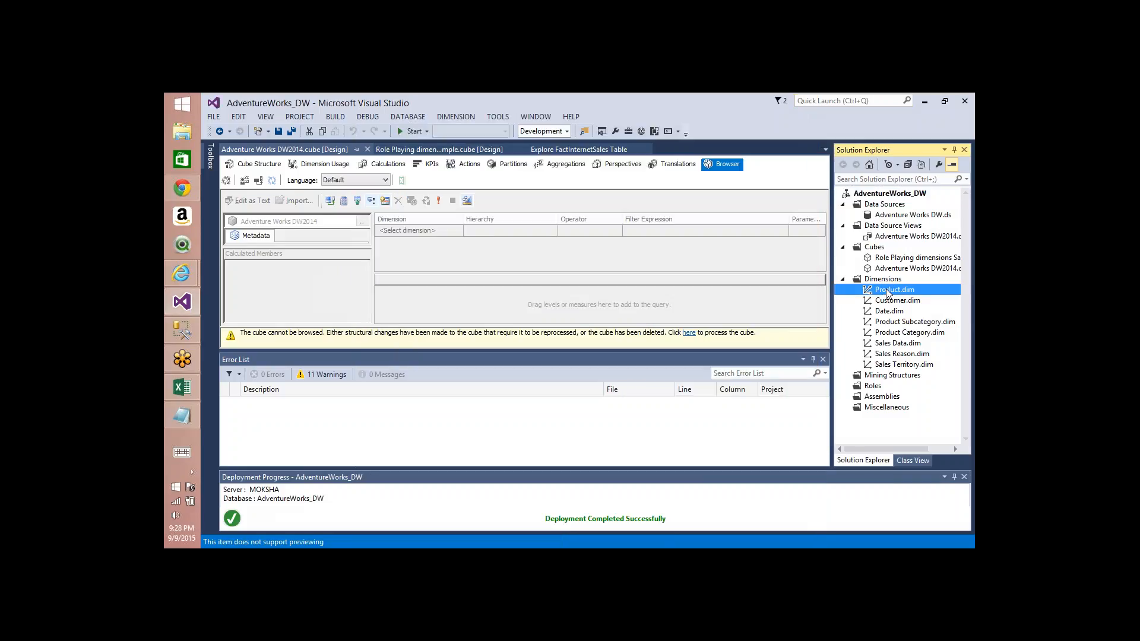
right_click(887, 290)
left_click(768, 314)
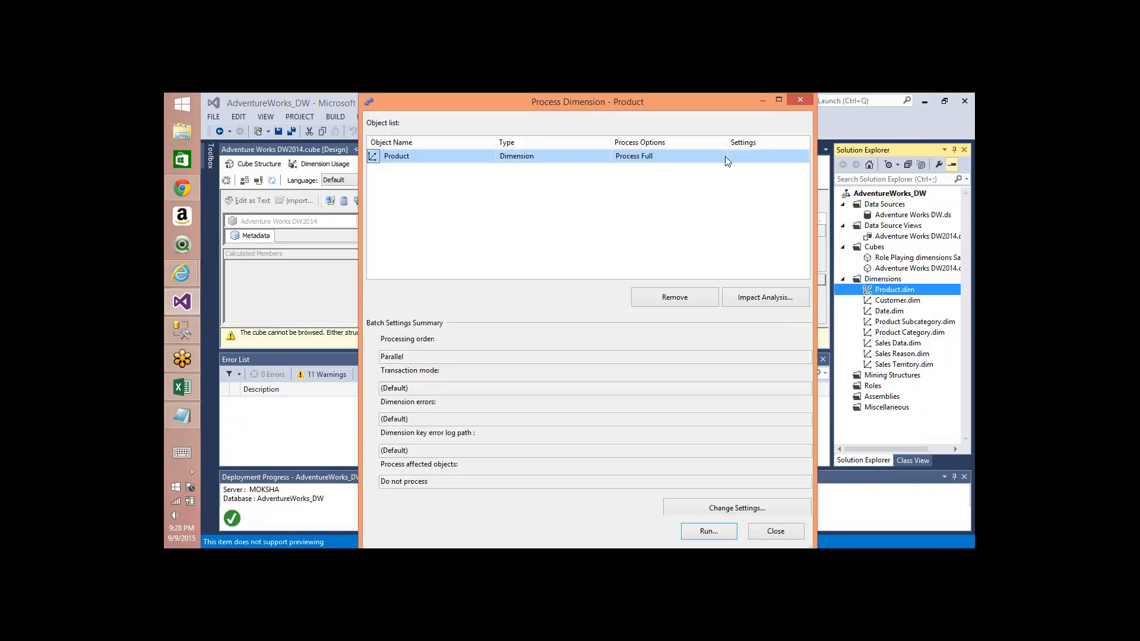
left_click(723, 157)
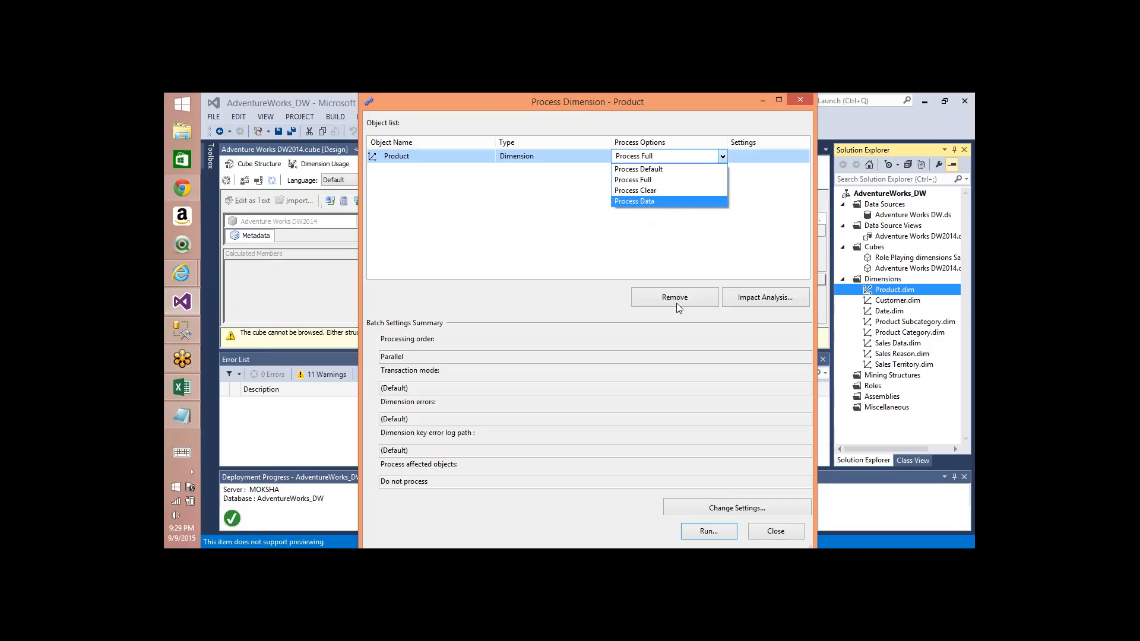
left_click(653, 179)
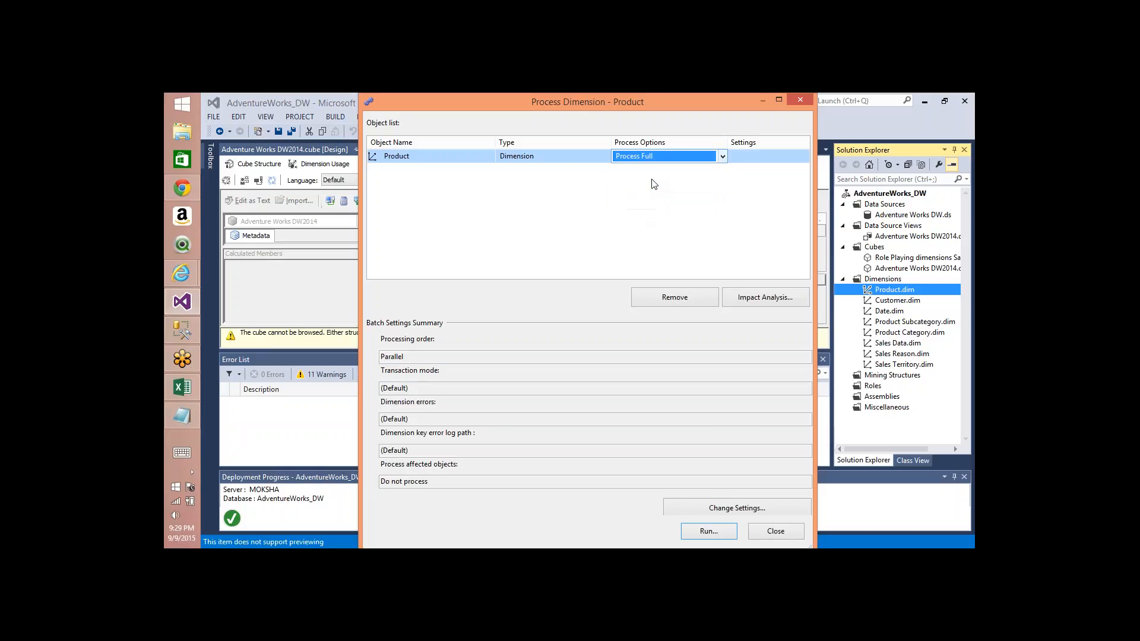
left_click(708, 530)
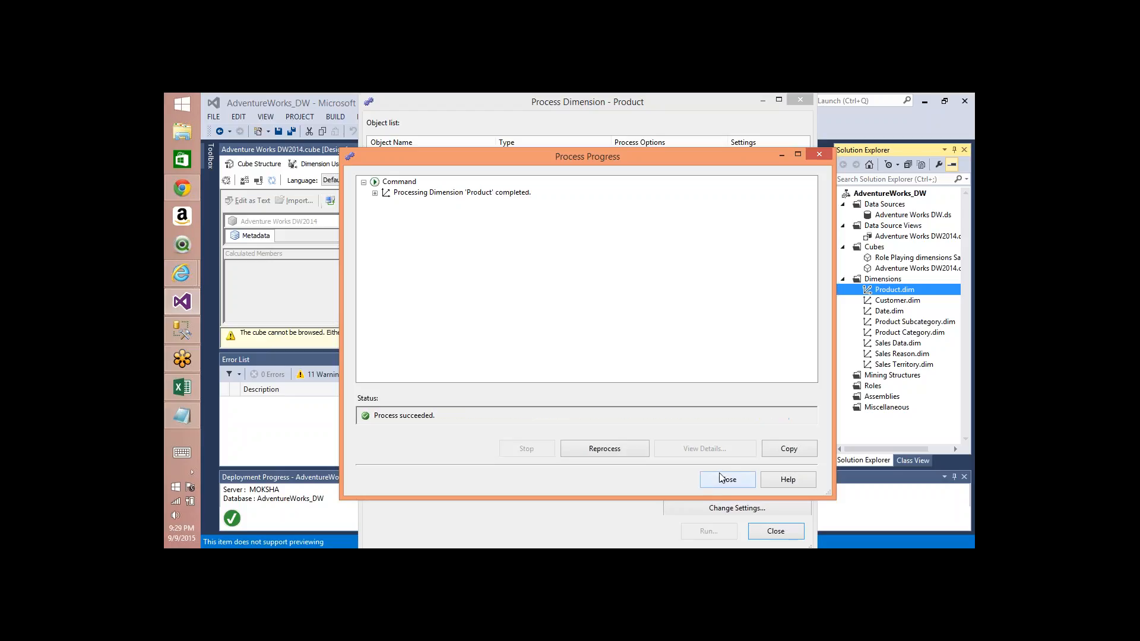
left_click(720, 473)
left_click(776, 531)
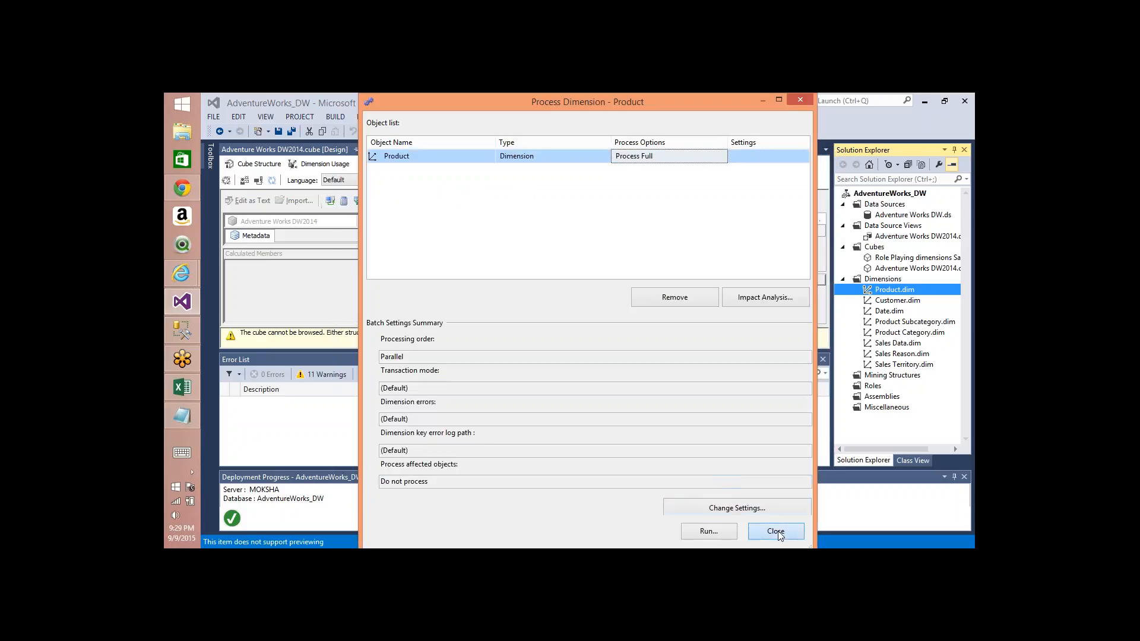
Step: Process the Product dimension with the Process Update option
right_click(887, 291)
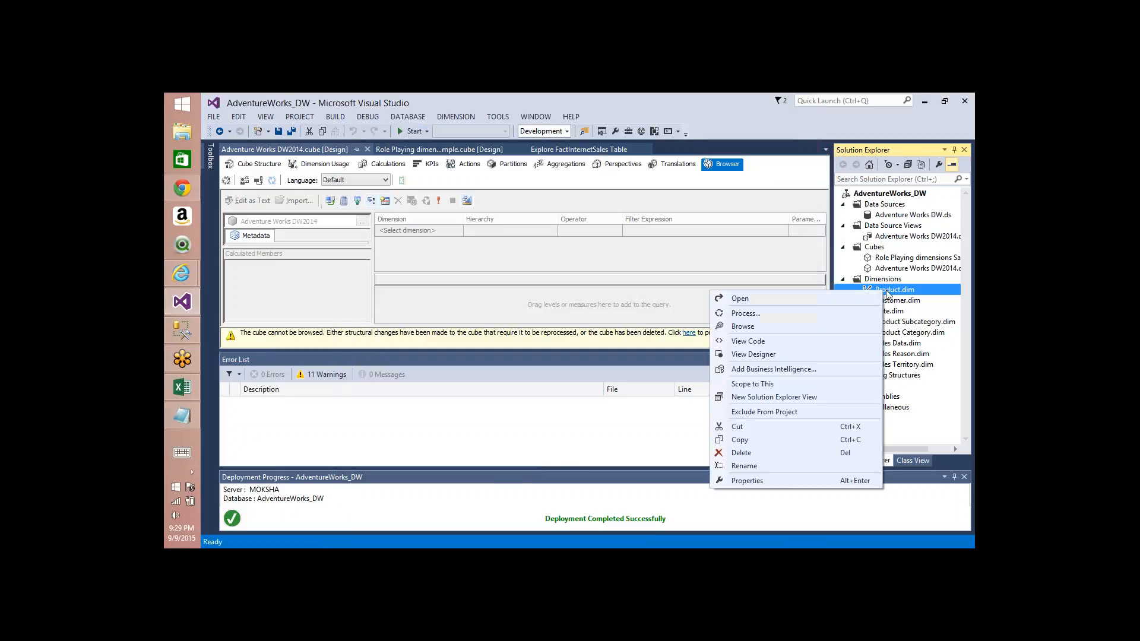
left_click(785, 314)
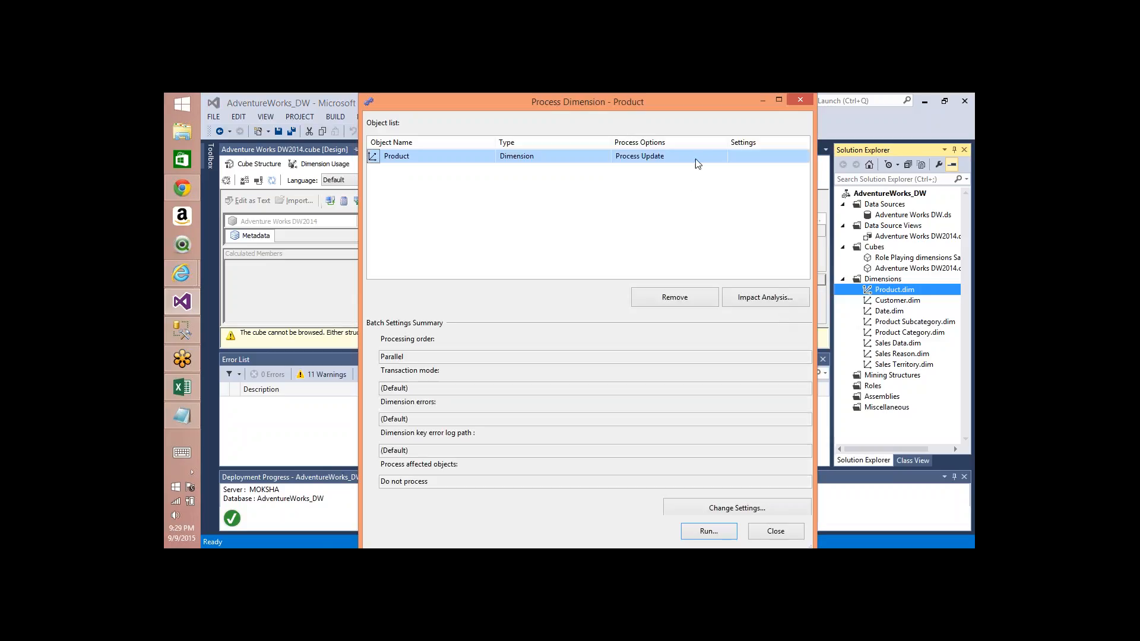
left_click(714, 151)
left_click(719, 153)
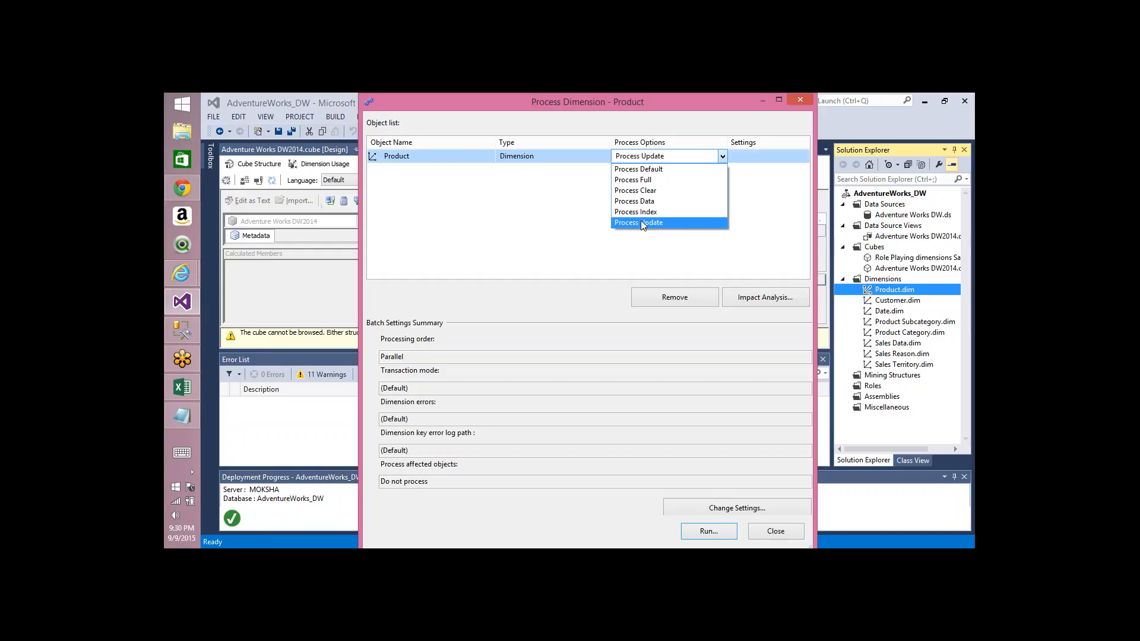
left_click(640, 222)
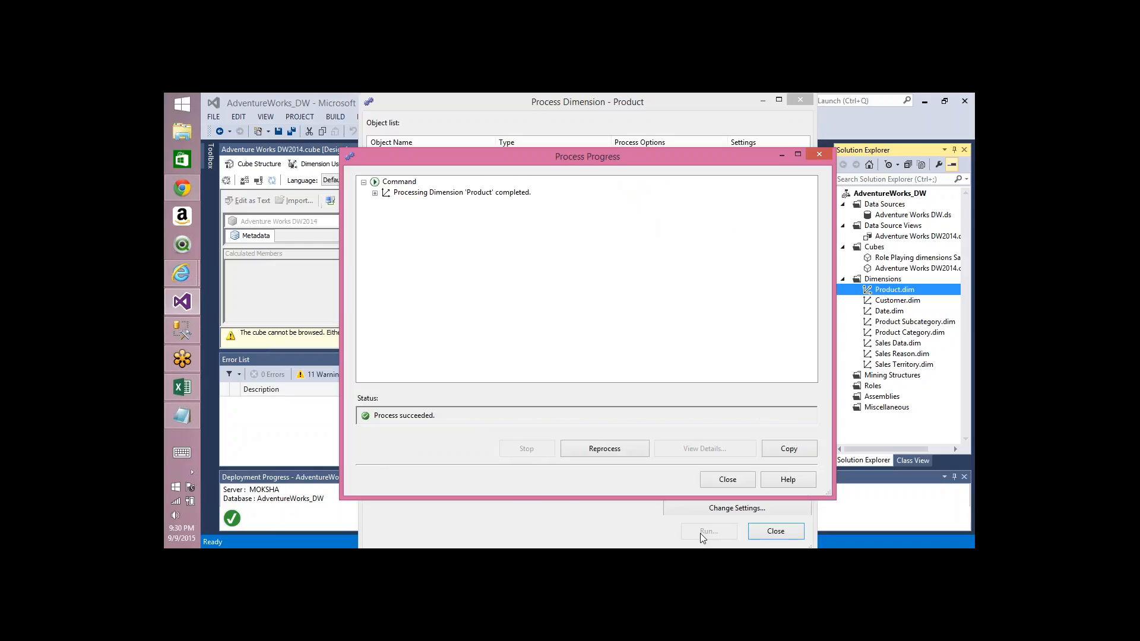
left_click(767, 134)
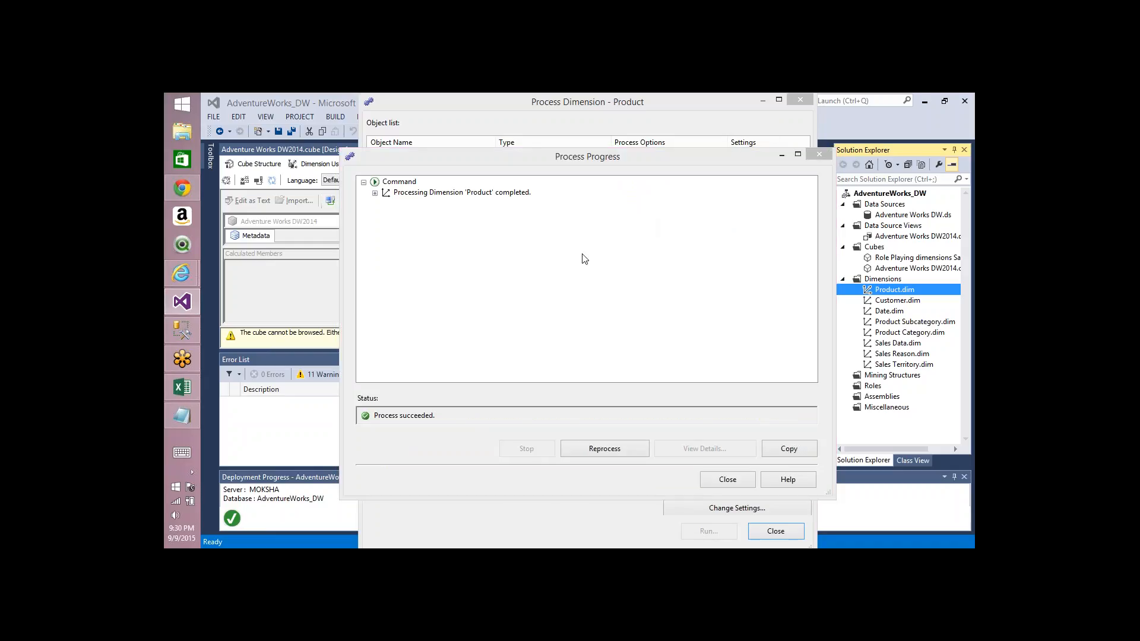
left_click(657, 209)
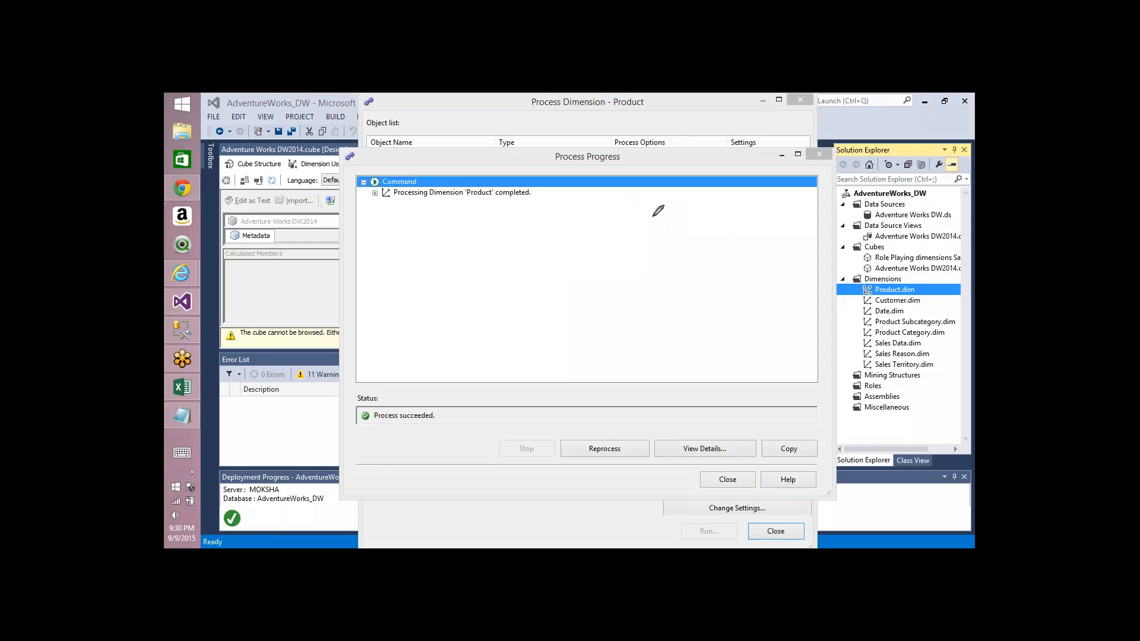
left_click_drag(653, 216, 654, 222)
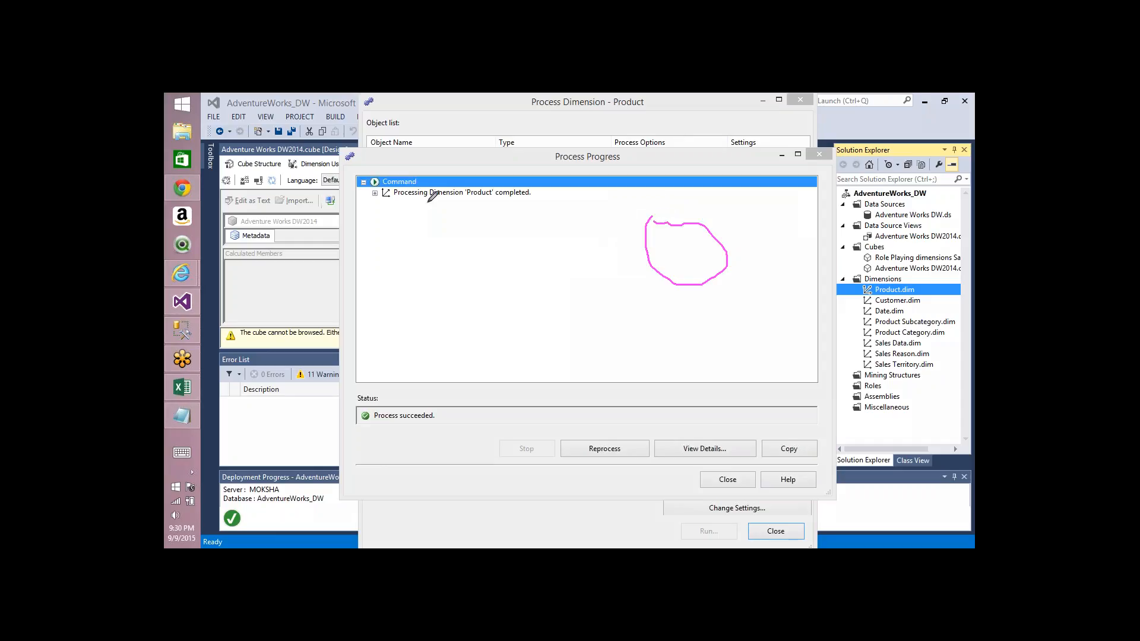
mouse_move(426, 201)
left_mouse_down()
mouse_move(471, 256)
mouse_move(417, 194)
left_mouse_up()
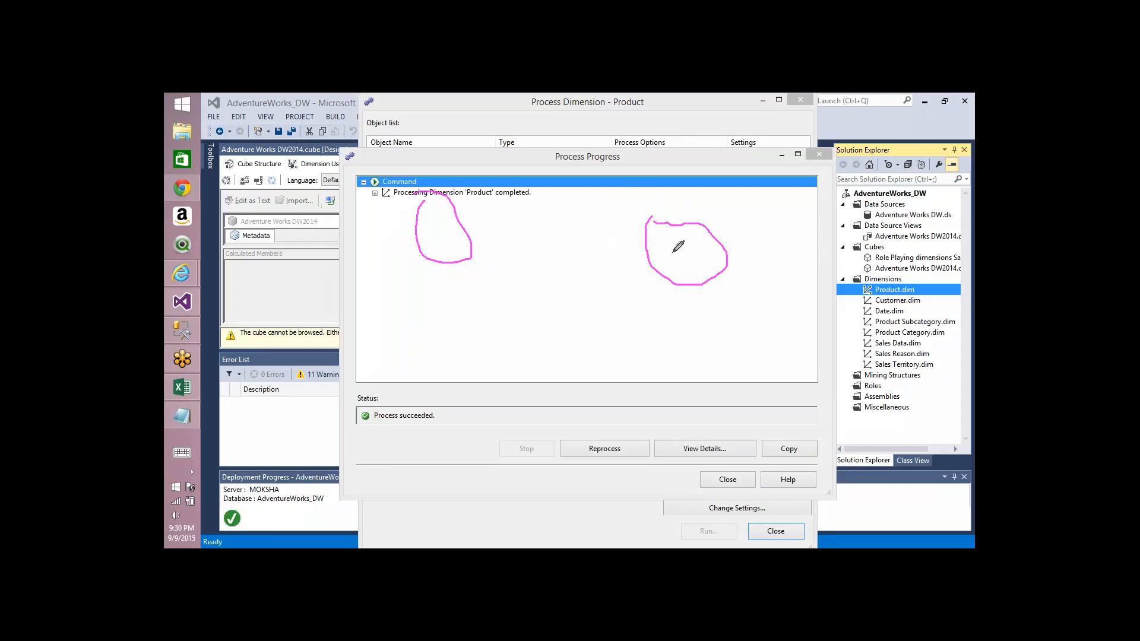
left_click(479, 228)
mouse_move(496, 226)
left_mouse_down()
mouse_move(629, 280)
mouse_move(633, 323)
mouse_move(635, 289)
left_mouse_up()
mouse_move(662, 252)
left_mouse_down()
mouse_move(691, 266)
mouse_move(660, 300)
left_mouse_up()
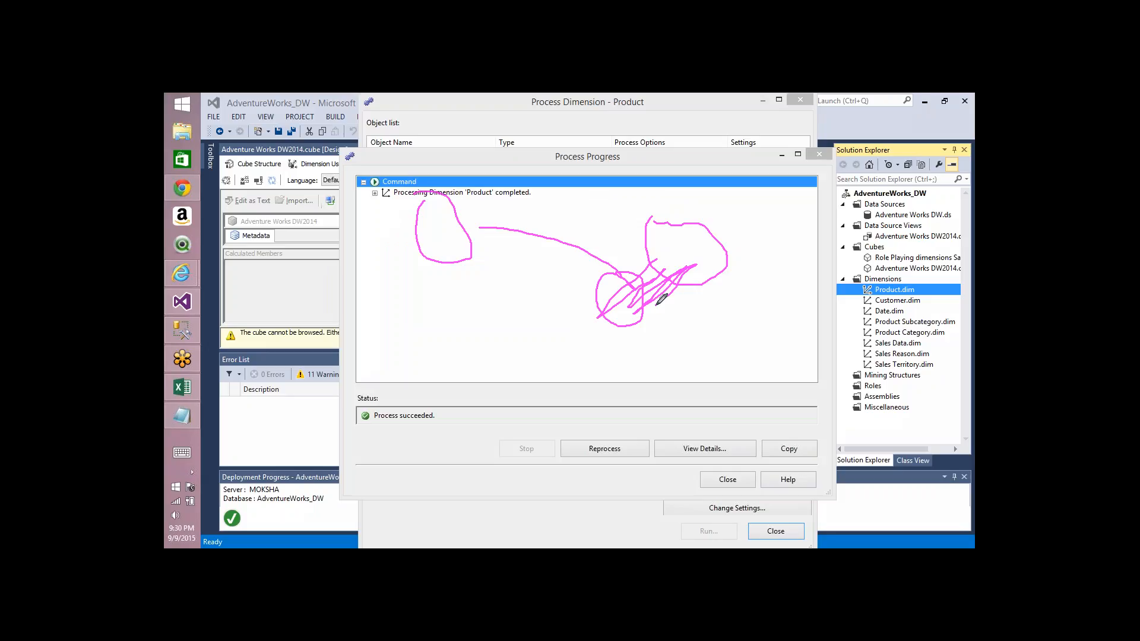
mouse_move(661, 300)
left_mouse_down()
mouse_move(634, 286)
mouse_move(668, 287)
left_mouse_up()
left_click(774, 142)
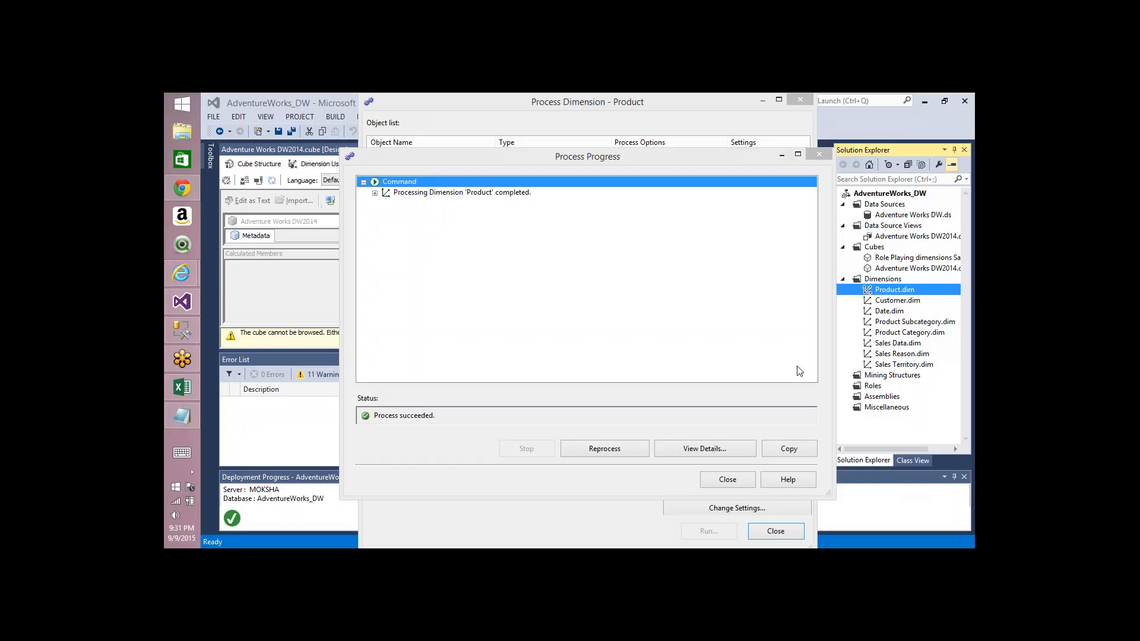
Step: Process the Product dimension with the Process Data option, expand its processing details and close the dialogs
left_click(739, 486)
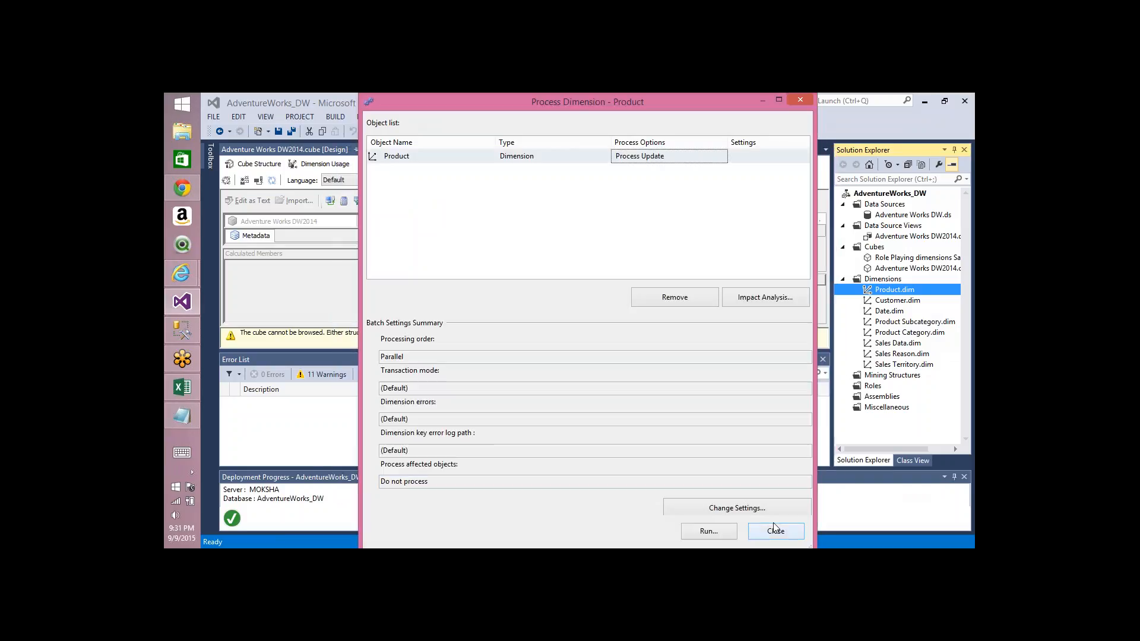
left_click(723, 155)
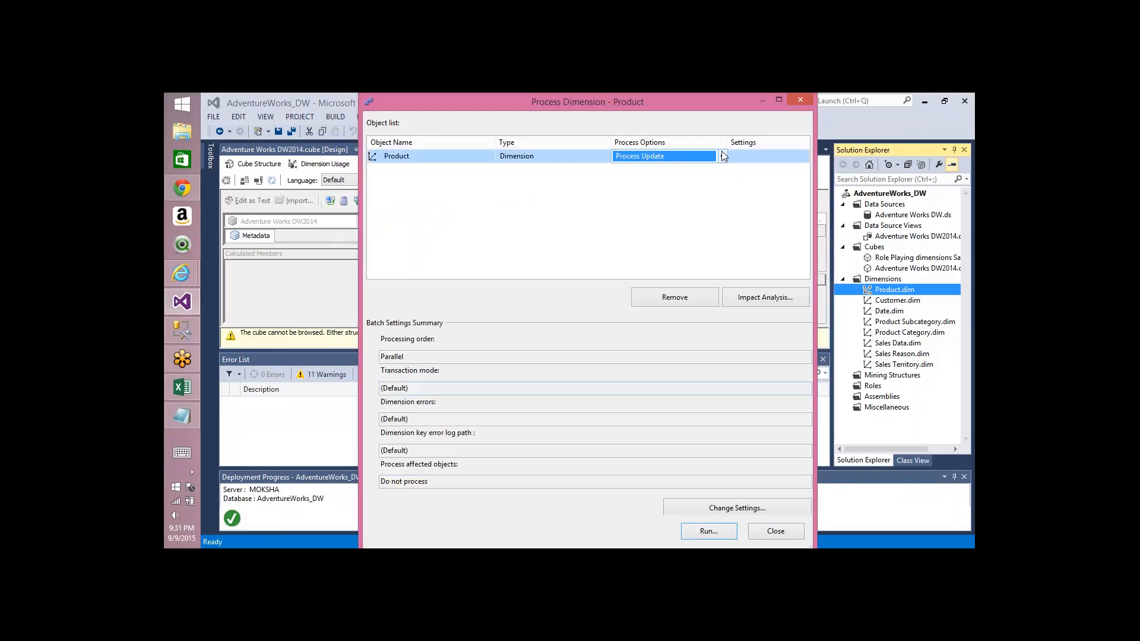
left_click(722, 153)
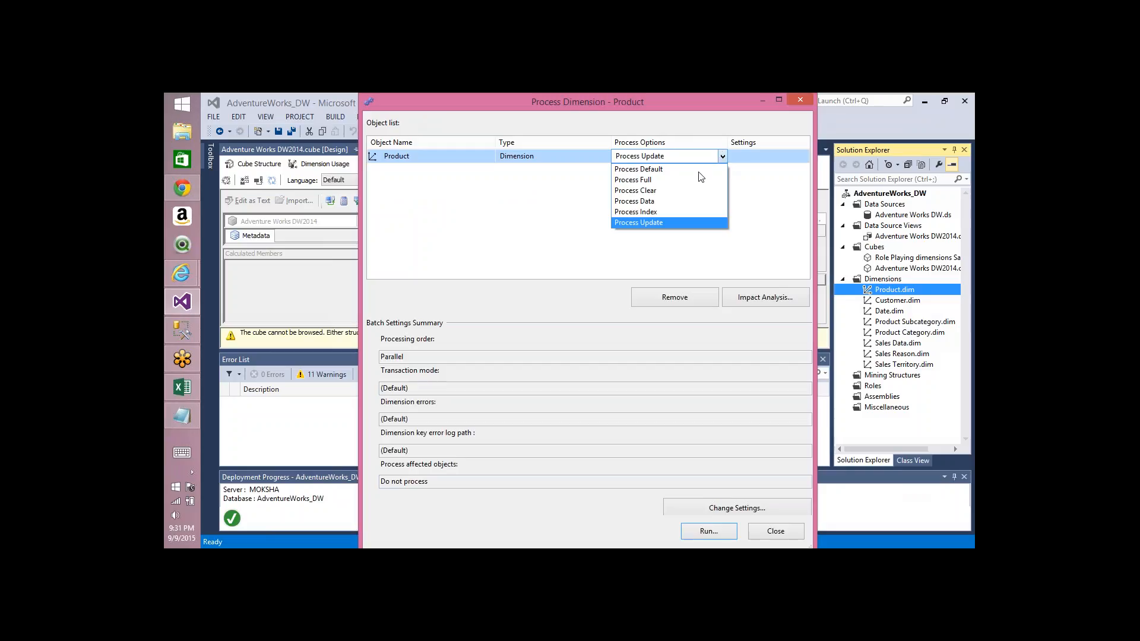
left_click(655, 206)
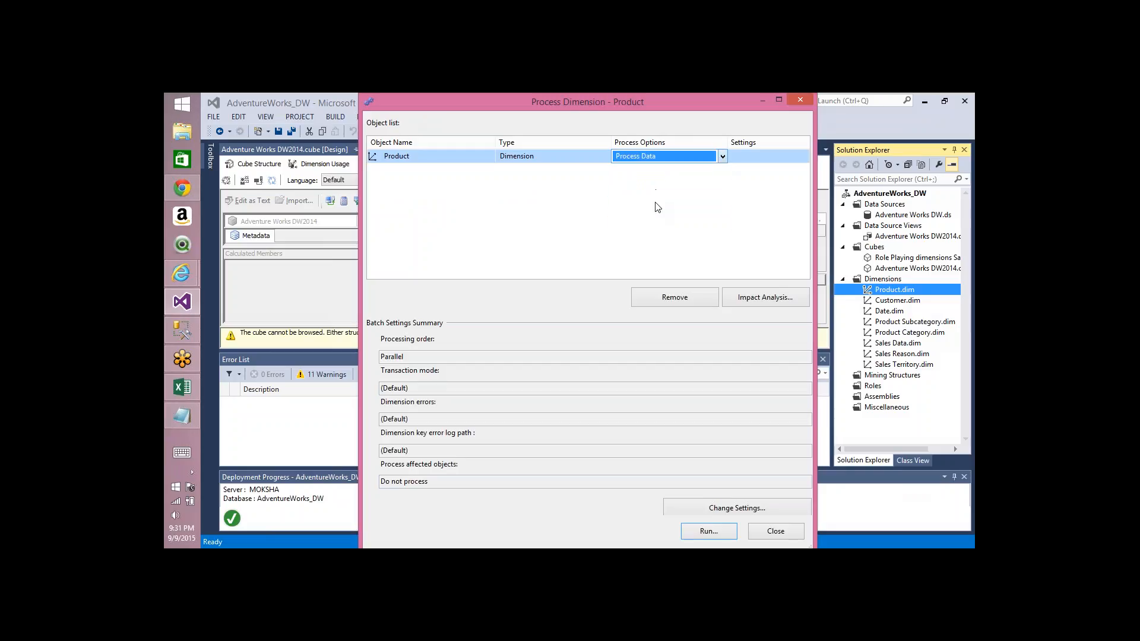
left_click(698, 534)
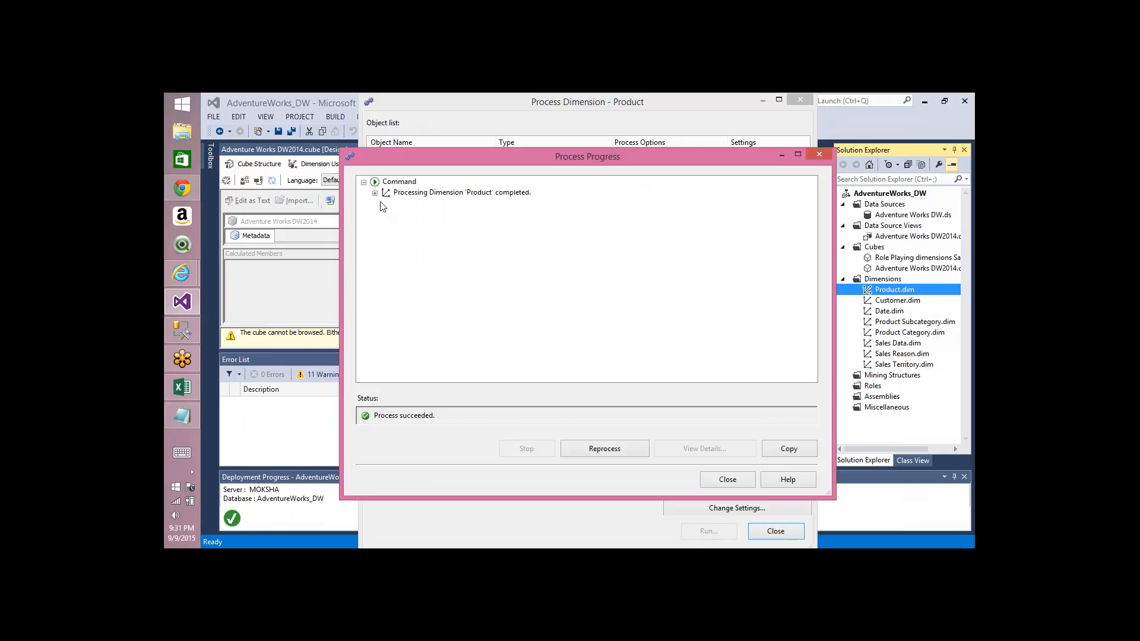
left_click(375, 192)
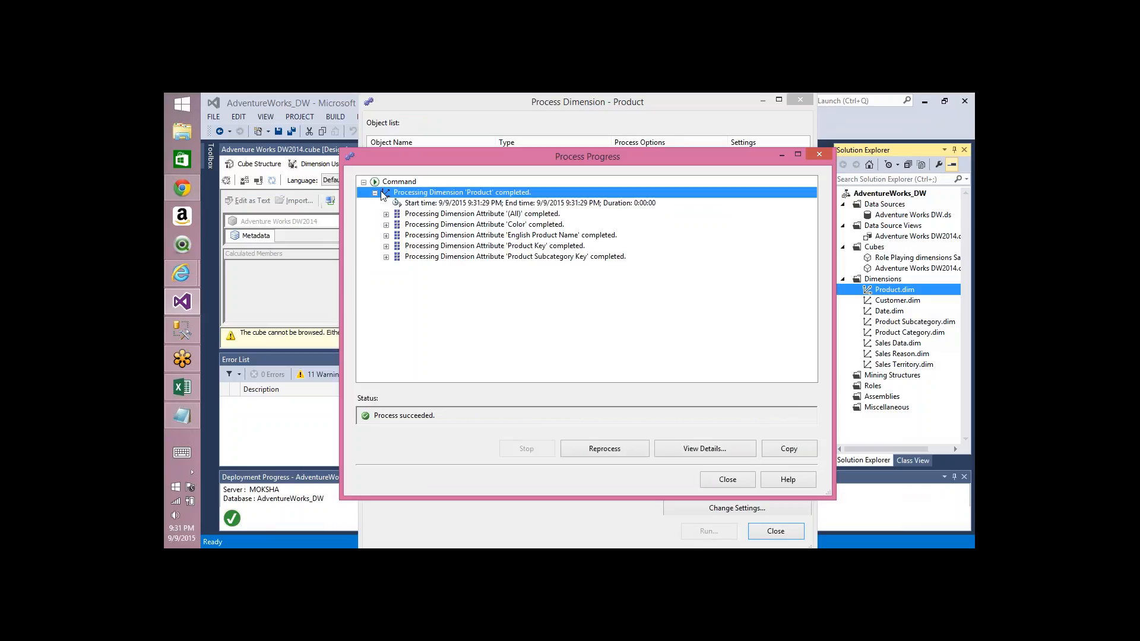
left_click(727, 479)
left_click(786, 530)
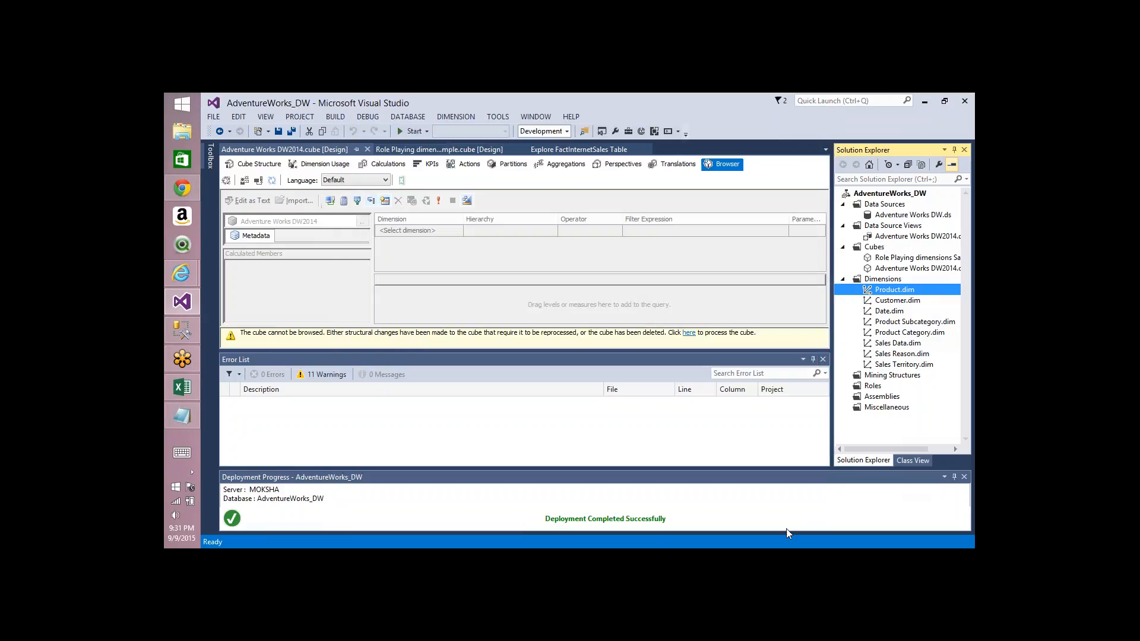
Step: Process the Product dimension with the Process Index option and close the progress window
right_click(894, 292)
left_click(785, 312)
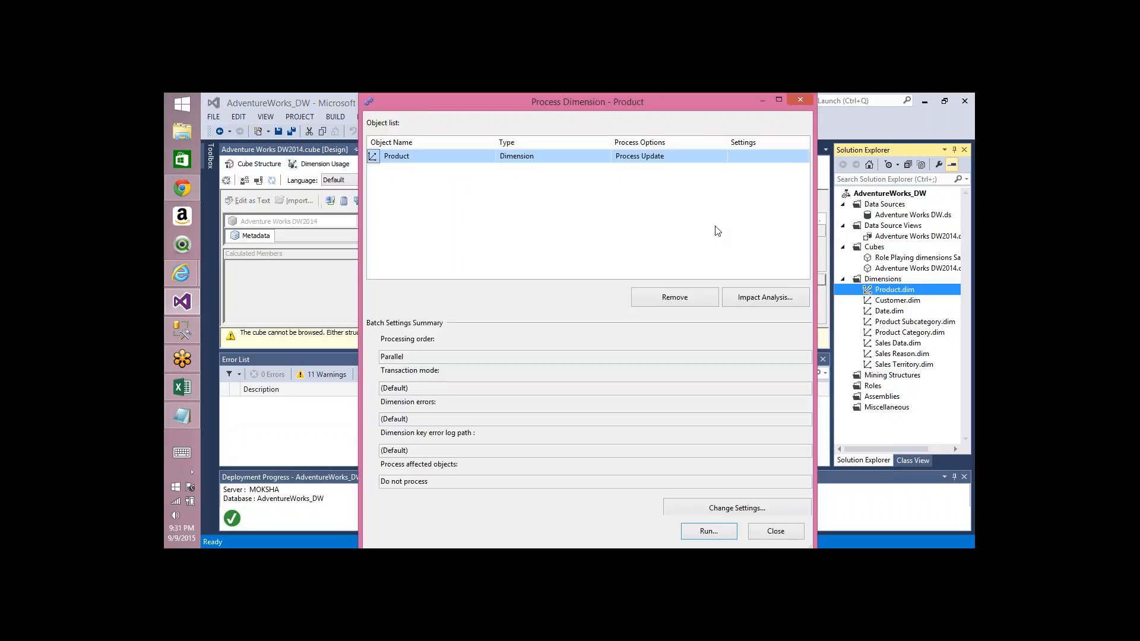
left_click(719, 158)
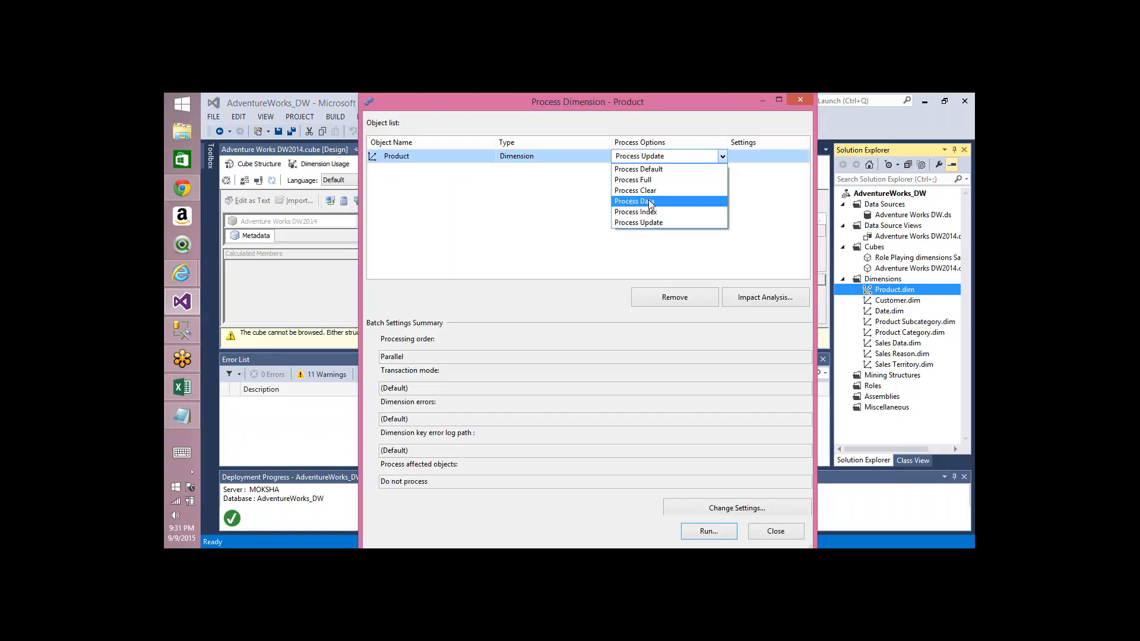
left_click(651, 215)
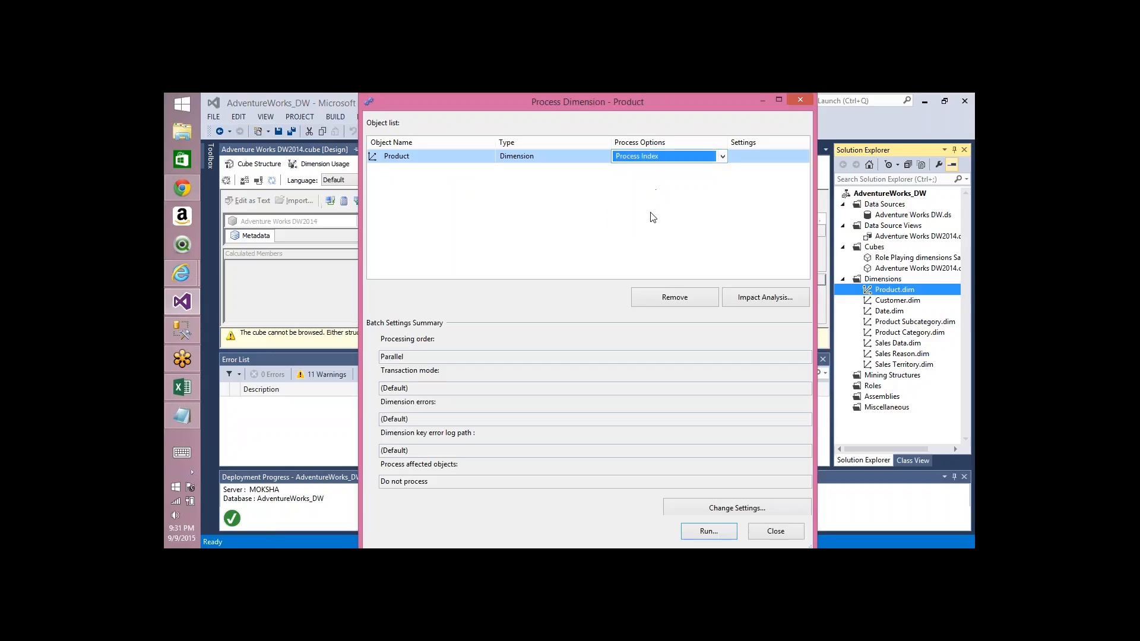
left_click(703, 532)
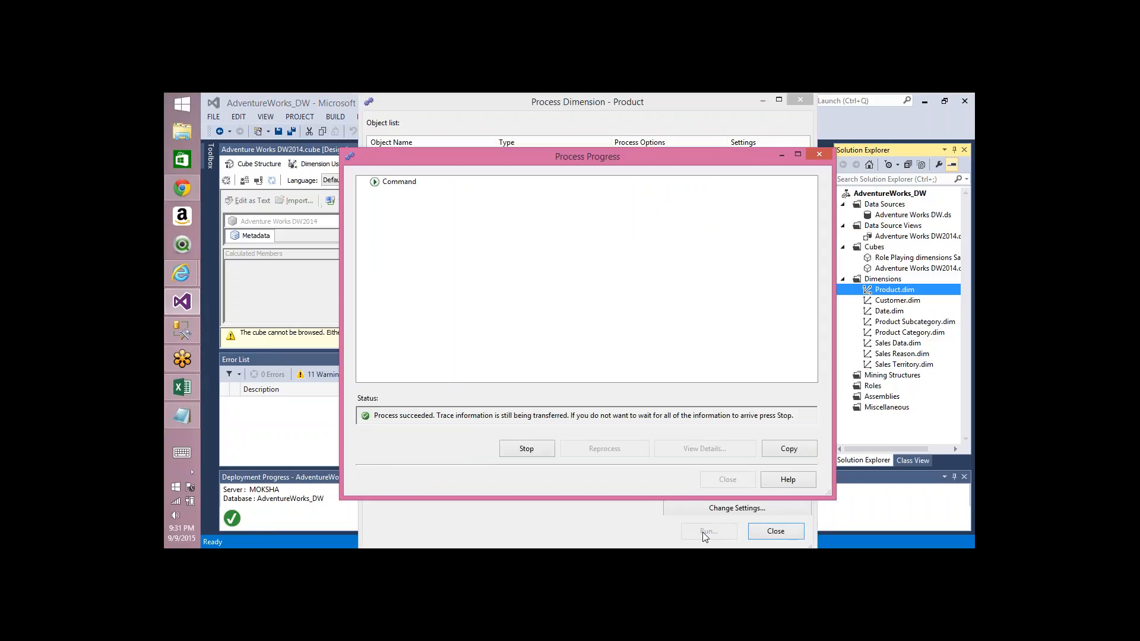
left_click(728, 479)
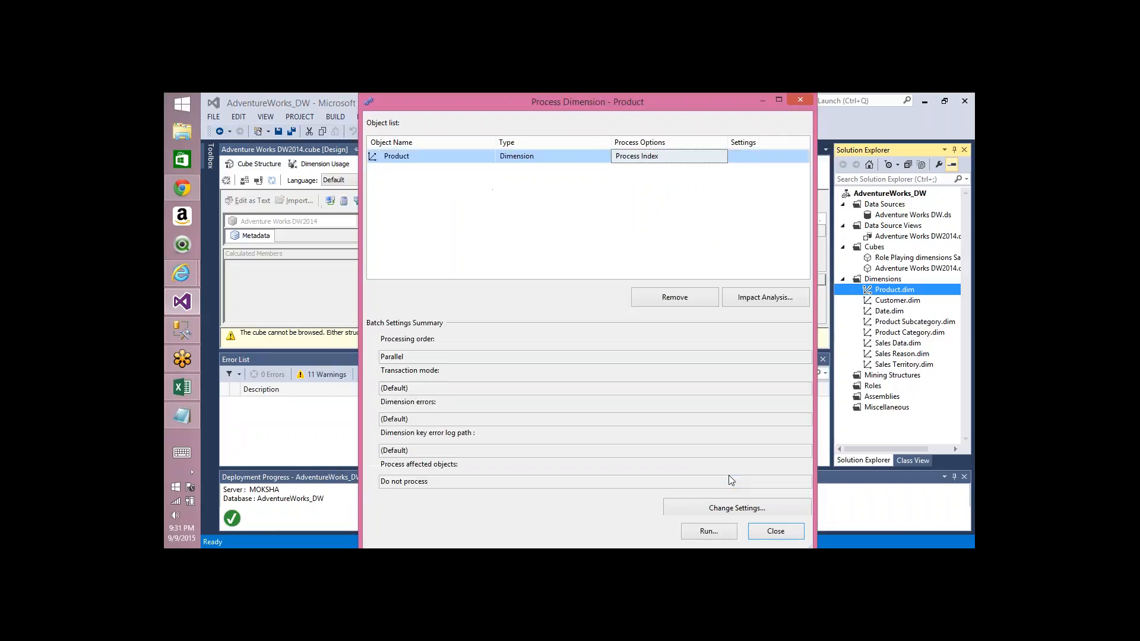
Step: Open the Product dimension's processing option list again
left_click(722, 157)
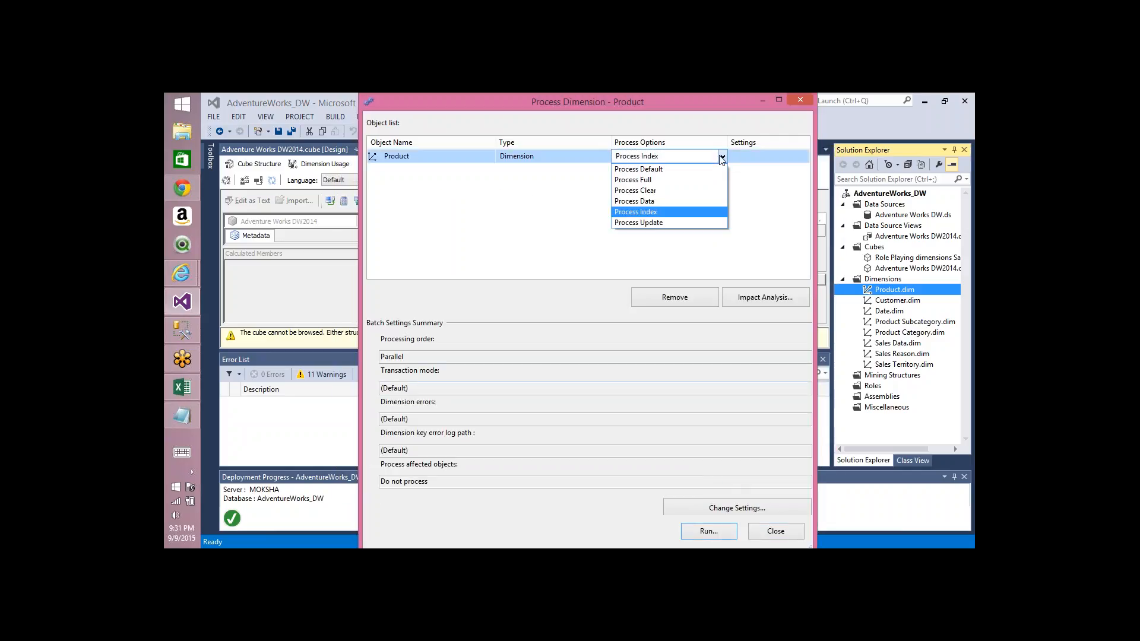
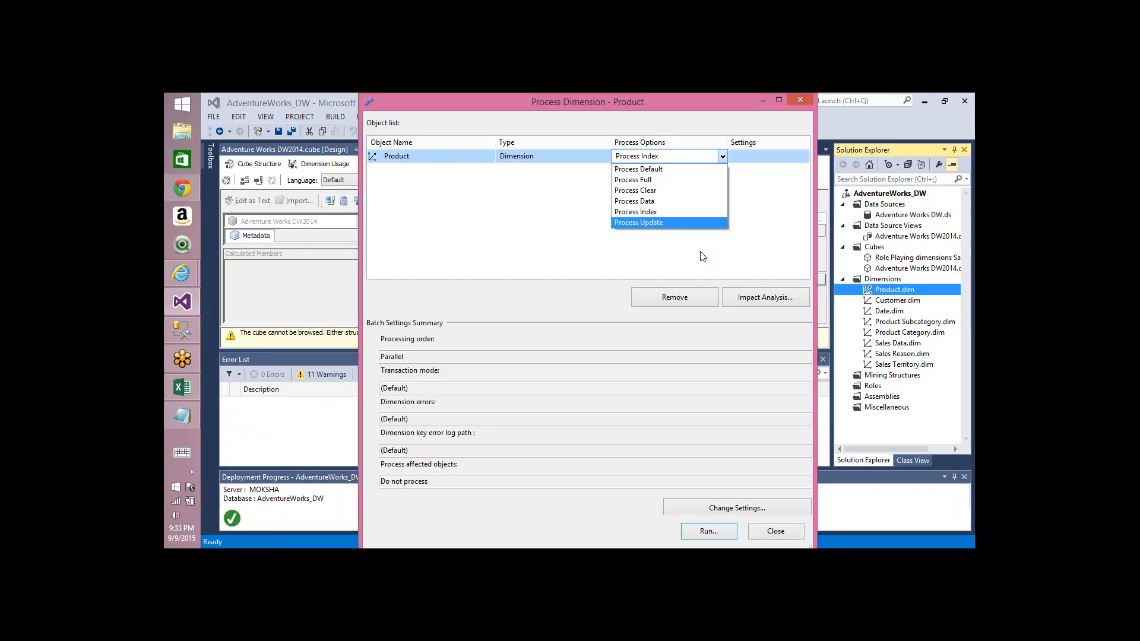
Step: Close the Product dimension processing dialog without running it and open the Adventure Works DW2014 cube designer
left_click(774, 536)
left_click(774, 532)
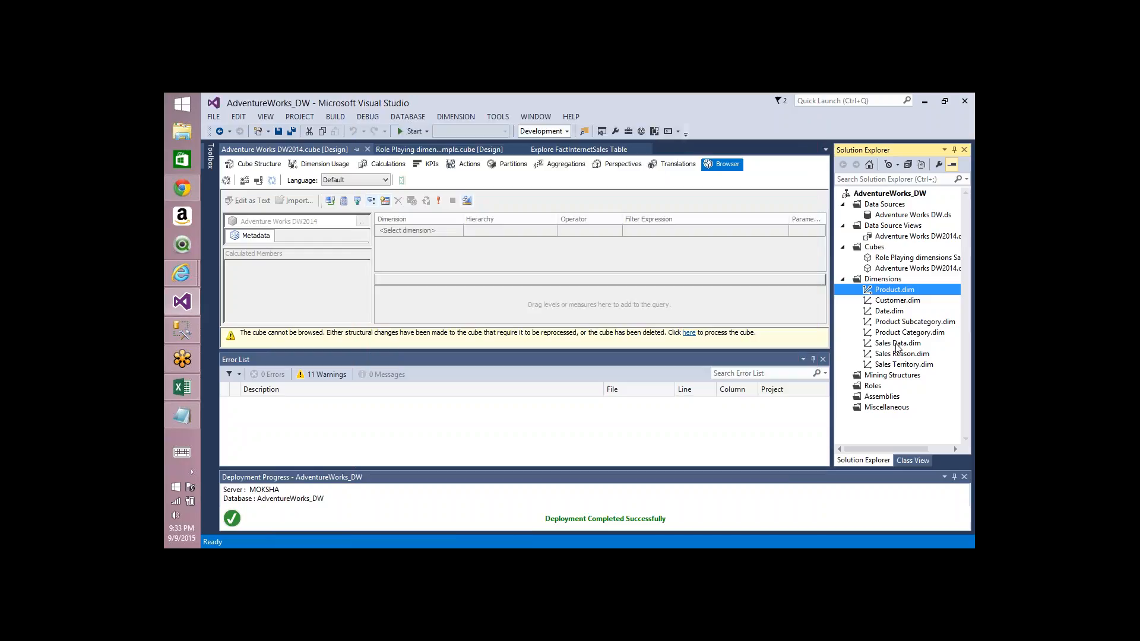
double_click(908, 269)
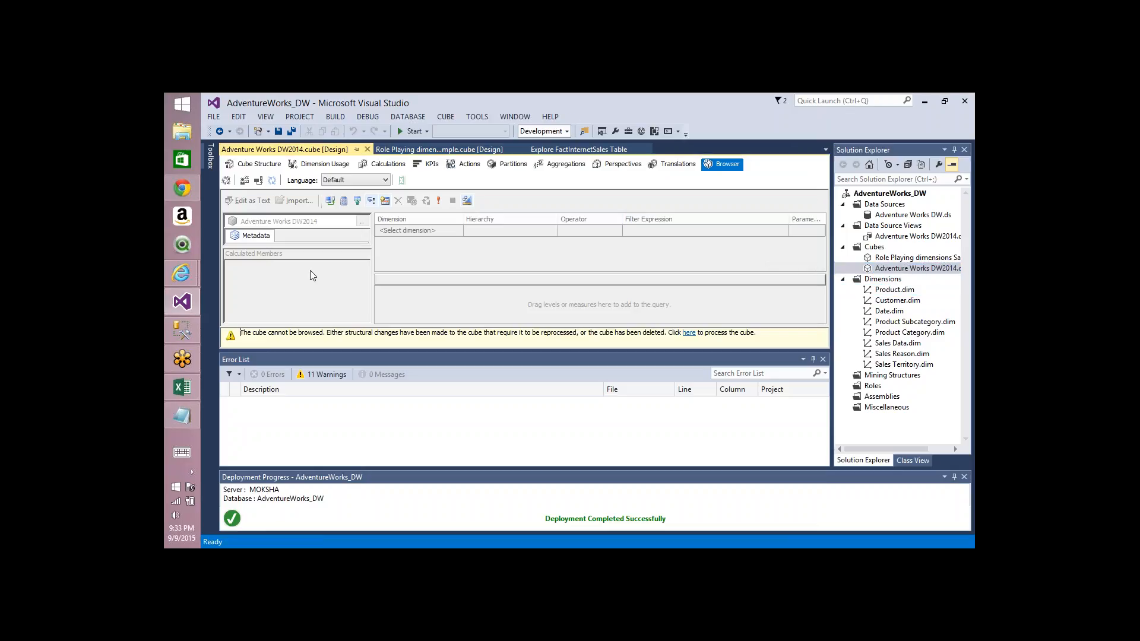
Step: Process the Adventure Works DW2014 cube with the Process Data option, expand the Fact Internet Sales measure group details and close the progress window
left_click(227, 181)
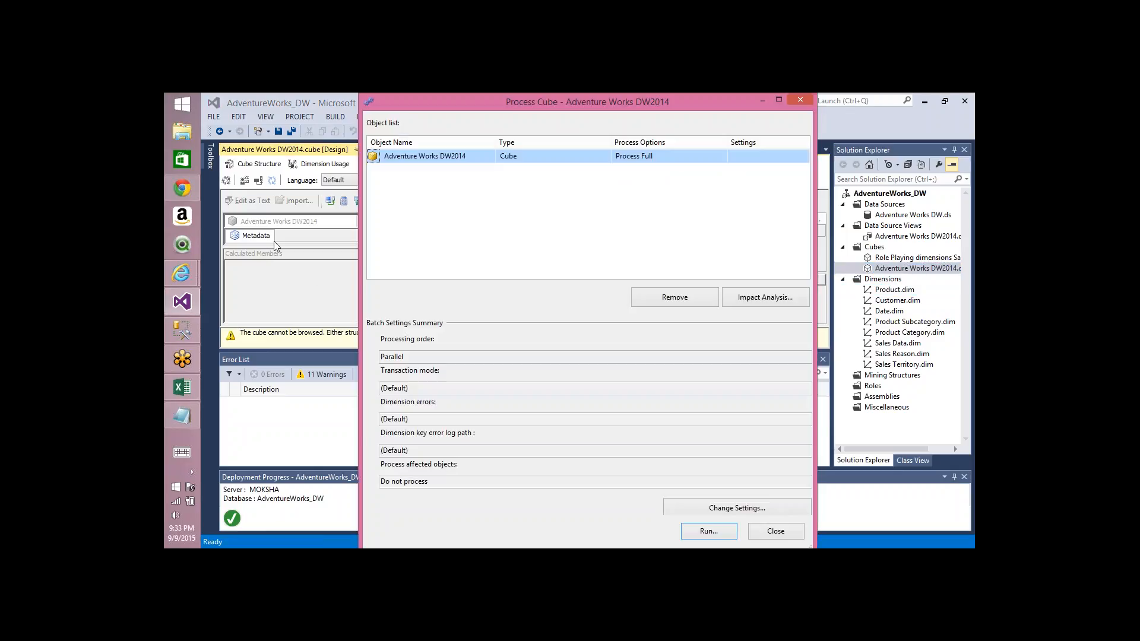
left_click(721, 156)
left_click(722, 157)
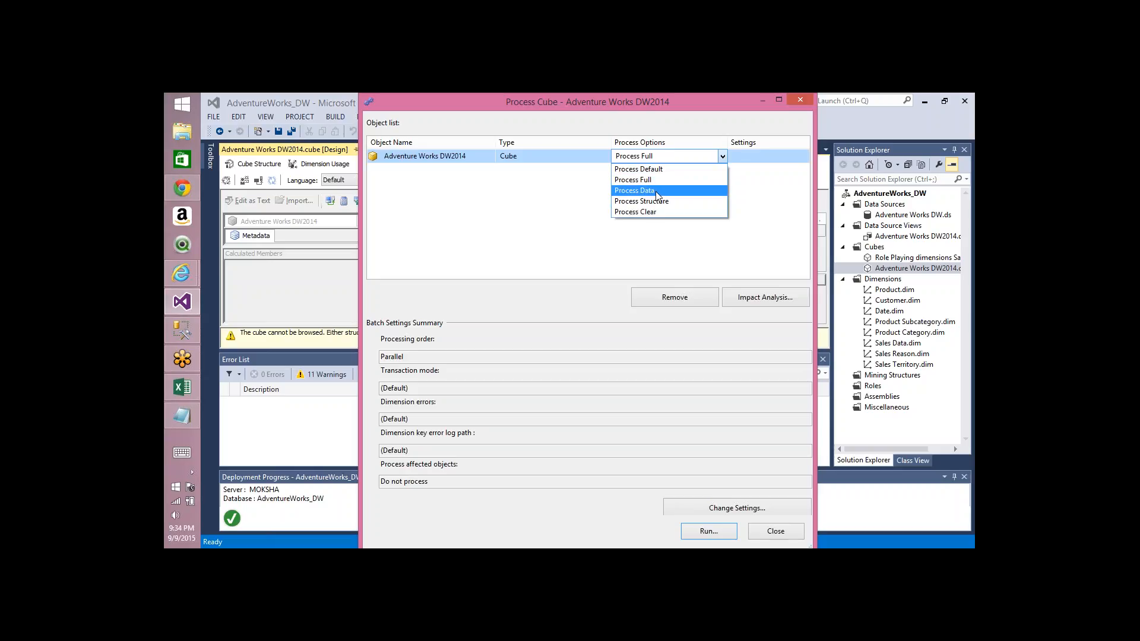
left_click(656, 191)
left_click(709, 533)
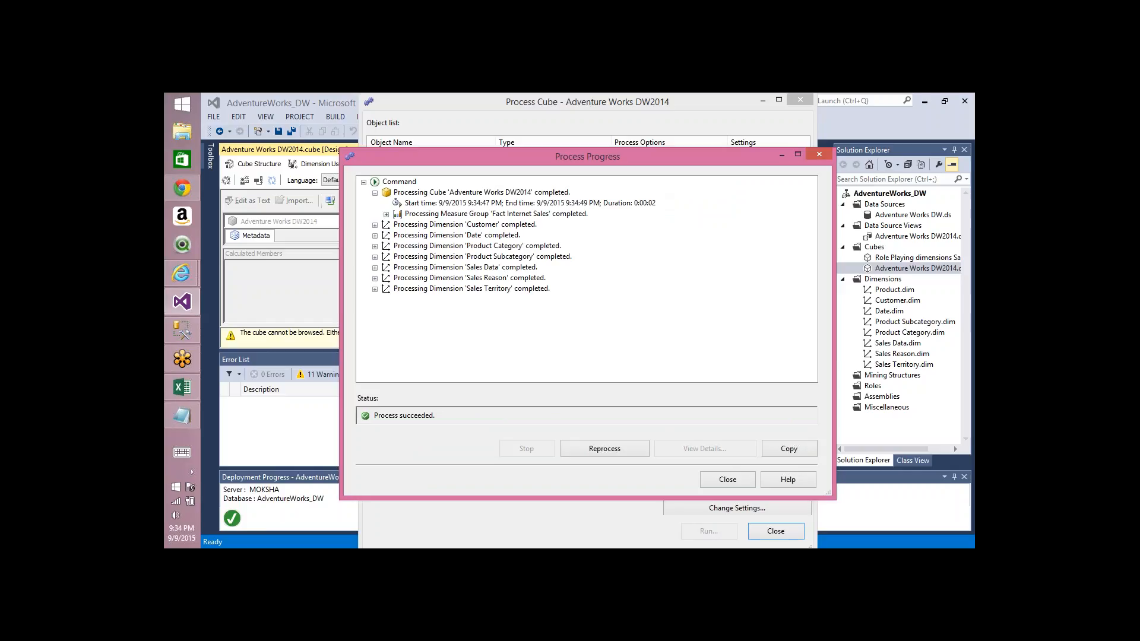
left_click(386, 215)
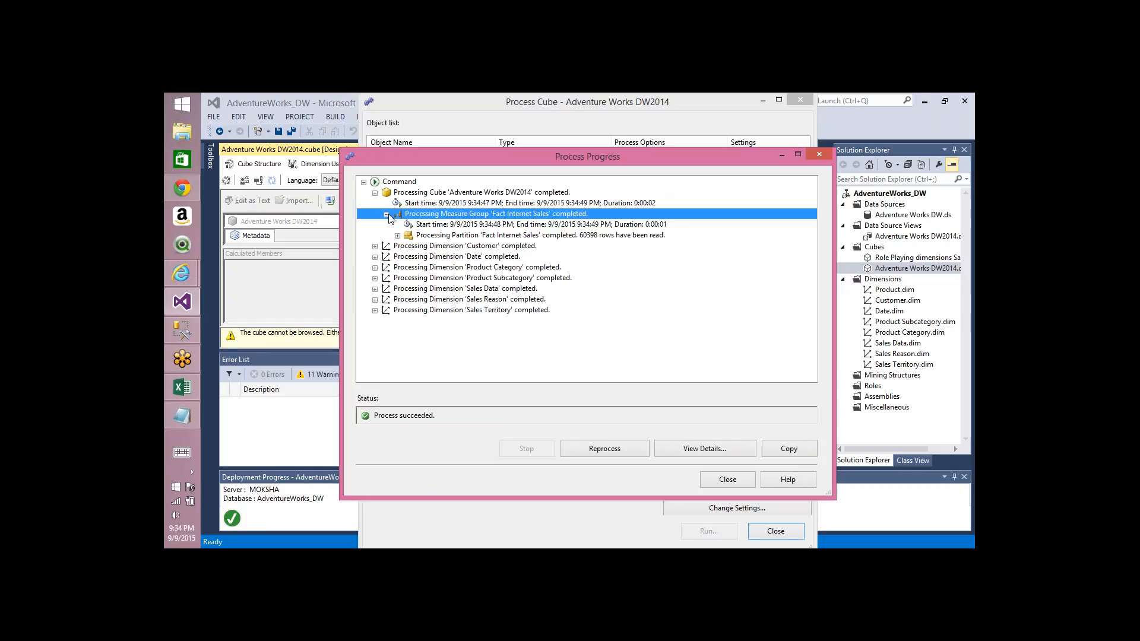
left_click(598, 235)
left_click(727, 481)
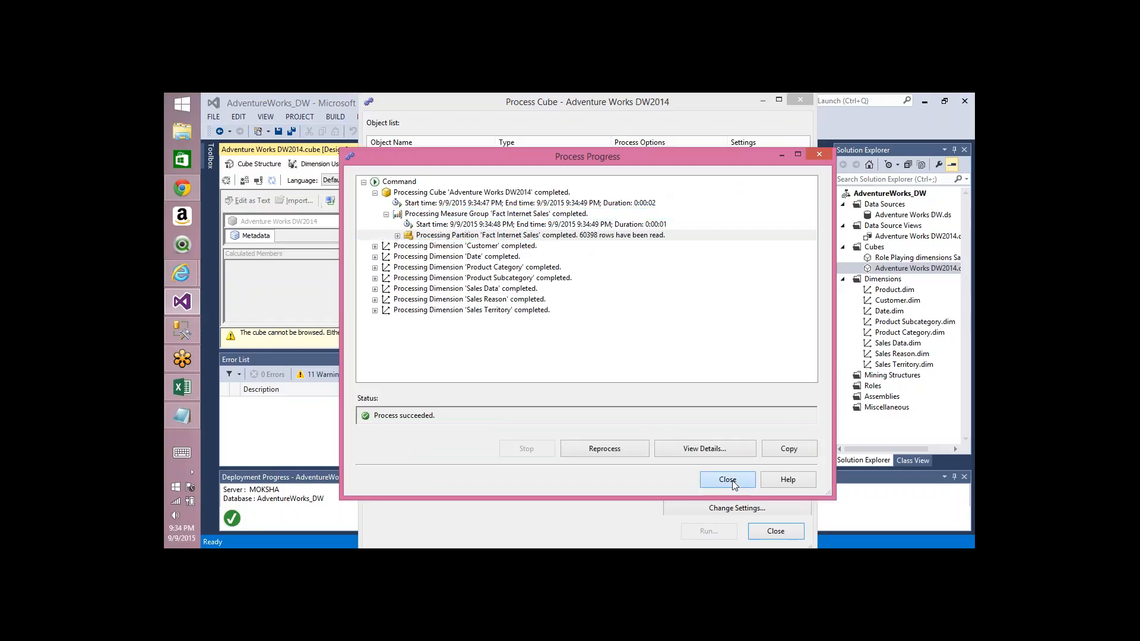
left_click(722, 161)
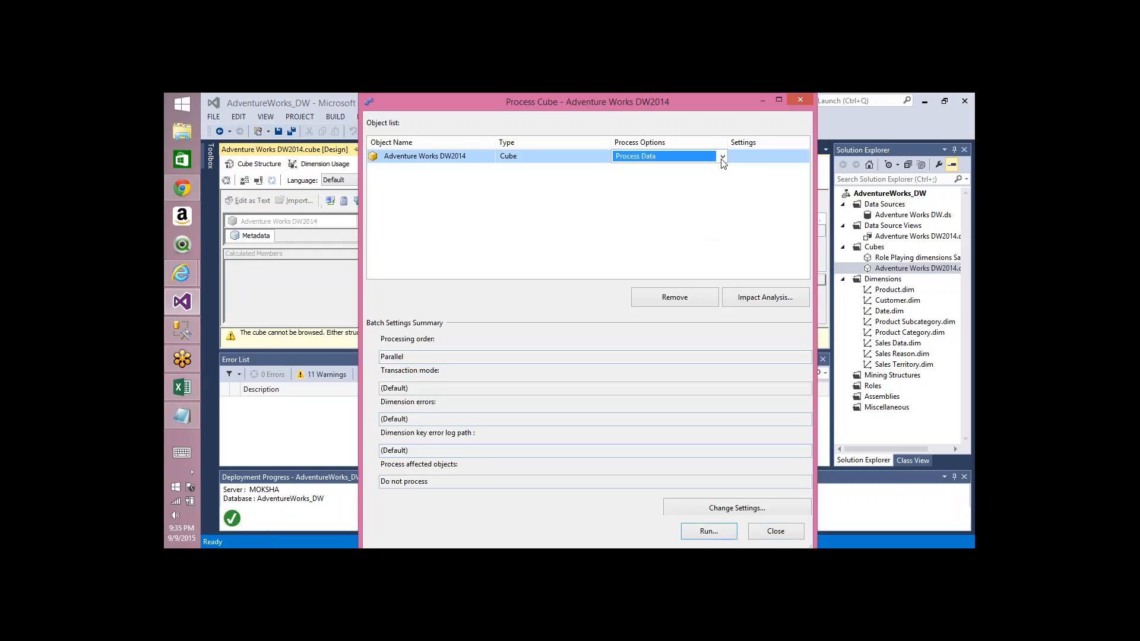
left_click(721, 158)
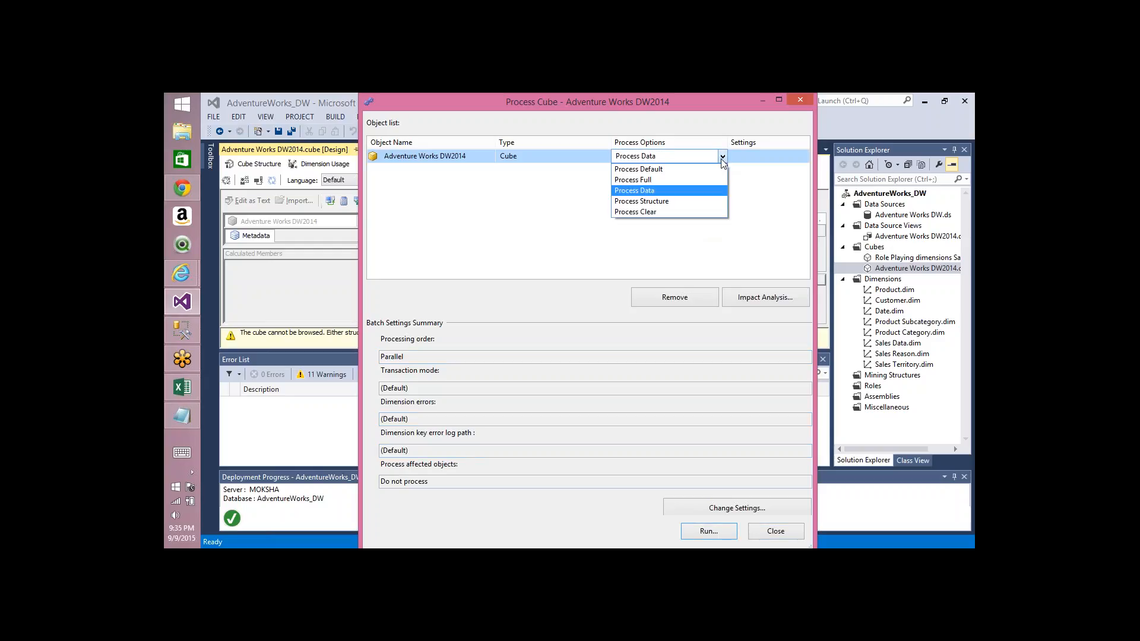
left_click(779, 532)
left_click(769, 531)
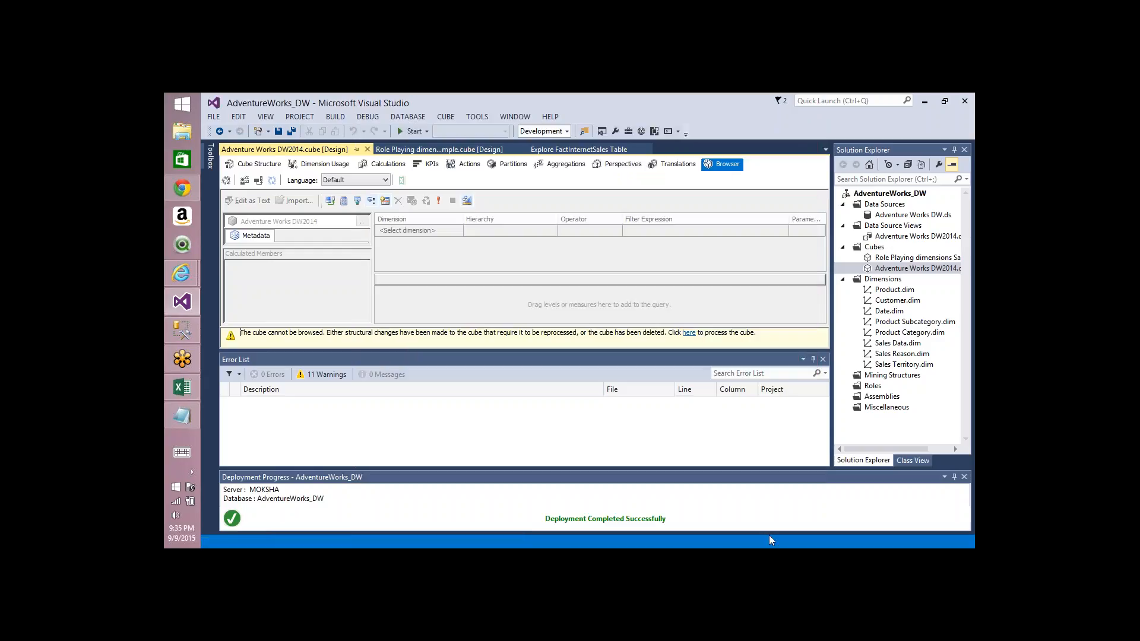
Step: Process the cube with the Process Index option, expand the measure group and partition details and close the progress window
left_click(226, 180)
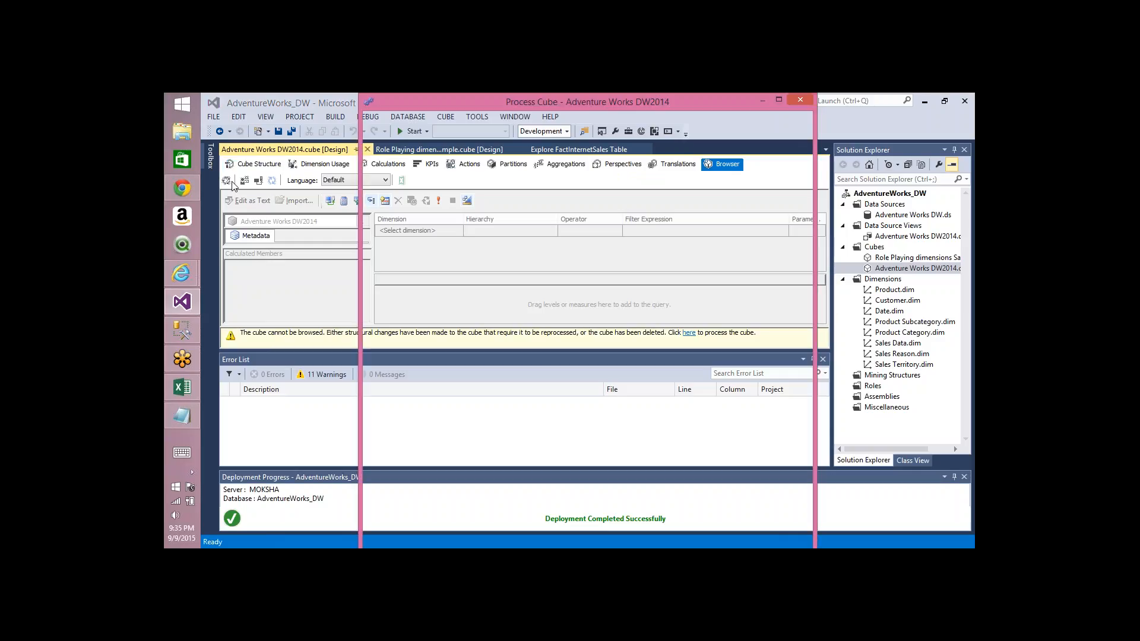
left_click(722, 158)
left_click(723, 157)
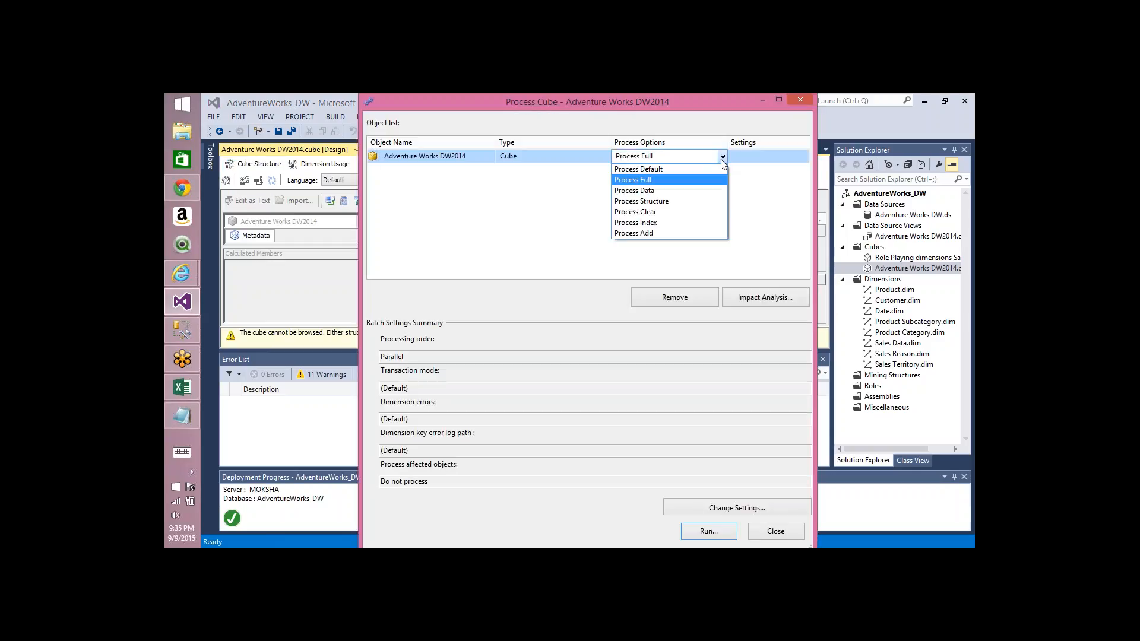
left_click(660, 224)
left_click(708, 531)
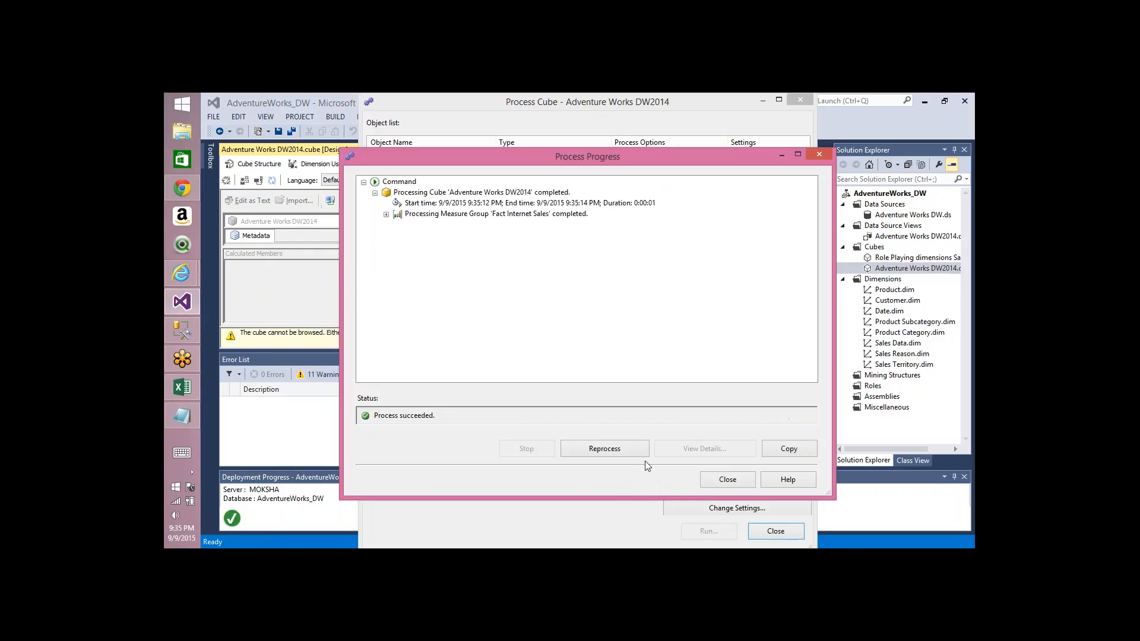
left_click(387, 215)
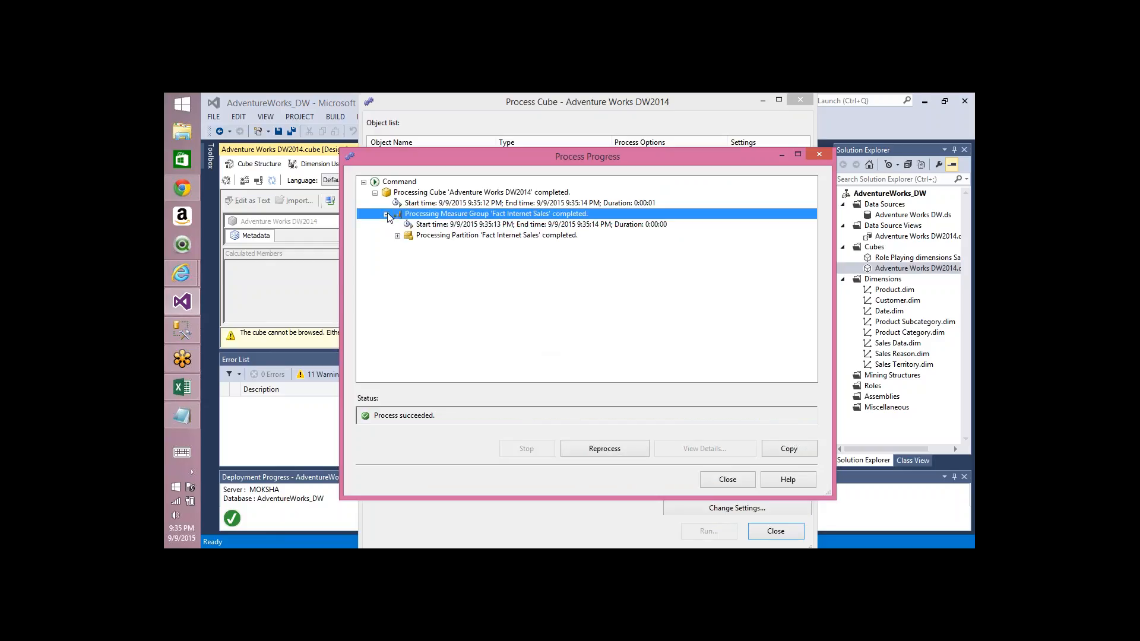
left_click(508, 236)
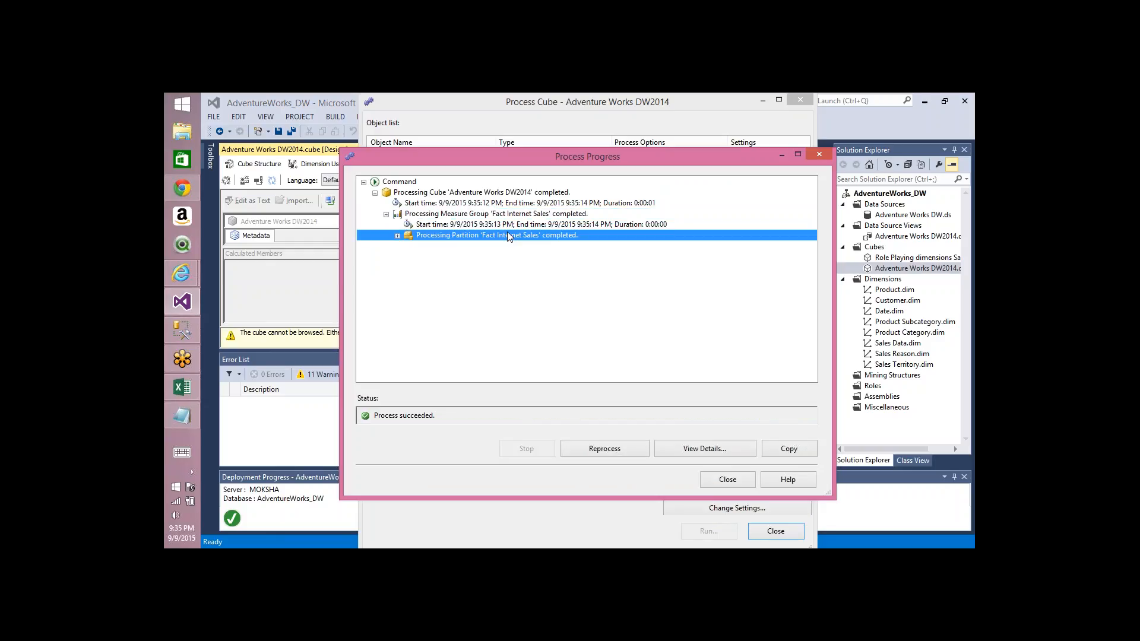
left_click(729, 479)
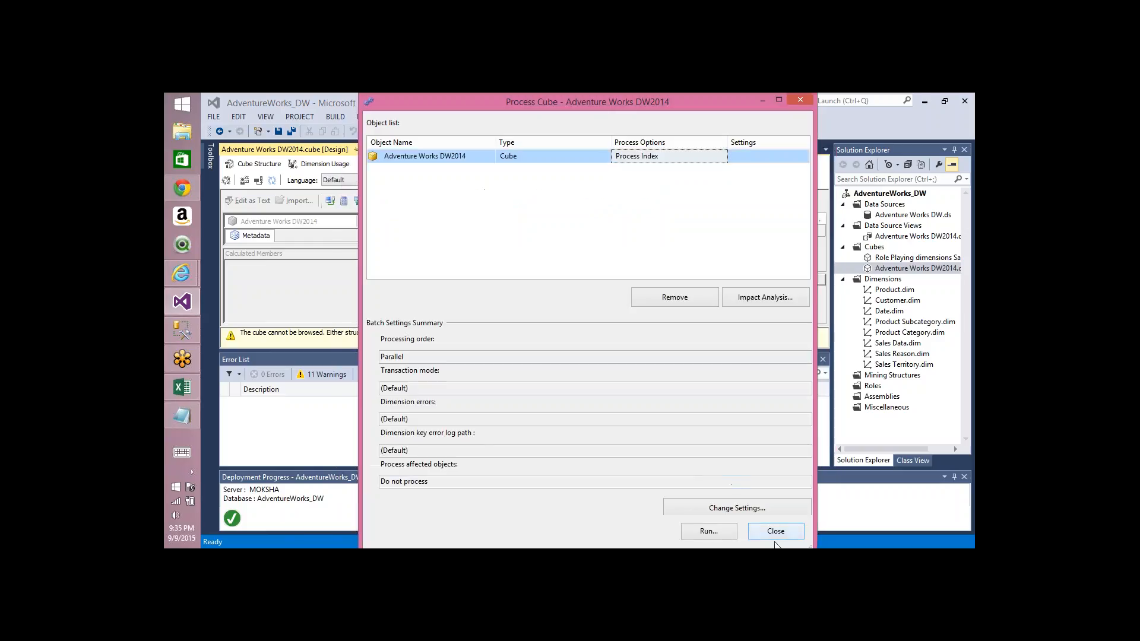
left_click(719, 161)
left_click(721, 158)
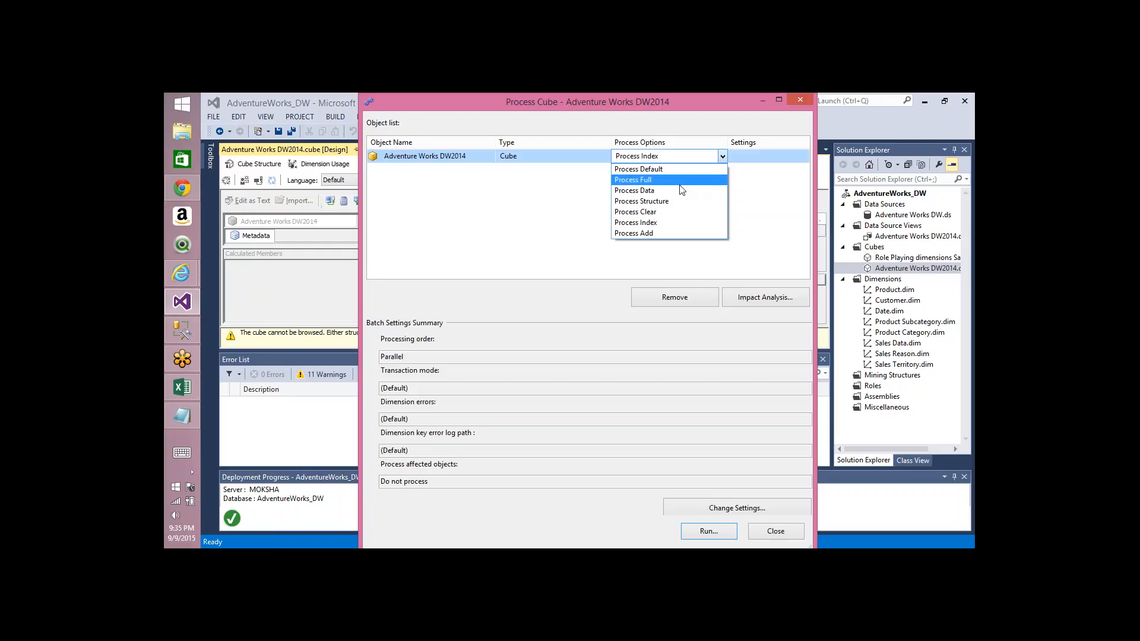
left_click(649, 203)
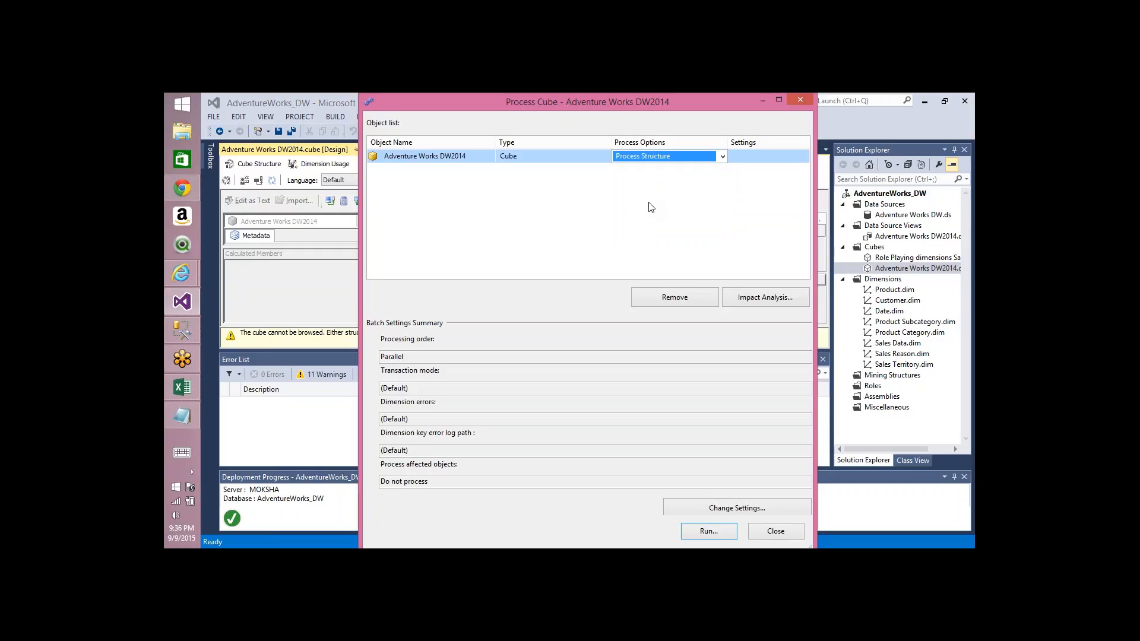
left_click(762, 530)
Step: Process the AdventureWorks_DW database with the Process Clear option and close the progress and processing dialogs
right_click(889, 194)
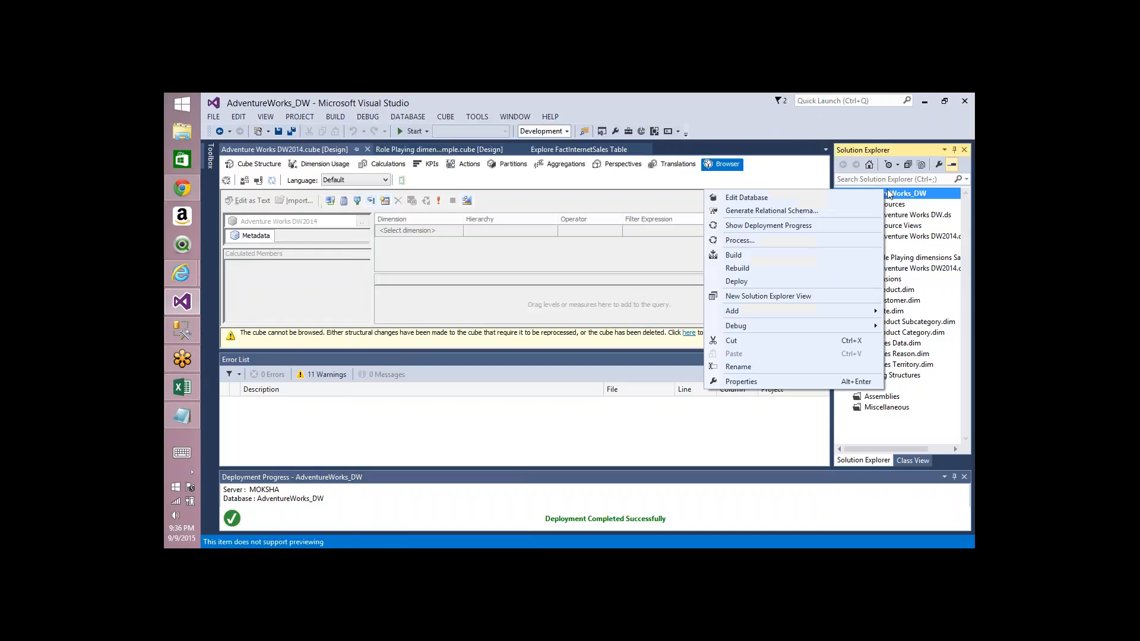
left_click(746, 242)
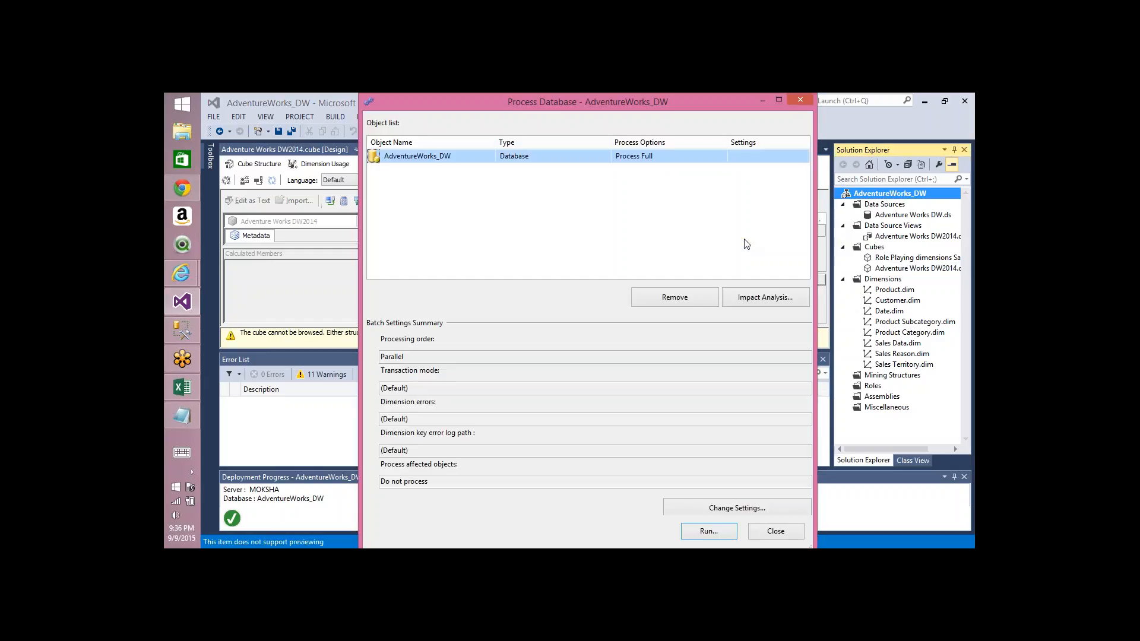
left_click(722, 156)
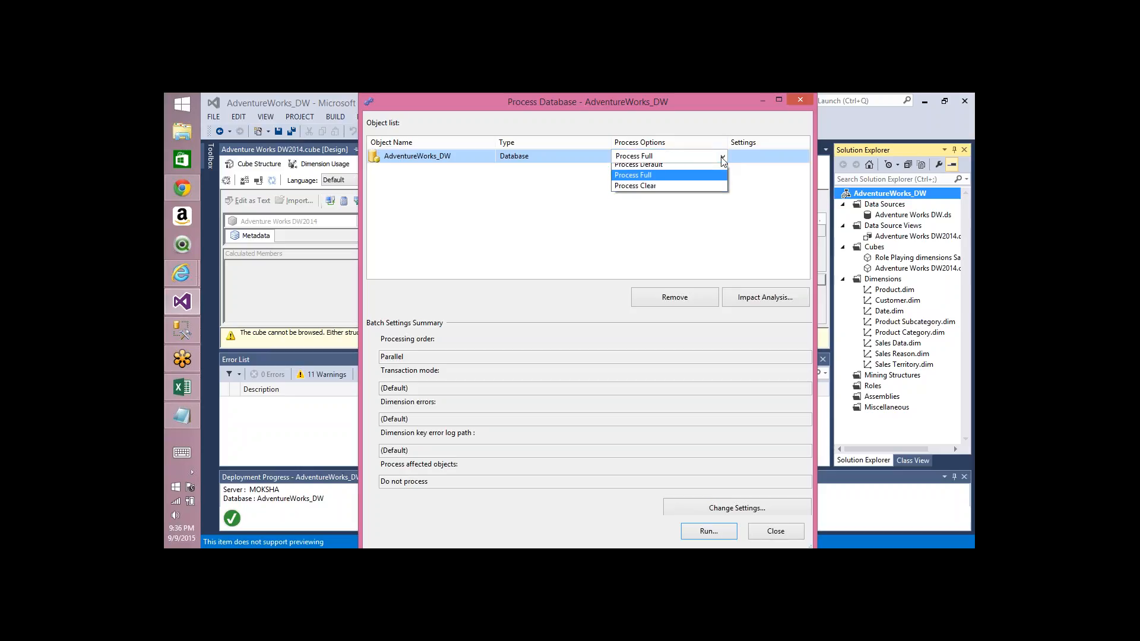
left_click(650, 189)
left_click(718, 529)
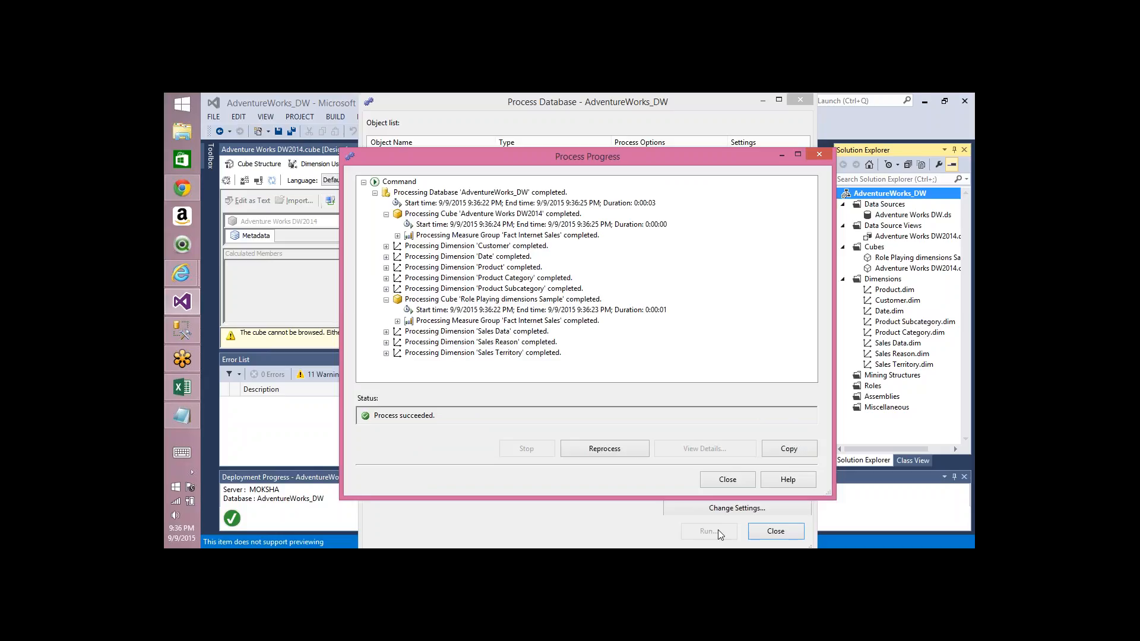
left_click(728, 480)
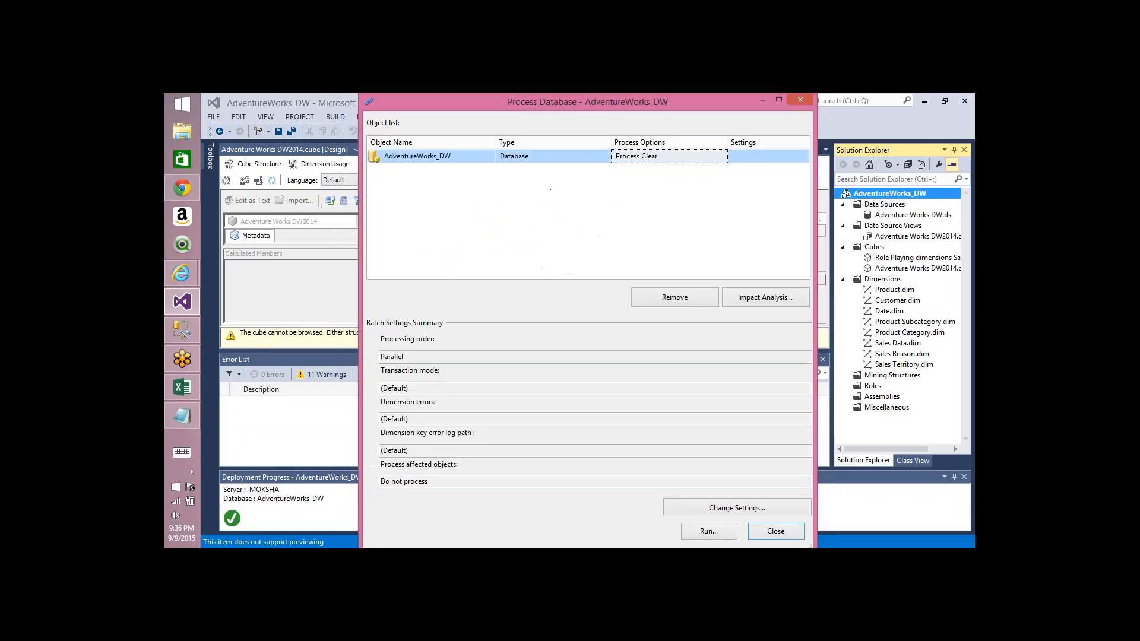
left_click(765, 532)
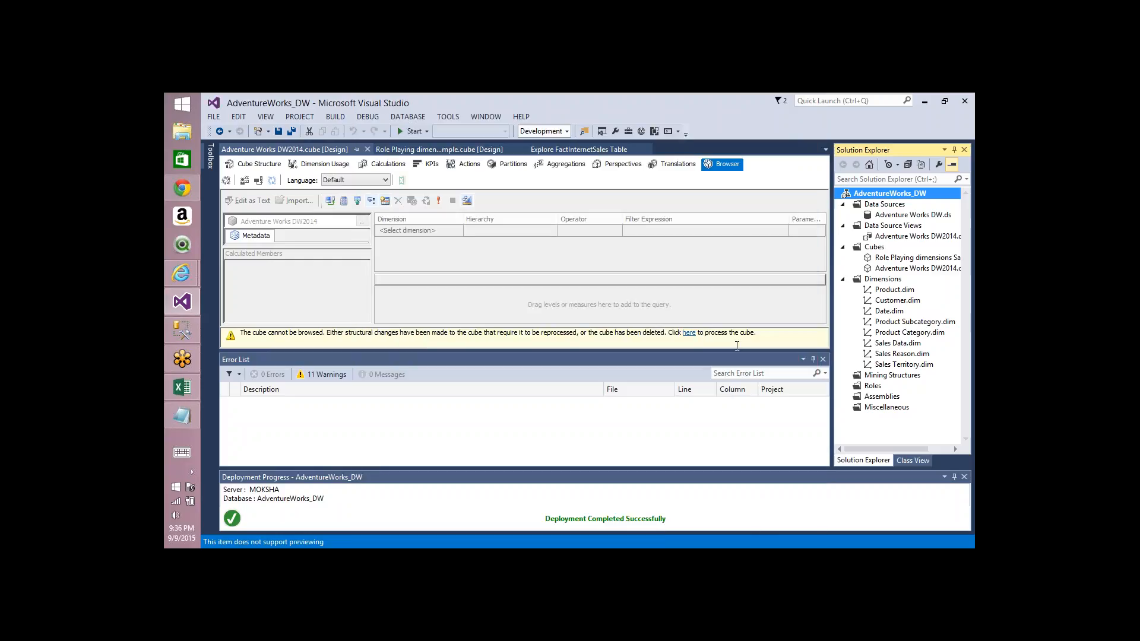
Step: Process the cube with the Process Structure option, expand the Fact Internet Sales measure group and partition details, and close the dialogs
left_click(228, 181)
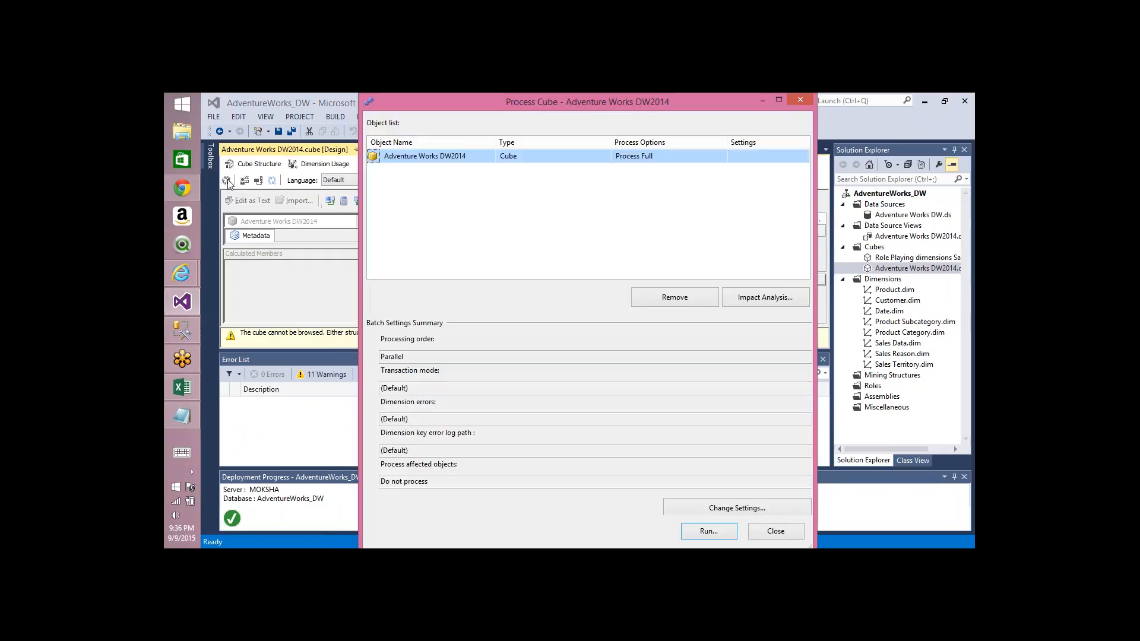
left_click(723, 158)
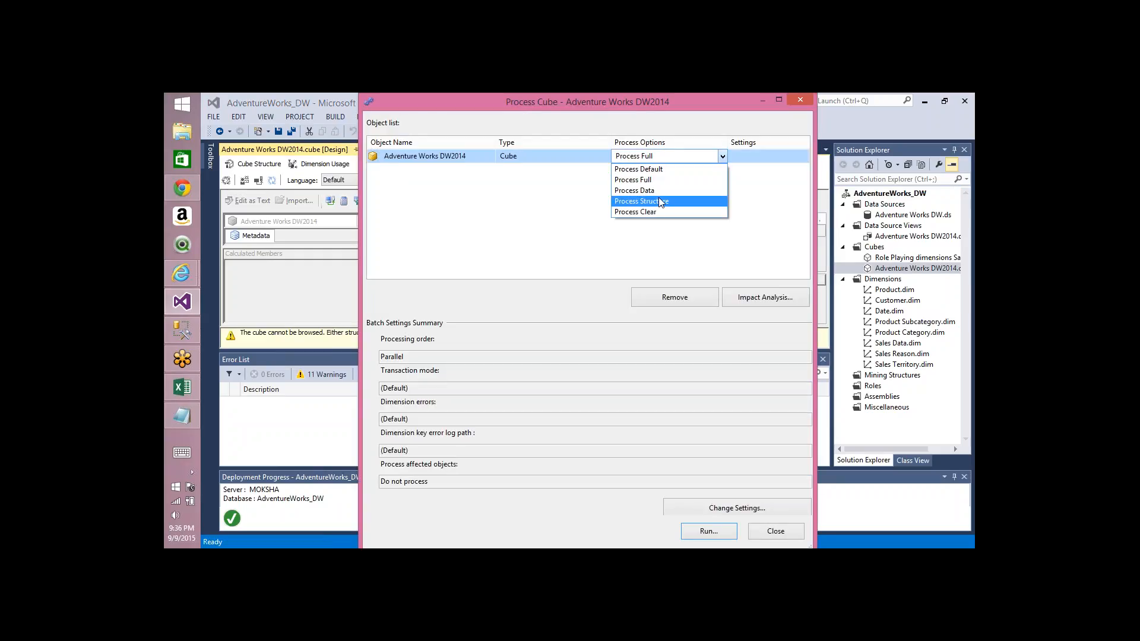
left_click(658, 201)
left_click(712, 534)
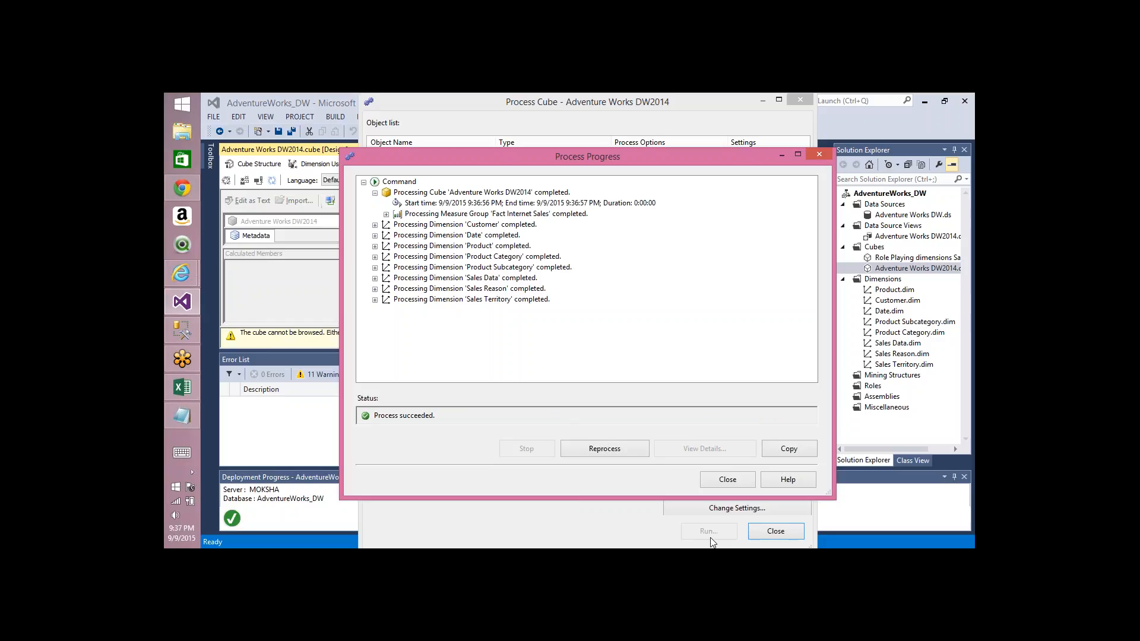
left_click(386, 215)
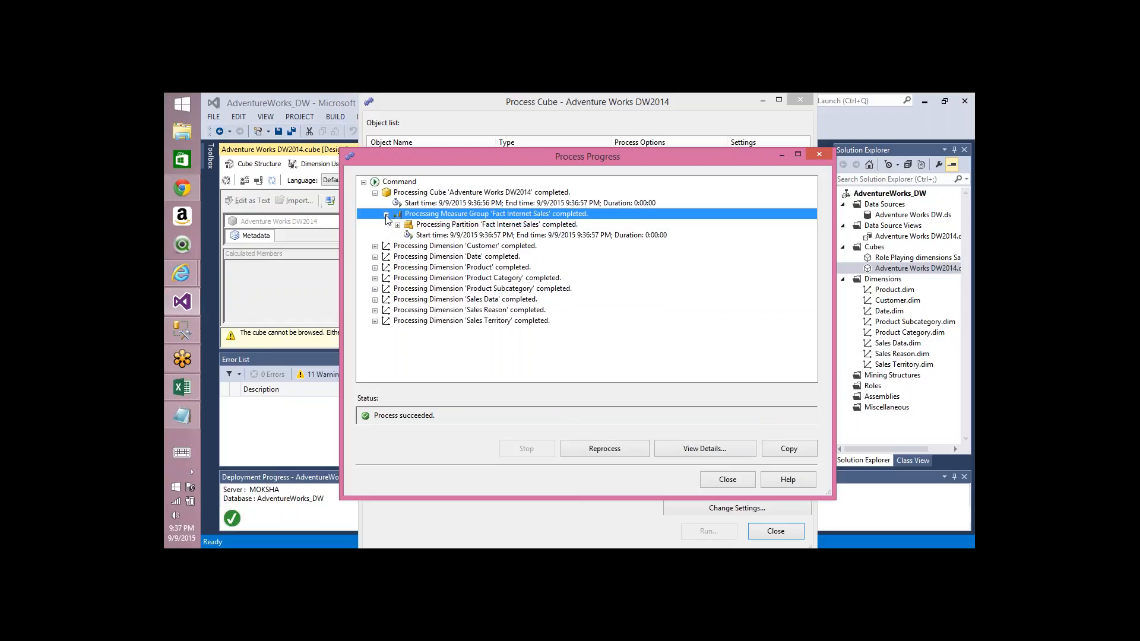
left_click(499, 226)
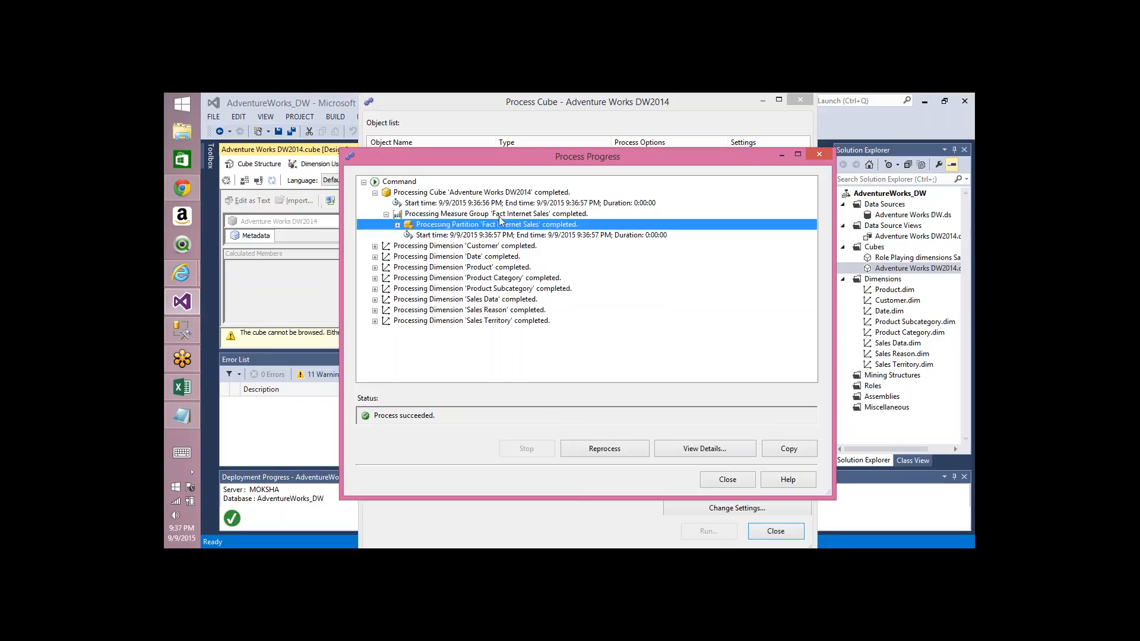
left_click(739, 479)
left_click(774, 530)
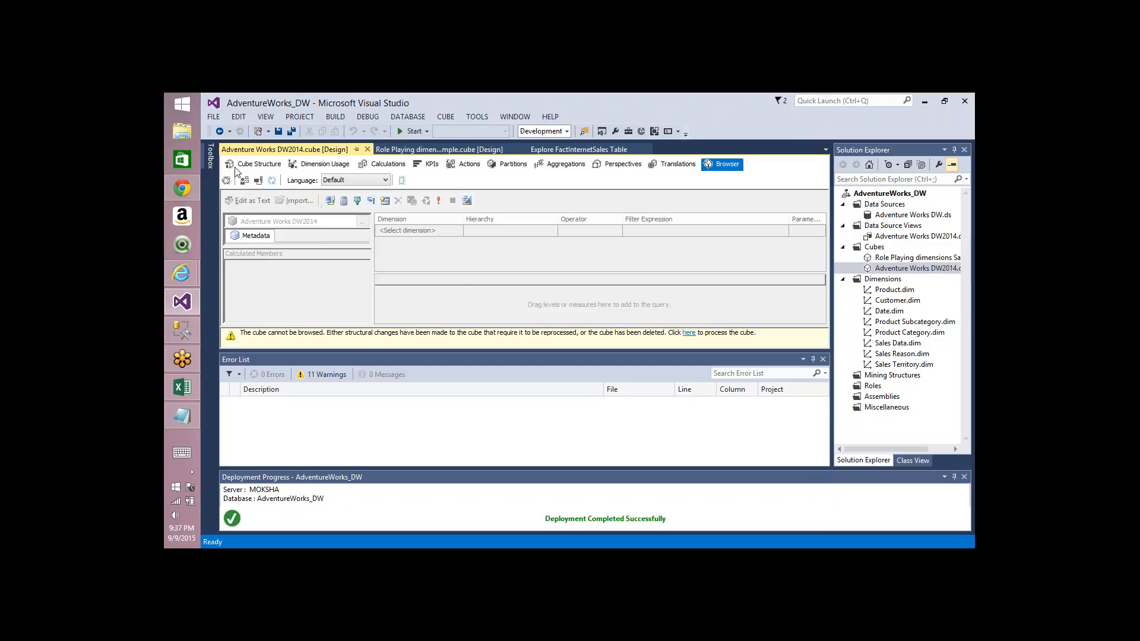
Step: Reconnect the cube browser and drag the Sales Amount measure from Fact Internet Sales into the query pane
left_click(257, 181)
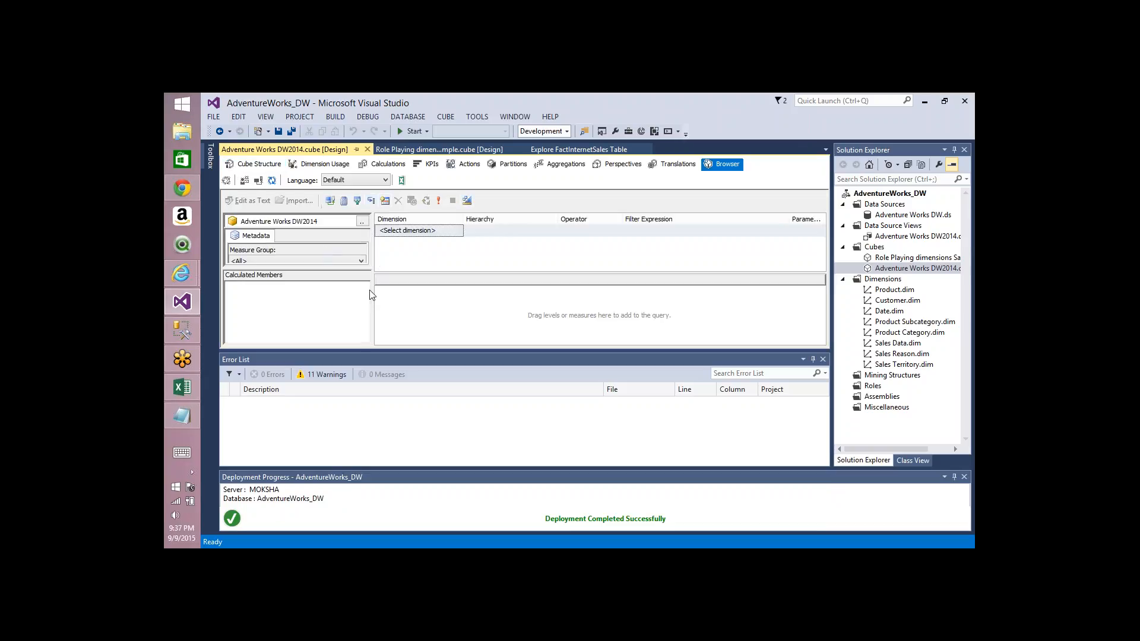
left_click(822, 359)
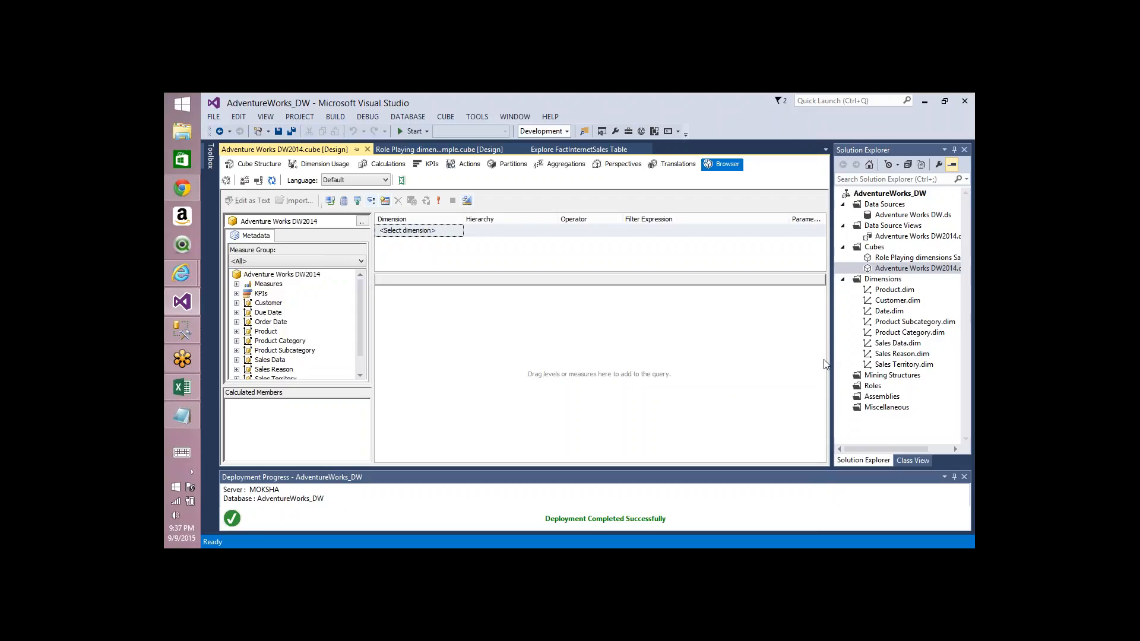
left_click(236, 284)
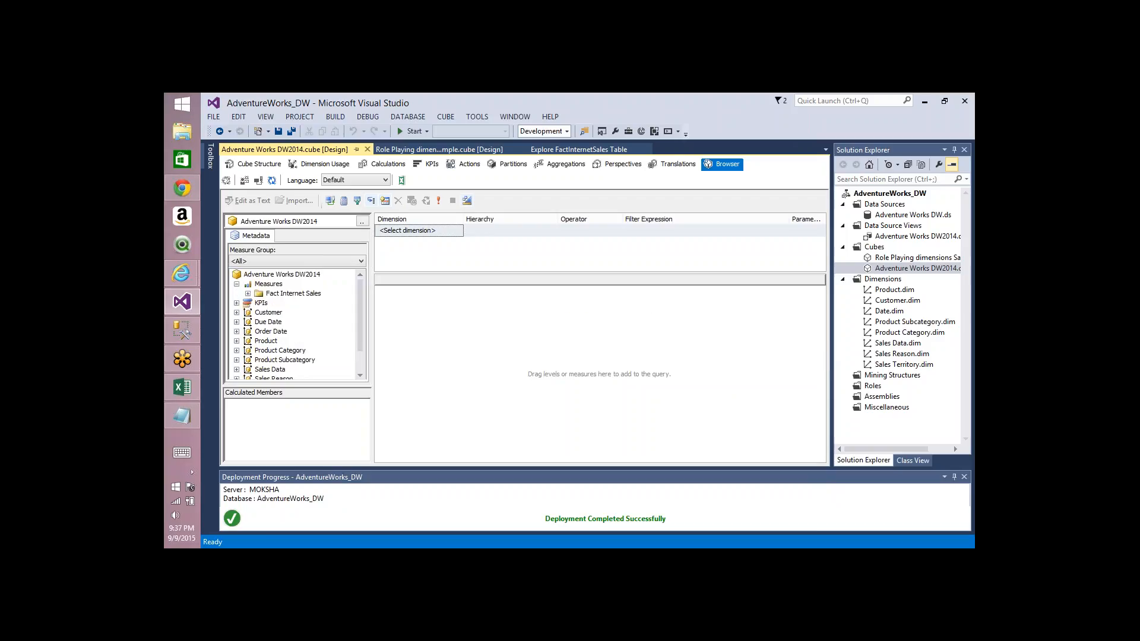
left_click(248, 293)
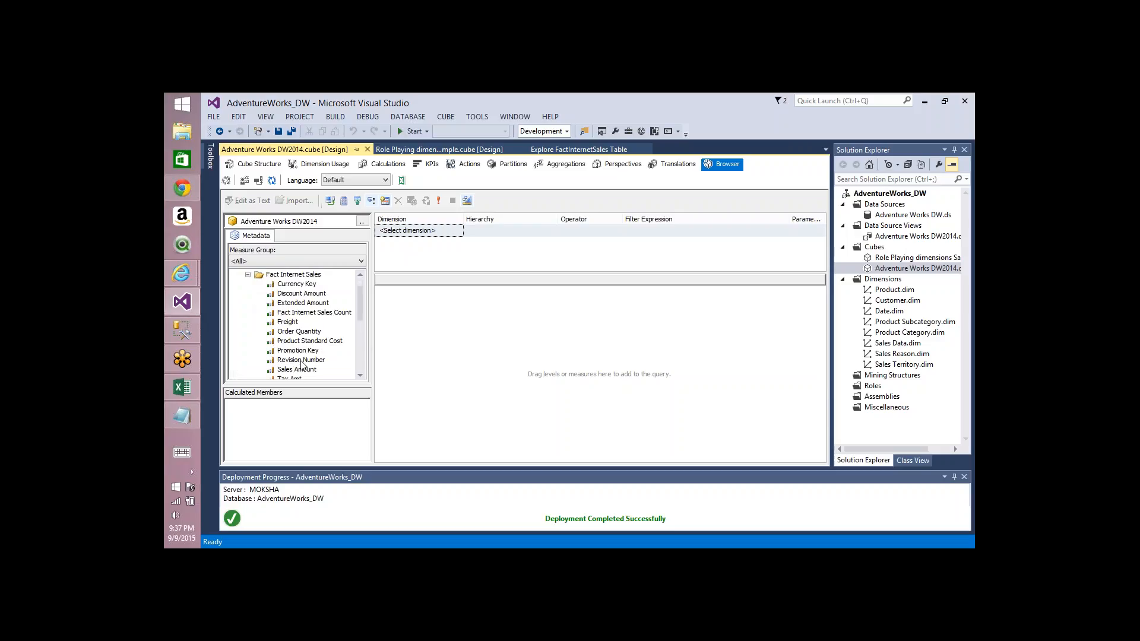
left_click_drag(300, 370, 434, 335)
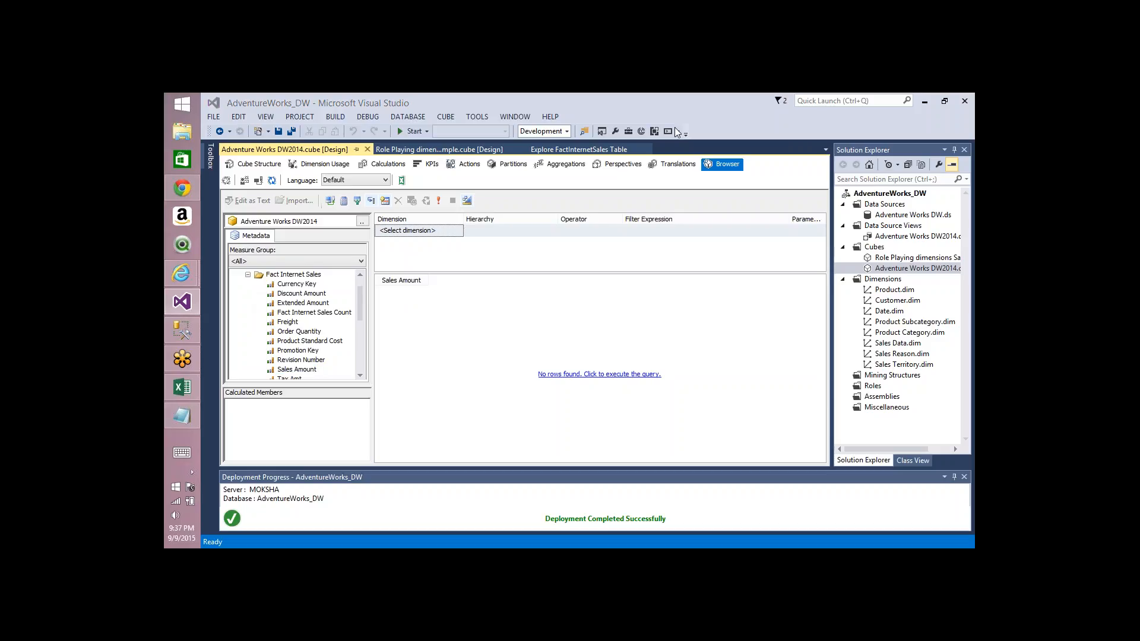
left_click_drag(545, 208, 656, 217)
left_click_drag(558, 250, 639, 260)
left_click_drag(562, 289, 634, 307)
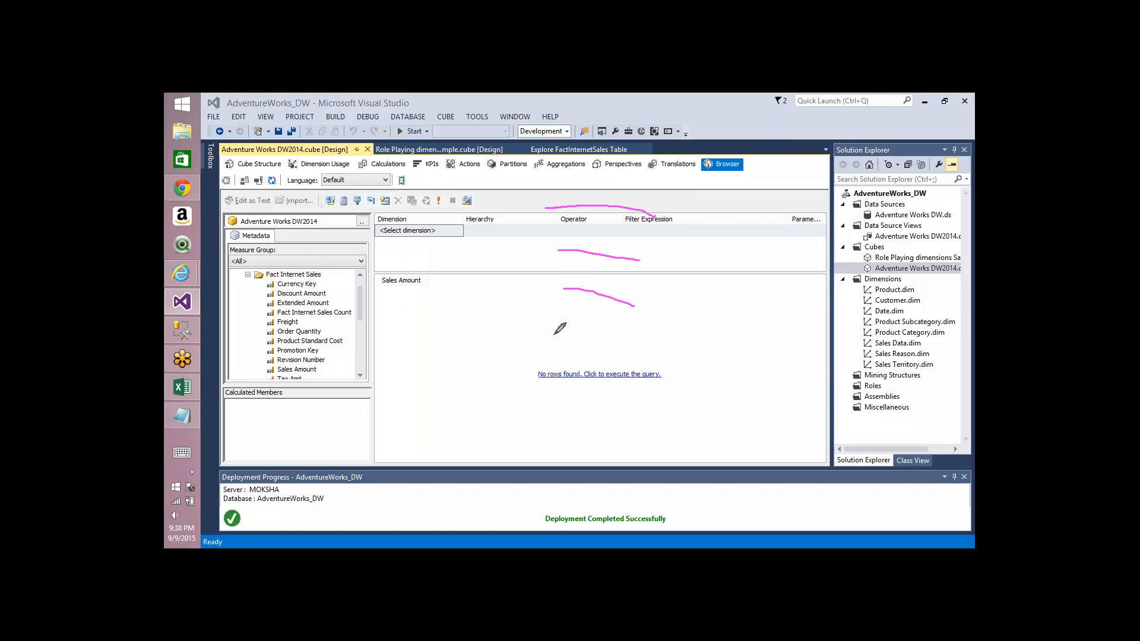
left_click_drag(554, 334, 649, 336)
left_click_drag(564, 360, 655, 346)
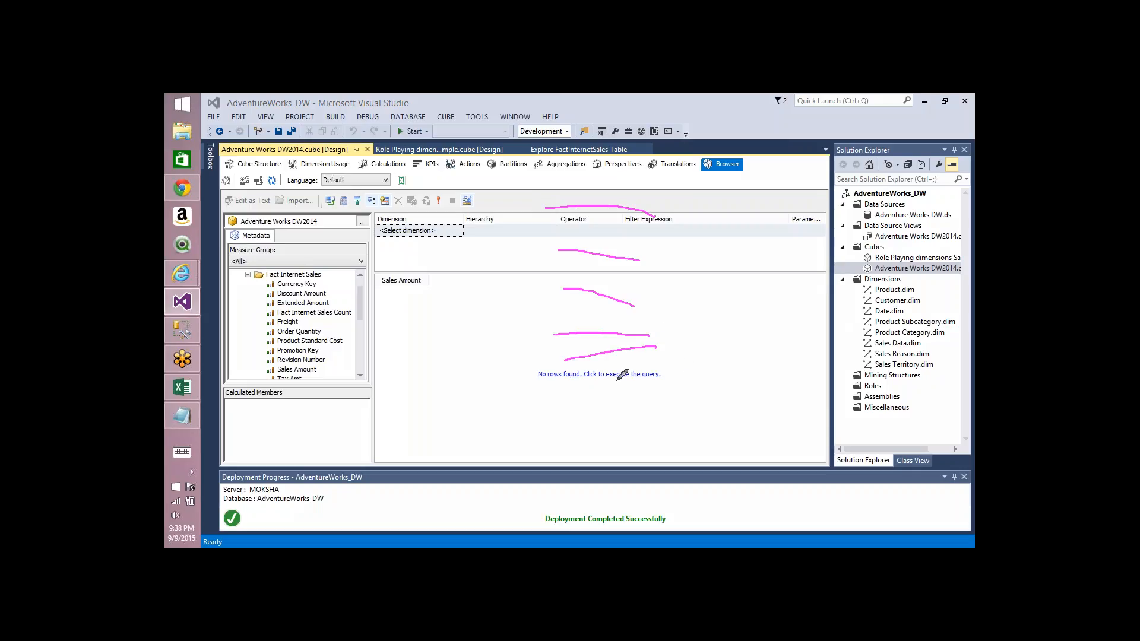
mouse_move(617, 380)
left_mouse_down()
mouse_move(573, 442)
mouse_move(668, 421)
left_mouse_up()
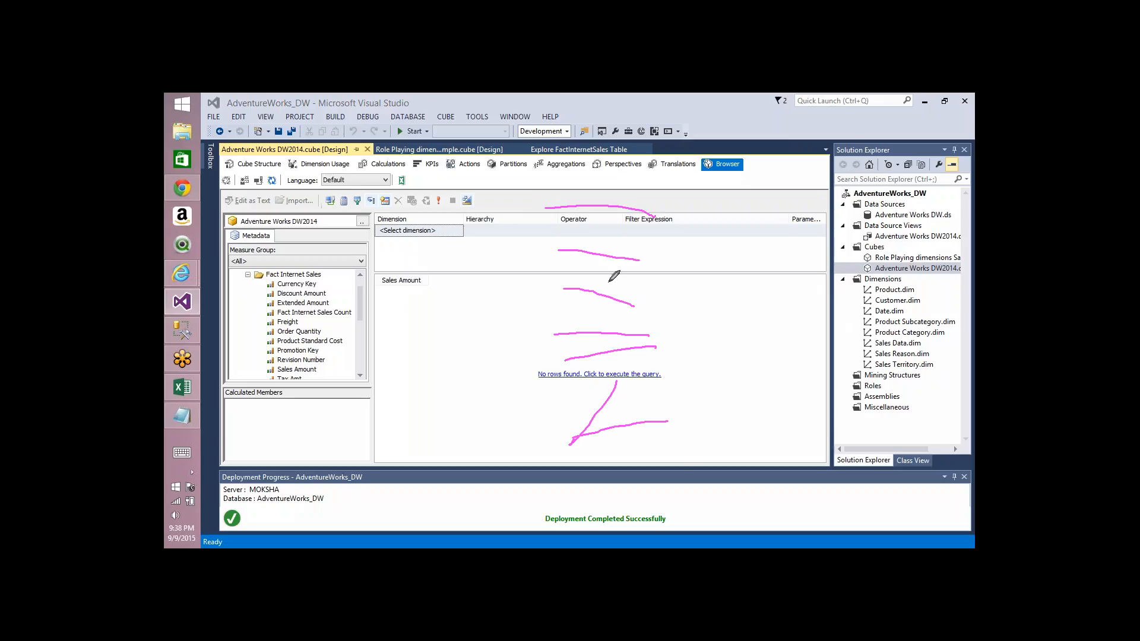
mouse_move(609, 281)
left_mouse_down()
mouse_move(583, 303)
mouse_move(648, 315)
mouse_move(569, 286)
left_mouse_up()
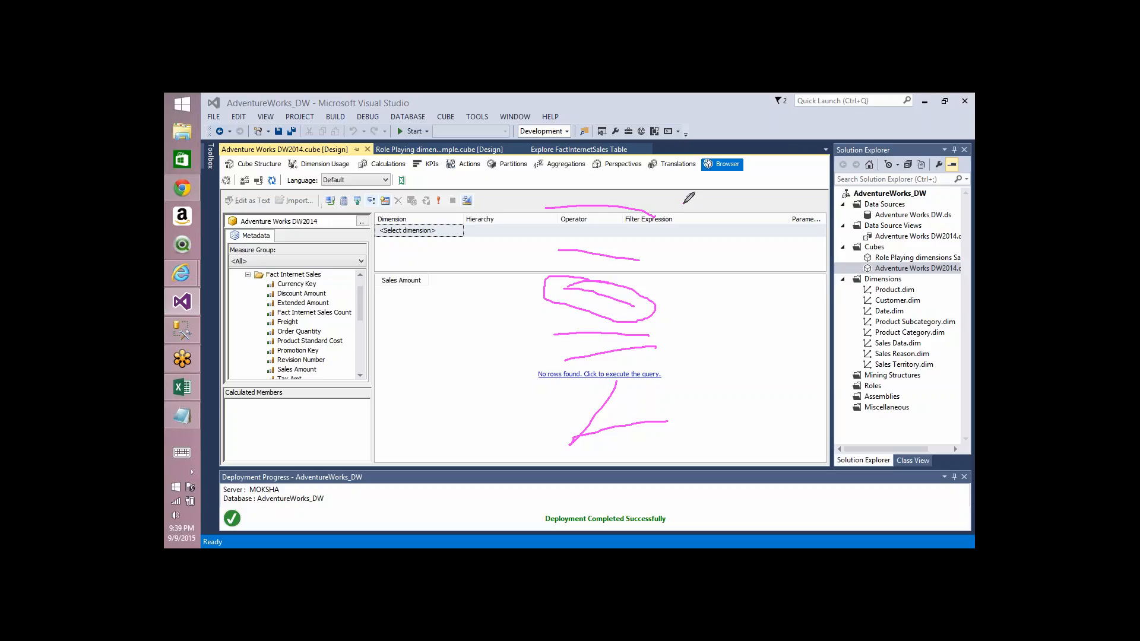
mouse_move(723, 259)
left_mouse_down()
mouse_move(736, 304)
mouse_move(676, 298)
mouse_move(658, 309)
mouse_move(672, 322)
left_mouse_up()
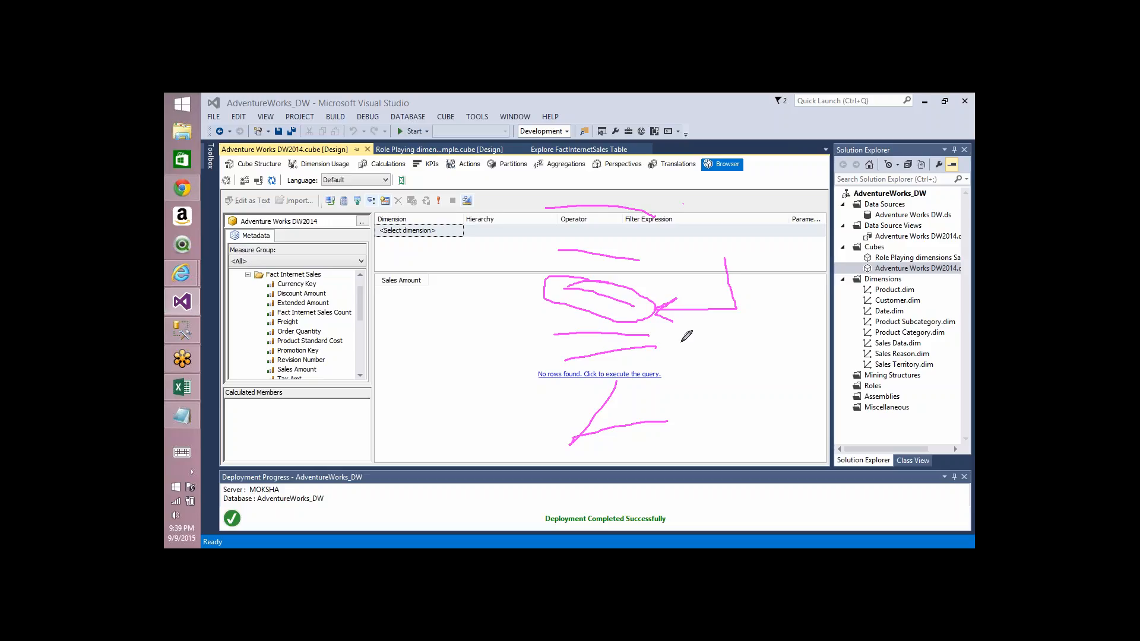
left_click_drag(510, 209, 528, 273)
mouse_move(527, 337)
left_mouse_down()
mouse_move(516, 343)
mouse_move(576, 488)
left_mouse_up()
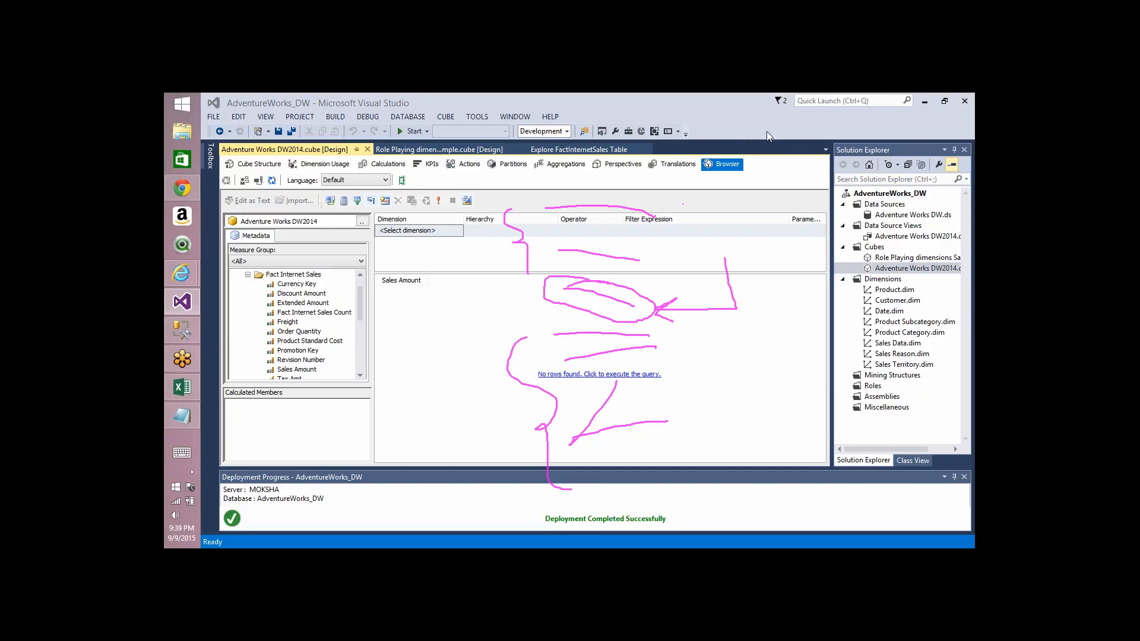
left_click(779, 143)
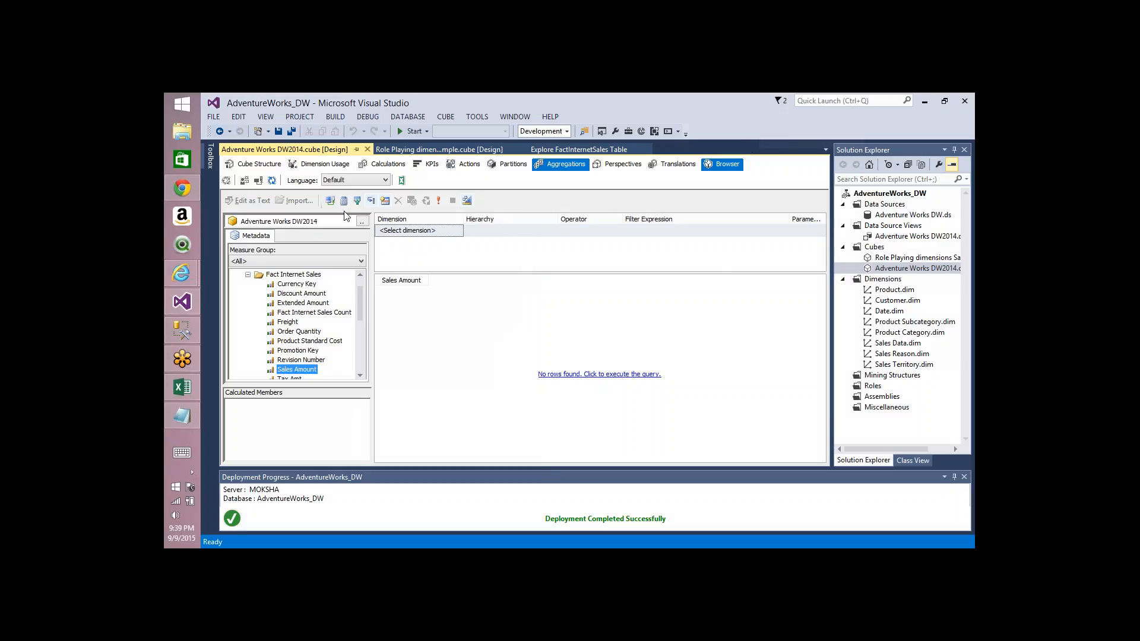
Step: Process the cube with the Process Full option and close the progress and processing dialogs
left_click(226, 180)
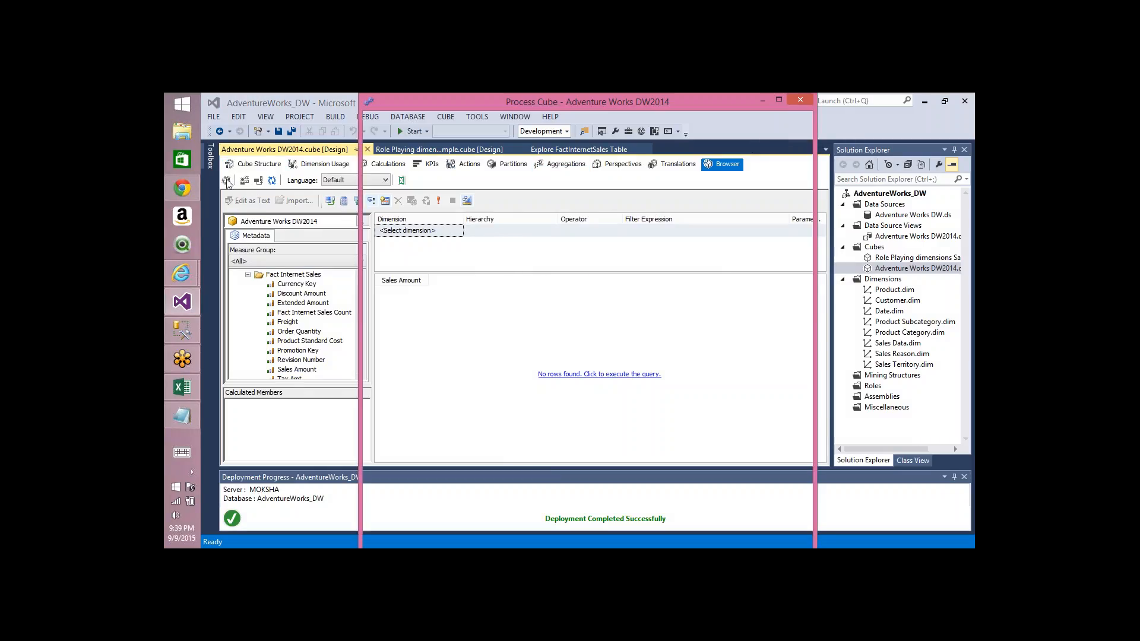
left_click(718, 156)
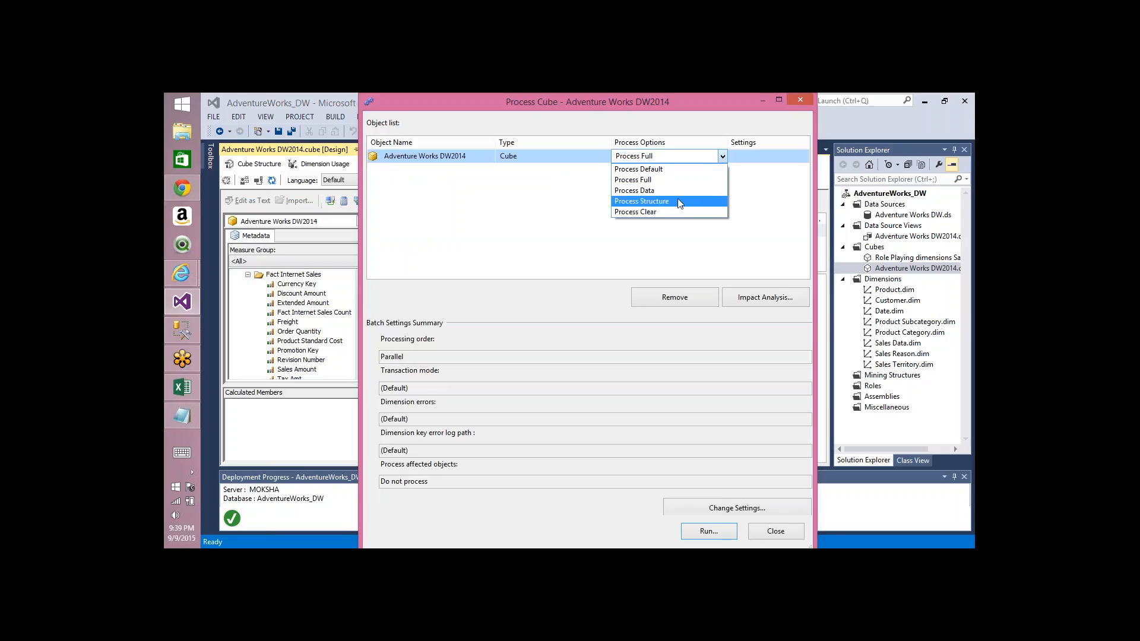
left_click(668, 181)
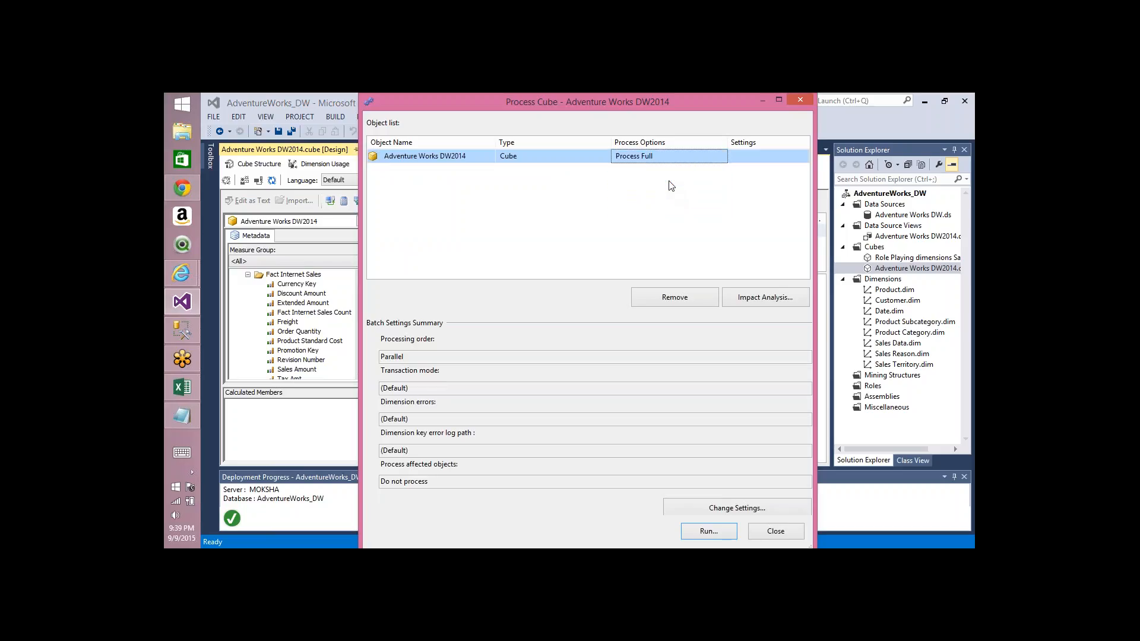
key("Return")
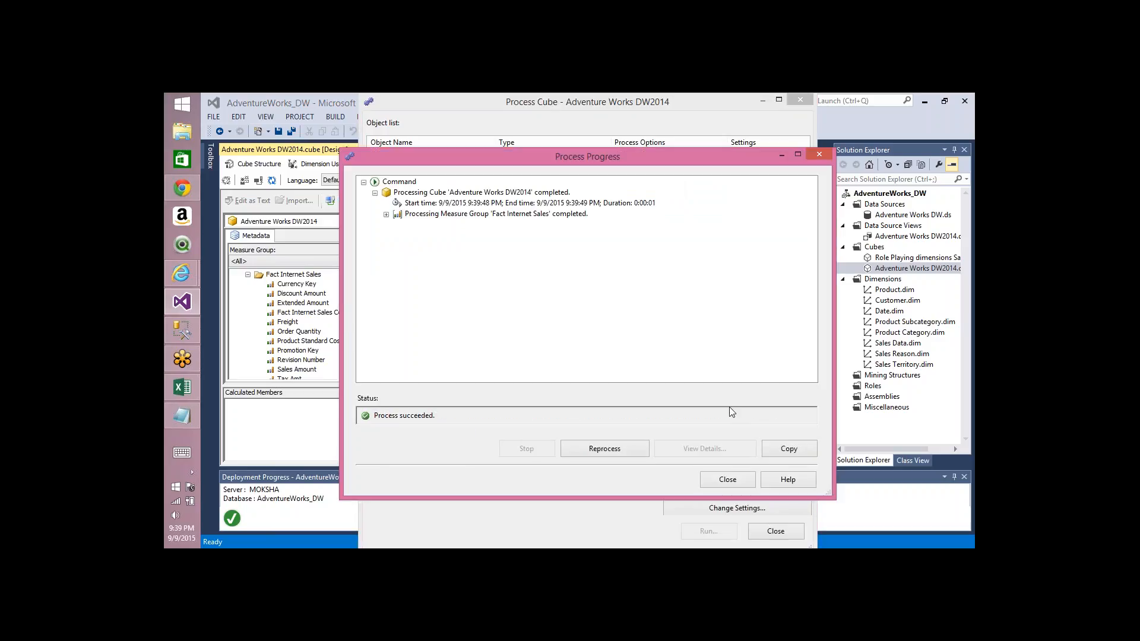
left_click(737, 479)
left_click(771, 531)
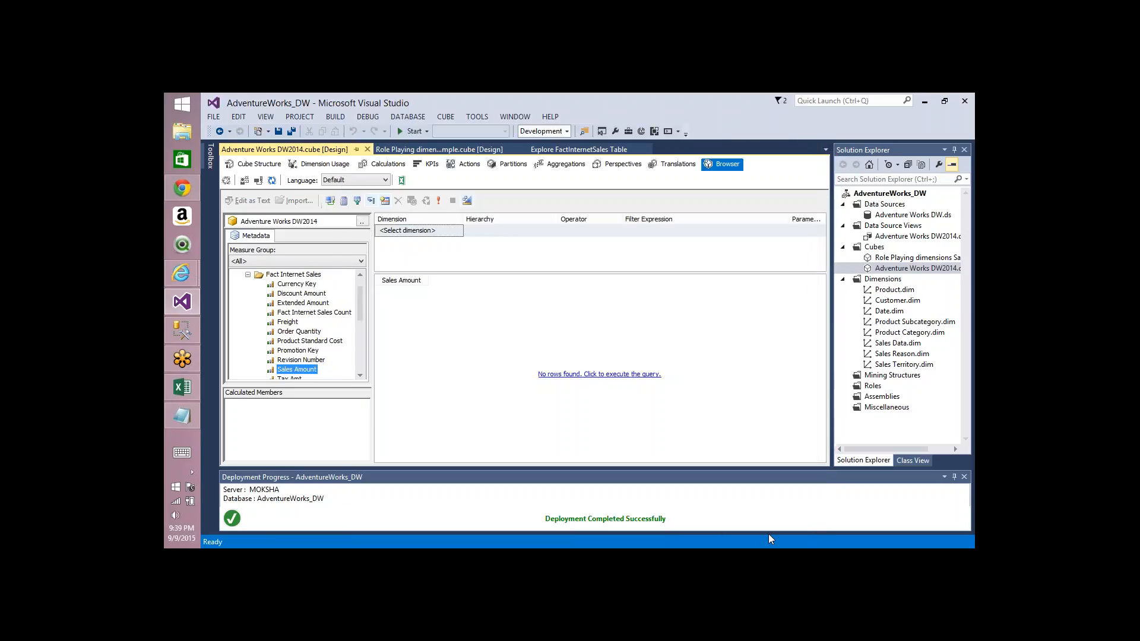
left_click(229, 181)
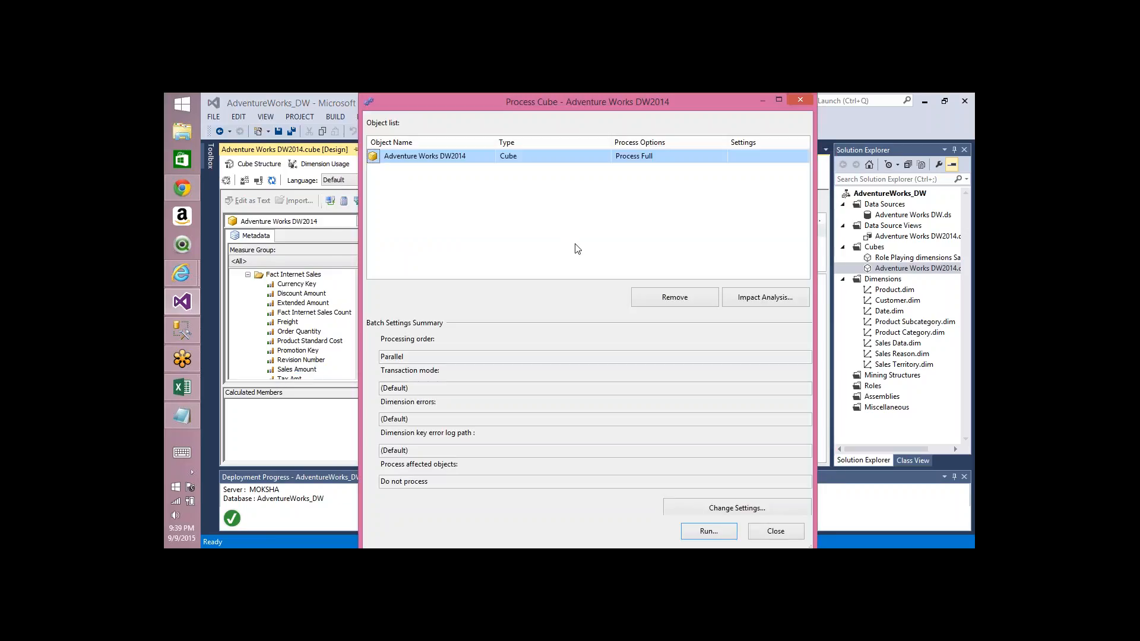
left_click(723, 157)
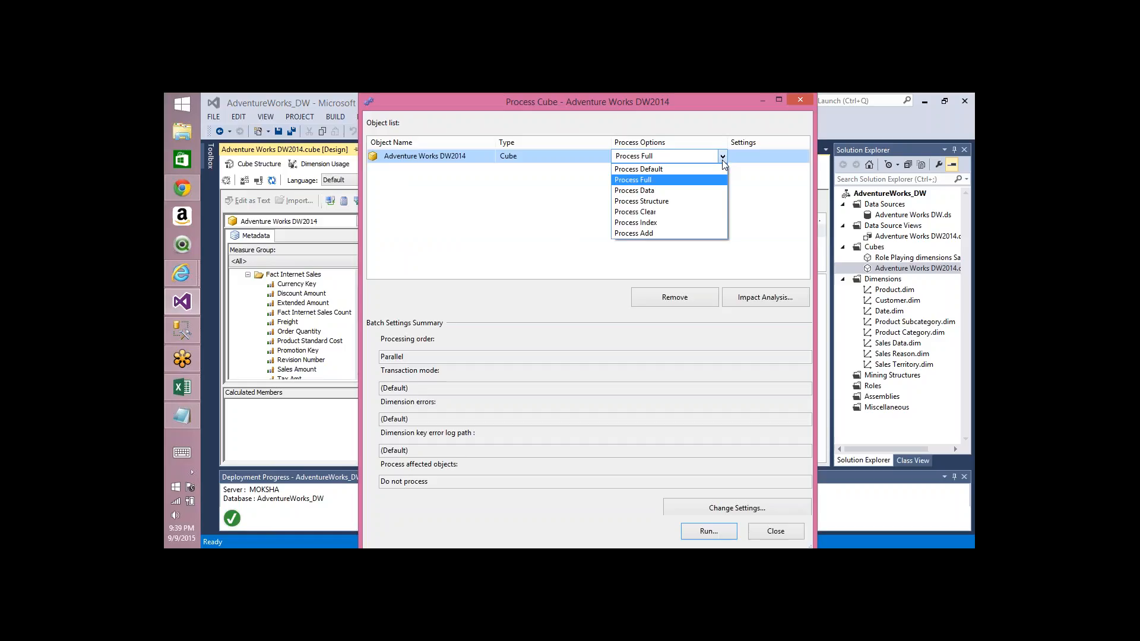
left_click(654, 233)
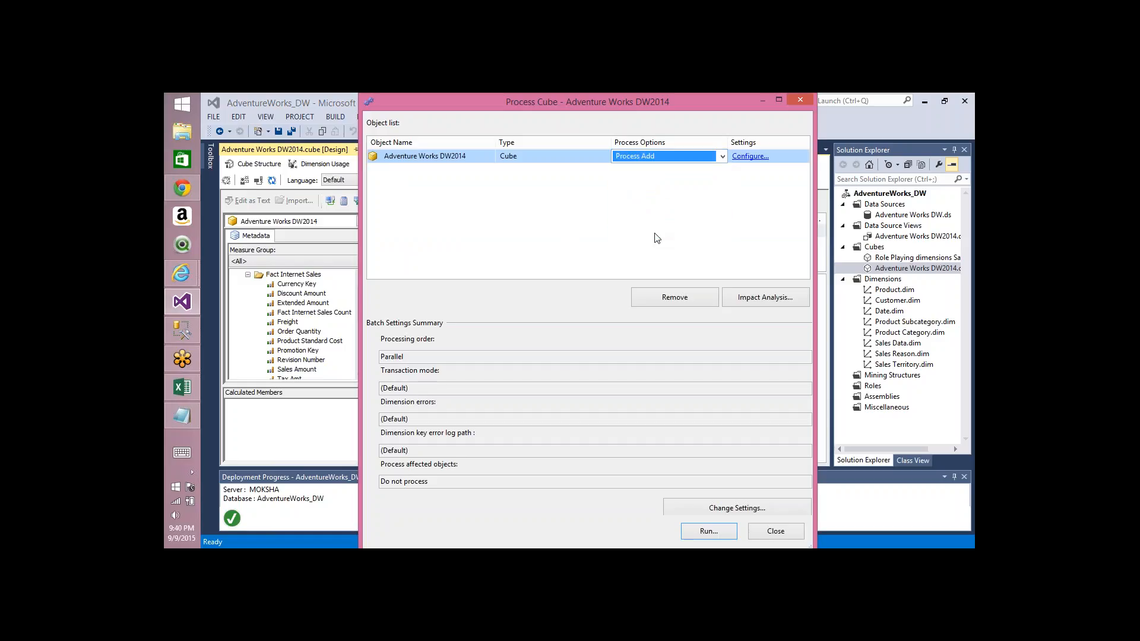
left_click(747, 157)
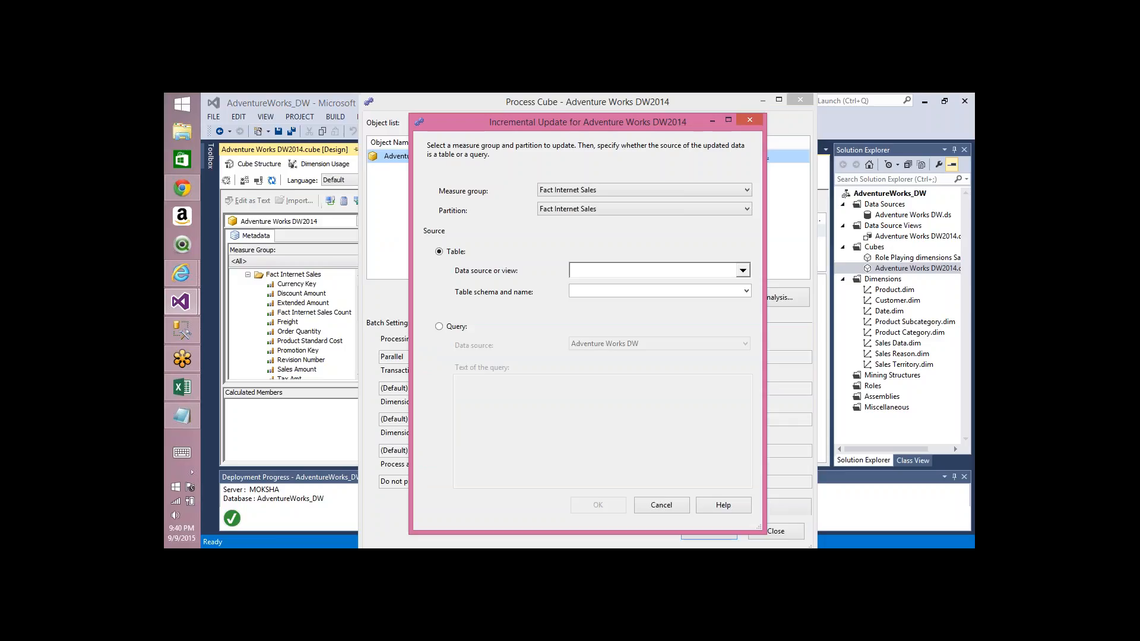
left_click(661, 505)
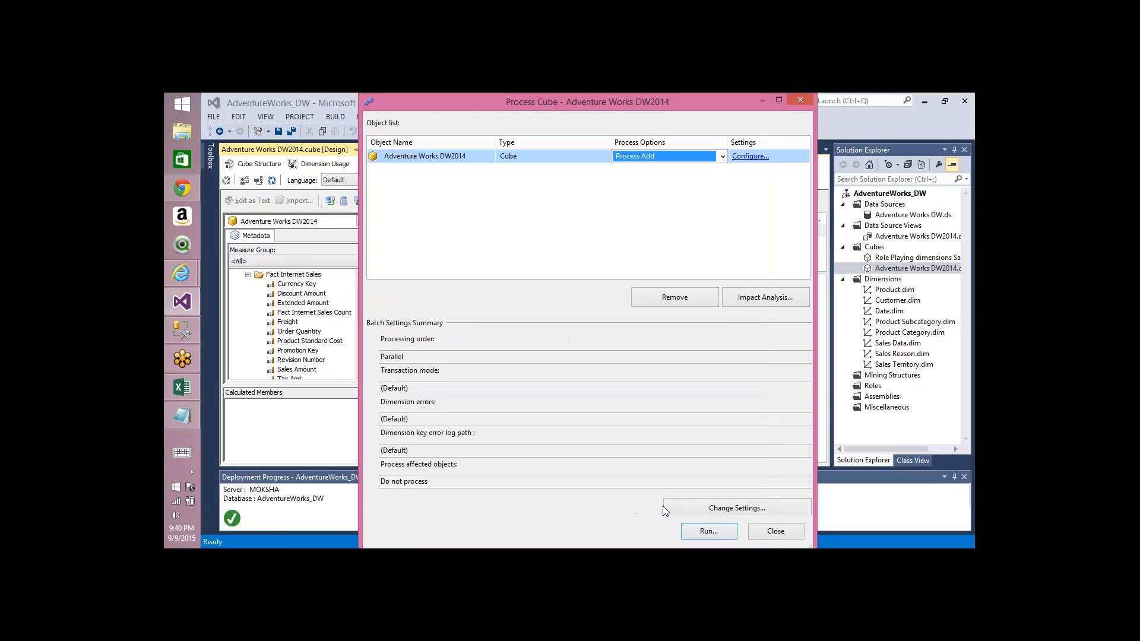
left_click(769, 533)
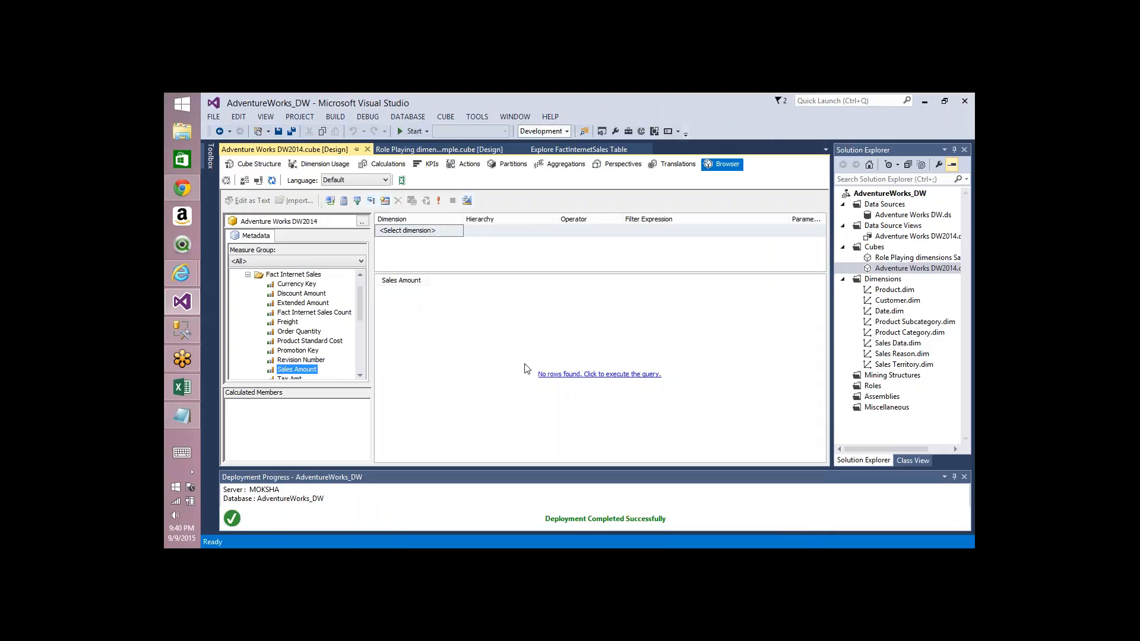
Step: Execute the browser query to show the Sales Amount total
left_click(545, 374)
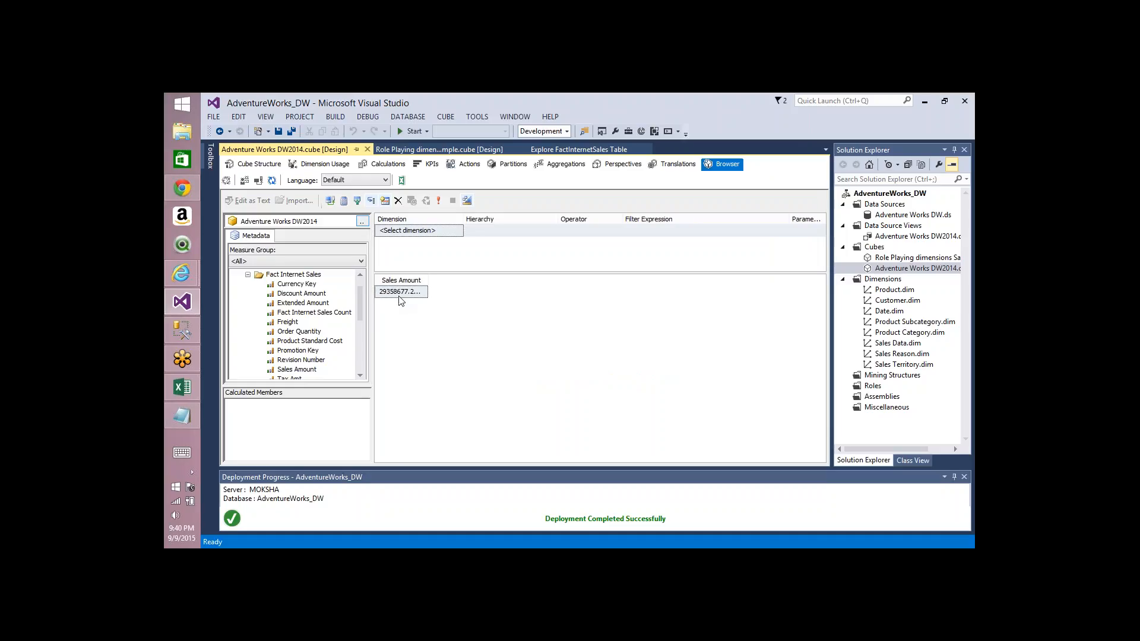
Step: Set the cube to Process Add and configure the incremental update from data source Adventure Works DW, table FactInternetSales
left_click(226, 181)
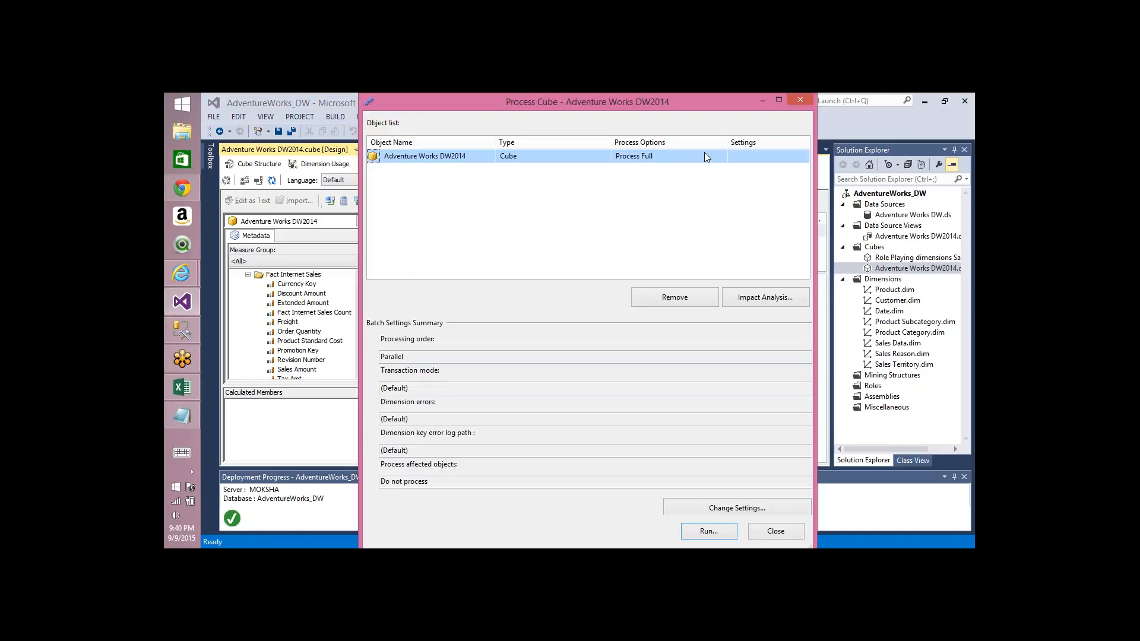
left_click(714, 155)
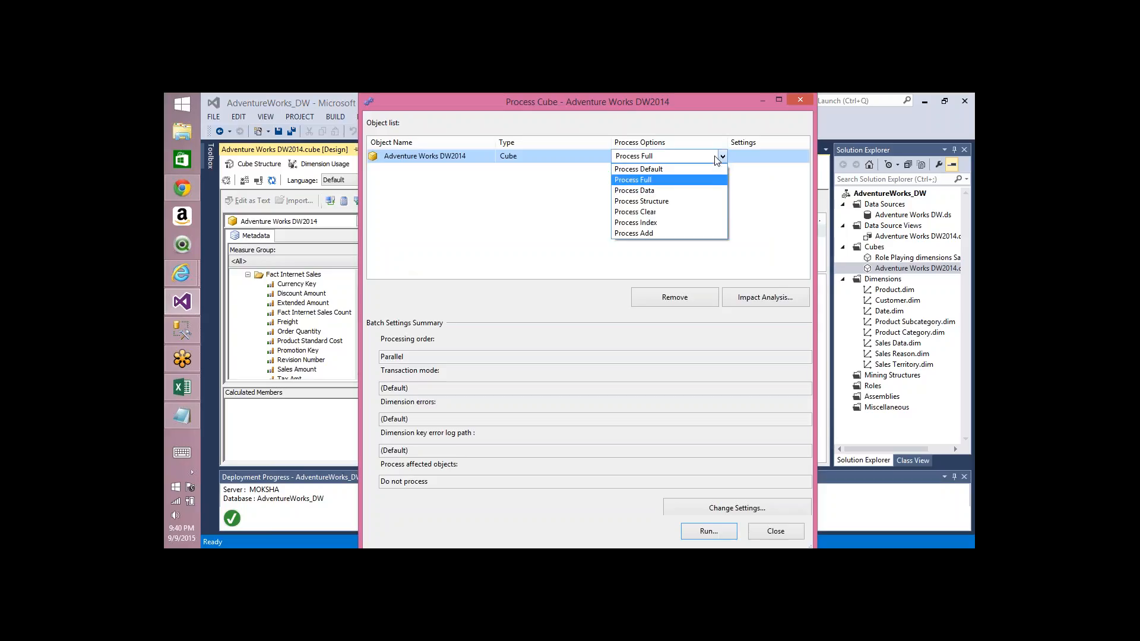
left_click(643, 233)
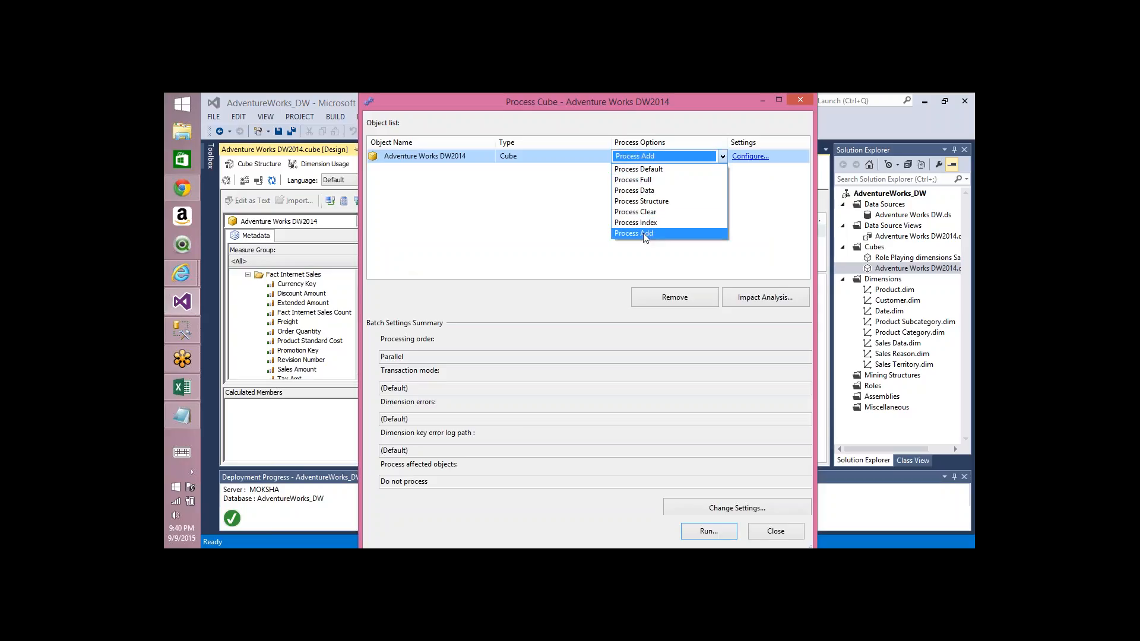
left_click(749, 157)
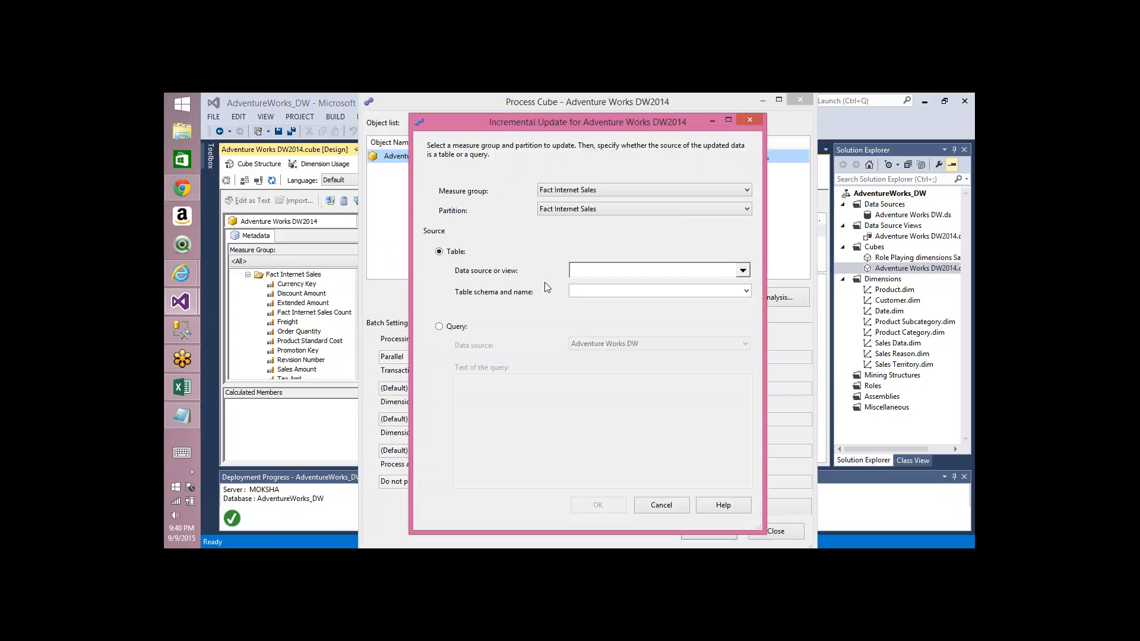
left_click(742, 270)
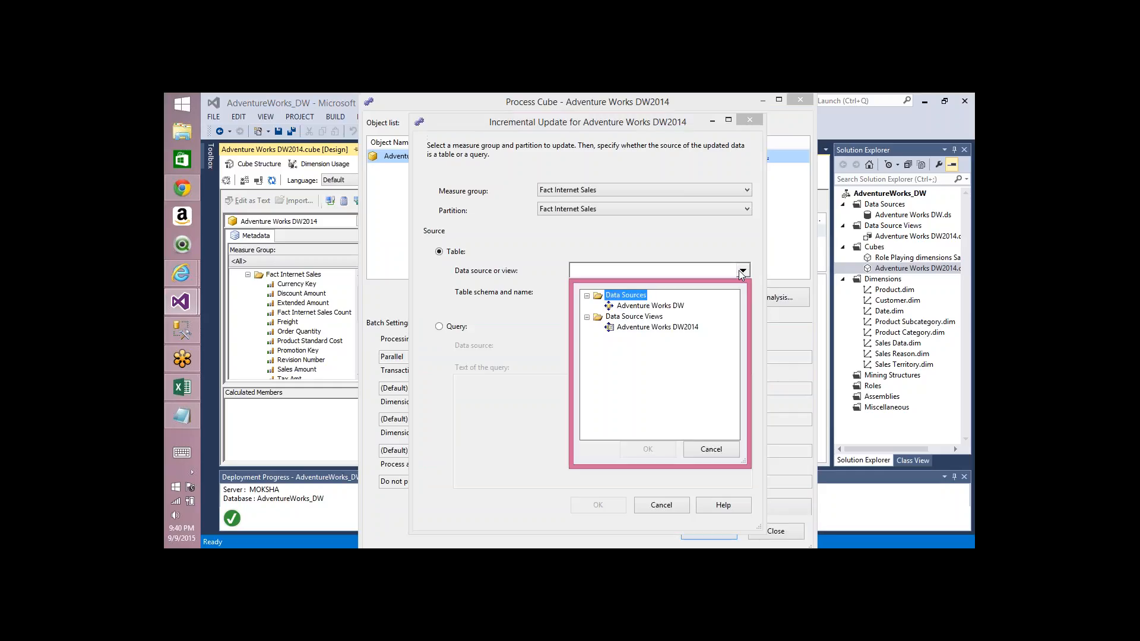
left_click(652, 307)
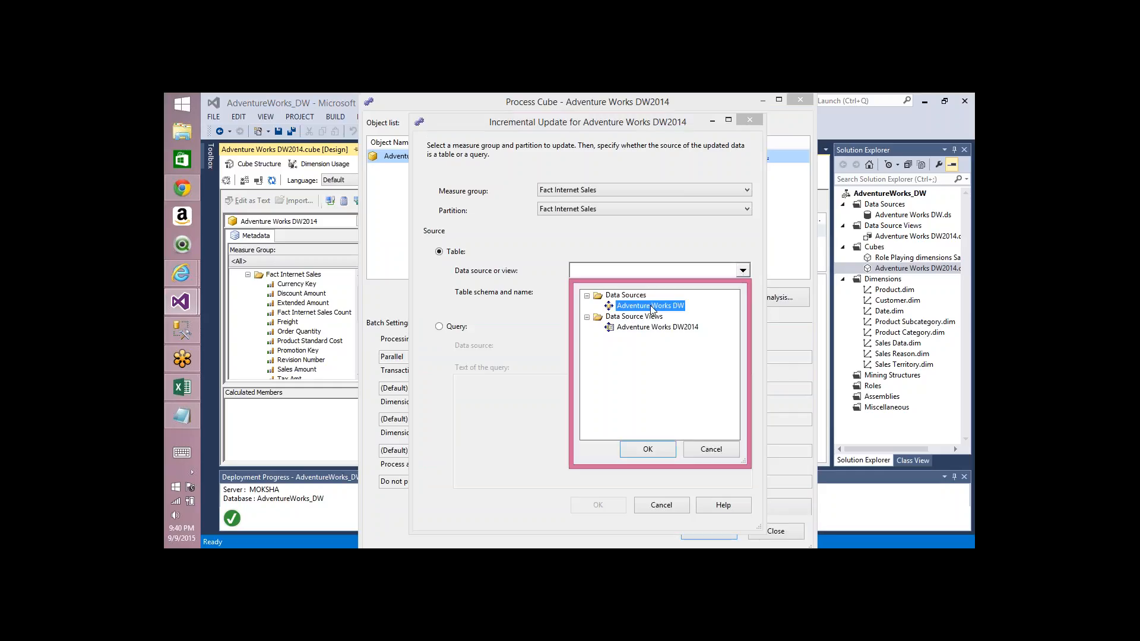
left_click(645, 449)
left_click(600, 291)
type("F")
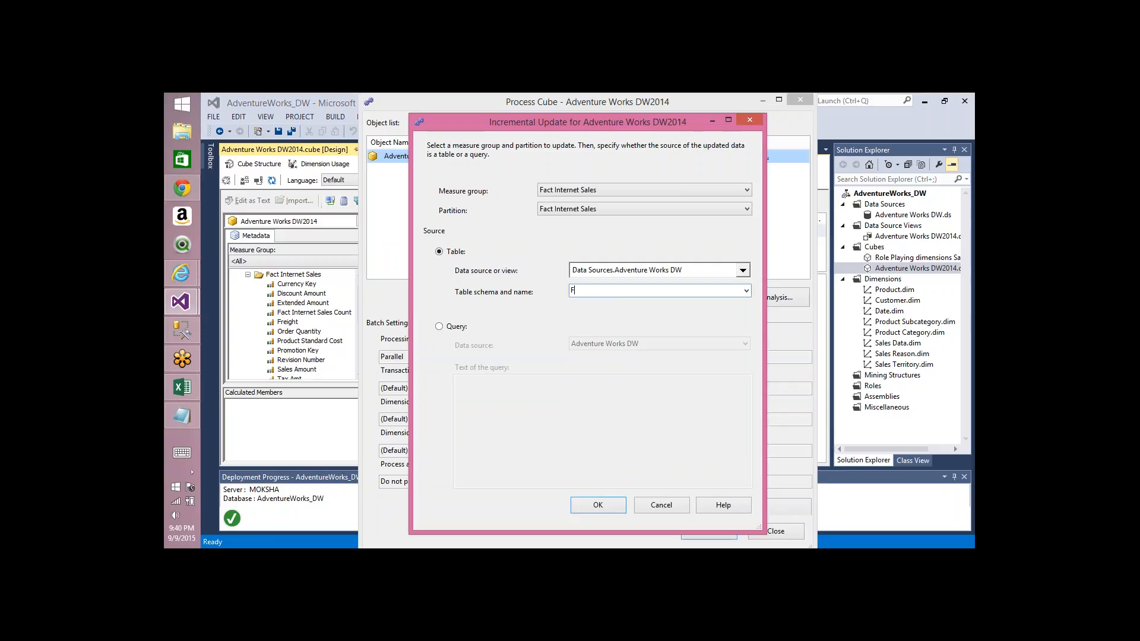
type("actInternetSales")
left_click(596, 504)
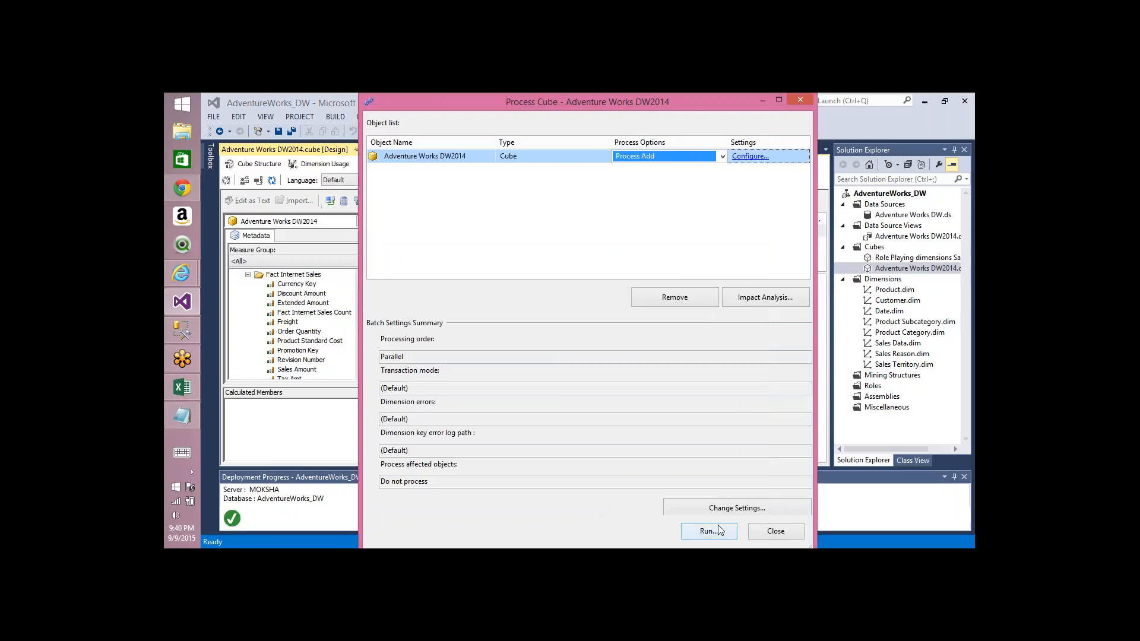
Step: Run the cube processing and close the progress and Process Cube dialogs
left_click(717, 531)
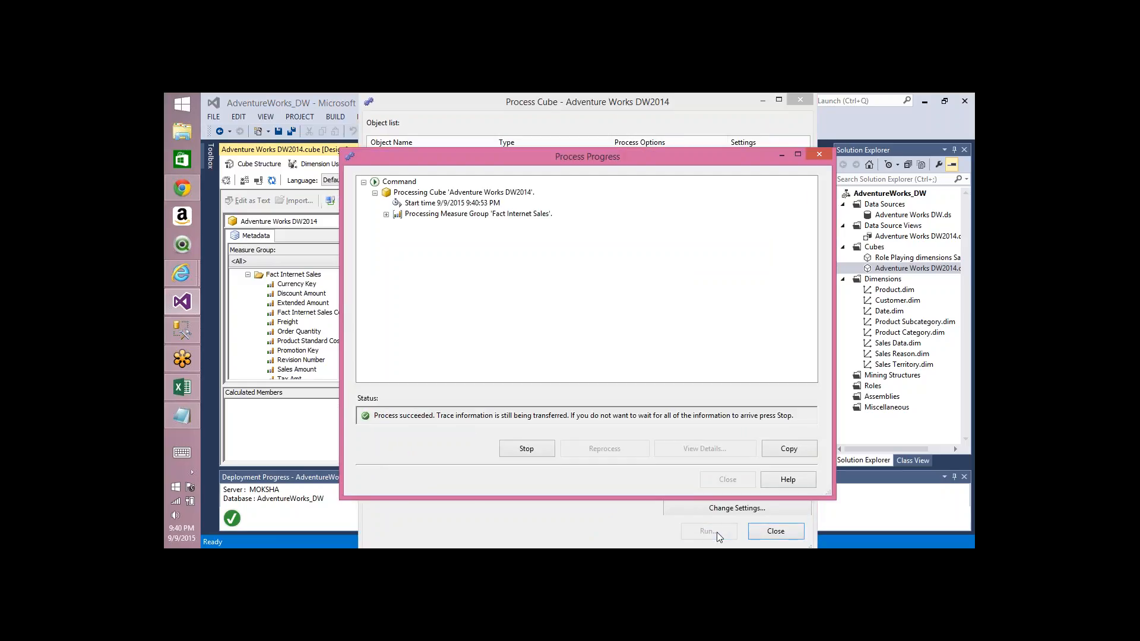
left_click(725, 478)
left_click(775, 532)
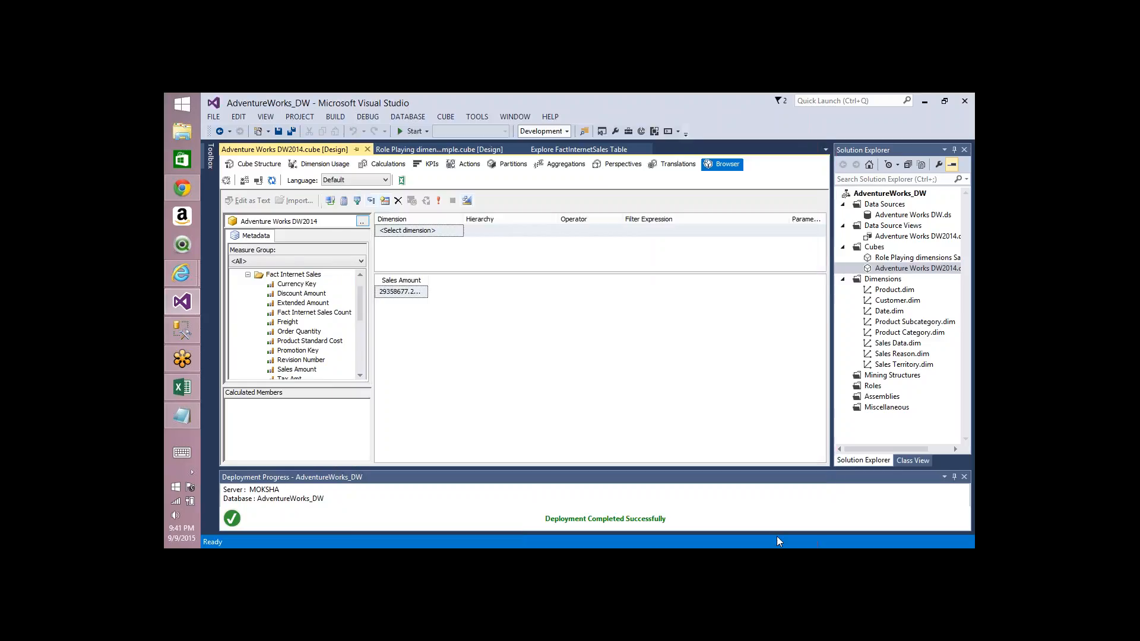
Step: Reconnect the cube browser and re-execute the query to refresh the Sales Amount total
left_click(271, 181)
left_click(258, 181)
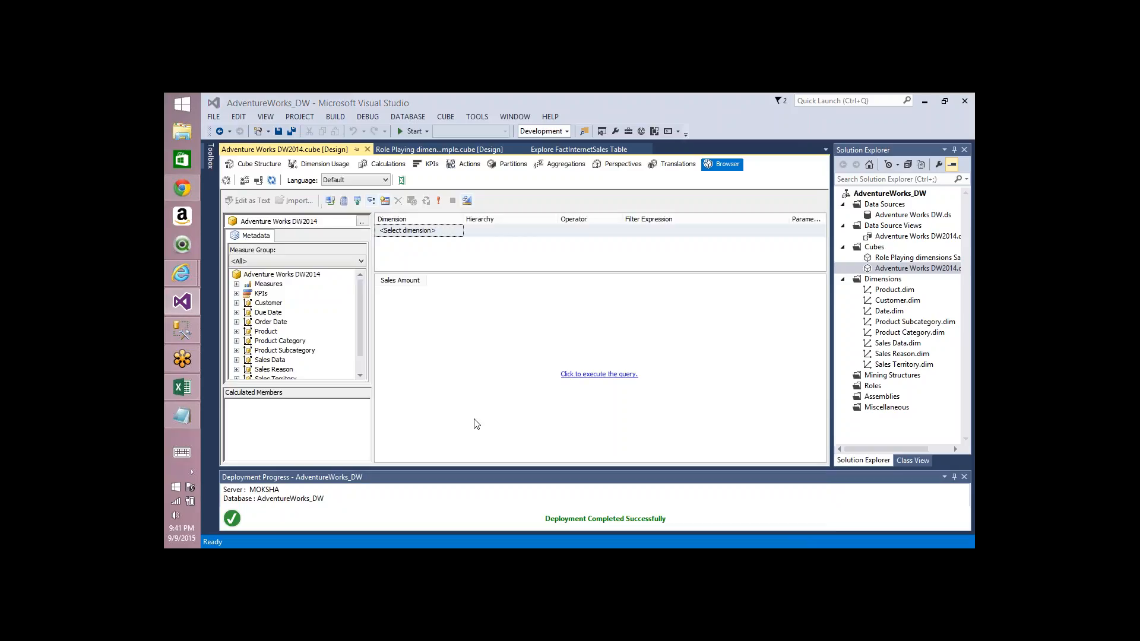
left_click(584, 375)
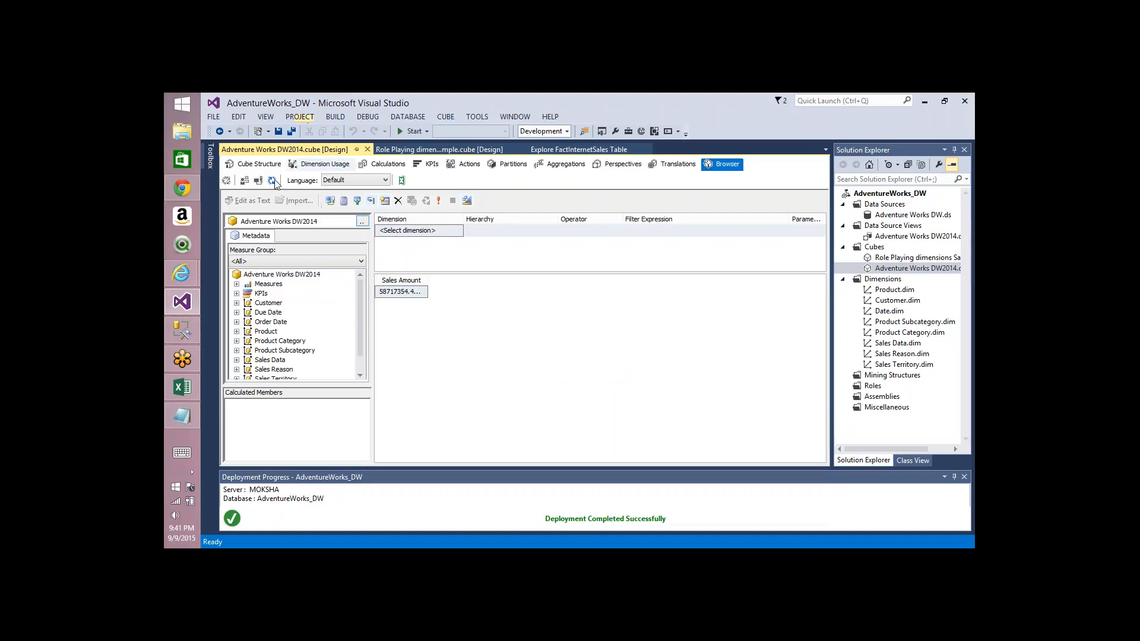
Step: Open cube processing, choose Process Add and open its incremental update configuration
left_click(227, 181)
left_click(722, 156)
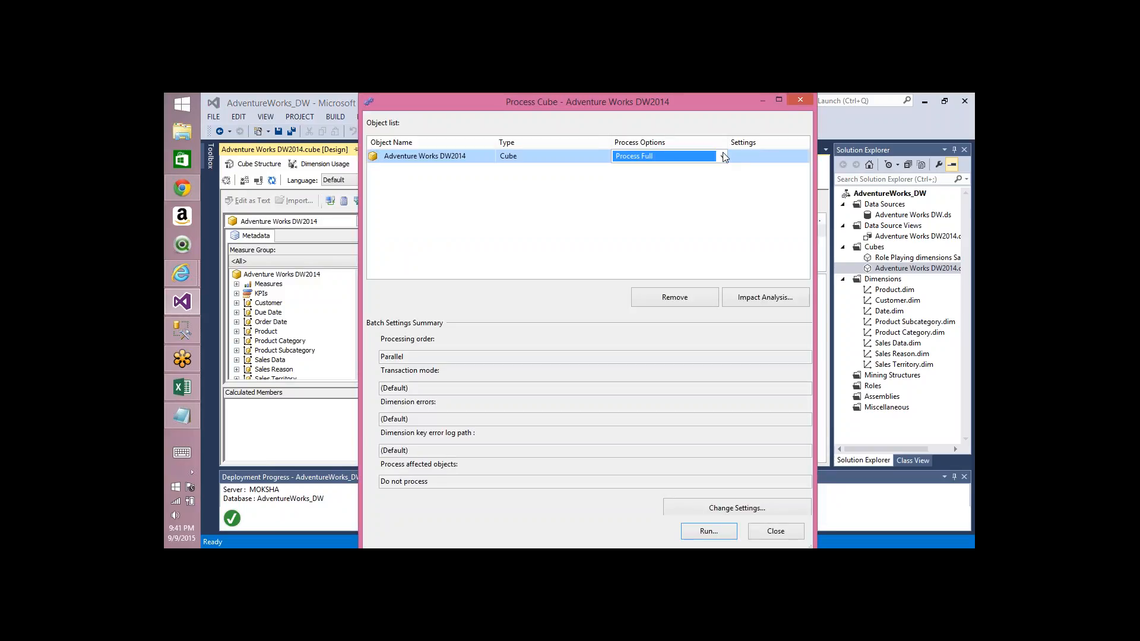
left_click(723, 156)
left_click(649, 233)
left_click(749, 157)
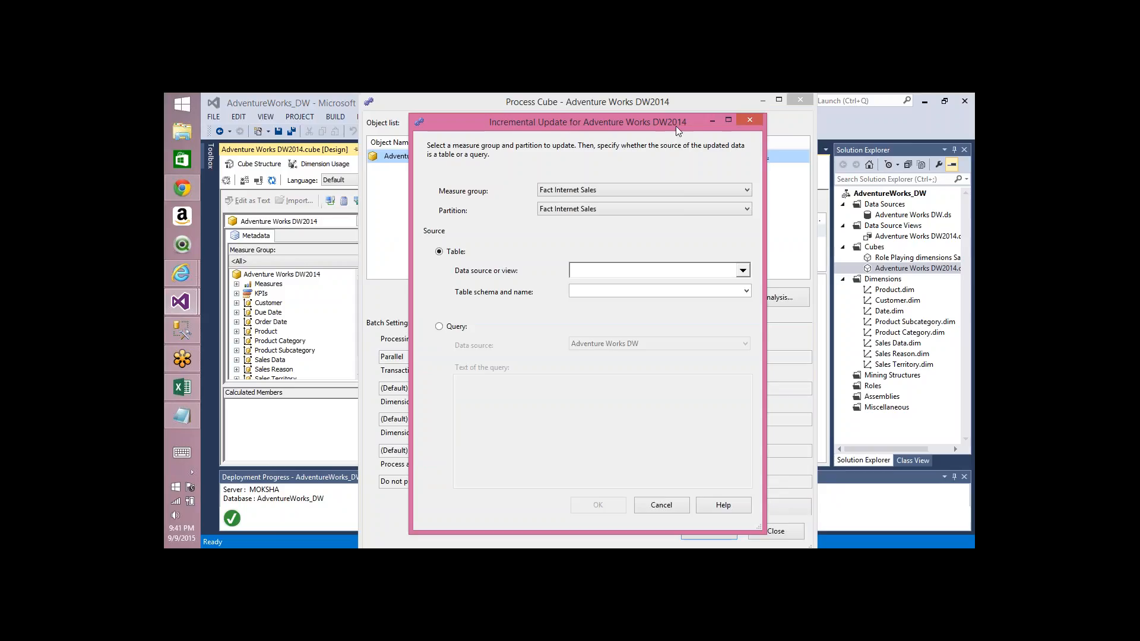
key("ctrl+2")
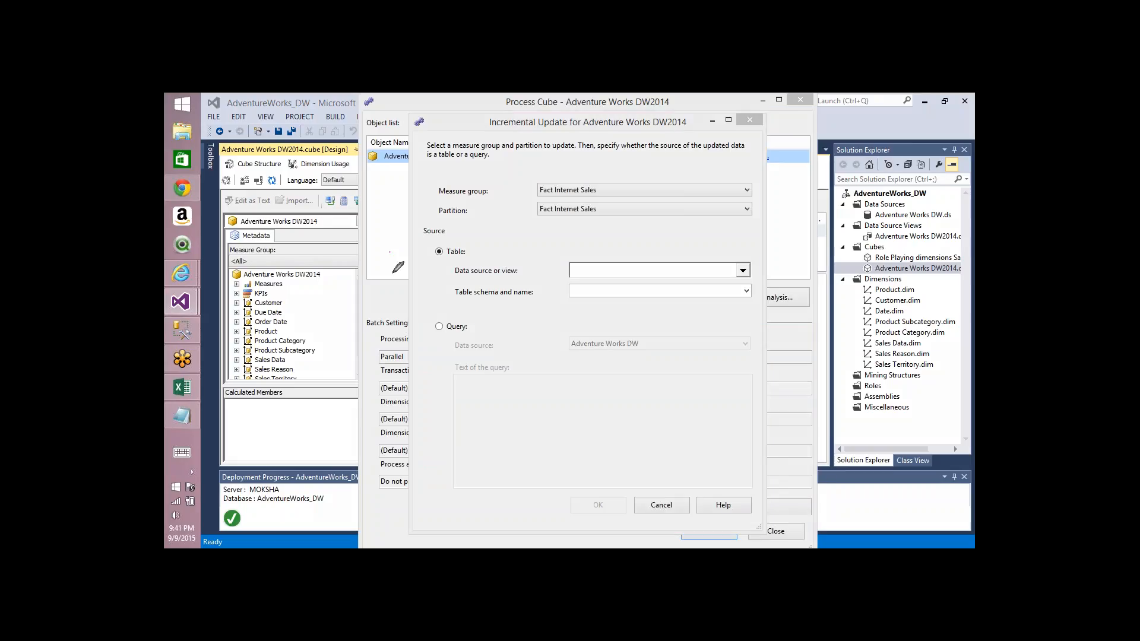
mouse_move(389, 251)
left_mouse_down()
mouse_move(517, 350)
mouse_move(409, 237)
mouse_move(387, 253)
left_mouse_up()
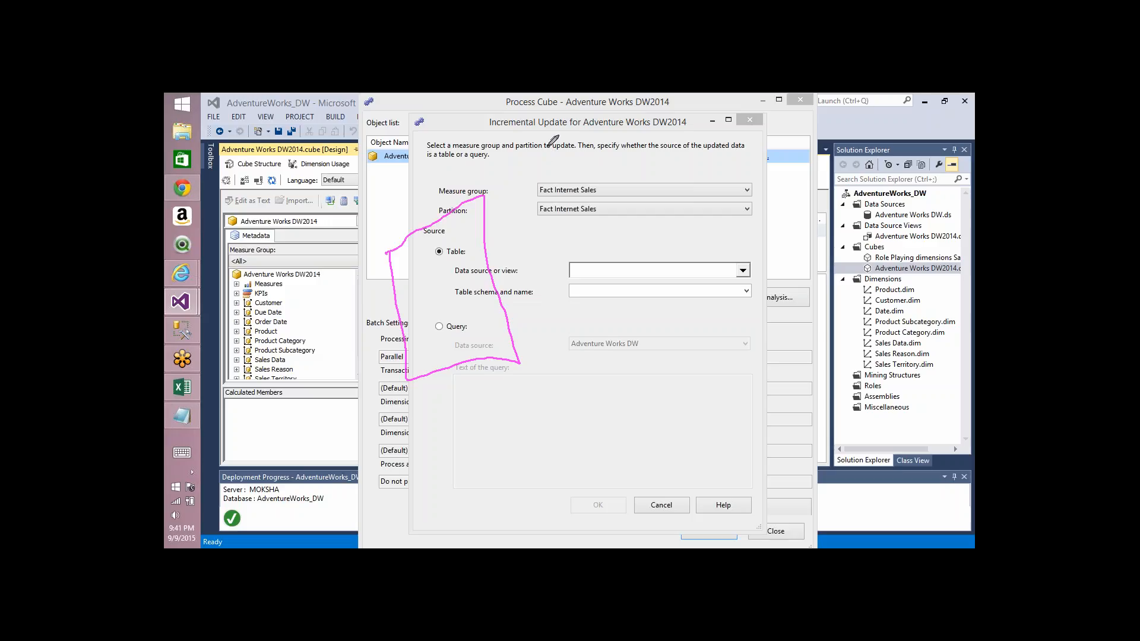
mouse_move(553, 140)
left_mouse_down()
mouse_move(554, 186)
mouse_move(595, 156)
mouse_move(557, 142)
left_mouse_up()
mouse_move(770, 208)
left_mouse_down()
mouse_move(783, 325)
mouse_move(843, 217)
mouse_move(746, 224)
left_mouse_up()
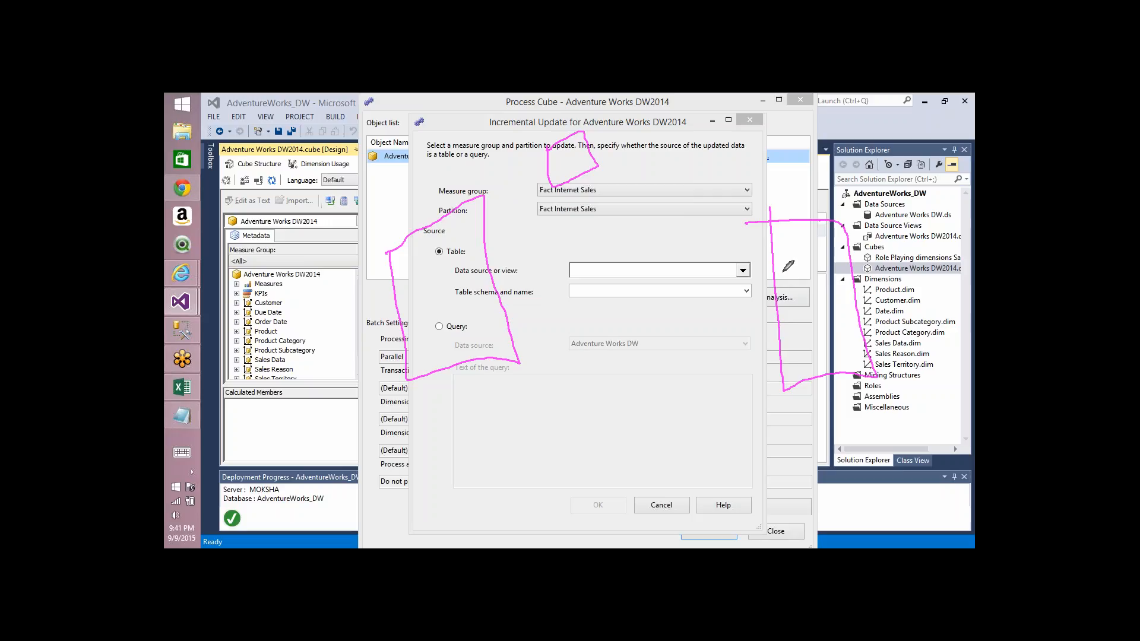
left_click(795, 295)
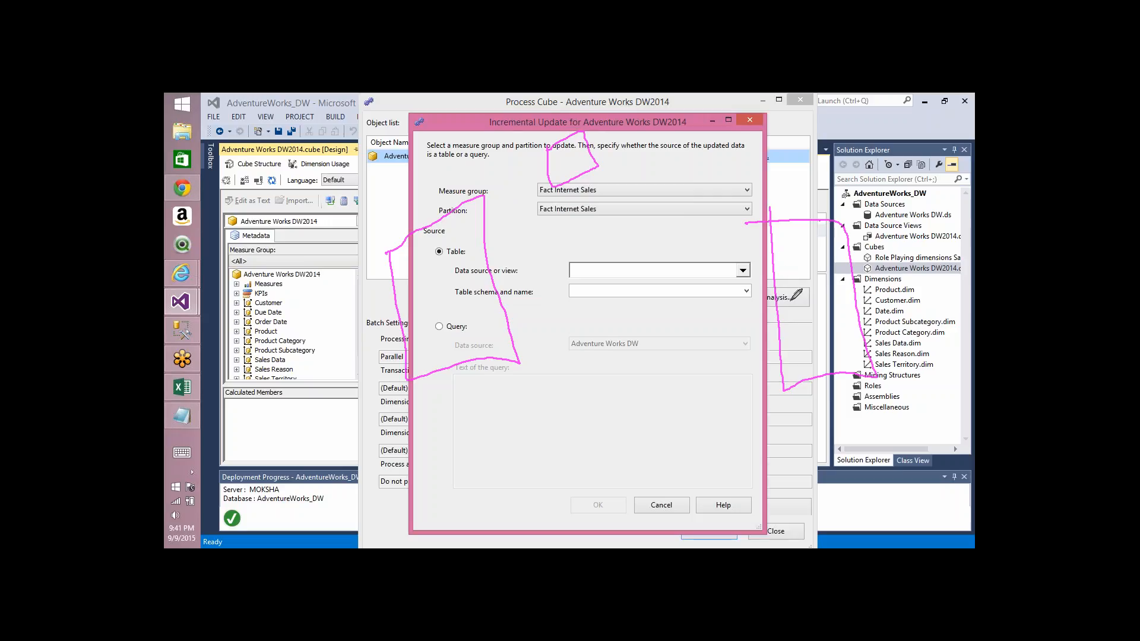
mouse_move(793, 300)
left_mouse_down()
mouse_move(597, 185)
mouse_move(611, 177)
left_mouse_up()
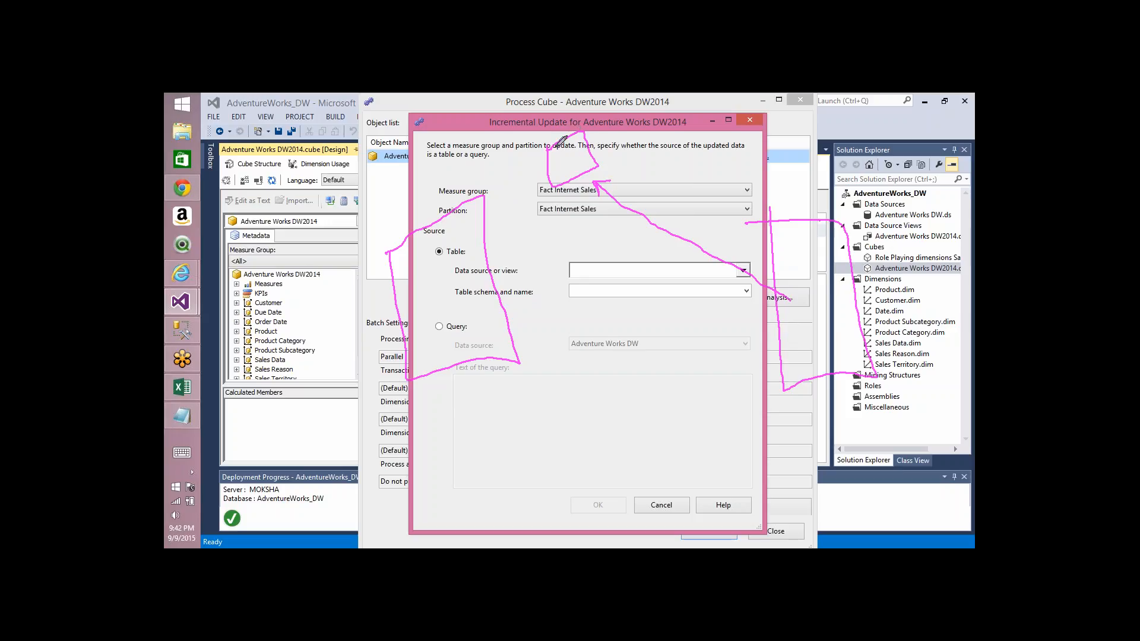
mouse_move(864, 332)
left_mouse_down()
mouse_move(802, 345)
mouse_move(861, 325)
mouse_move(841, 339)
left_mouse_up()
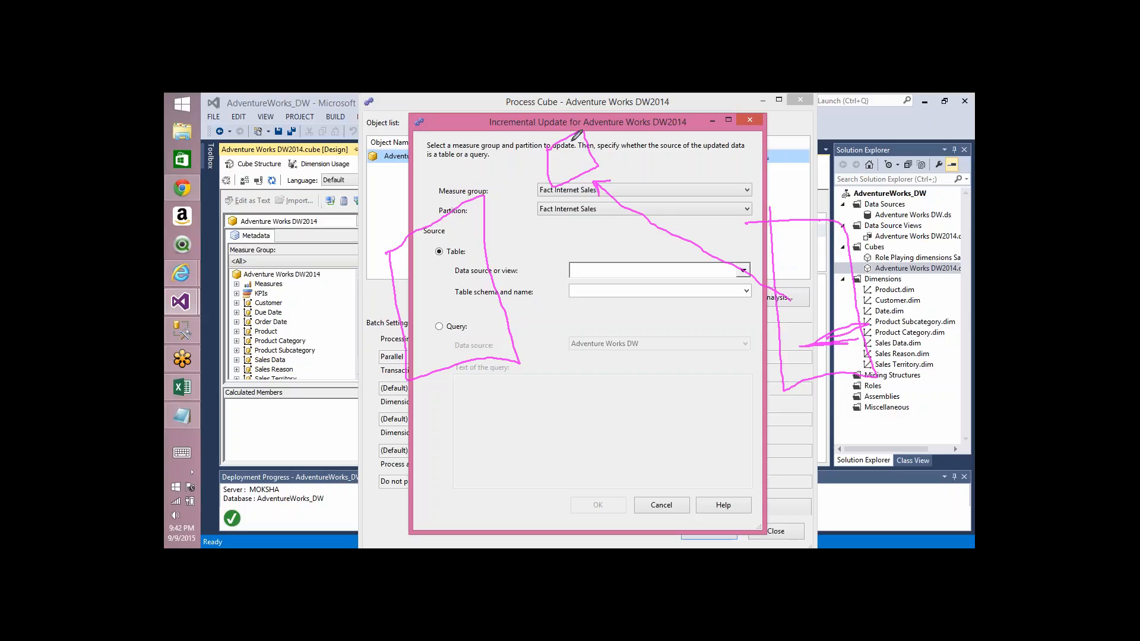
left_click_drag(575, 135, 486, 241)
left_click_drag(492, 203, 509, 252)
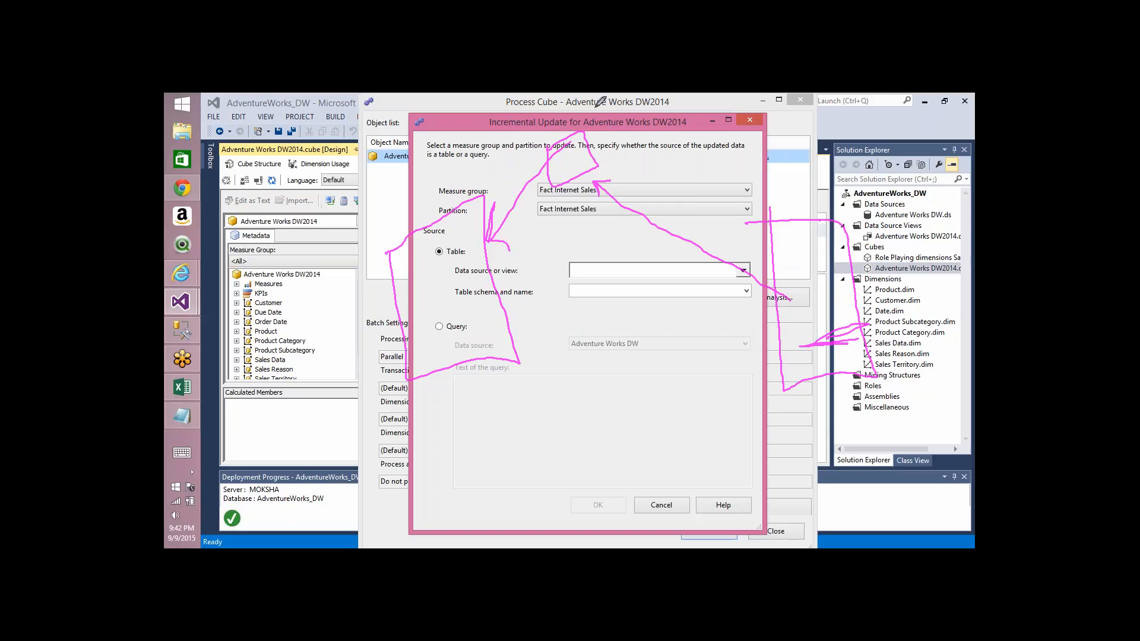
mouse_move(599, 102)
left_mouse_down()
mouse_move(589, 139)
mouse_move(601, 148)
left_mouse_up()
left_click_drag(779, 299, 585, 177)
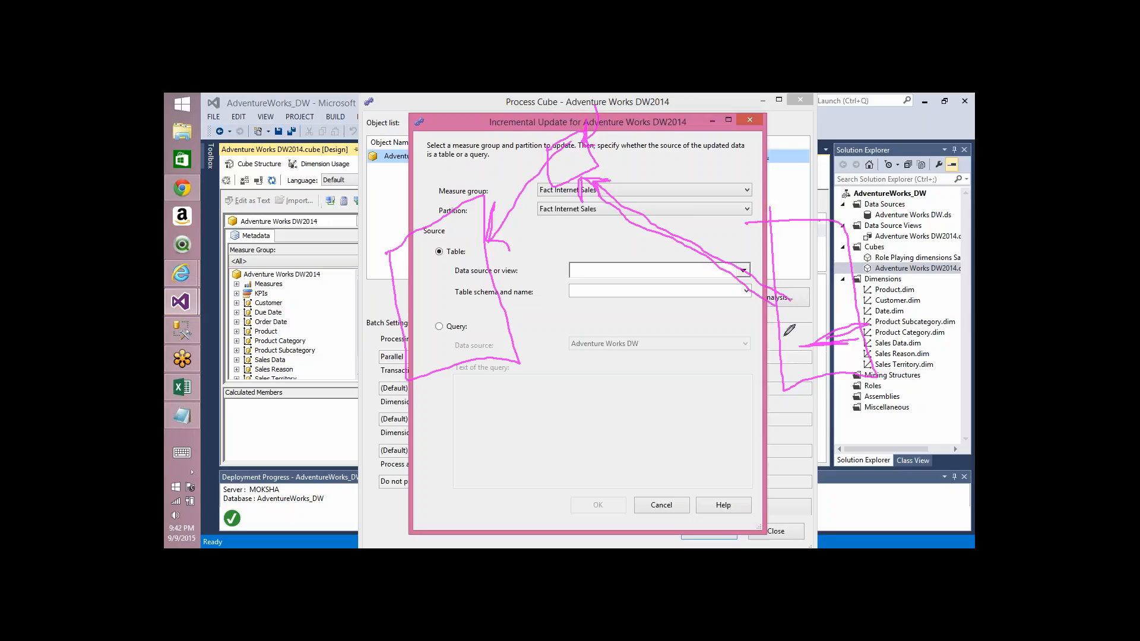
mouse_move(783, 335)
left_mouse_down()
mouse_move(537, 300)
mouse_move(542, 324)
left_mouse_up()
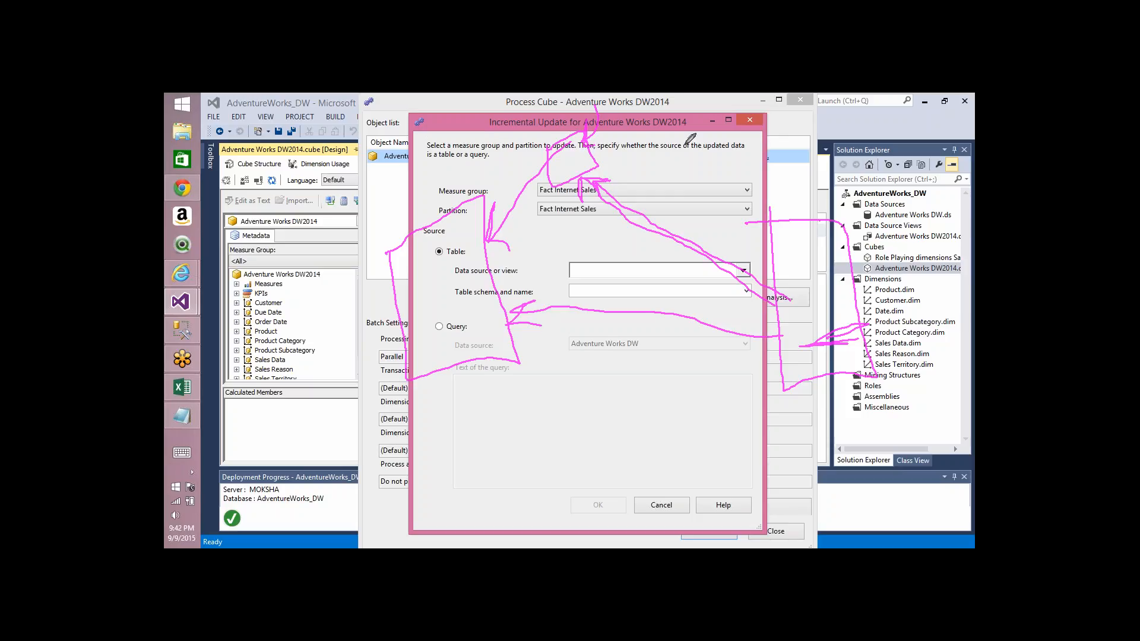
left_click(649, 132)
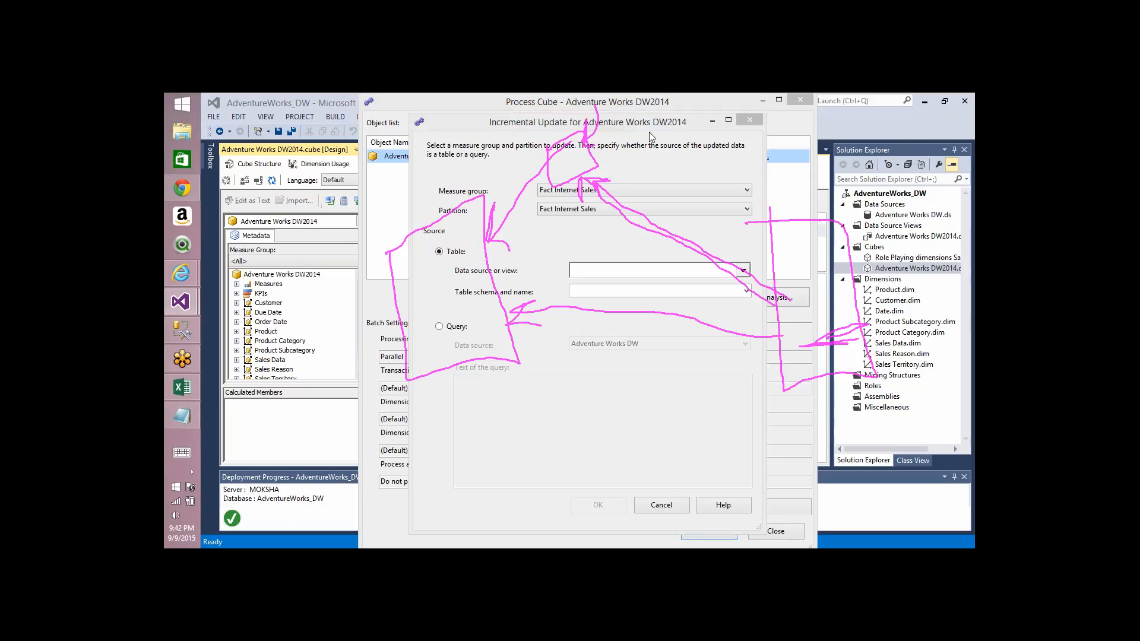
left_click(771, 140)
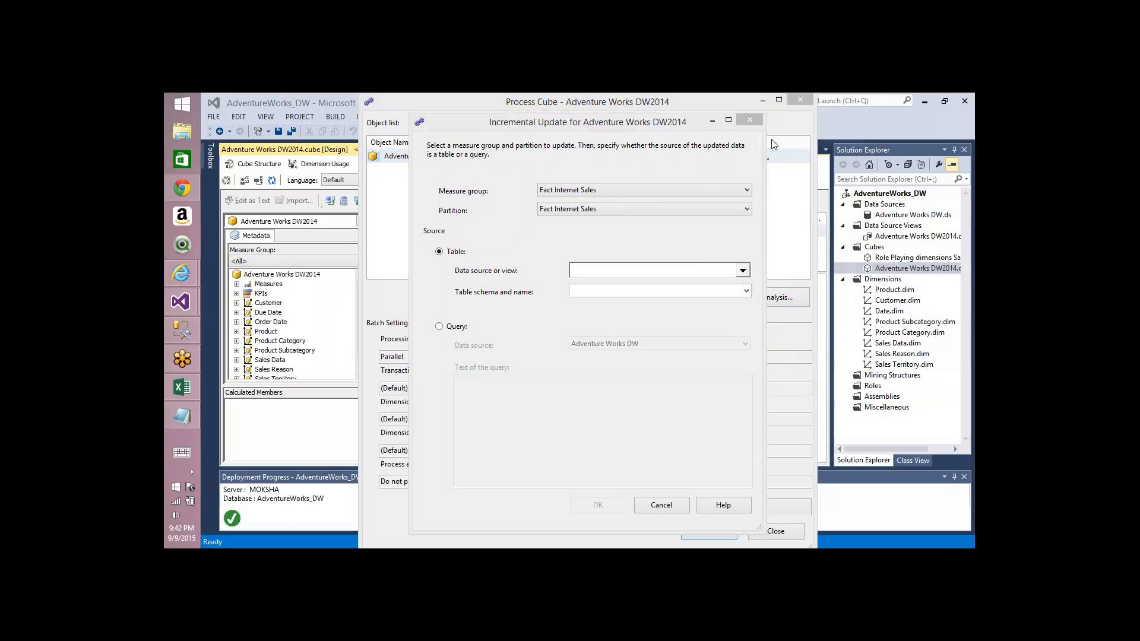
Step: Switch the incremental update source to a query and enter select * from factinternetsales where date = currentdate
left_click(453, 324)
left_click(454, 327)
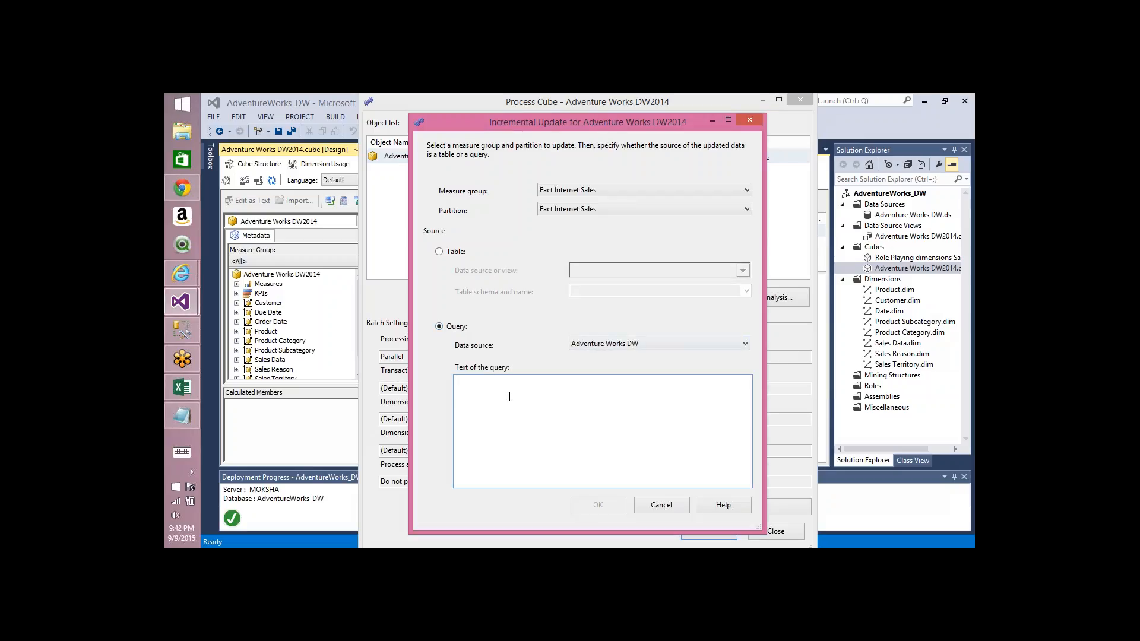
left_click(509, 394)
type("select * from factinternetsales")
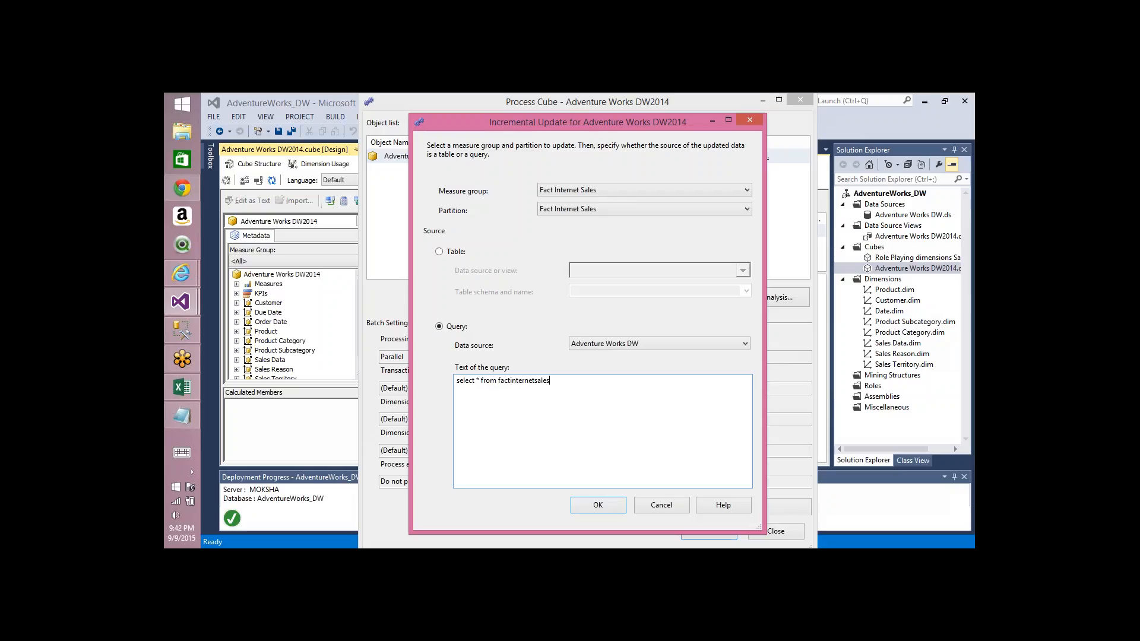
type(" where date = currentdate")
key("ctrl+a")
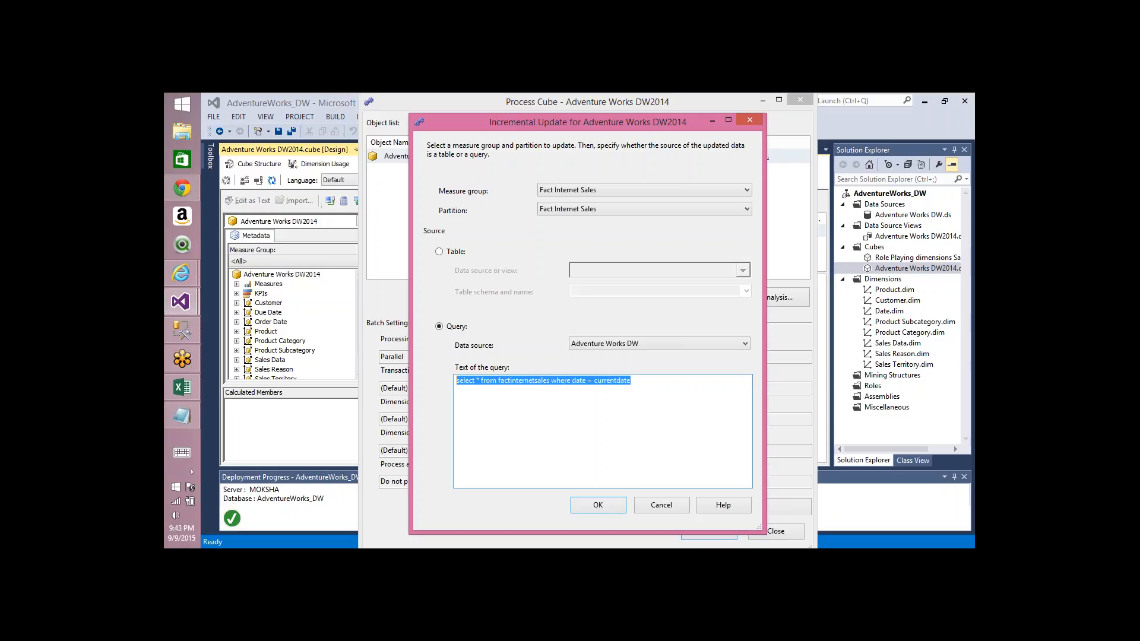
Step: Edit the query to read from factinternetsales_staging without the date filter, then cancel and close the processing dialogs
left_click_drag(456, 381, 460, 380)
left_click(465, 380)
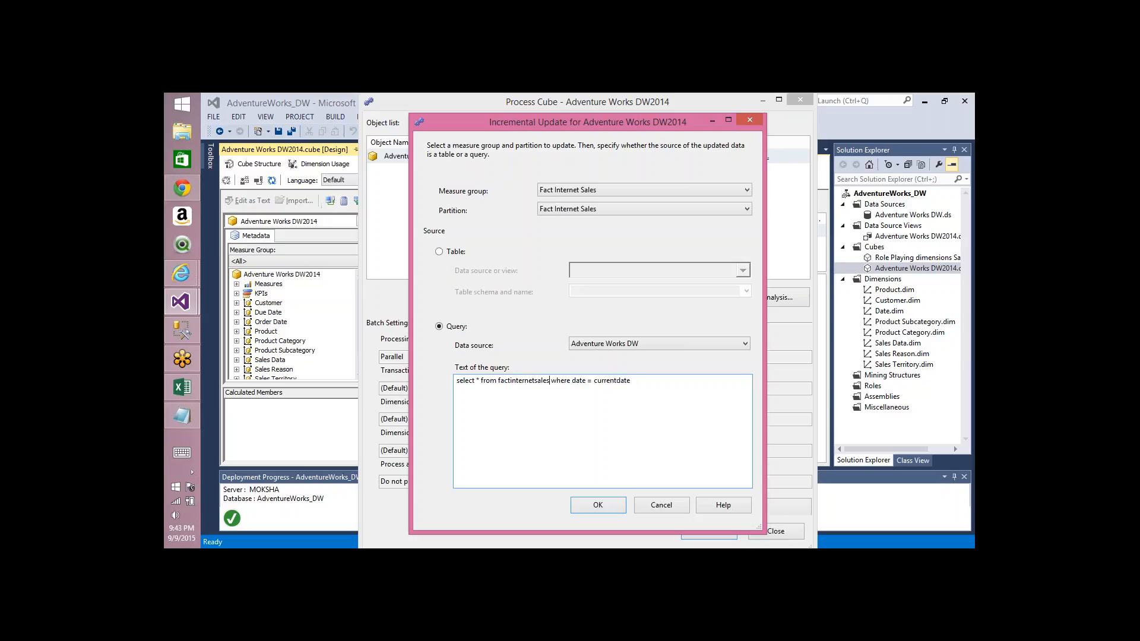
type("_staging")
key("ctrl+shift+Right")
key("ctrl+shift+Right")
key("ctrl+shift+Right")
key("ctrl+shift+Right")
key("Delete")
left_click(651, 507)
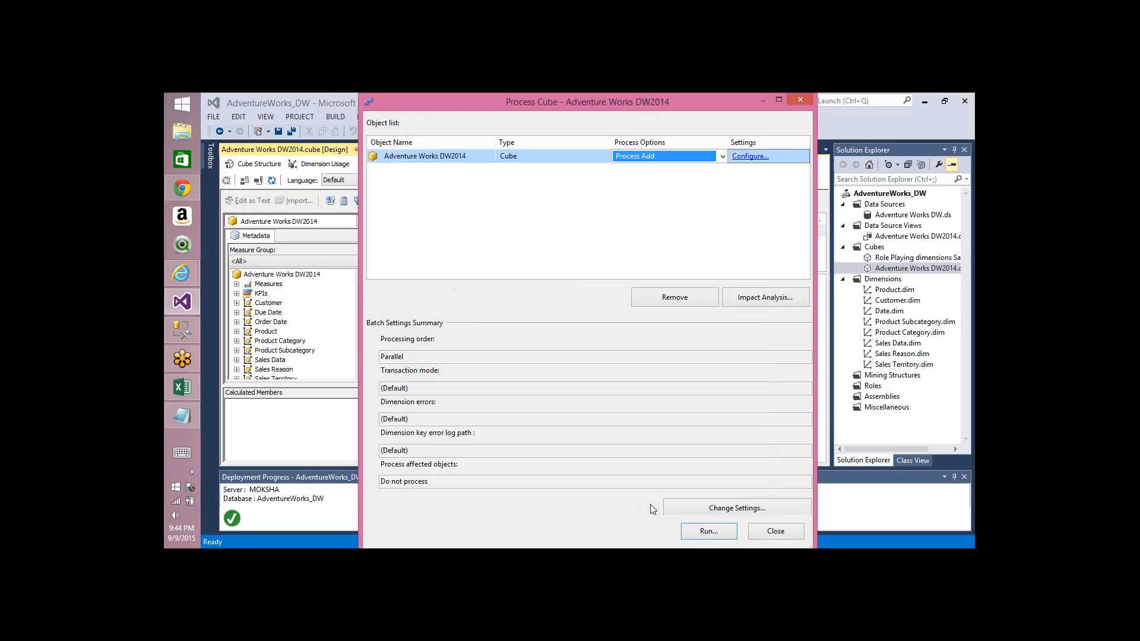
left_click(774, 533)
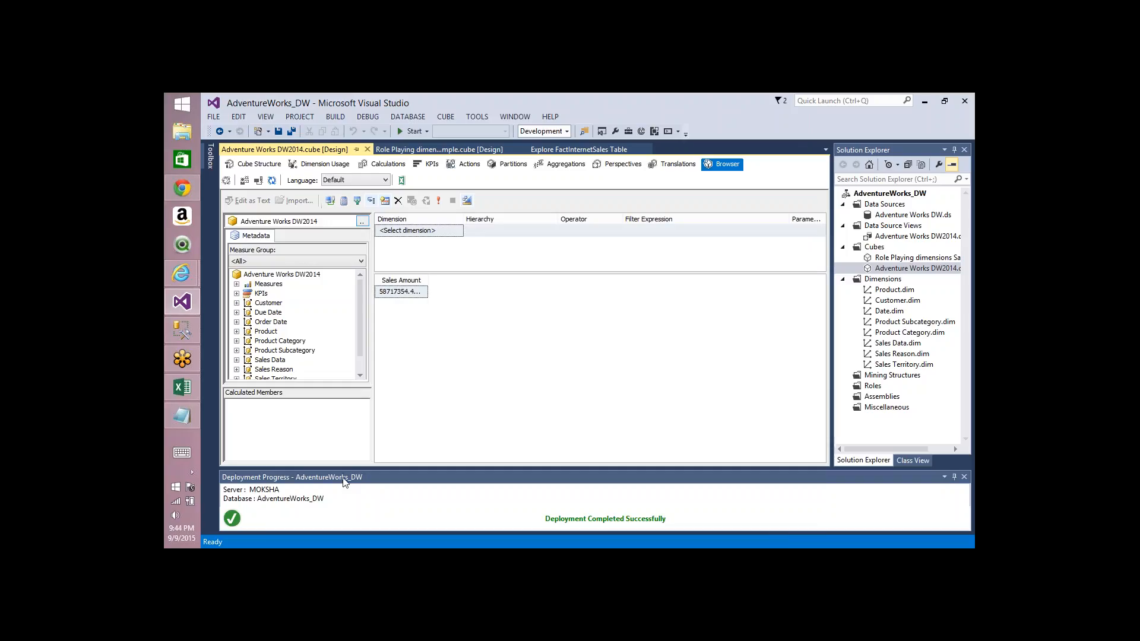
Step: Switch to SQL Server Management Studio, script a Process Full of the AdventureWorks_DW database as XMLA and execute it
left_click(188, 343)
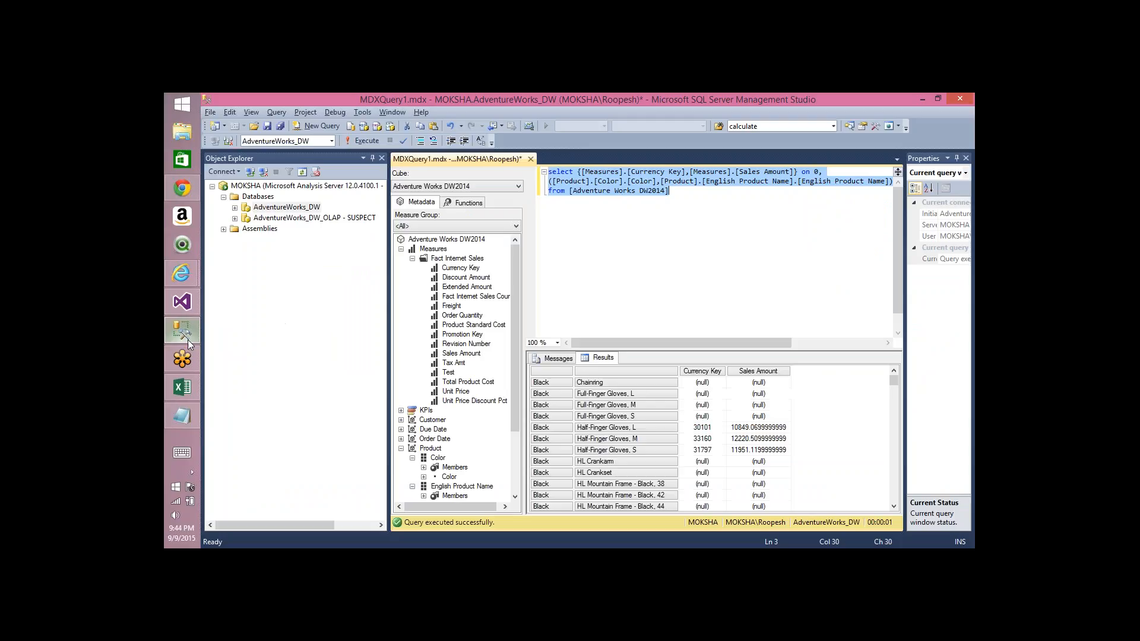
left_click(284, 209)
left_click(271, 209)
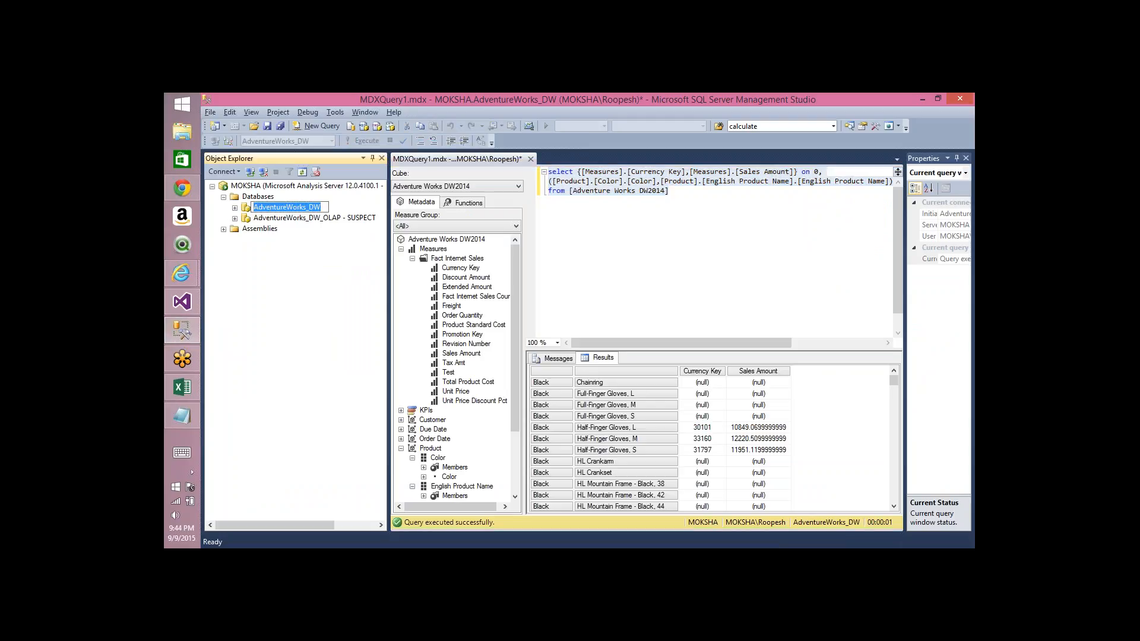
left_click(314, 218)
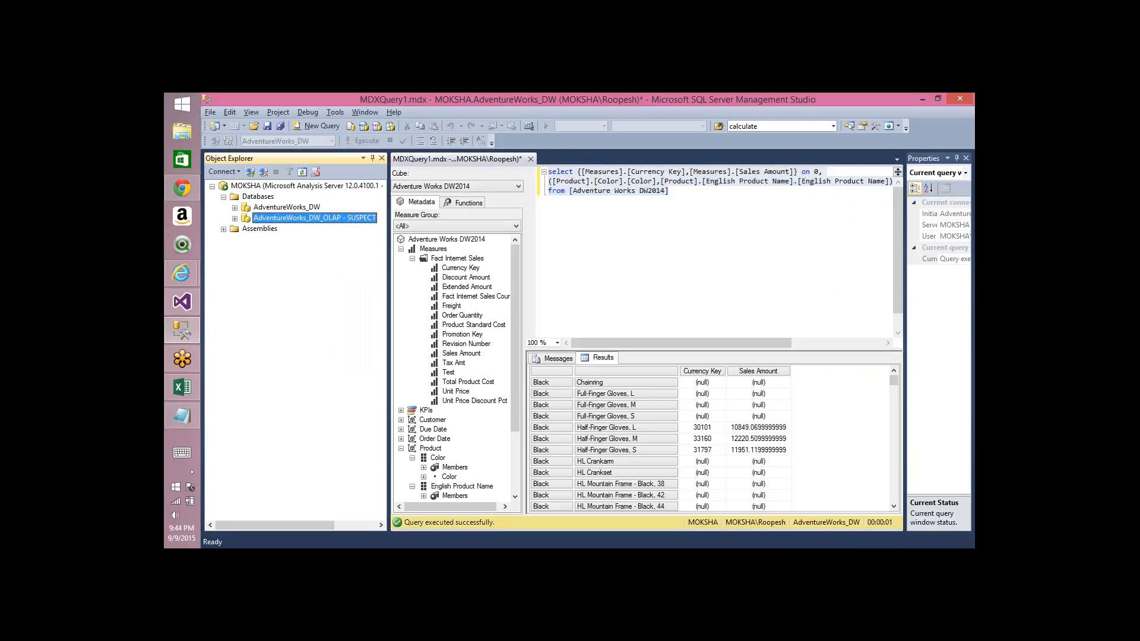
right_click(287, 208)
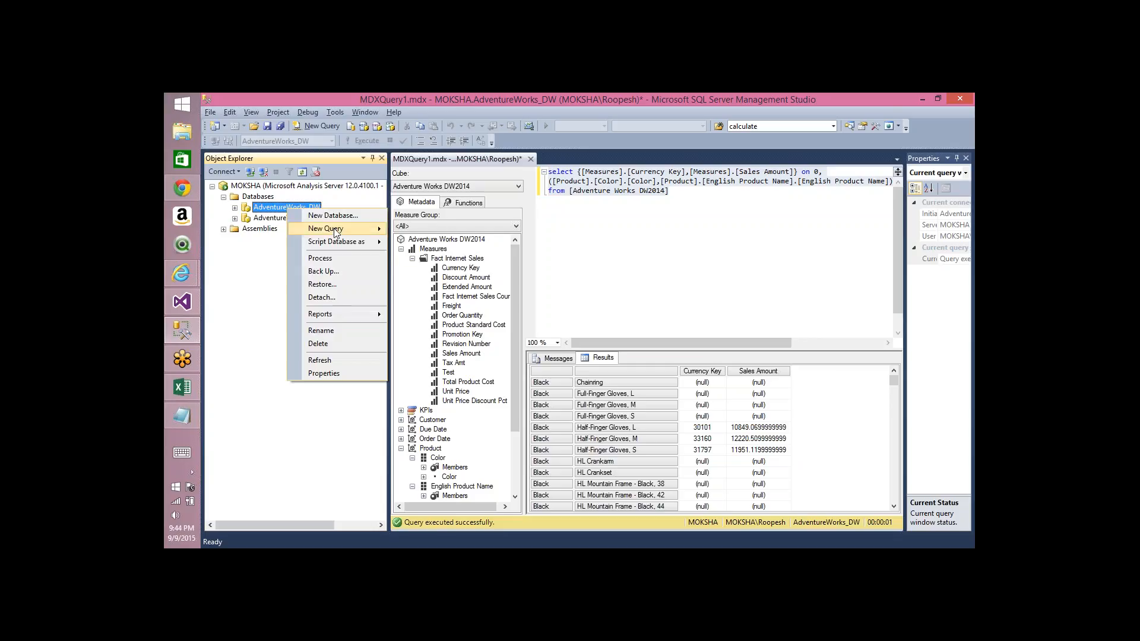
left_click(320, 258)
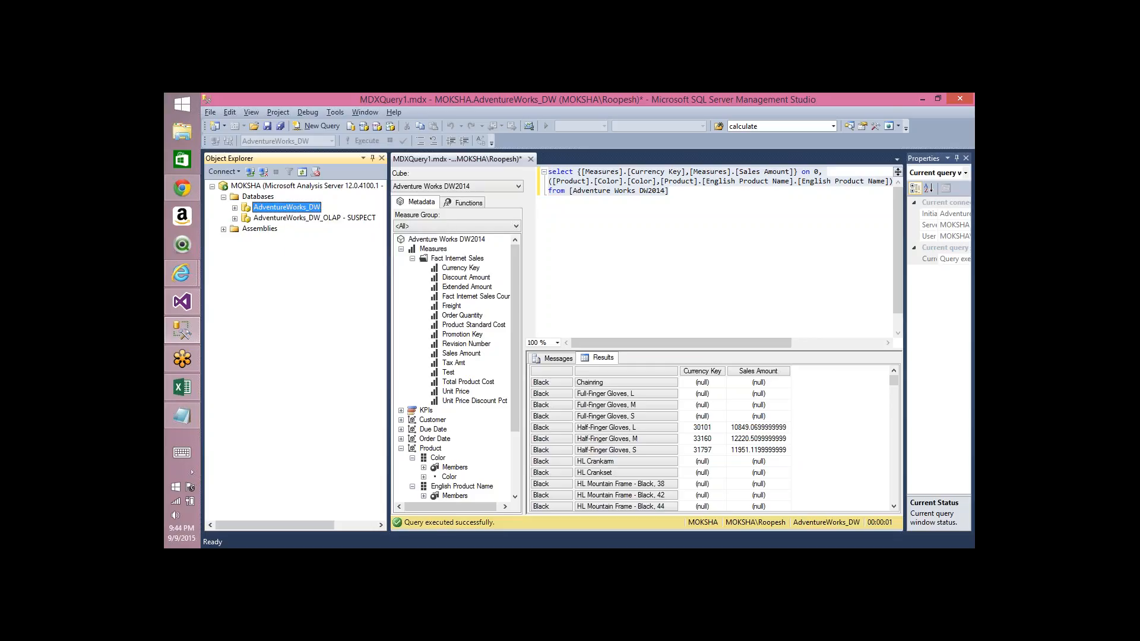
left_click(545, 221)
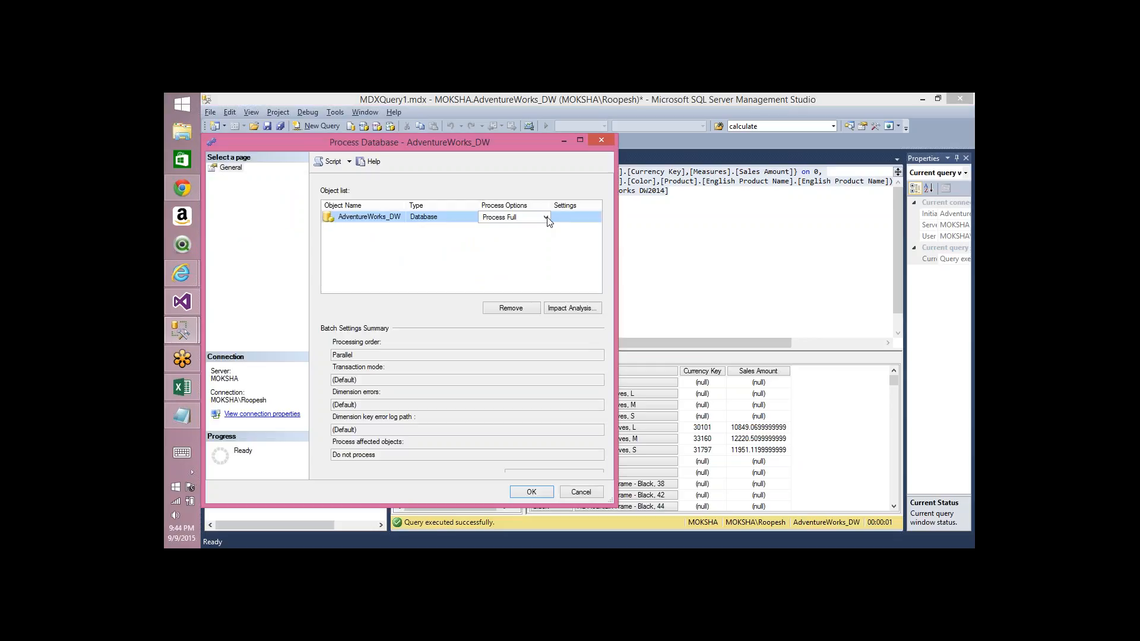
left_click(546, 218)
left_click(547, 218)
left_click(328, 160)
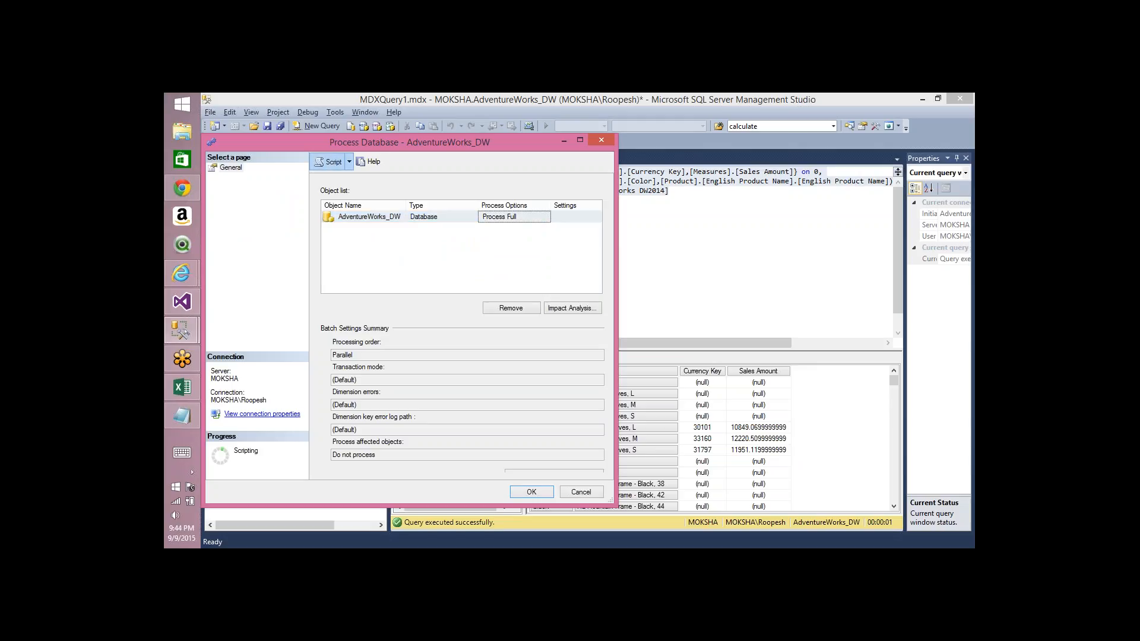
left_click(581, 492)
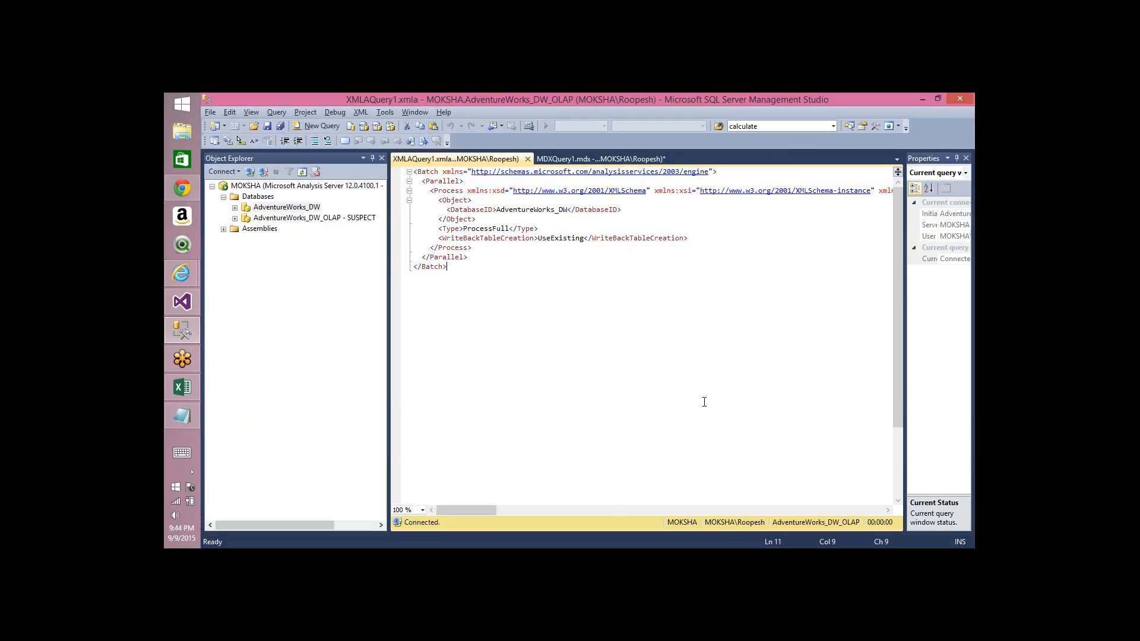
key("F5")
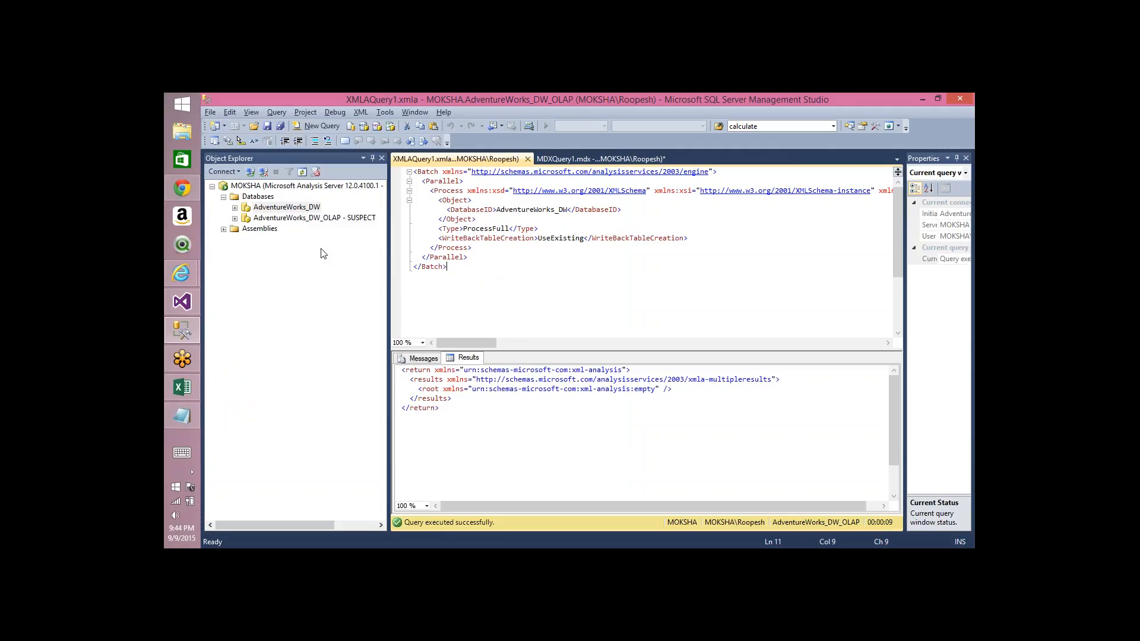
Step: Open processing for the Fact Internet Sales measure group in SSMS, choose Process Add and open its incremental update configuration
left_click(235, 208)
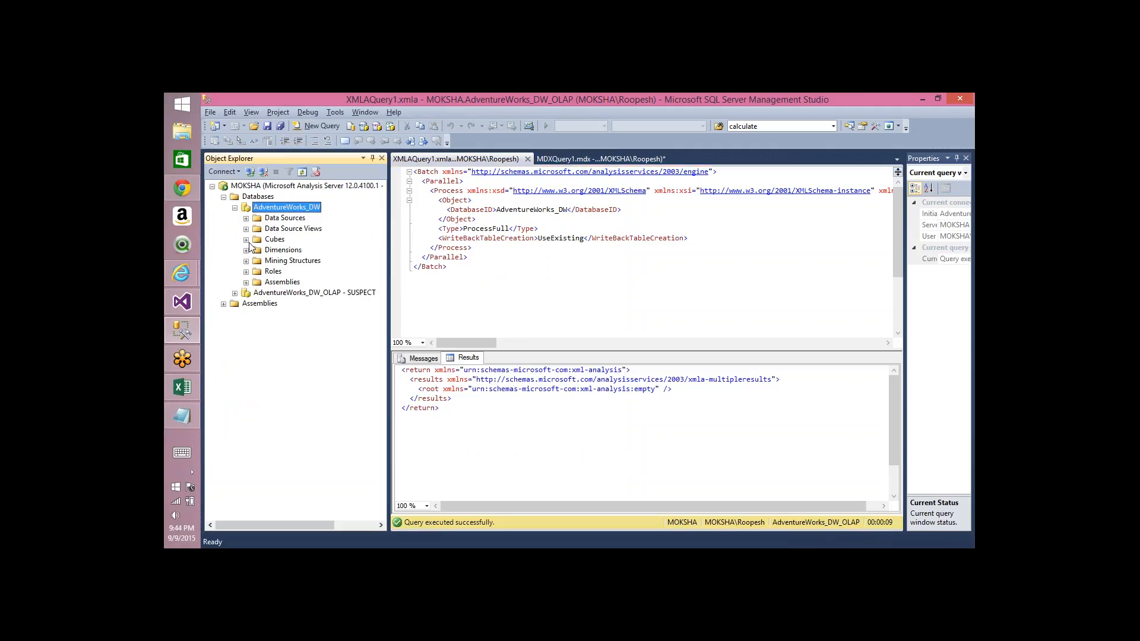
left_click(245, 240)
left_click(257, 250)
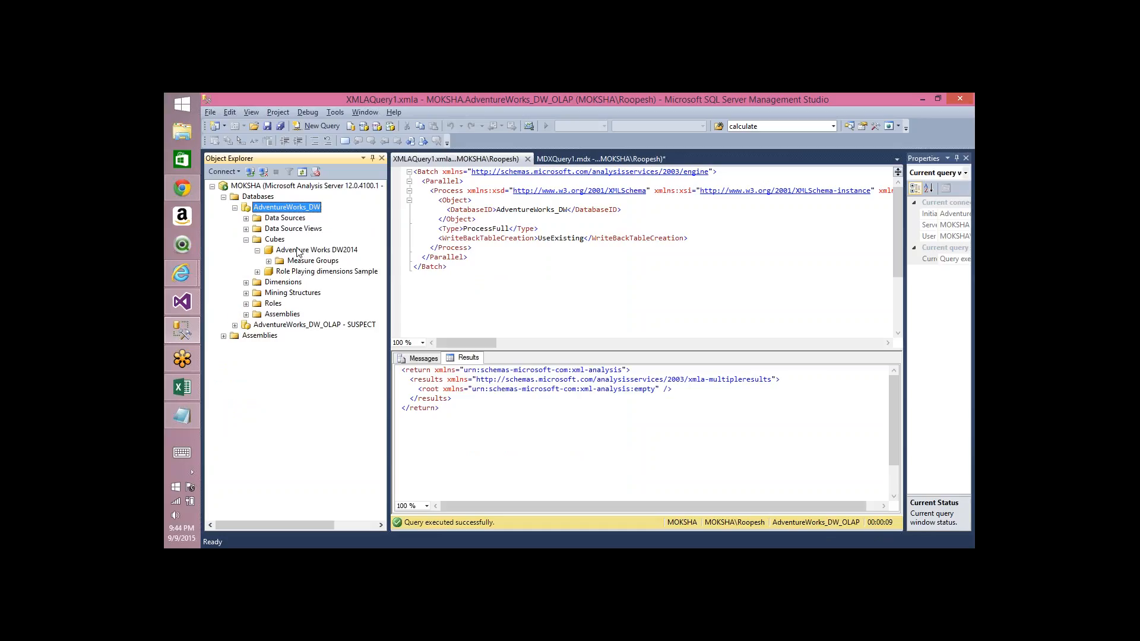
left_click(269, 261)
left_click(312, 272)
right_click(312, 273)
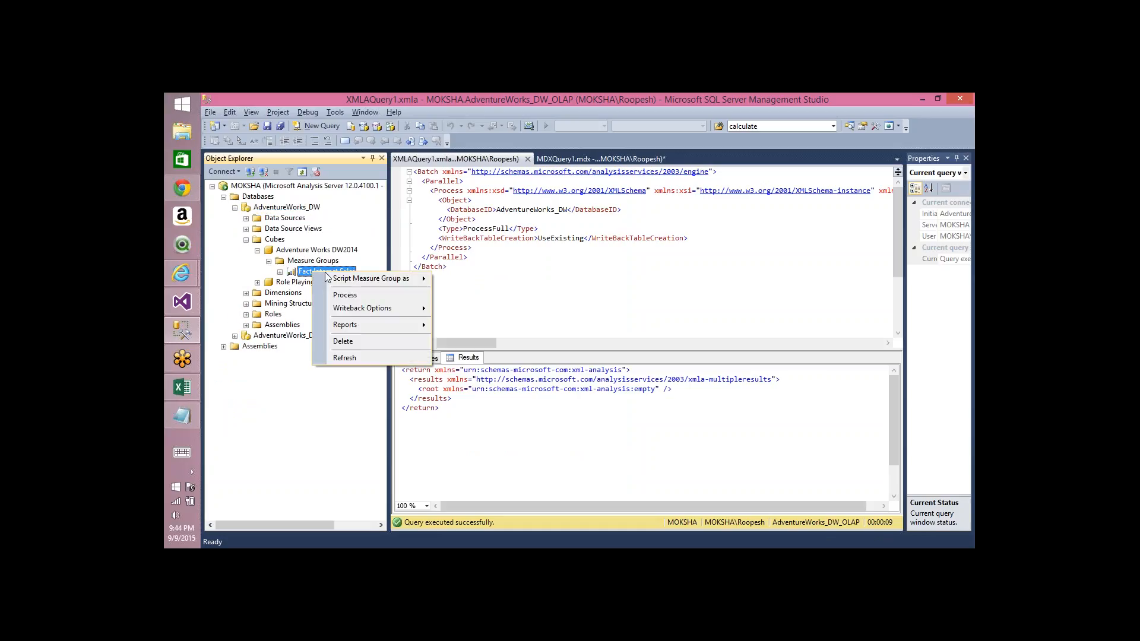
left_click(363, 299)
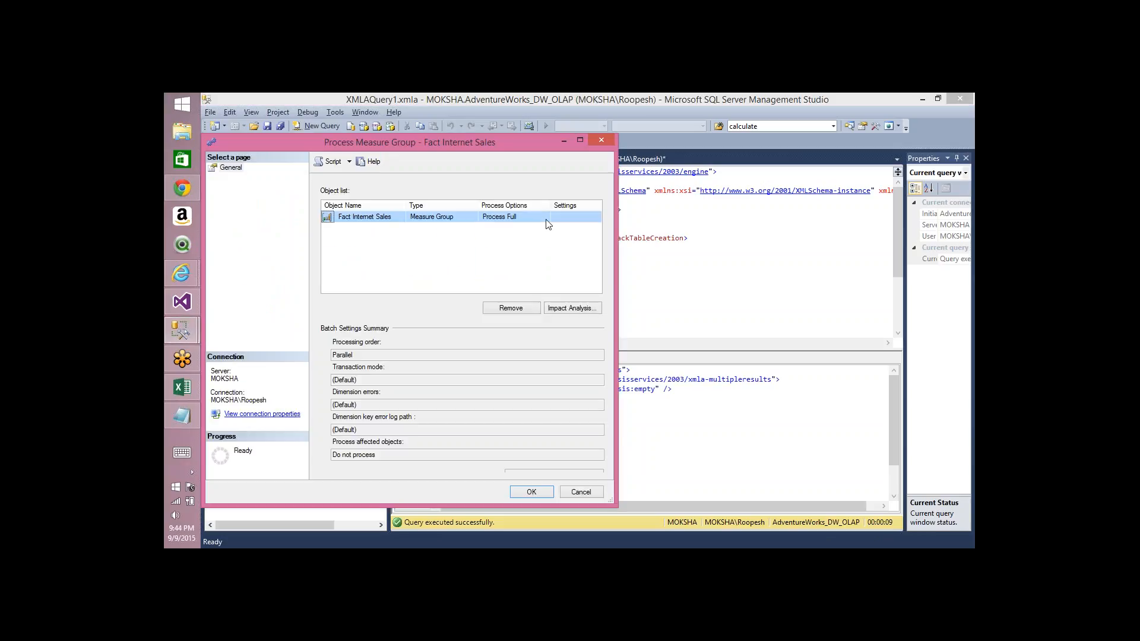
left_click(535, 217)
left_click(518, 264)
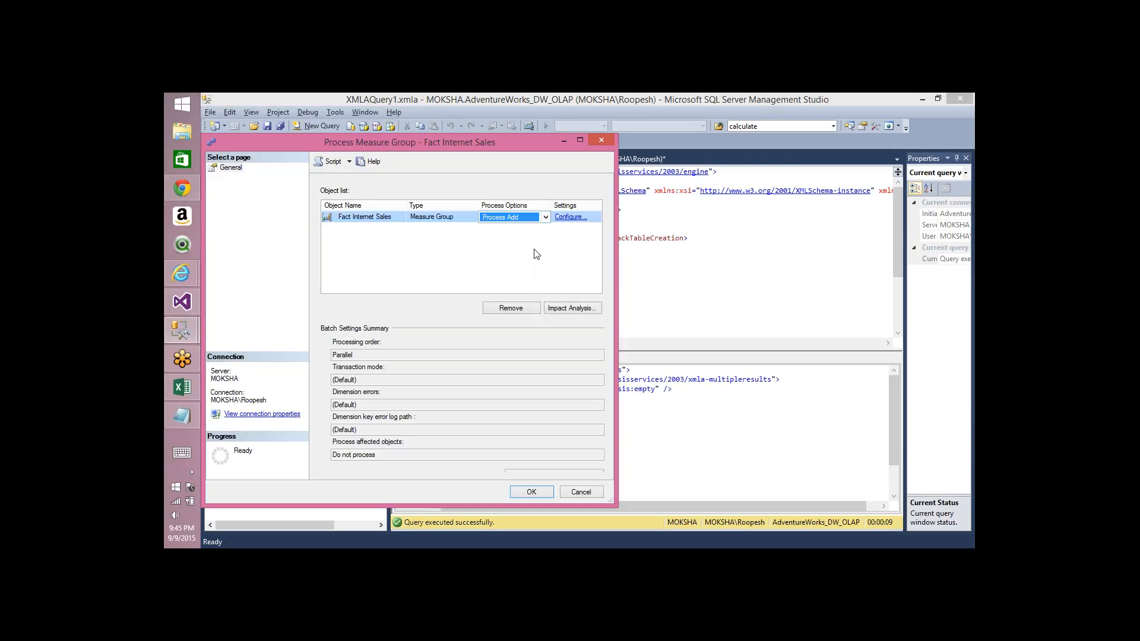
left_click(570, 217)
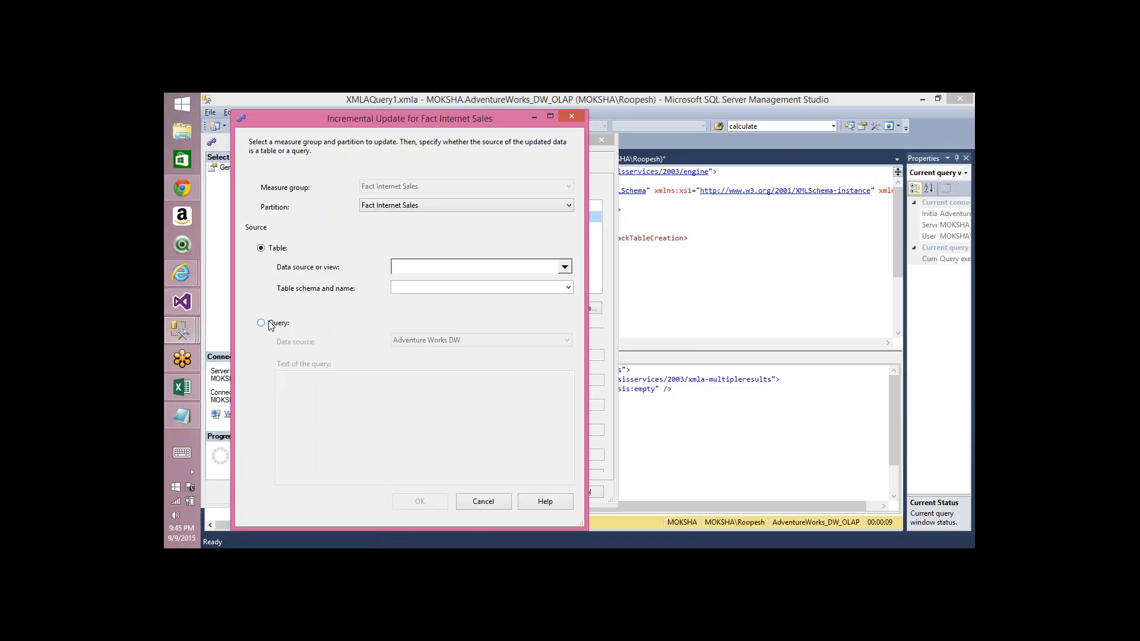
Step: Set the incremental update source table to the Adventure Works DW data source and FactInternetSales, and confirm
left_click(433, 269)
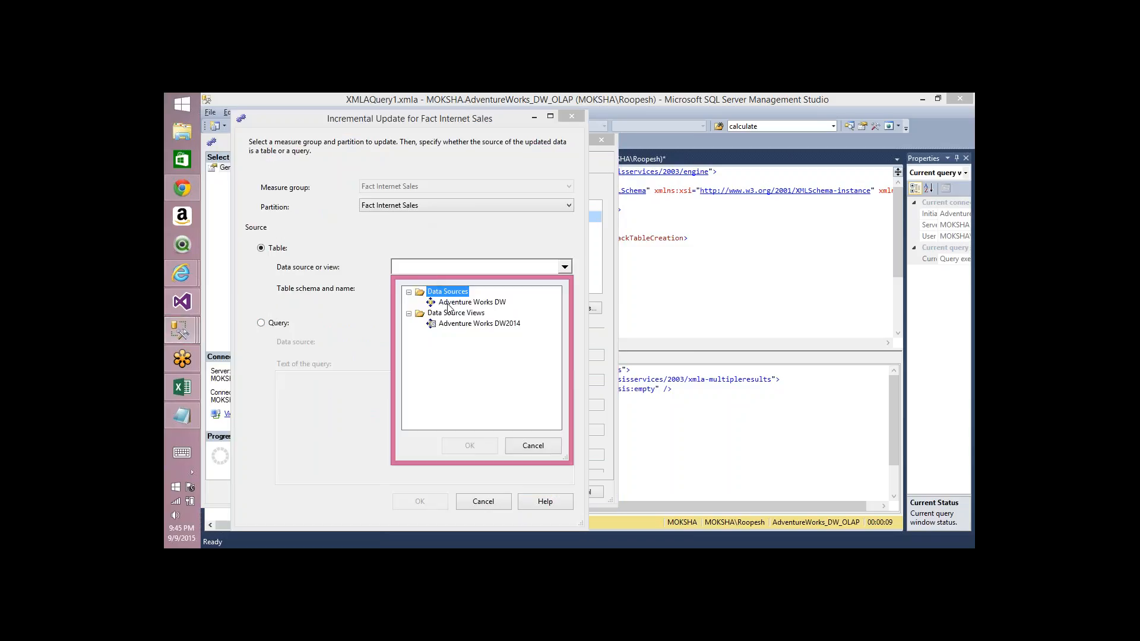
left_click(463, 302)
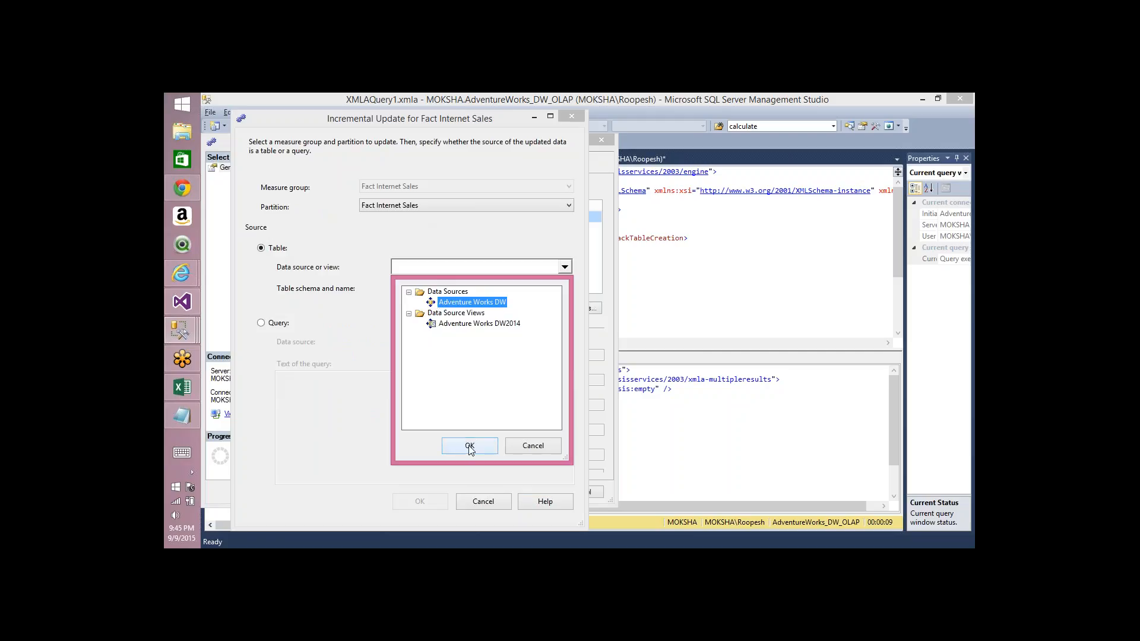
left_click(470, 446)
left_click(451, 288)
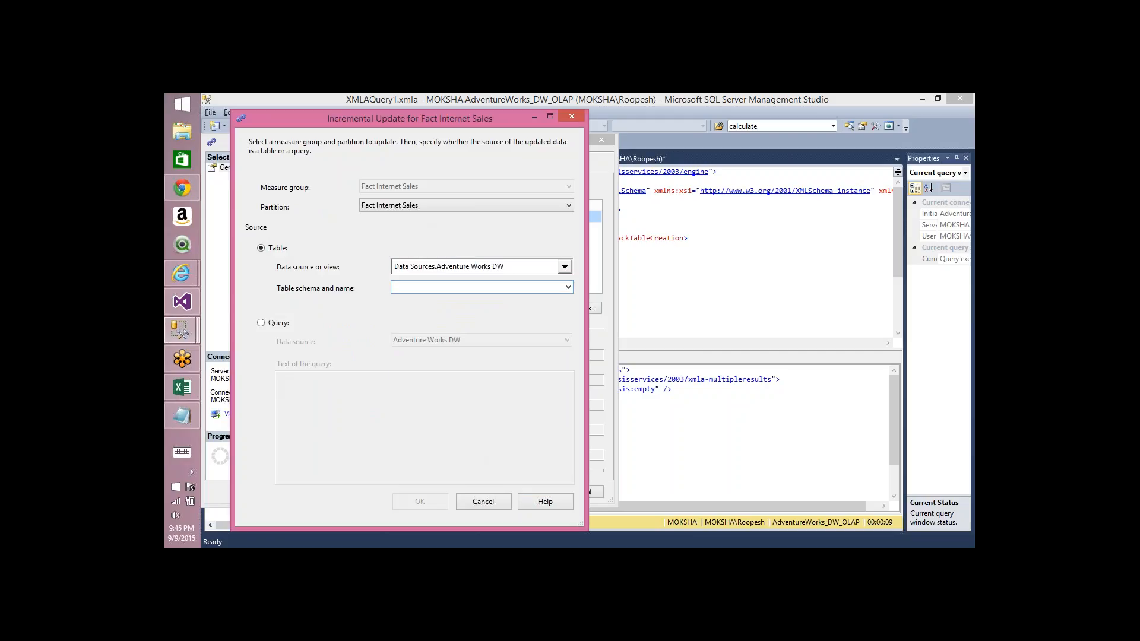
type("FactInternetSales")
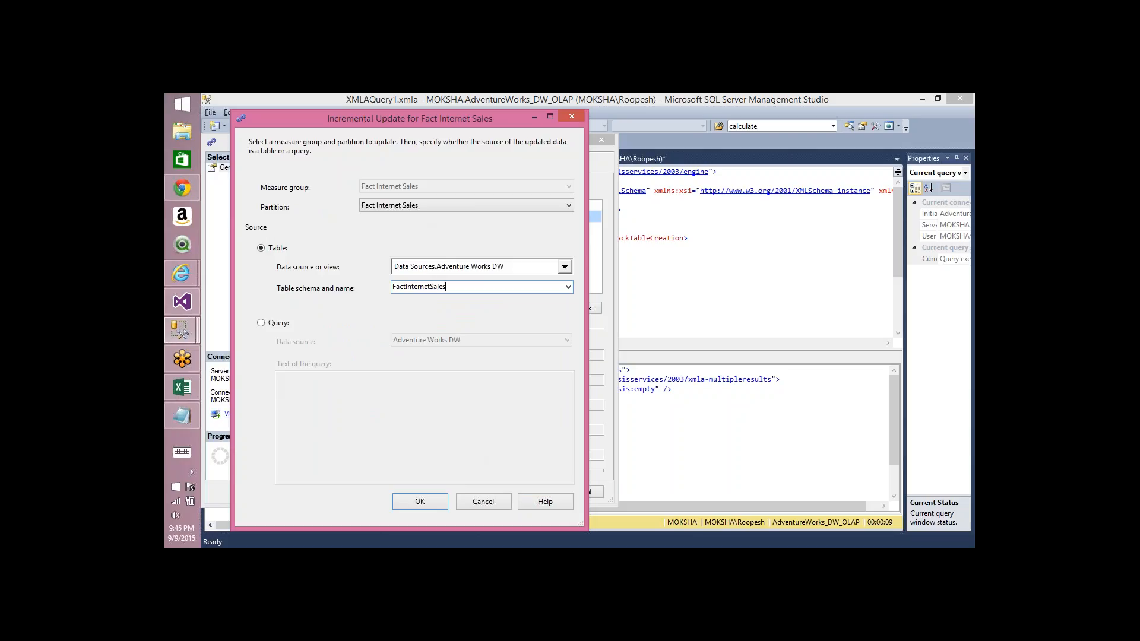
left_click(415, 499)
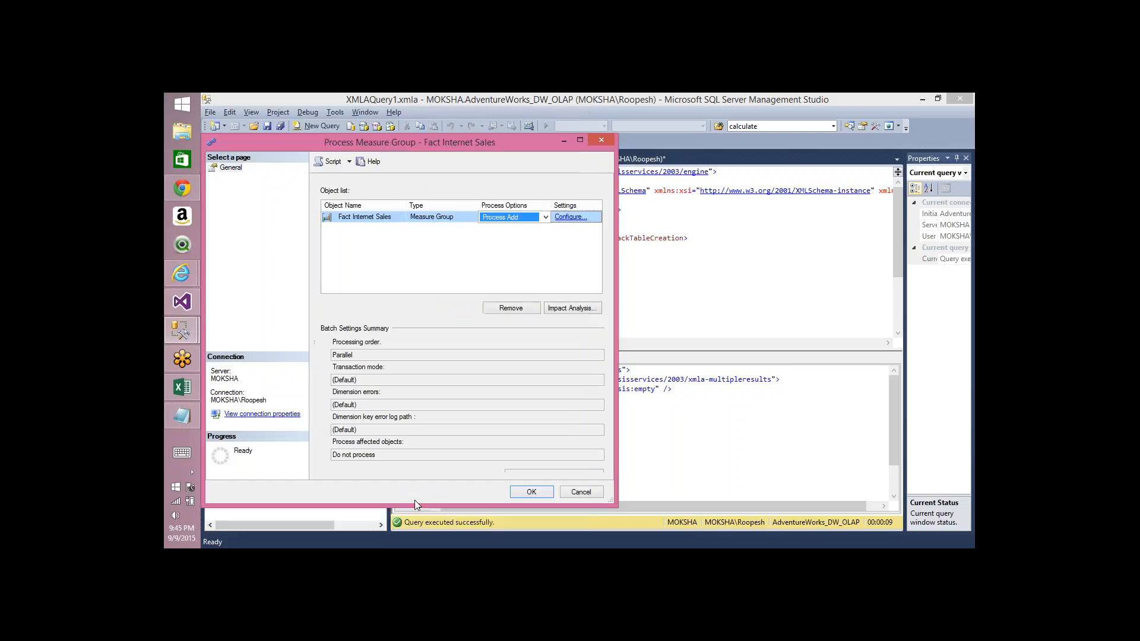
Step: Script the measure group's Process Add to a new XMLA query window, cancel the dialog and review the script's bindings
left_click(333, 162)
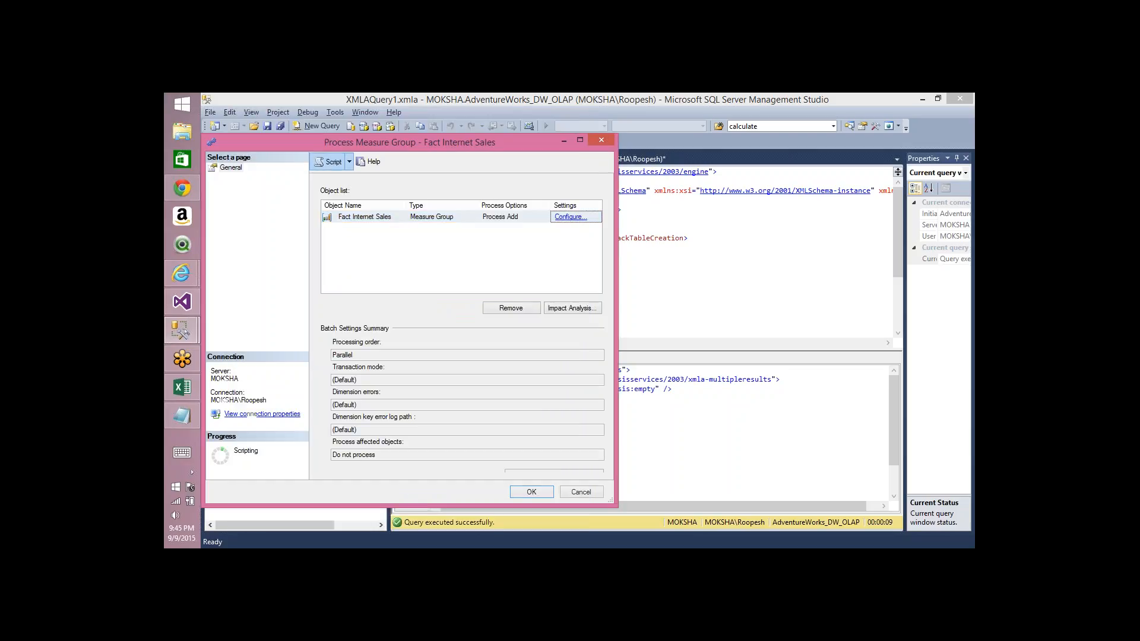
left_click(581, 492)
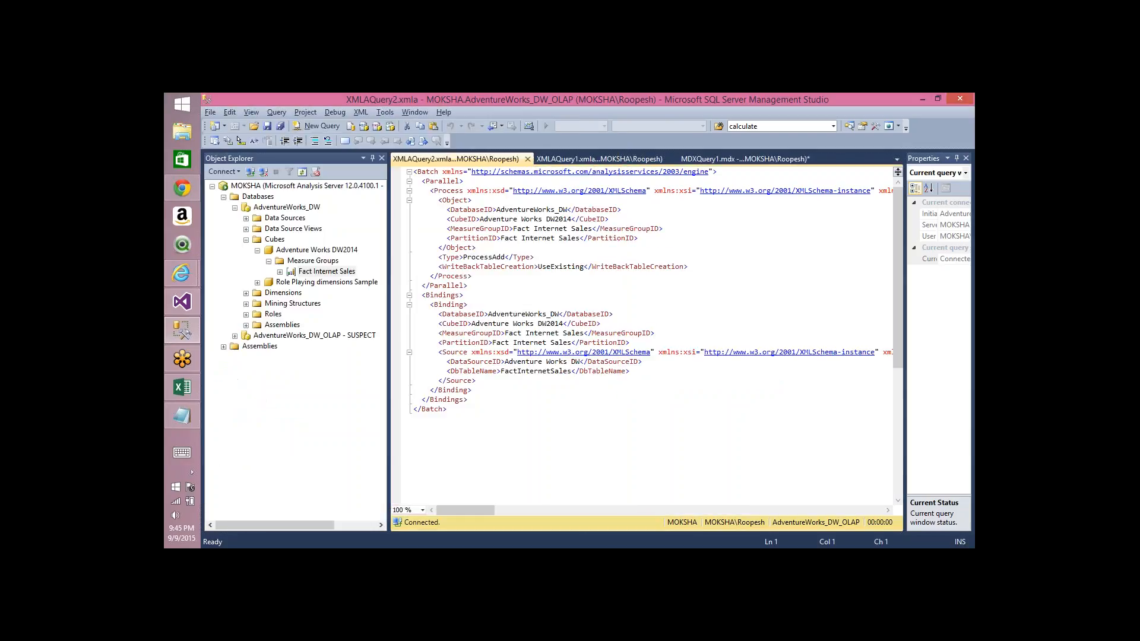
key("ctrl+a")
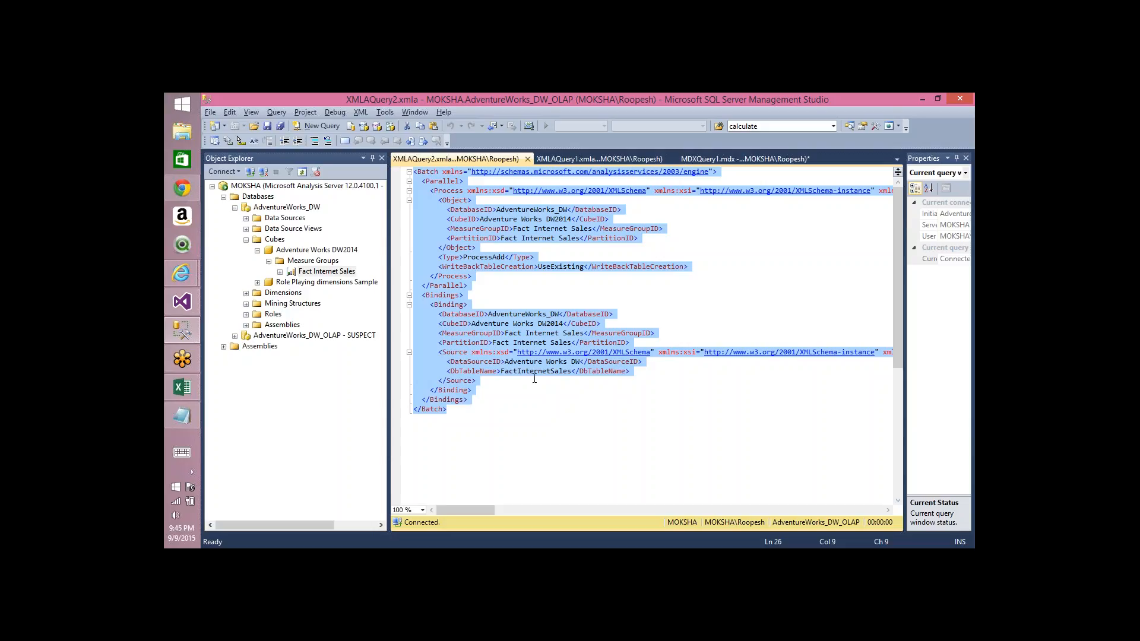
left_click(502, 371)
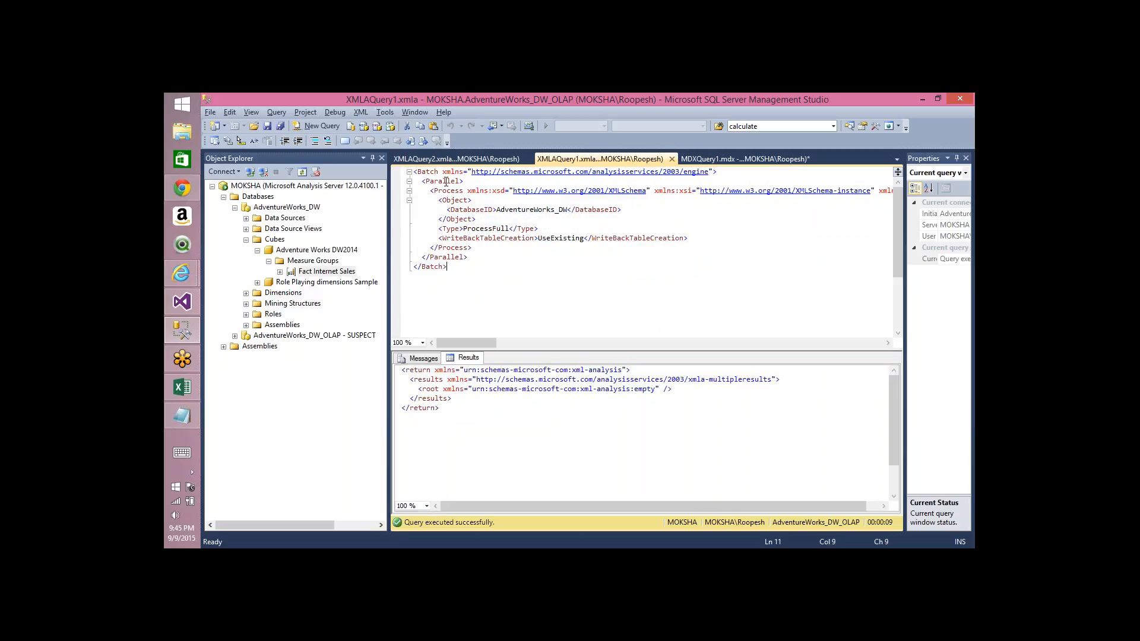
key("ctrl+a")
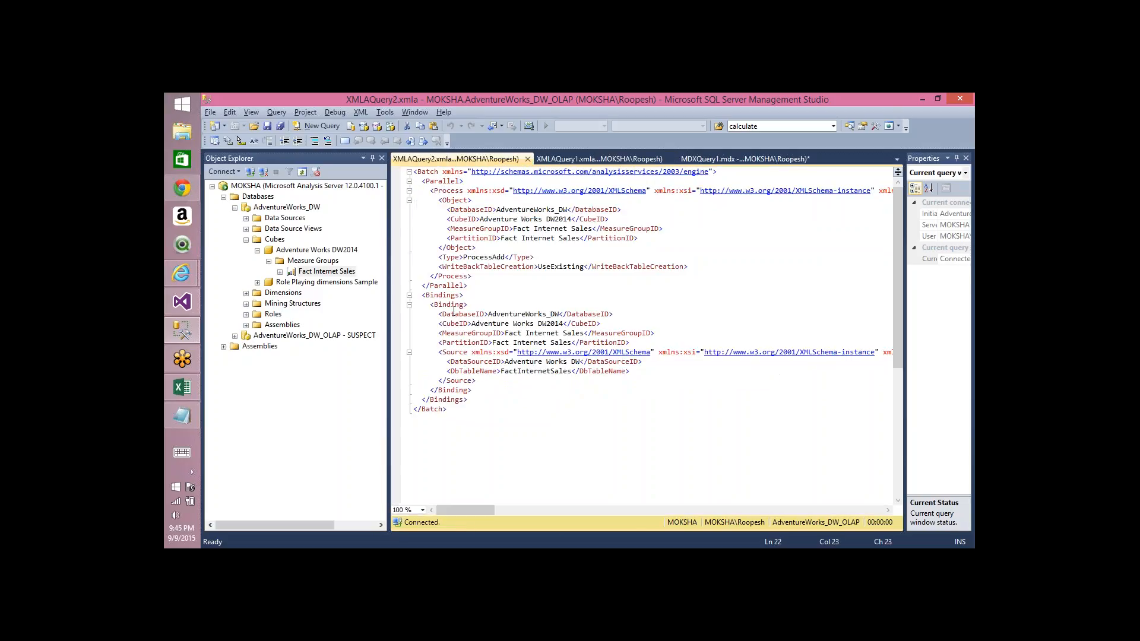
left_click_drag(446, 314, 494, 440)
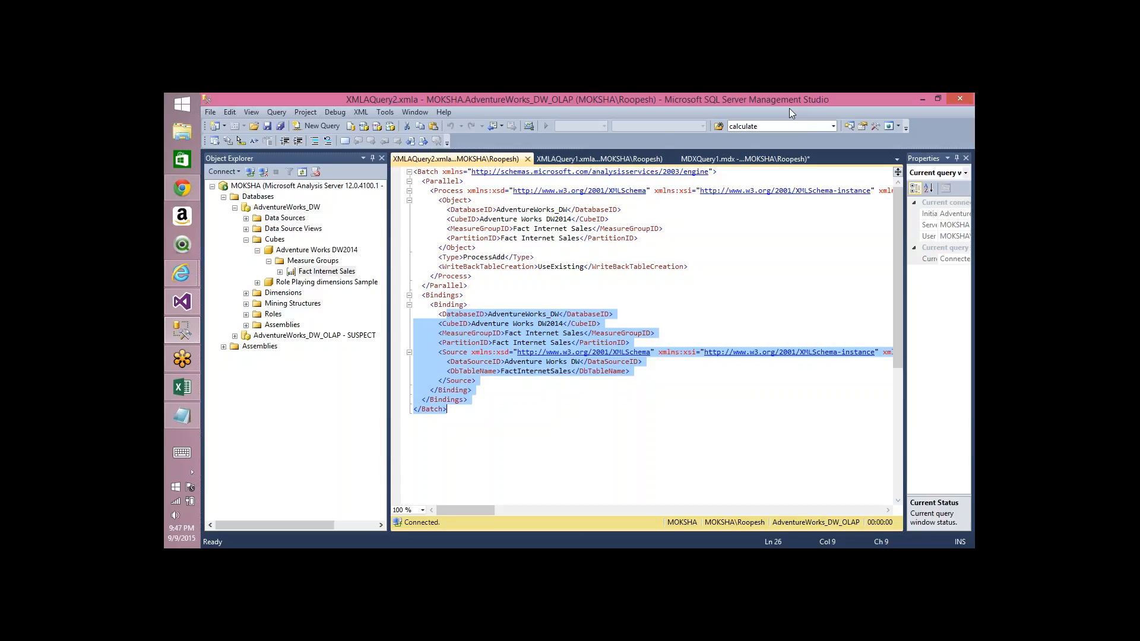
Step: Switch to Visual Studio, reconnect the cube browser and rerun the Sales Amount query
key("alt+Tab")
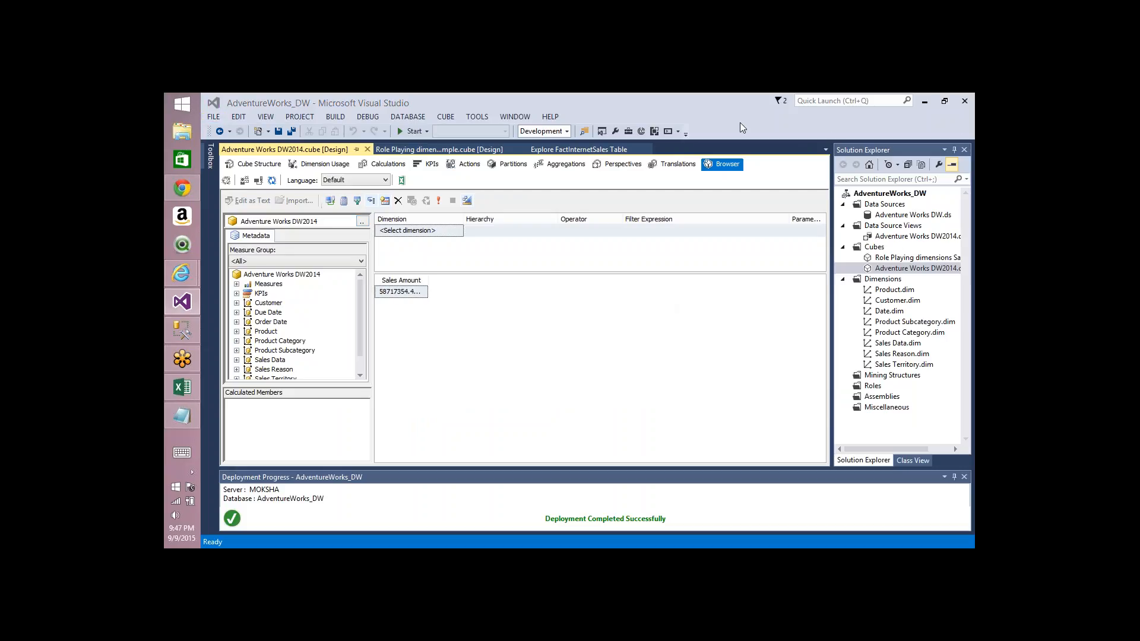
left_click(260, 164)
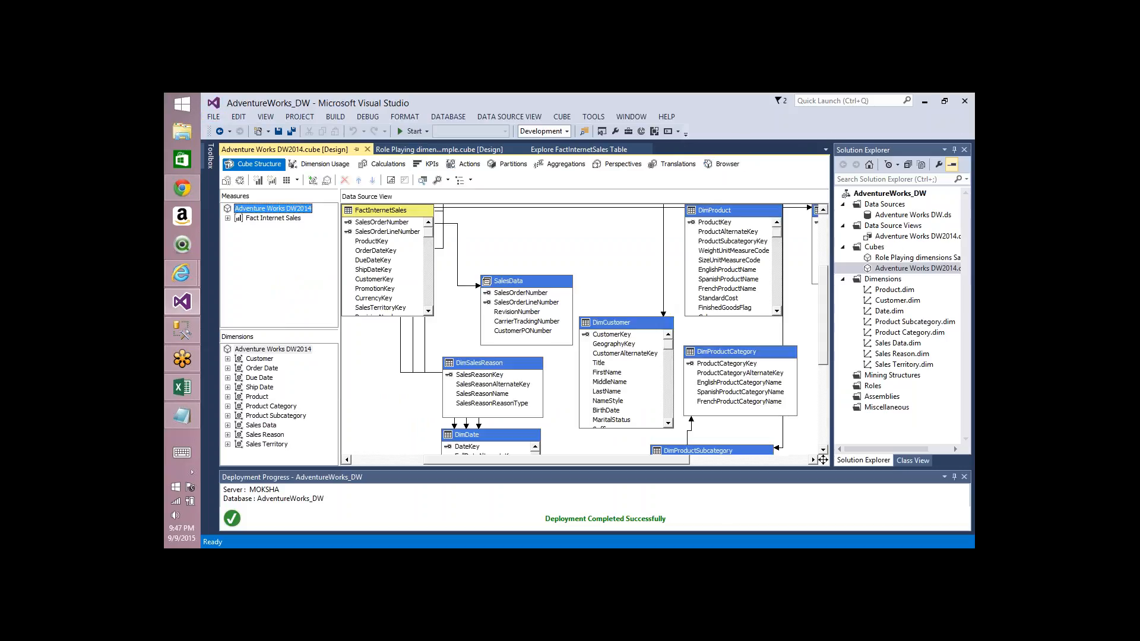
left_click(724, 166)
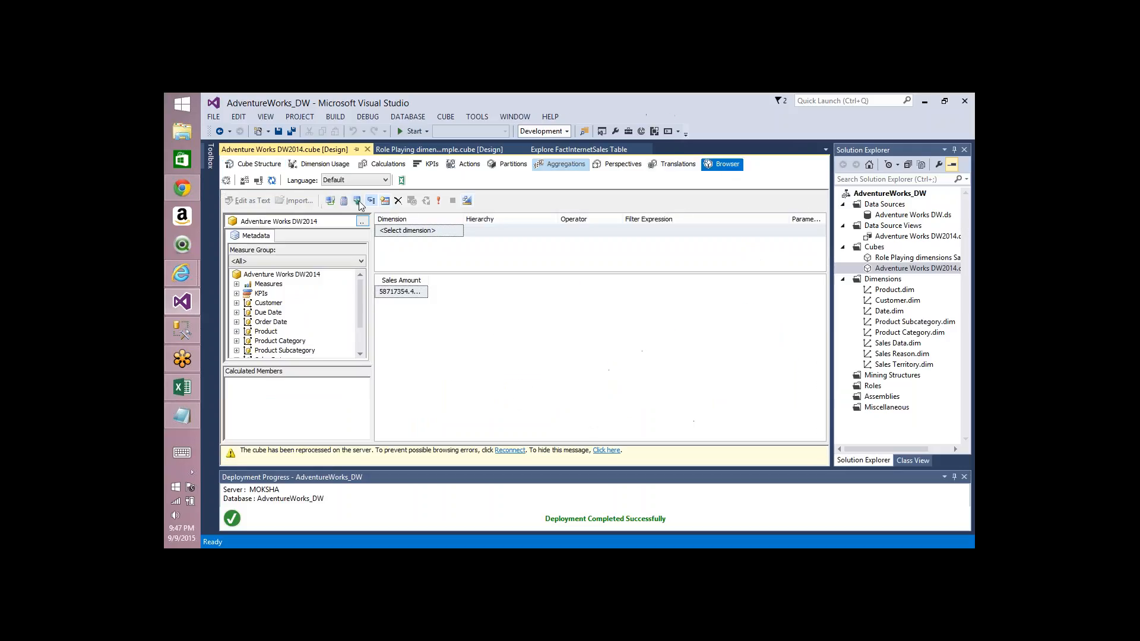
left_click(258, 181)
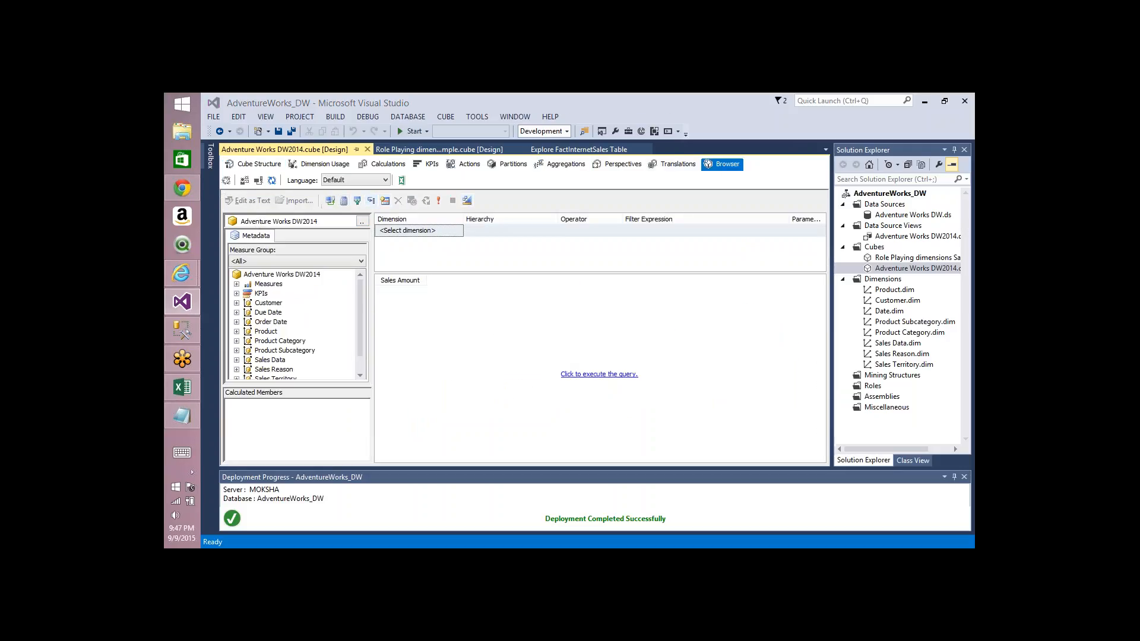
left_click(579, 375)
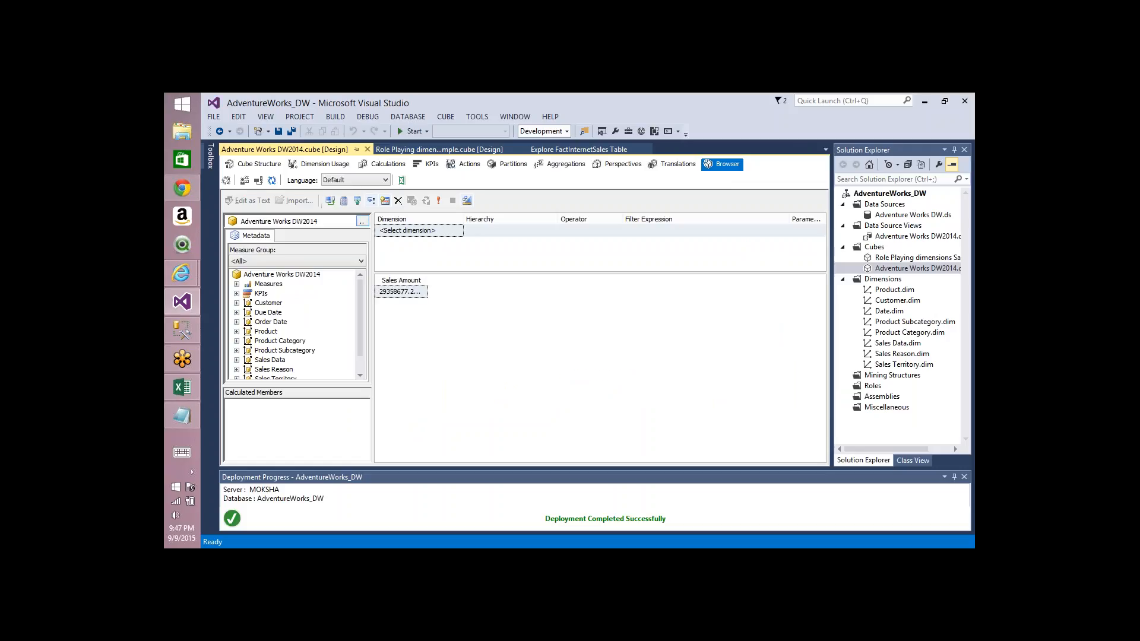
Step: Process the Product dimension with Process Full and close the processing dialogs
right_click(890, 290)
left_click(746, 312)
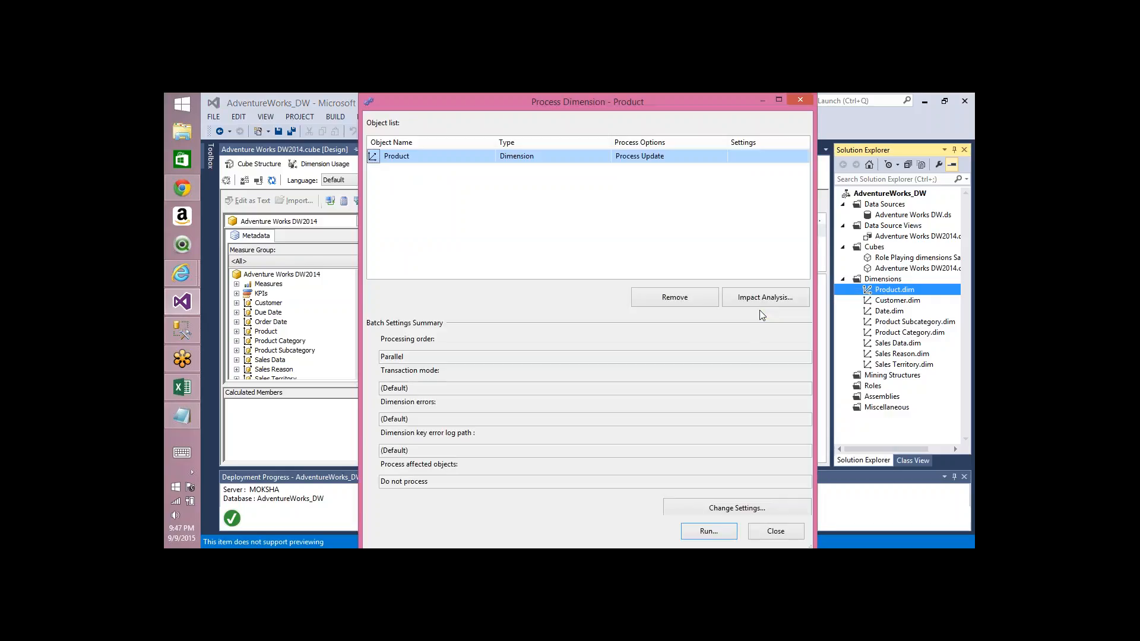
left_click(721, 156)
left_click(723, 157)
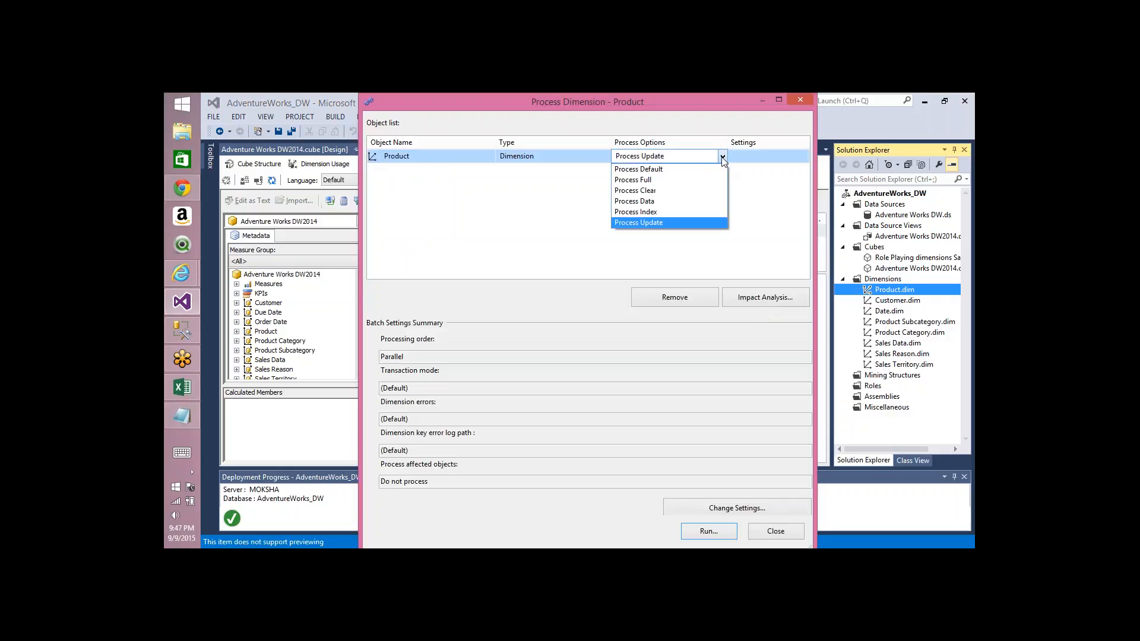
left_click(663, 180)
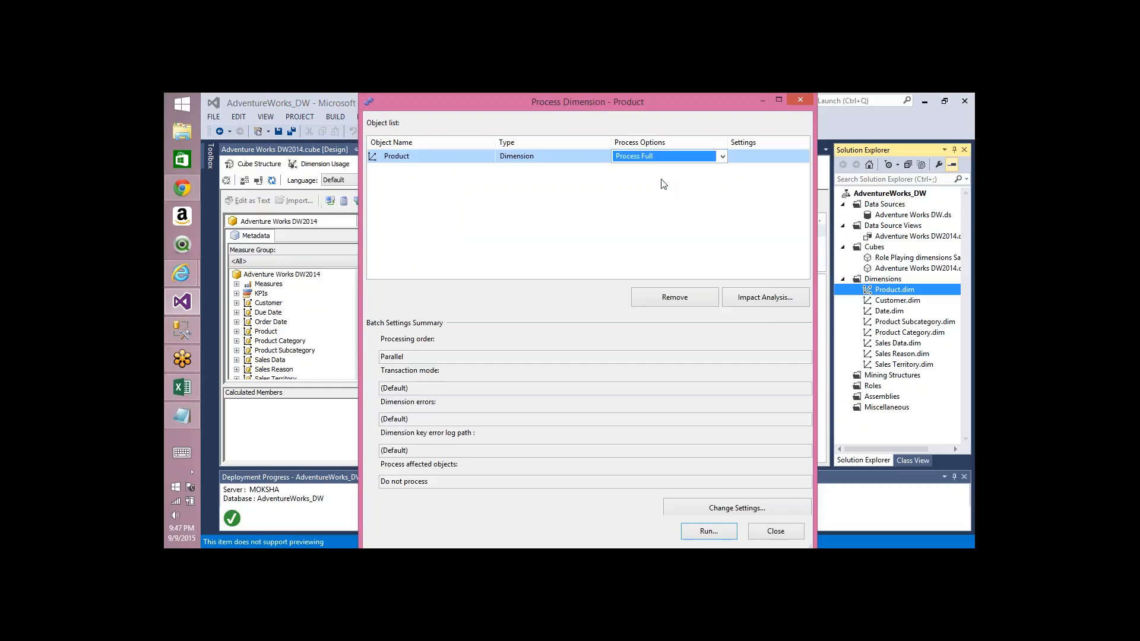
key("Return")
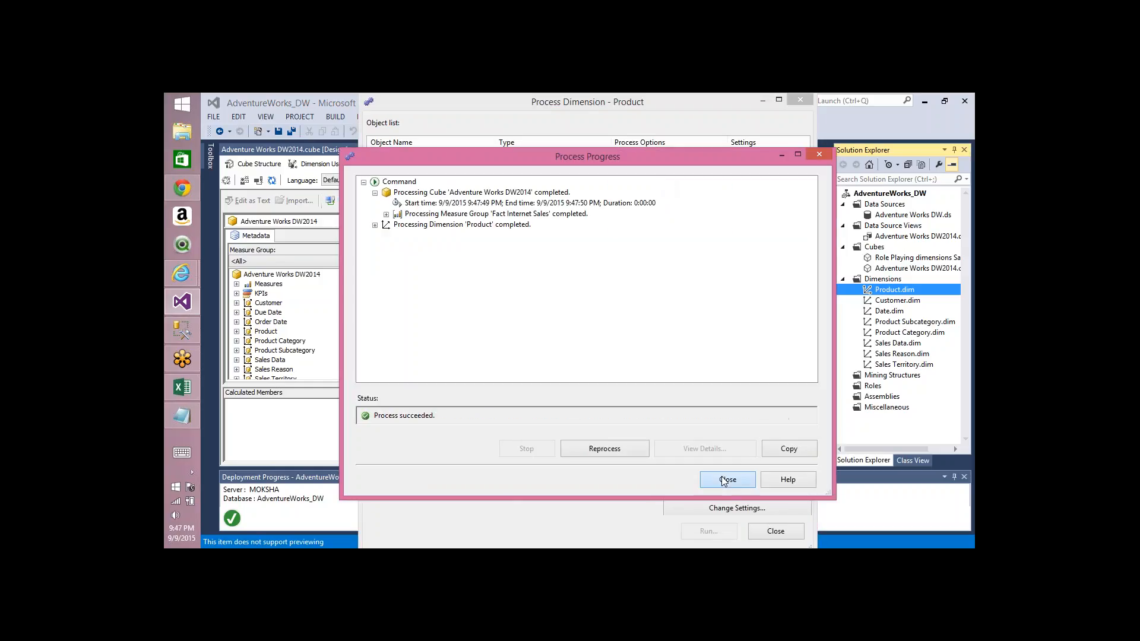
left_click(728, 479)
left_click(775, 530)
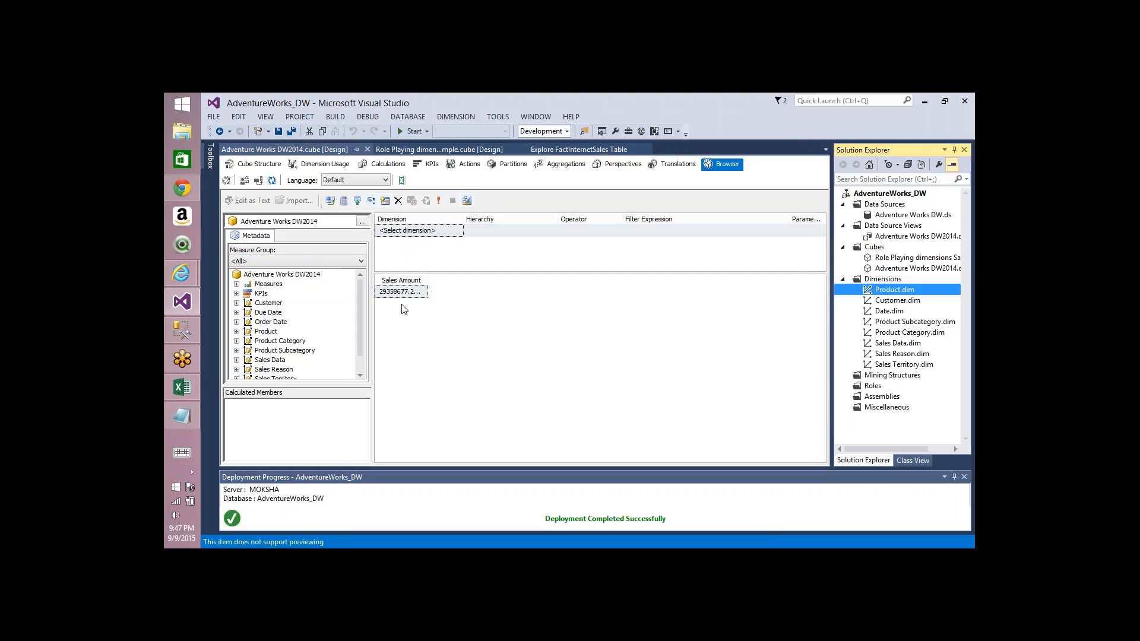
Step: Try reconnecting the cube browser, process the entire AdventureWorks_DW database, then reconnect and rerun the browser query
left_click(258, 181)
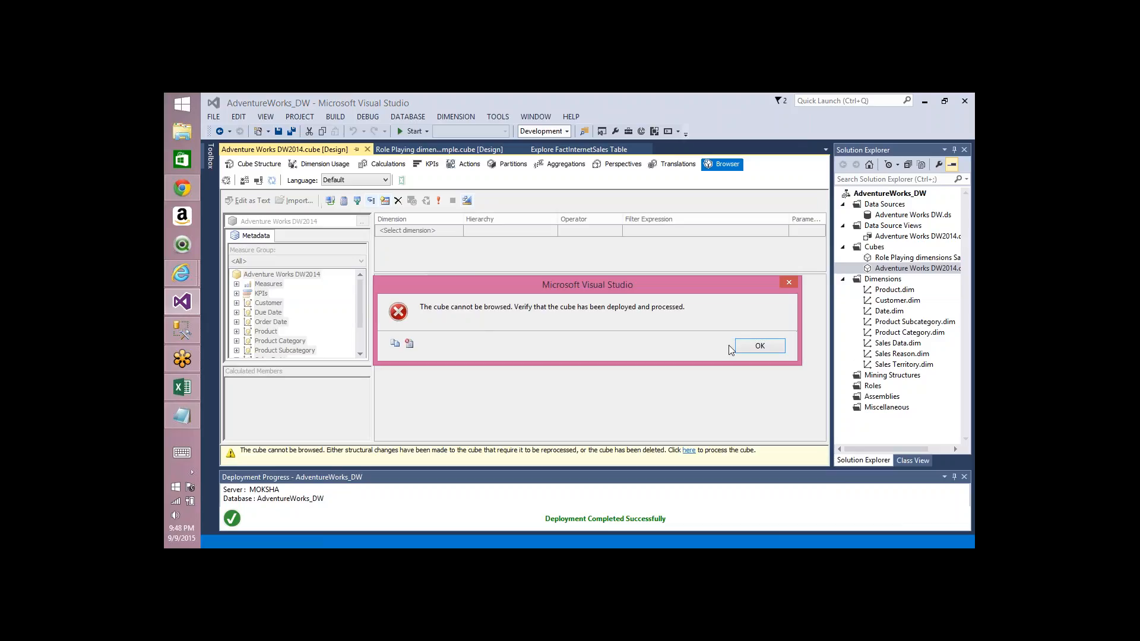
left_click(749, 345)
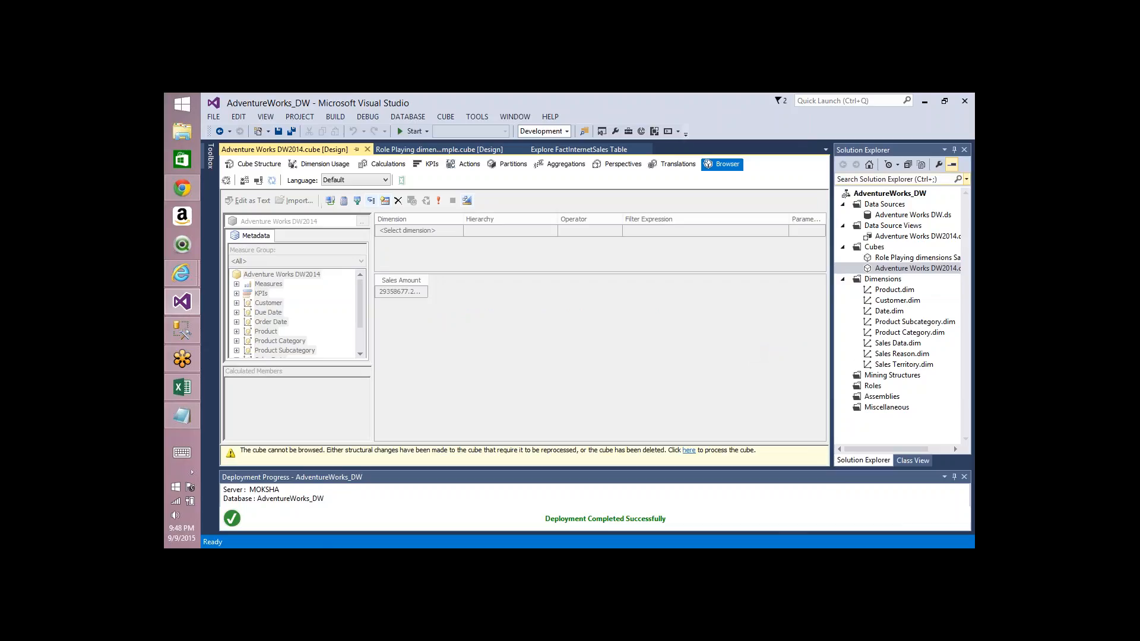
right_click(892, 197)
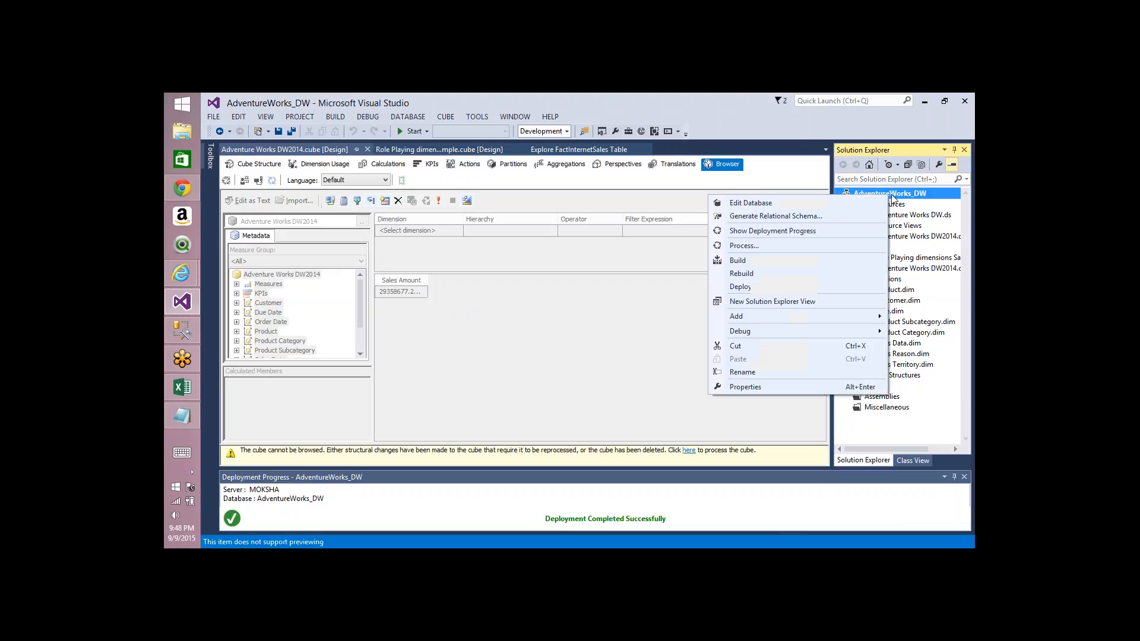
left_click(772, 247)
key("Return")
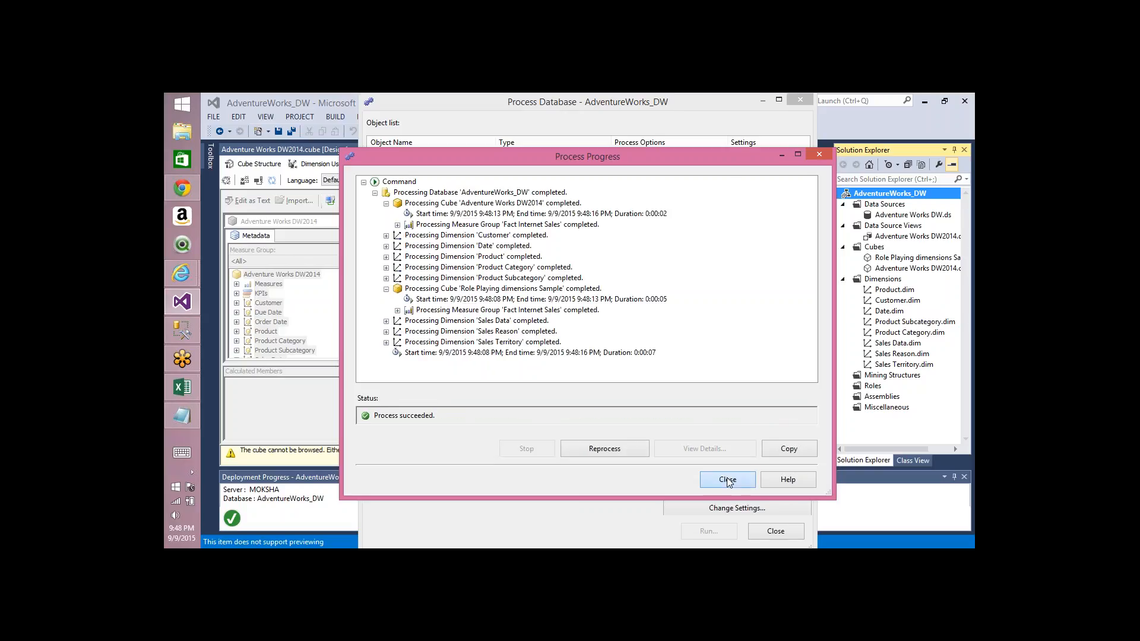
left_click(726, 478)
left_click(775, 531)
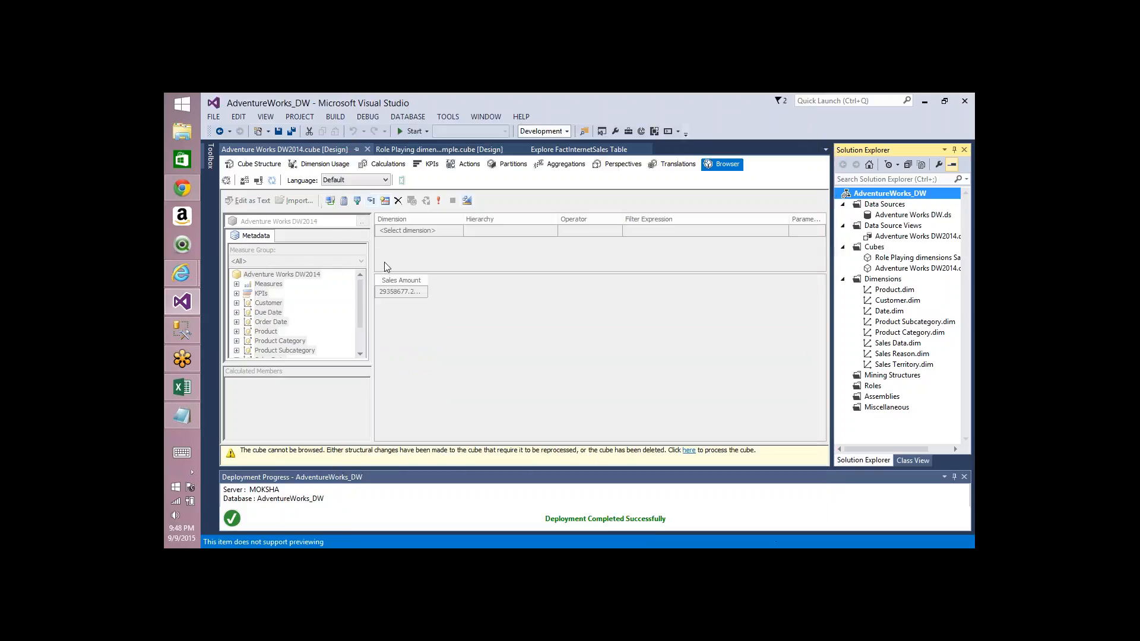
left_click(258, 180)
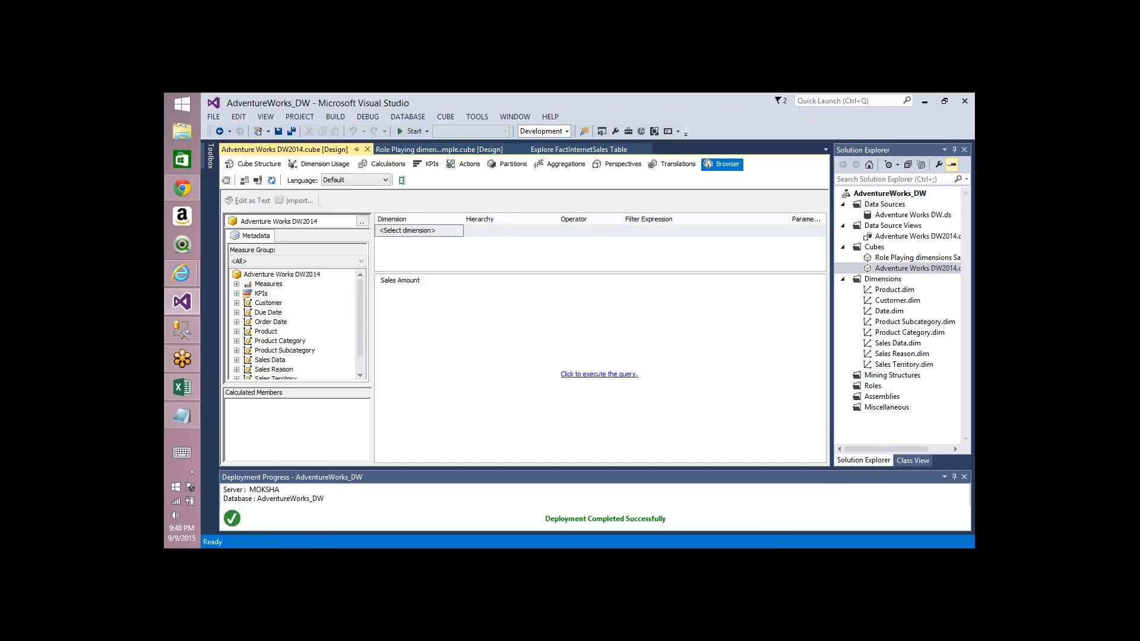
left_click(586, 375)
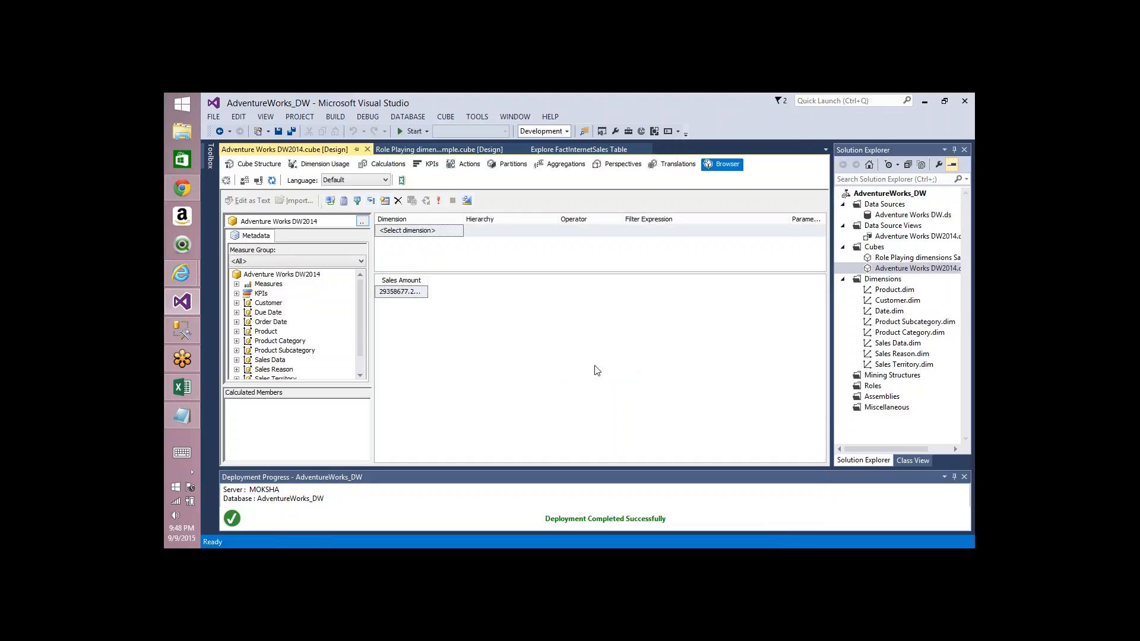
Step: Process the Product dimension with Process Update, close the dialogs and rerun the browser query
right_click(895, 291)
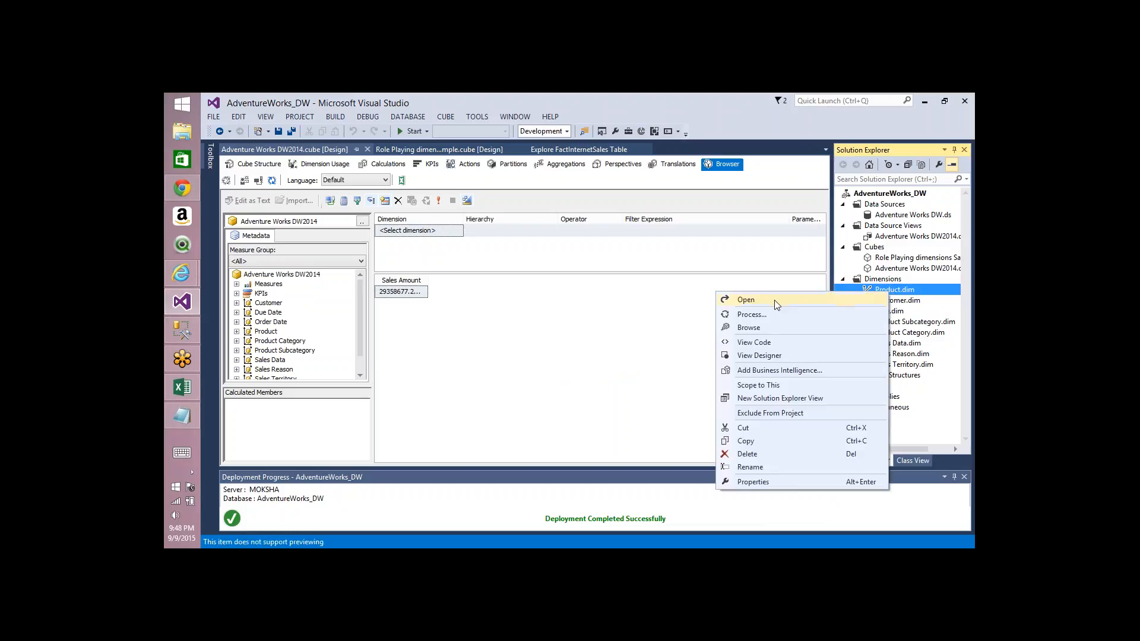
left_click(771, 316)
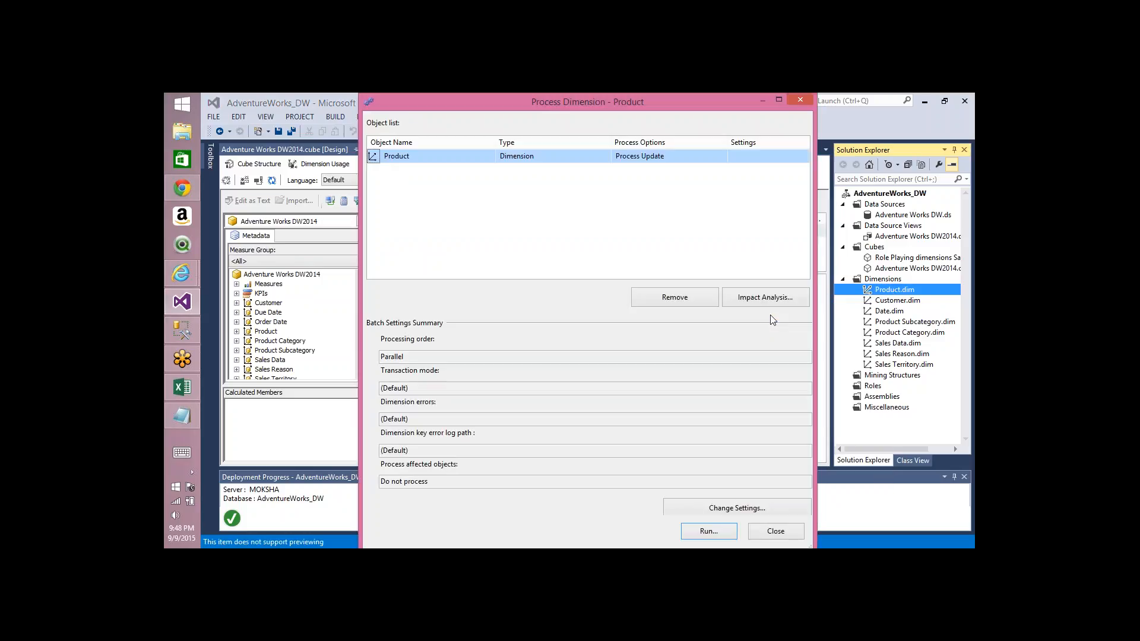
key("Return")
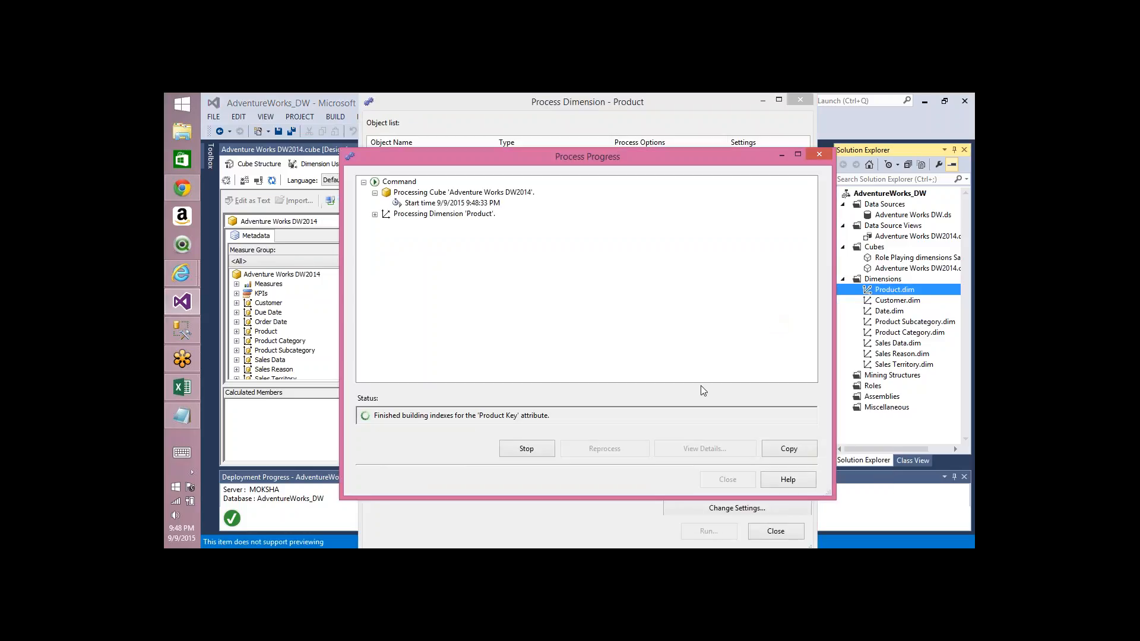
left_click(724, 475)
left_click(770, 530)
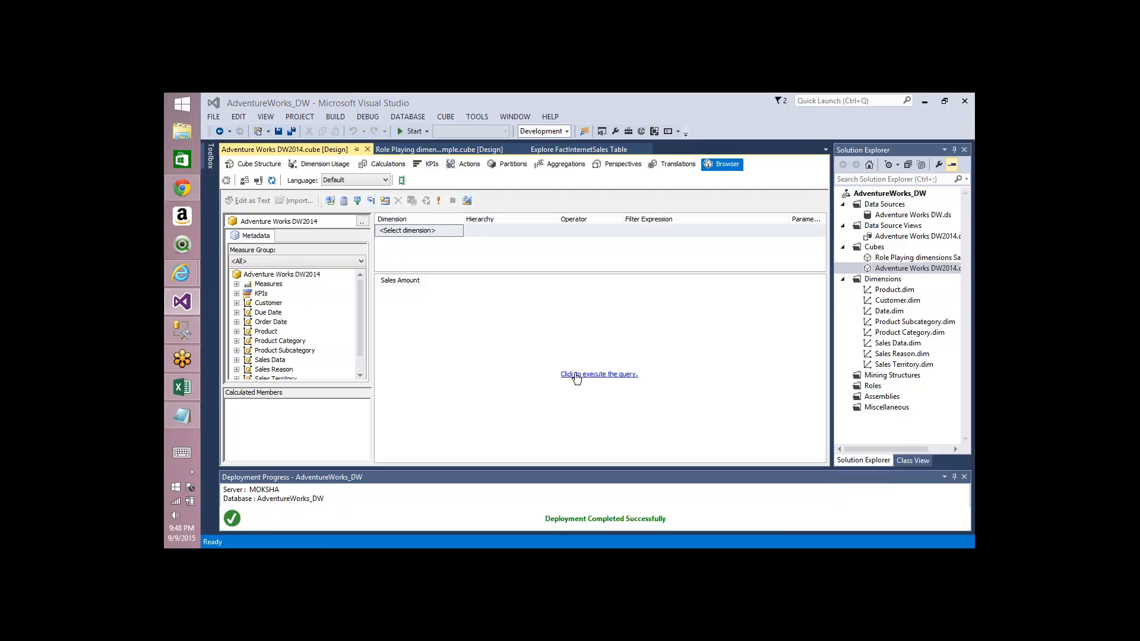
left_click(575, 375)
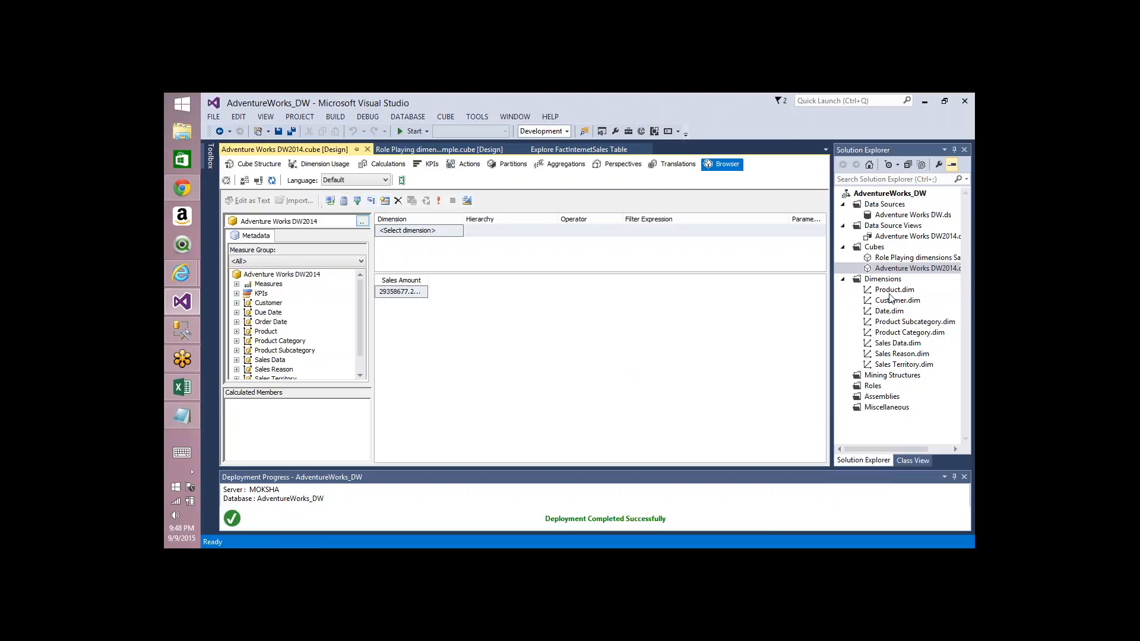